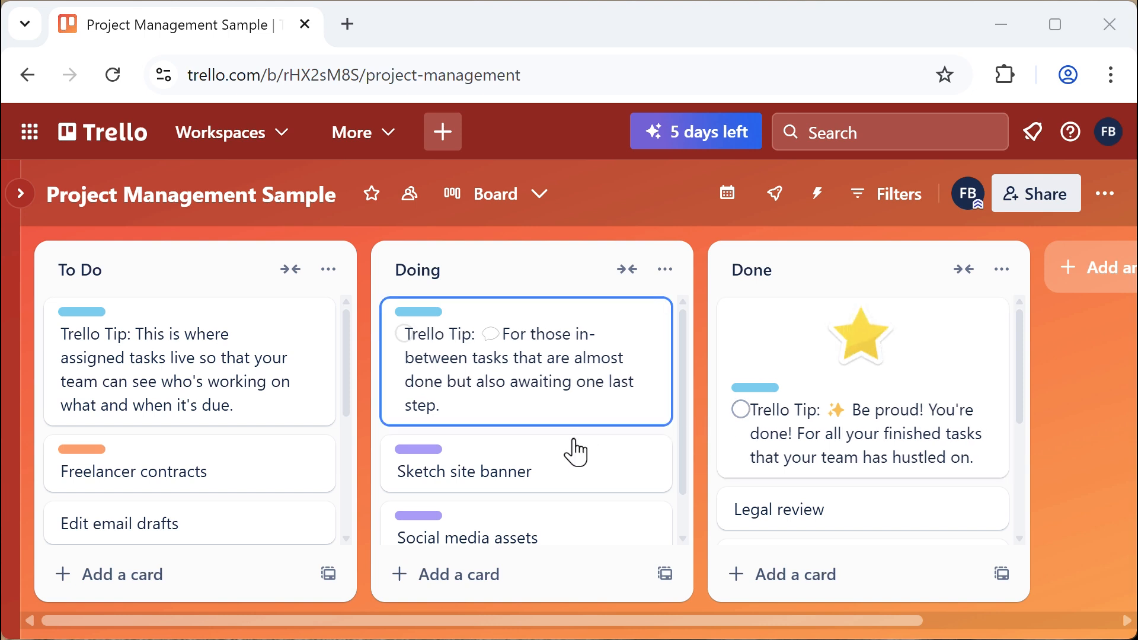
Move Sketch site banner to Done, and Freelancer contracts and Curate customer list to Doing
{"action": "mouse_move", "coordinate": [574, 452]}
{"action": "left_mouse_down"}
{"action": "mouse_move", "coordinate": [742, 468]}
{"action": "mouse_move", "coordinate": [855, 500]}
{"action": "mouse_move", "coordinate": [871, 456]}
{"action": "mouse_move", "coordinate": [719, 472]}
{"action": "left_mouse_up"}
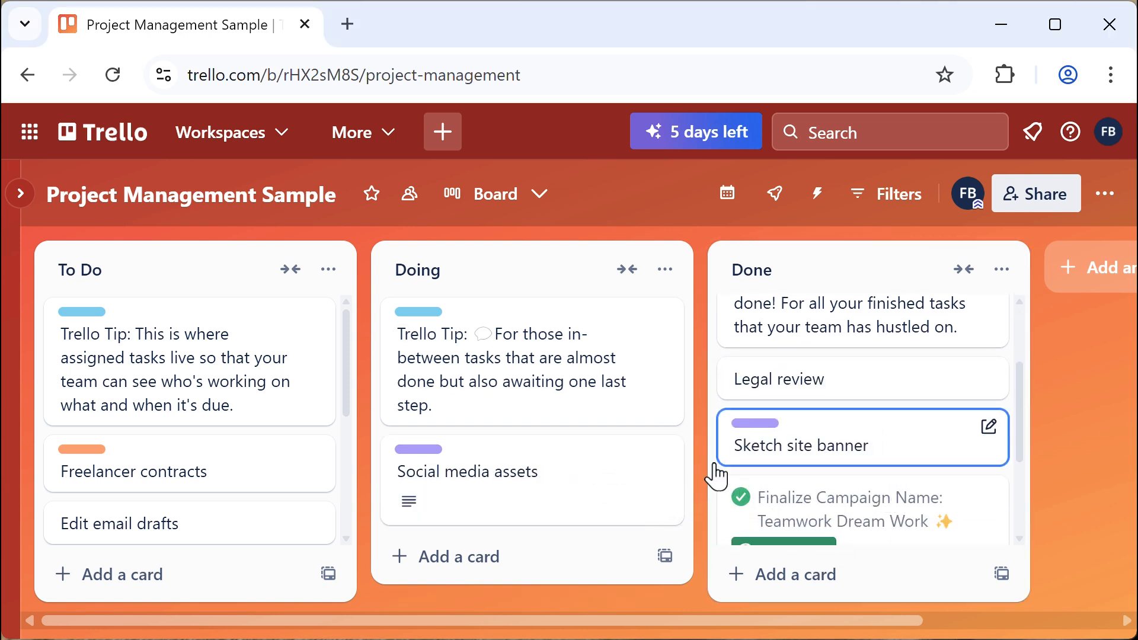
{"action": "left_click_drag", "start_coordinate": [144, 475], "coordinate": [481, 461]}
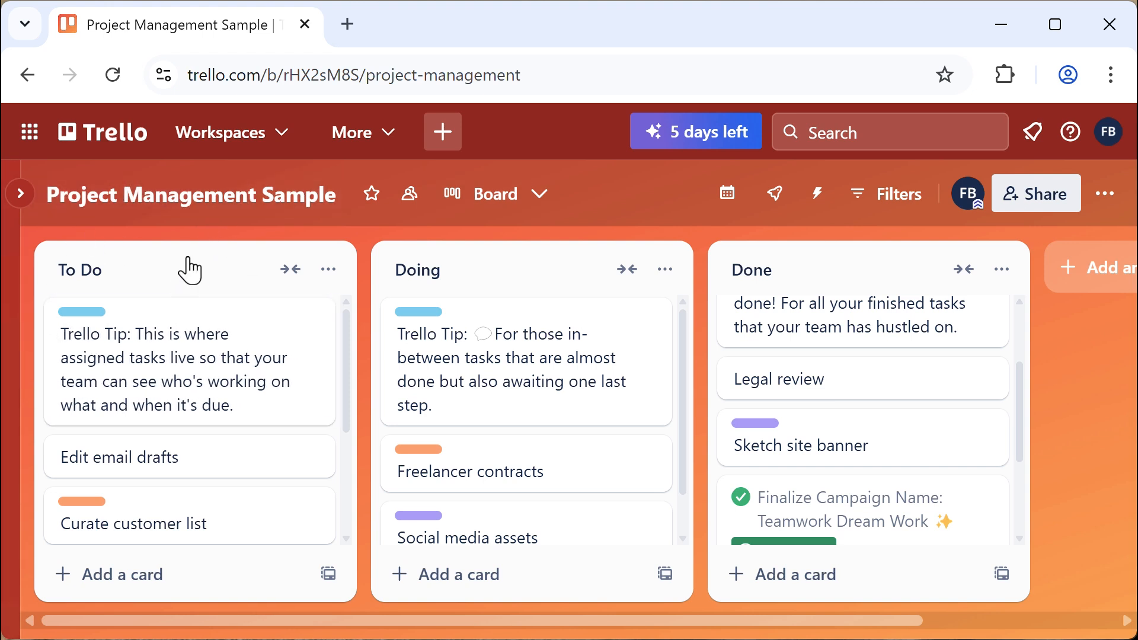
{"action": "left_click_drag", "start_coordinate": [257, 523], "coordinate": [550, 440]}
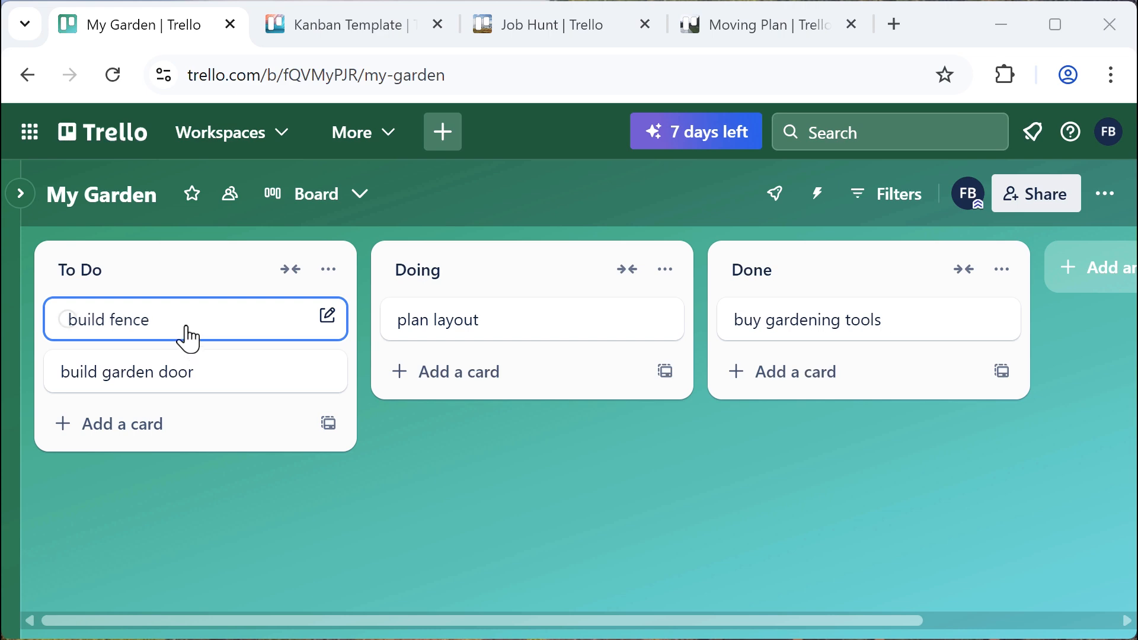
Move the build fence card from To Do into Done, then switch to the Kanban Template board
{"action": "left_click_drag", "start_coordinate": [186, 332], "coordinate": [874, 373]}
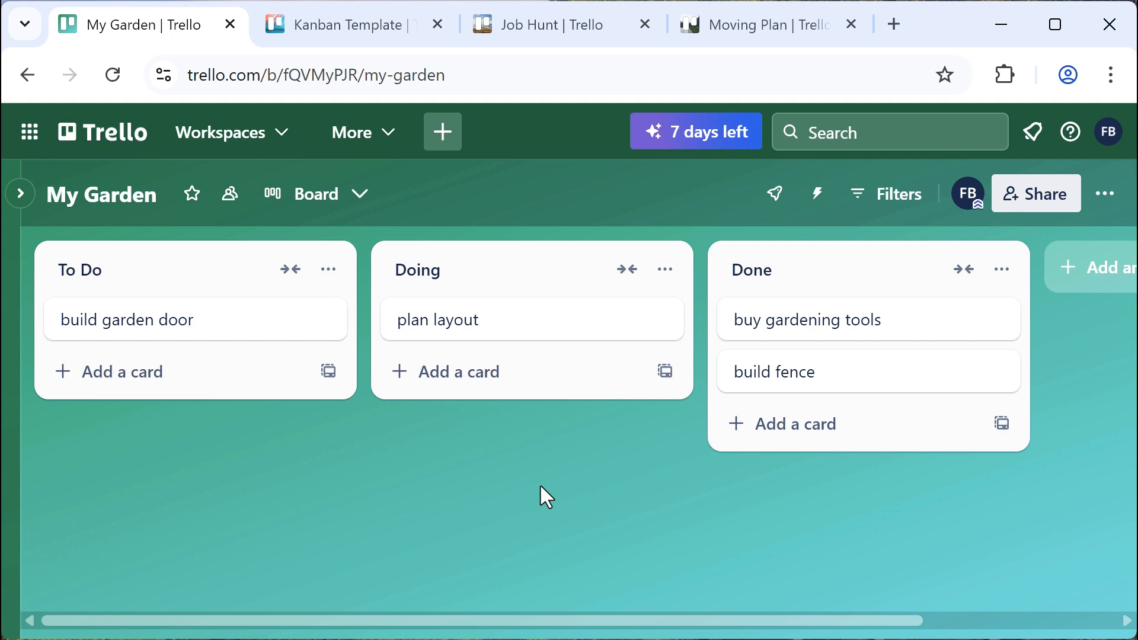
{"action": "left_click", "coordinate": [357, 35]}
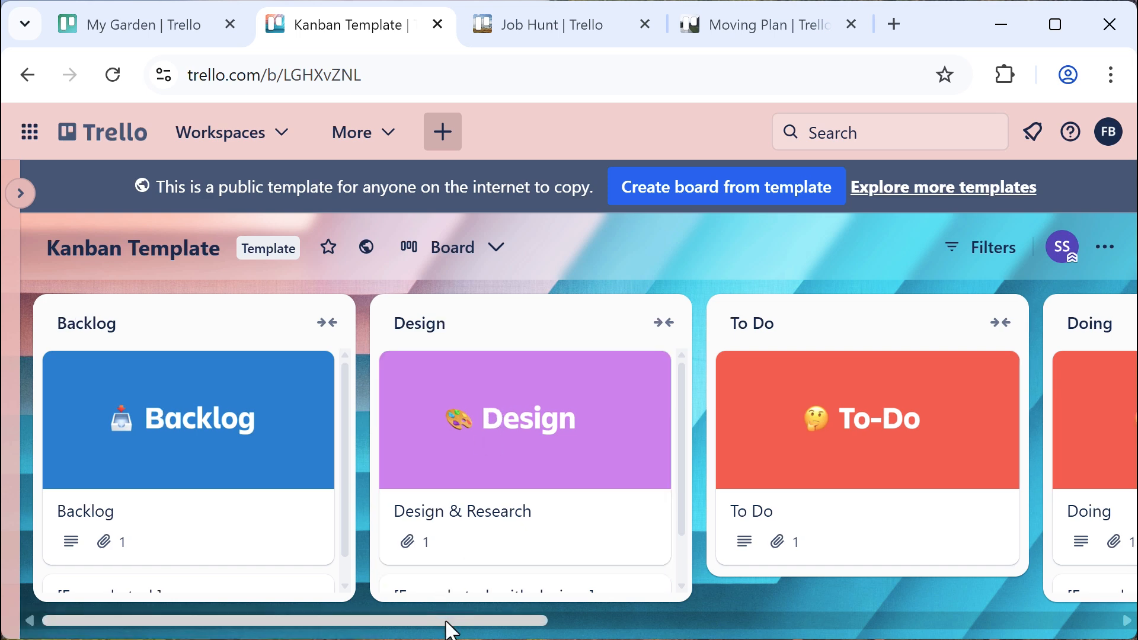
Scroll the Kanban Template board right to its Done list, then switch to the Job Hunt board
{"action": "scroll", "coordinate": [452, 624], "scroll_direction": "right", "scroll_amount": 5}
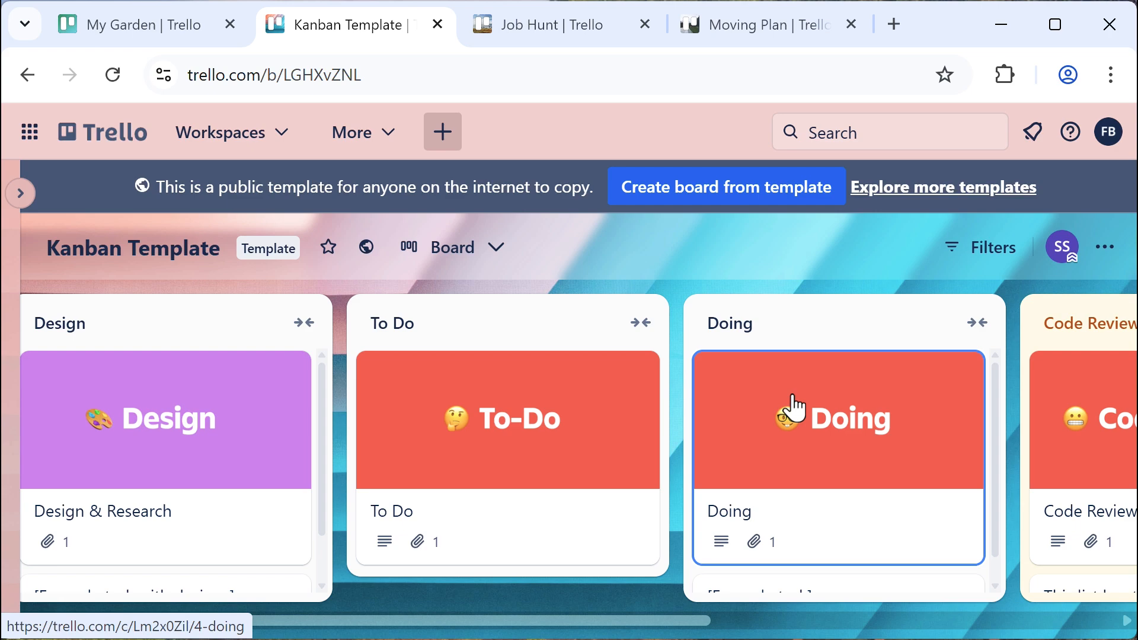
{"action": "scroll", "coordinate": [411, 471], "scroll_direction": "right", "scroll_amount": 5}
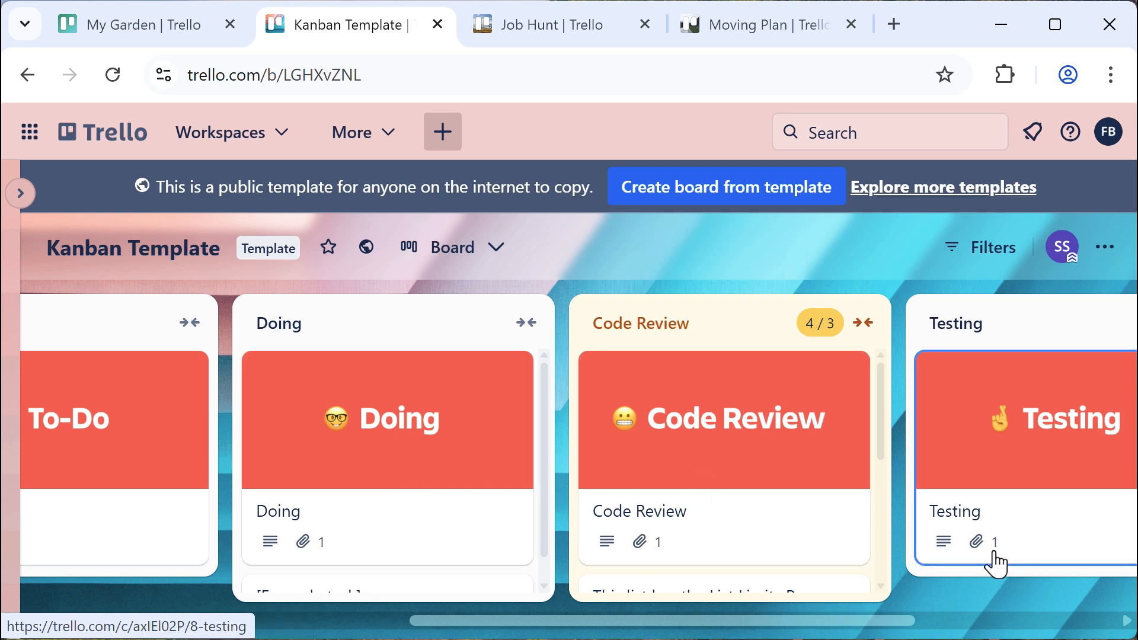
{"action": "scroll", "coordinate": [873, 623], "scroll_direction": "right", "scroll_amount": 5}
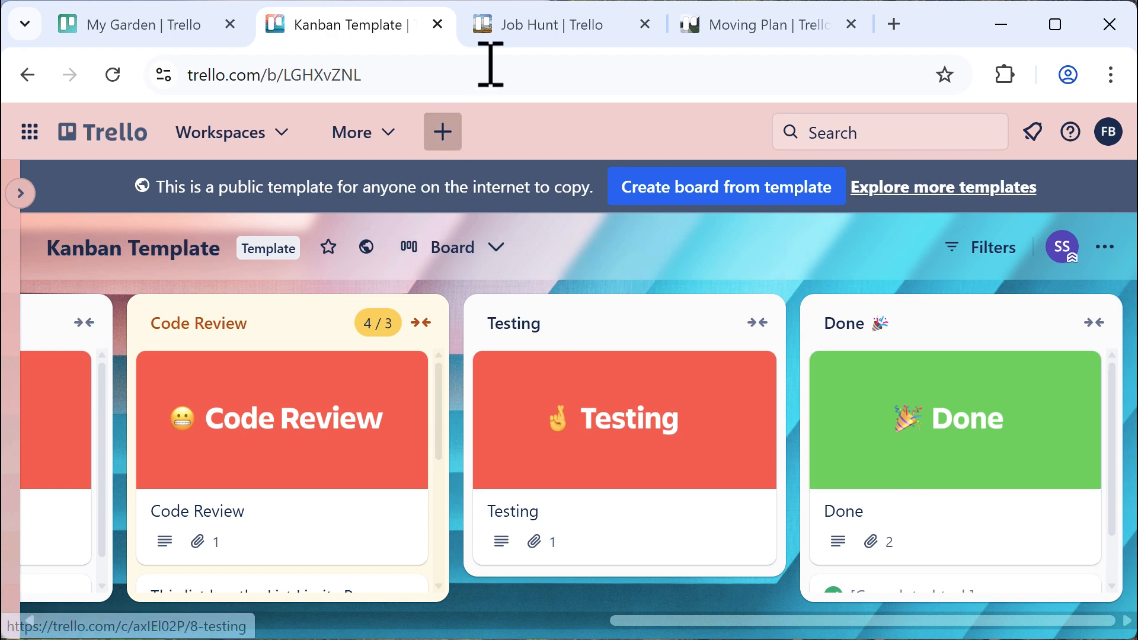
{"action": "left_click", "coordinate": [545, 37]}
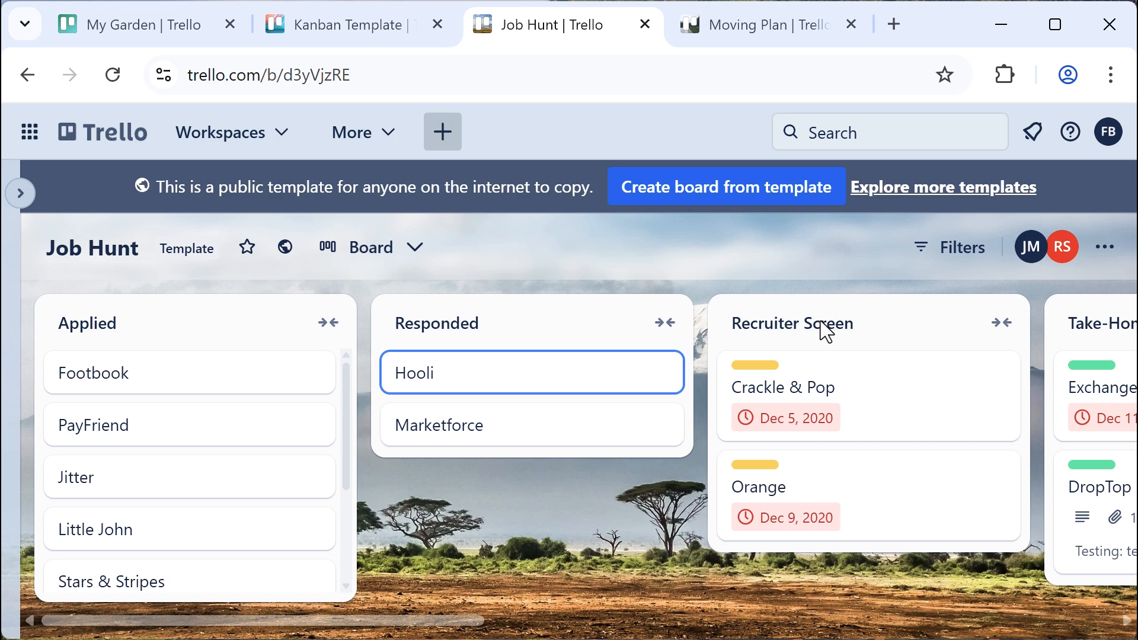
Scroll the Job Hunt board's lists through to Offers, then switch to the Moving Plan board
{"action": "left_click_drag", "start_coordinate": [470, 622], "coordinate": [756, 625]}
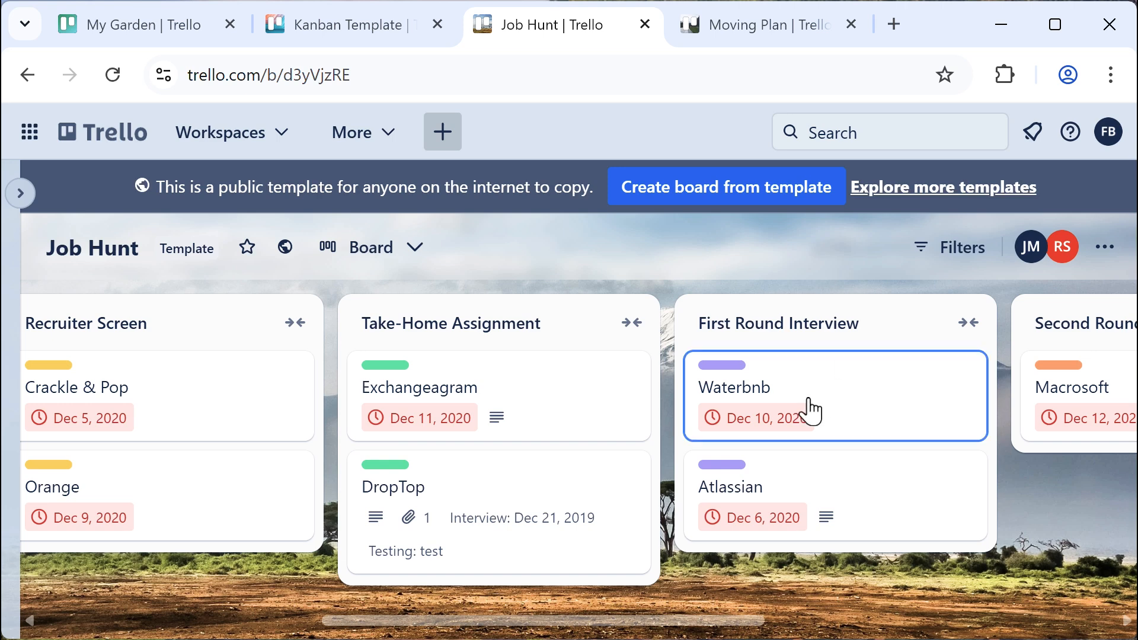
{"action": "left_click_drag", "start_coordinate": [663, 620], "coordinate": [1031, 604]}
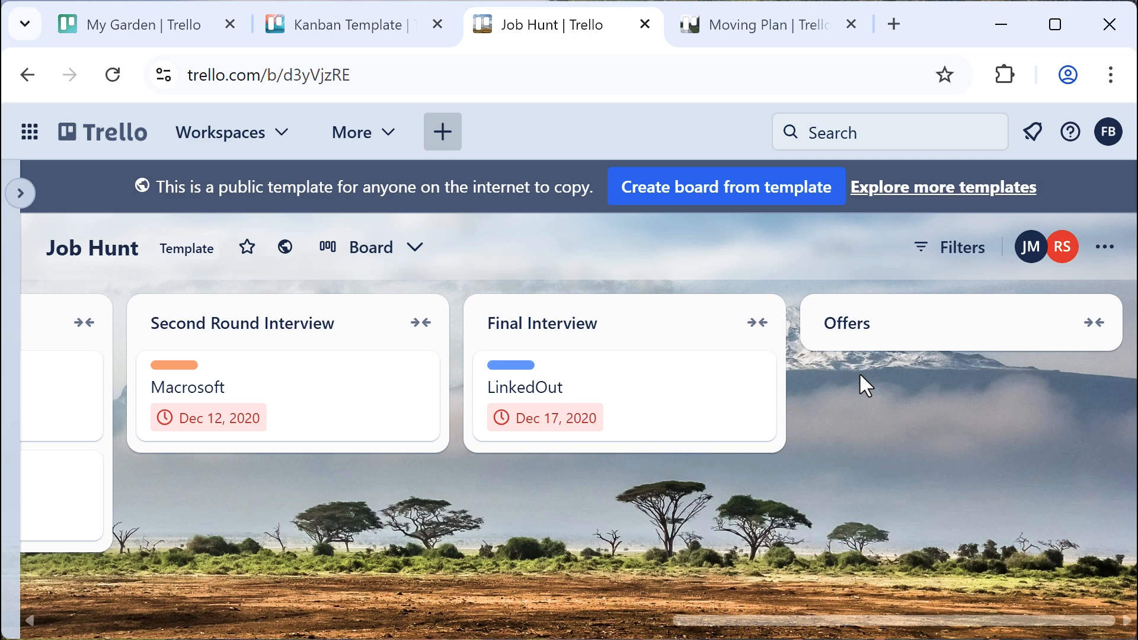
{"action": "left_click", "coordinate": [742, 30]}
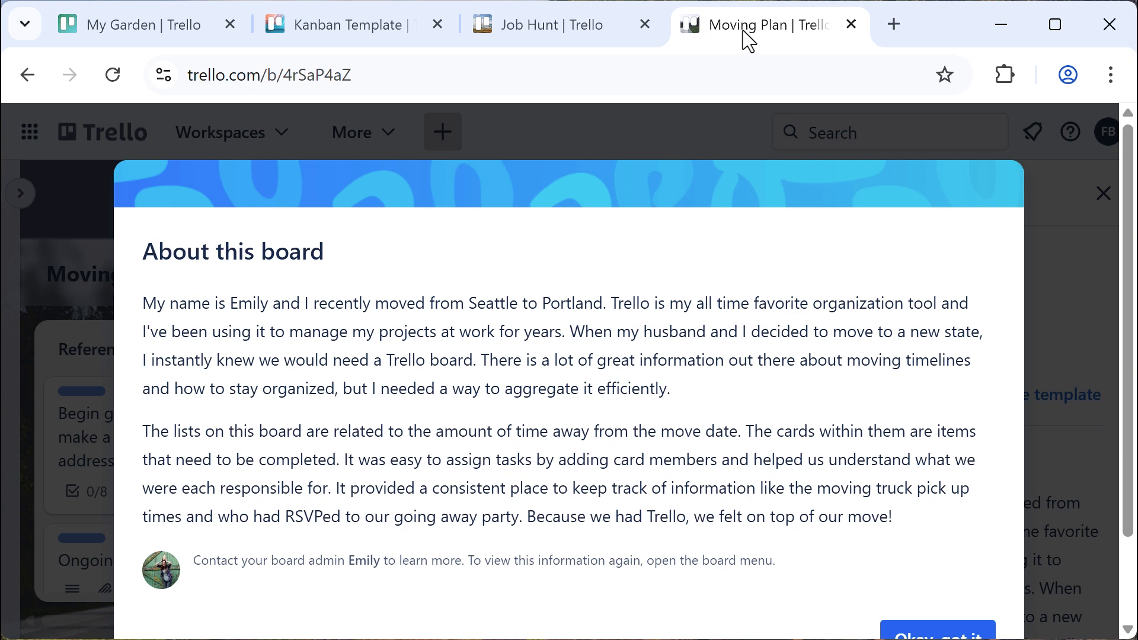
Dismiss the Moving Plan introduction and template panel, then scroll its lists to Post-Move
{"action": "scroll", "coordinate": [950, 550], "scroll_direction": "down", "scroll_amount": 2}
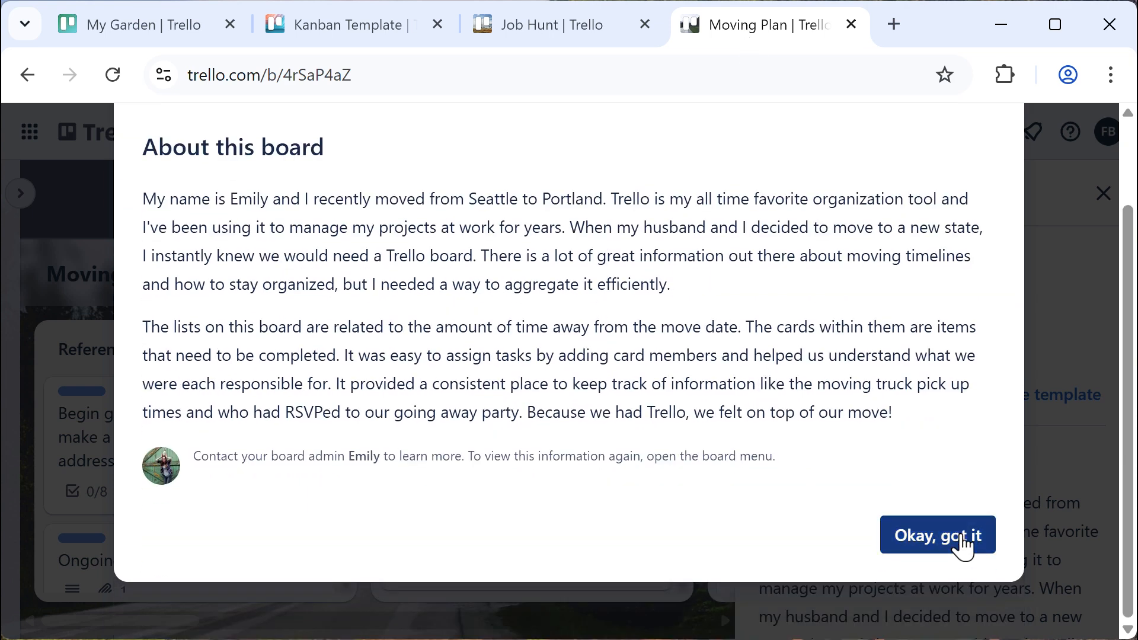
{"action": "left_click", "coordinate": [960, 540]}
{"action": "left_click", "coordinate": [1102, 195]}
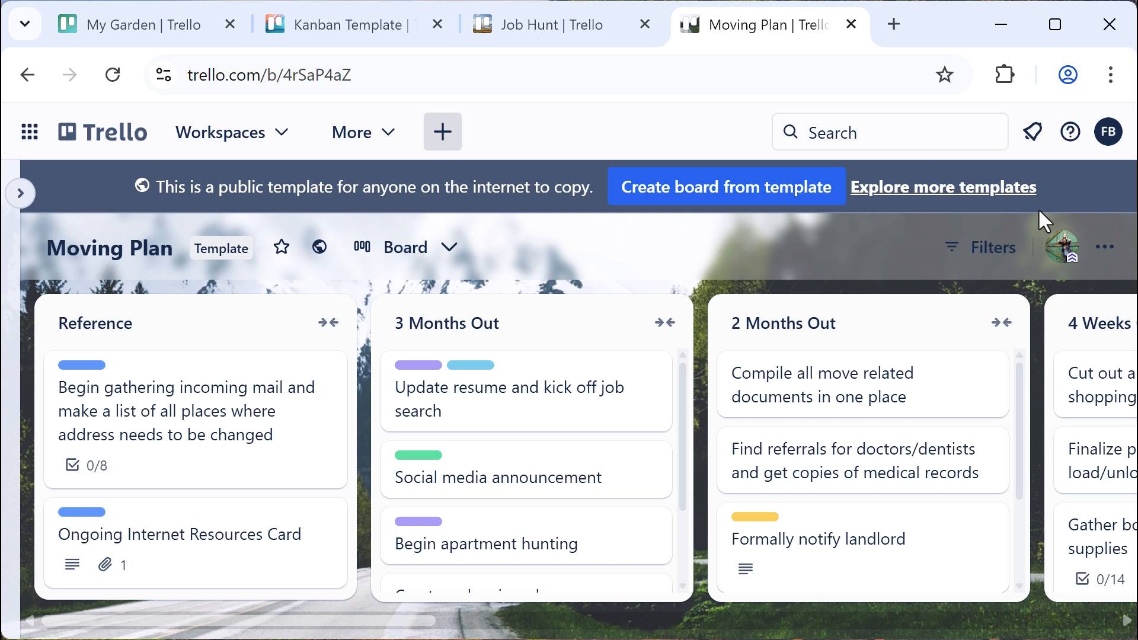
{"action": "left_click_drag", "start_coordinate": [361, 627], "coordinate": [425, 627]}
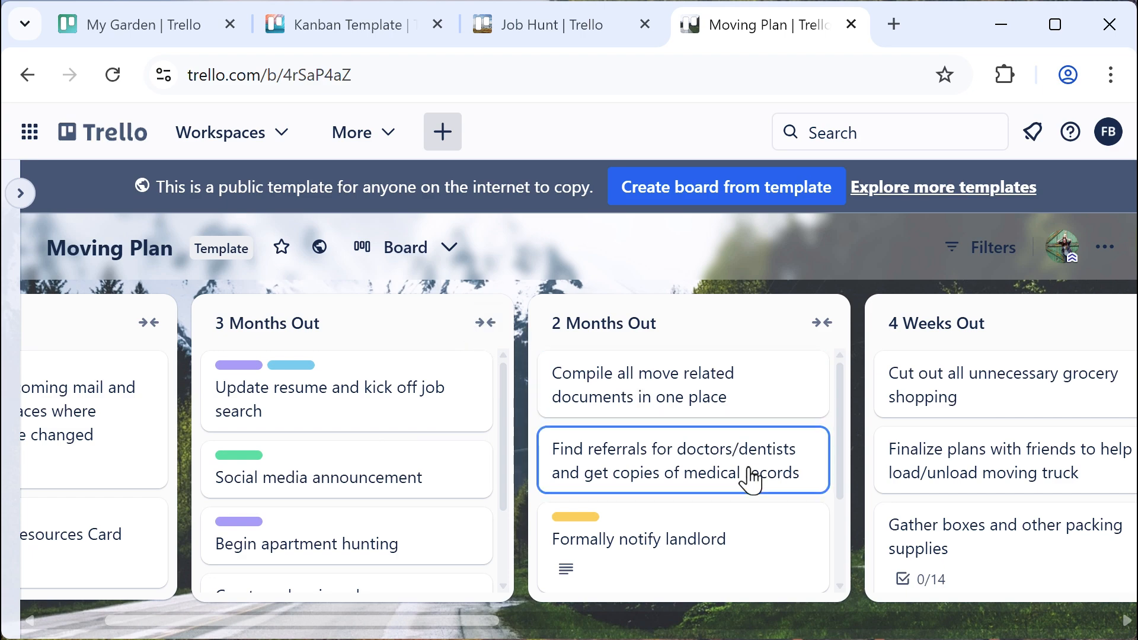
{"action": "left_click_drag", "start_coordinate": [500, 627], "coordinate": [1117, 627]}
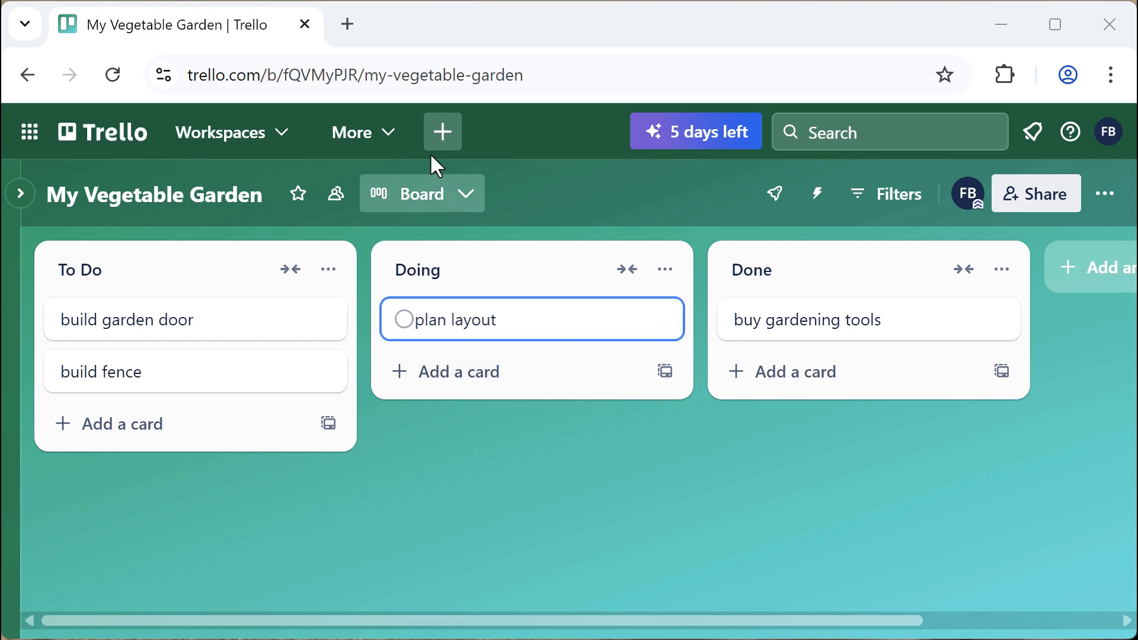
From the + Create menu, preview the board templates, go back, and choose Create board
{"action": "left_click", "coordinate": [443, 134]}
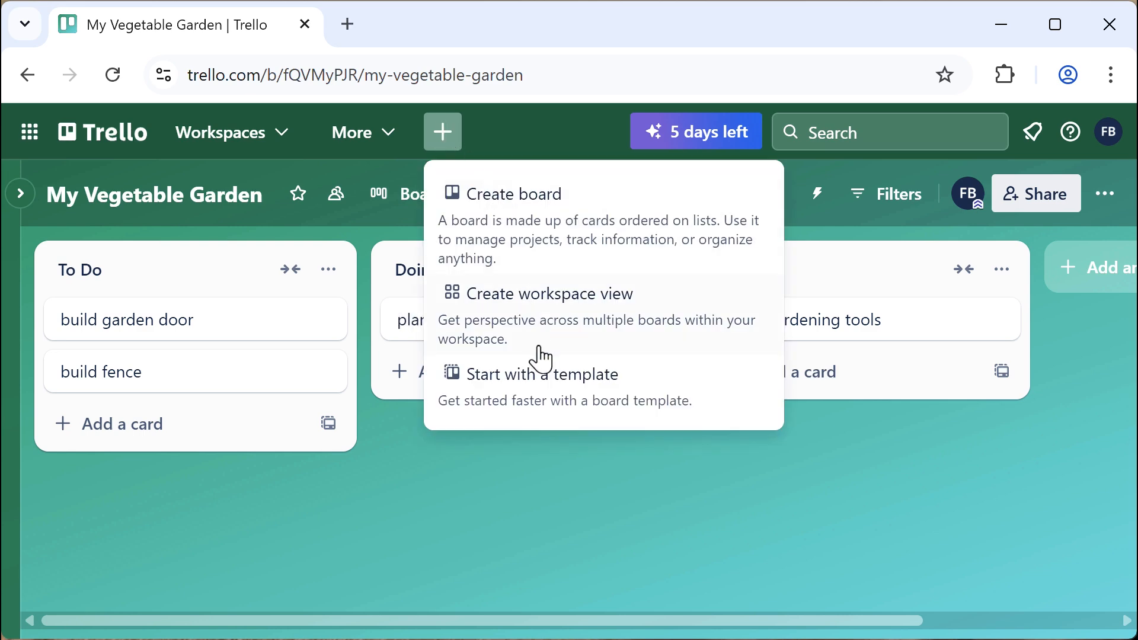
{"action": "left_click", "coordinate": [548, 391]}
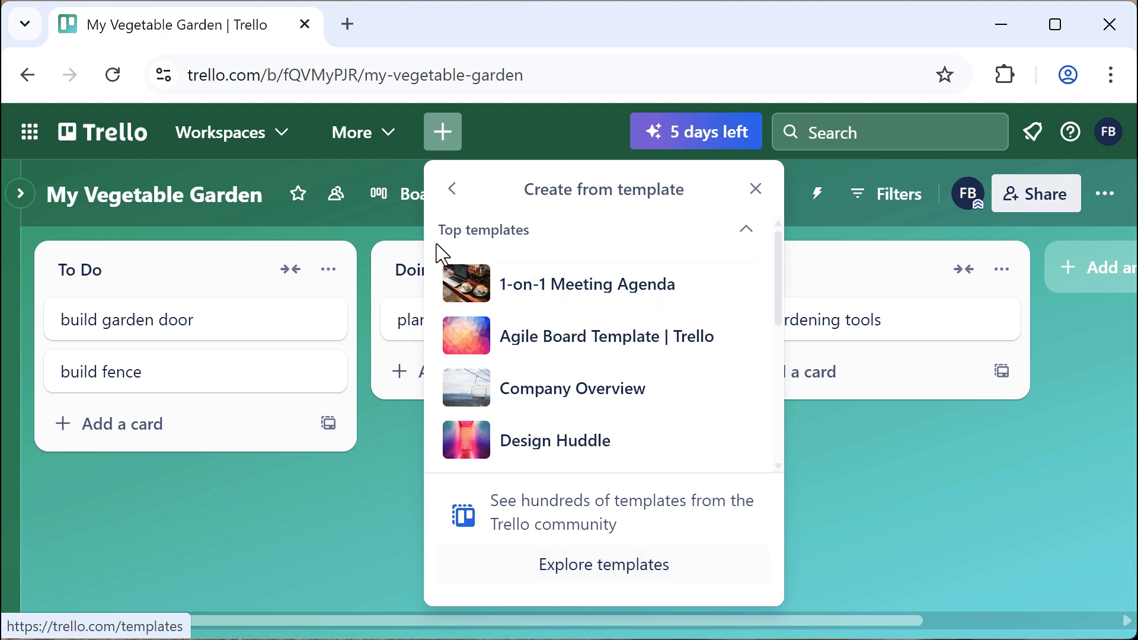
{"action": "left_click", "coordinate": [452, 191]}
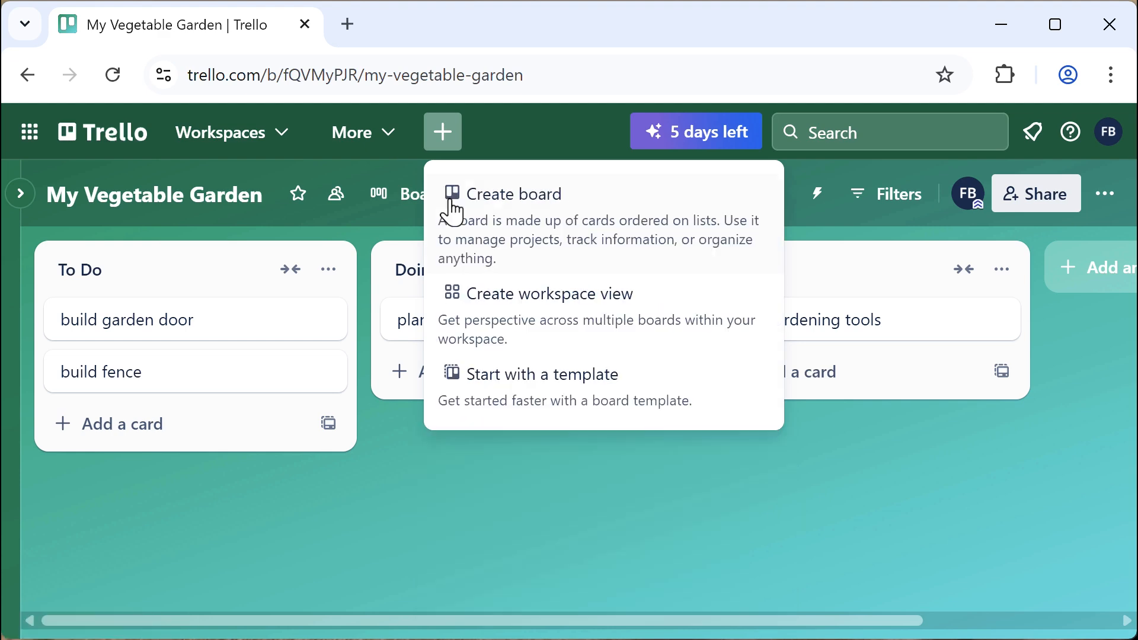
{"action": "left_click", "coordinate": [511, 208]}
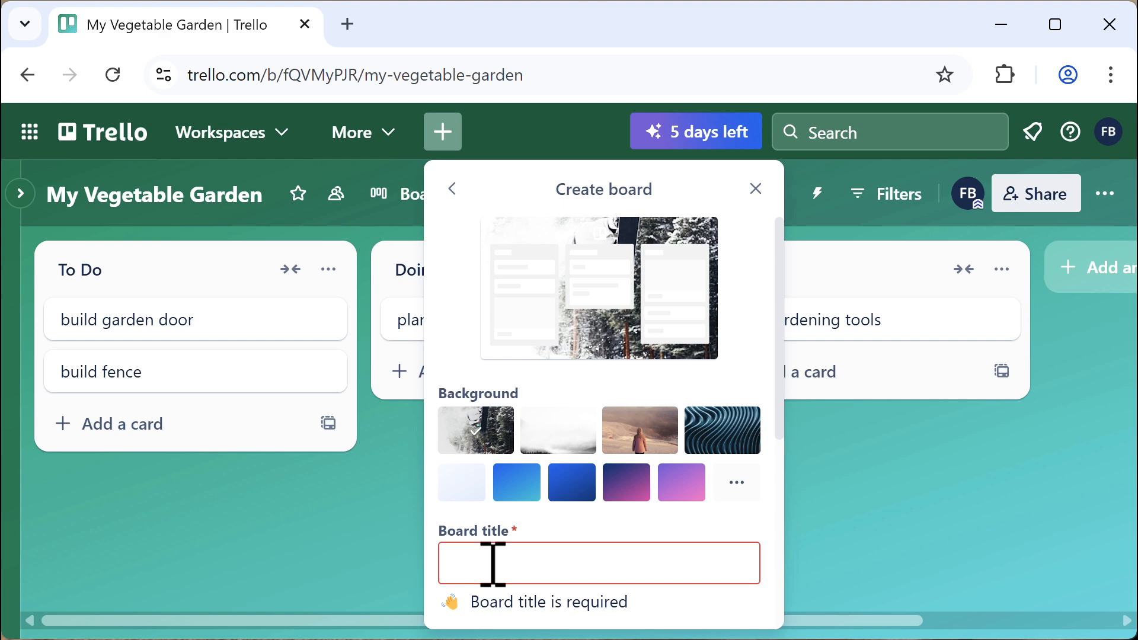
Create a board titled 'Cookbook' with an orange background and Workspace visibility
{"action": "type", "text": "C"}
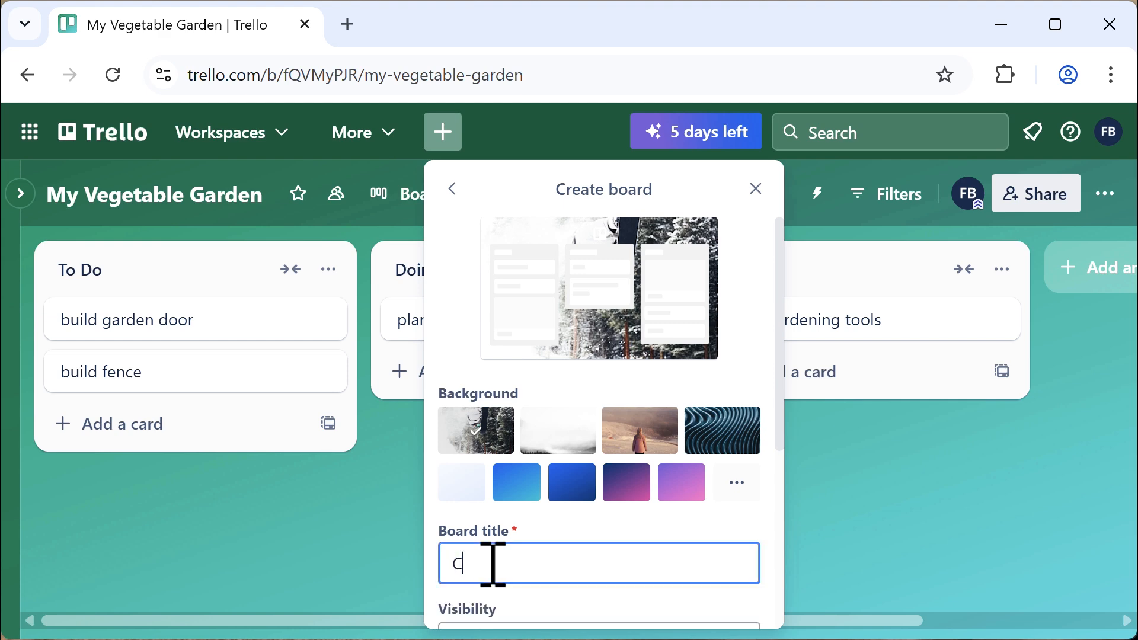
{"action": "type", "text": "ookbook"}
{"action": "left_click", "coordinate": [738, 490]}
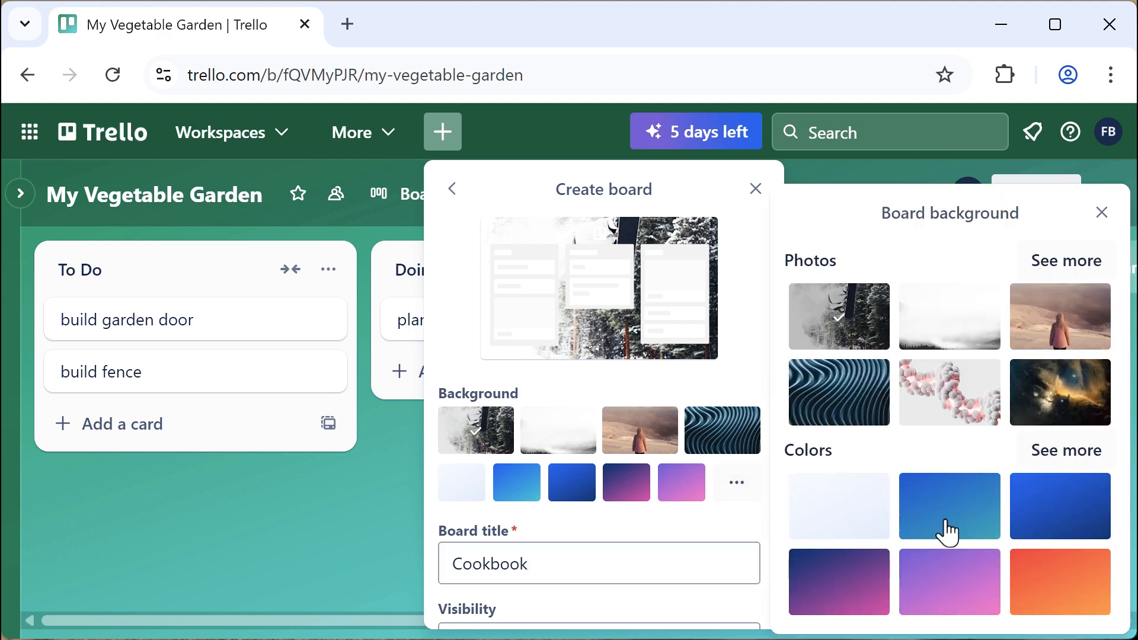
{"action": "left_click", "coordinate": [1066, 592]}
{"action": "scroll", "coordinate": [514, 400], "scroll_direction": "down", "scroll_amount": 4}
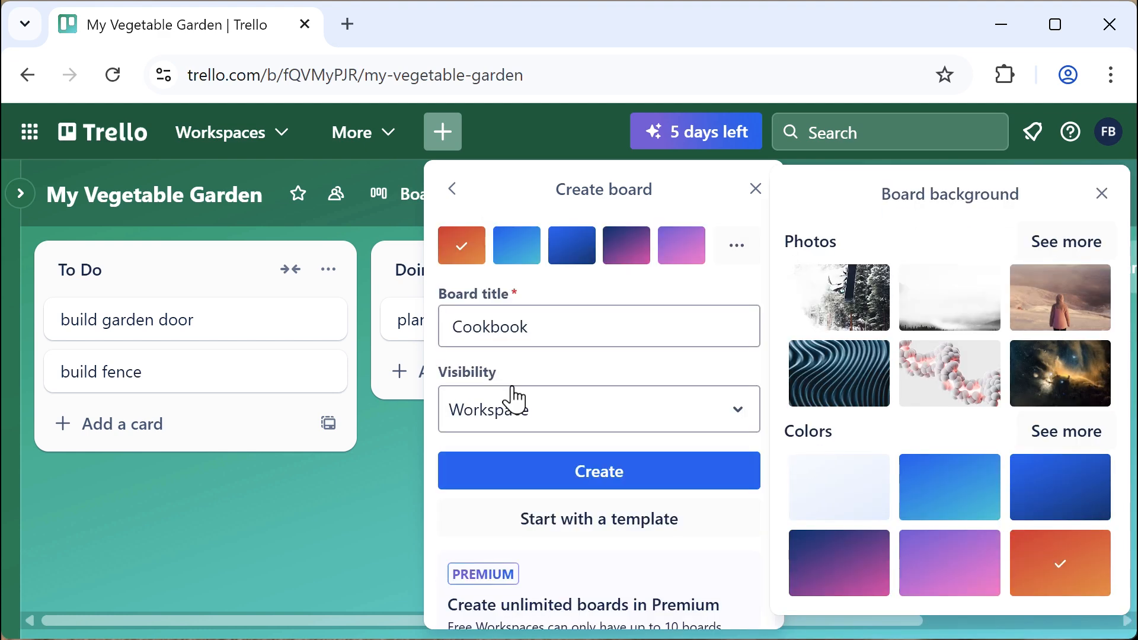
{"action": "left_click", "coordinate": [738, 424]}
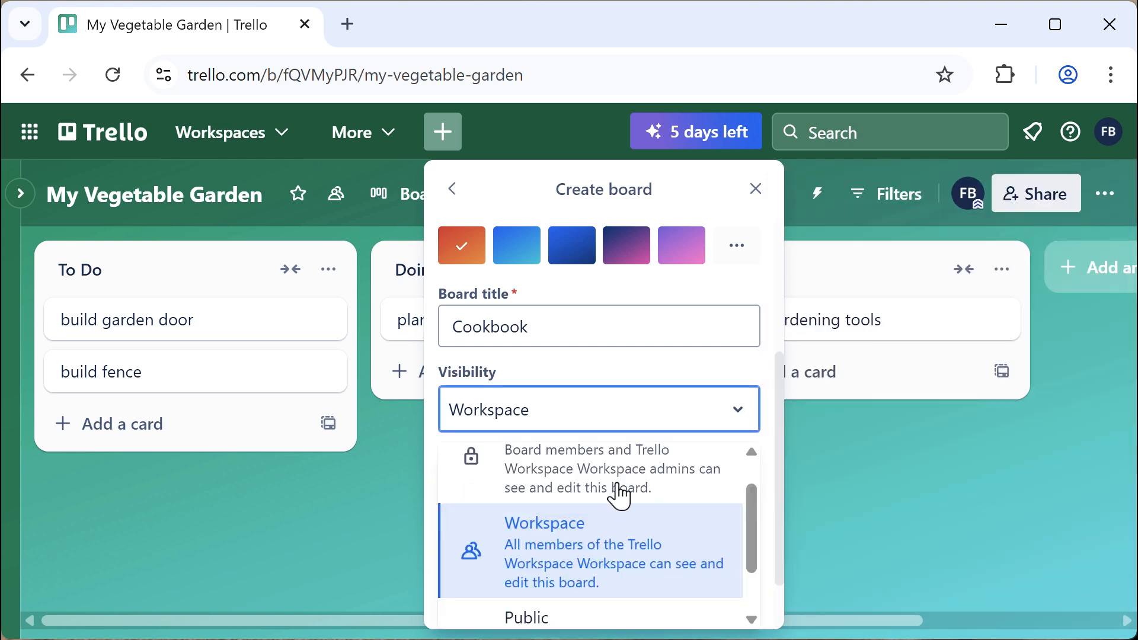
{"action": "left_click", "coordinate": [572, 543]}
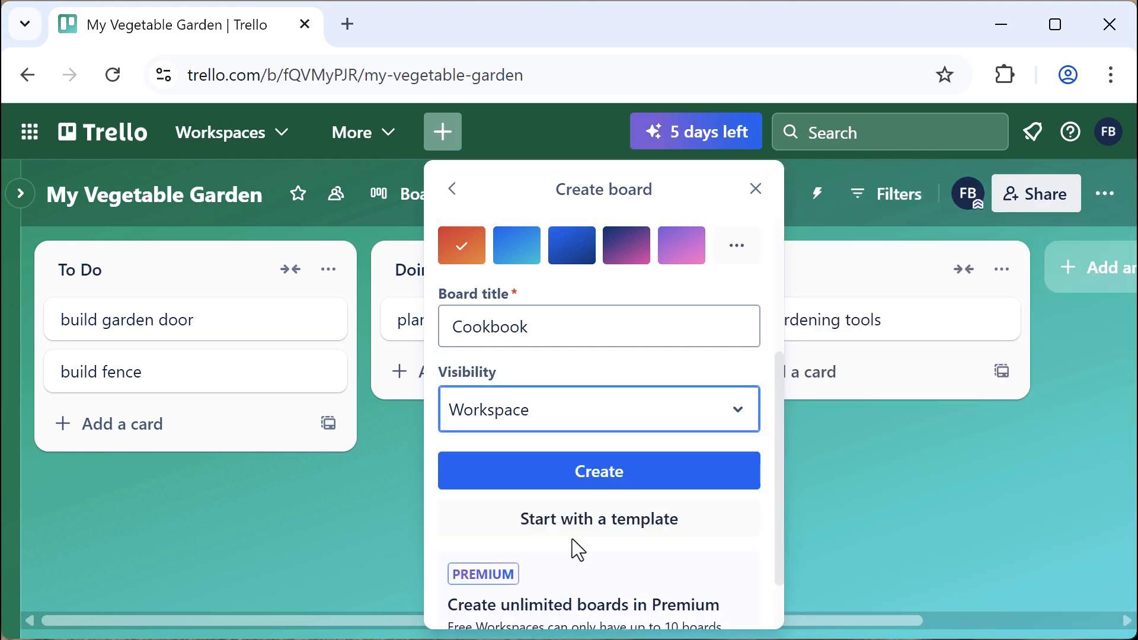
{"action": "left_click", "coordinate": [652, 487]}
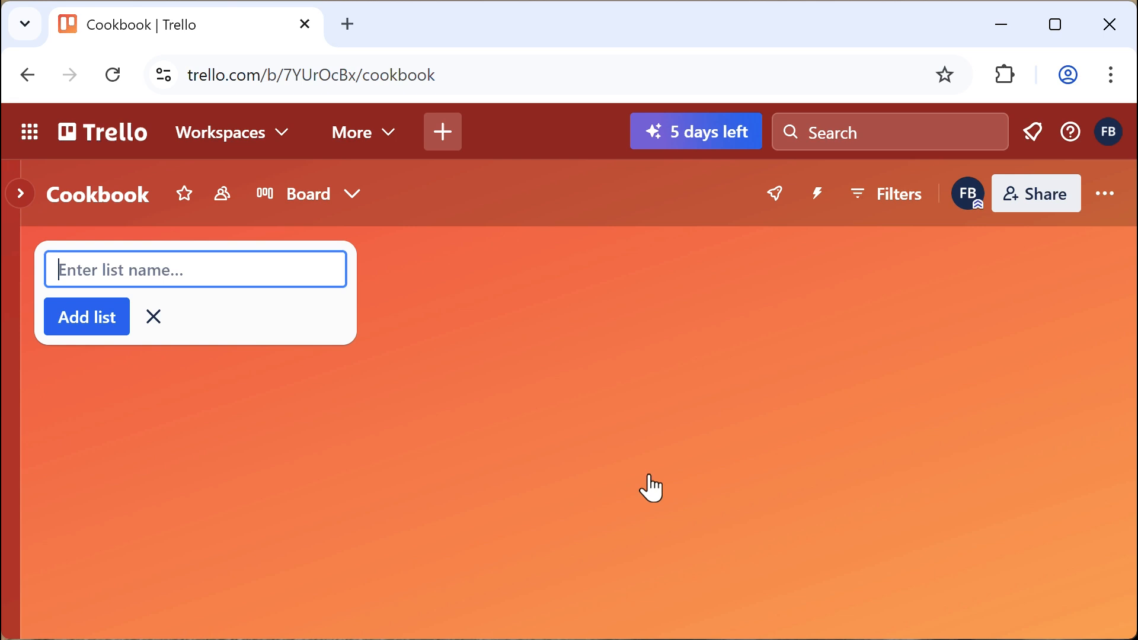
Add the lists 'recipe ideas', 'test and refine' and 'done', then close the new-list form
{"action": "type", "text": "recipe "}
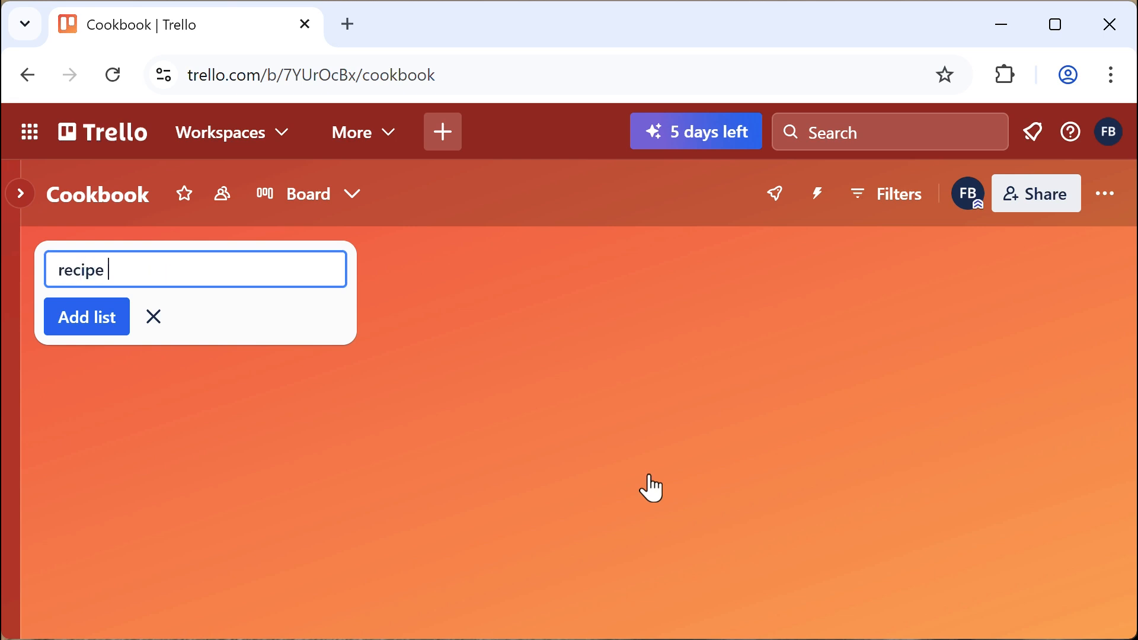
{"action": "type", "text": "ideas"}
{"action": "left_click", "coordinate": [118, 320]}
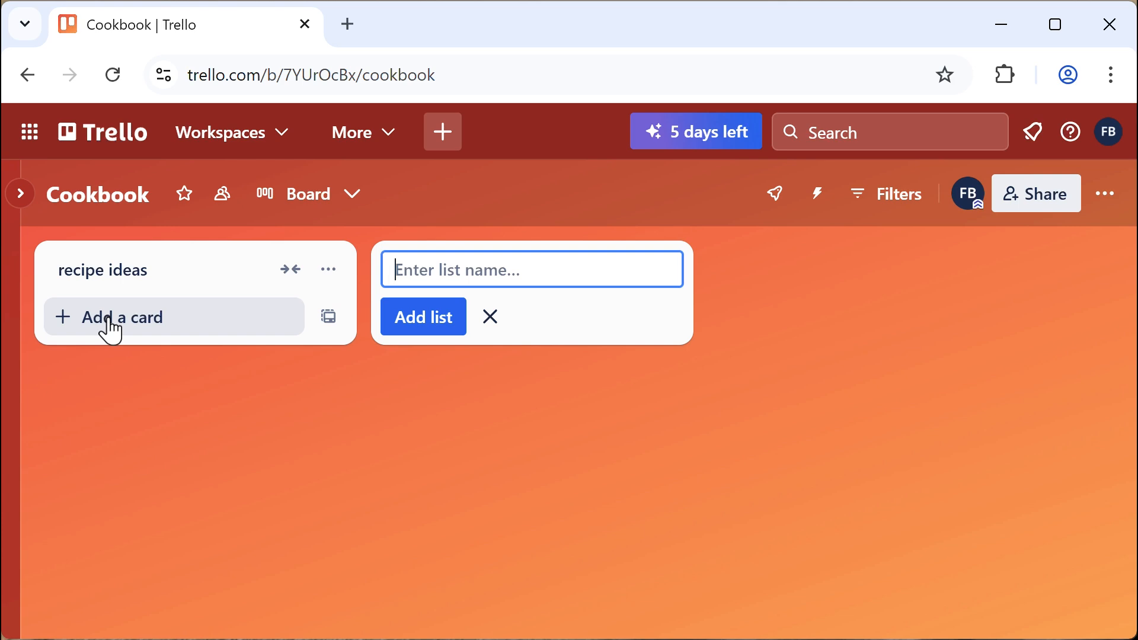
{"action": "type", "text": "test an"}
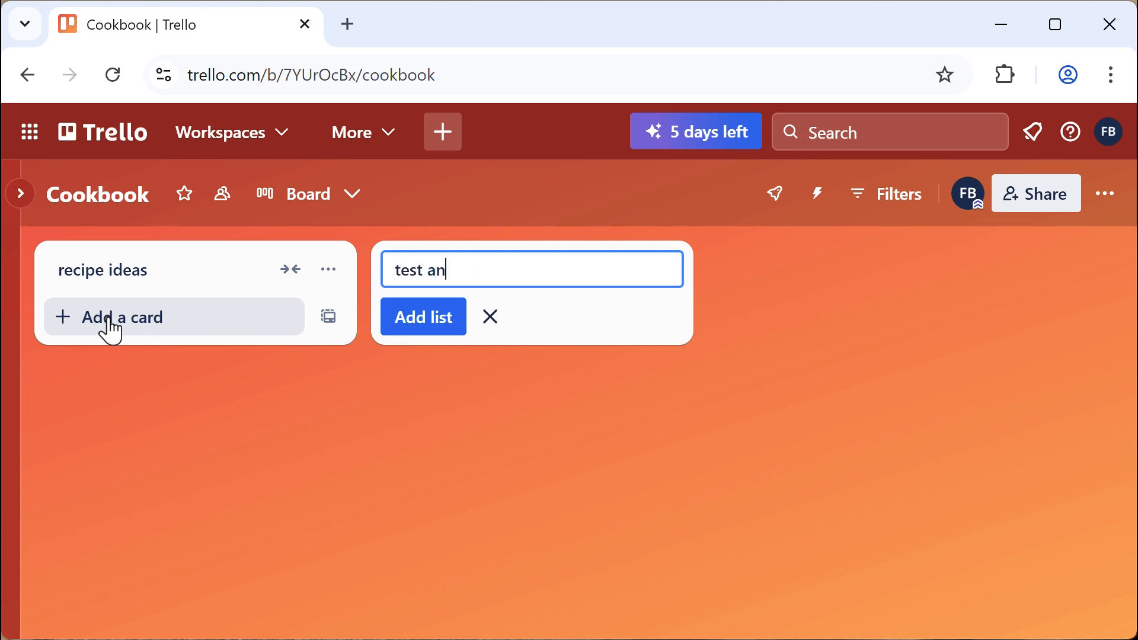
{"action": "type", "text": "d refine"}
{"action": "left_click", "coordinate": [431, 321]}
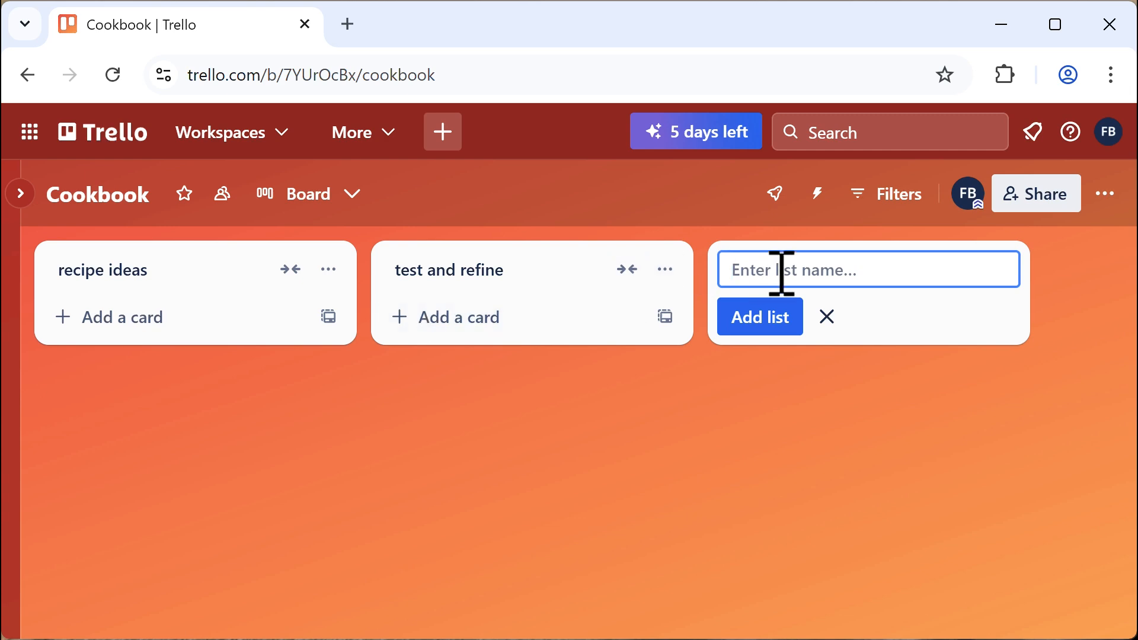
{"action": "type", "text": "done"}
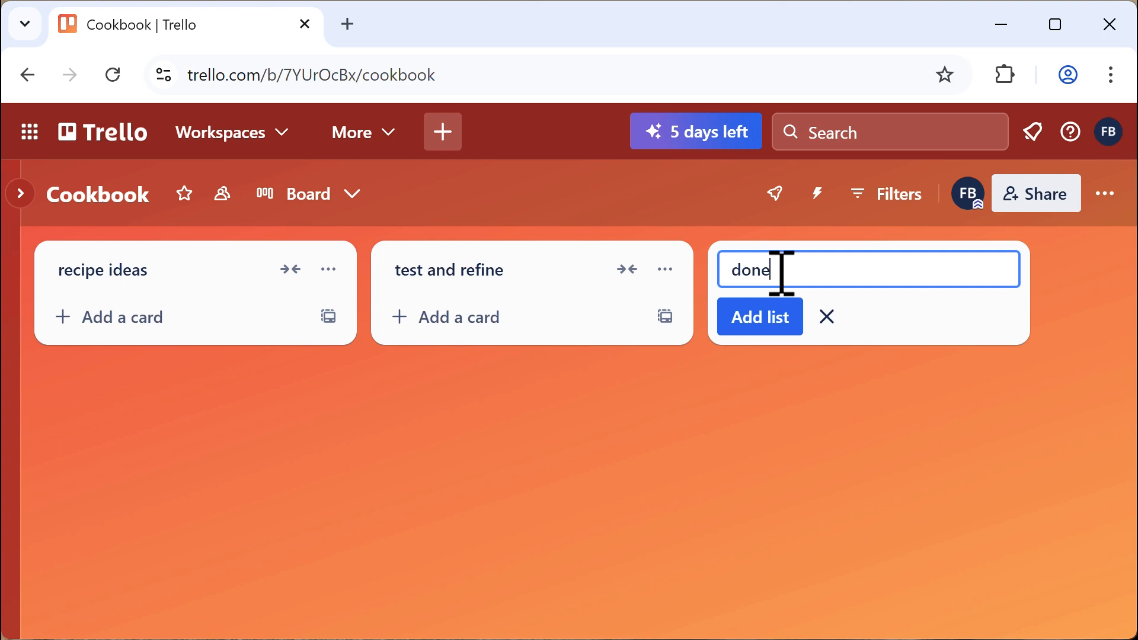
{"action": "left_click", "coordinate": [767, 318]}
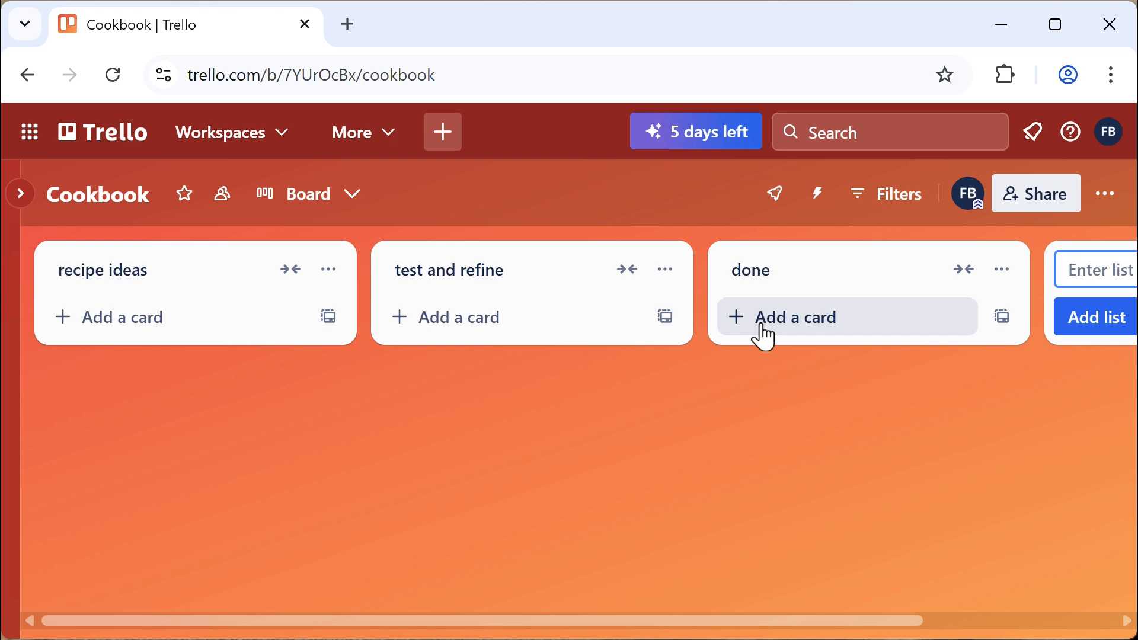
{"action": "left_click_drag", "start_coordinate": [909, 621], "coordinate": [1114, 620]}
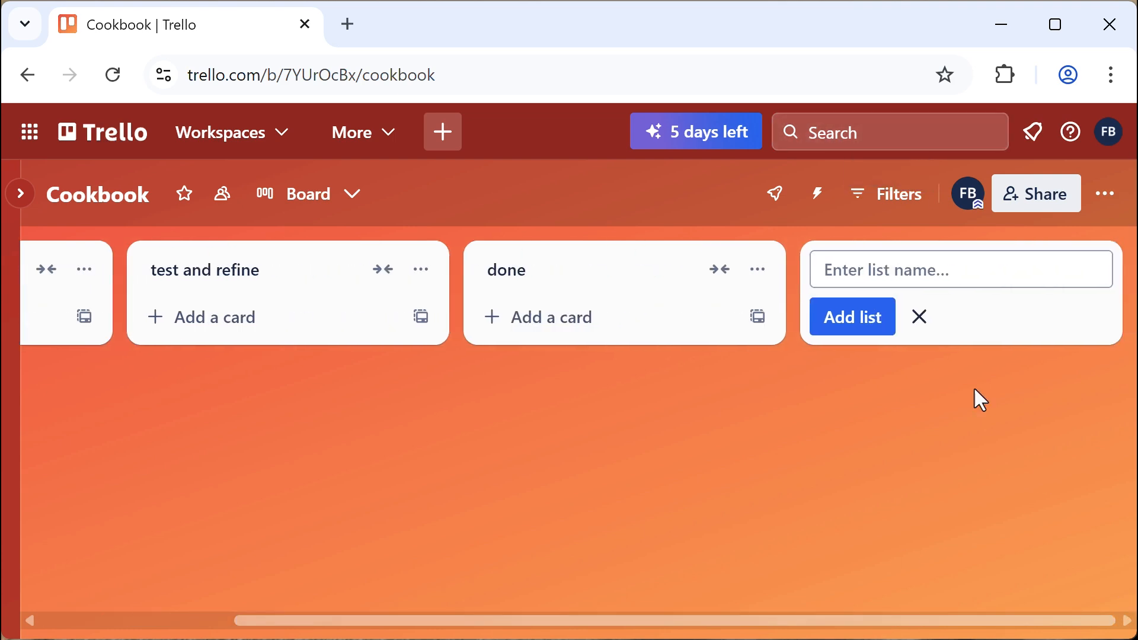
{"action": "left_click", "coordinate": [922, 320]}
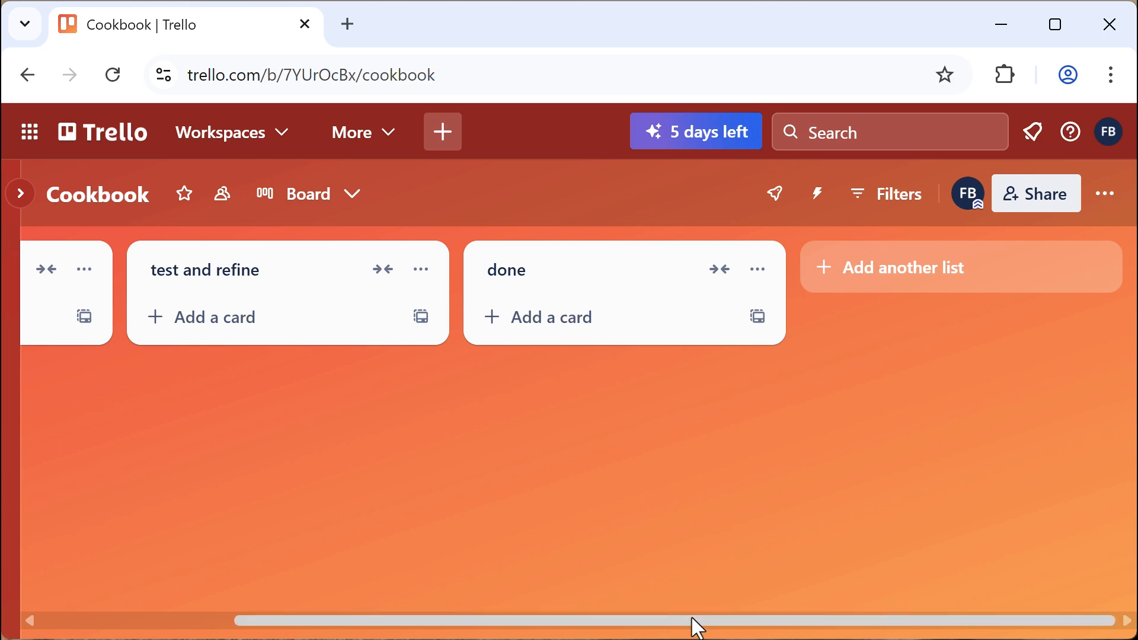
{"action": "left_click_drag", "start_coordinate": [693, 622], "coordinate": [459, 622]}
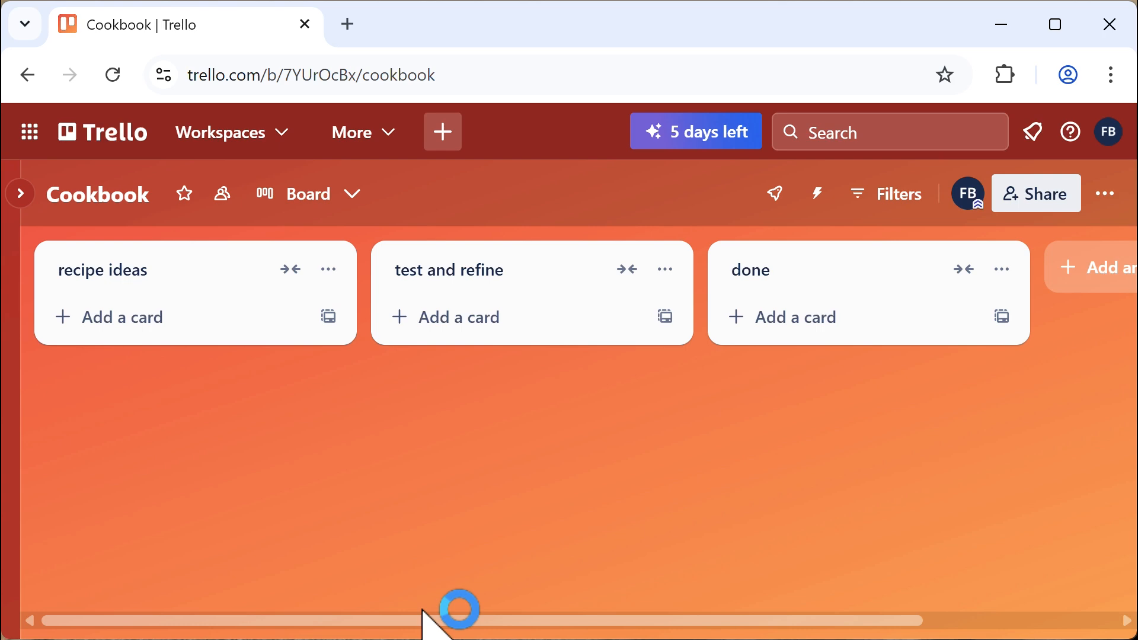
Add a fourth list named 'photos' after 'done', correcting the typo
{"action": "left_click_drag", "start_coordinate": [423, 617], "coordinate": [615, 622]}
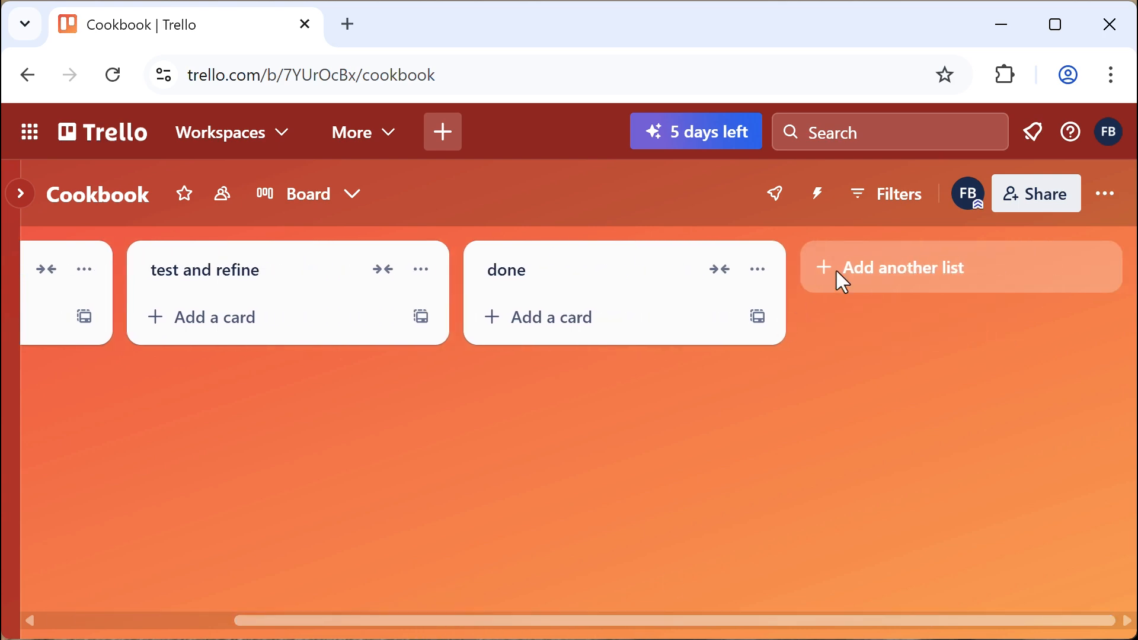
{"action": "left_click", "coordinate": [907, 284]}
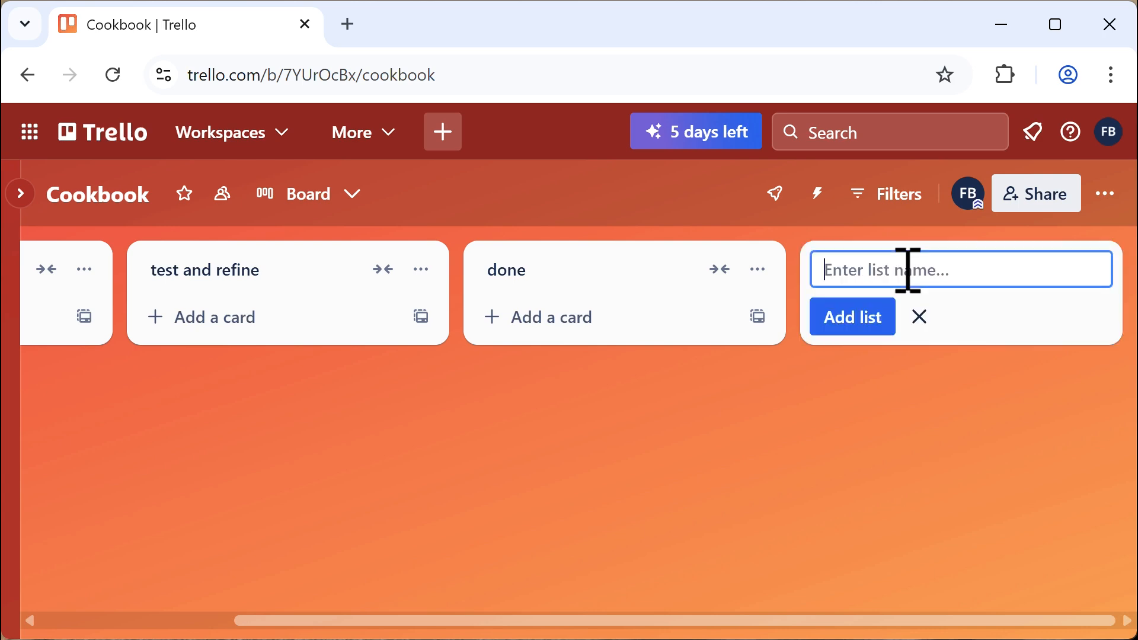
{"action": "type", "text": "phto"}
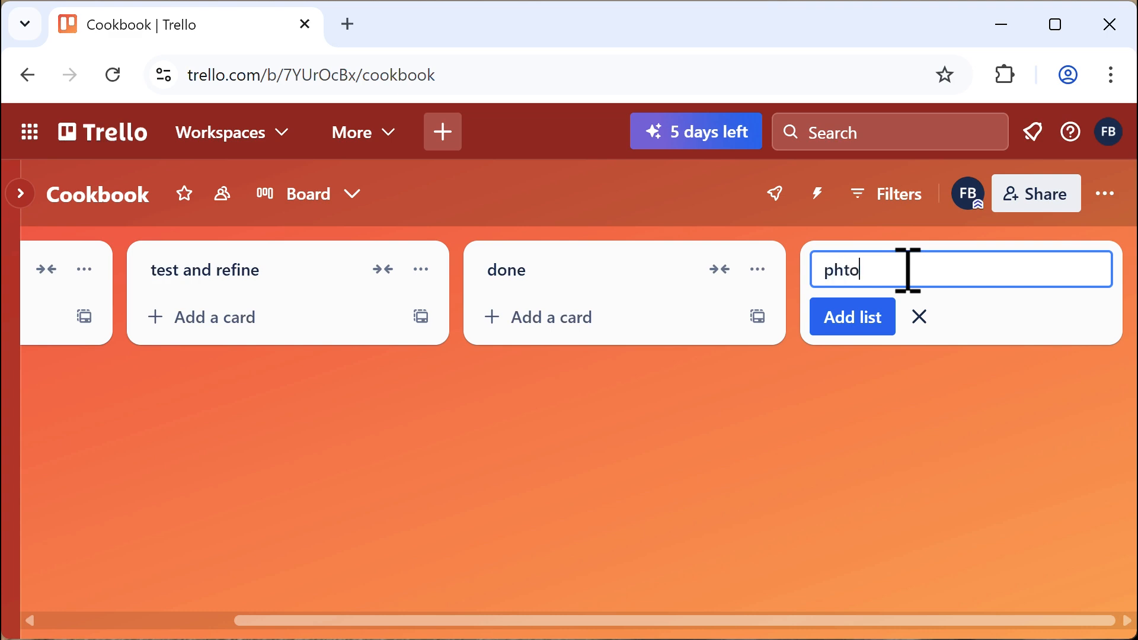
{"action": "key", "text": "BackSpace"}
{"action": "key", "text": "BackSpace"}
{"action": "type", "text": "otos"}
{"action": "left_click", "coordinate": [858, 325]}
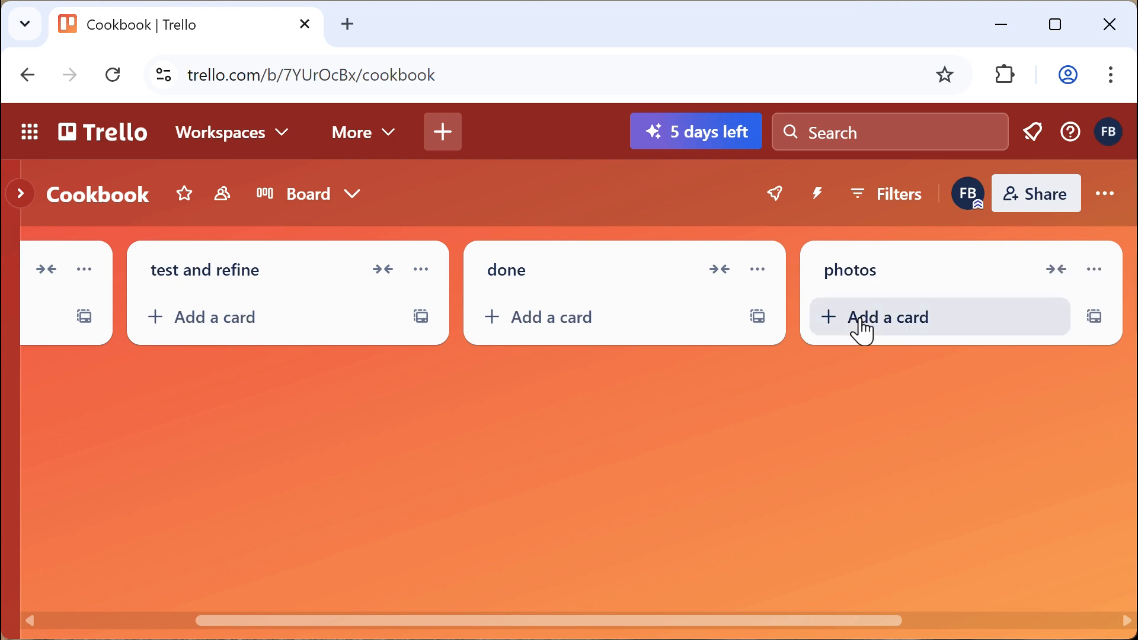
Move the photos list ahead of the done list and scroll across the board's lists
{"action": "left_click_drag", "start_coordinate": [843, 272], "coordinate": [562, 264]}
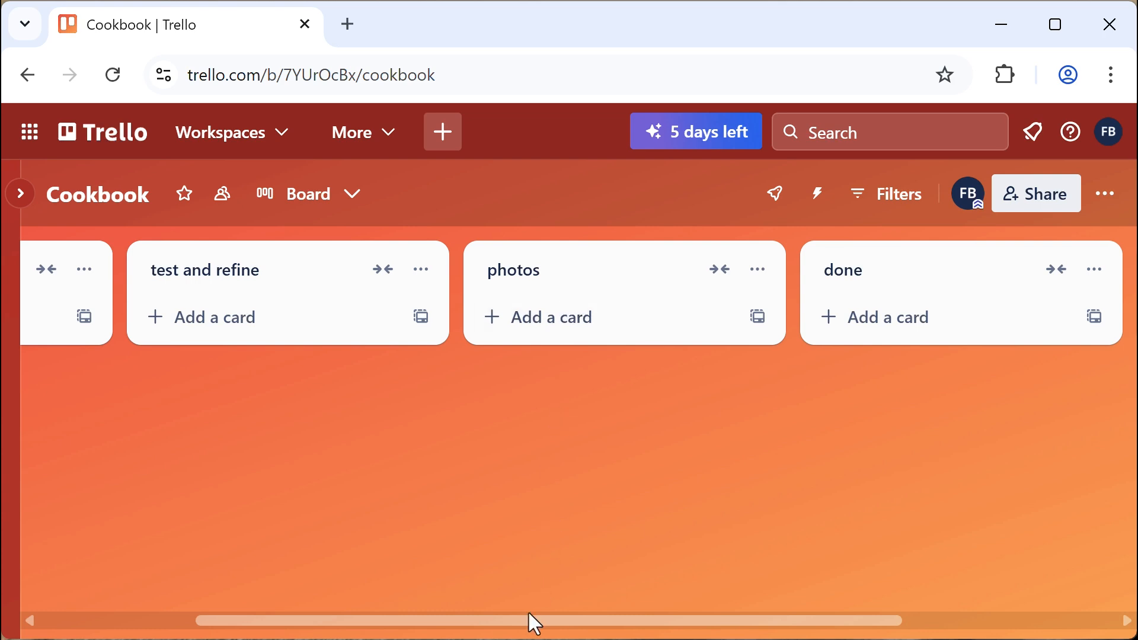
{"action": "left_click_drag", "start_coordinate": [510, 617], "coordinate": [283, 421]}
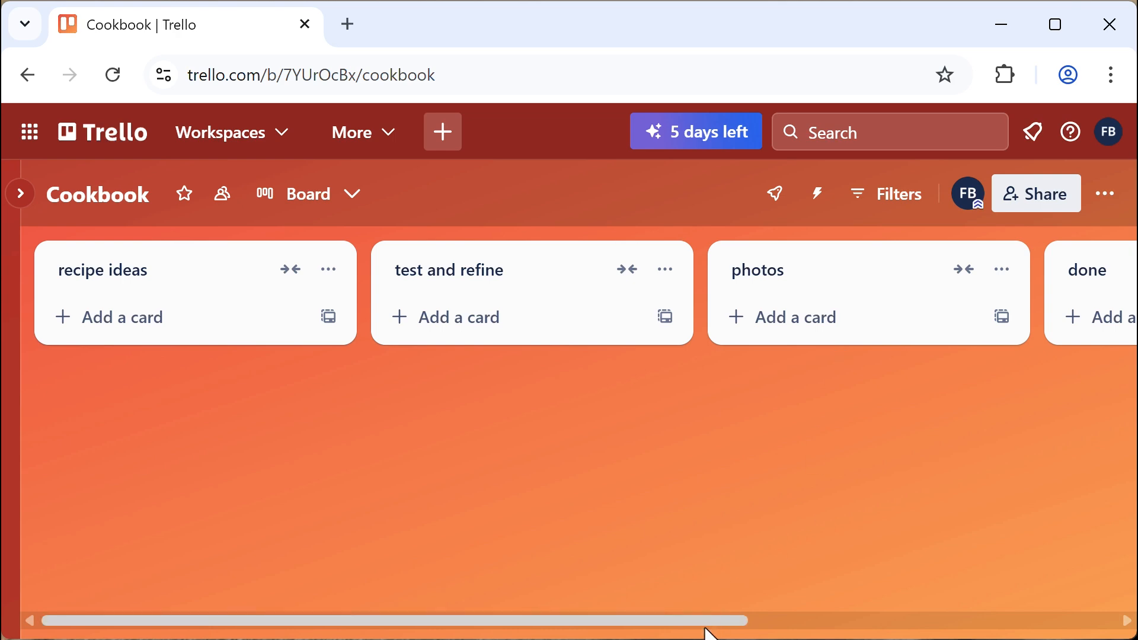
{"action": "left_click_drag", "start_coordinate": [708, 627], "coordinate": [896, 627]}
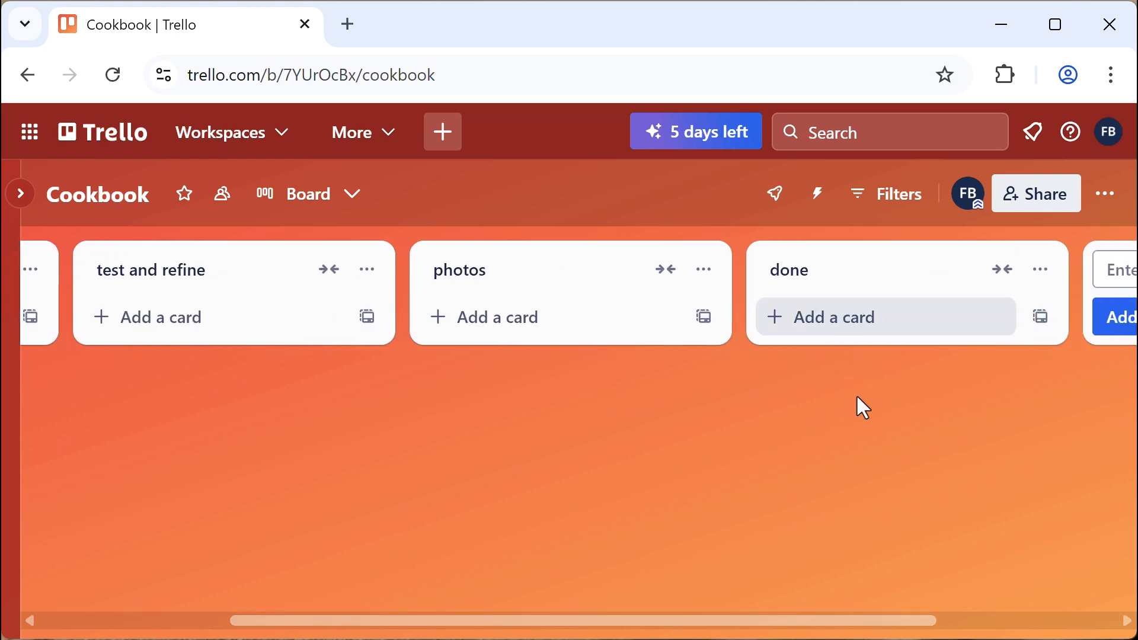
{"action": "left_click_drag", "start_coordinate": [807, 622], "coordinate": [505, 621]}
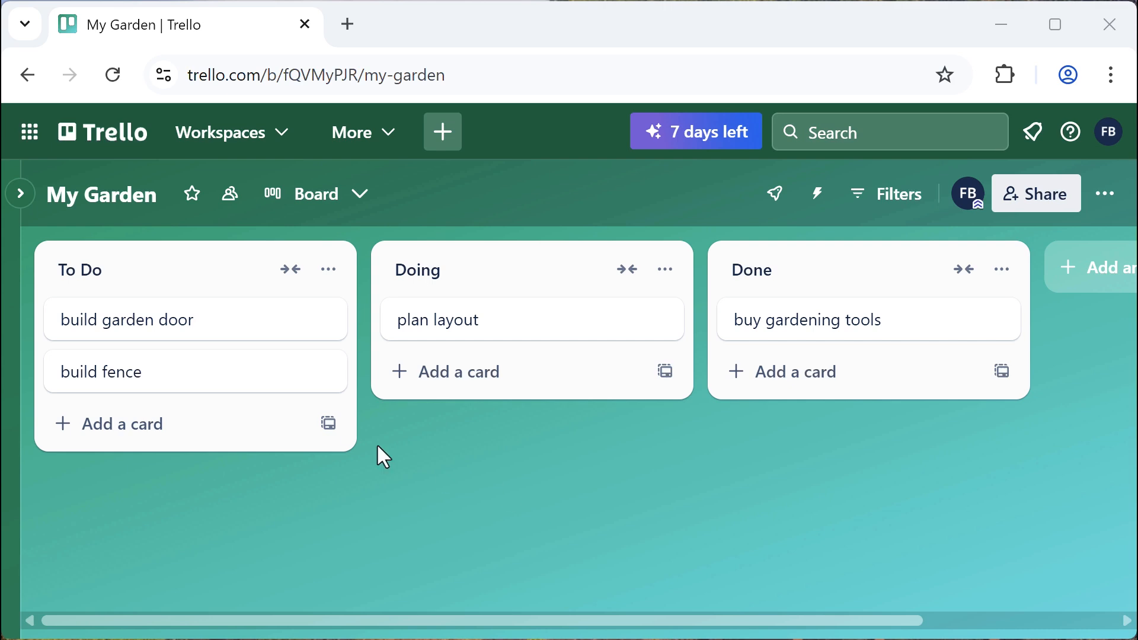
Add cards titled 'order seeds', 'get soil tested' and 'add compost' to the To Do list
{"action": "left_click", "coordinate": [166, 426]}
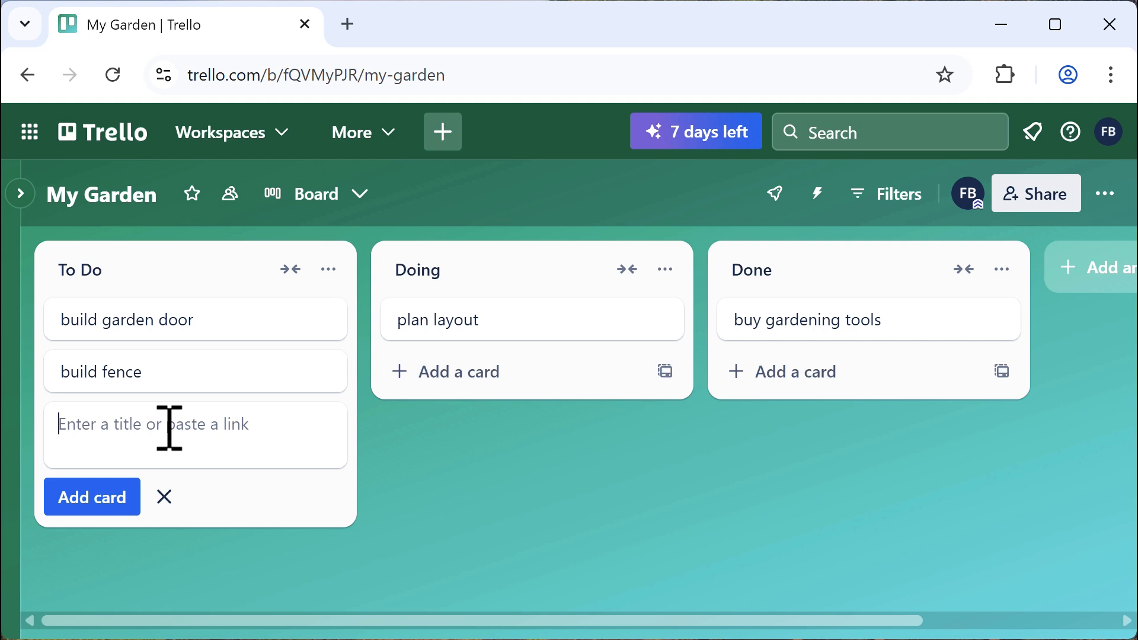
{"action": "type", "text": "order seed"}
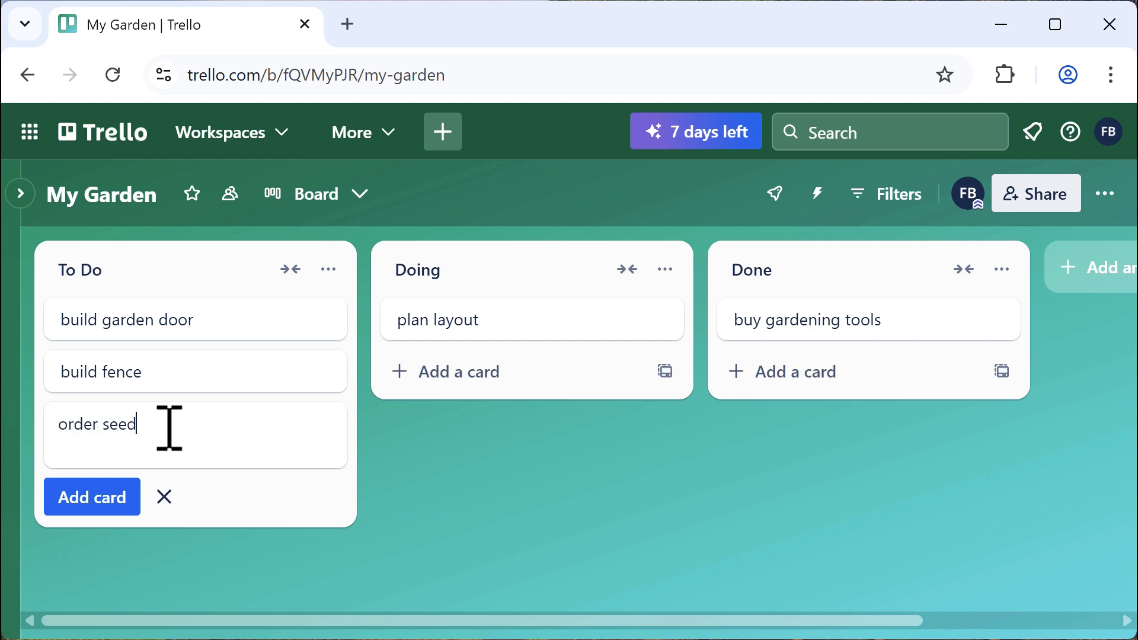
{"action": "type", "text": "s"}
{"action": "left_click", "coordinate": [97, 500]}
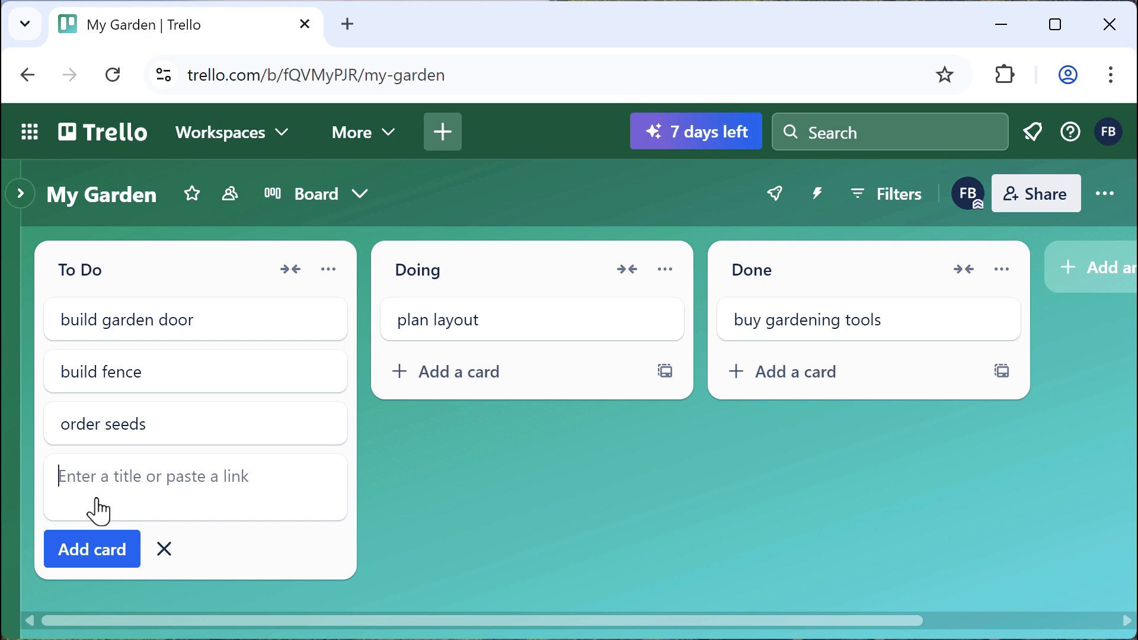
{"action": "type", "text": "get soil "}
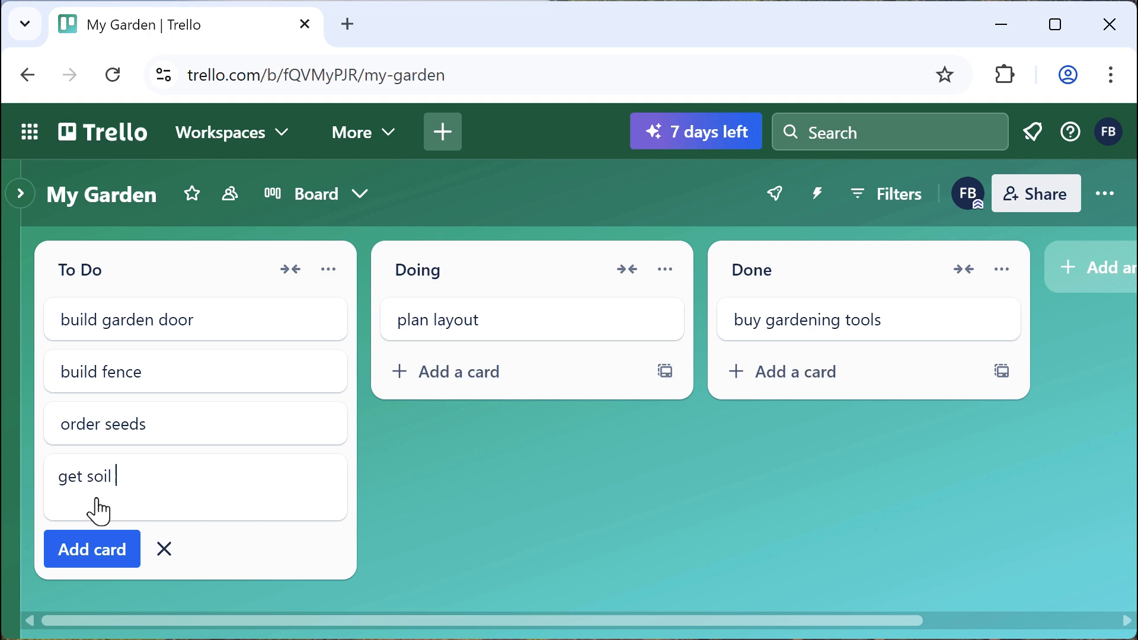
{"action": "type", "text": "tested"}
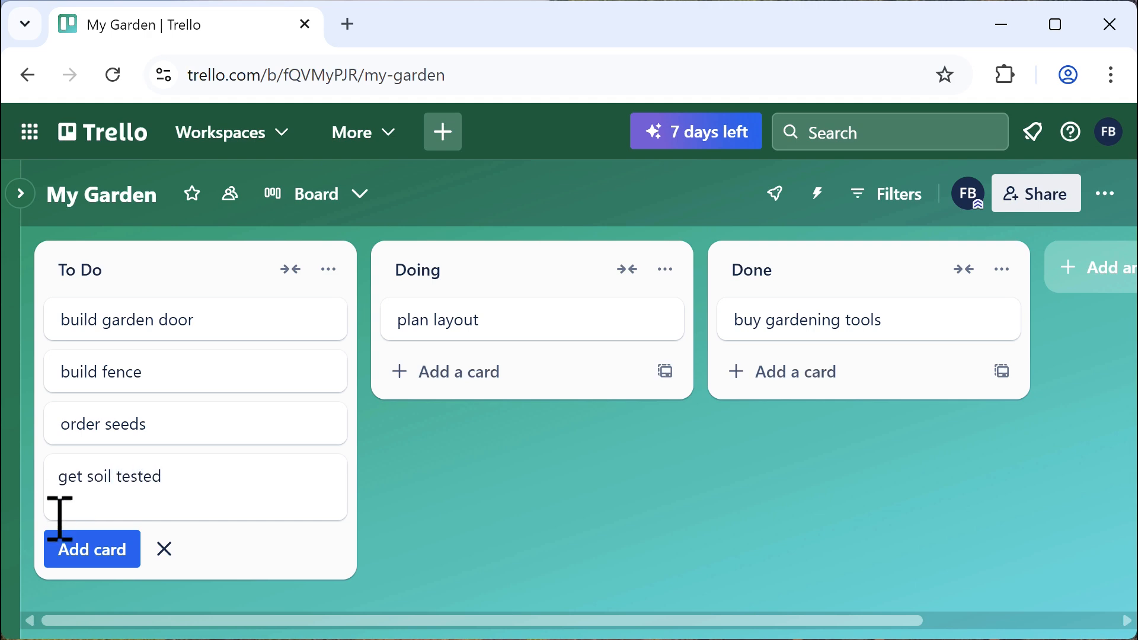
{"action": "left_click", "coordinate": [71, 556]}
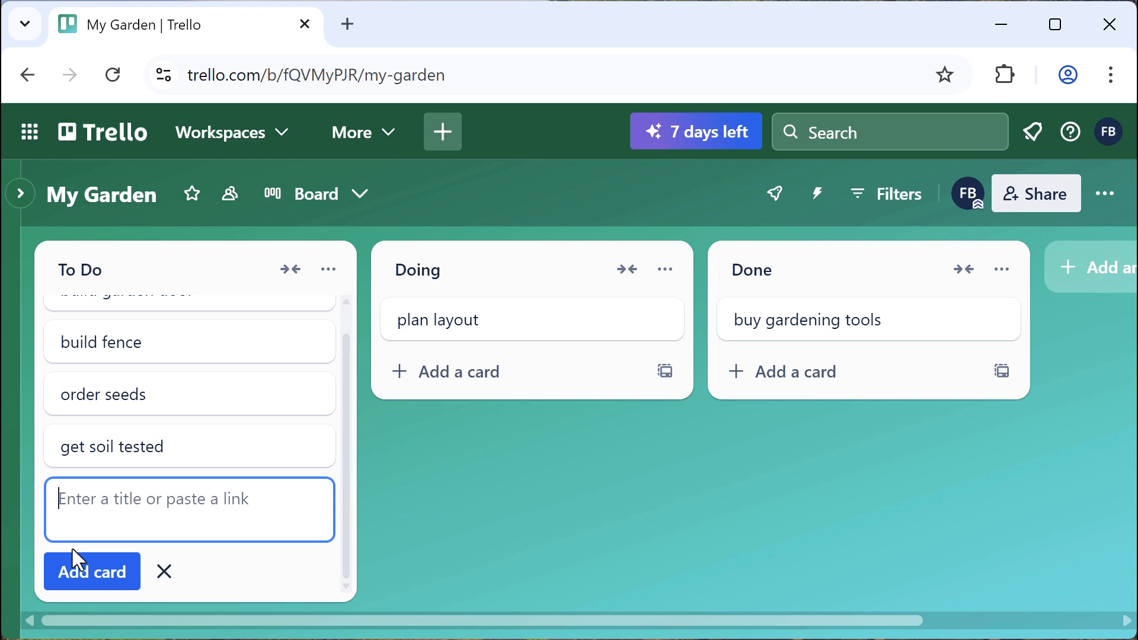
{"action": "type", "text": "add compo"}
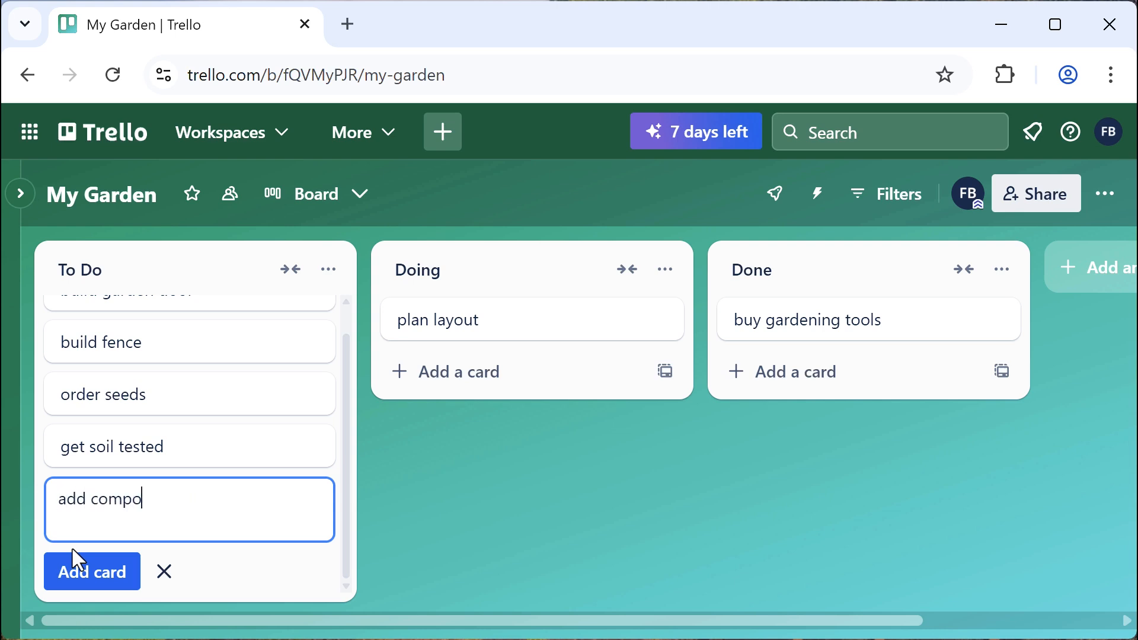
{"action": "type", "text": "st"}
{"action": "left_click", "coordinate": [83, 572]}
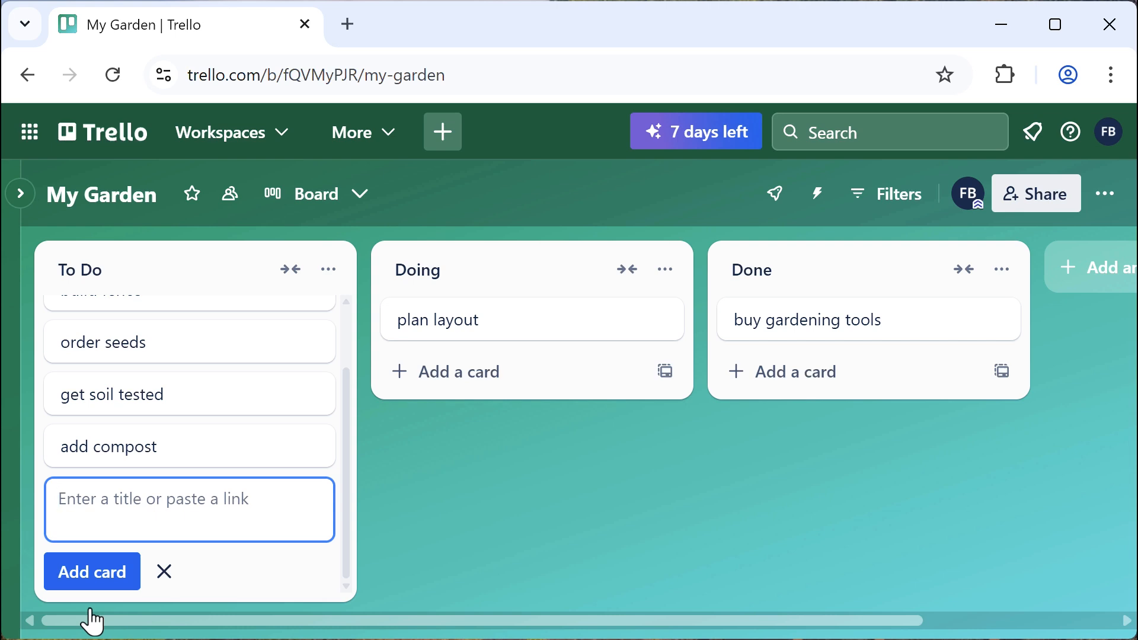
Open the order seeds card and dismiss the mirror promotion popup
{"action": "left_click", "coordinate": [194, 351]}
{"action": "scroll", "coordinate": [195, 349], "scroll_direction": "down", "scroll_amount": 5}
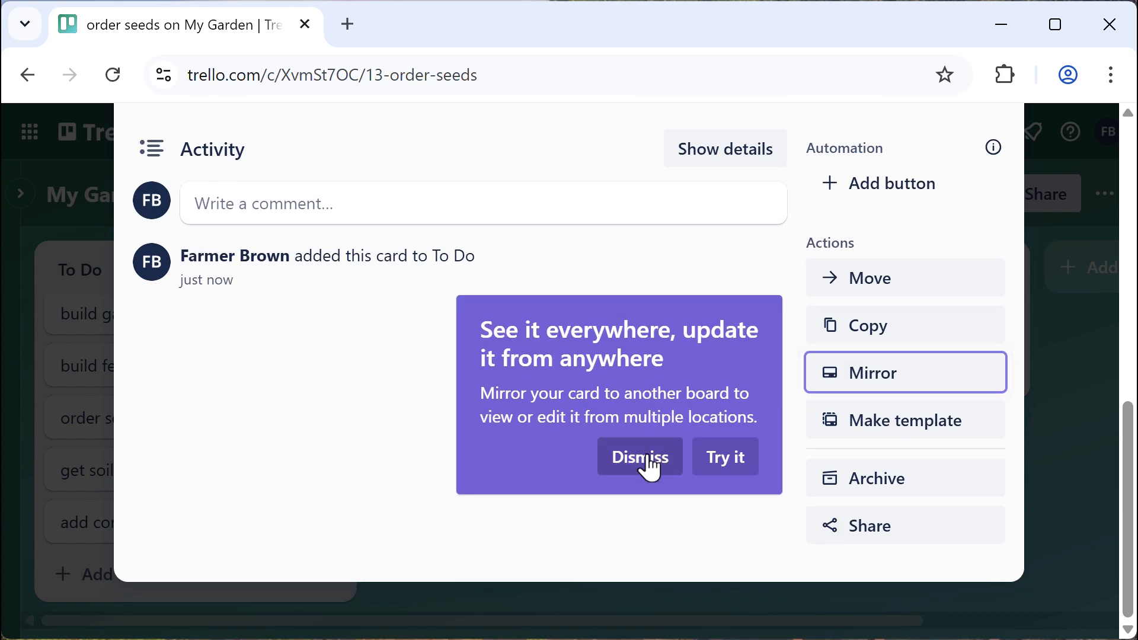
{"action": "left_click", "coordinate": [642, 457]}
{"action": "scroll", "coordinate": [231, 450], "scroll_direction": "up", "scroll_amount": 5}
Save a description 'I want to grow pumpkins, tomatoes, and kale.' plus a seed-ordering line, then close the card
{"action": "left_click", "coordinate": [255, 518]}
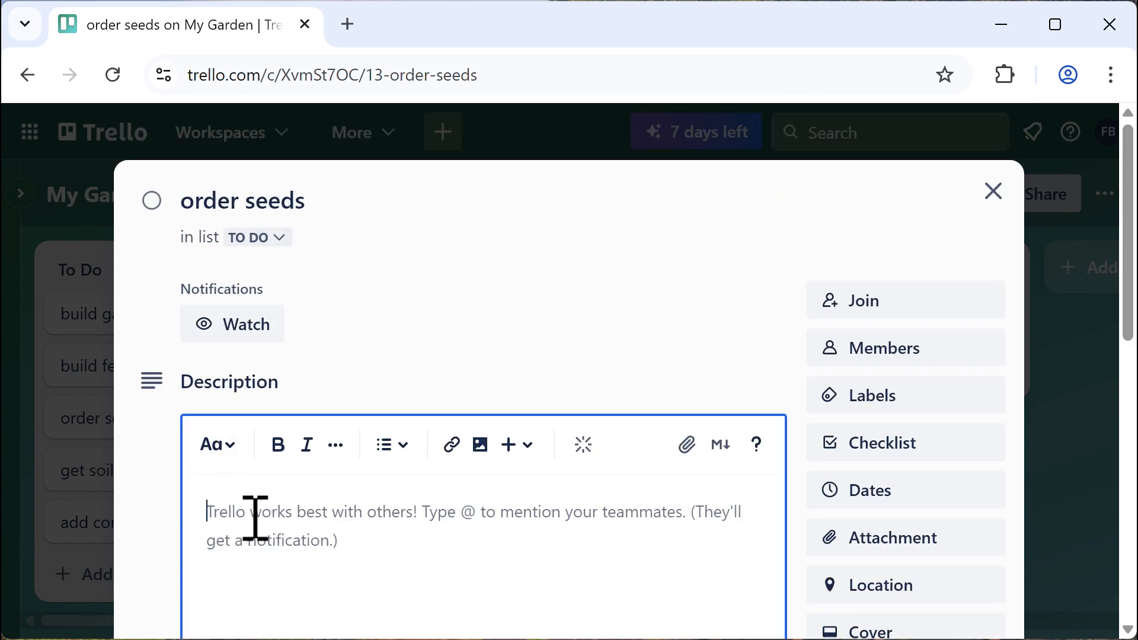
{"action": "type", "text": "I want"}
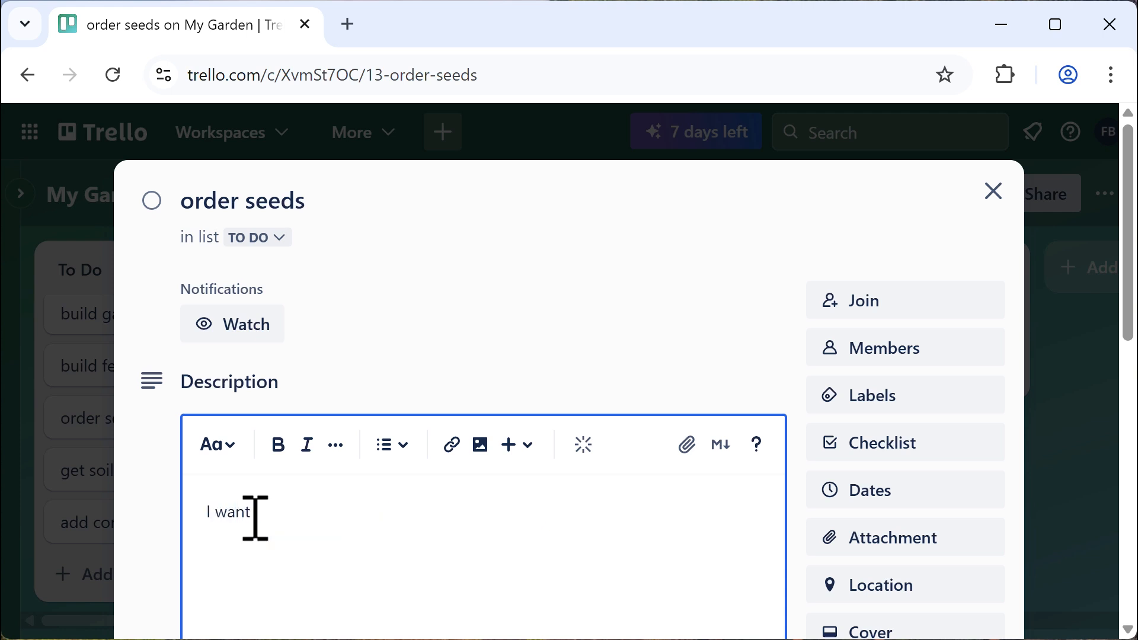
{"action": "type", "text": " to grow pumpkins"}
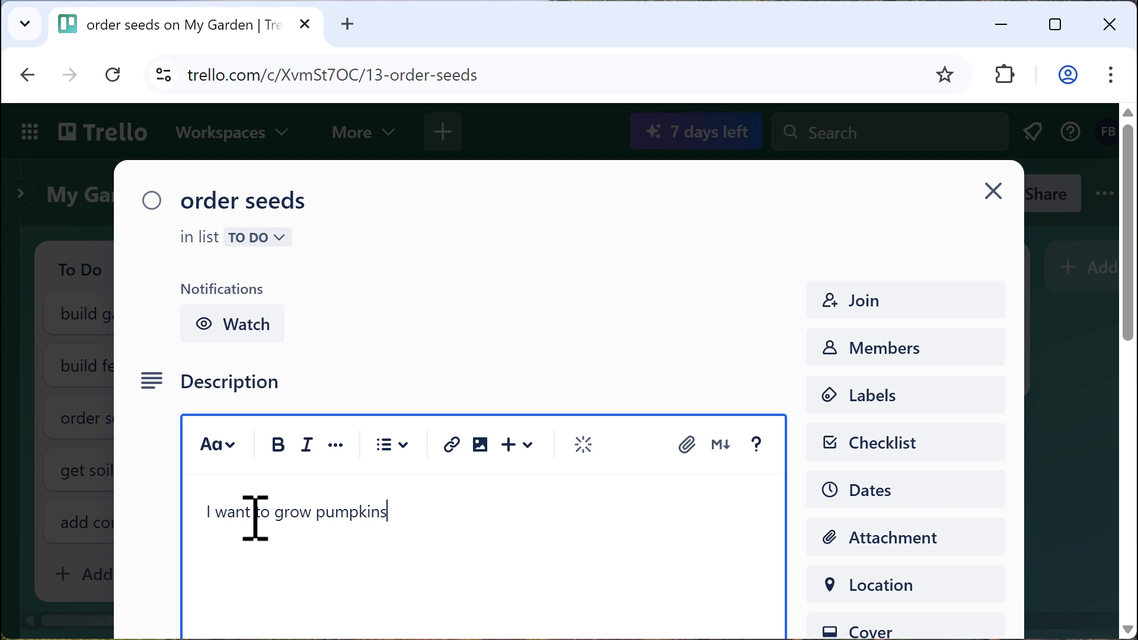
{"action": "type", "text": ", tomatoes, and kale."}
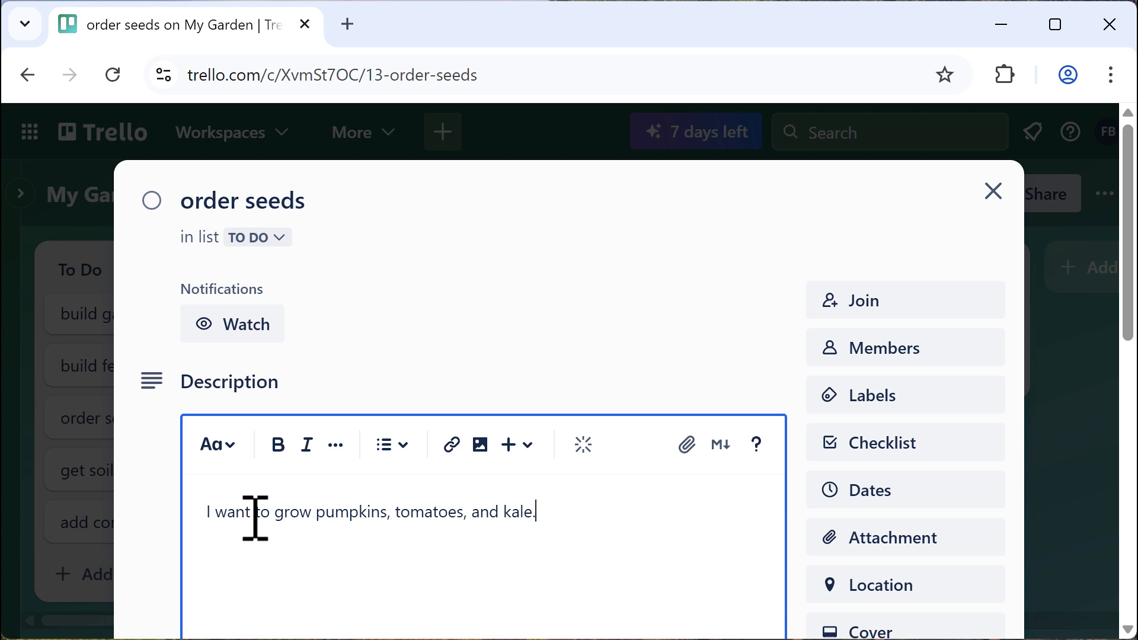
{"action": "key", "text": "Return"}
{"action": "type", "text": "Order seeds from"}
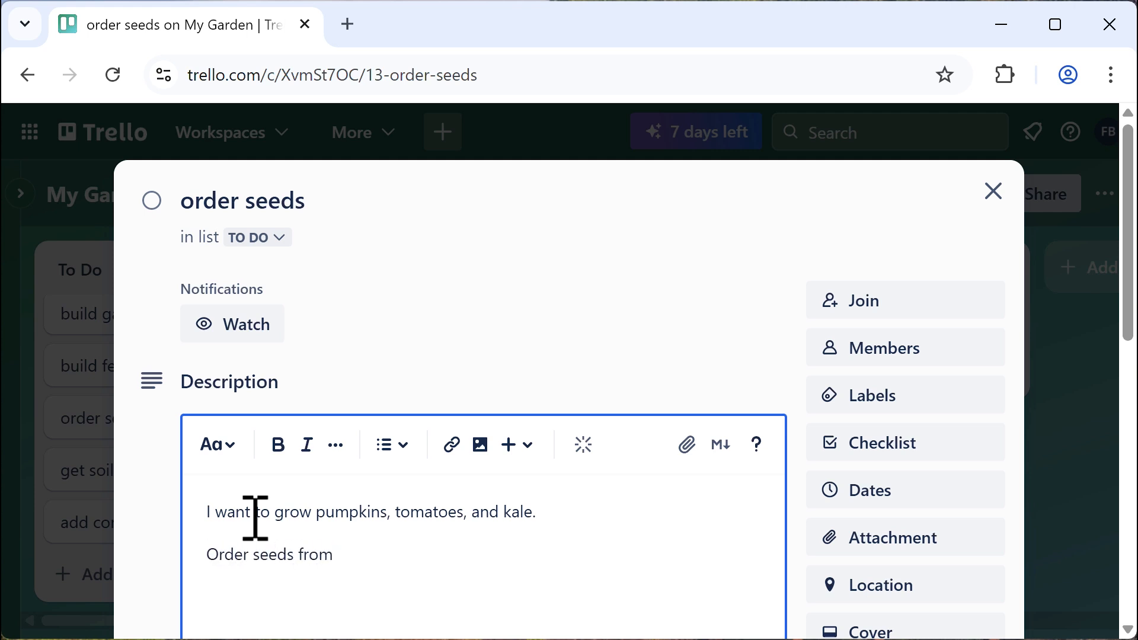
{"action": "type", "text": " garden at the co"}
{"action": "type", "text": "r"}
{"action": "key", "text": "BackSpace"}
{"action": "type", "text": "e corner"}
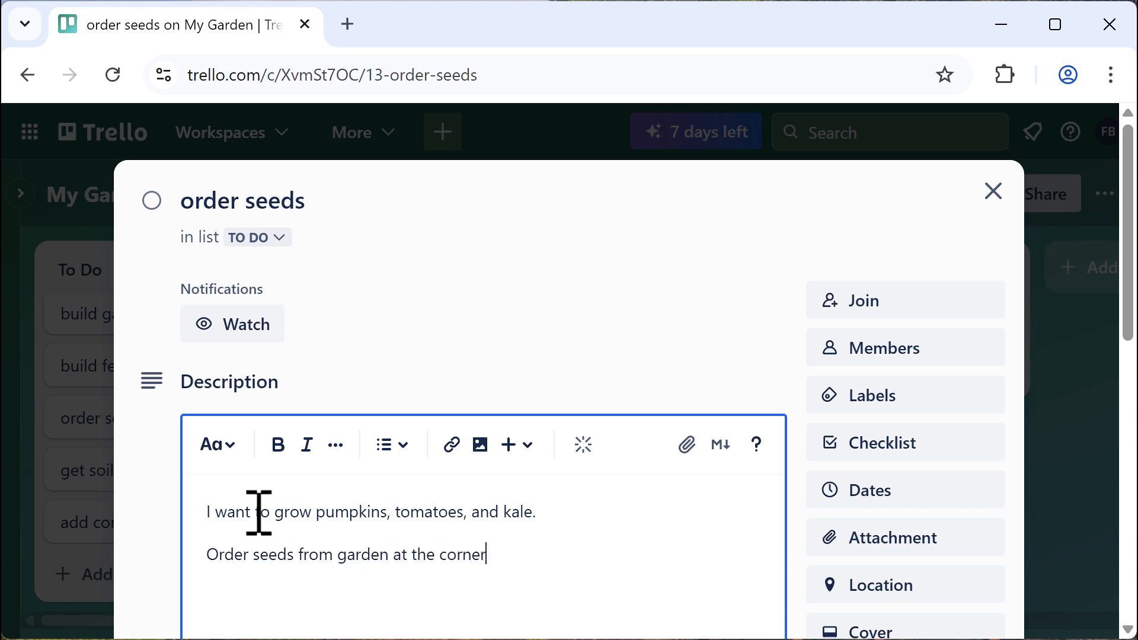
{"action": "scroll", "coordinate": [582, 470], "scroll_direction": "down", "scroll_amount": 4}
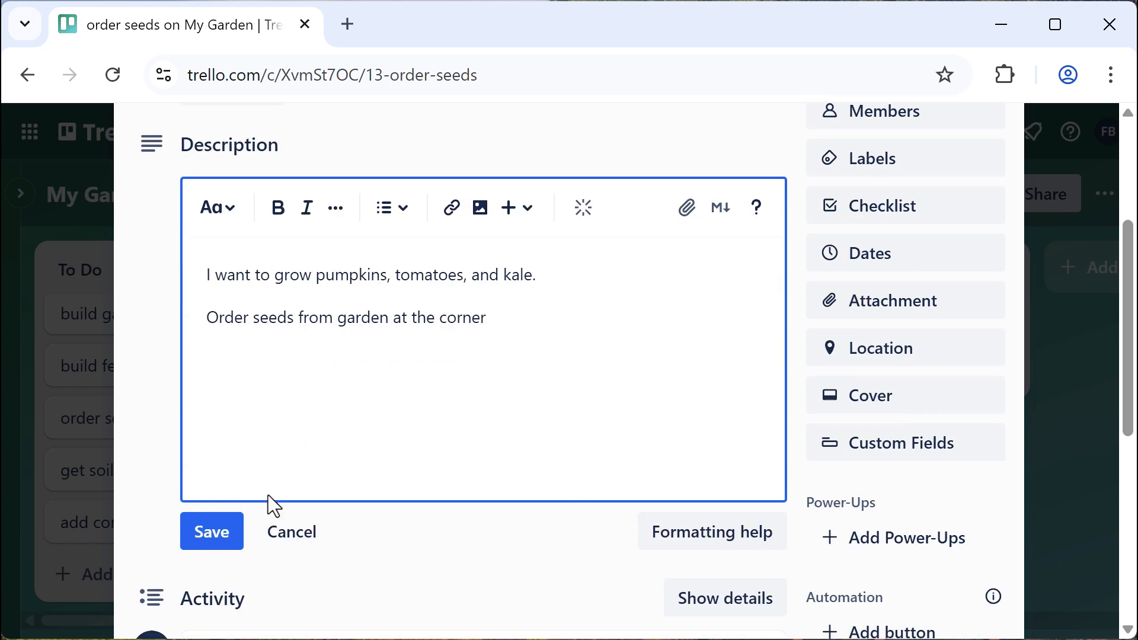
{"action": "left_click", "coordinate": [223, 540]}
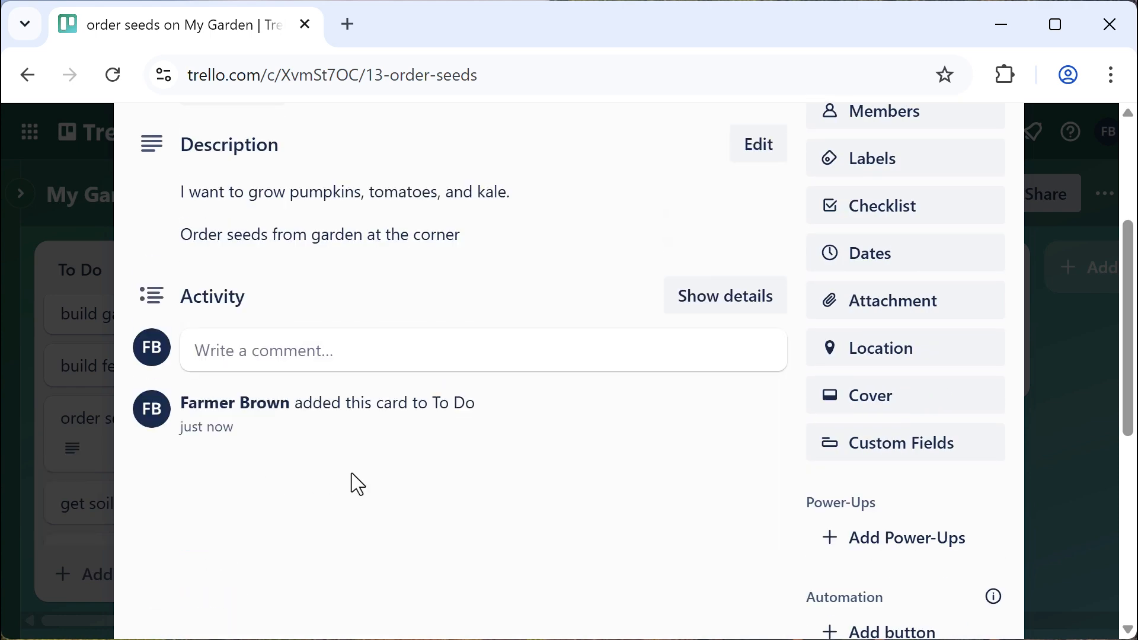
{"action": "scroll", "coordinate": [817, 355], "scroll_direction": "up", "scroll_amount": 4}
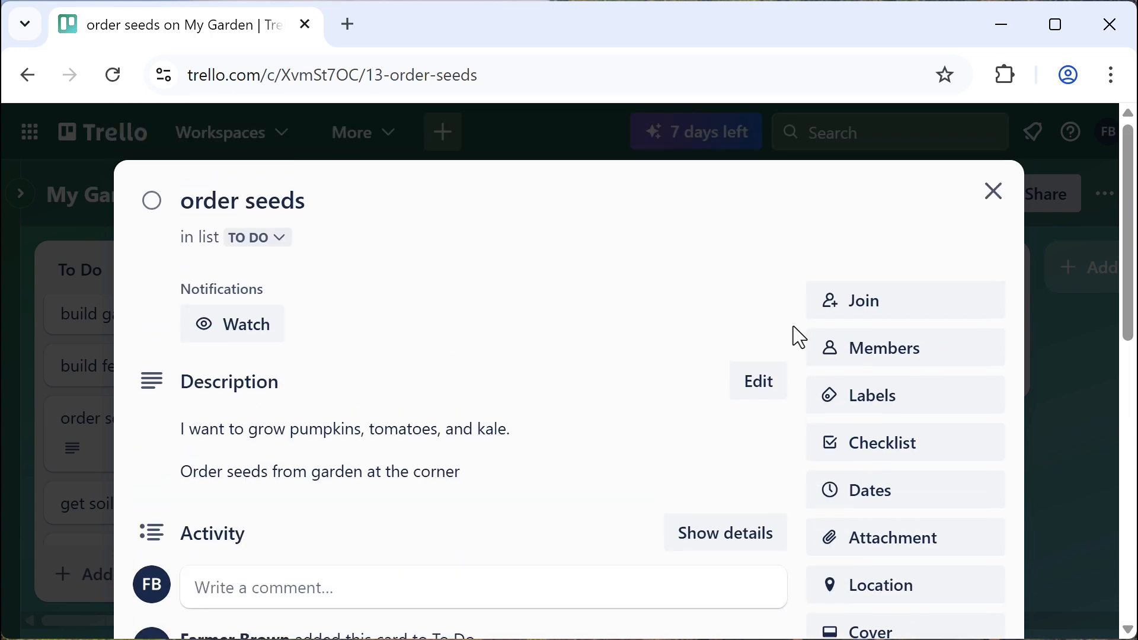
{"action": "left_click", "coordinate": [997, 201]}
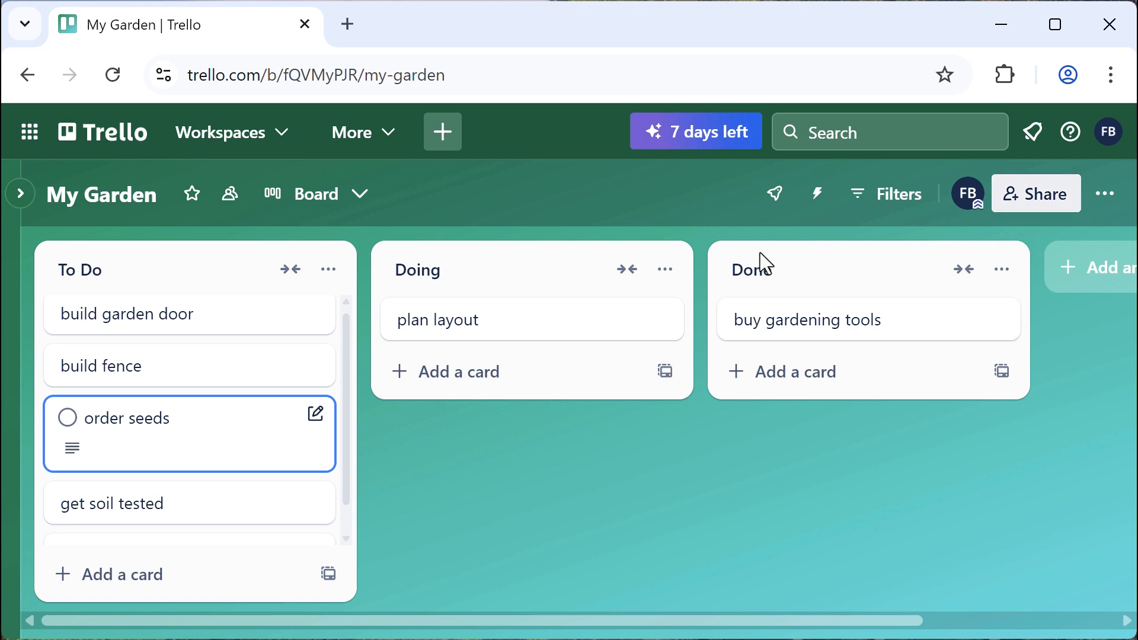
Drag order seeds into Doing, and move build fence to Doing via its quick-edit Move option
{"action": "left_click_drag", "start_coordinate": [193, 408], "coordinate": [529, 363]}
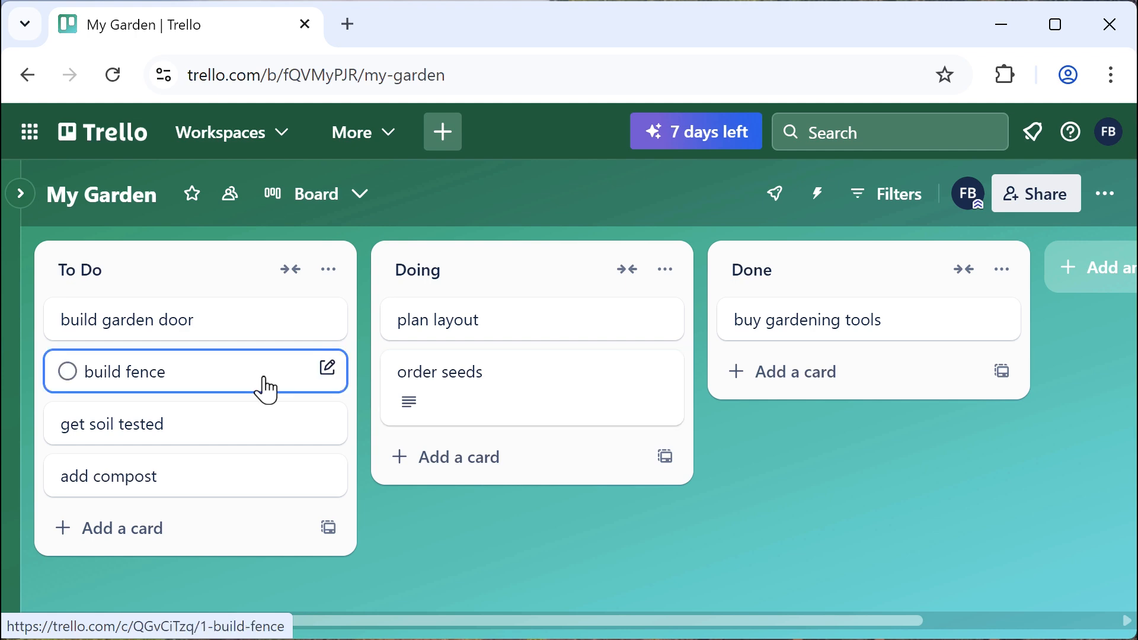
{"action": "left_click", "coordinate": [329, 374]}
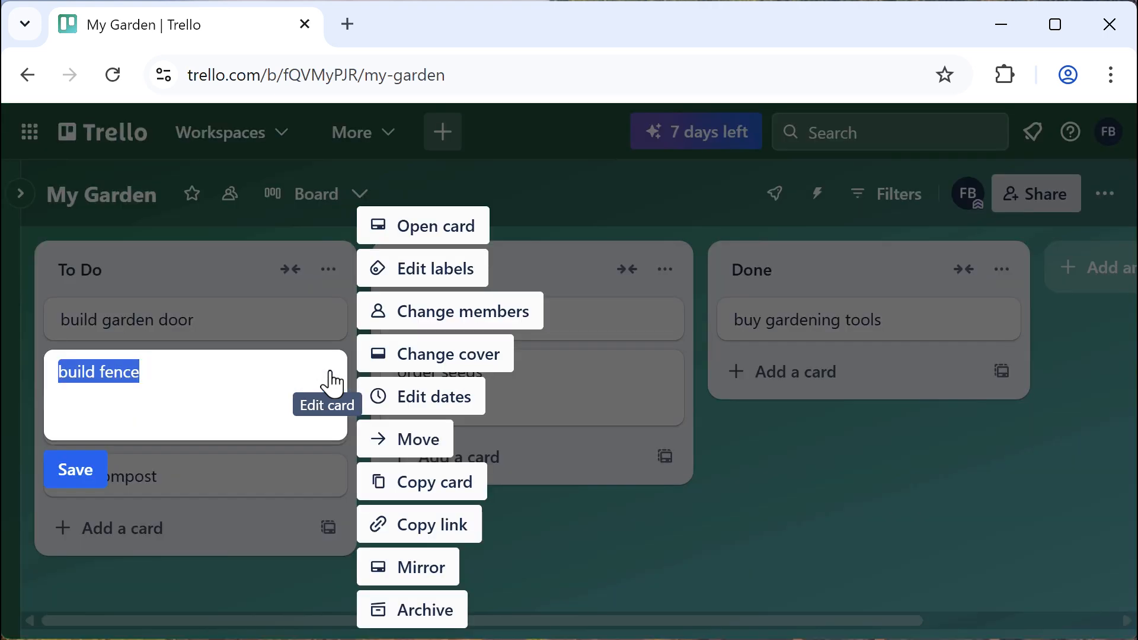
{"action": "left_click", "coordinate": [406, 449]}
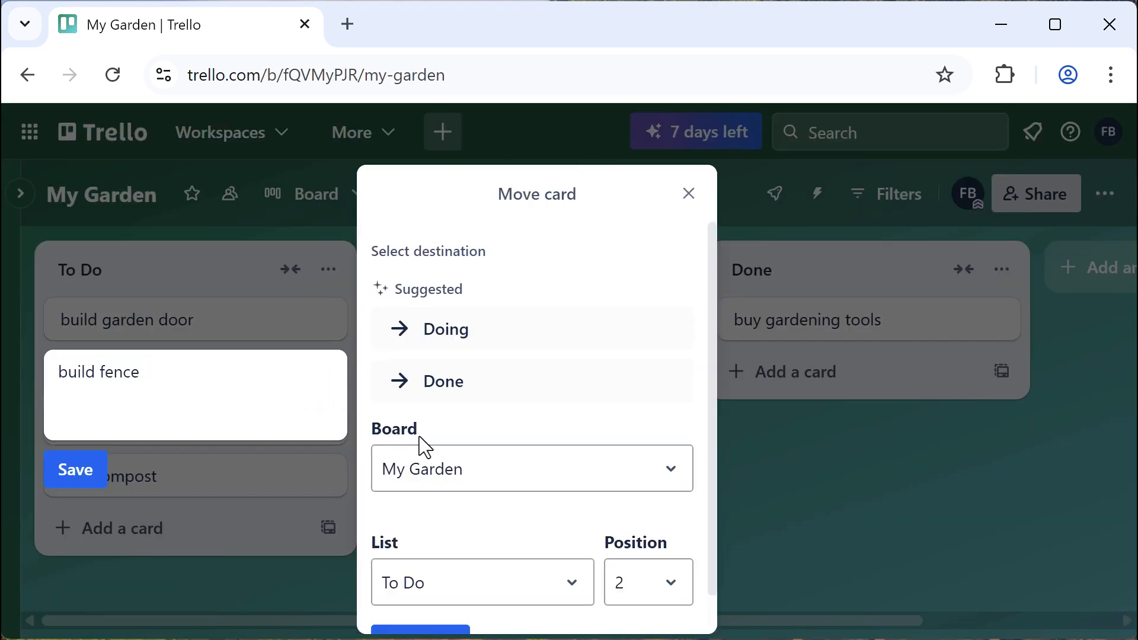
{"action": "scroll", "coordinate": [420, 438], "scroll_direction": "down", "scroll_amount": 1}
{"action": "left_click", "coordinate": [514, 548]}
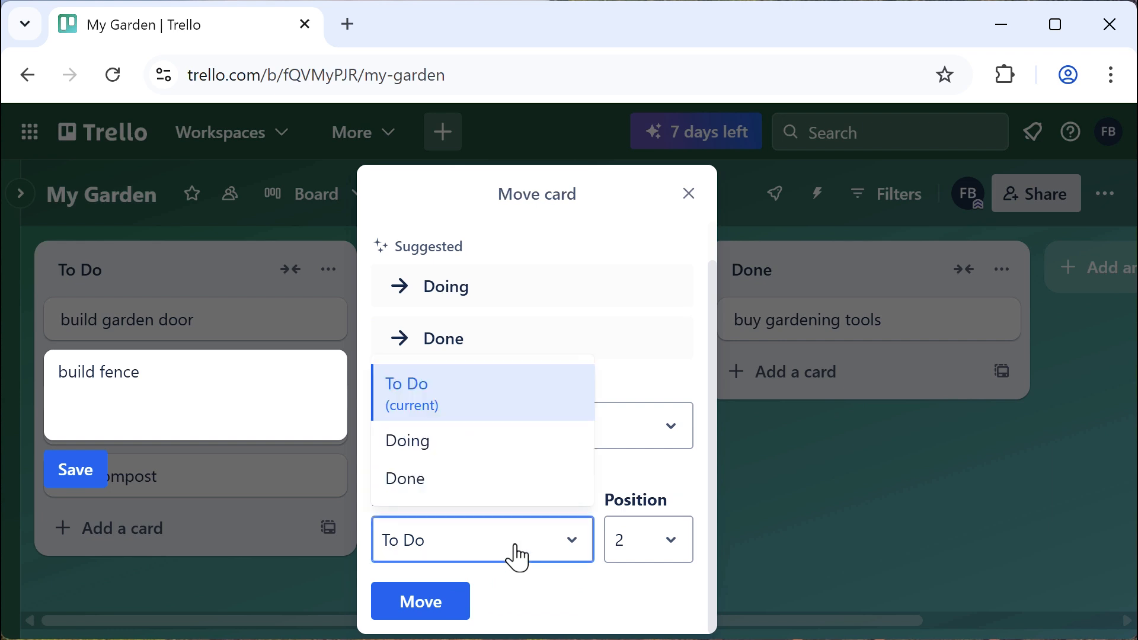
{"action": "left_click", "coordinate": [465, 452]}
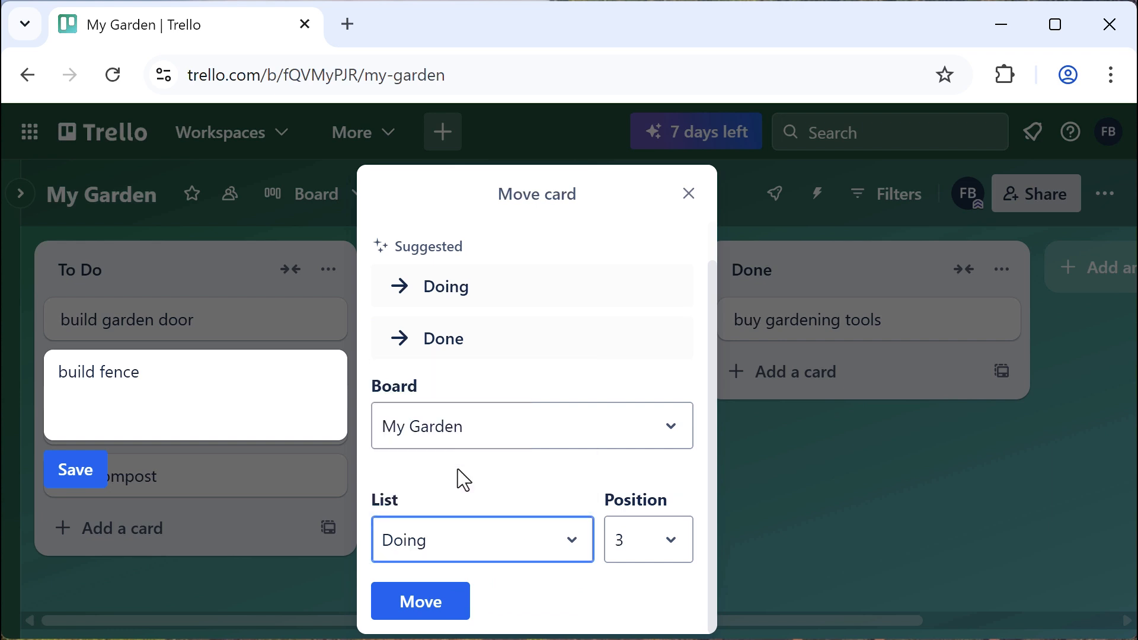
{"action": "left_click", "coordinate": [444, 611]}
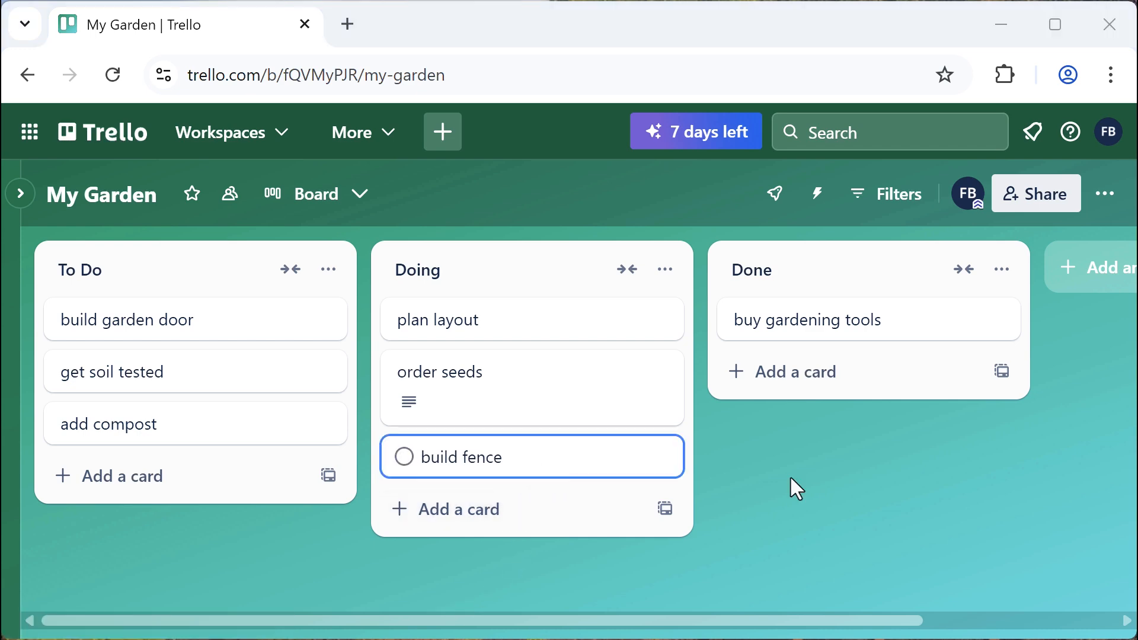
Move build fence to the To Do list at position 4 and close the card
{"action": "left_click", "coordinate": [560, 462]}
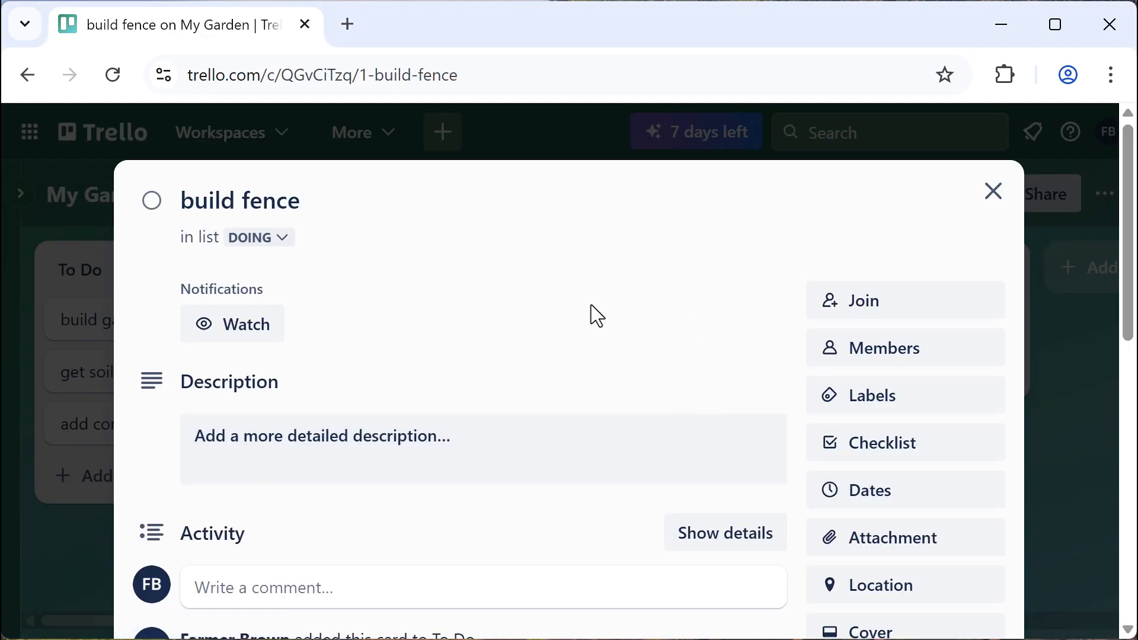
{"action": "scroll", "coordinate": [680, 371], "scroll_direction": "down", "scroll_amount": 10}
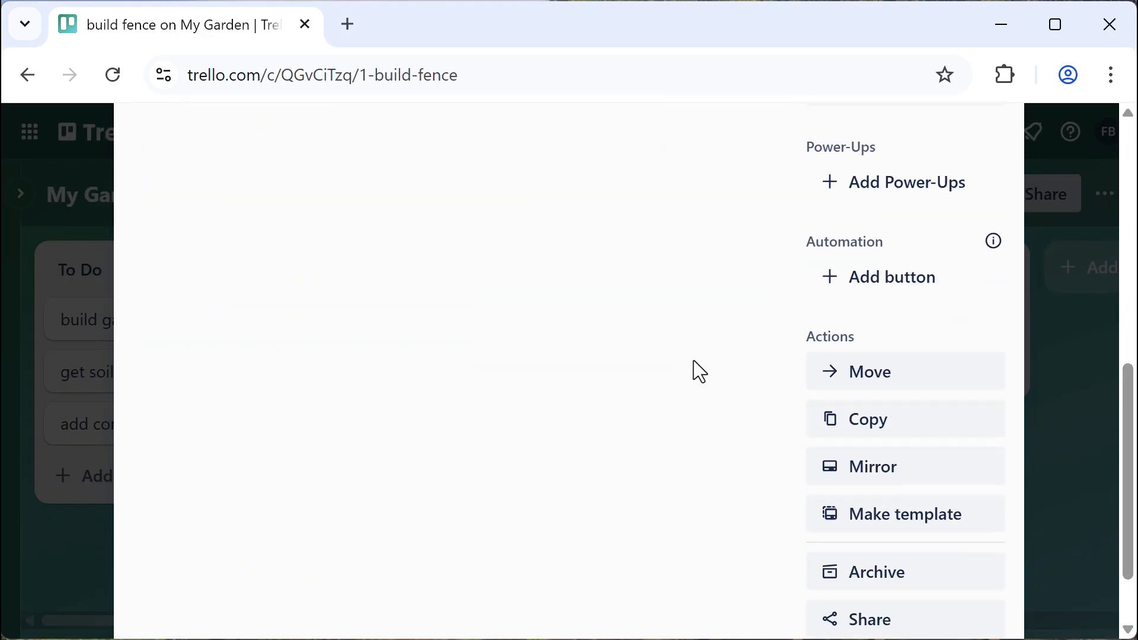
{"action": "left_click", "coordinate": [899, 382]}
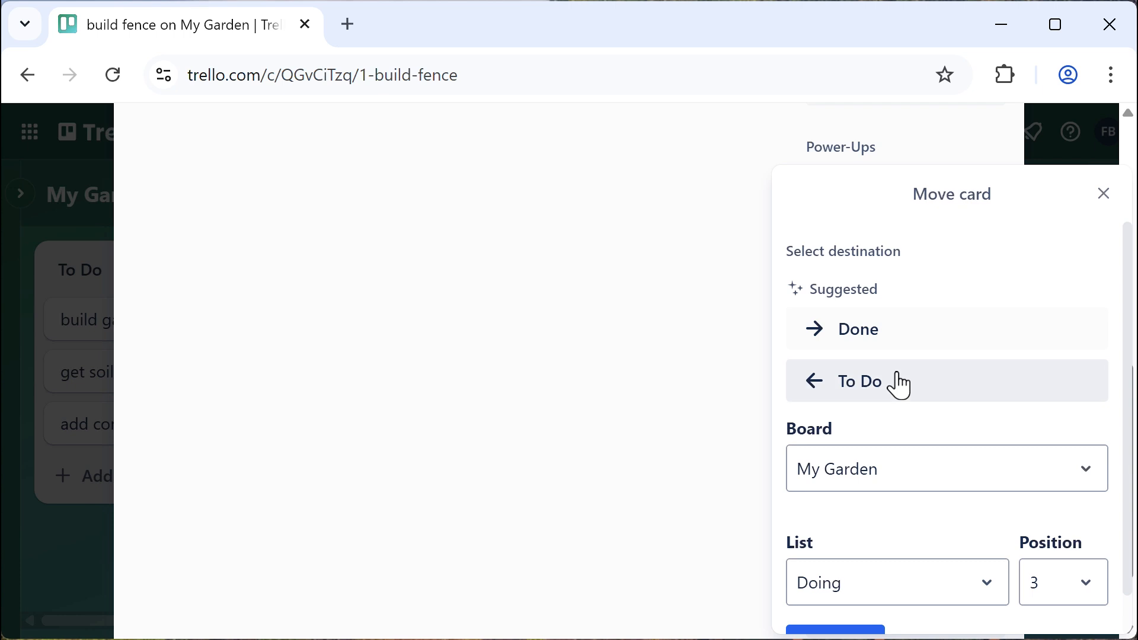
{"action": "scroll", "coordinate": [706, 385], "scroll_direction": "down", "scroll_amount": 2}
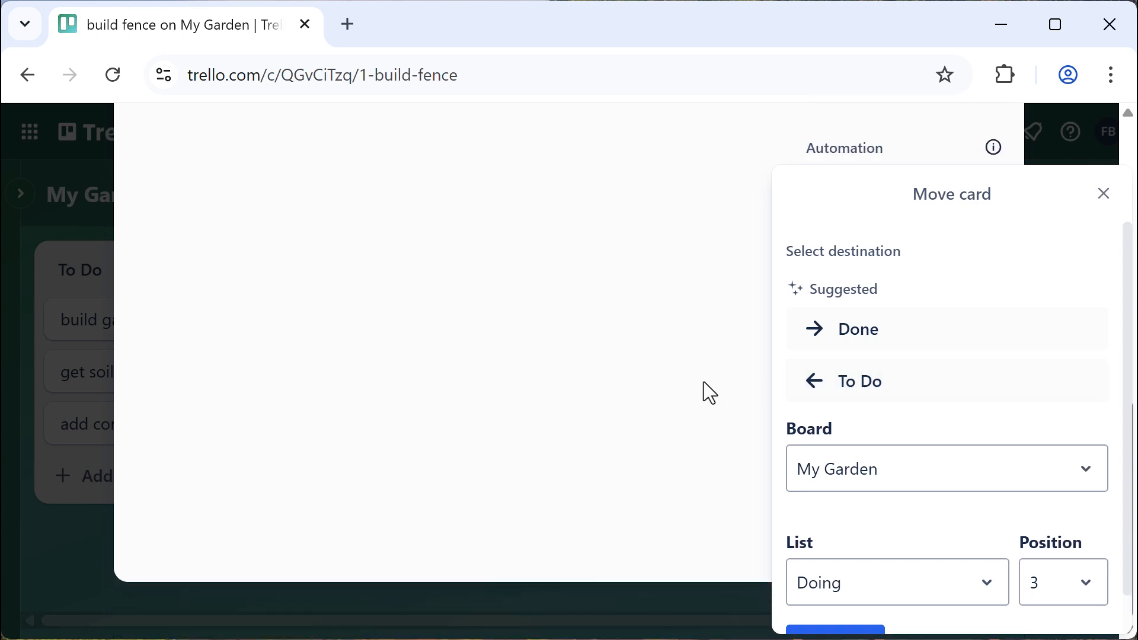
{"action": "left_click", "coordinate": [986, 587]}
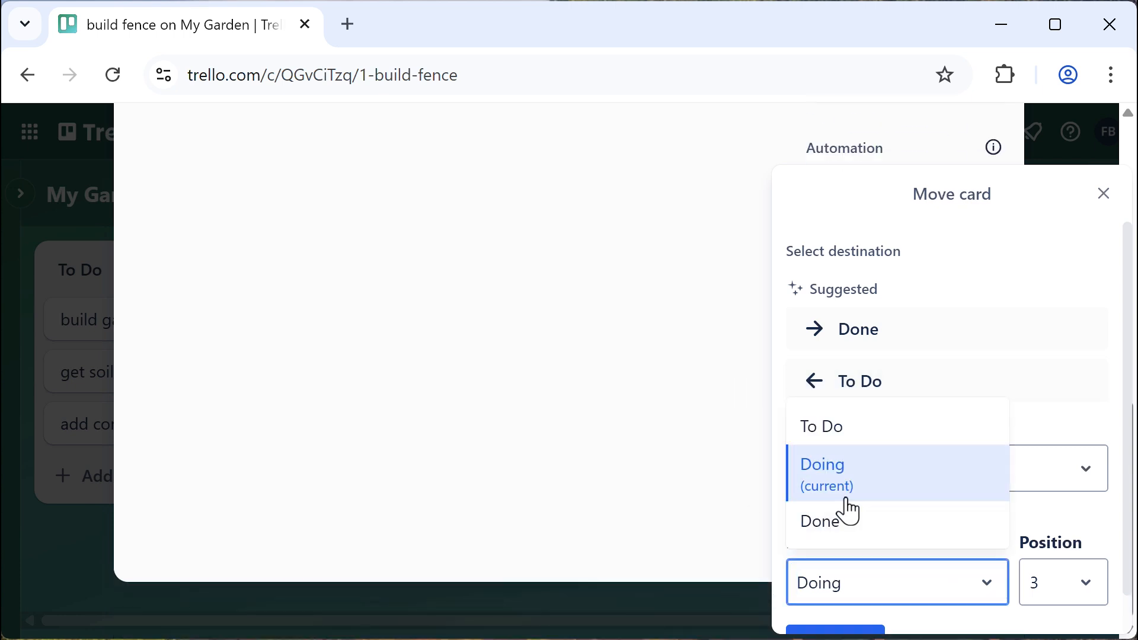
{"action": "left_click", "coordinate": [832, 430]}
{"action": "scroll", "coordinate": [1120, 415], "scroll_direction": "down", "scroll_amount": 2}
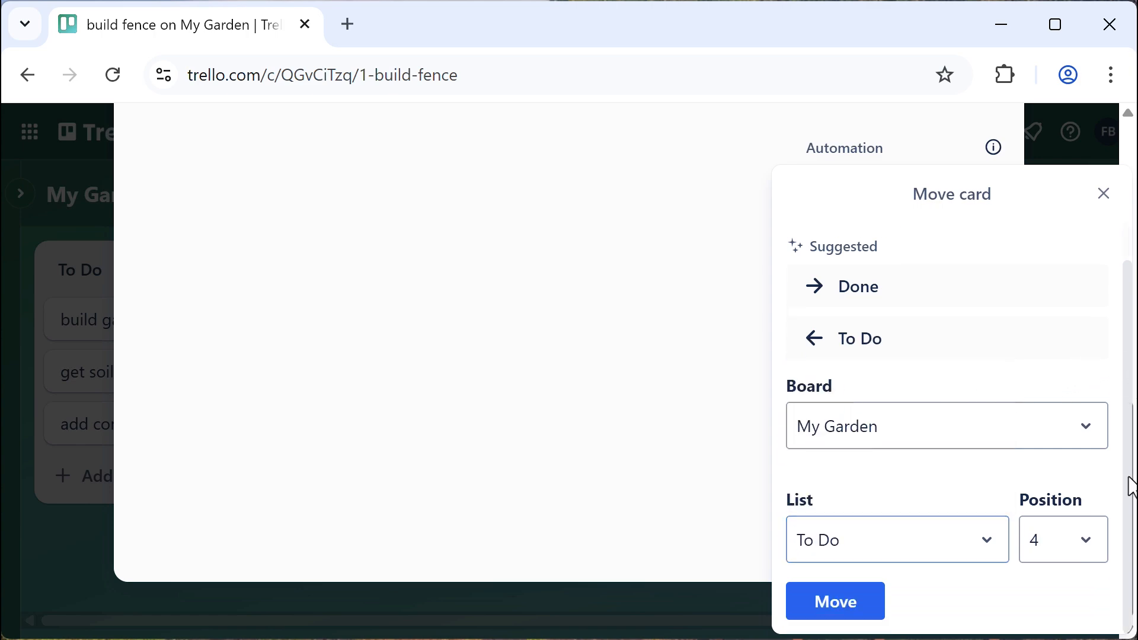
{"action": "left_click", "coordinate": [862, 604]}
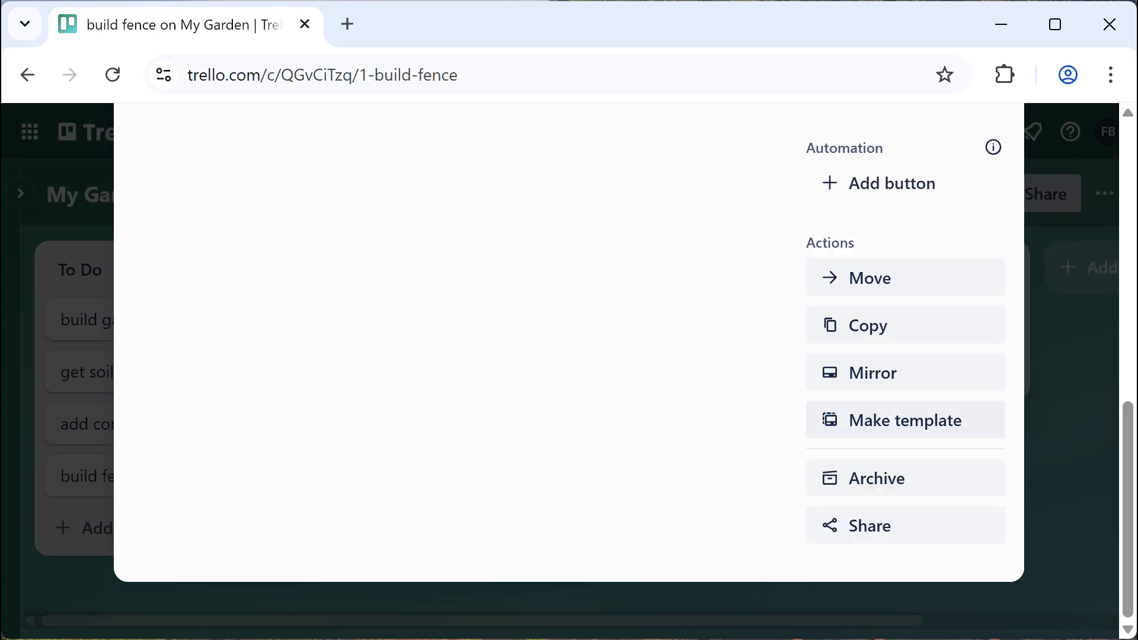
{"action": "left_click_drag", "start_coordinate": [1125, 497], "coordinate": [1092, 213]}
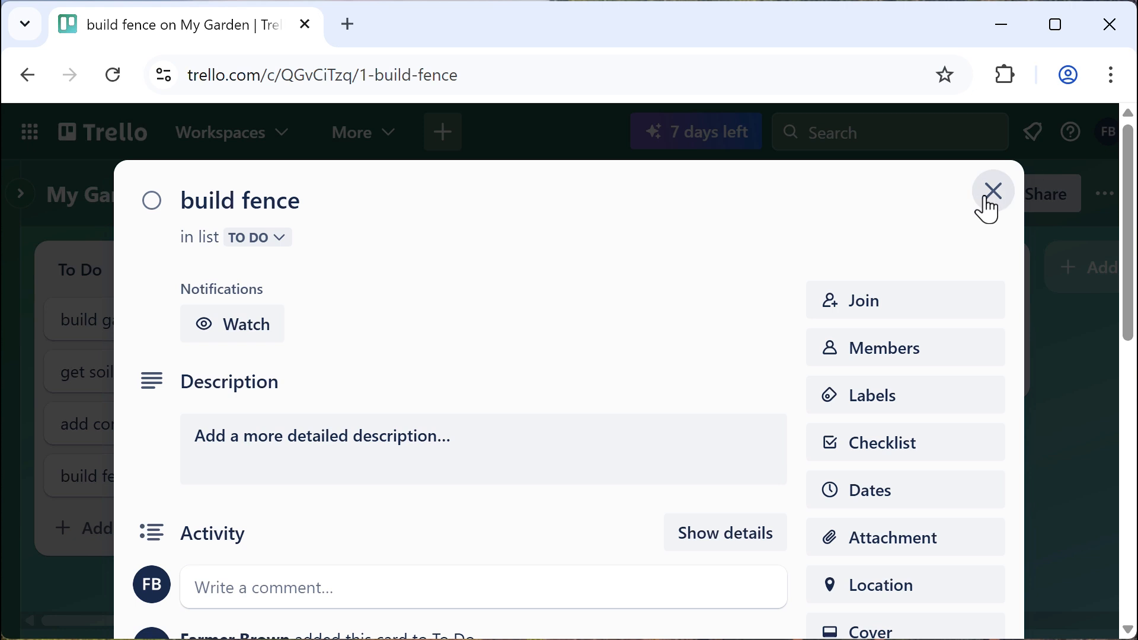
{"action": "left_click", "coordinate": [989, 199]}
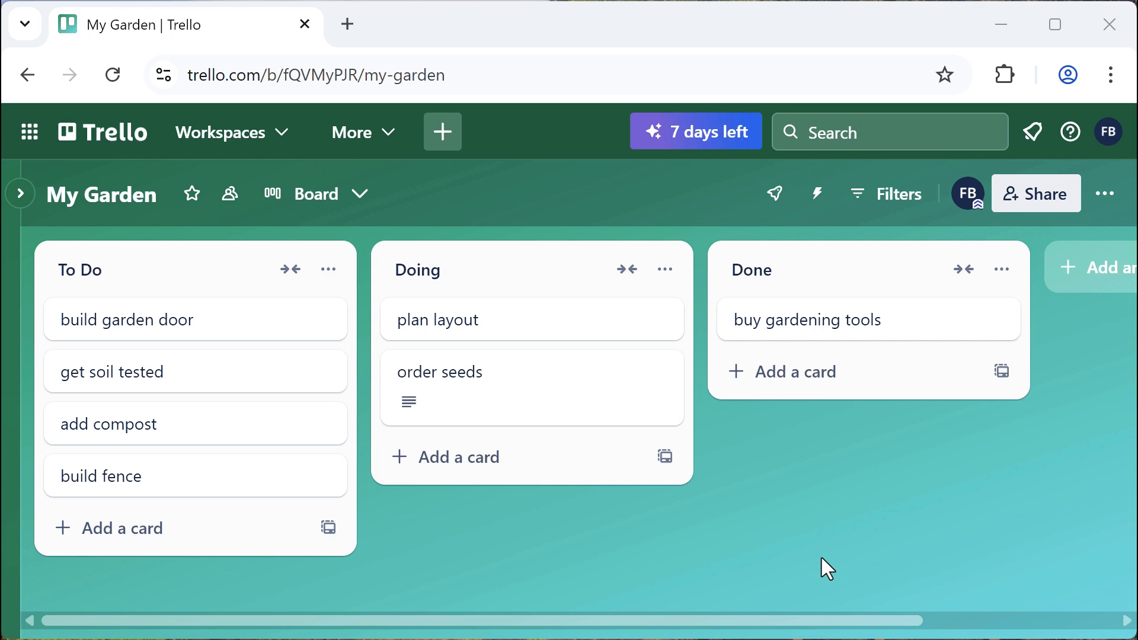
Insert 'Vegetable' before 'Garden' in the board title so it reads 'My Vegetable Garden'
{"action": "left_click", "coordinate": [109, 193]}
{"action": "left_click", "coordinate": [97, 196]}
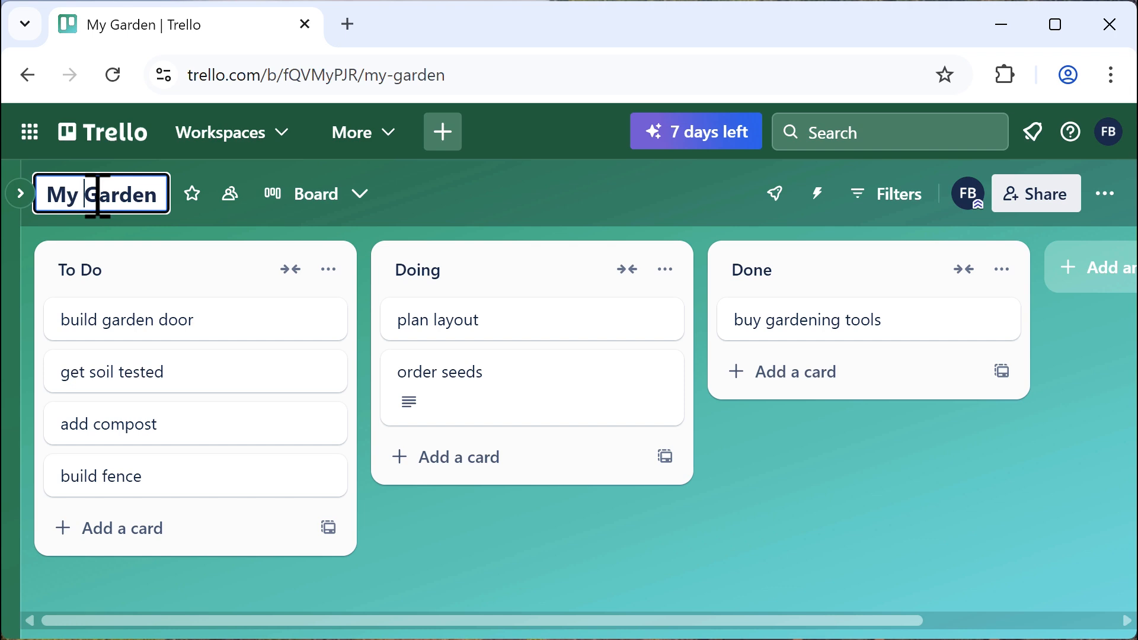
{"action": "type", "text": "Vege"}
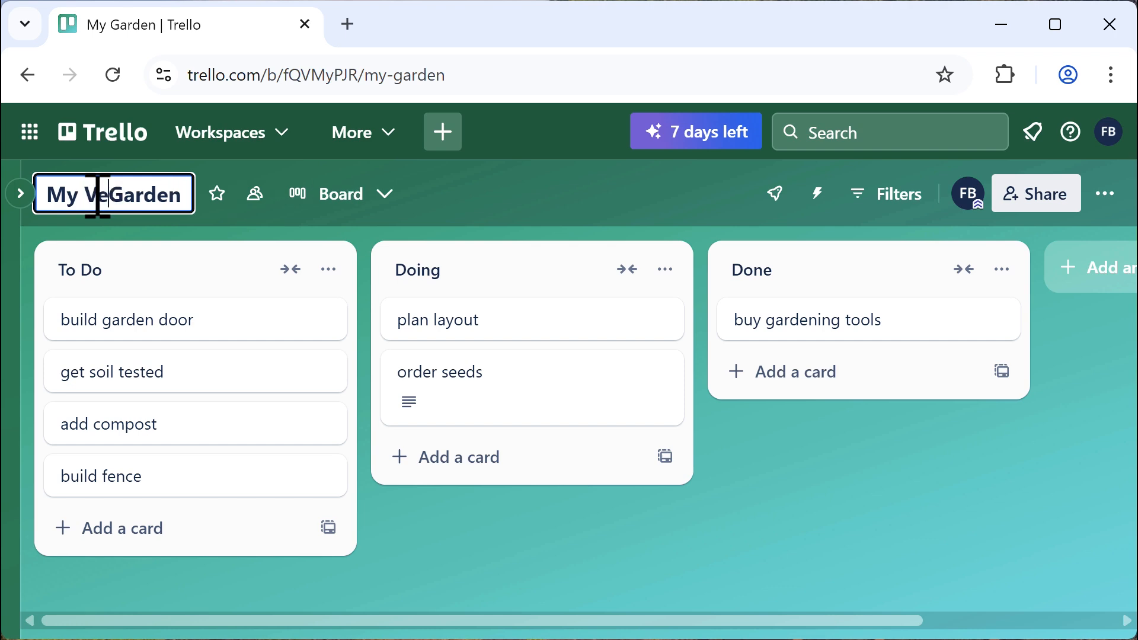
{"action": "type", "text": "table"}
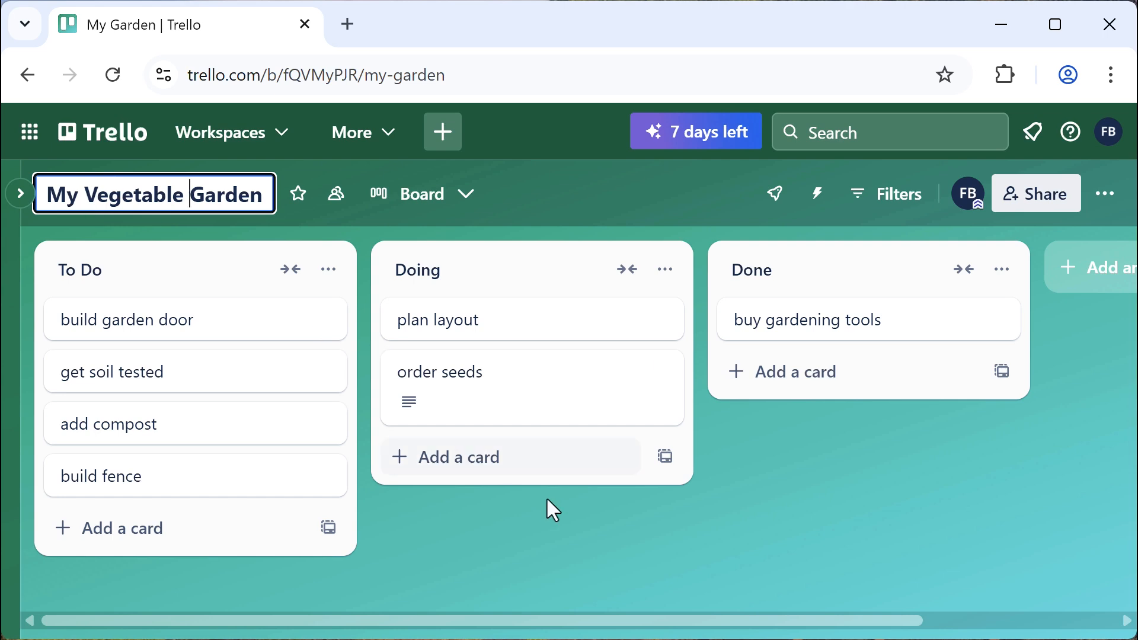
{"action": "left_click", "coordinate": [653, 570]}
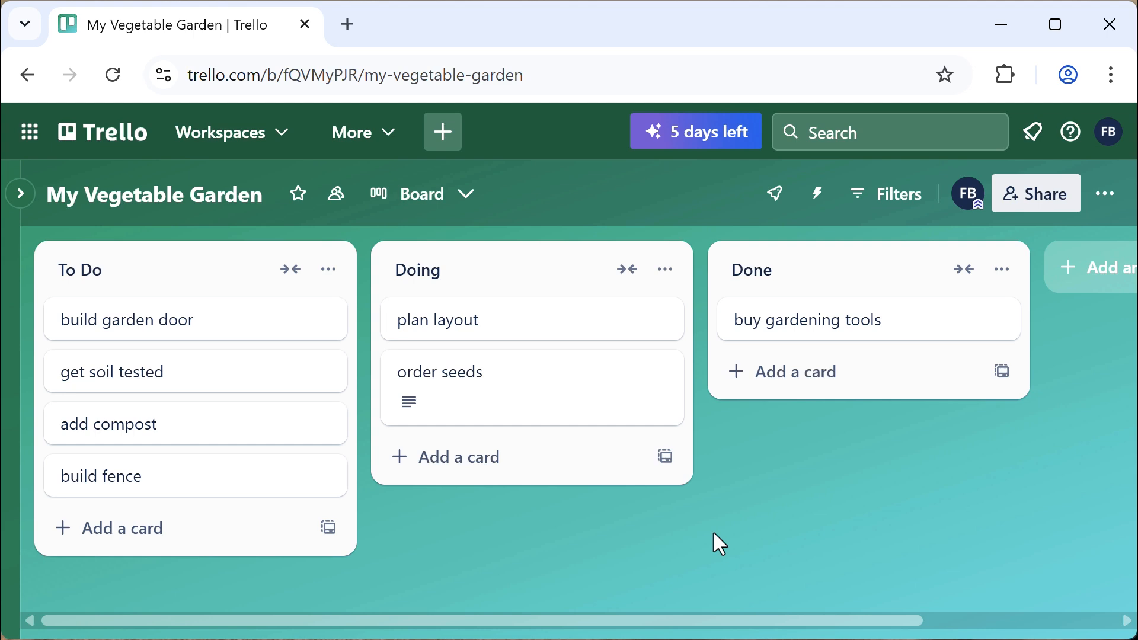
Upload my_garden_plan.jpg as an attachment on the plan layout card, then close it
{"action": "left_click", "coordinate": [542, 330]}
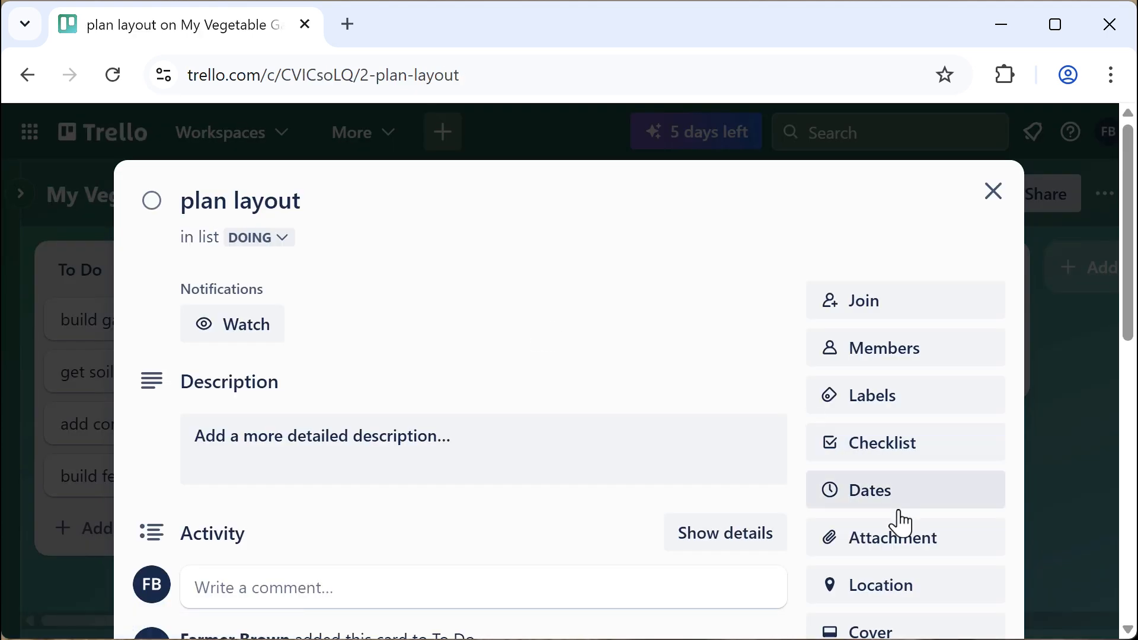
{"action": "left_click", "coordinate": [895, 545]}
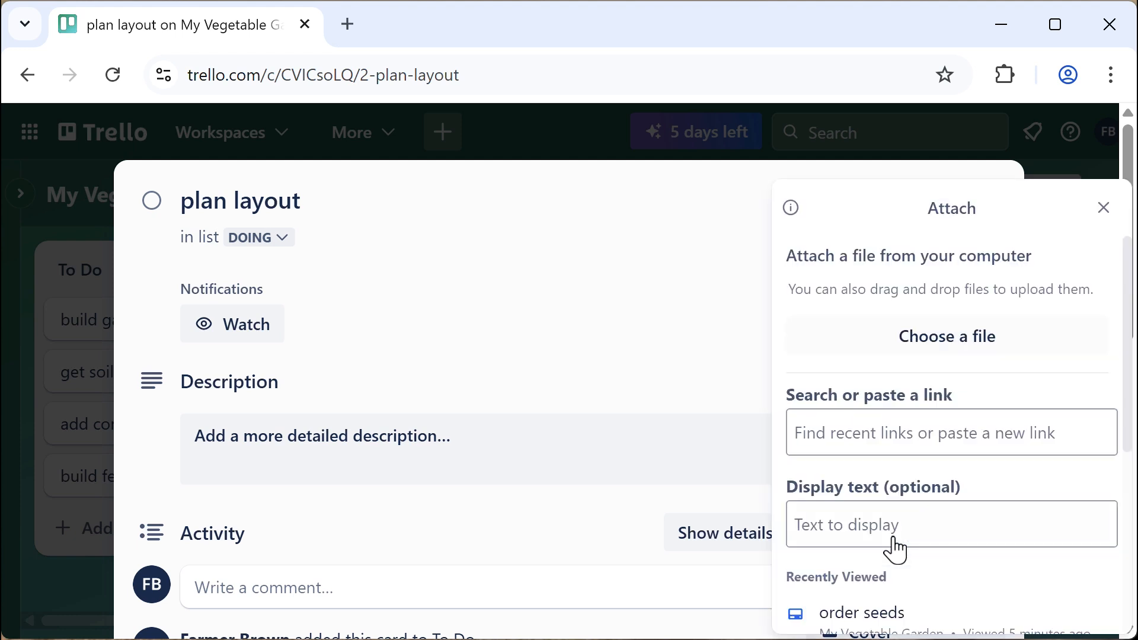
{"action": "left_click", "coordinate": [893, 335]}
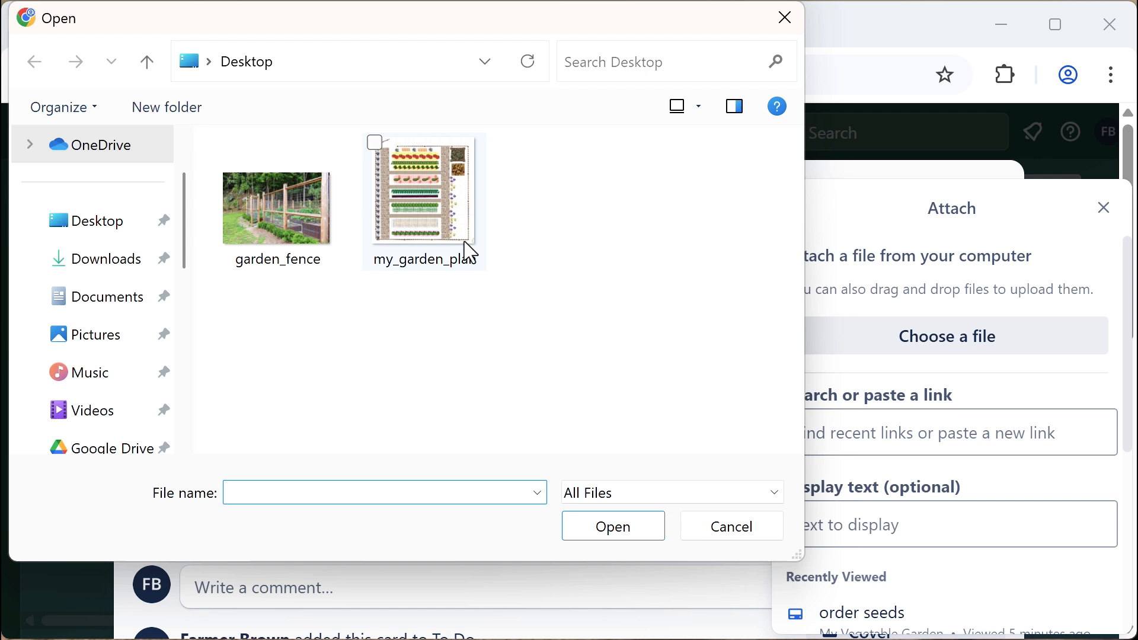
{"action": "left_click", "coordinate": [443, 201]}
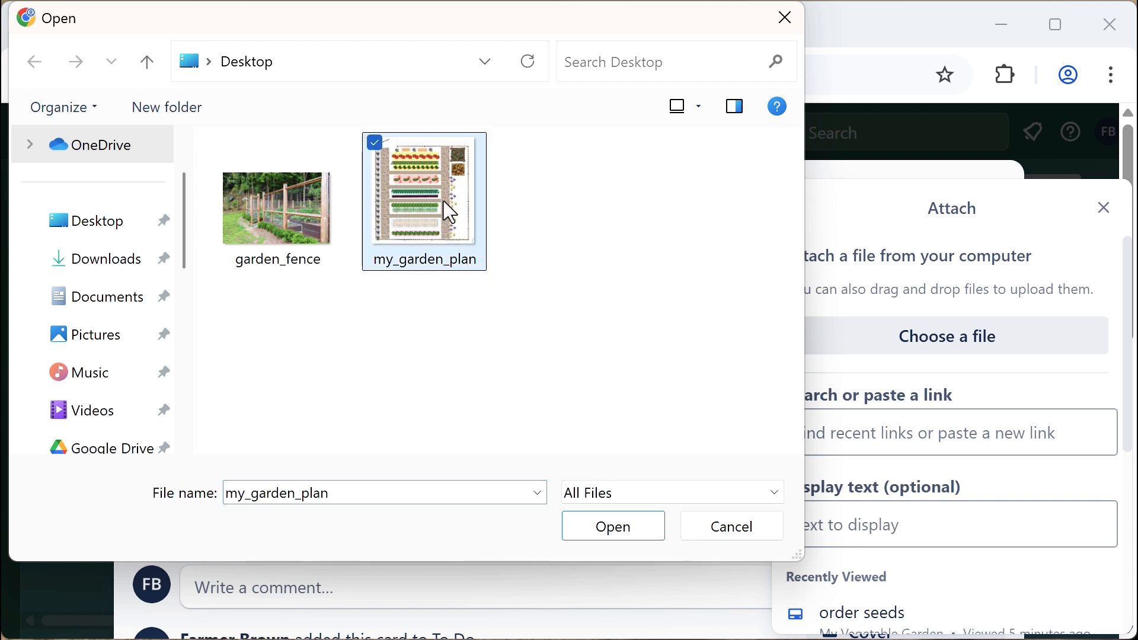
{"action": "left_click", "coordinate": [619, 525]}
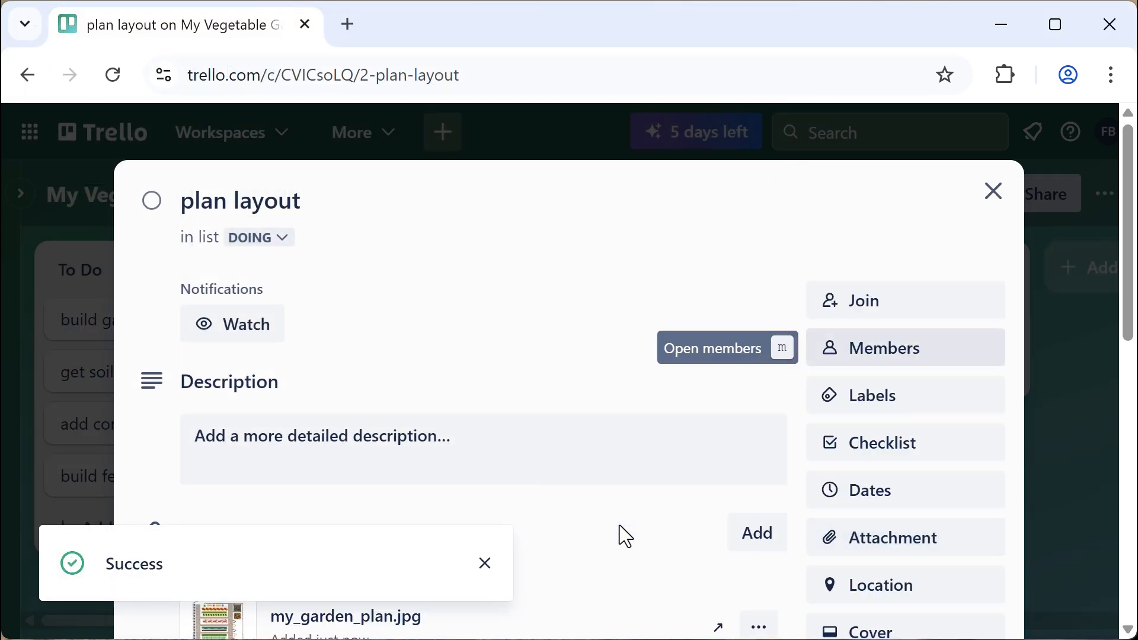
{"action": "left_click", "coordinate": [486, 563]}
{"action": "scroll", "coordinate": [557, 504], "scroll_direction": "down", "scroll_amount": 5}
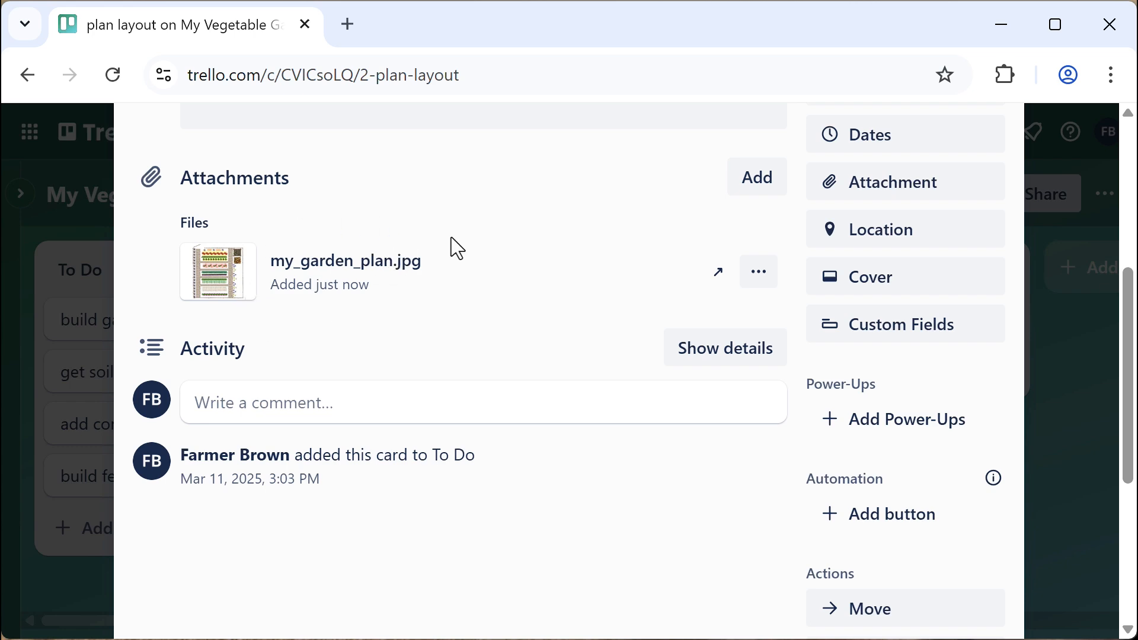
{"action": "scroll", "coordinate": [521, 267], "scroll_direction": "up", "scroll_amount": 4}
{"action": "scroll", "coordinate": [815, 268], "scroll_direction": "up", "scroll_amount": 2}
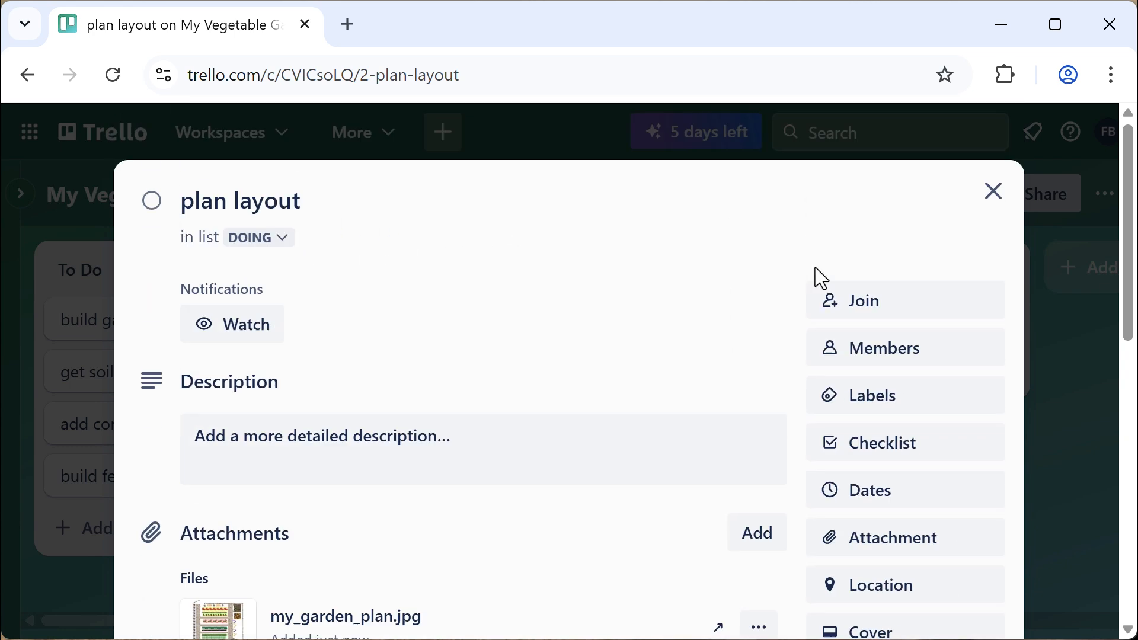
{"action": "left_click", "coordinate": [988, 194]}
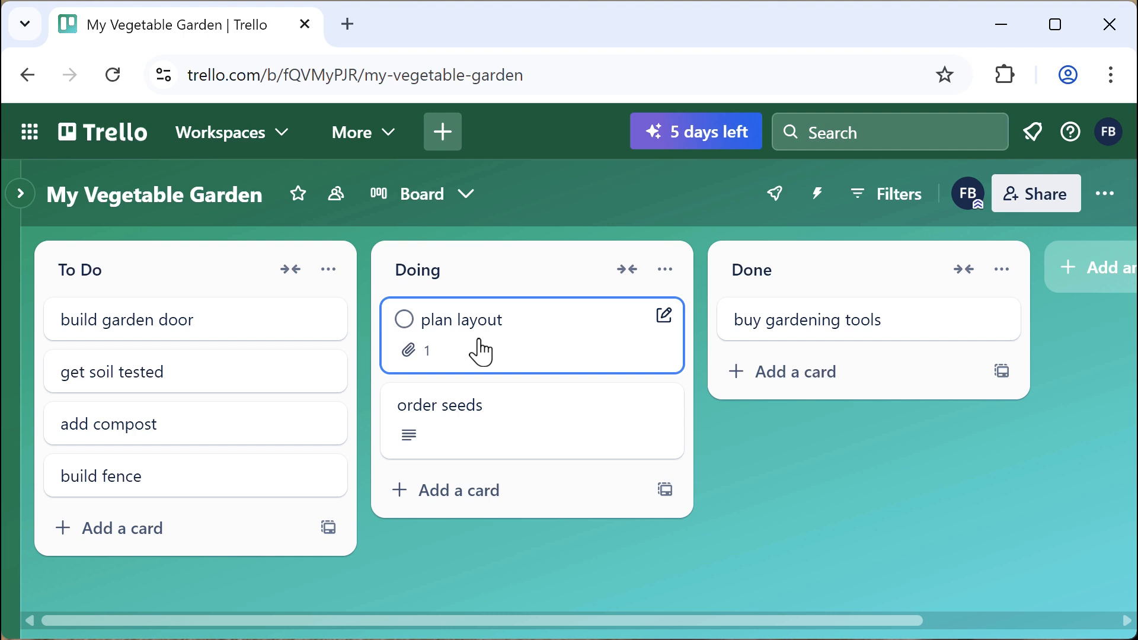
{"action": "left_click", "coordinate": [480, 351]}
{"action": "scroll", "coordinate": [533, 450], "scroll_direction": "down", "scroll_amount": 2}
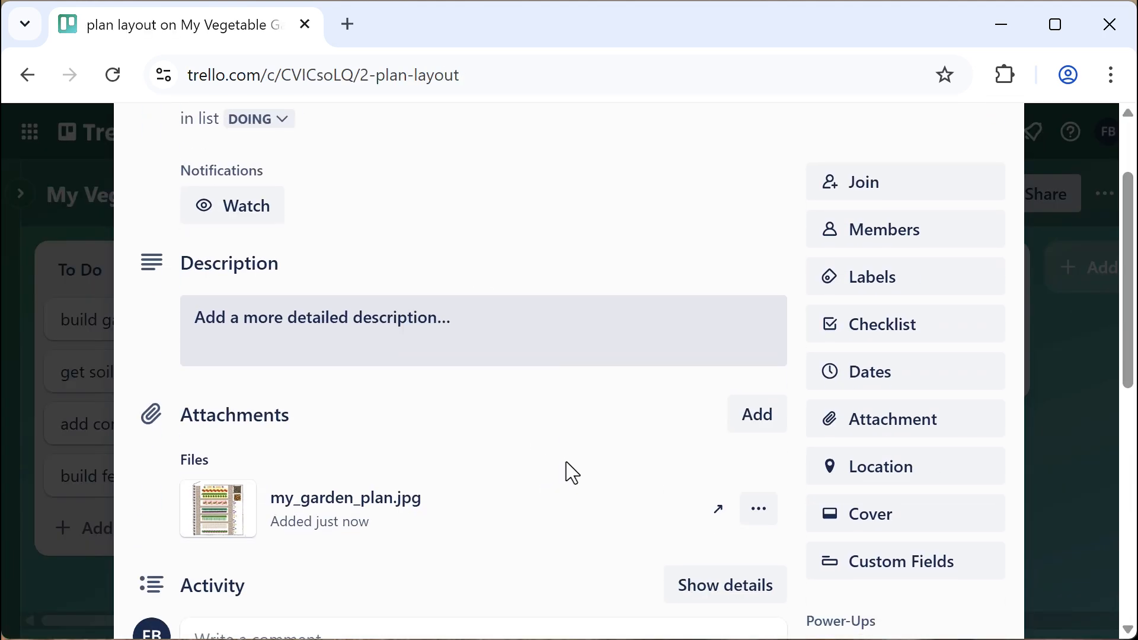
{"action": "left_click", "coordinate": [761, 515]}
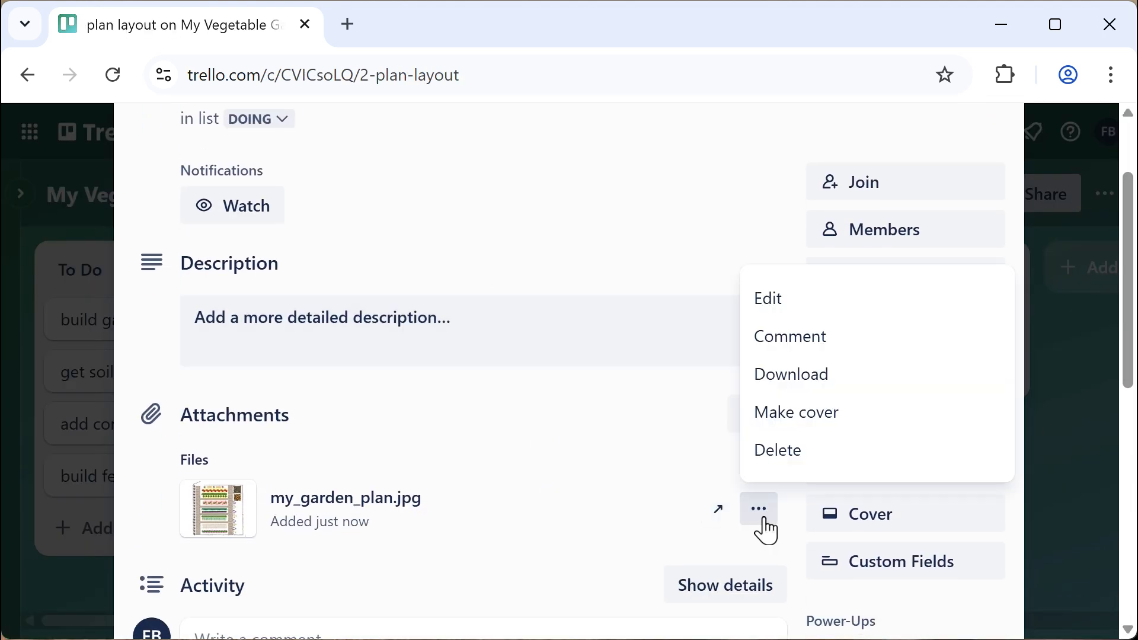
{"action": "left_click", "coordinate": [816, 413]}
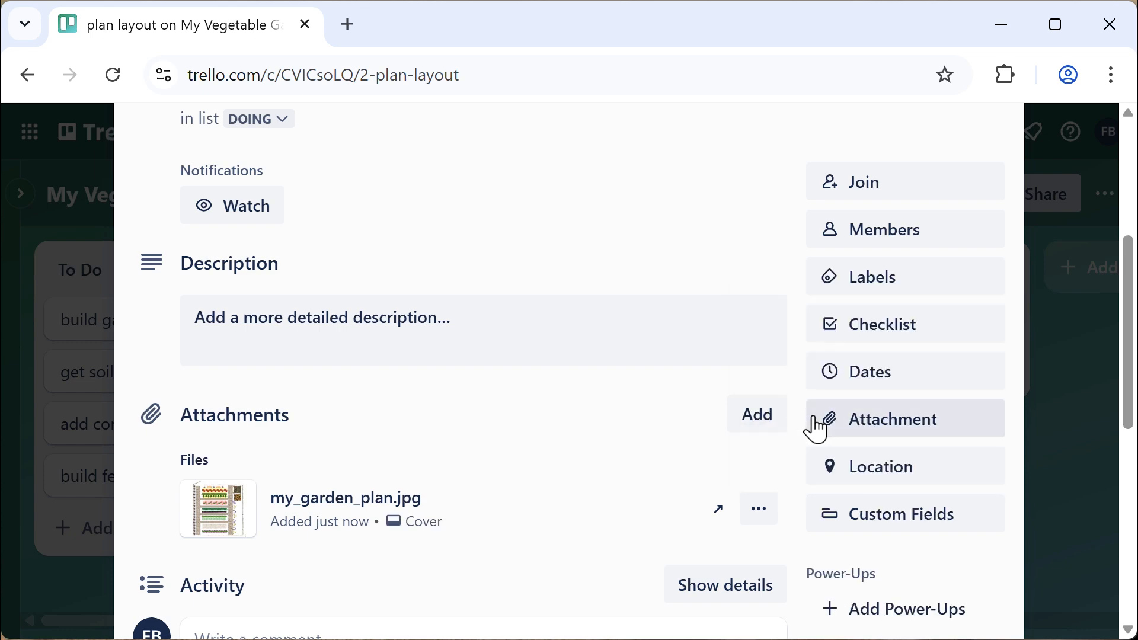
{"action": "scroll", "coordinate": [604, 470], "scroll_direction": "up", "scroll_amount": 5}
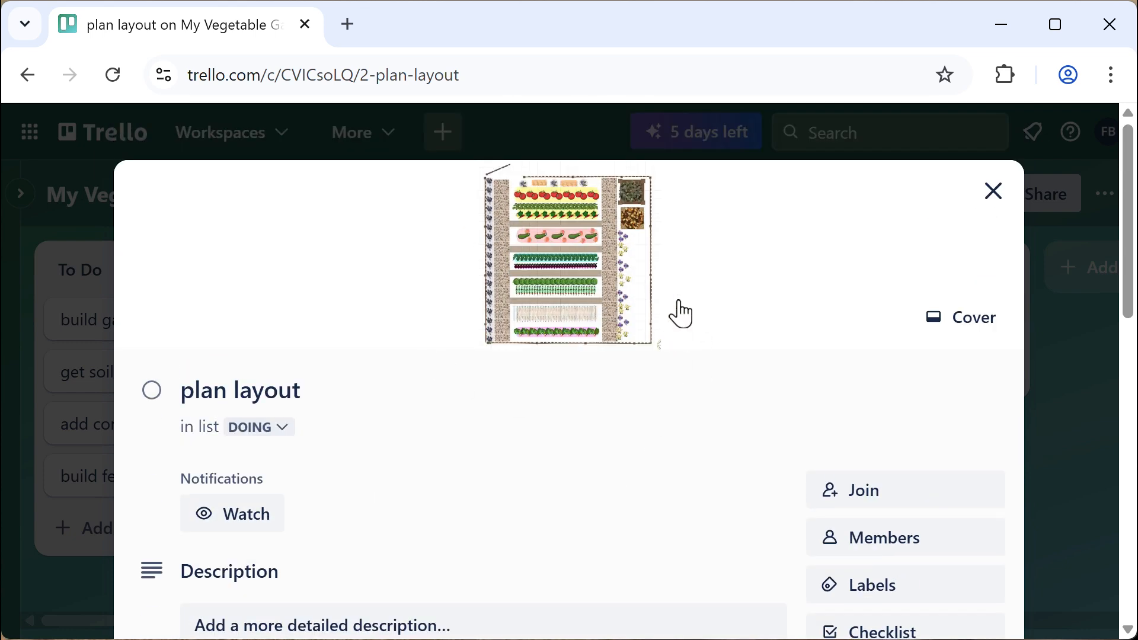
{"action": "left_click", "coordinate": [992, 199]}
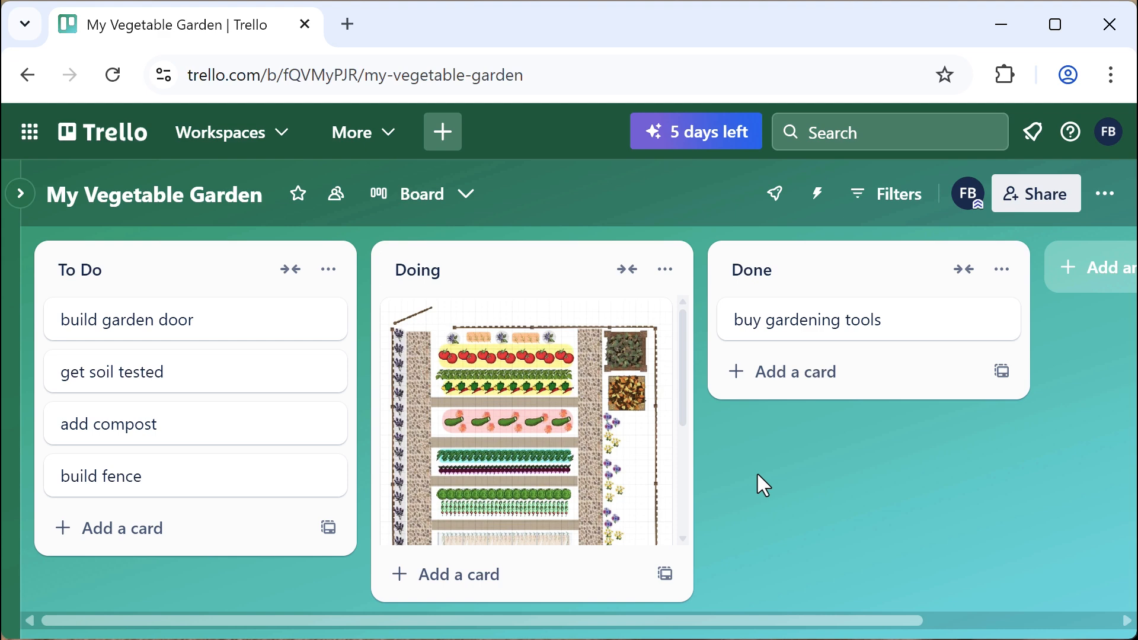
{"action": "left_click", "coordinate": [519, 352]}
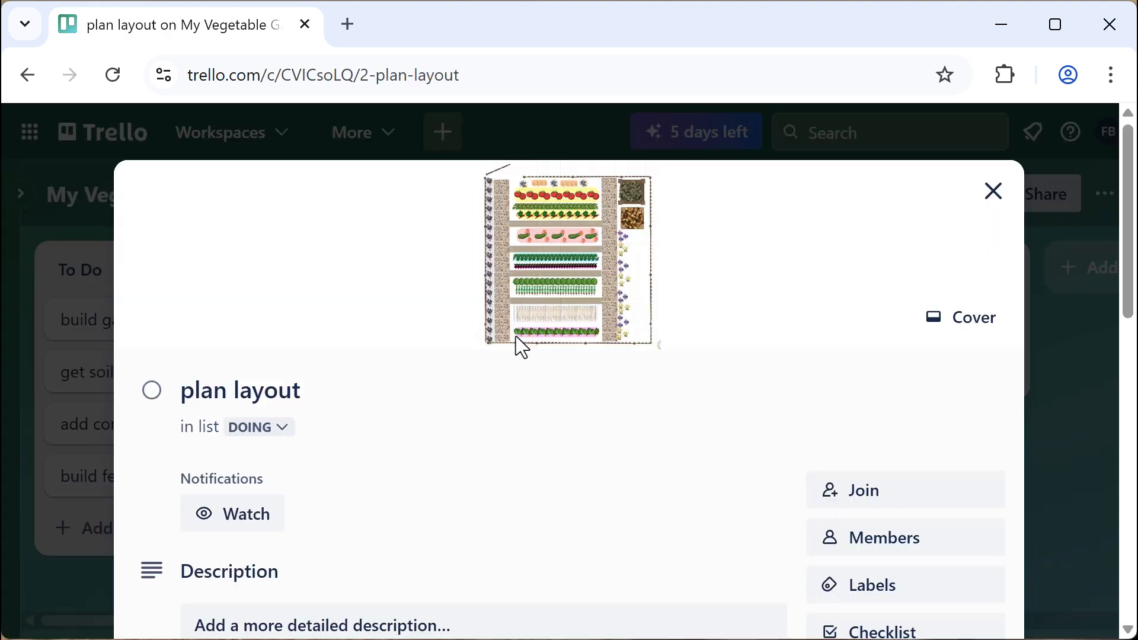
{"action": "left_click", "coordinate": [960, 325]}
{"action": "left_click", "coordinate": [966, 354]}
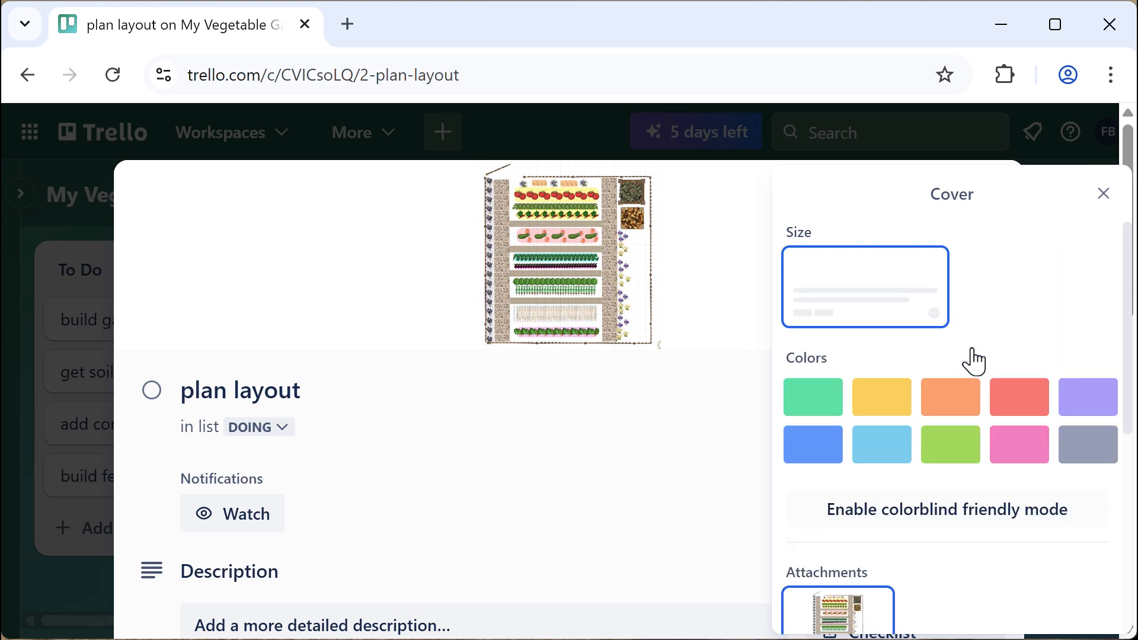
{"action": "left_click", "coordinate": [991, 193]}
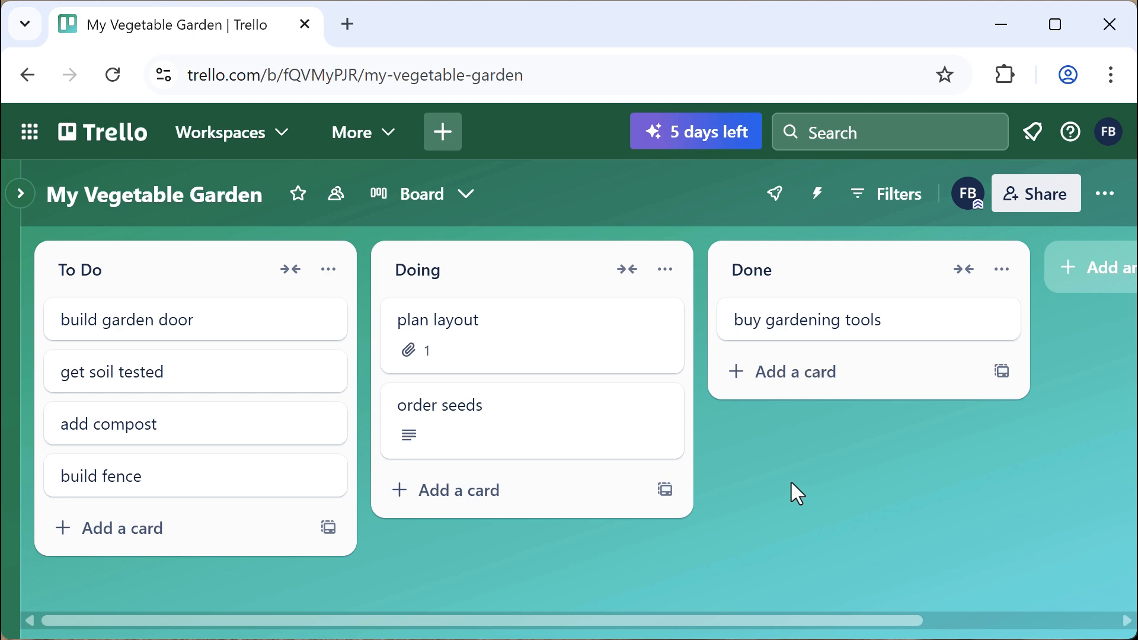
{"action": "left_click", "coordinate": [546, 422]}
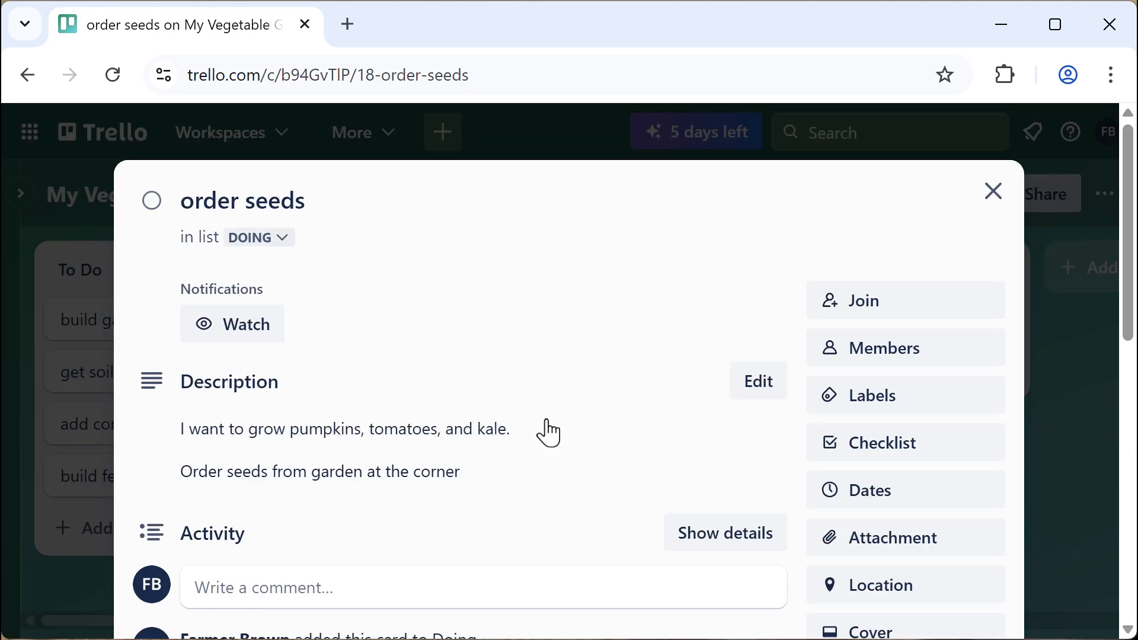
Attach the pasted Google Sheets 'Seeds Data' link to order seeds and close the card
{"action": "left_click", "coordinate": [928, 549]}
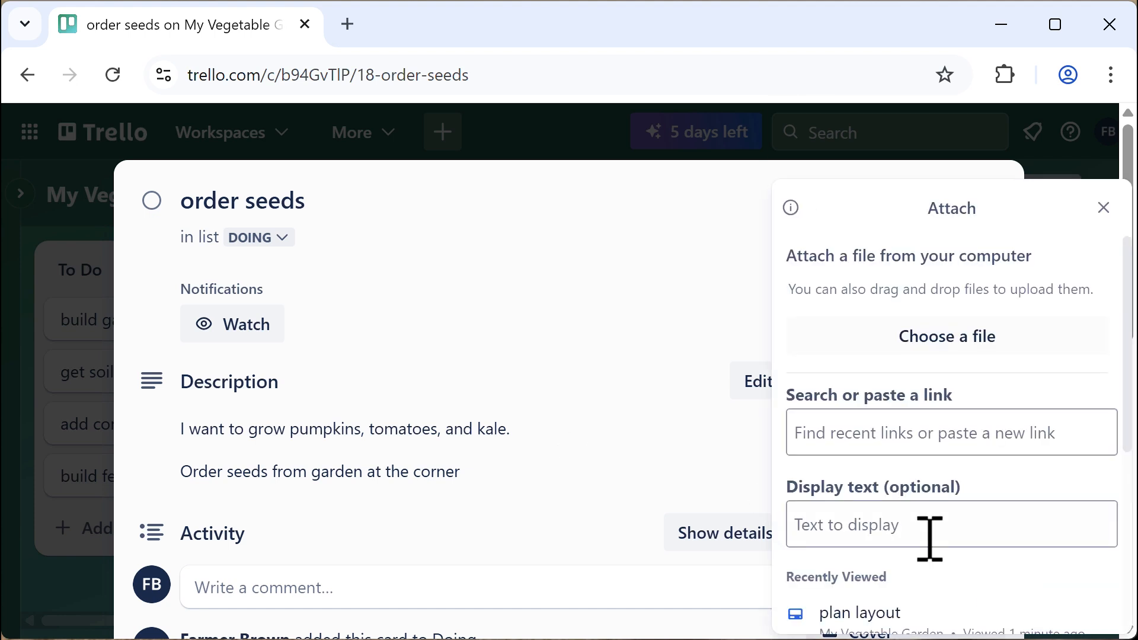
{"action": "left_click", "coordinate": [859, 438]}
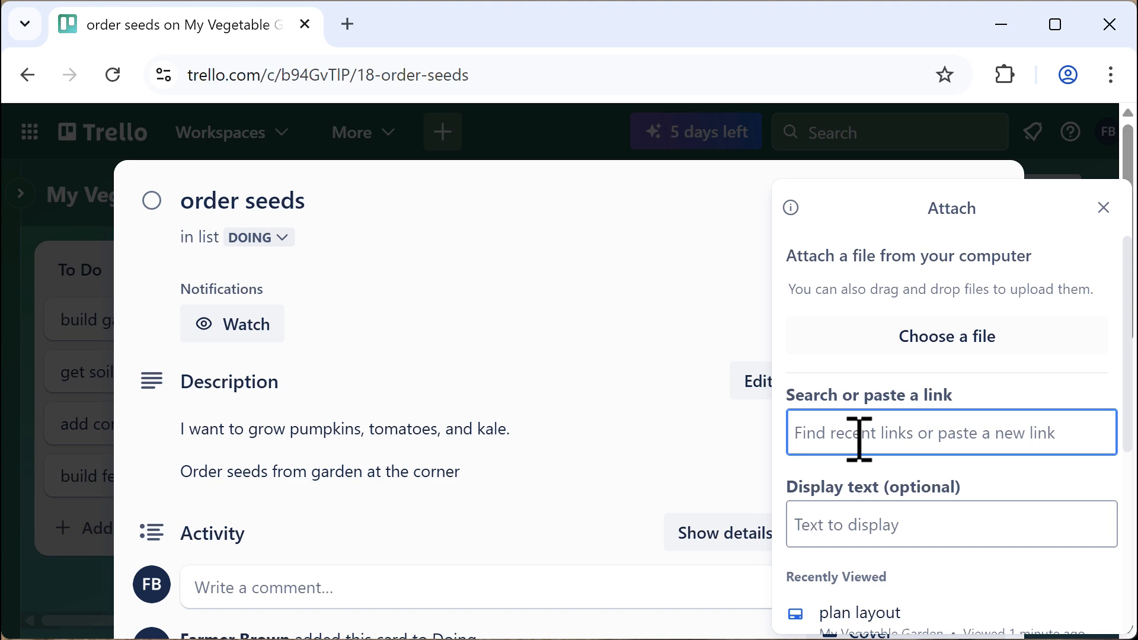
{"action": "key", "text": "ctrl+v"}
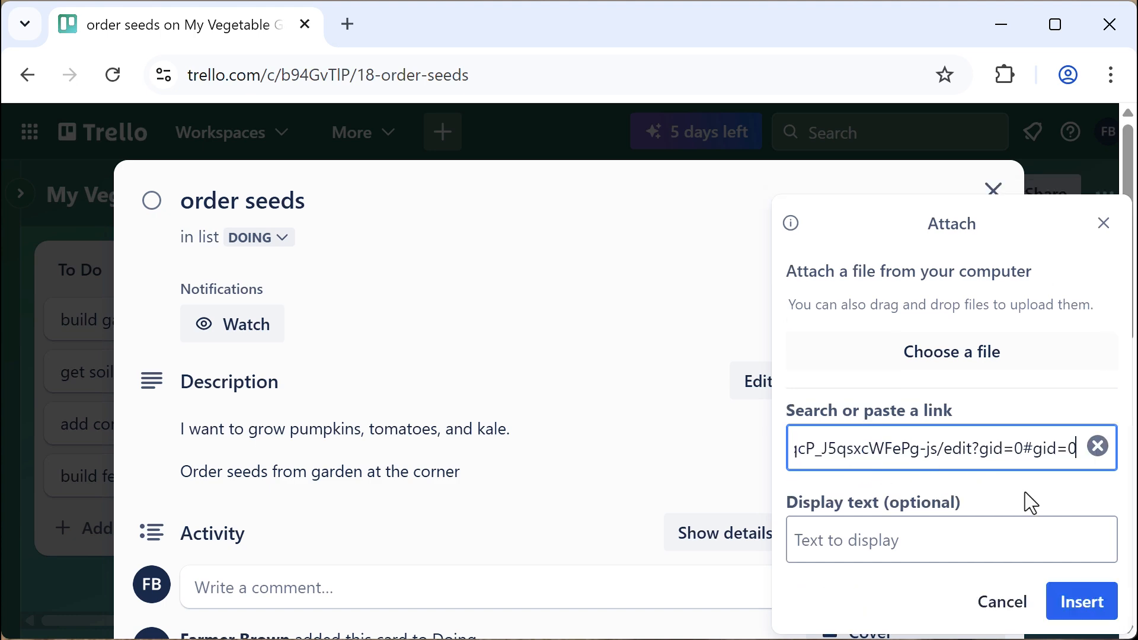
{"action": "left_click", "coordinate": [1080, 592]}
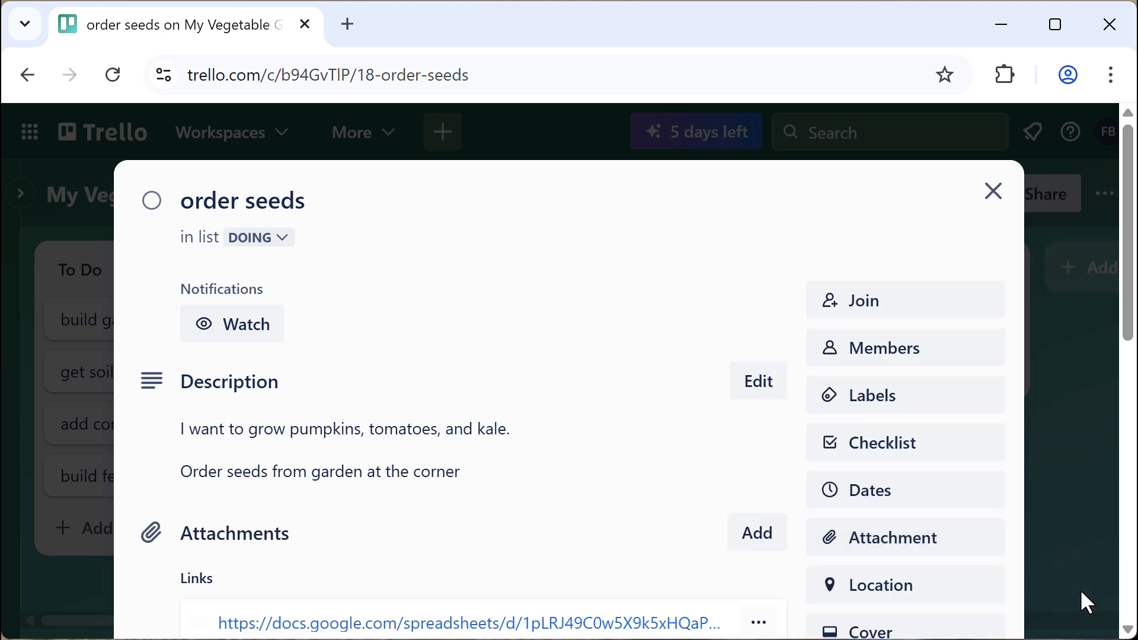
{"action": "scroll", "coordinate": [534, 426], "scroll_direction": "down", "scroll_amount": 4}
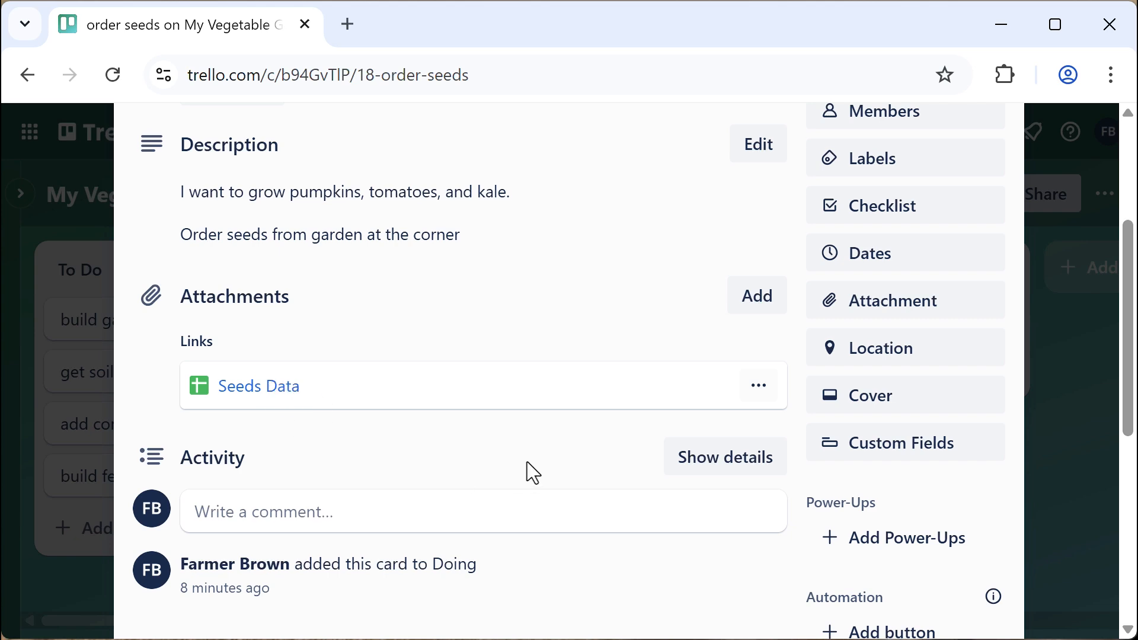
{"action": "scroll", "coordinate": [528, 469], "scroll_direction": "up", "scroll_amount": 5}
{"action": "left_click", "coordinate": [995, 198]}
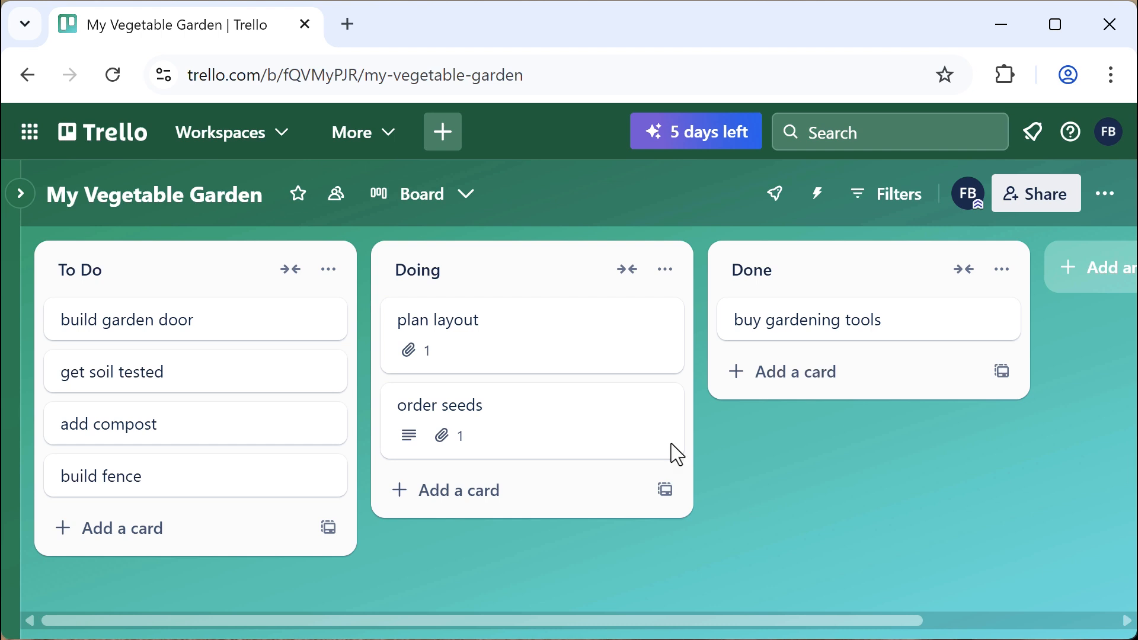
On the build garden door card, write the comment 'How about something like this?'
{"action": "left_click", "coordinate": [189, 336]}
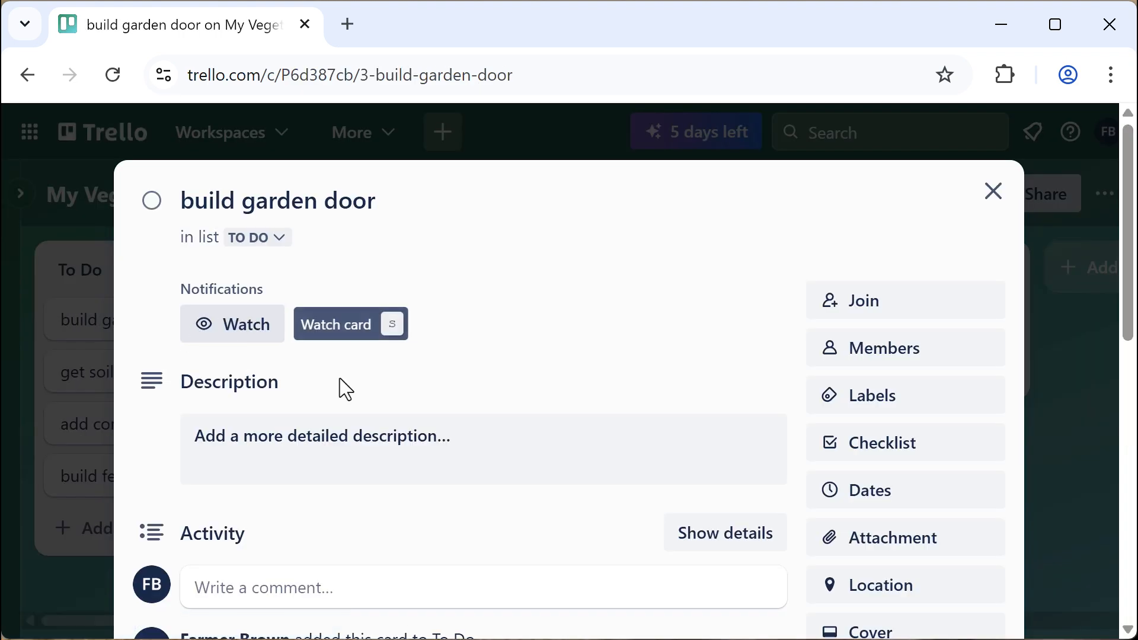
{"action": "scroll", "coordinate": [414, 426], "scroll_direction": "down", "scroll_amount": 5}
{"action": "scroll", "coordinate": [444, 441], "scroll_direction": "down", "scroll_amount": 1}
{"action": "left_click", "coordinate": [293, 247]}
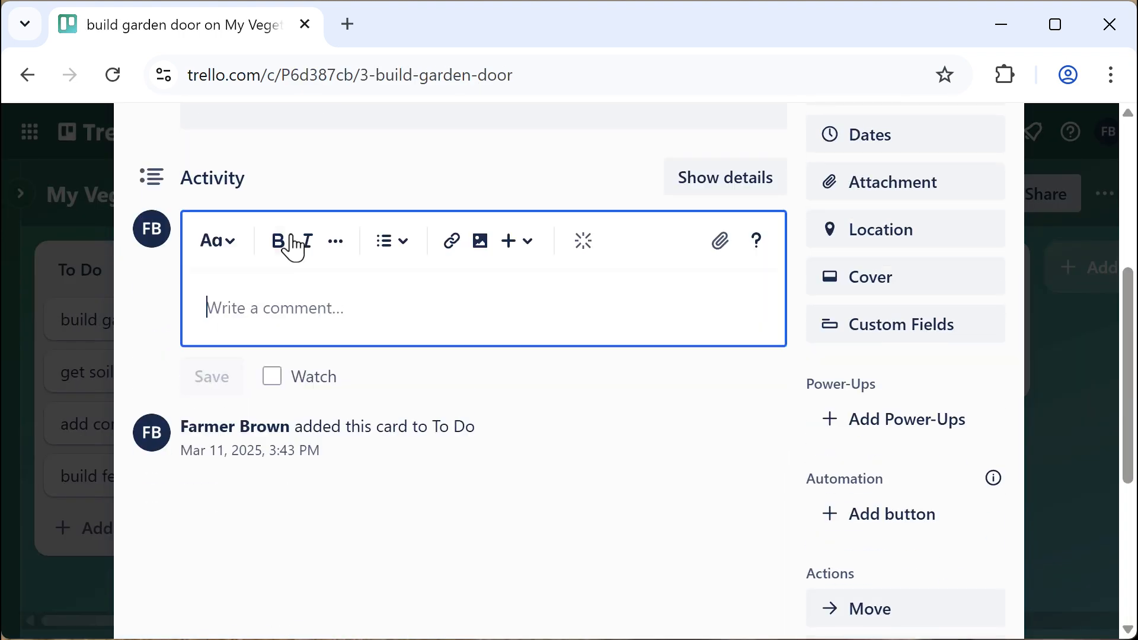
{"action": "type", "text": "How "}
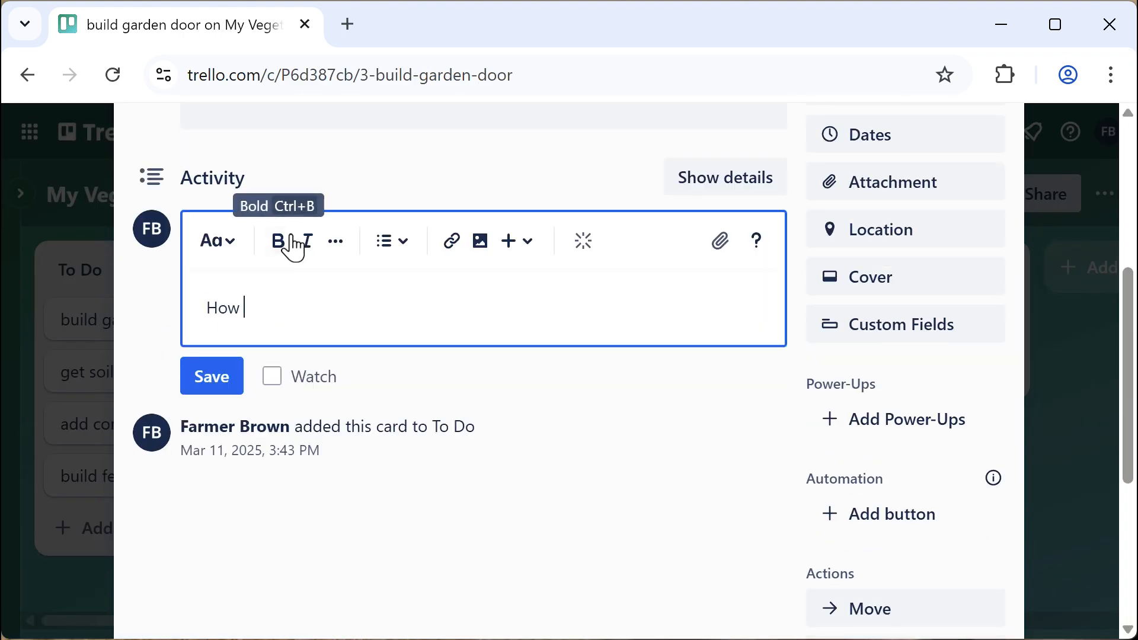
{"action": "type", "text": "about someth"}
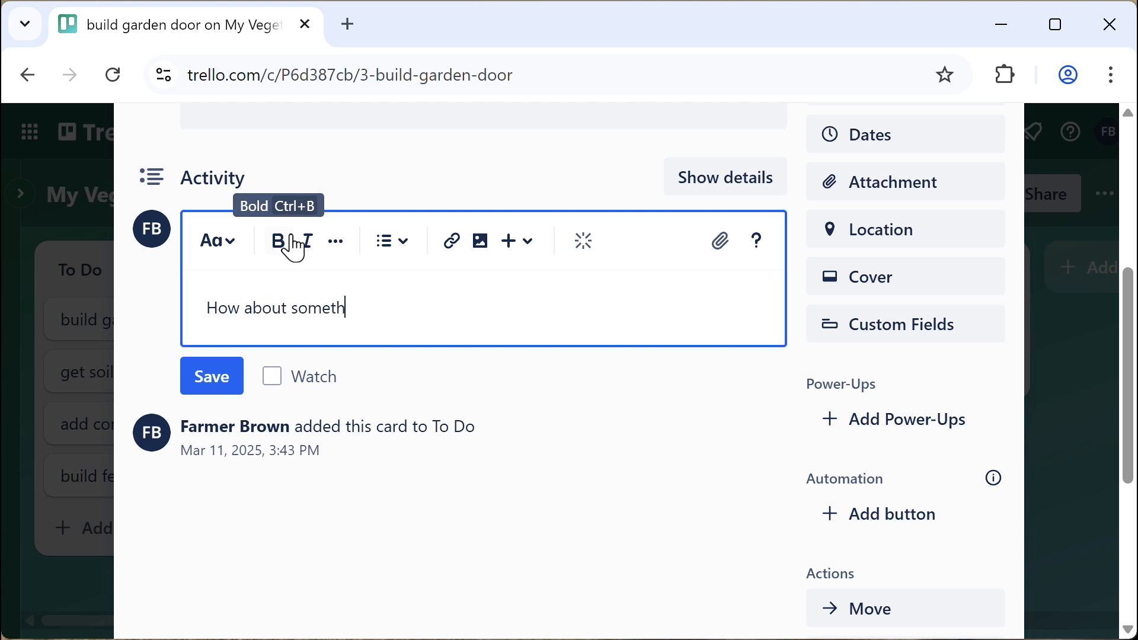
{"action": "type", "text": "ing like this?"}
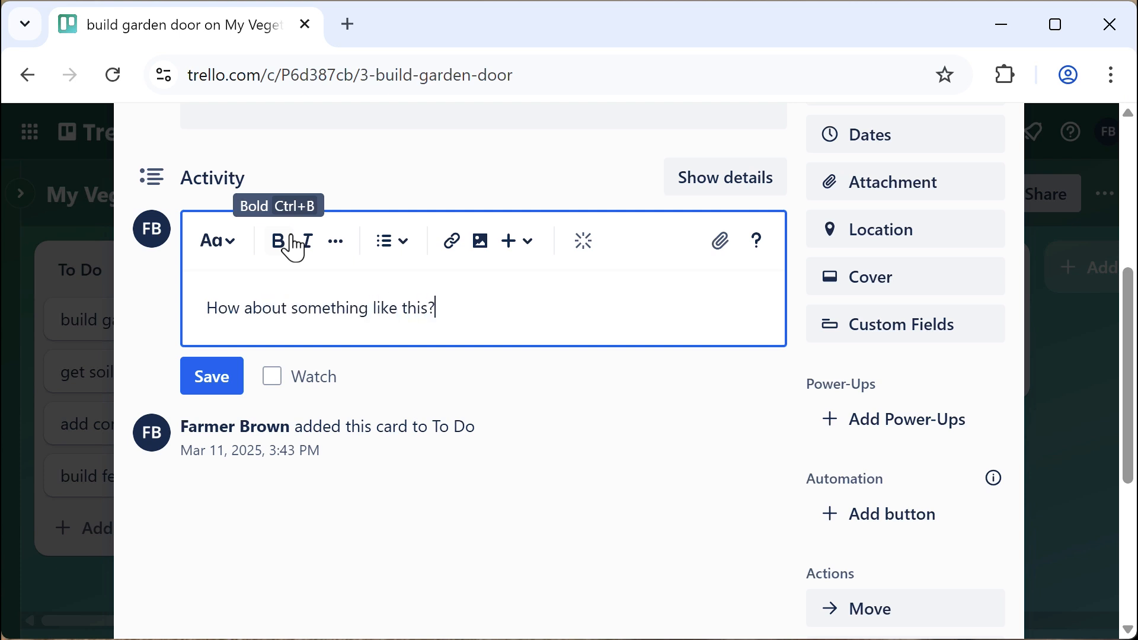
Upload garden_fence.jpg into the comment and post it
{"action": "left_click", "coordinate": [721, 243]}
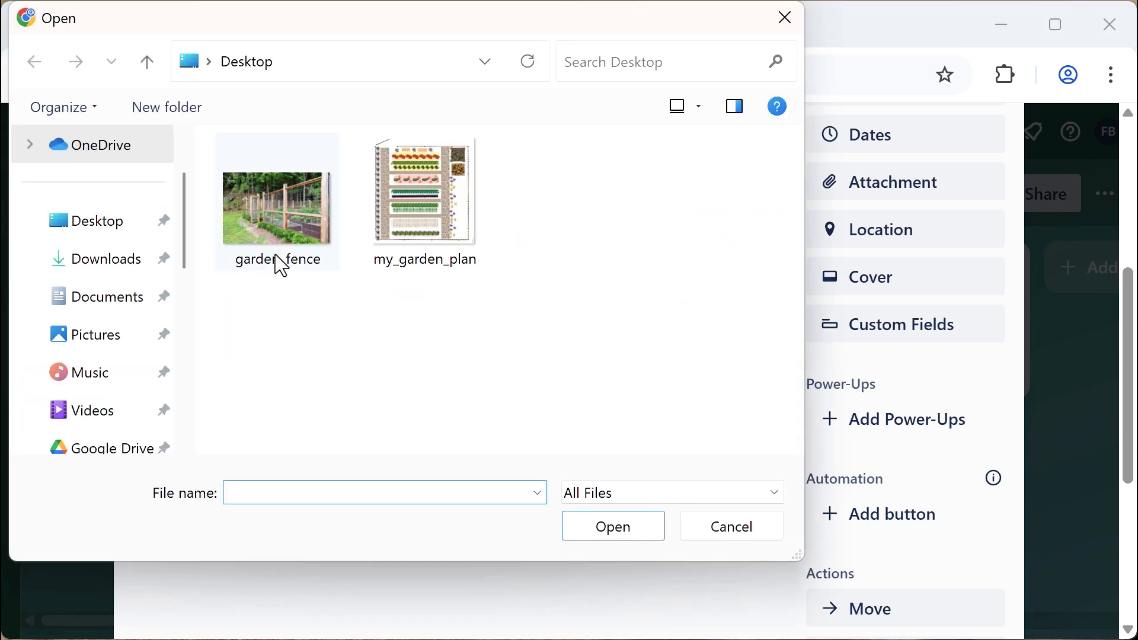
{"action": "left_click", "coordinate": [274, 234]}
{"action": "left_click", "coordinate": [622, 529]}
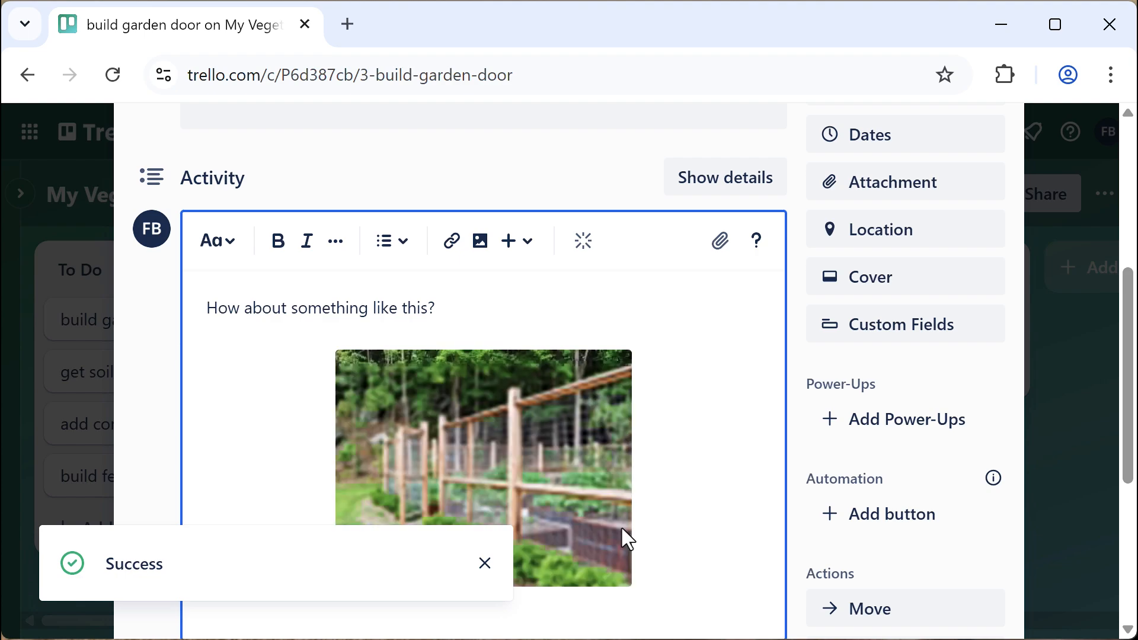
{"action": "scroll", "coordinate": [670, 480], "scroll_direction": "down", "scroll_amount": 5}
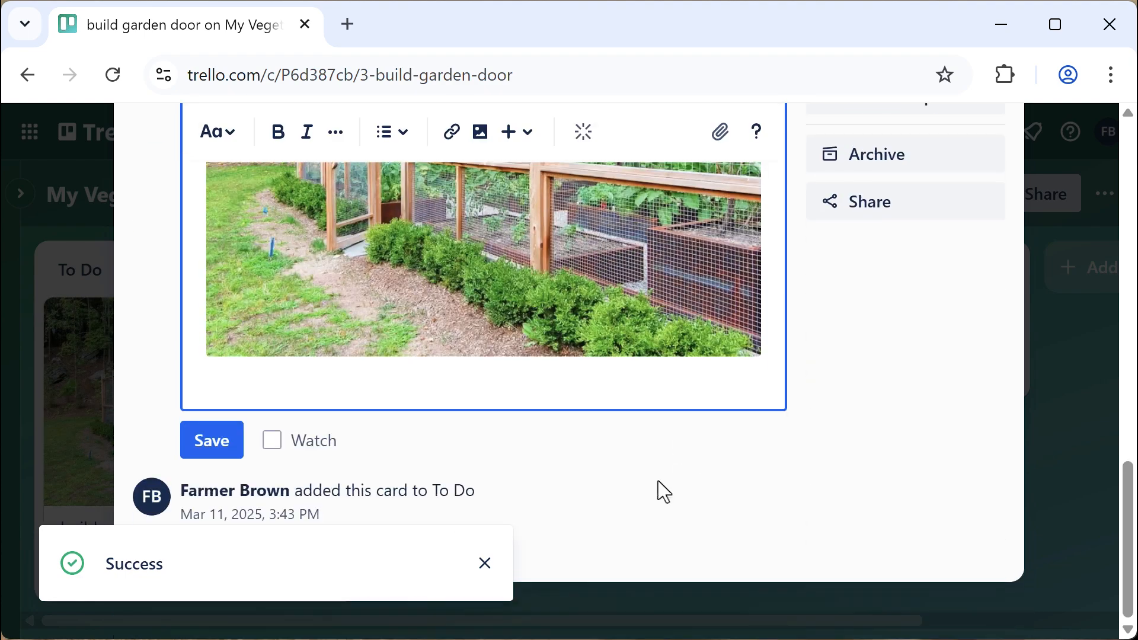
{"action": "left_click", "coordinate": [220, 451]}
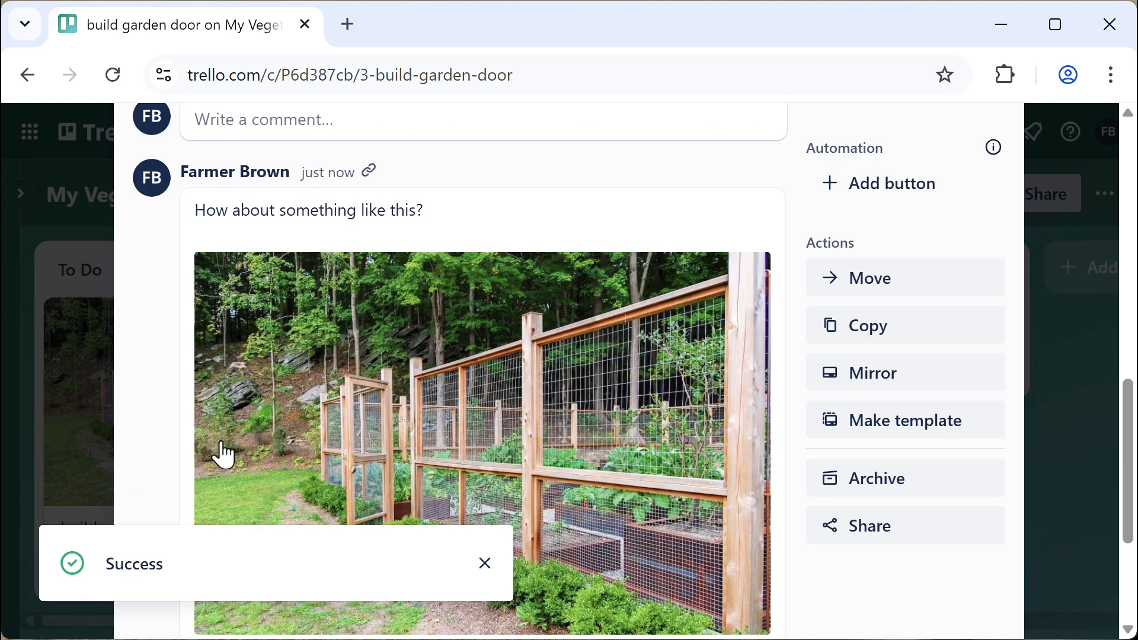
{"action": "scroll", "coordinate": [498, 525], "scroll_direction": "down", "scroll_amount": 4}
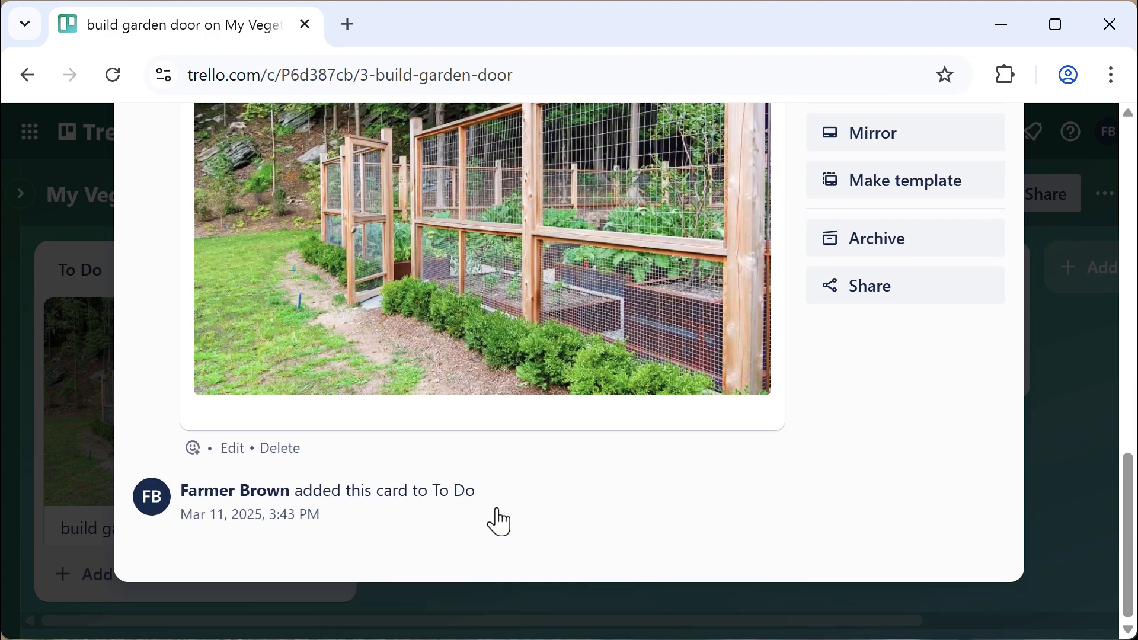
{"action": "scroll", "coordinate": [481, 474], "scroll_direction": "up", "scroll_amount": 6}
{"action": "scroll", "coordinate": [482, 477], "scroll_direction": "down", "scroll_amount": 2}
{"action": "scroll", "coordinate": [482, 495], "scroll_direction": "up", "scroll_amount": 8}
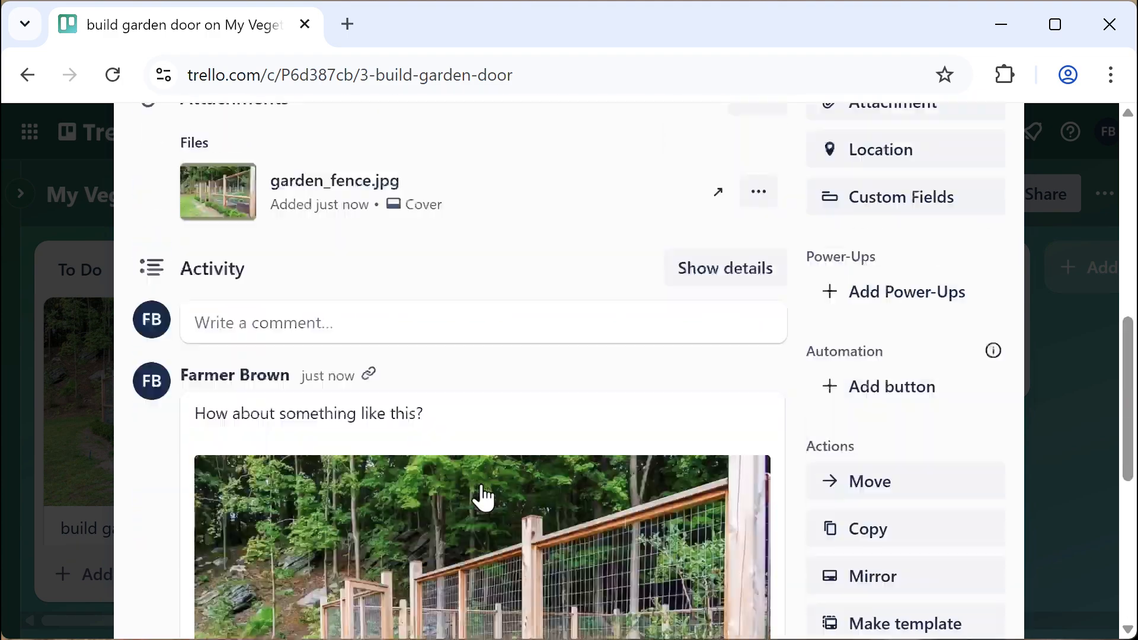
{"action": "scroll", "coordinate": [483, 495], "scroll_direction": "down", "scroll_amount": 2}
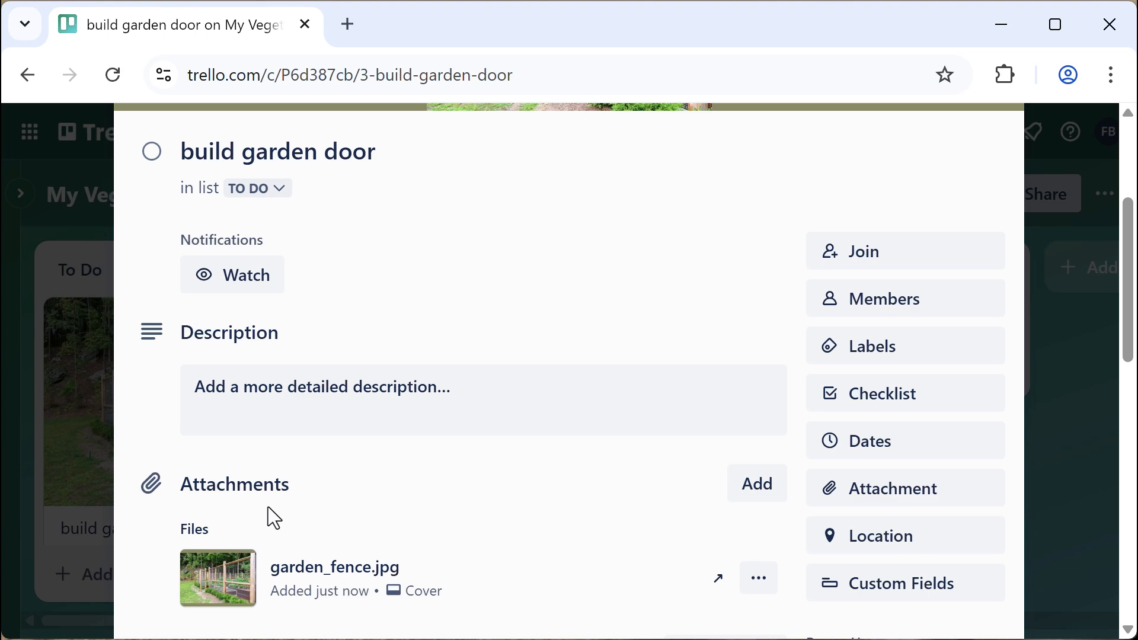
{"action": "scroll", "coordinate": [498, 536], "scroll_direction": "up", "scroll_amount": 4}
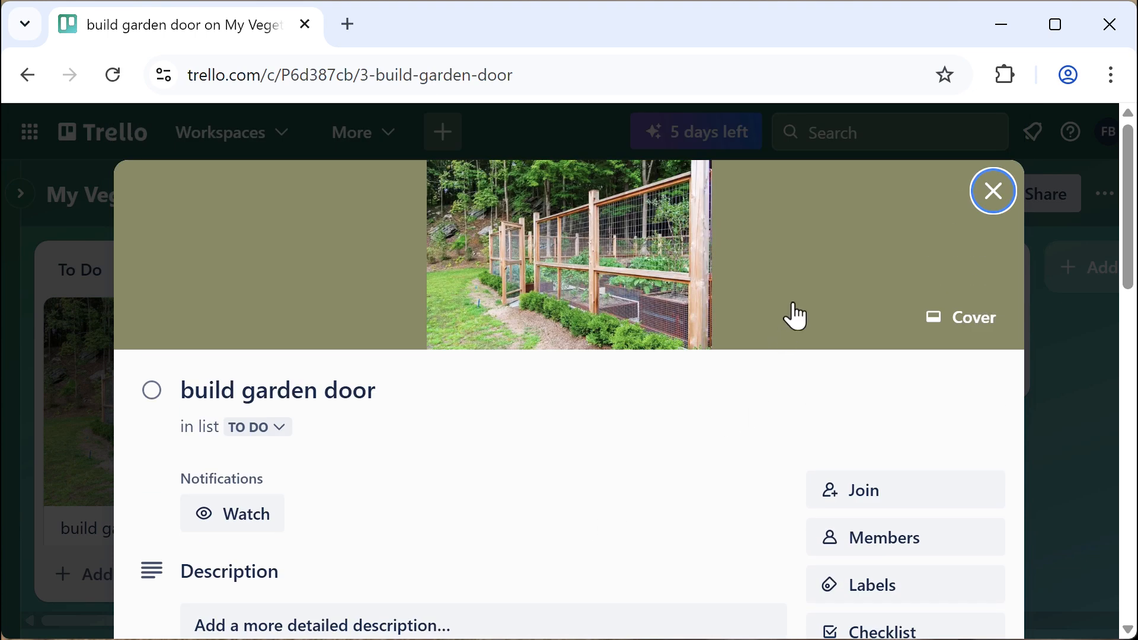
Close the build garden door card to return to the My Vegetable Garden board
{"action": "left_click", "coordinate": [1000, 202]}
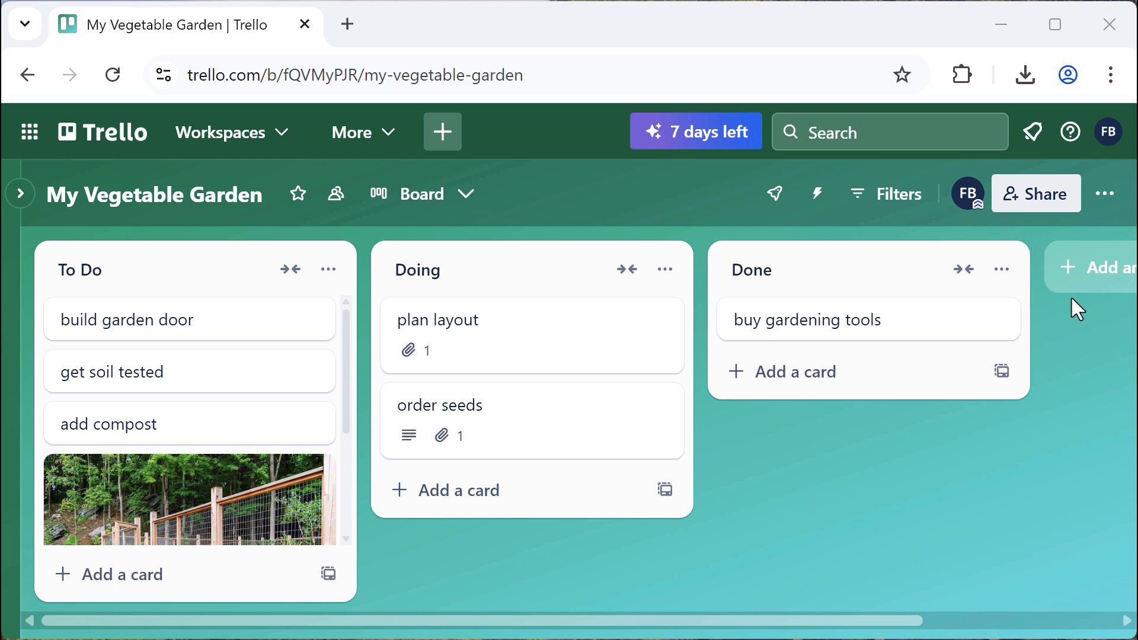
Share the board with a collaborator's e-mail address, create a join link, and close the dialog
{"action": "left_click", "coordinate": [1030, 195]}
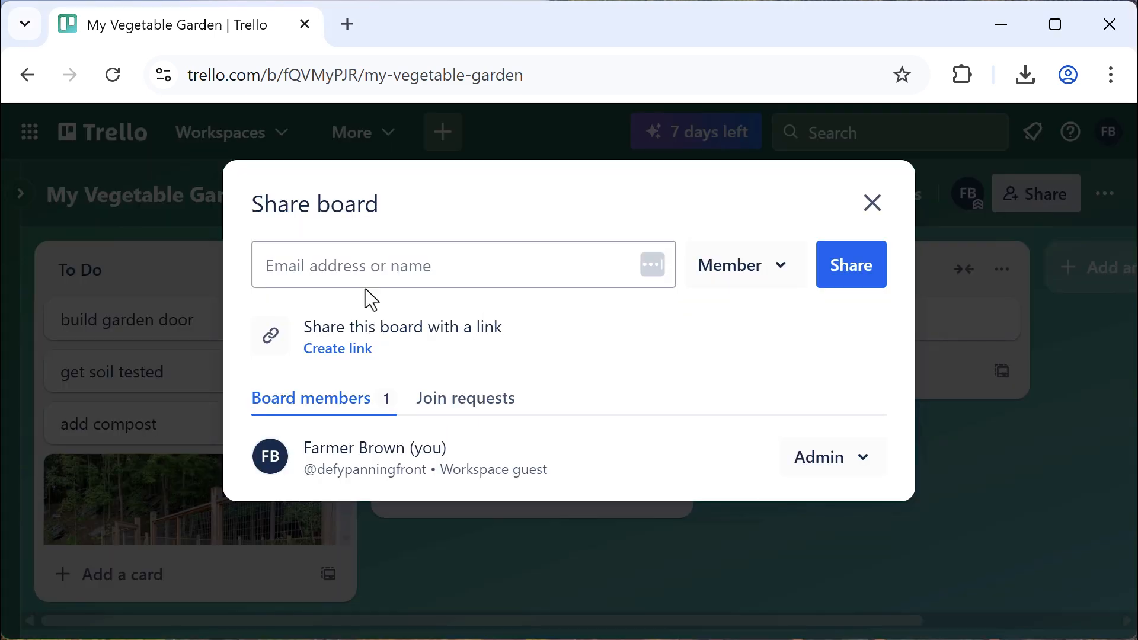
{"action": "left_click", "coordinate": [351, 267]}
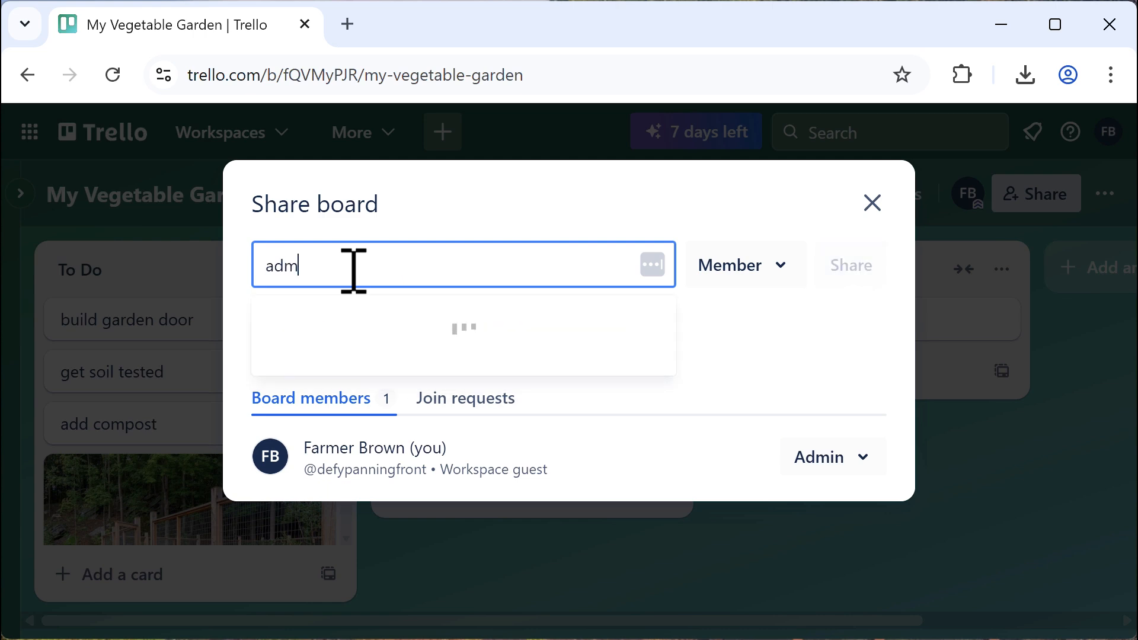
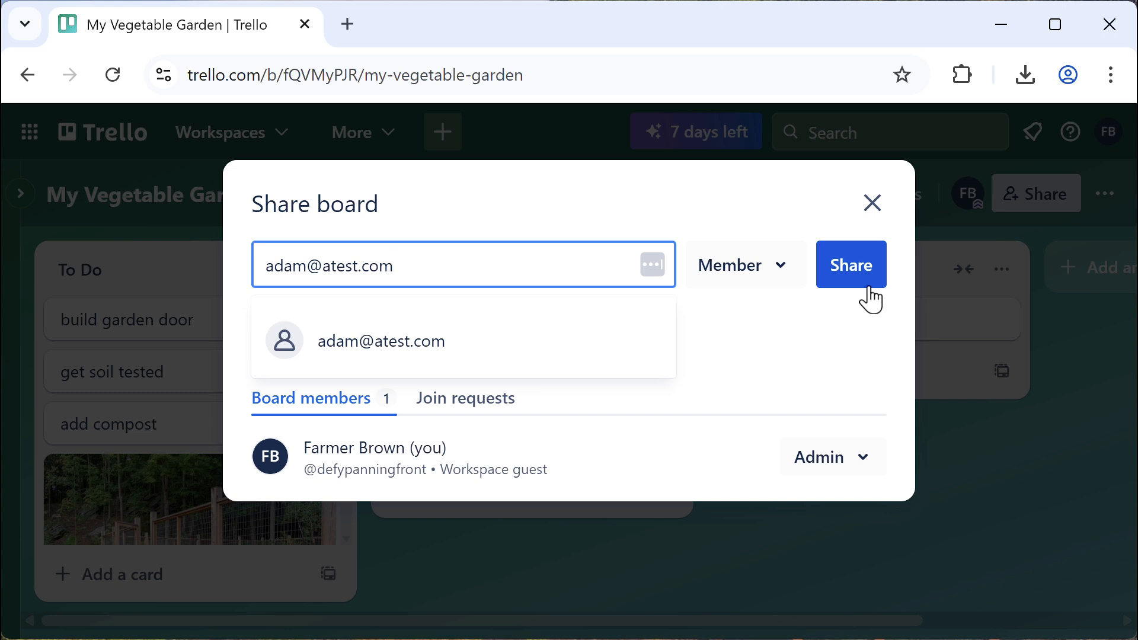
{"action": "left_click", "coordinate": [819, 327]}
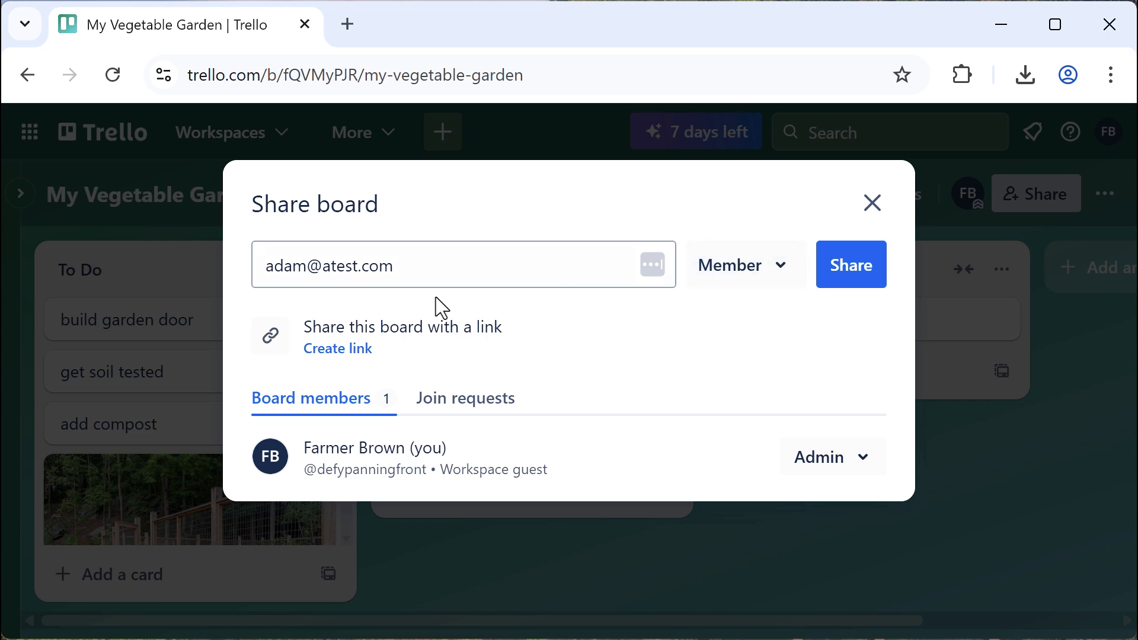
{"action": "left_click", "coordinate": [365, 348]}
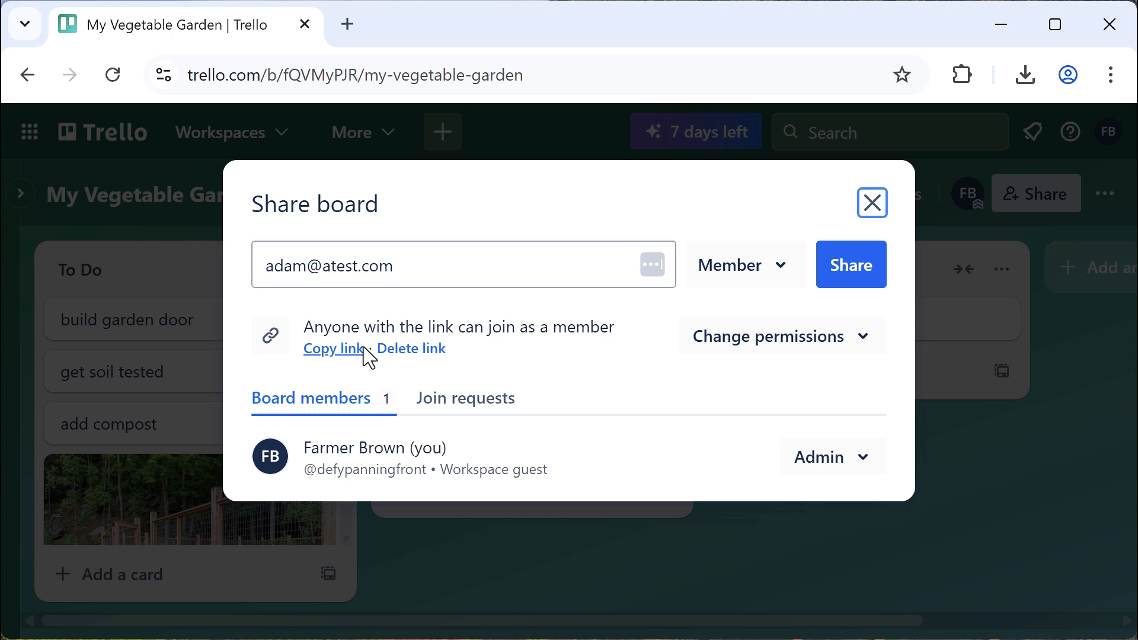
{"action": "left_click", "coordinate": [871, 206]}
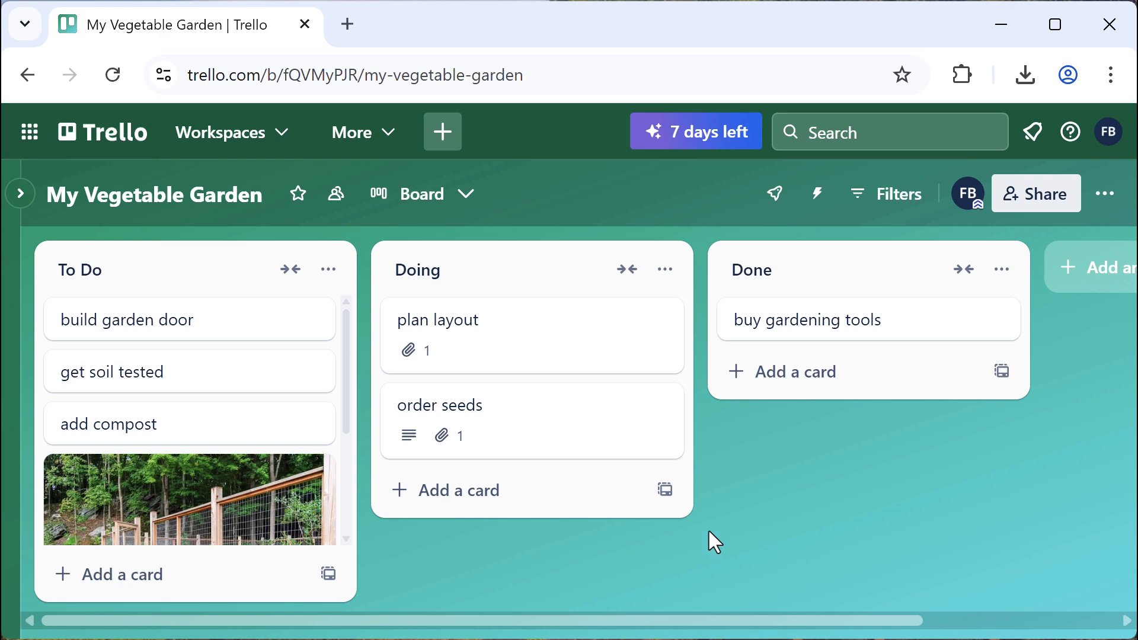
Add the collaborator's e-mail as a Trello Workspace invitee and create an invite link
{"action": "left_click", "coordinate": [280, 146]}
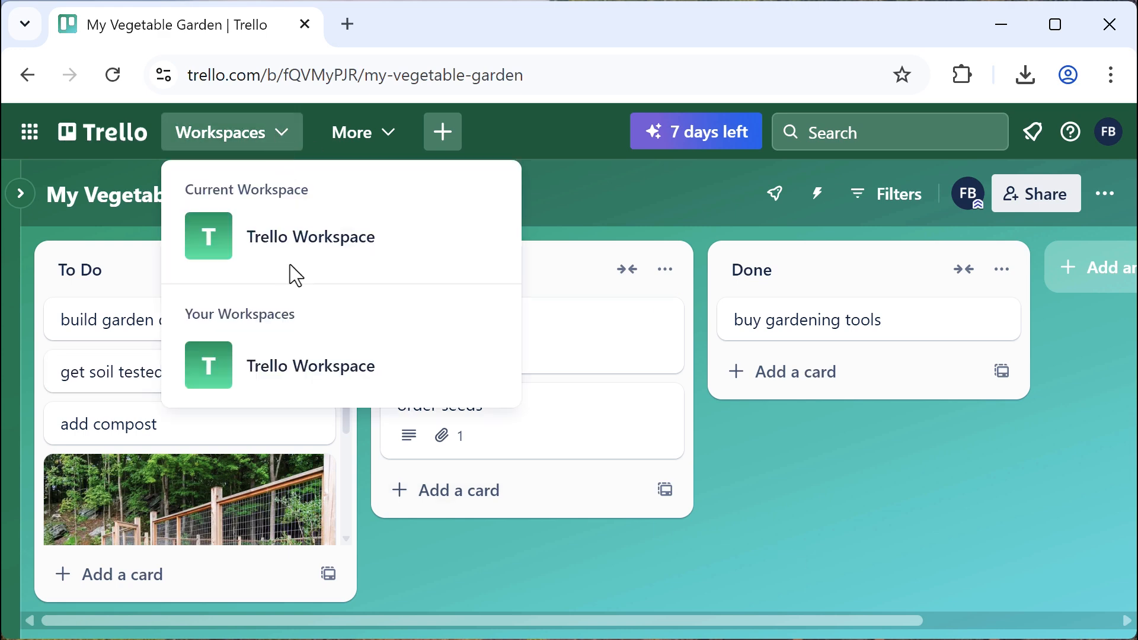
{"action": "left_click", "coordinate": [293, 375]}
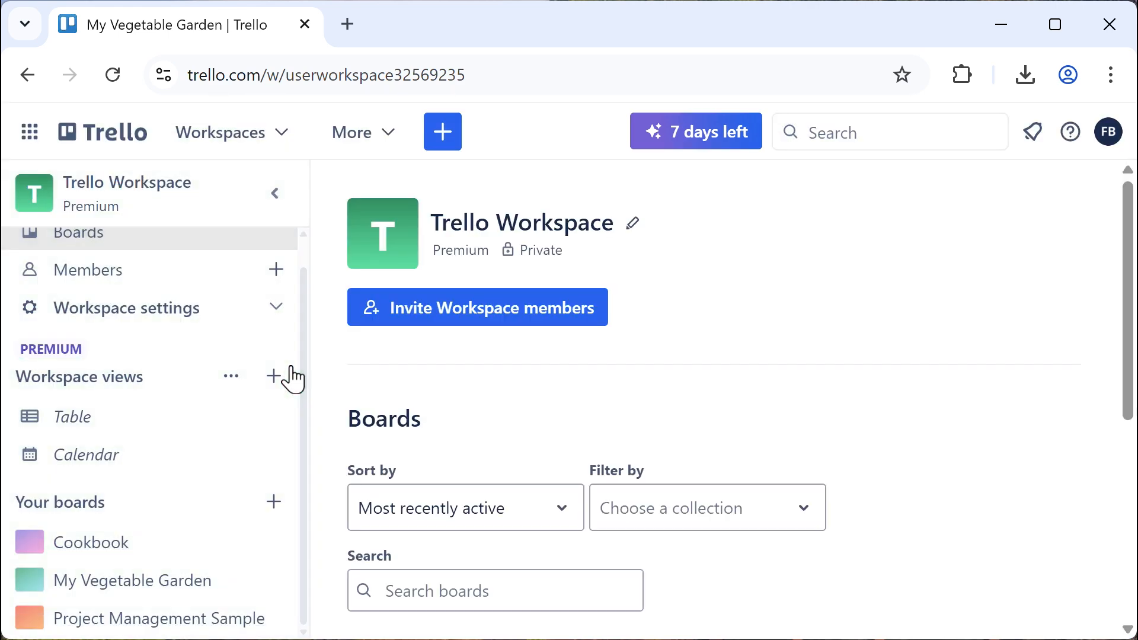
{"action": "left_click", "coordinate": [486, 320]}
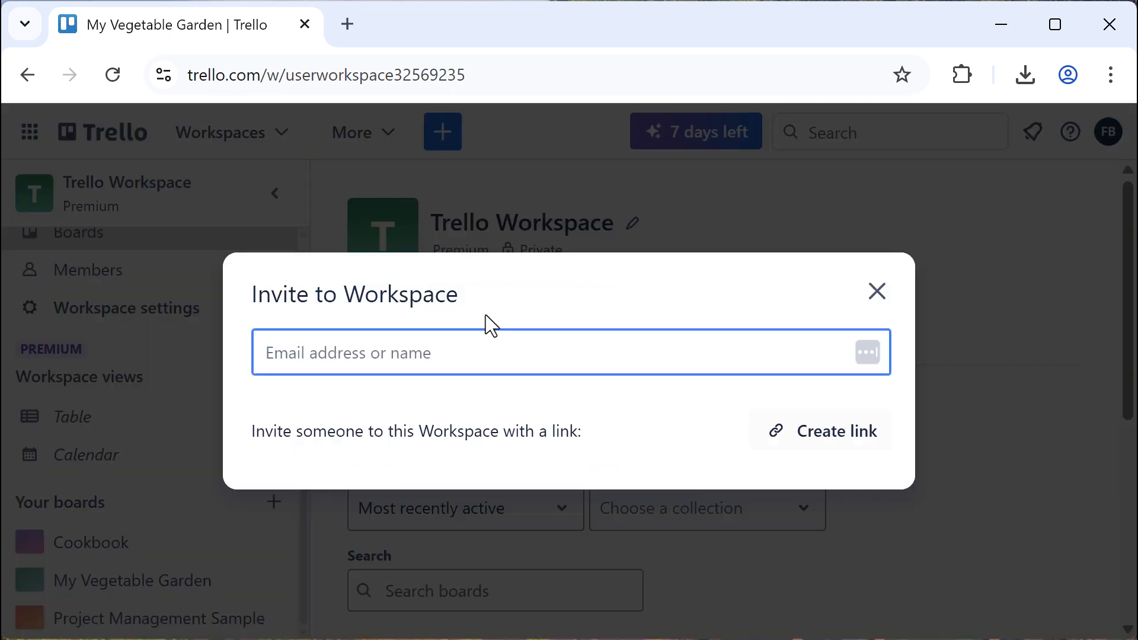
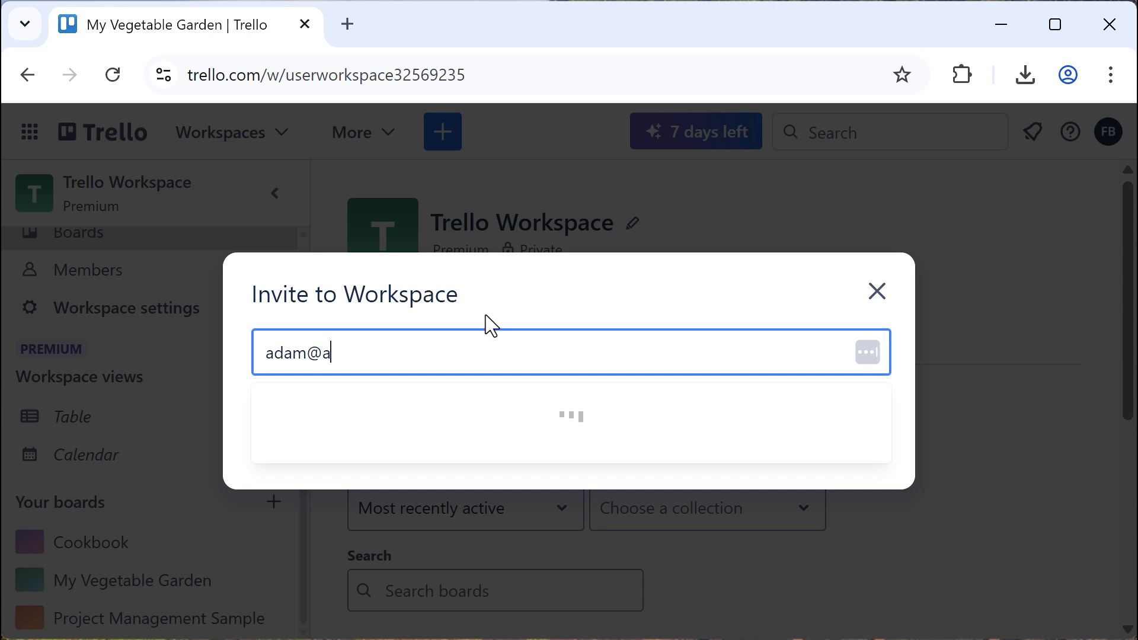
{"action": "key", "text": "Return"}
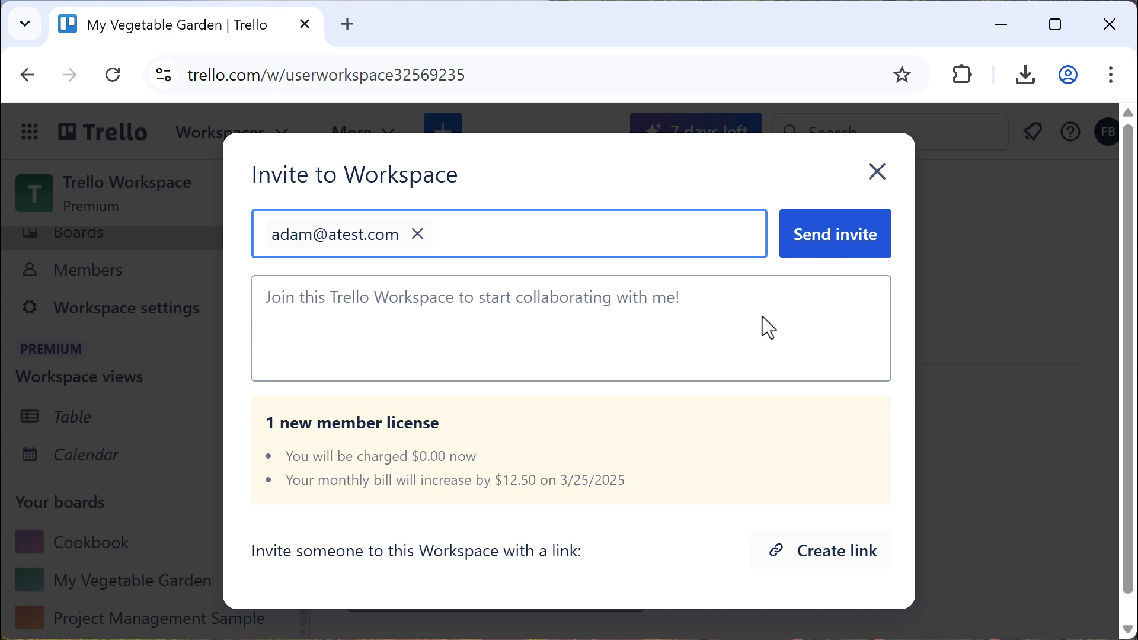
{"action": "left_click", "coordinate": [846, 551]}
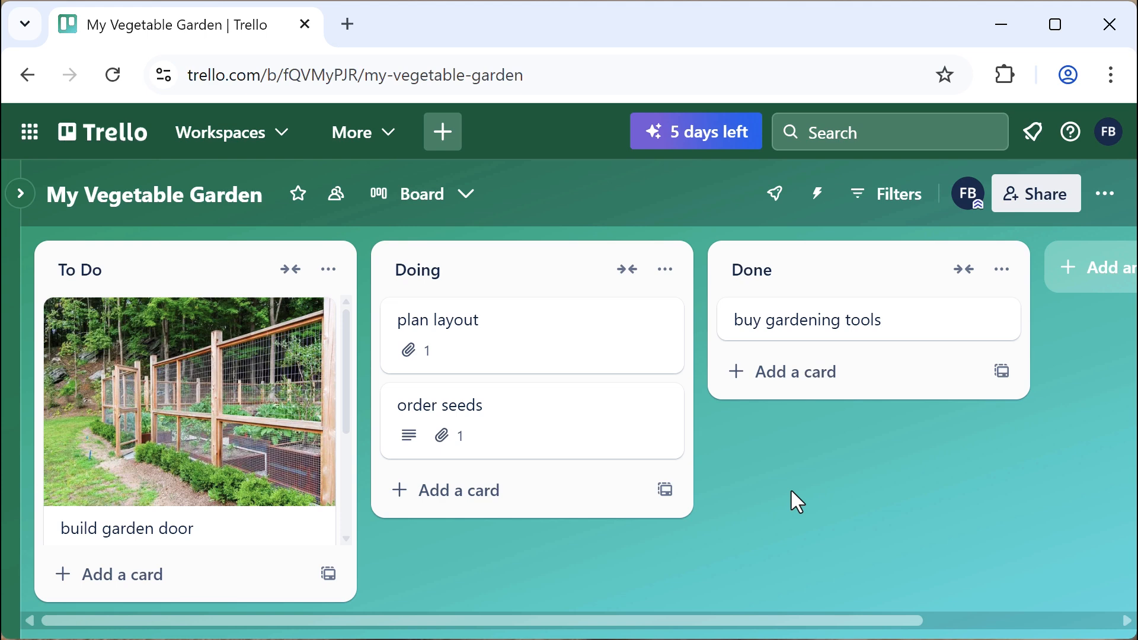
Give the order seeds card a Mar 31 due date with a 1 Day before reminder
{"action": "left_click", "coordinate": [506, 409]}
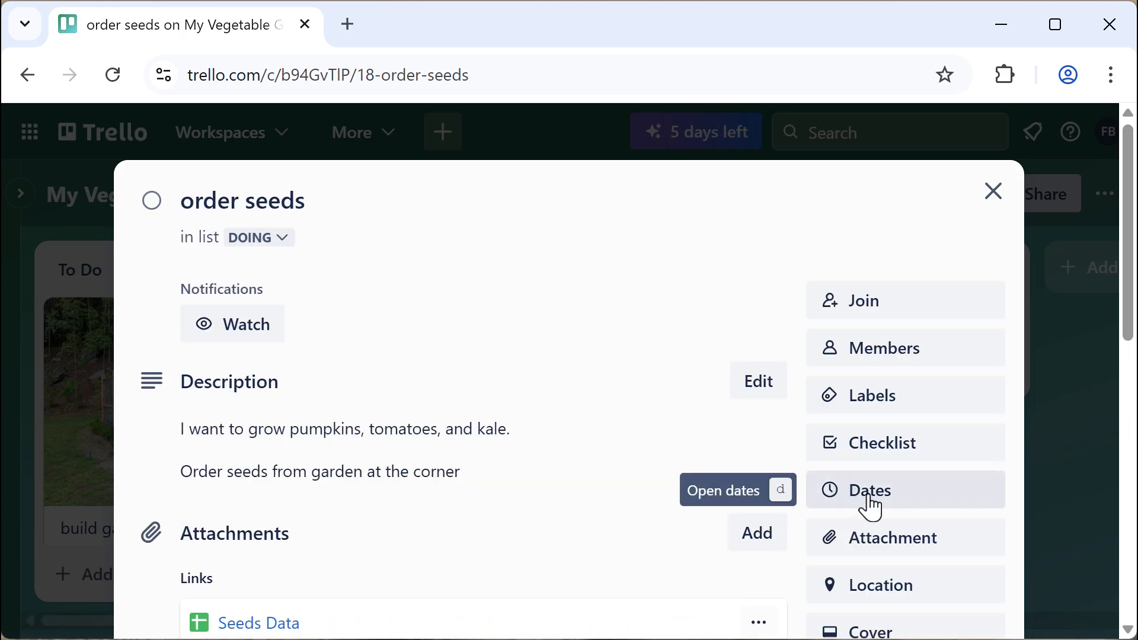
{"action": "left_click", "coordinate": [871, 504]}
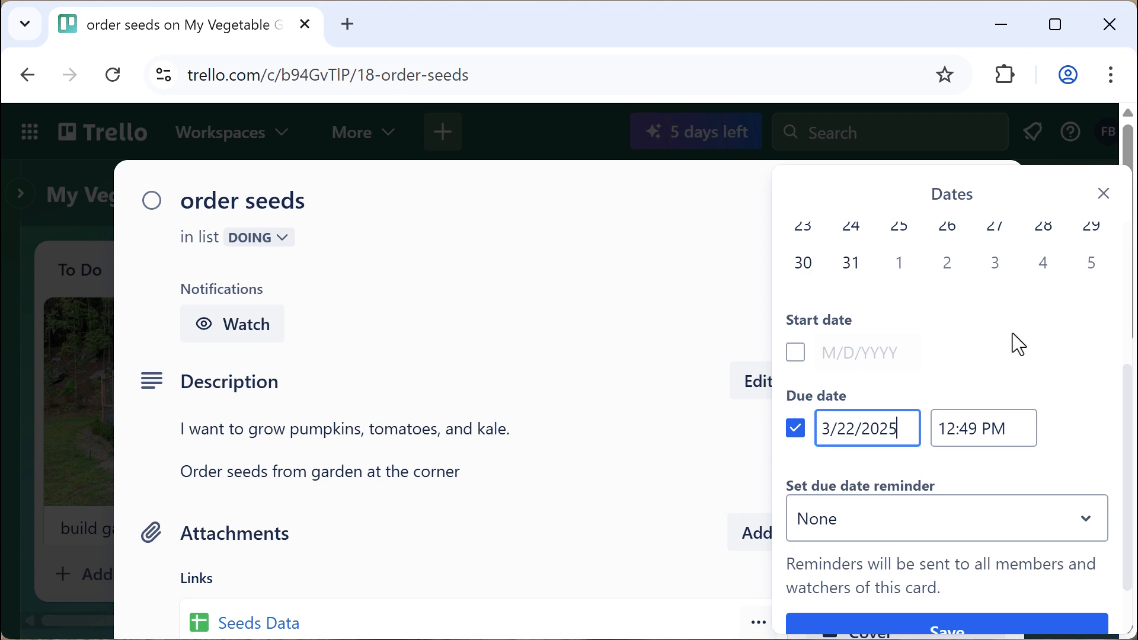
{"action": "scroll", "coordinate": [1014, 340], "scroll_direction": "up", "scroll_amount": 2}
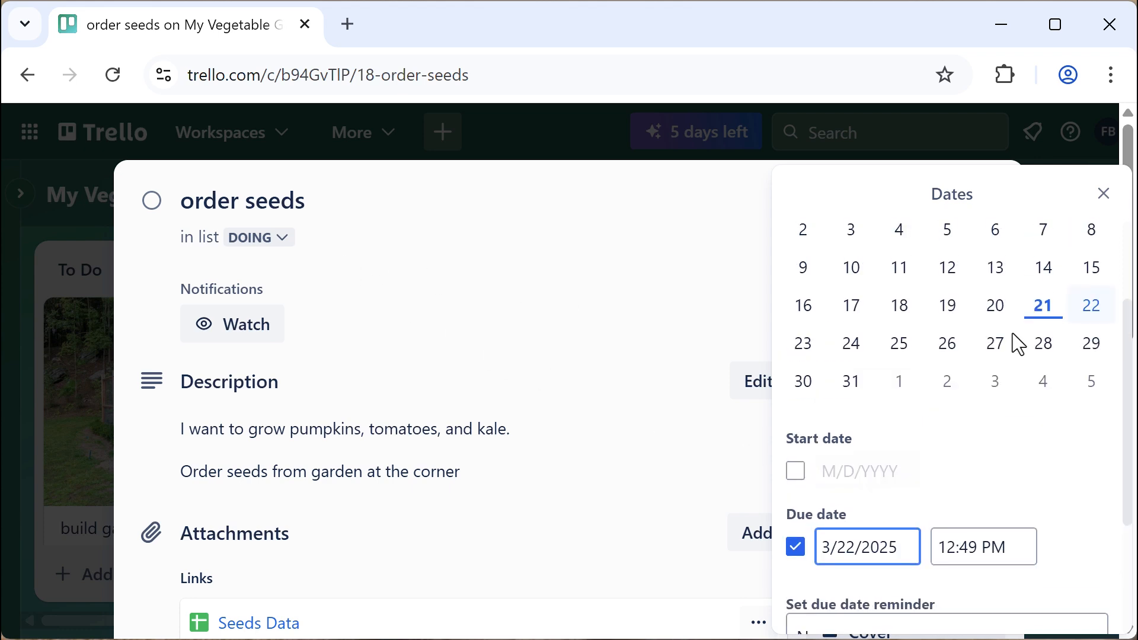
{"action": "left_click", "coordinate": [853, 382]}
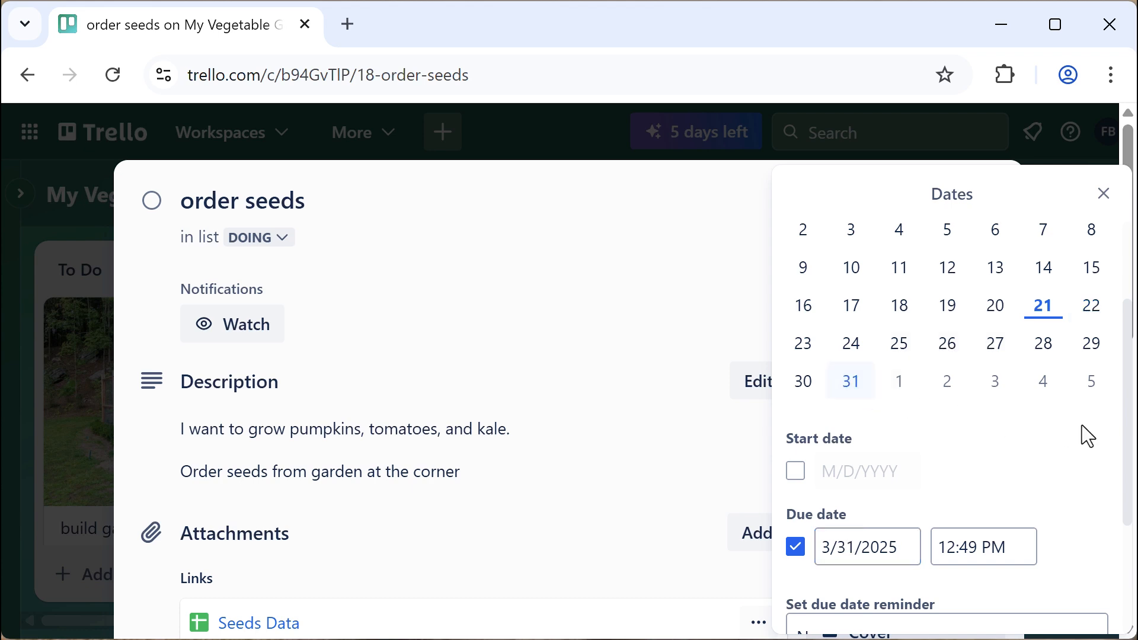
{"action": "left_click_drag", "start_coordinate": [1128, 411], "coordinate": [1118, 534]}
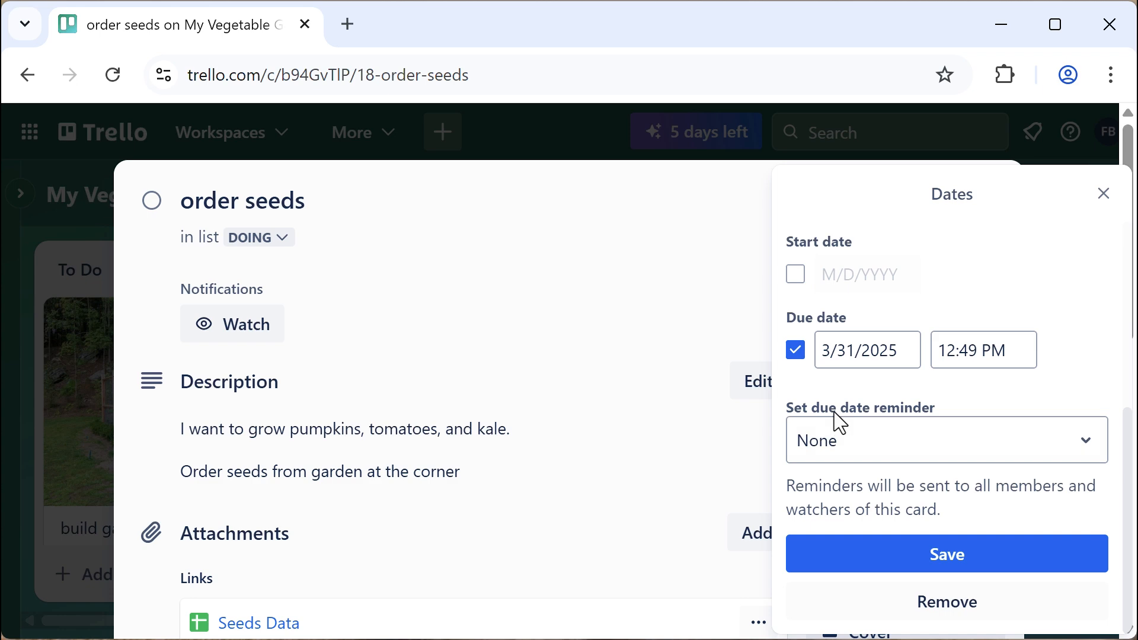
{"action": "left_click", "coordinate": [919, 462]}
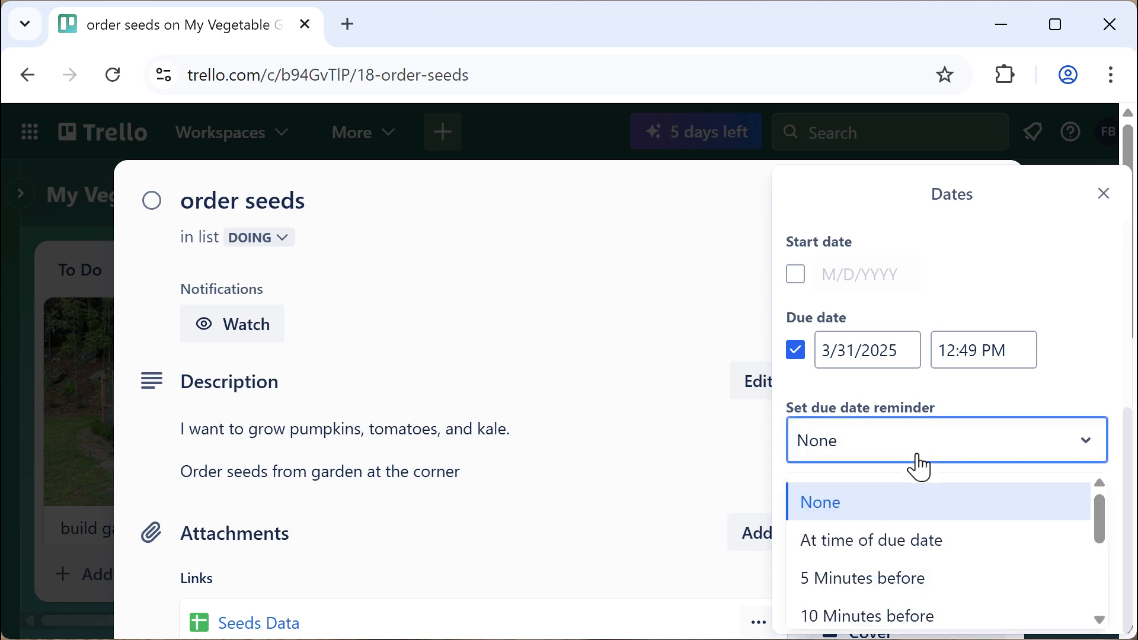
{"action": "left_click_drag", "start_coordinate": [1106, 531], "coordinate": [1097, 592]}
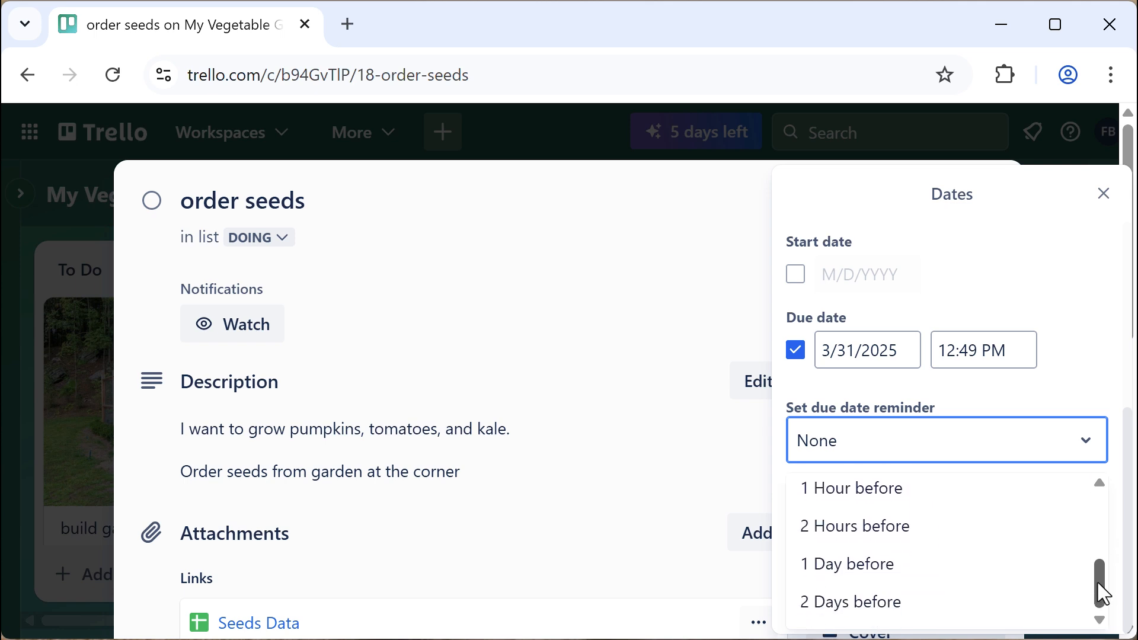
{"action": "left_click", "coordinate": [892, 578]}
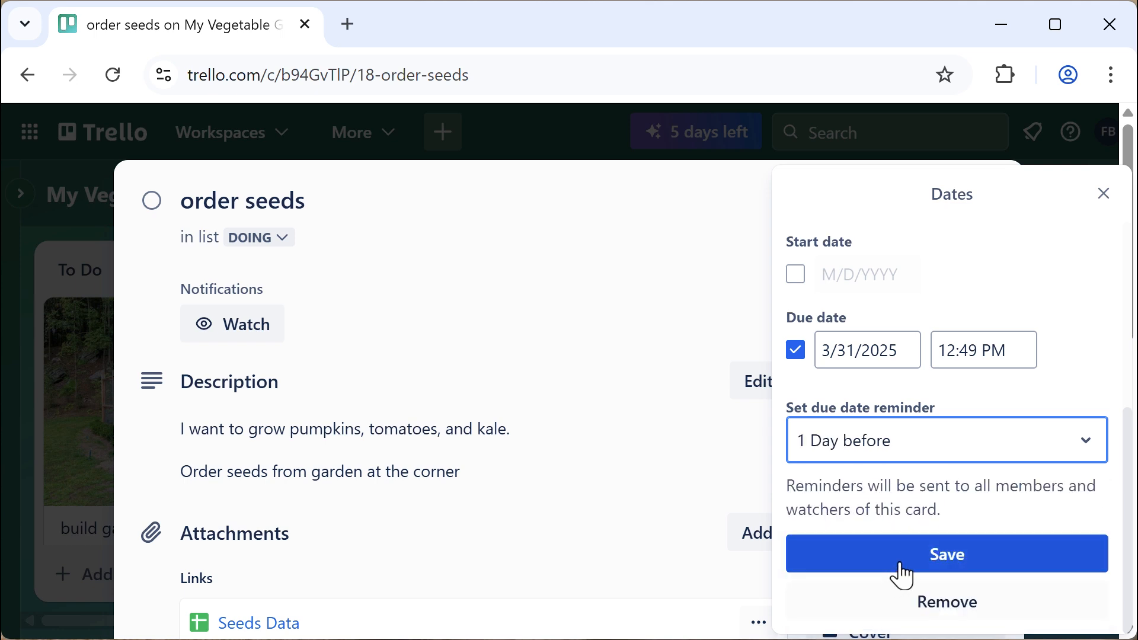
{"action": "left_click", "coordinate": [901, 566]}
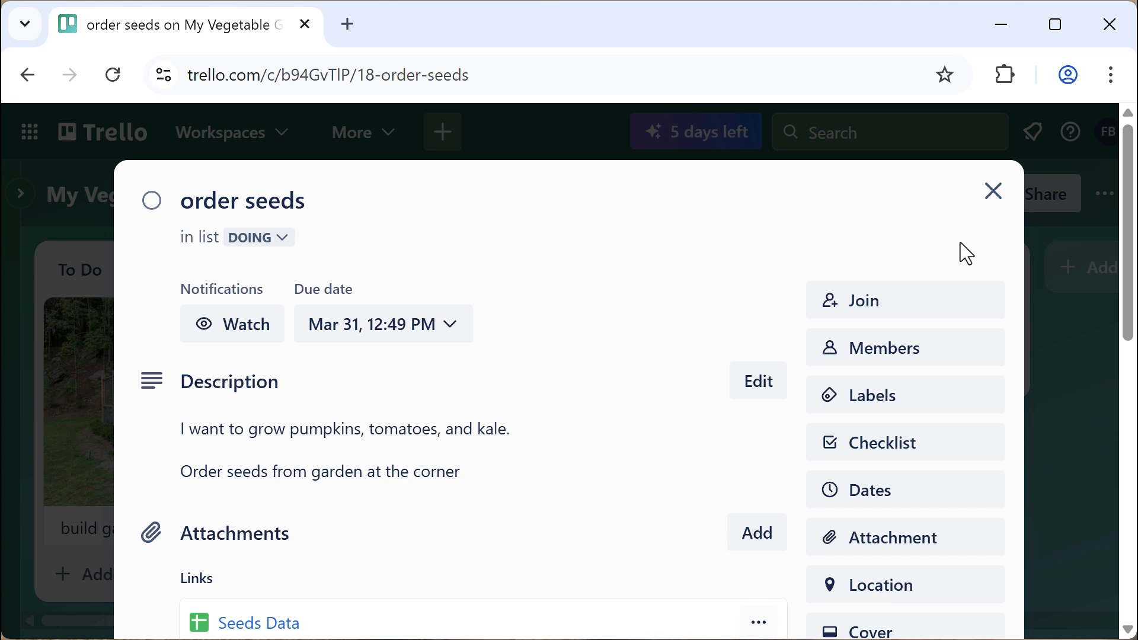
{"action": "left_click", "coordinate": [989, 194]}
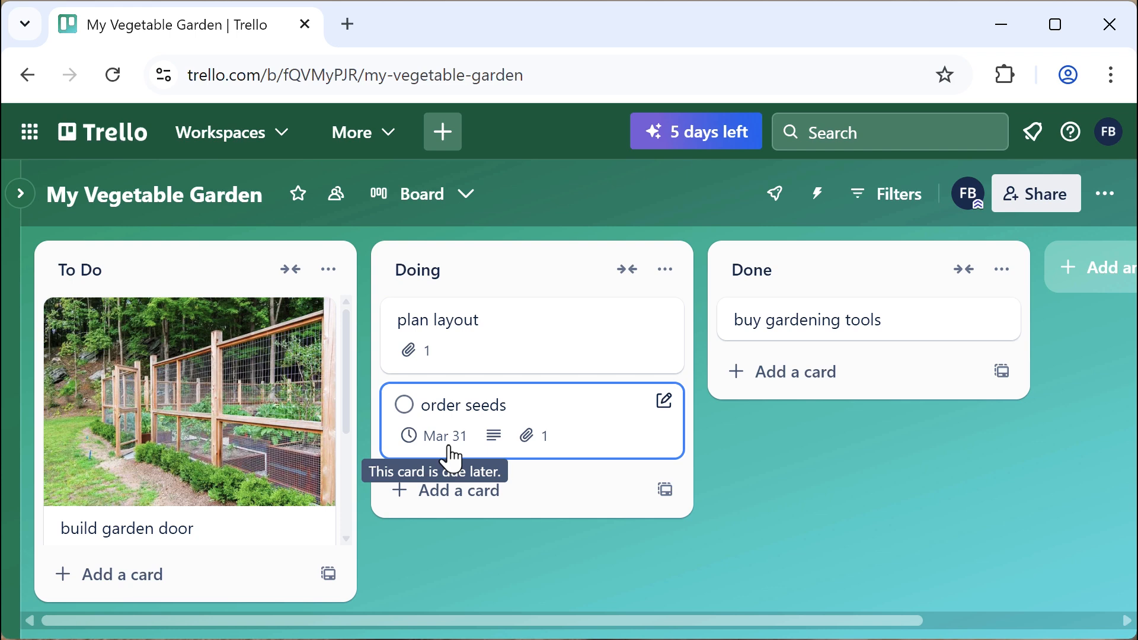
Use quick edit to change the order seeds due date to March 22
{"action": "left_click", "coordinate": [666, 409]}
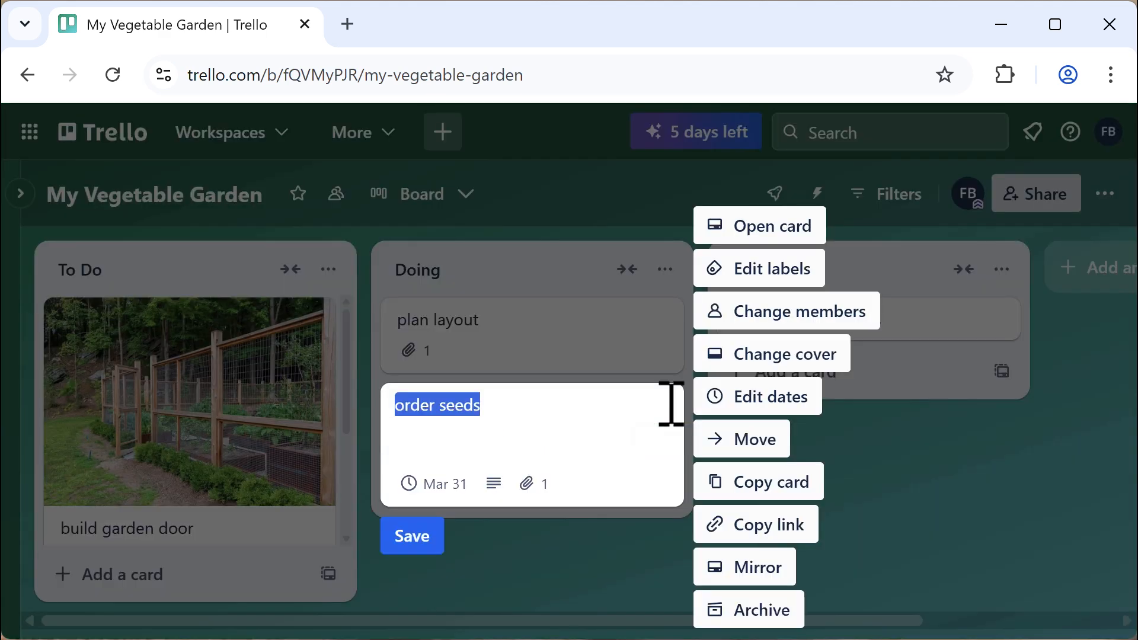
{"action": "left_click", "coordinate": [783, 396]}
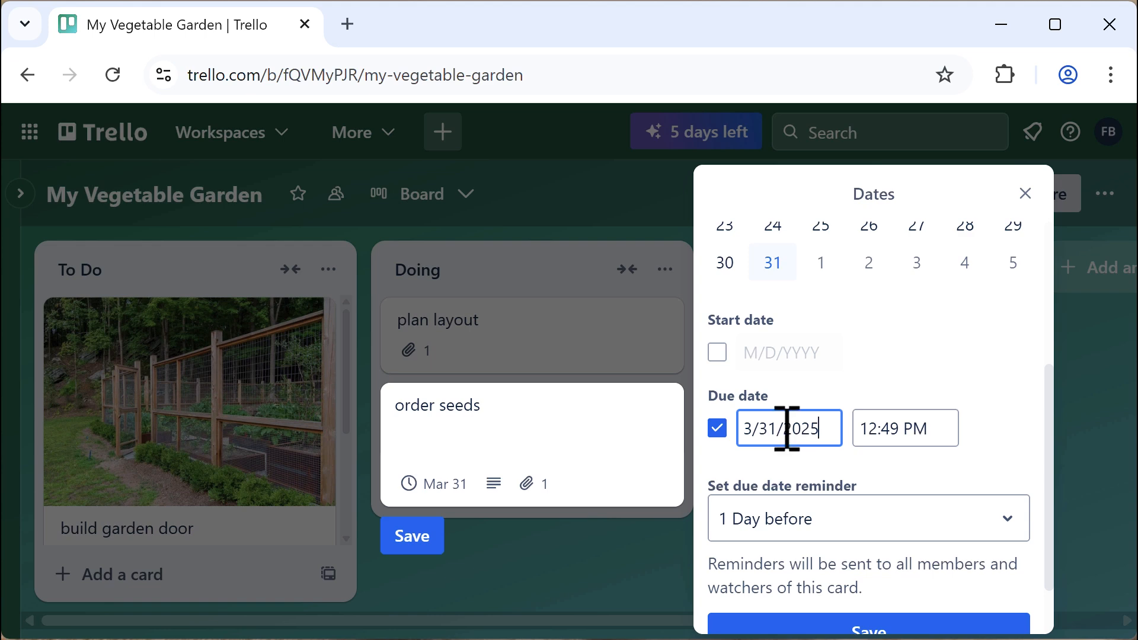
{"action": "scroll", "coordinate": [871, 373], "scroll_direction": "up", "scroll_amount": 2}
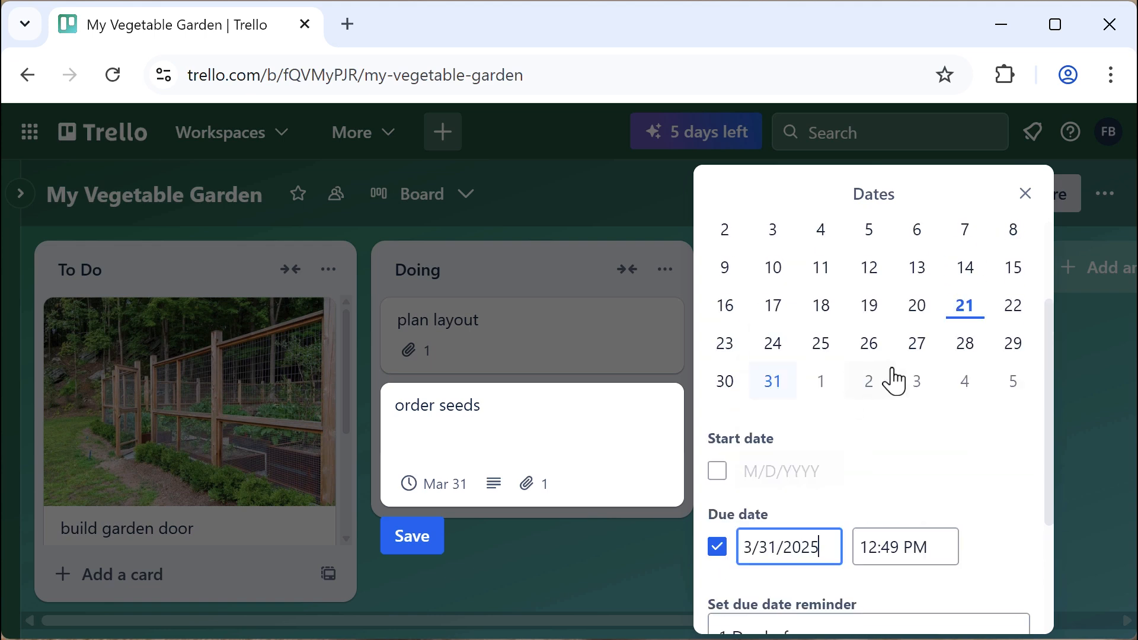
{"action": "left_click", "coordinate": [1013, 320]}
{"action": "left_click_drag", "start_coordinate": [1048, 393], "coordinate": [1029, 513]}
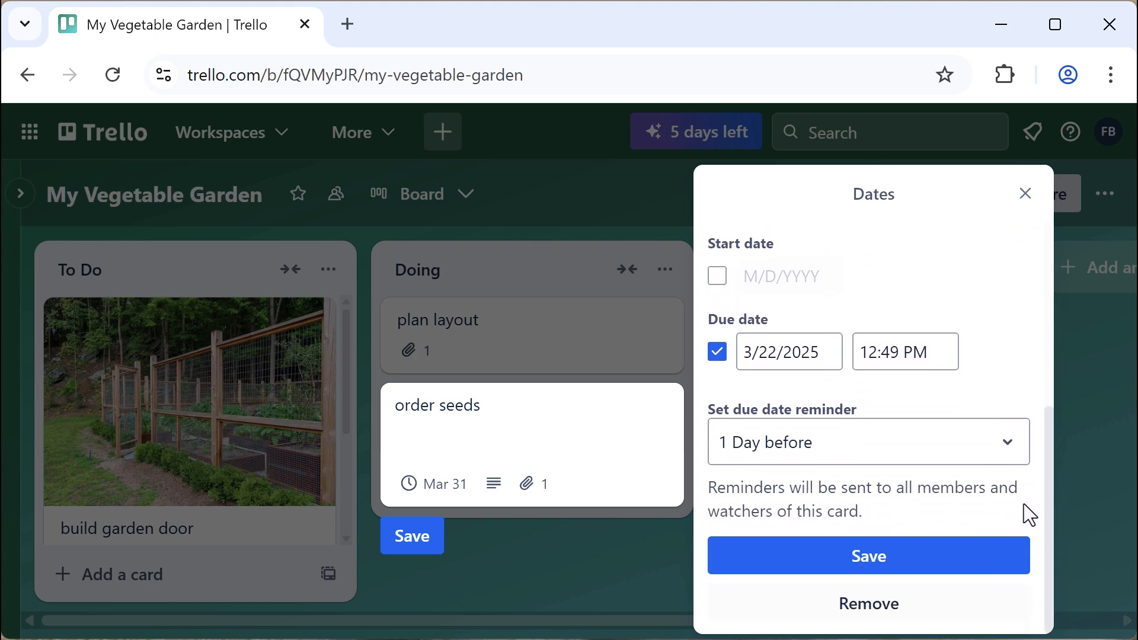
{"action": "left_click", "coordinate": [868, 555]}
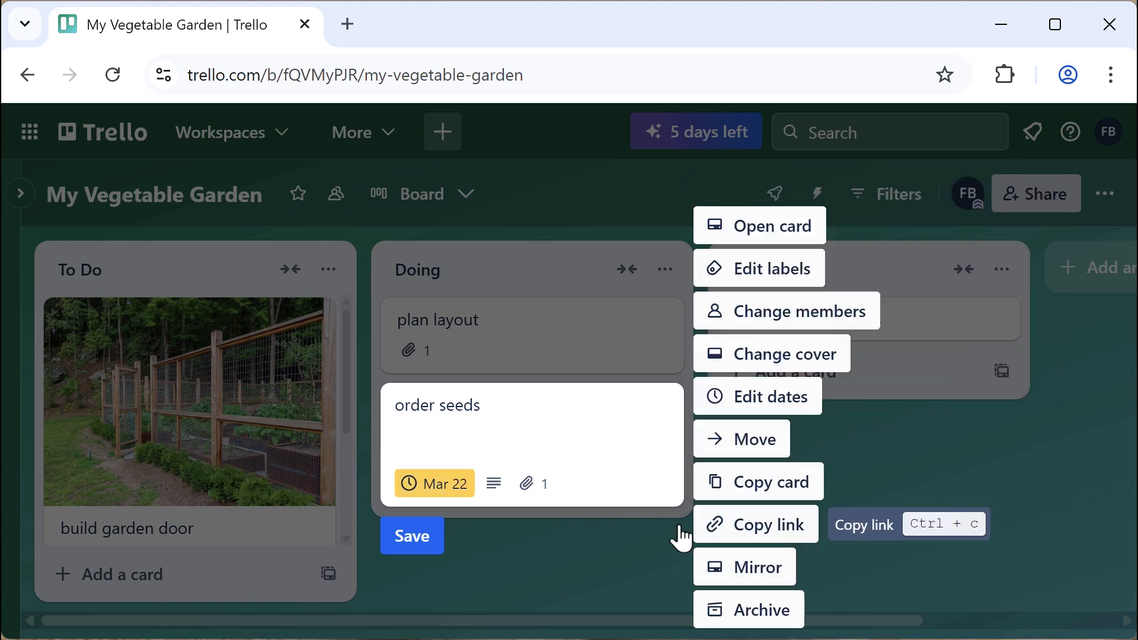
{"action": "left_click", "coordinate": [421, 542]}
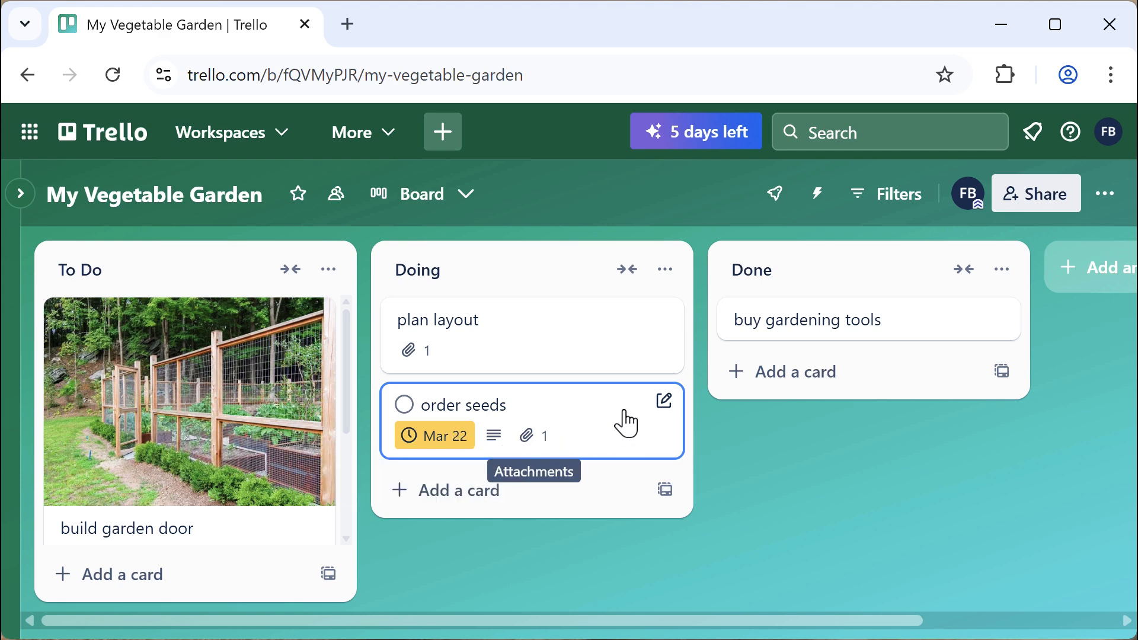
Use quick edit to change the order seeds due date to Apr 1
{"action": "left_click", "coordinate": [664, 403]}
{"action": "left_click", "coordinate": [769, 397]}
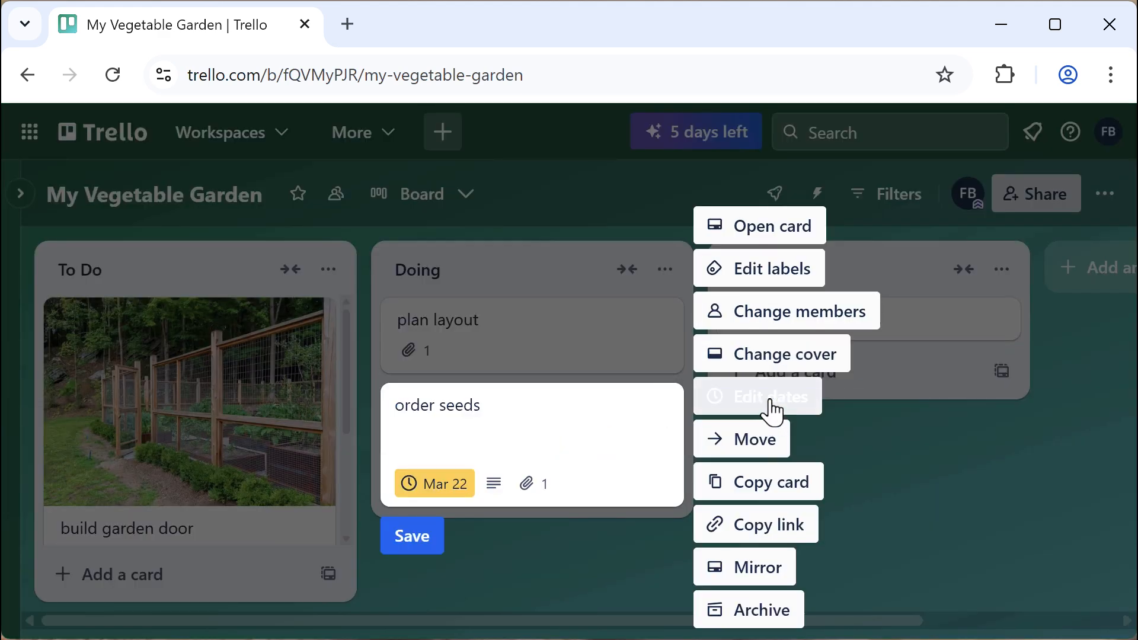
{"action": "scroll", "coordinate": [982, 409], "scroll_direction": "up", "scroll_amount": 4}
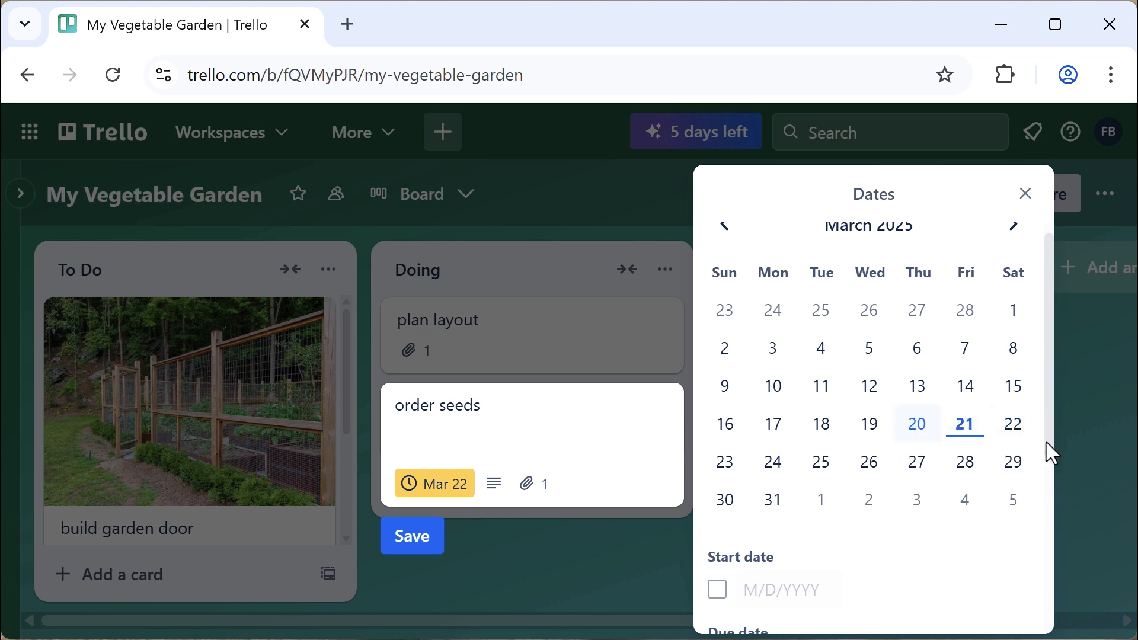
{"action": "scroll", "coordinate": [1049, 536], "scroll_direction": "down", "scroll_amount": 2}
{"action": "scroll", "coordinate": [741, 597], "scroll_direction": "down", "scroll_amount": 5}
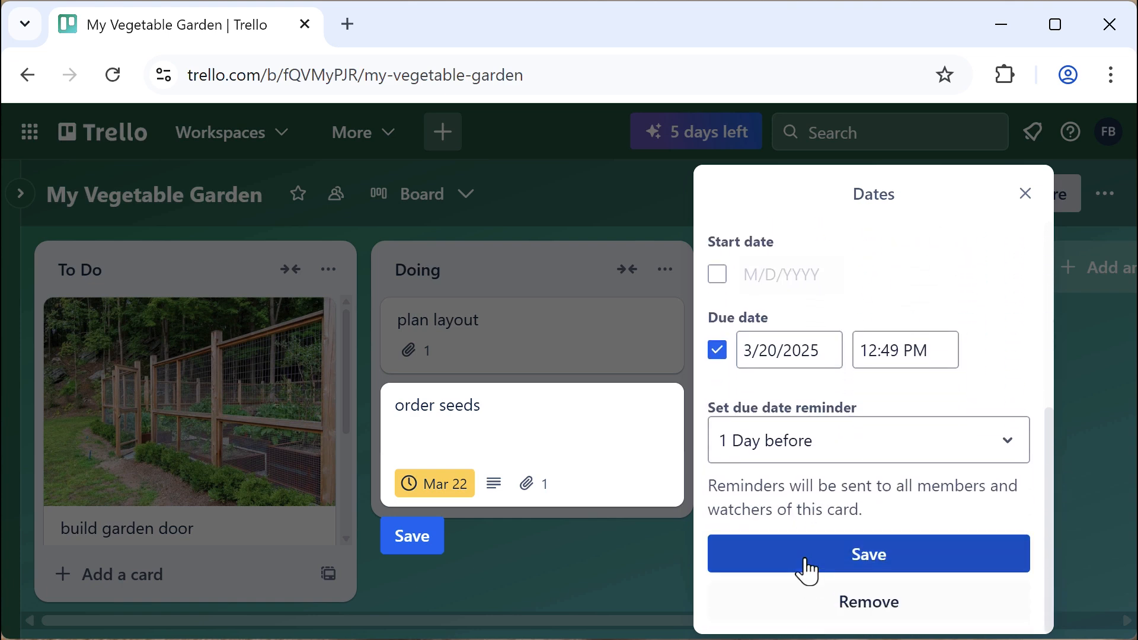
{"action": "left_click", "coordinate": [803, 560]}
{"action": "left_click", "coordinate": [412, 536]}
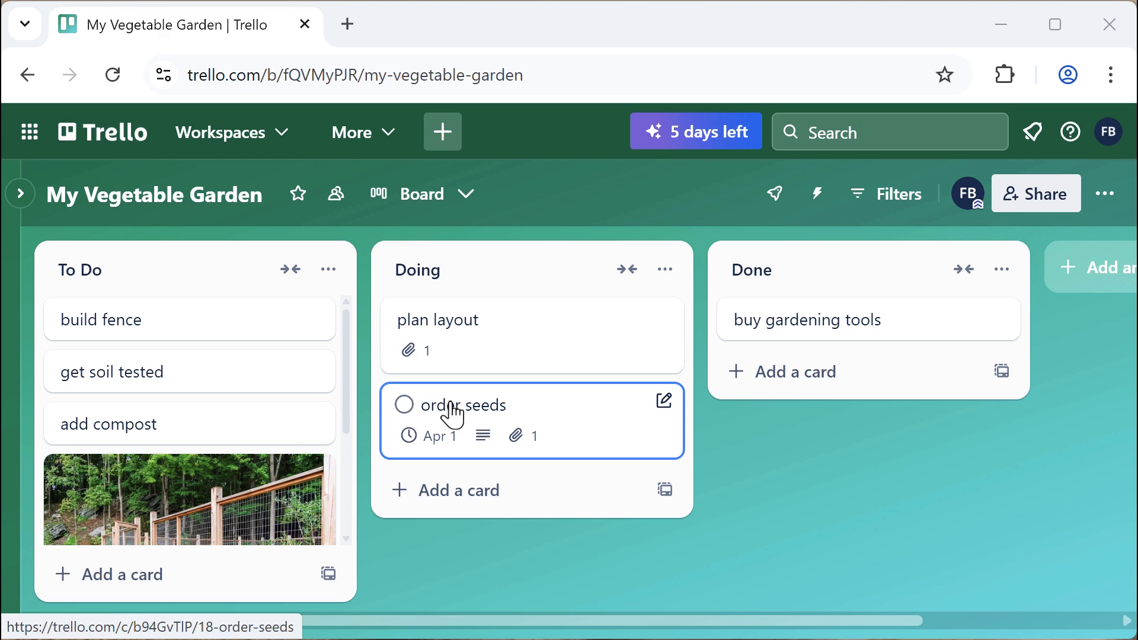
Toggle order seeds complete and back, then mark plan layout complete
{"action": "left_click", "coordinate": [405, 407]}
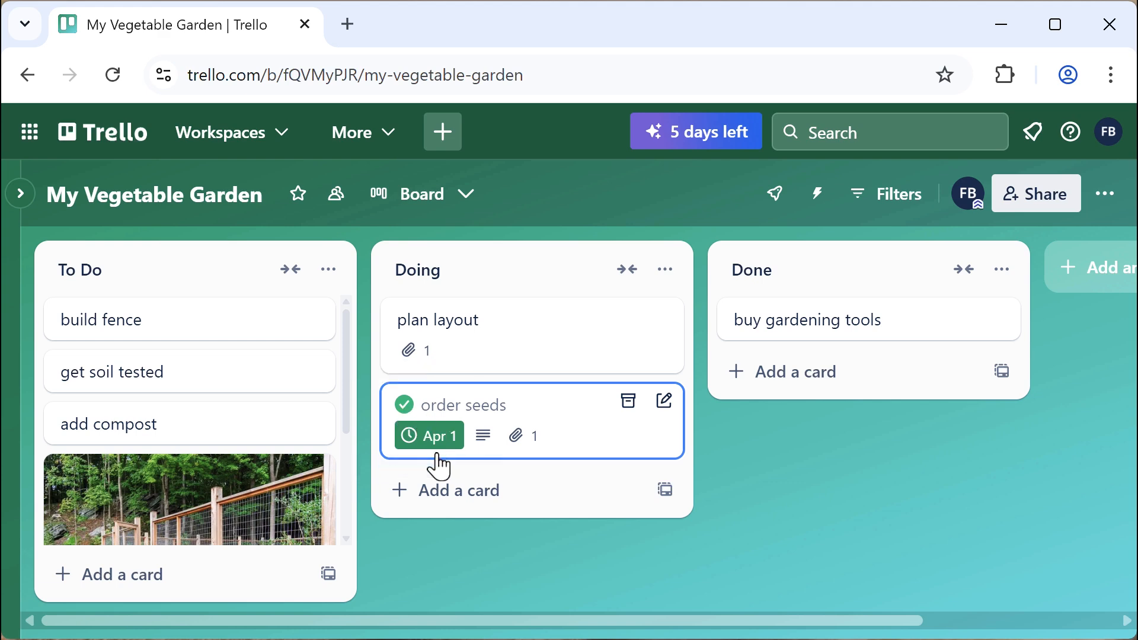
{"action": "left_click", "coordinate": [406, 406]}
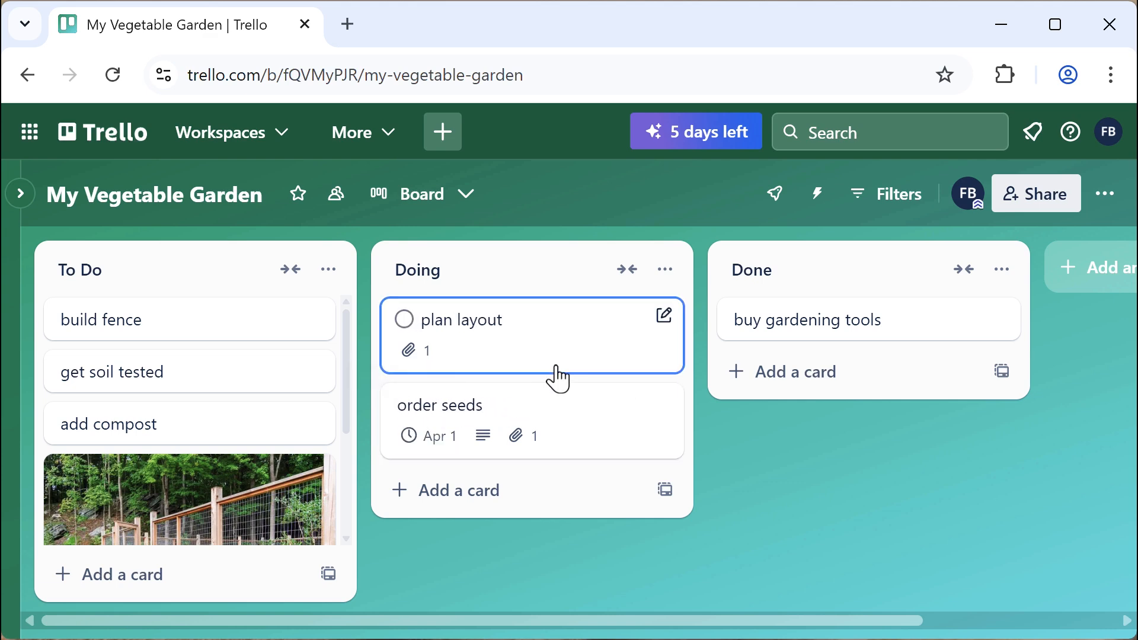
{"action": "left_click", "coordinate": [541, 337]}
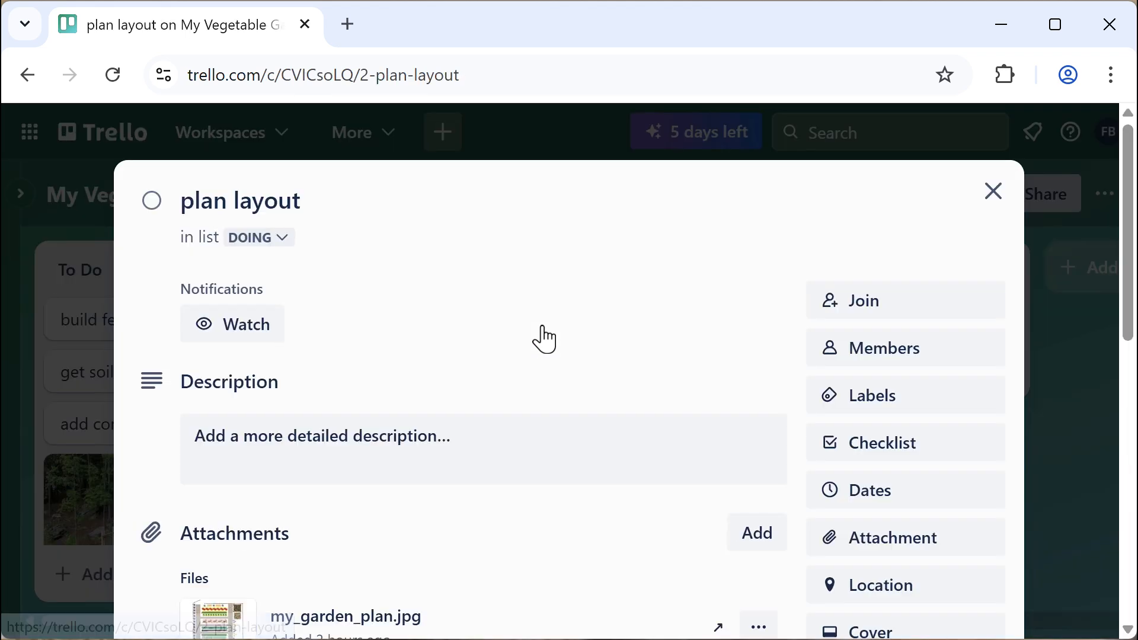
{"action": "left_click", "coordinate": [151, 205]}
{"action": "key", "text": "Escape"}
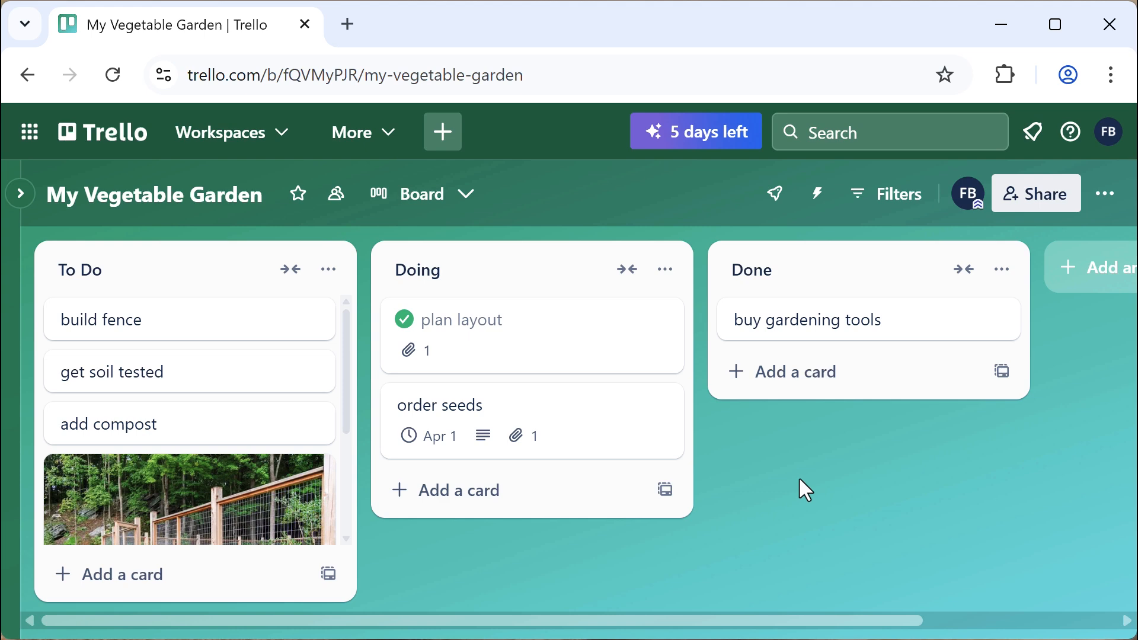
Drag the order seeds card over the Done list
{"action": "left_click_drag", "start_coordinate": [571, 418], "coordinate": [901, 389]}
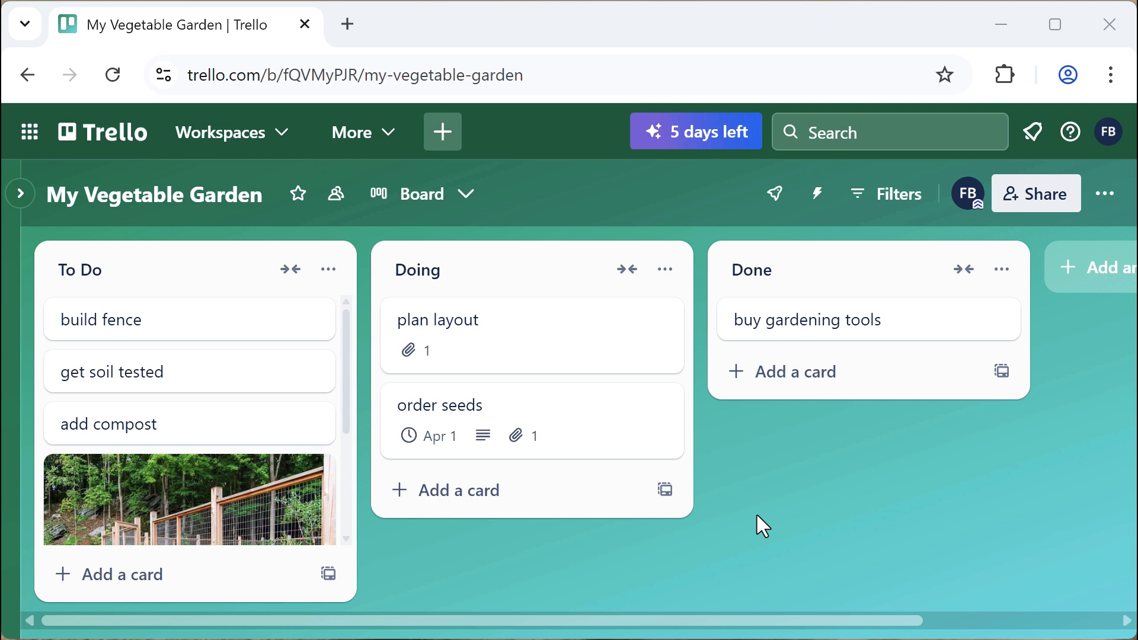
Open the board's labels and name the blue label 'build'
{"action": "left_click", "coordinate": [1105, 194]}
{"action": "scroll", "coordinate": [838, 508], "scroll_direction": "down", "scroll_amount": 2}
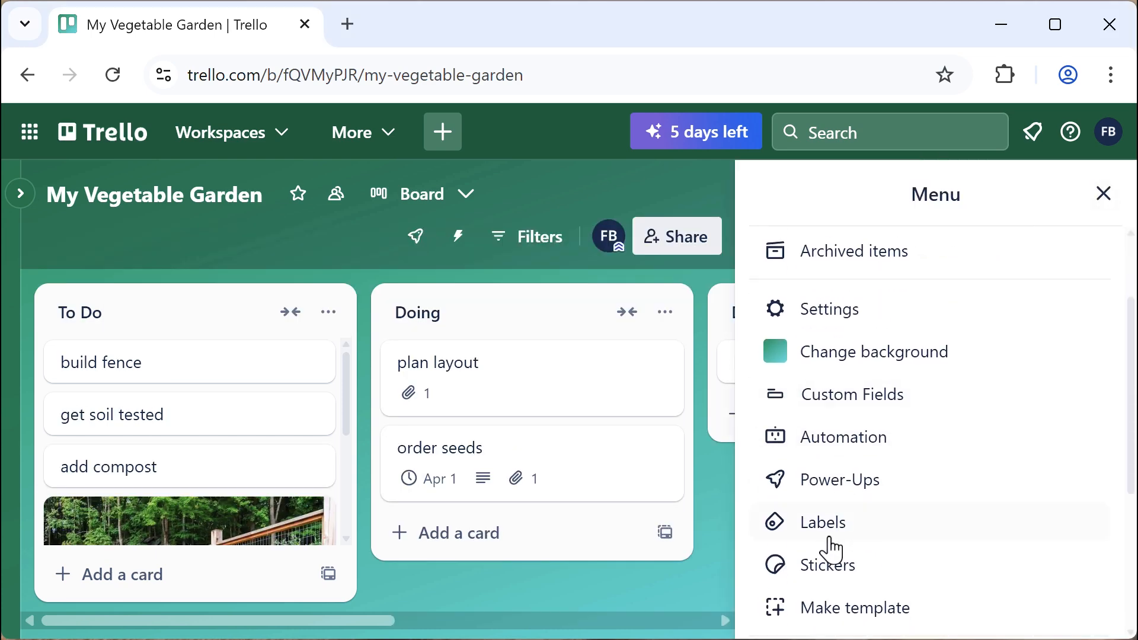
{"action": "left_click", "coordinate": [822, 523]}
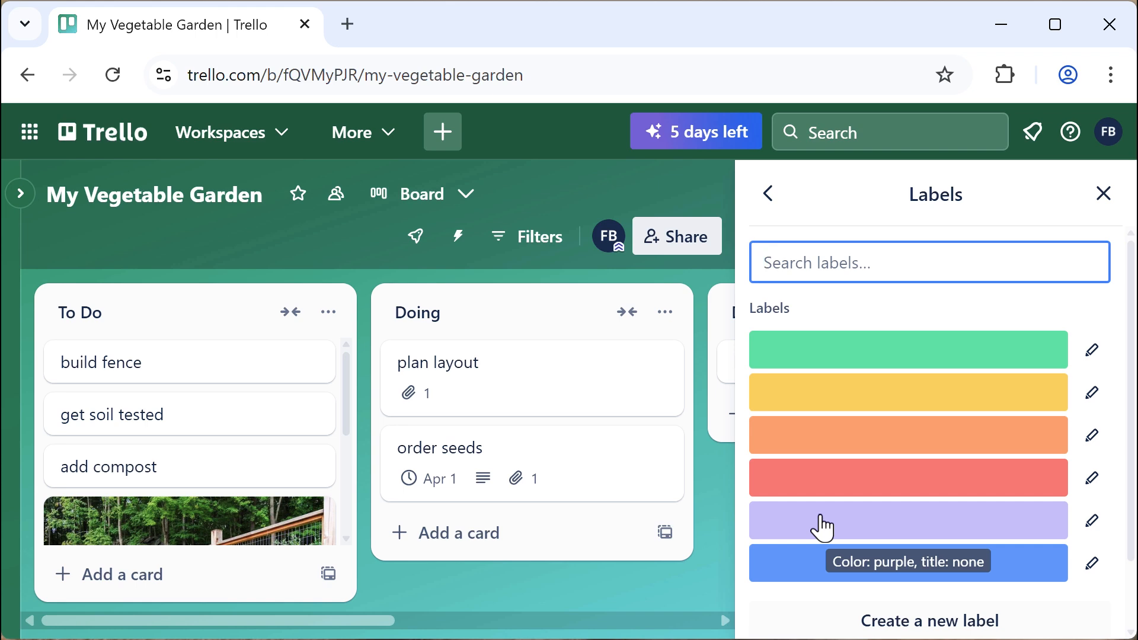
{"action": "left_click", "coordinate": [818, 568]}
{"action": "type", "text": "build"}
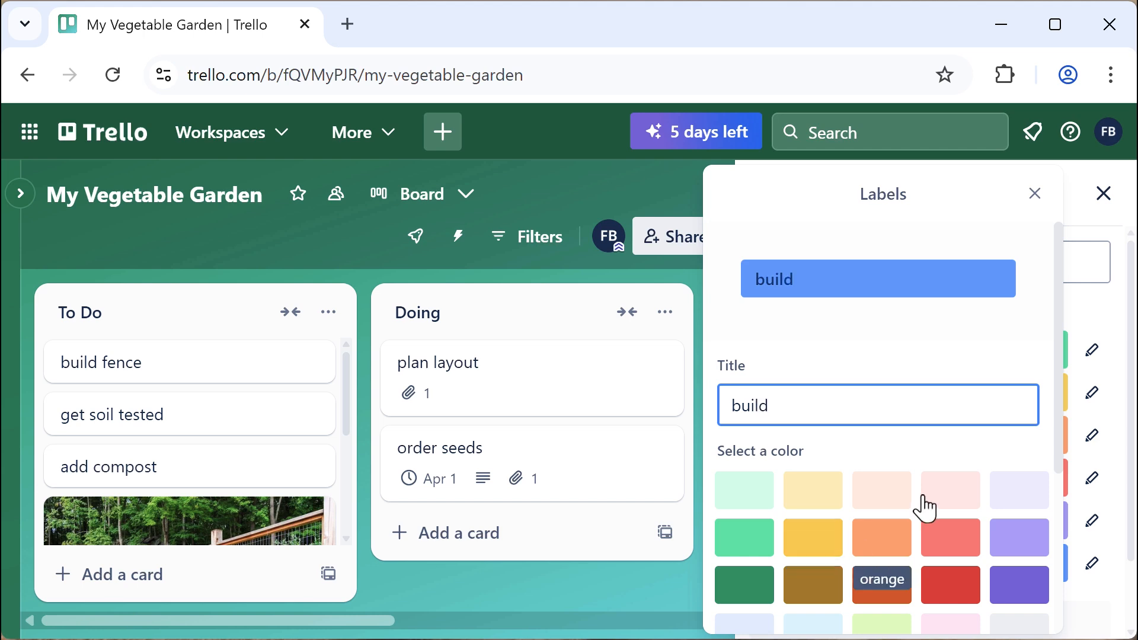
{"action": "scroll", "coordinate": [889, 528], "scroll_direction": "down", "scroll_amount": 5}
{"action": "scroll", "coordinate": [800, 579], "scroll_direction": "down", "scroll_amount": 1}
{"action": "left_click", "coordinate": [766, 605]}
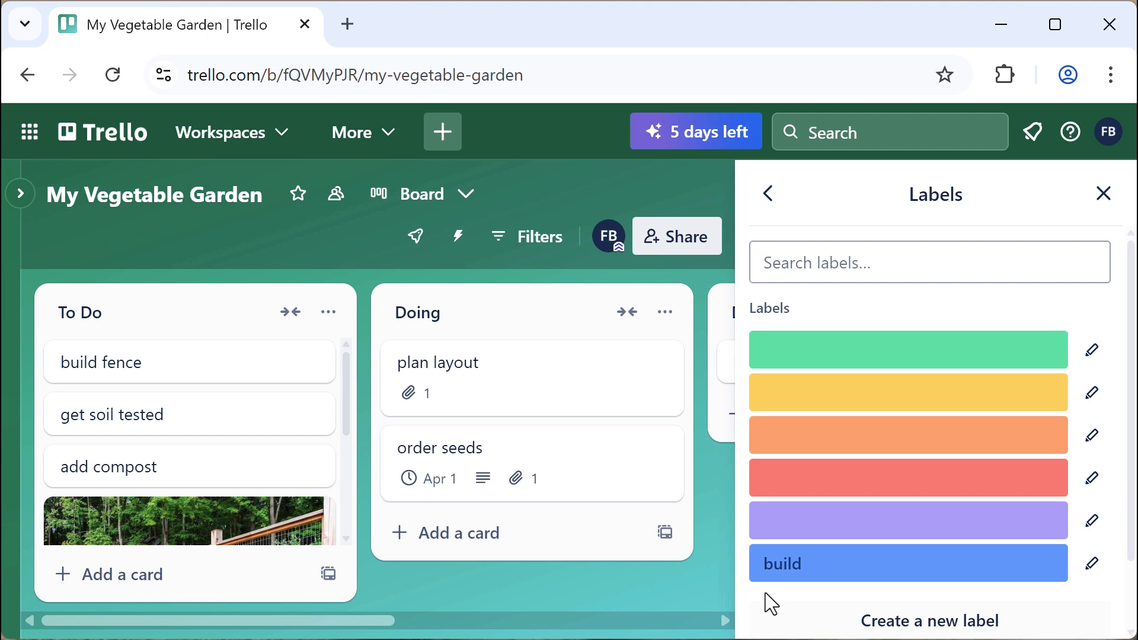
Name the green label 'grow' and the orange label 'harvest'
{"action": "left_click", "coordinate": [800, 356]}
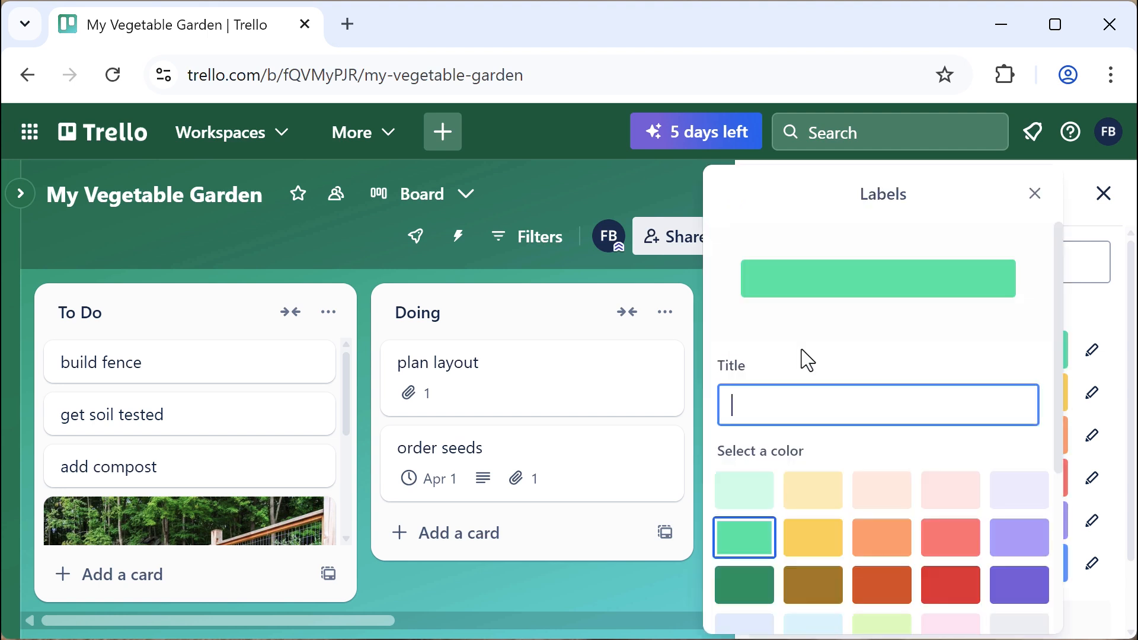
{"action": "type", "text": "grow"}
{"action": "scroll", "coordinate": [860, 341], "scroll_direction": "down", "scroll_amount": 3}
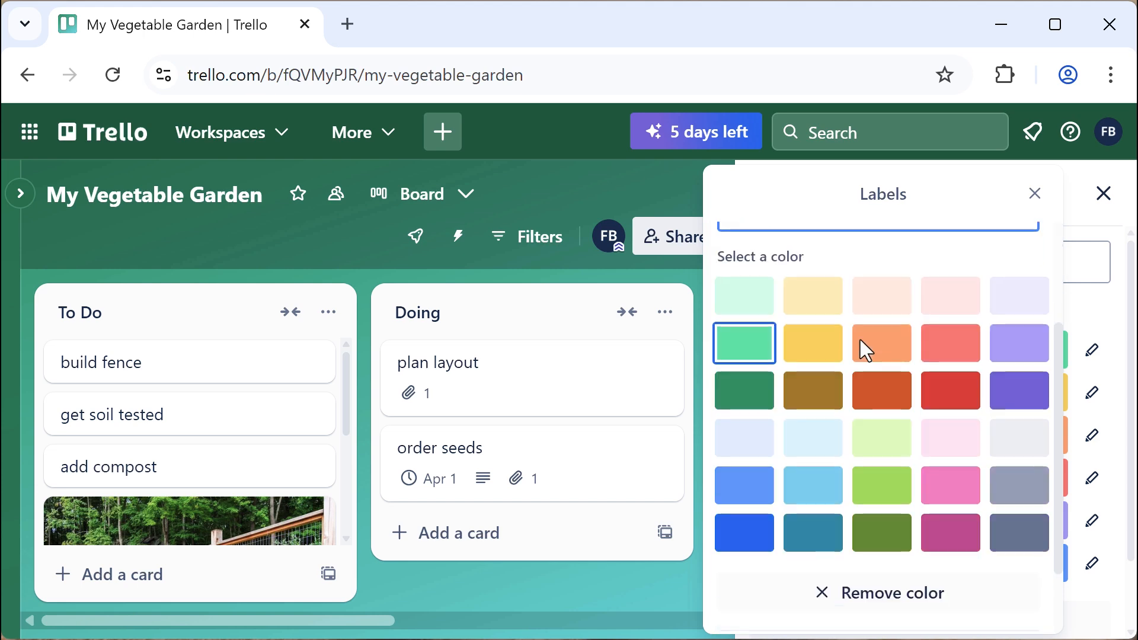
{"action": "scroll", "coordinate": [859, 339], "scroll_direction": "down", "scroll_amount": 2}
{"action": "left_click", "coordinate": [757, 600]}
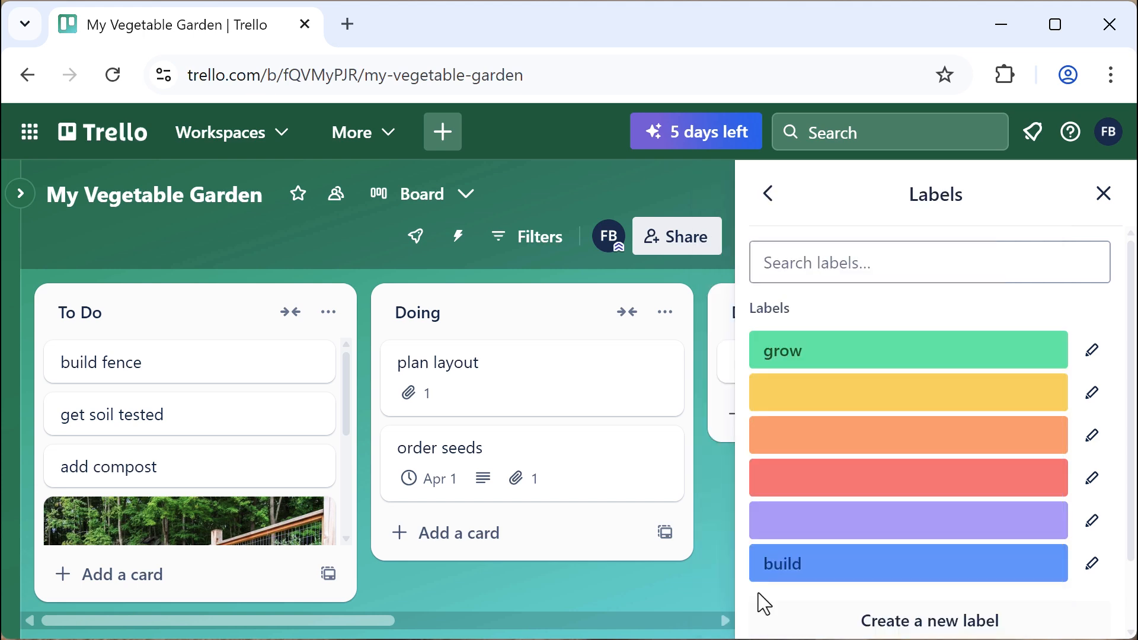
{"action": "left_click", "coordinate": [816, 435]}
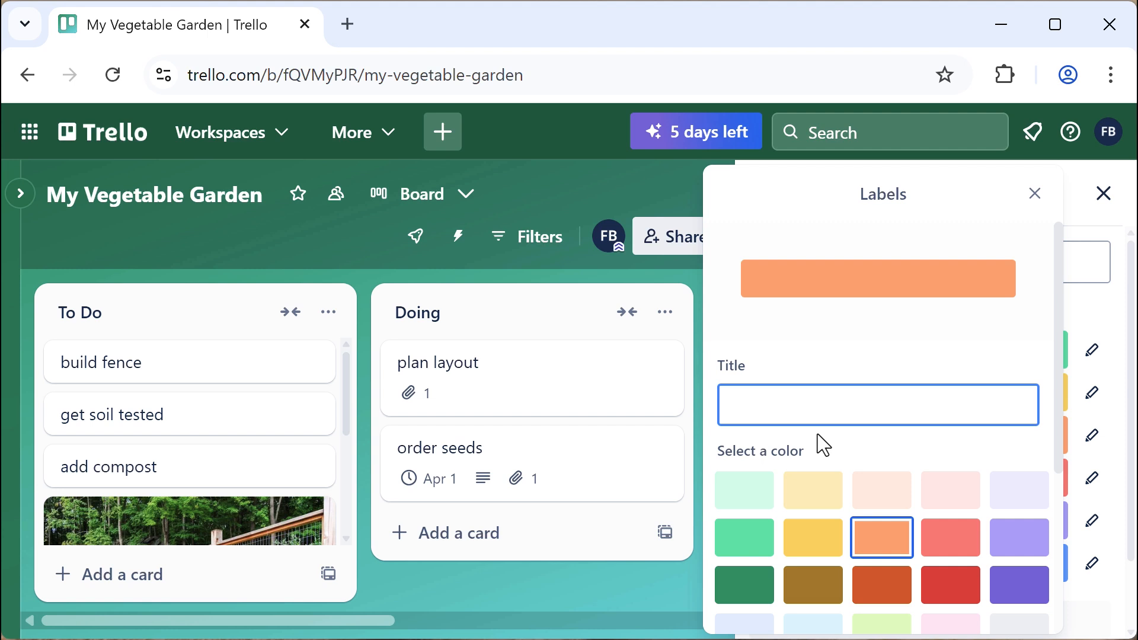
{"action": "type", "text": "harvest"}
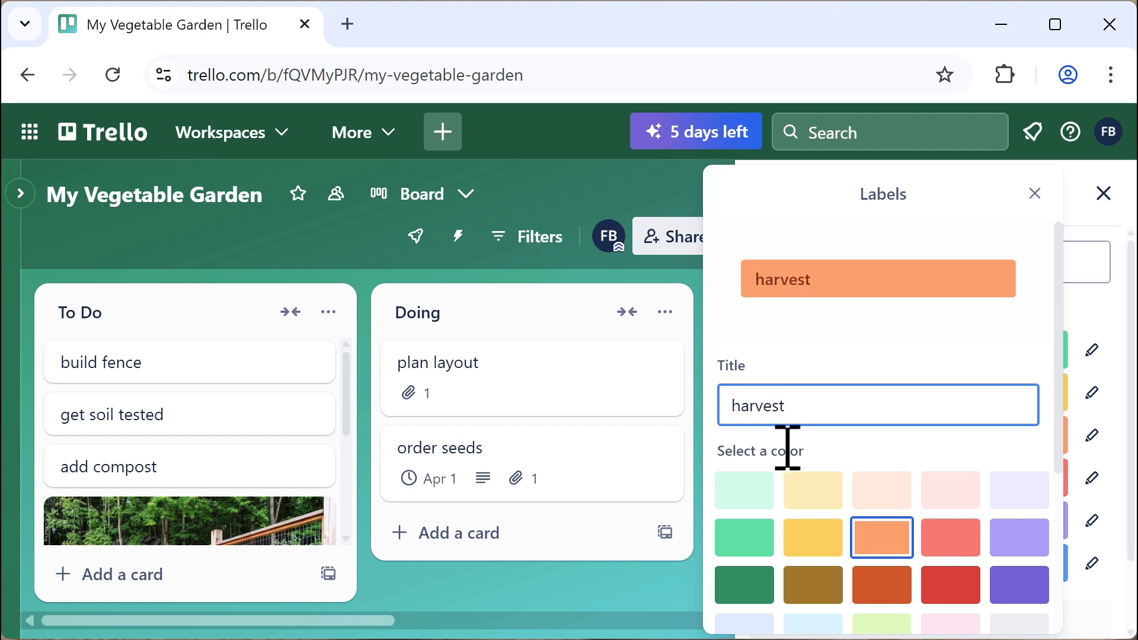
{"action": "left_click_drag", "start_coordinate": [1061, 396], "coordinate": [1050, 558]}
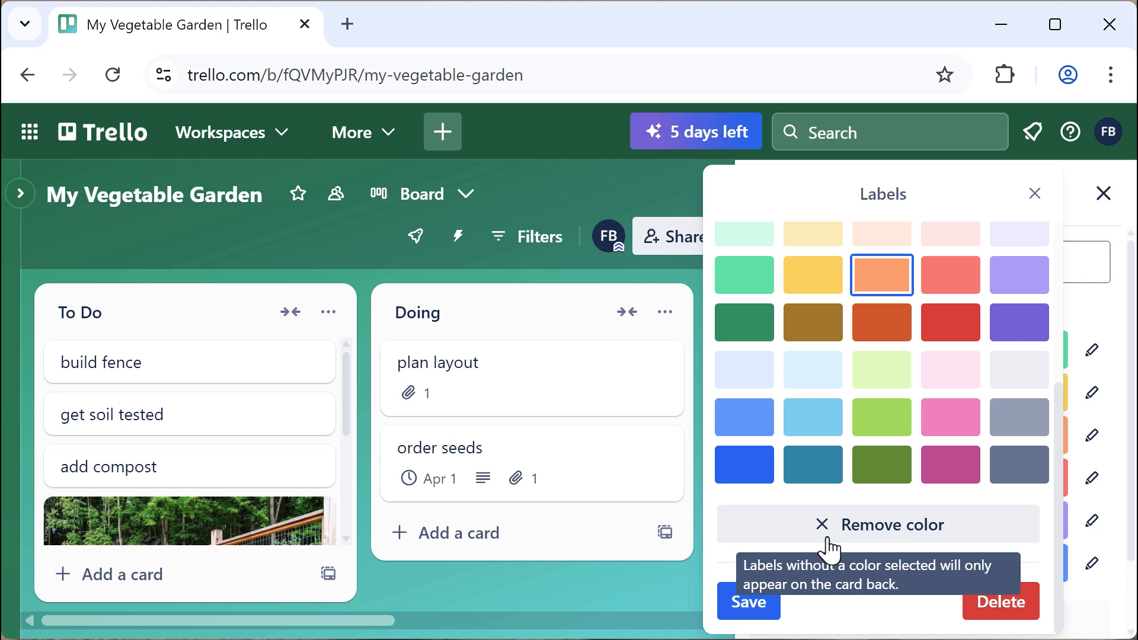
{"action": "left_click", "coordinate": [762, 611]}
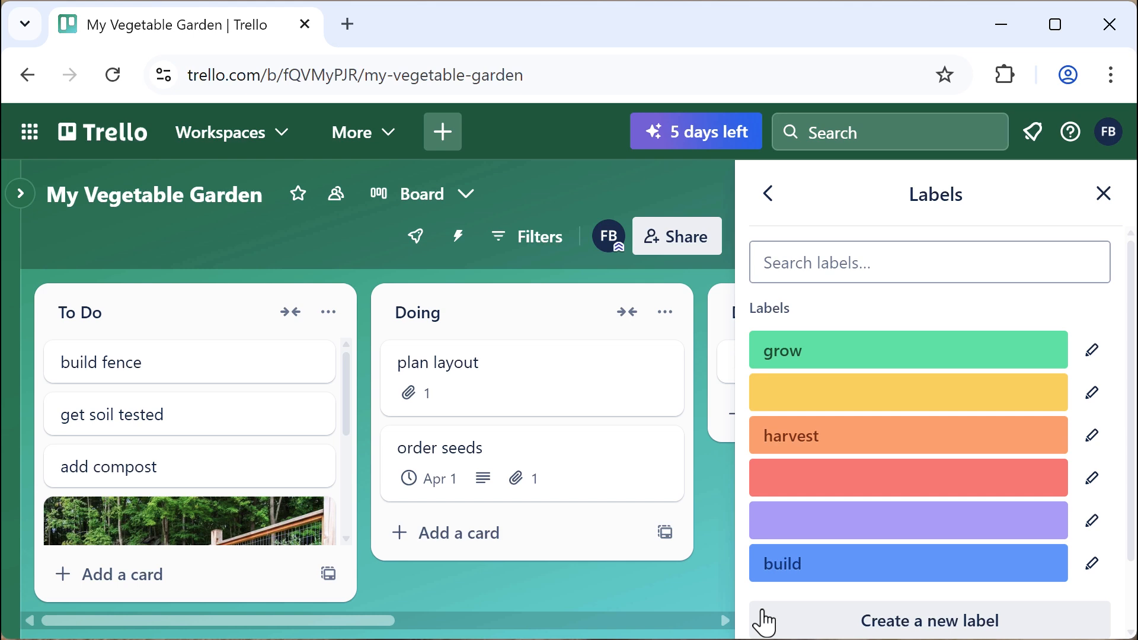
Name the red label 'high', purple 'low' and yellow 'medium'
{"action": "left_click", "coordinate": [797, 483]}
{"action": "type", "text": "h"}
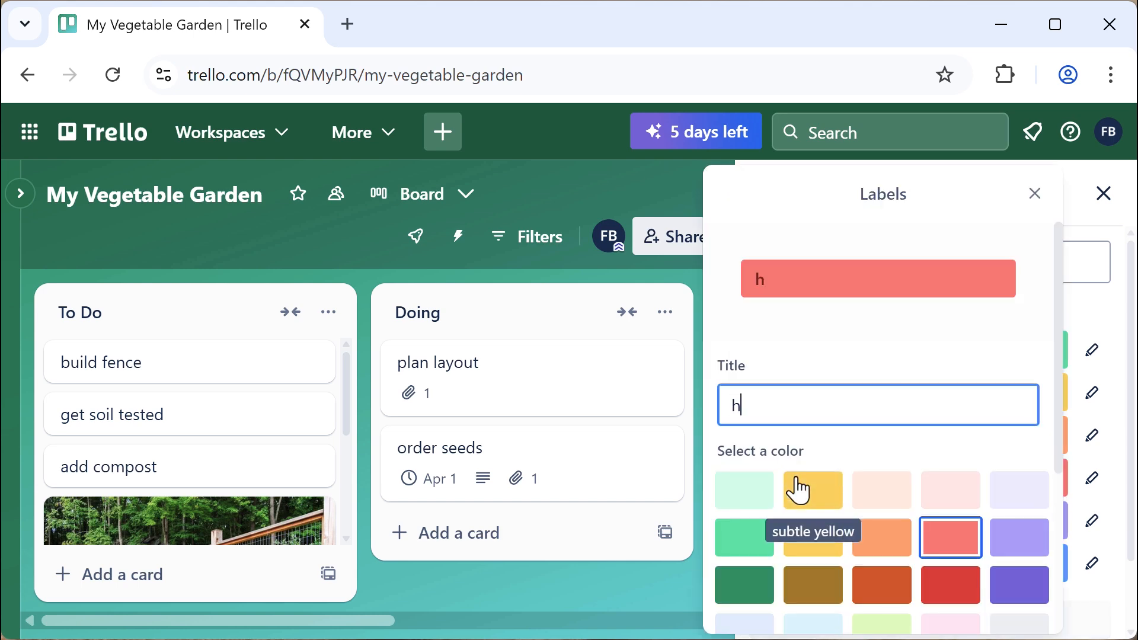
{"action": "type", "text": "igh"}
{"action": "scroll", "coordinate": [812, 456], "scroll_direction": "down", "scroll_amount": 5}
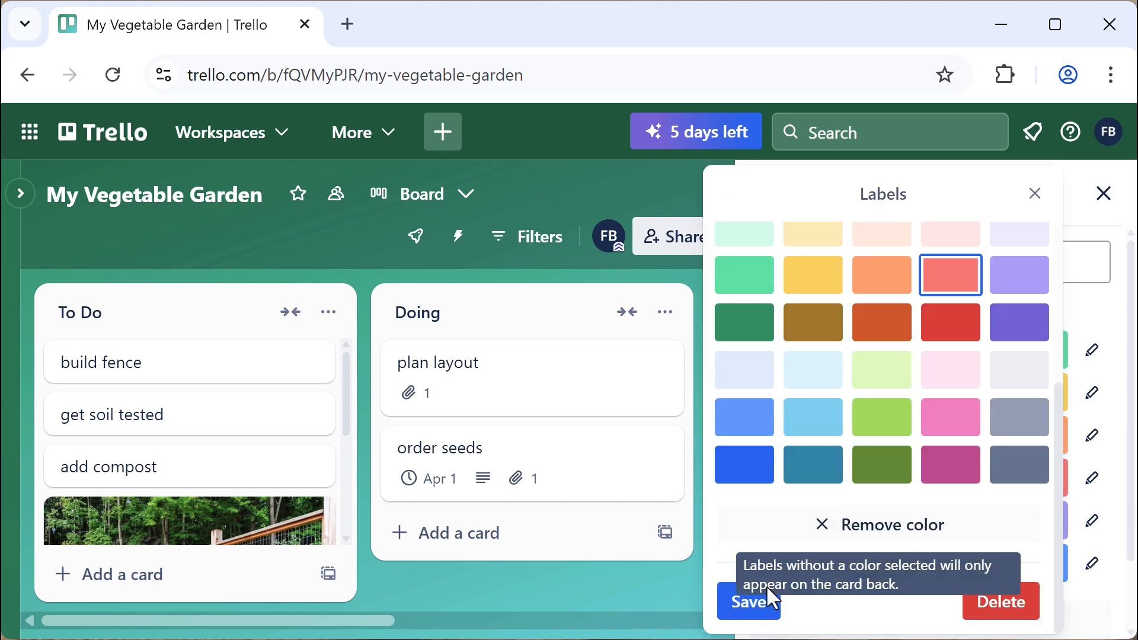
{"action": "left_click", "coordinate": [765, 590]}
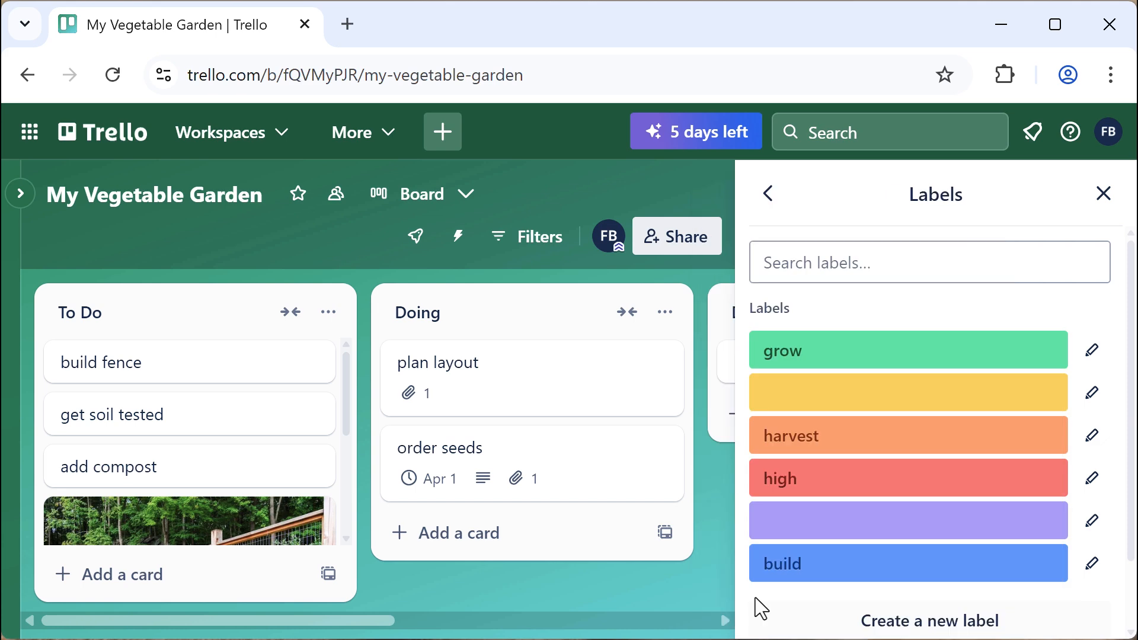
{"action": "left_click", "coordinate": [797, 534]}
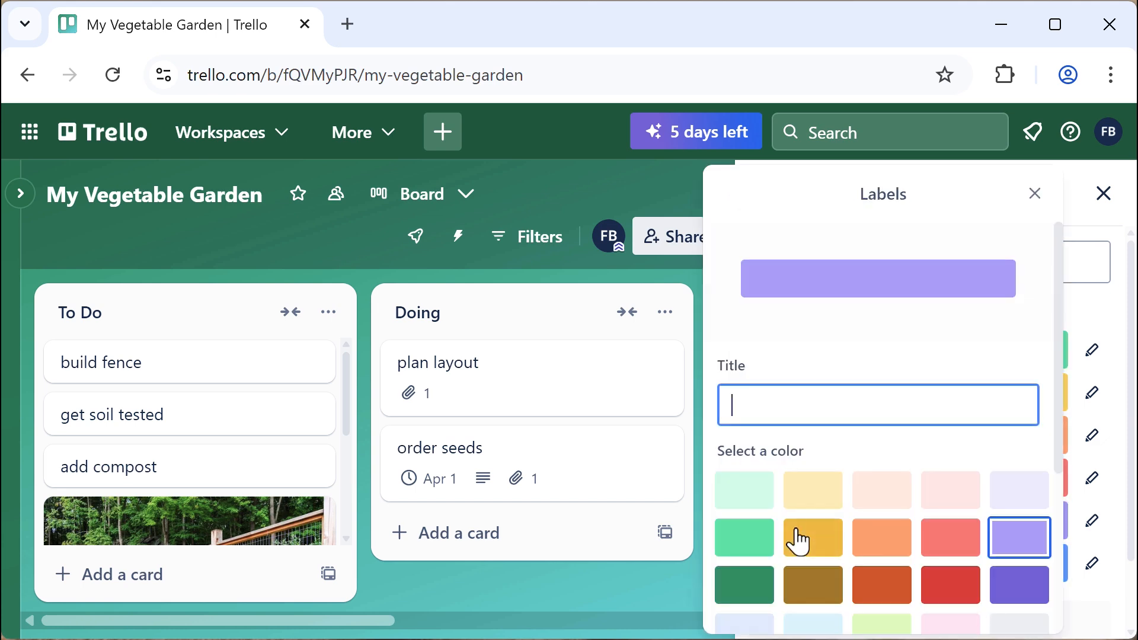
{"action": "type", "text": "low"}
{"action": "scroll", "coordinate": [892, 531], "scroll_direction": "down", "scroll_amount": 4}
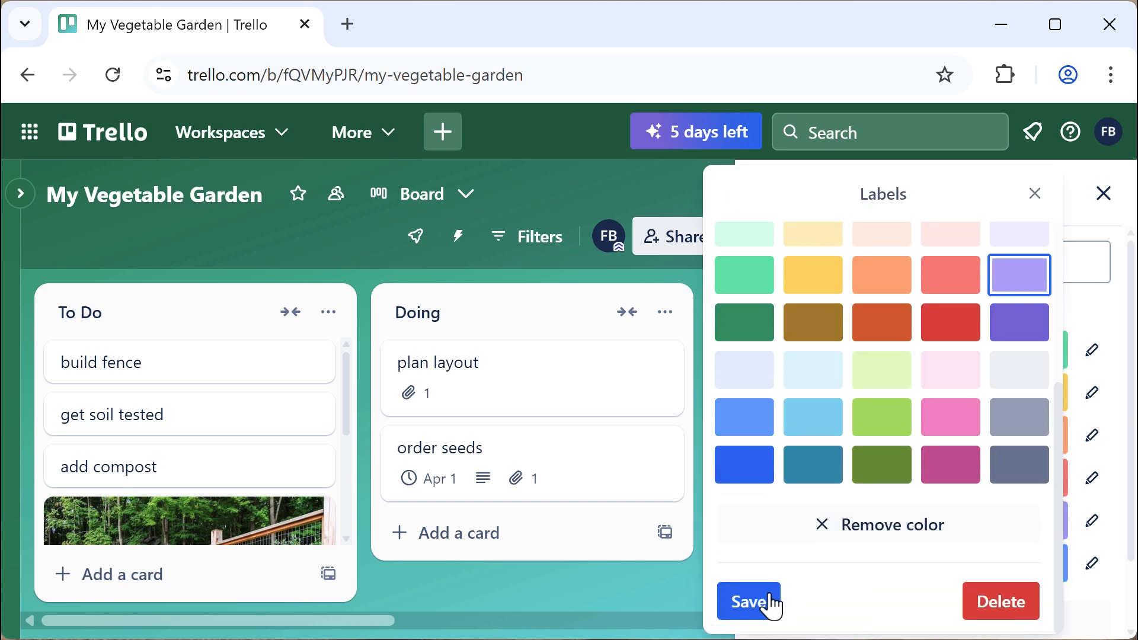
{"action": "left_click", "coordinate": [736, 610]}
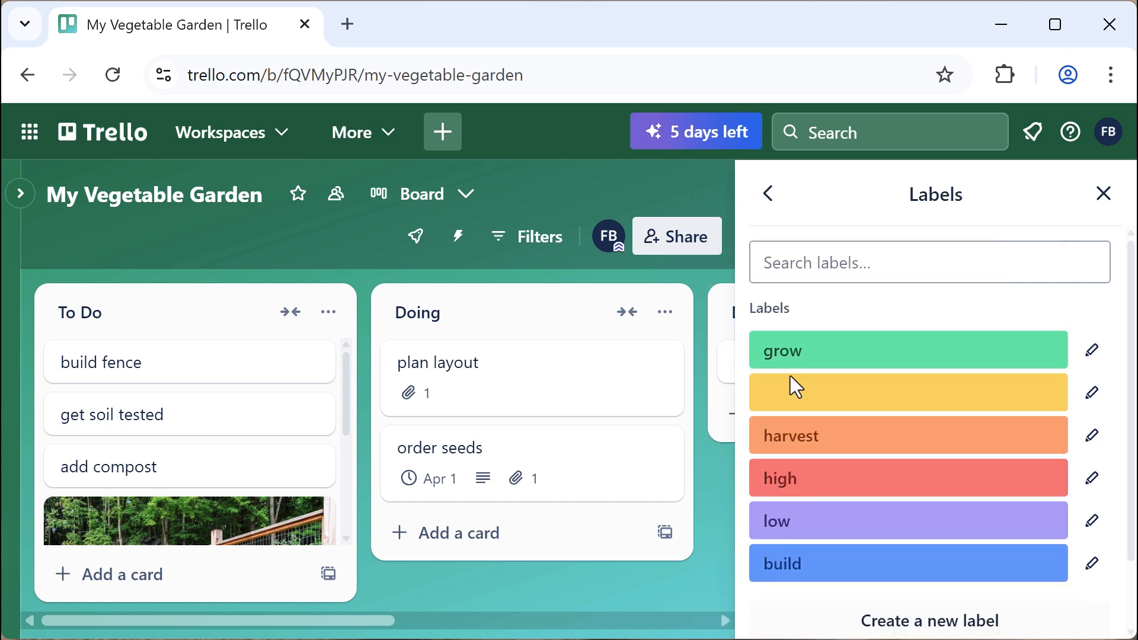
{"action": "left_click", "coordinate": [799, 398]}
{"action": "type", "text": "me"}
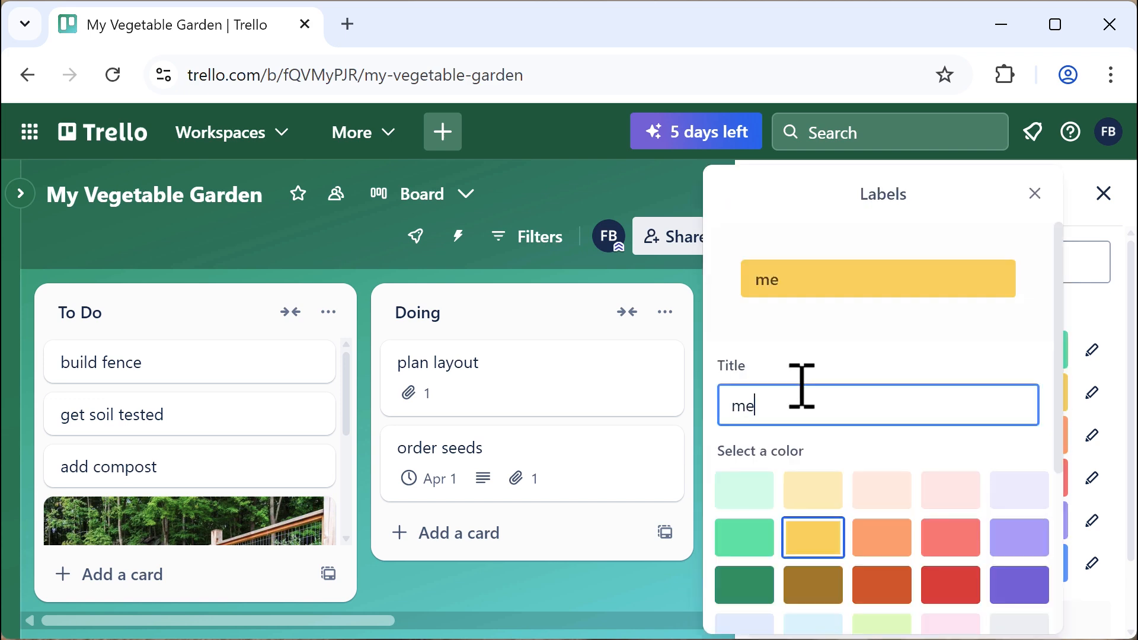
{"action": "type", "text": "dium"}
{"action": "scroll", "coordinate": [774, 573], "scroll_direction": "down", "scroll_amount": 4}
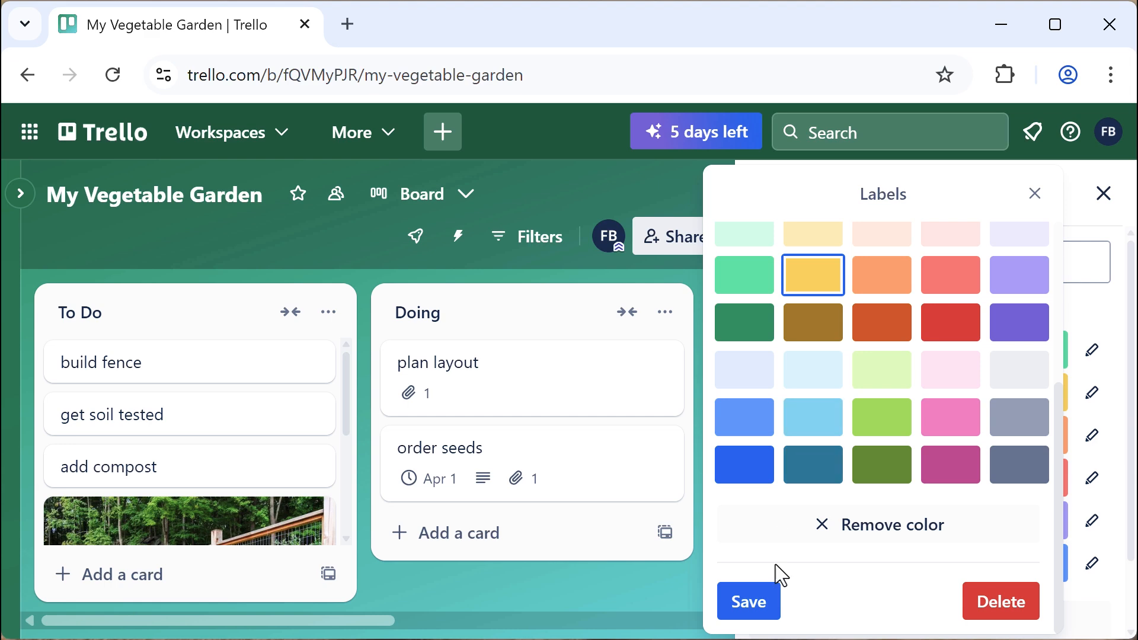
{"action": "left_click", "coordinate": [746, 599]}
{"action": "scroll", "coordinate": [870, 570], "scroll_direction": "down", "scroll_amount": 2}
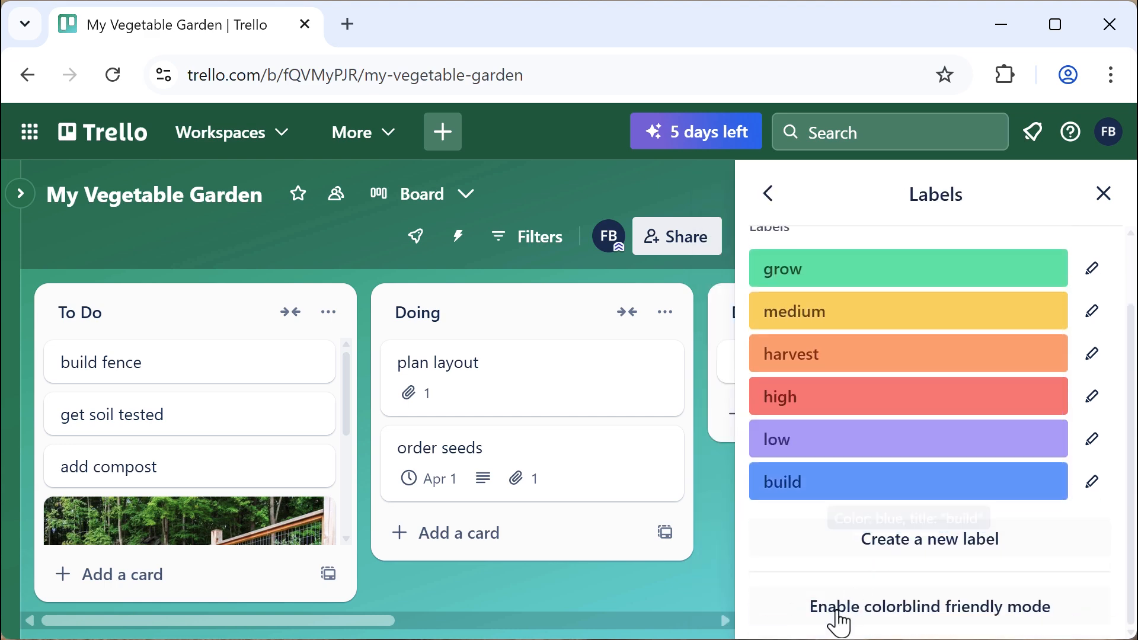
Apply the build and high labels to the plan layout card
{"action": "left_click", "coordinate": [1105, 193]}
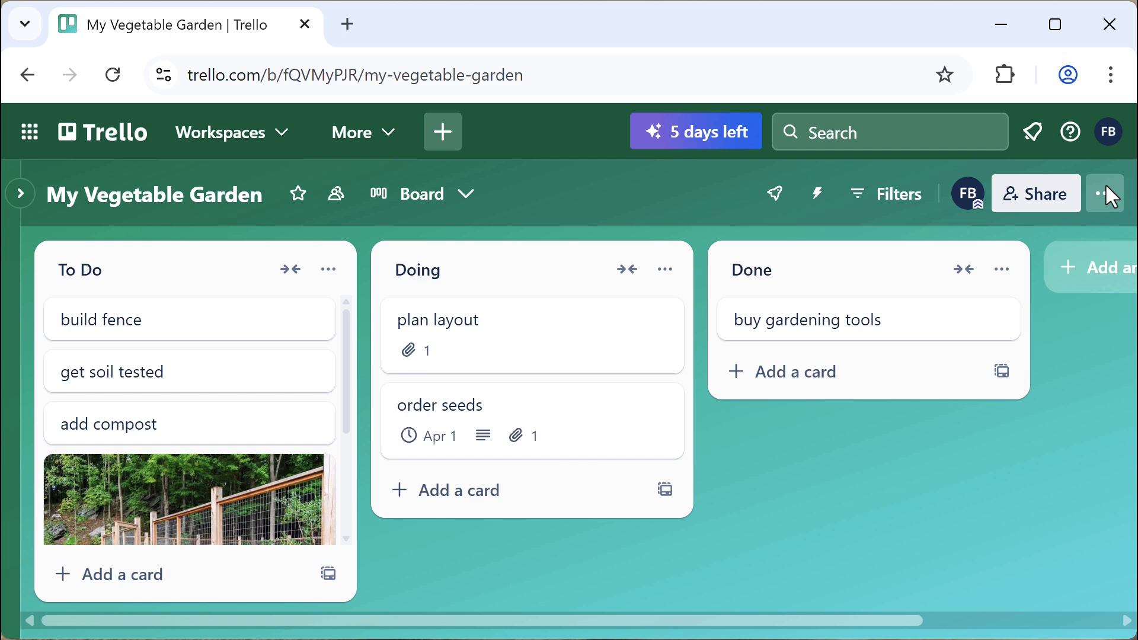
{"action": "left_click", "coordinate": [519, 349]}
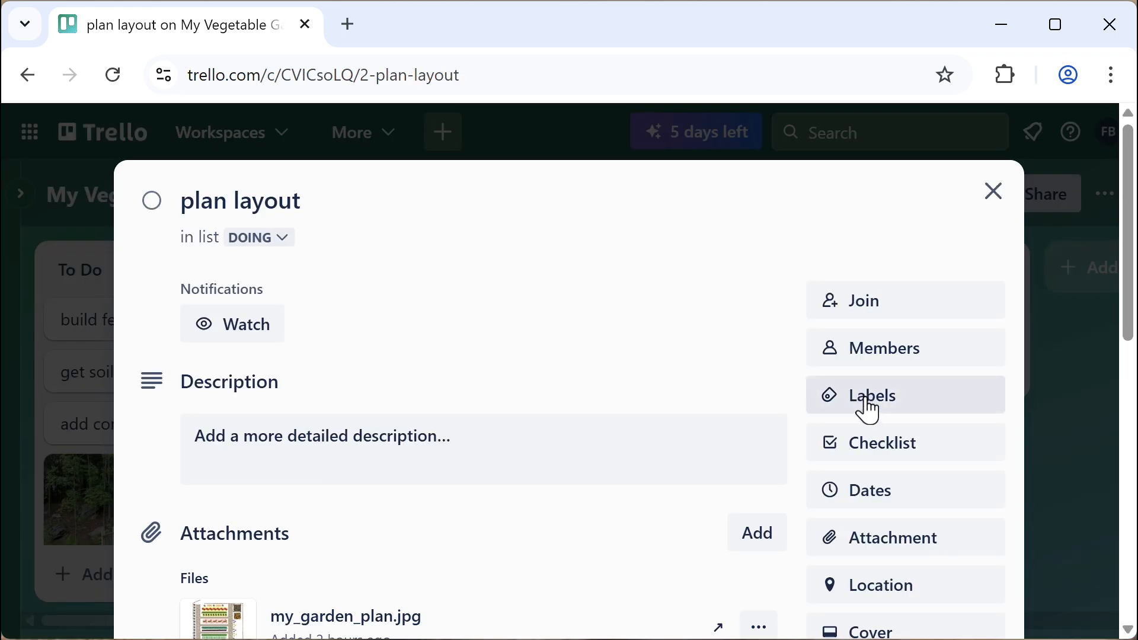
{"action": "left_click", "coordinate": [870, 410]}
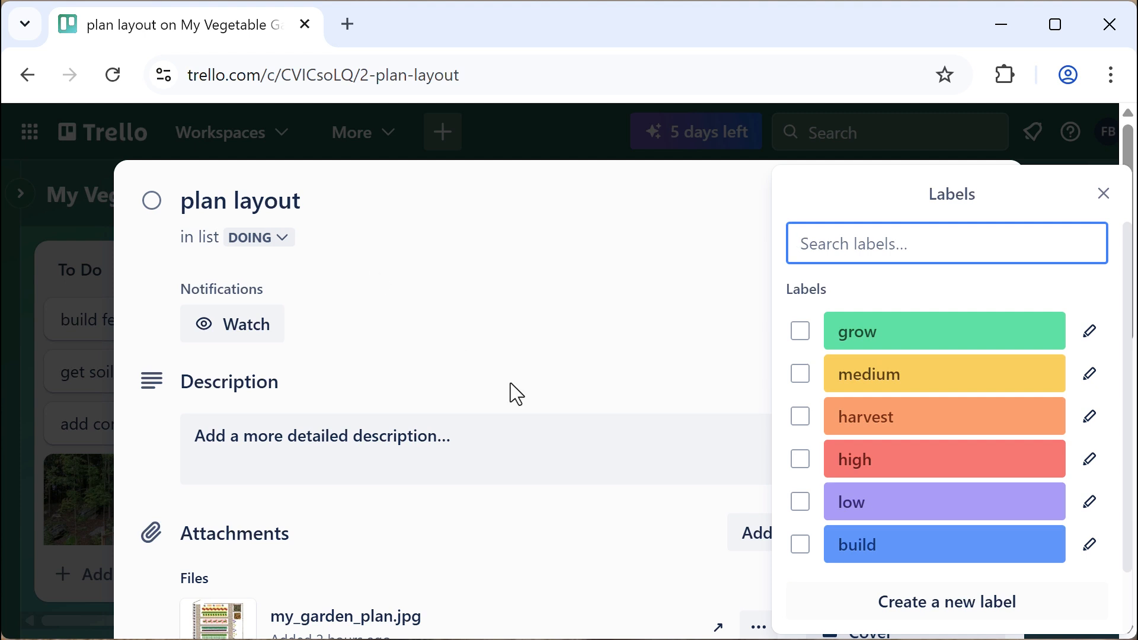
{"action": "left_click", "coordinate": [801, 551]}
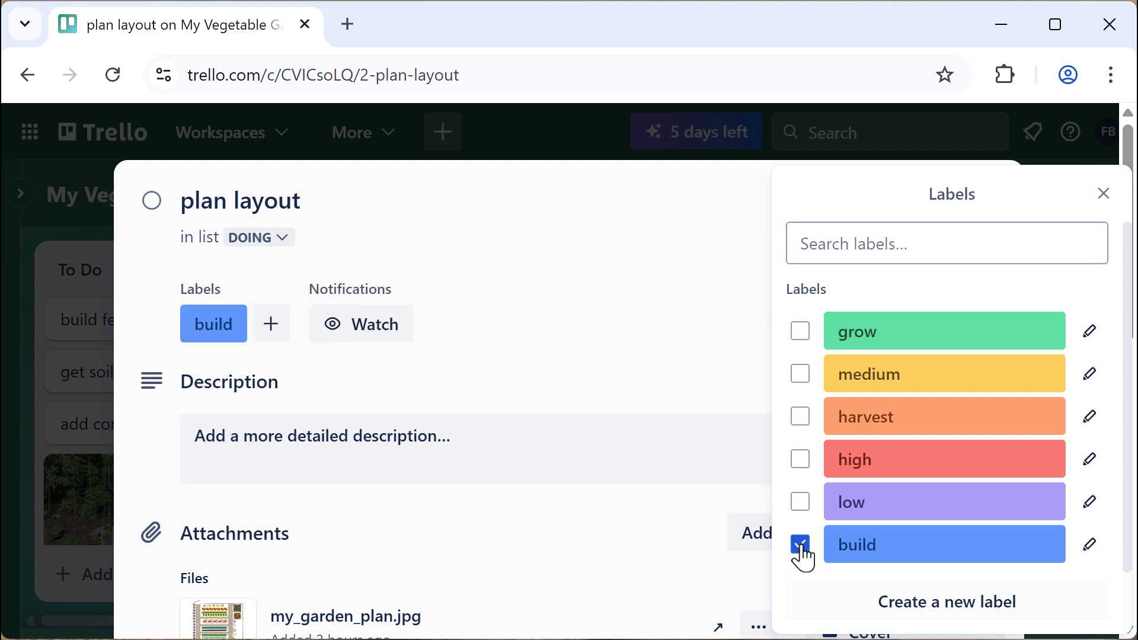
{"action": "left_click", "coordinate": [802, 468]}
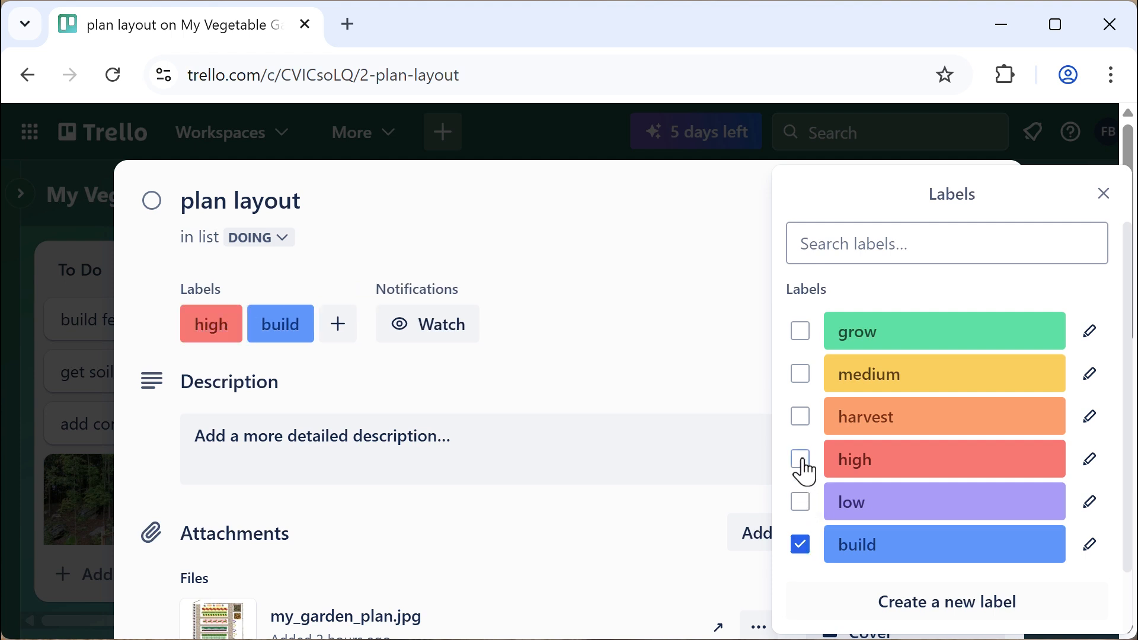
{"action": "left_click", "coordinate": [1105, 196]}
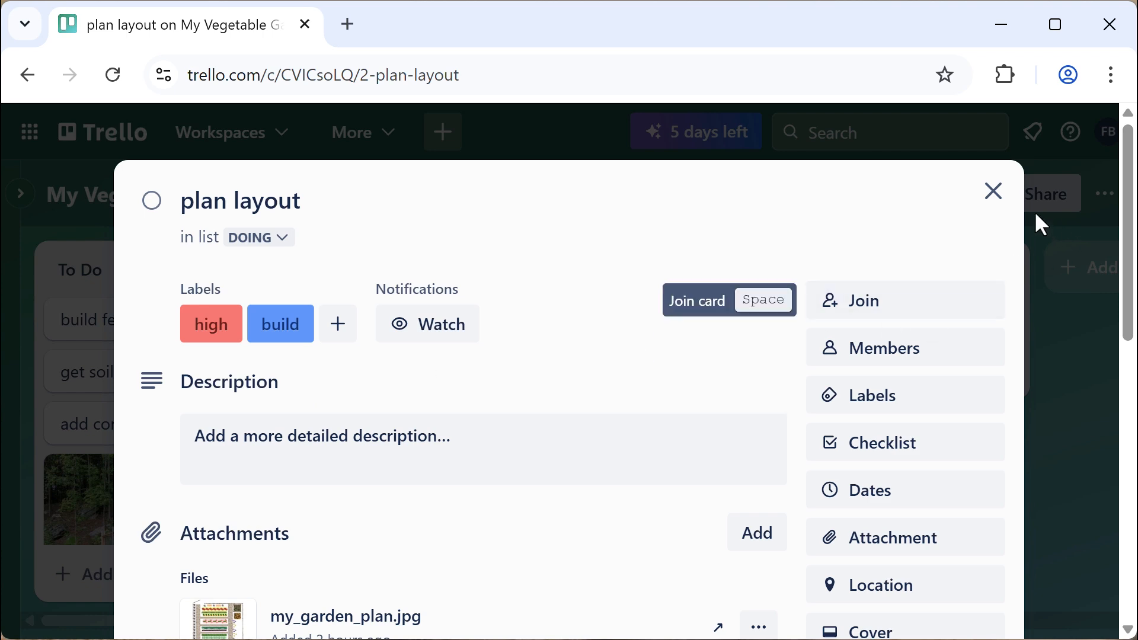
{"action": "left_click", "coordinate": [995, 200]}
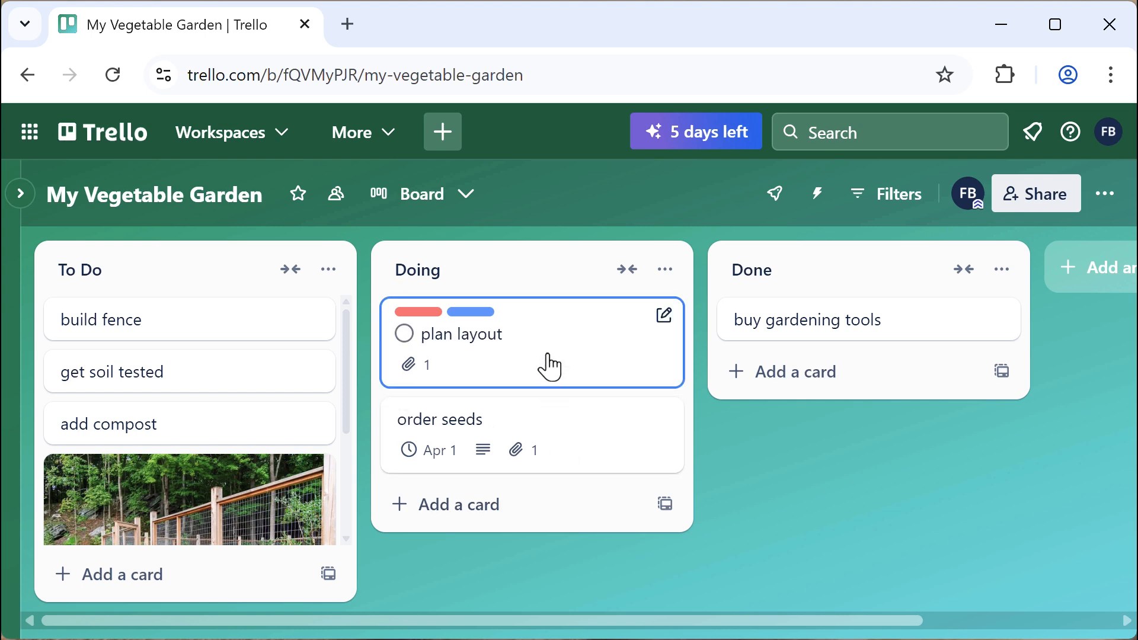
Swap plan layout's high label for the medium label via quick edit
{"action": "left_click", "coordinate": [664, 315]}
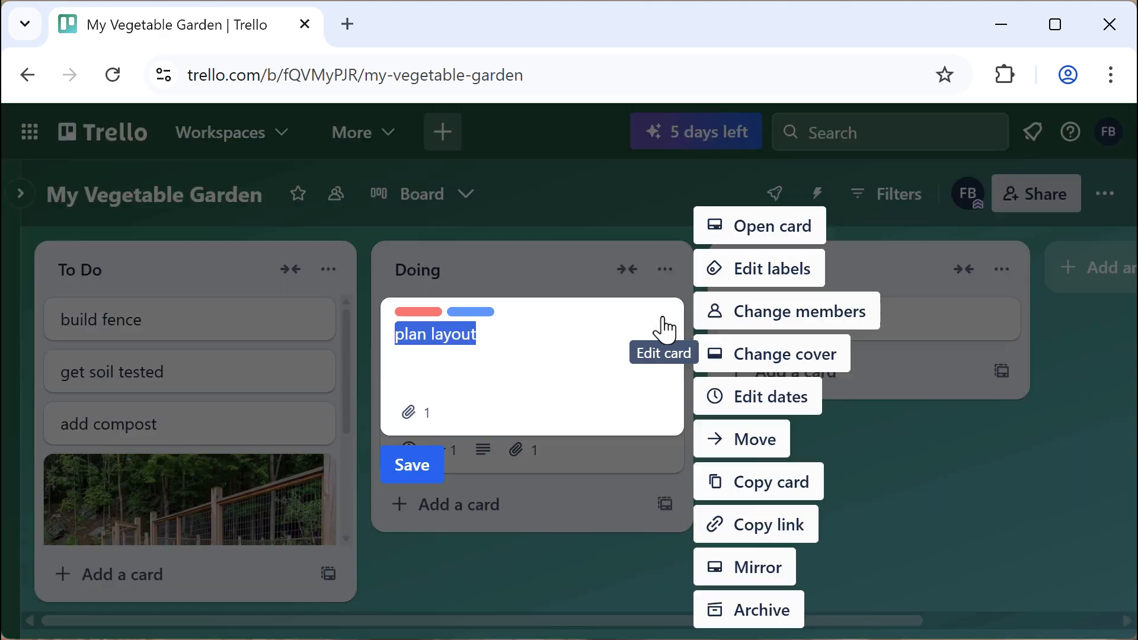
{"action": "left_click", "coordinate": [764, 282]}
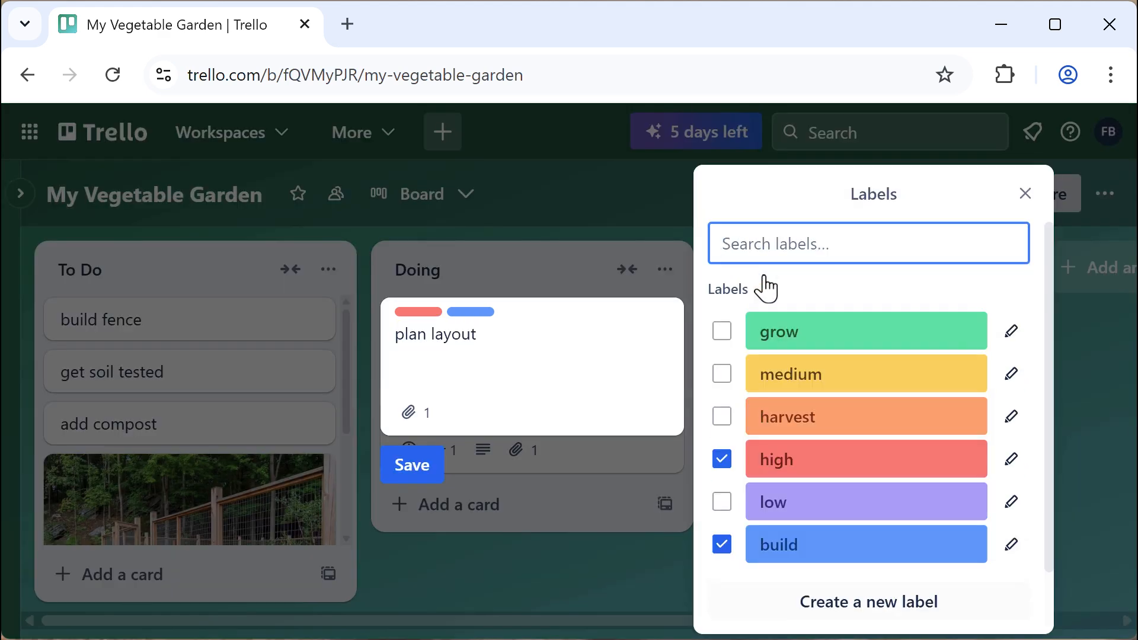
{"action": "left_click", "coordinate": [722, 462]}
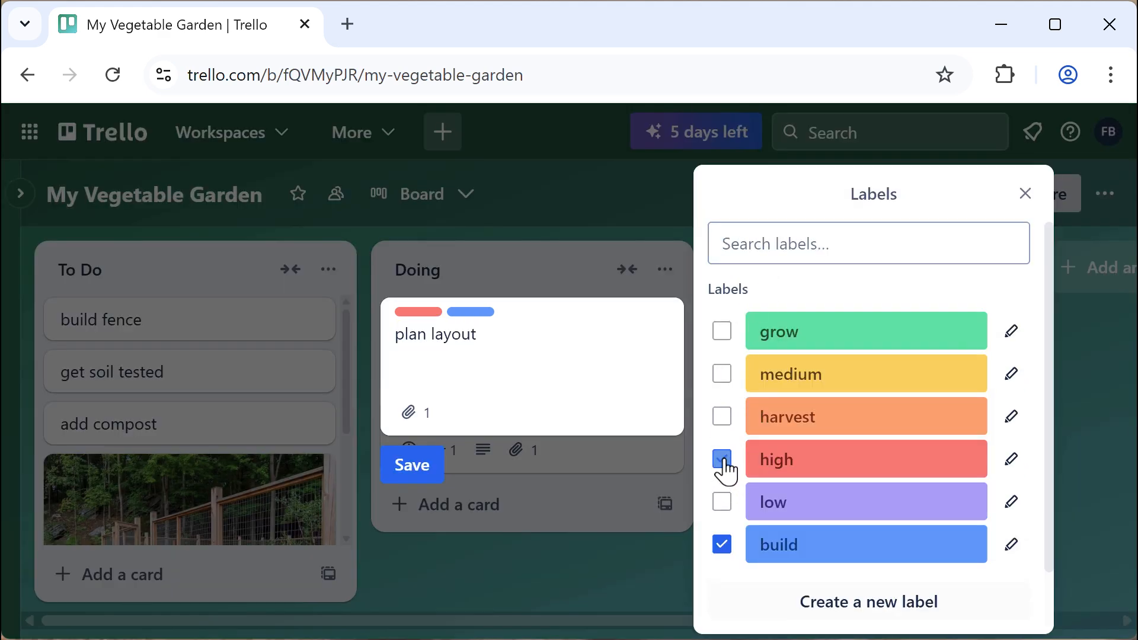
{"action": "left_click", "coordinate": [722, 380]}
{"action": "scroll", "coordinate": [1038, 465], "scroll_direction": "down", "scroll_amount": 2}
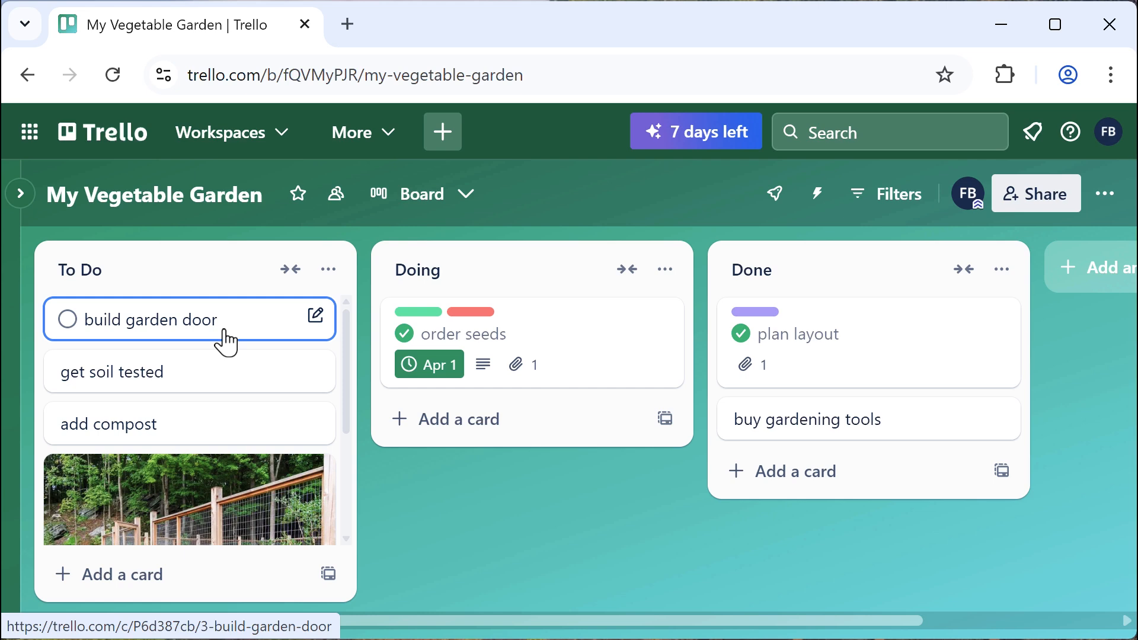
Add a checklist to build garden door with first item 'research designs'
{"action": "left_click", "coordinate": [225, 342]}
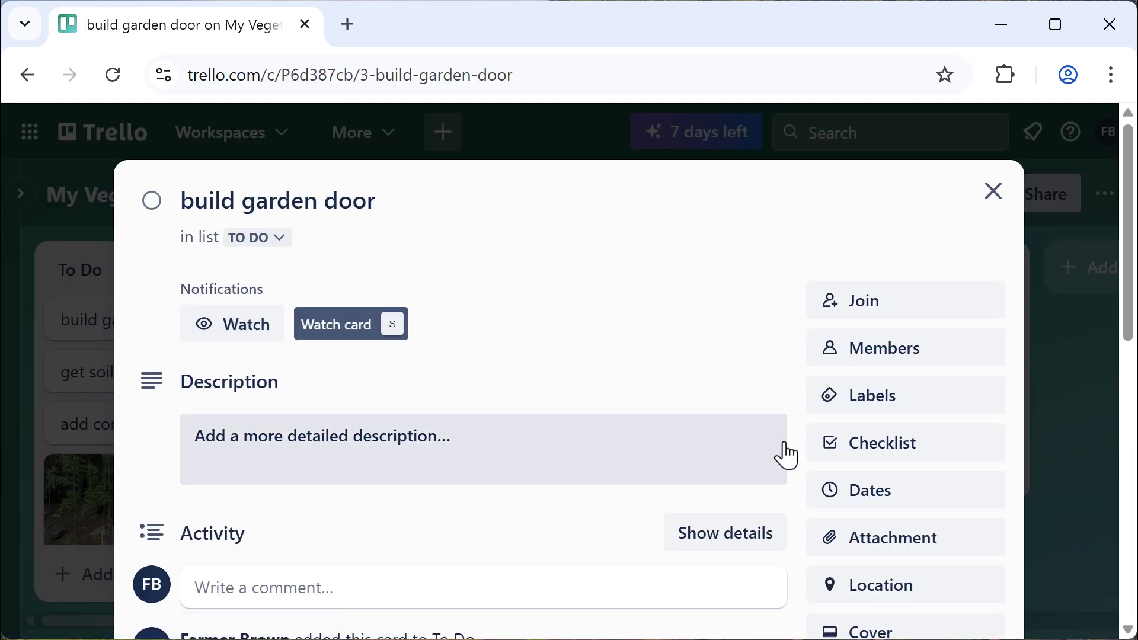
{"action": "left_click", "coordinate": [875, 455]}
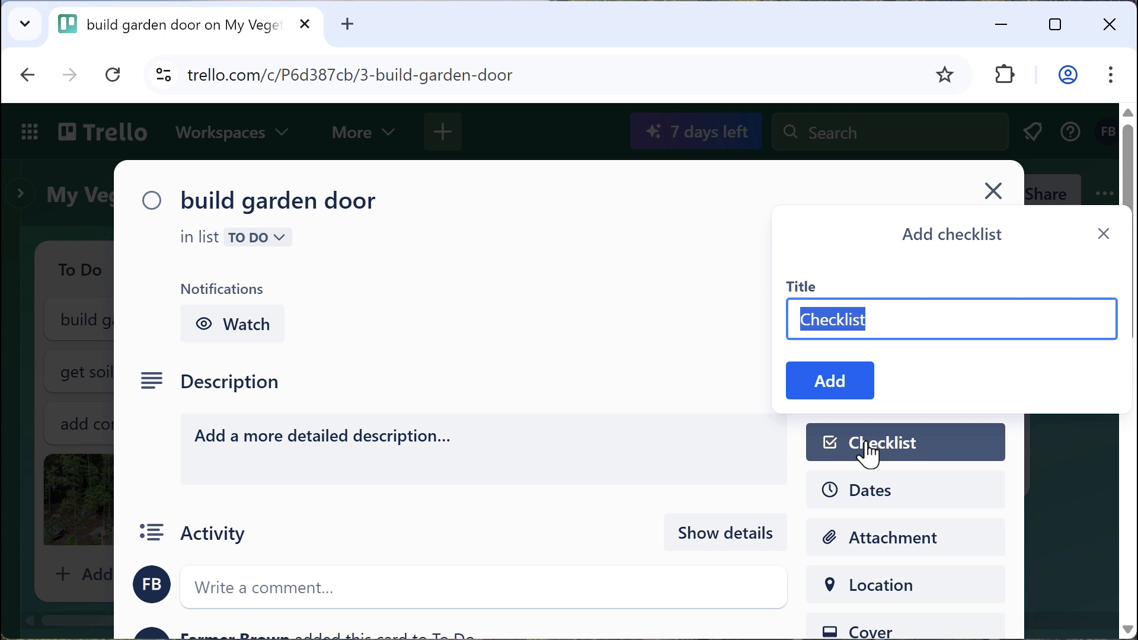
{"action": "left_click", "coordinate": [835, 382]}
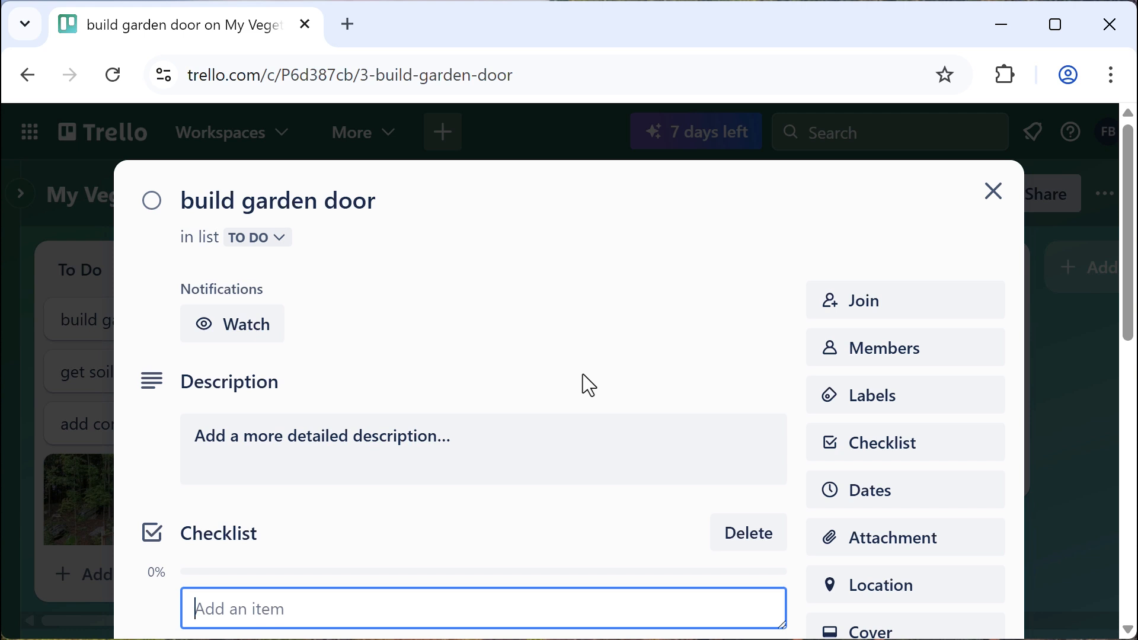
{"action": "type", "text": "research designs"}
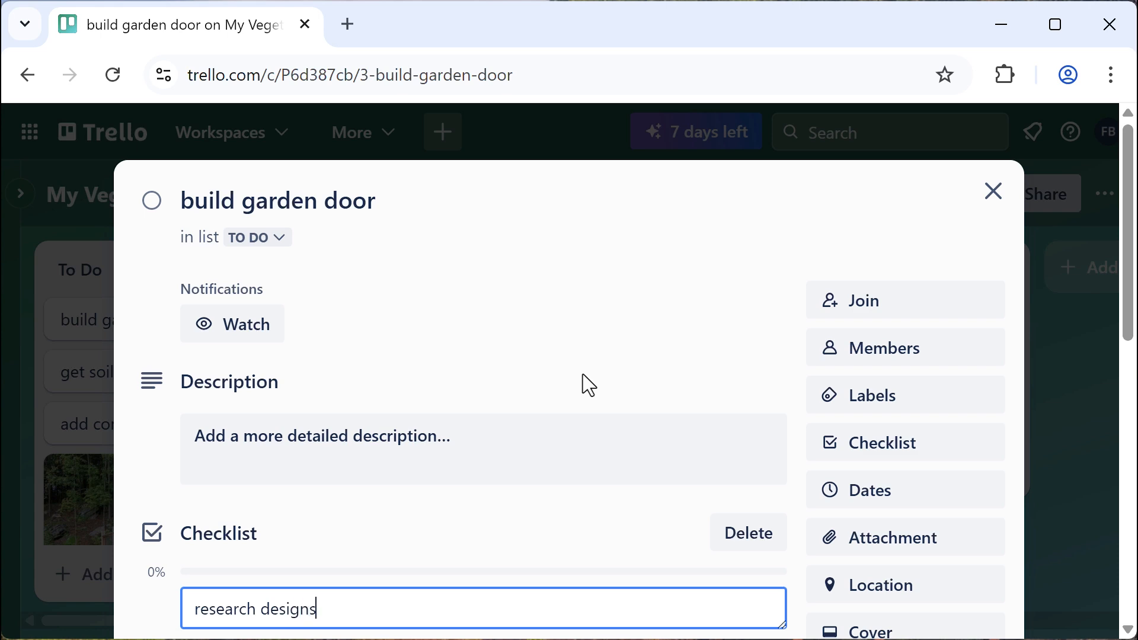
{"action": "scroll", "coordinate": [559, 347], "scroll_direction": "down", "scroll_amount": 4}
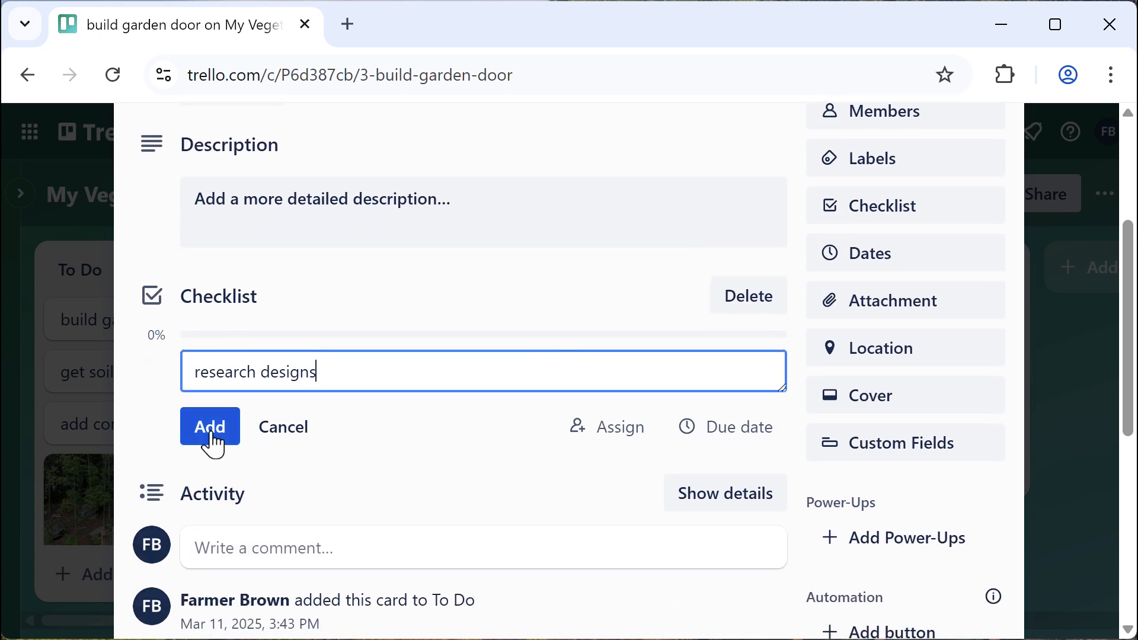
{"action": "left_click", "coordinate": [212, 444]}
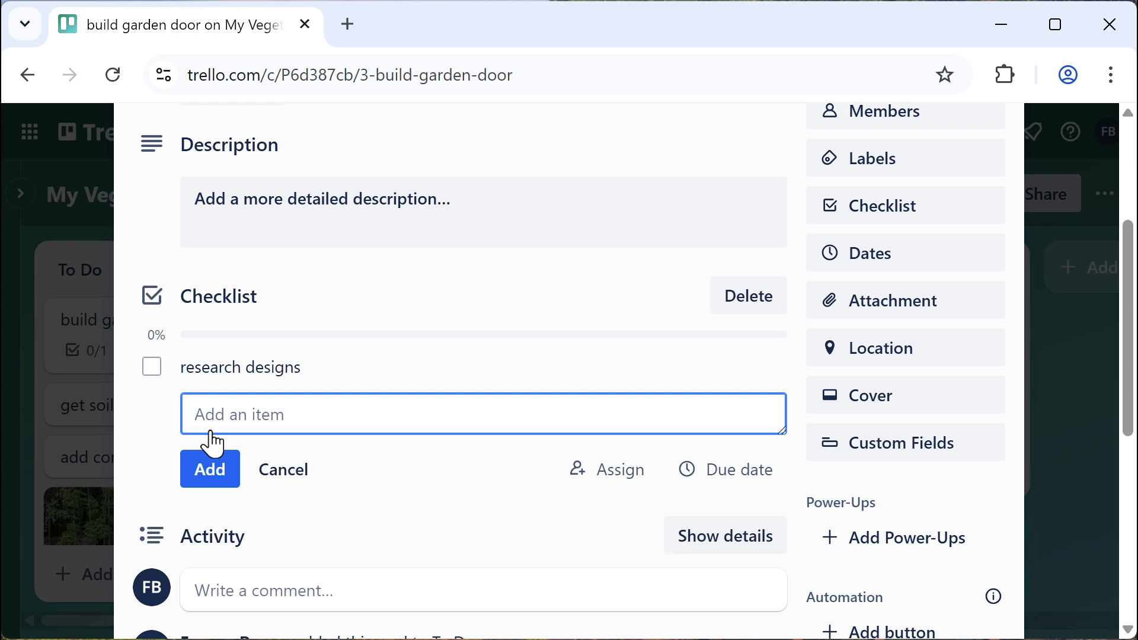
Add checklist items 'choose design', 'buy materials', 'build door' and 'install door'
{"action": "type", "text": "choose design"}
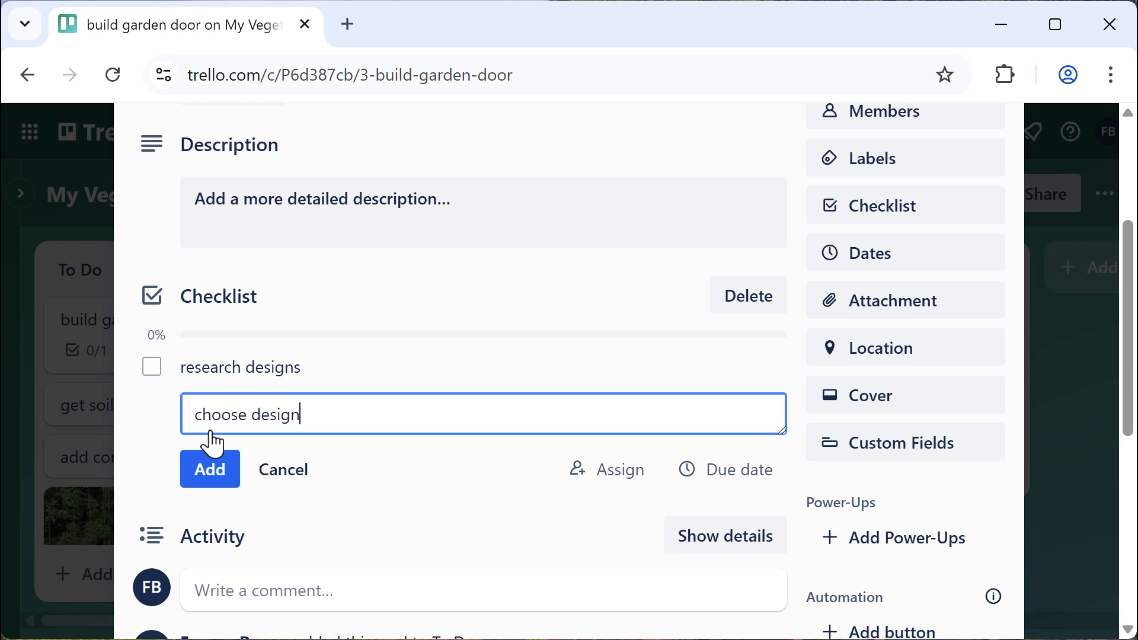
{"action": "key", "text": "Return"}
{"action": "type", "text": "b"}
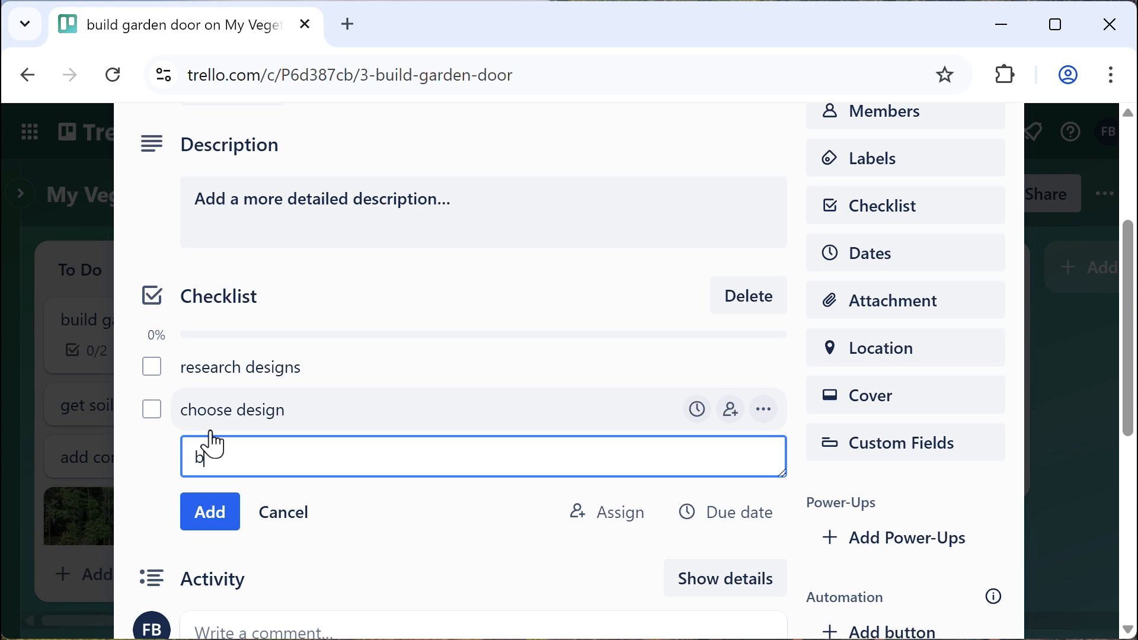
{"action": "type", "text": "uy materials"}
{"action": "key", "text": "Return"}
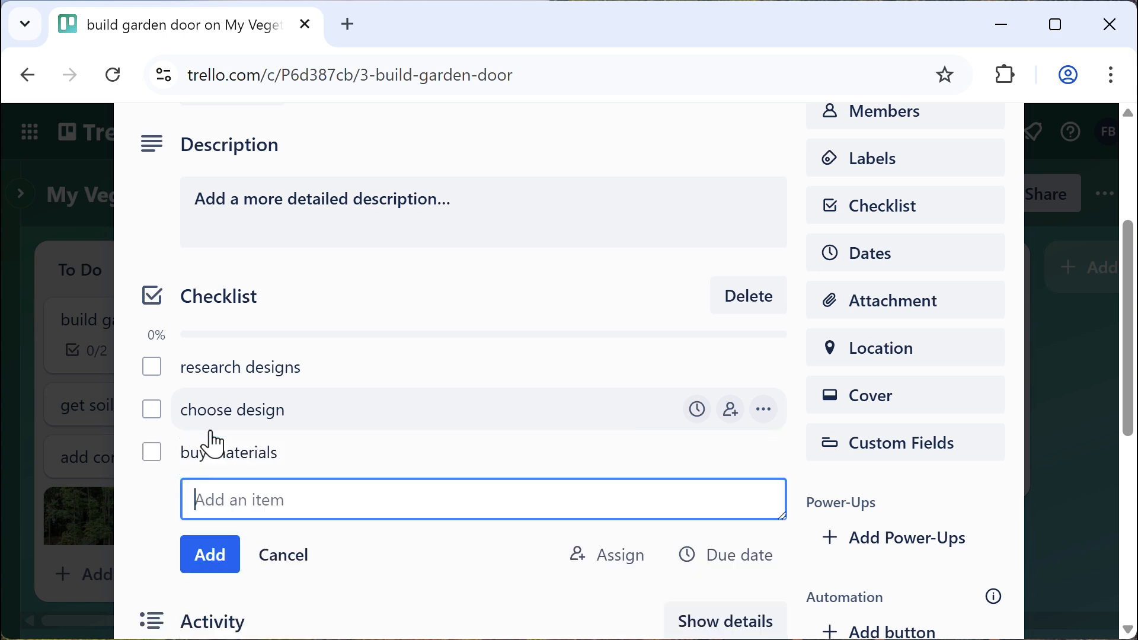
{"action": "type", "text": "bui"}
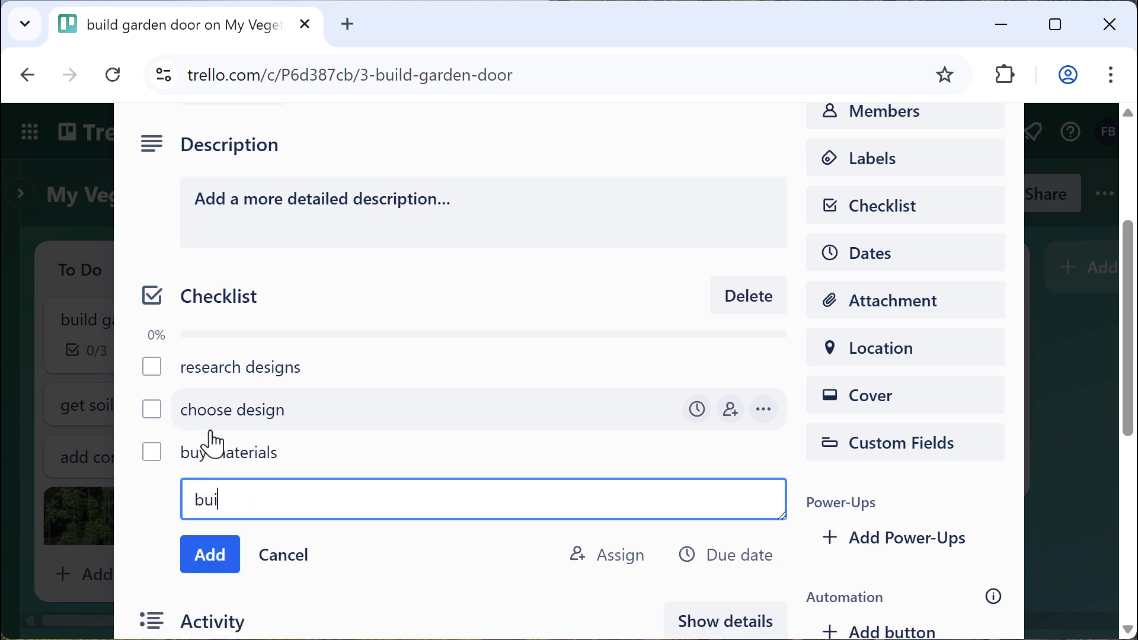
{"action": "type", "text": "ld door"}
{"action": "key", "text": "Return"}
{"action": "type", "text": "insta"}
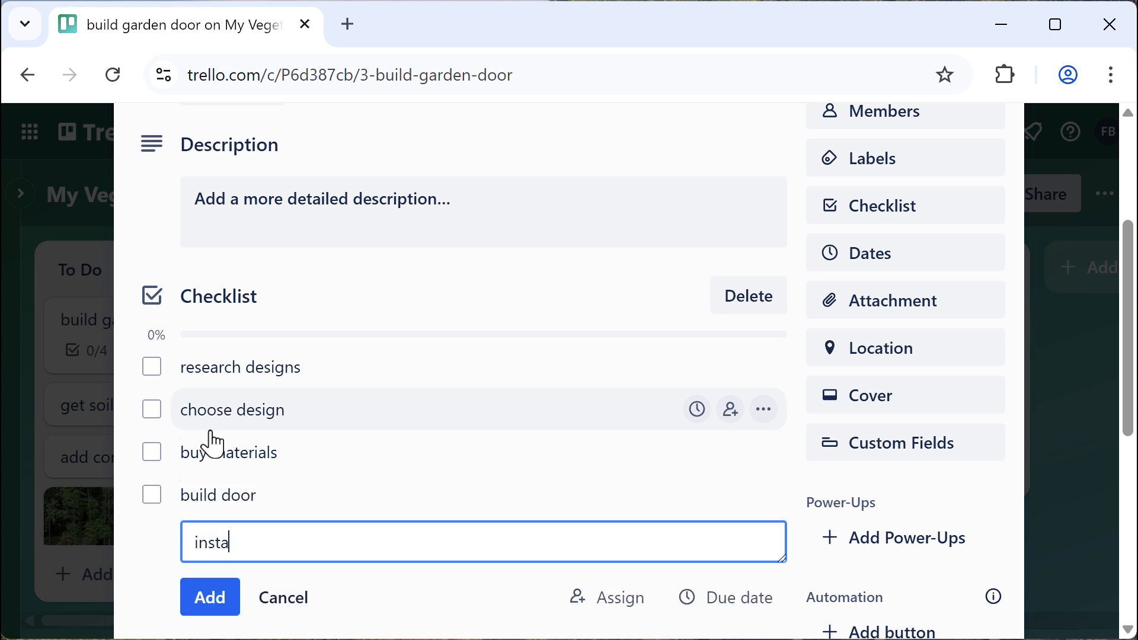
{"action": "type", "text": "ll door"}
{"action": "left_click", "coordinate": [211, 613]}
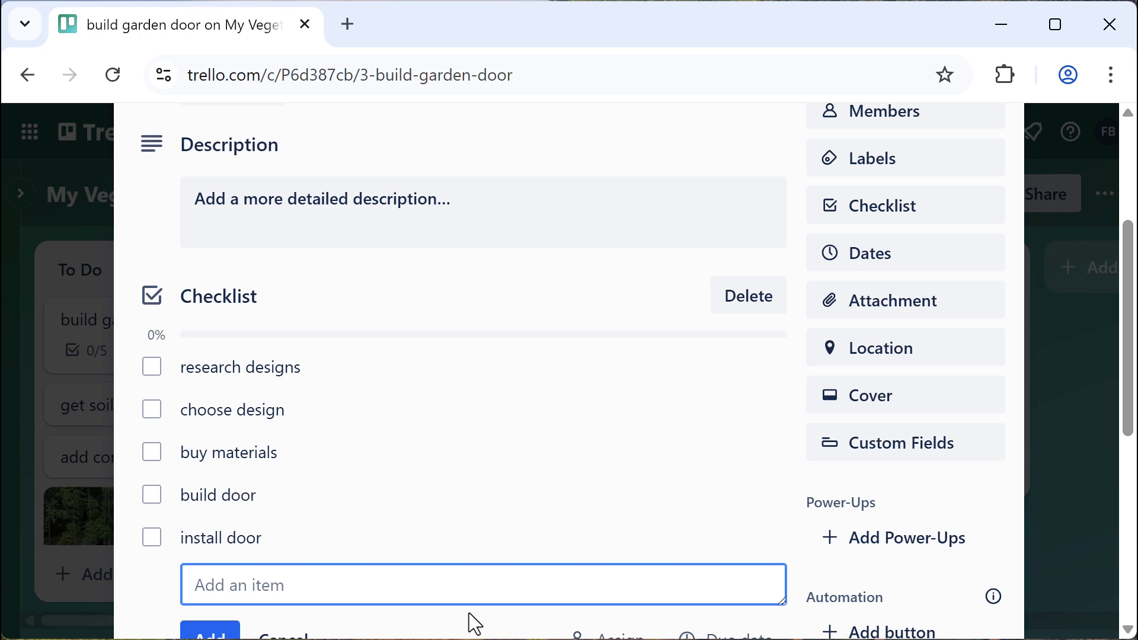
Give the 'research designs' checklist item a May 8 due date, leaving it unassigned to any member
{"action": "mouse_move", "coordinate": [763, 367]}
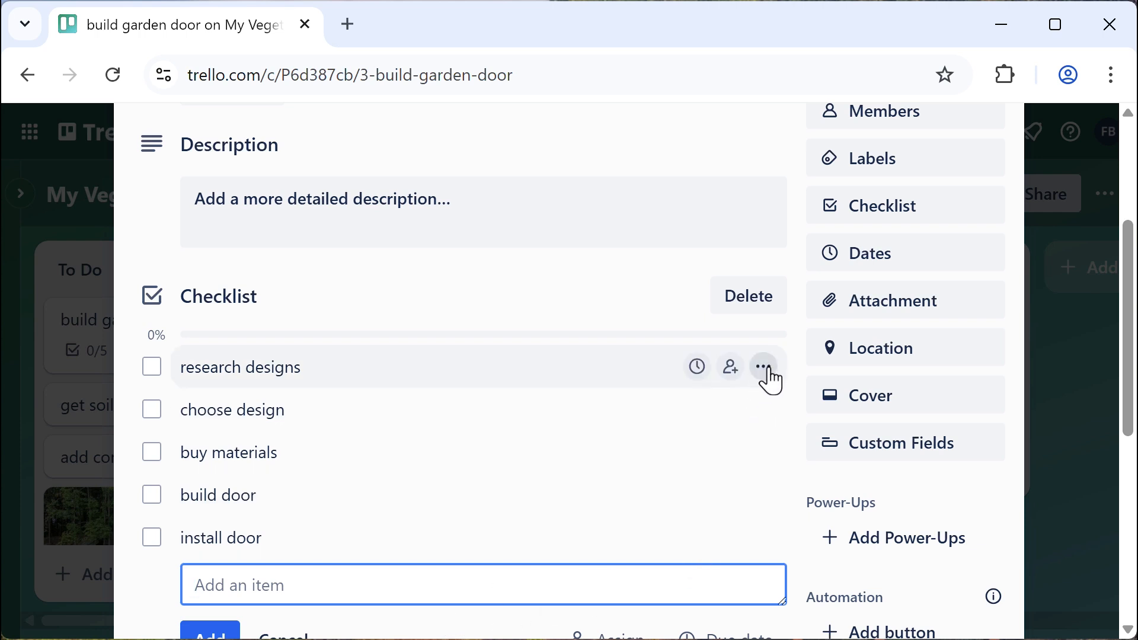
{"action": "left_click", "coordinate": [697, 367]}
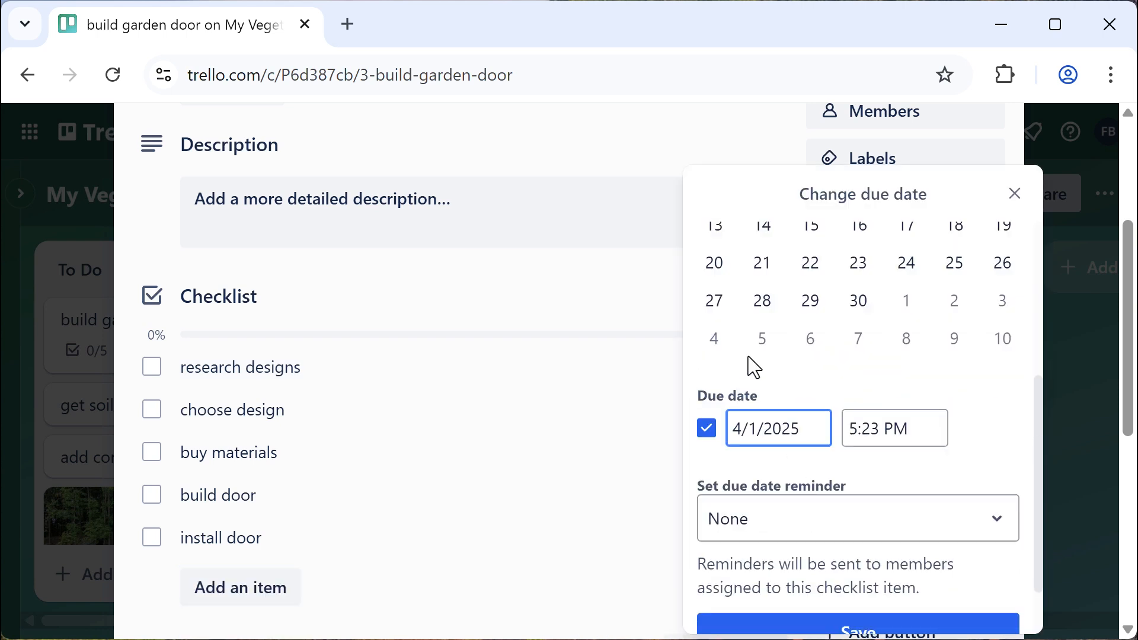
{"action": "left_click", "coordinate": [905, 341]}
{"action": "scroll", "coordinate": [1034, 427], "scroll_direction": "down", "scroll_amount": 2}
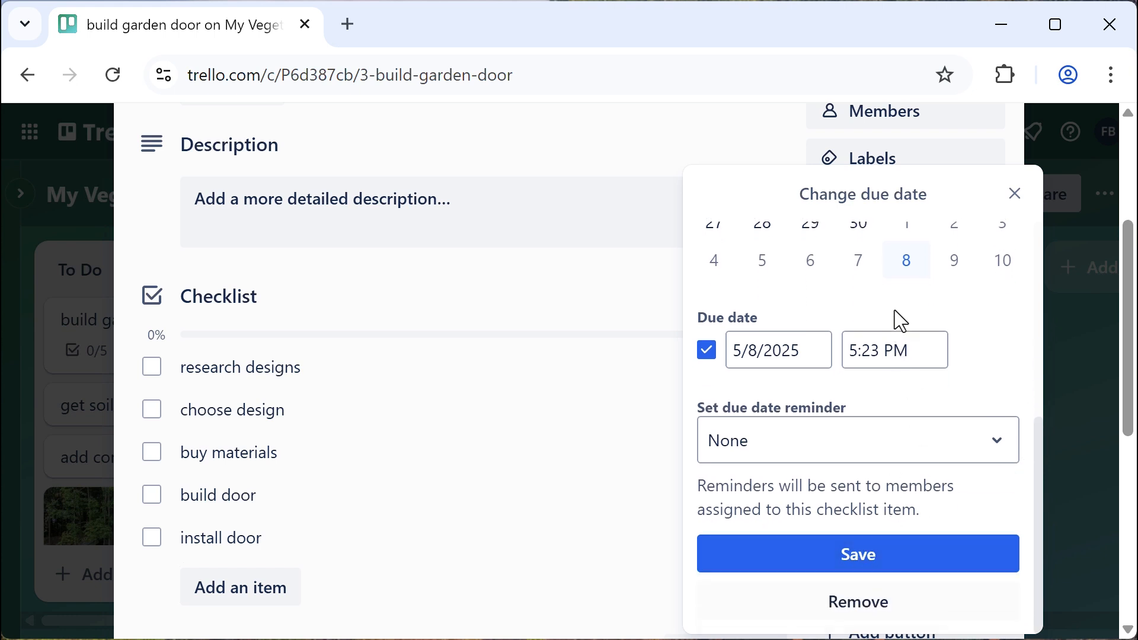
{"action": "left_click", "coordinate": [846, 559]}
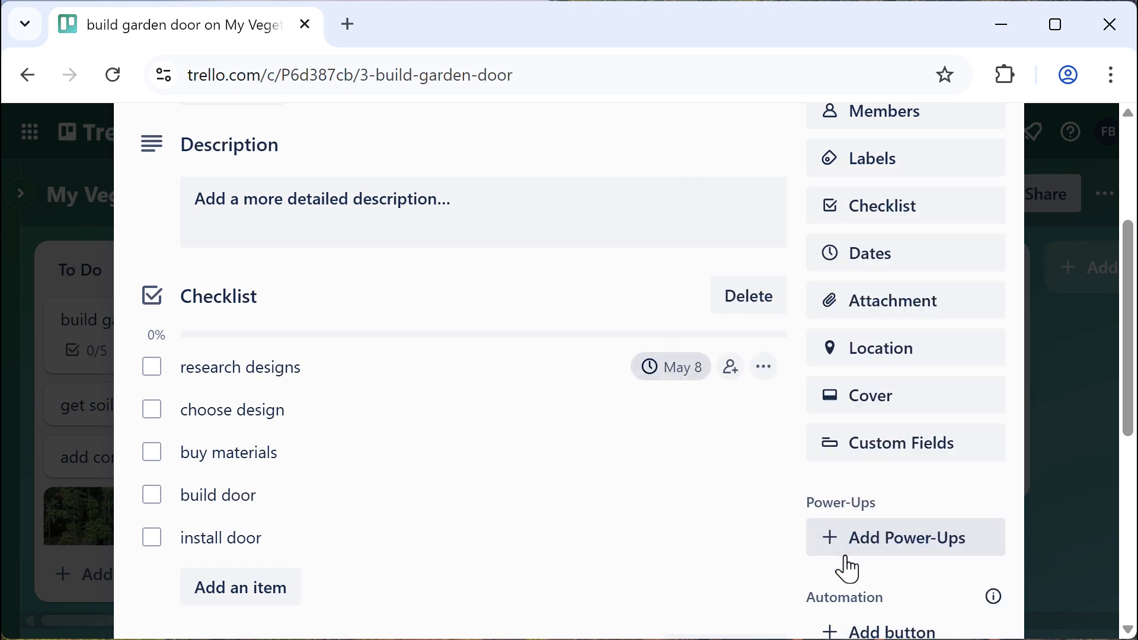
{"action": "left_click", "coordinate": [731, 368]}
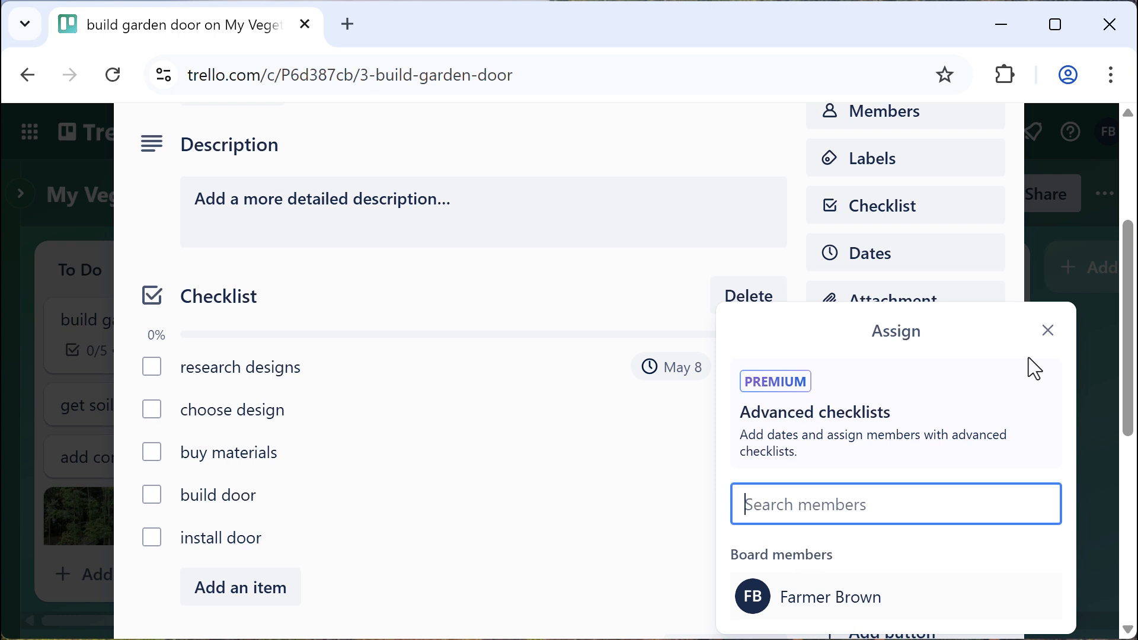
{"action": "left_click", "coordinate": [1047, 331]}
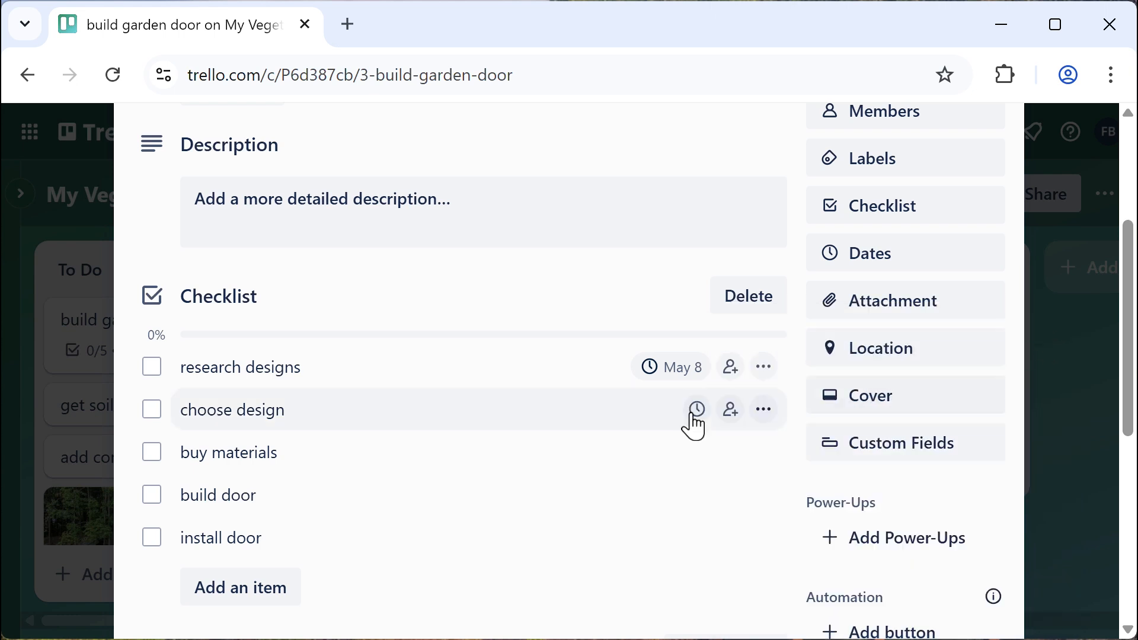
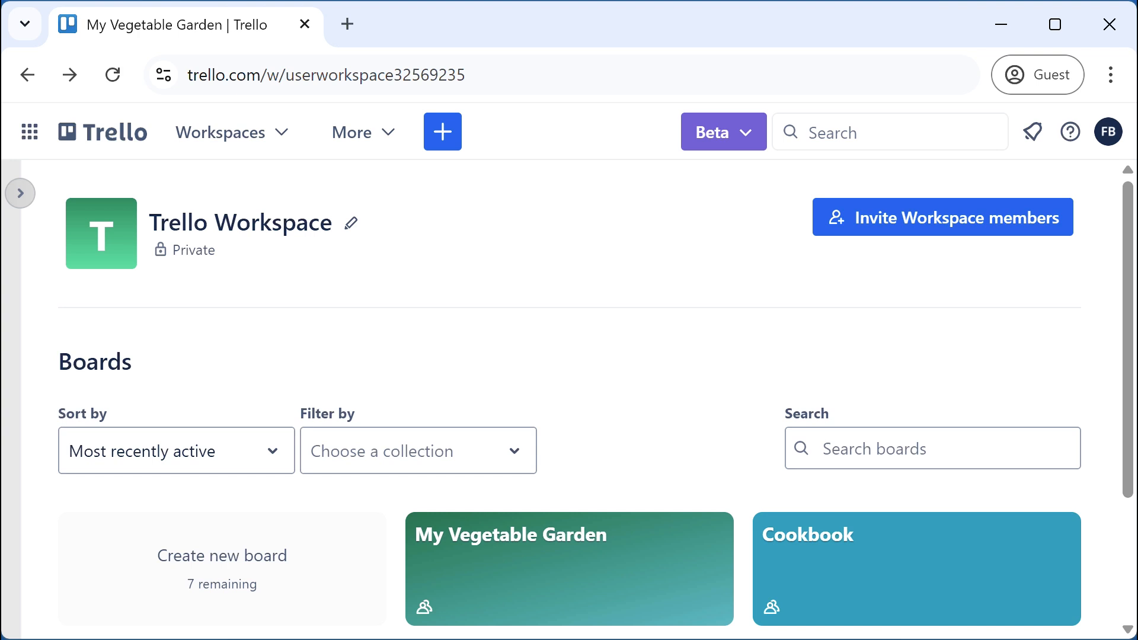
Scroll the workspace's board list and open the My Vegetable Garden board
{"action": "scroll", "coordinate": [602, 596], "scroll_direction": "down", "scroll_amount": 2}
{"action": "left_click", "coordinate": [531, 446]}
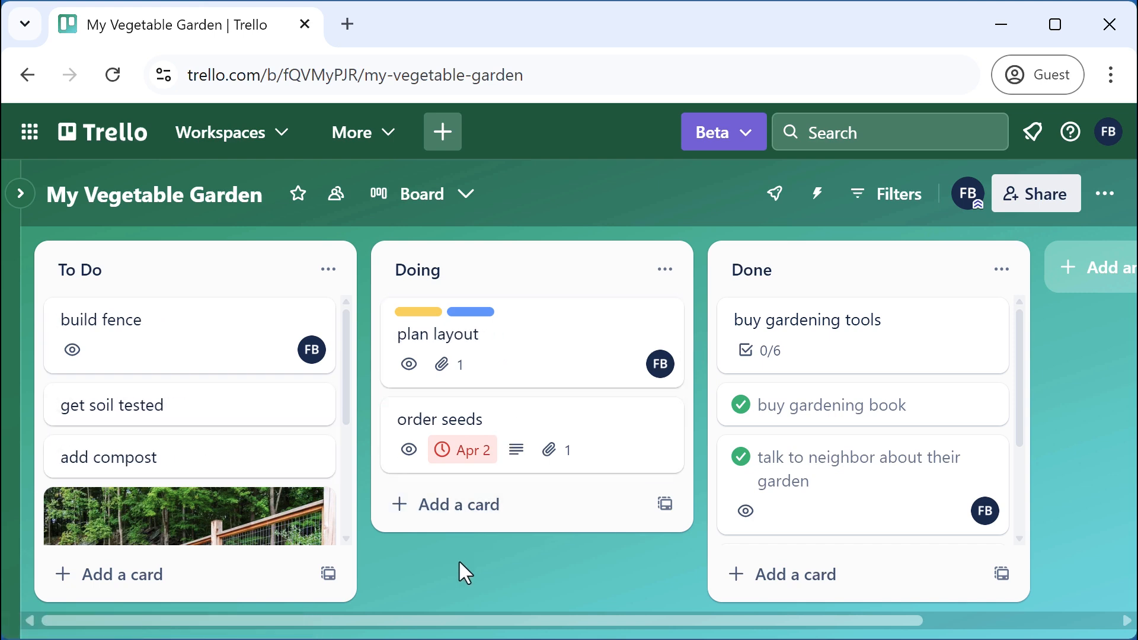
{"action": "mouse_move", "coordinate": [121, 357]}
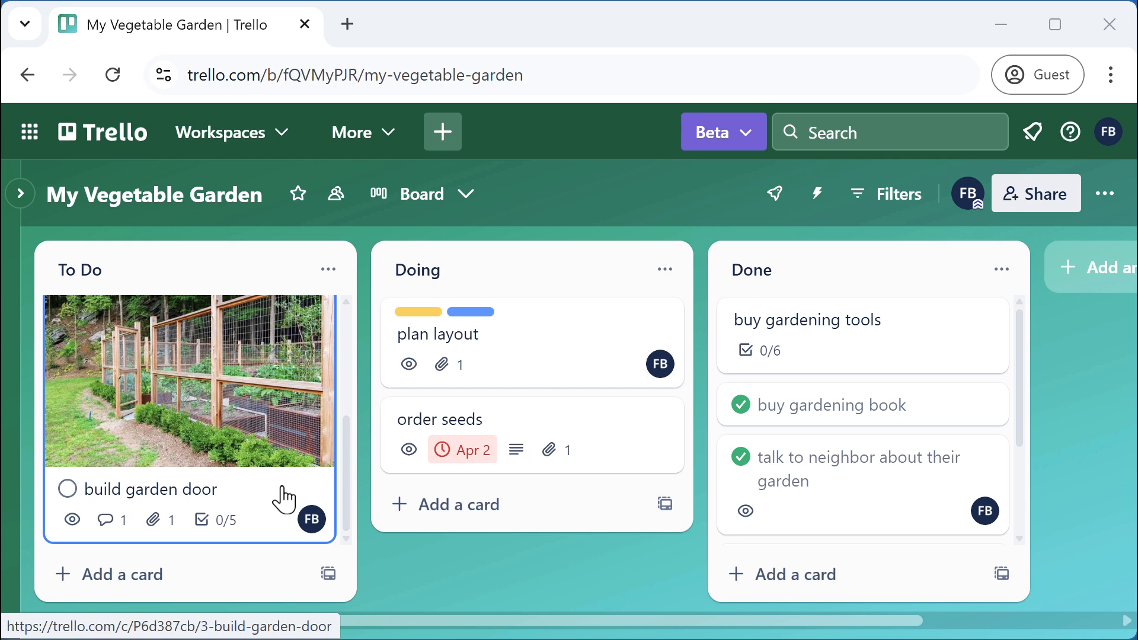
Open the build garden door card and start copying it
{"action": "left_click", "coordinate": [283, 498]}
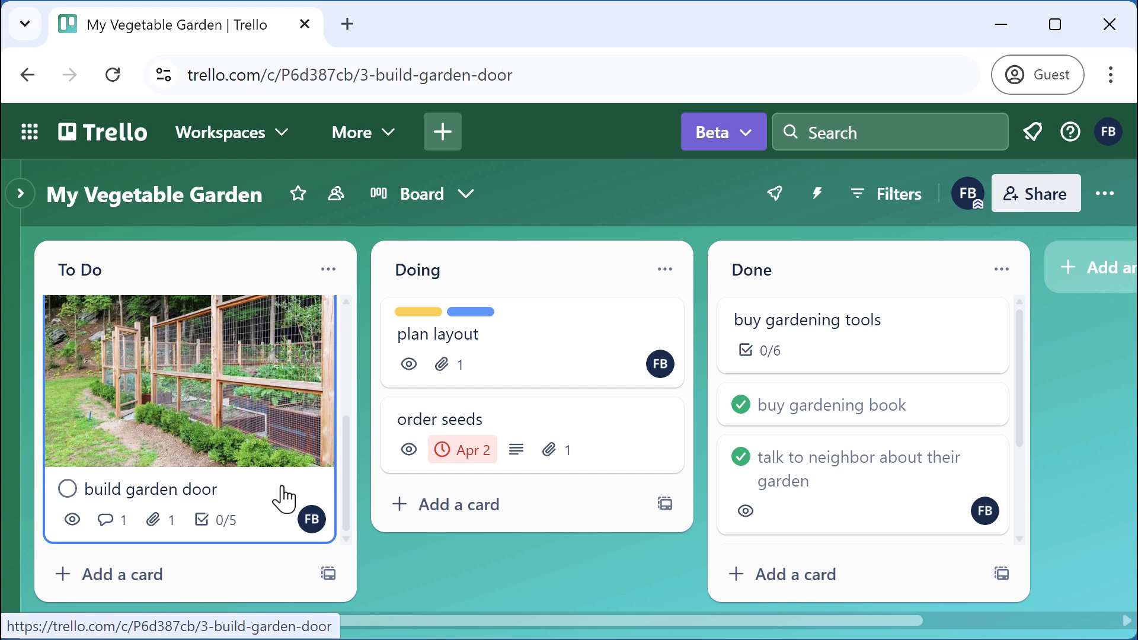
{"action": "scroll", "coordinate": [600, 468], "scroll_direction": "down", "scroll_amount": 5}
{"action": "scroll", "coordinate": [591, 462], "scroll_direction": "down", "scroll_amount": 5}
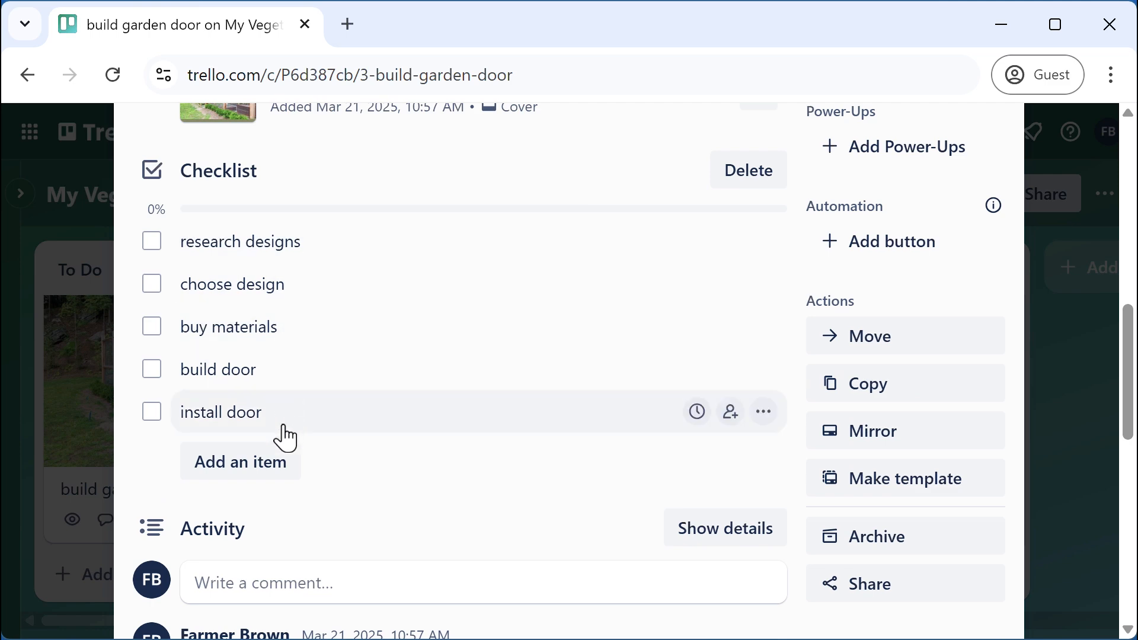
{"action": "scroll", "coordinate": [381, 413], "scroll_direction": "up", "scroll_amount": 7}
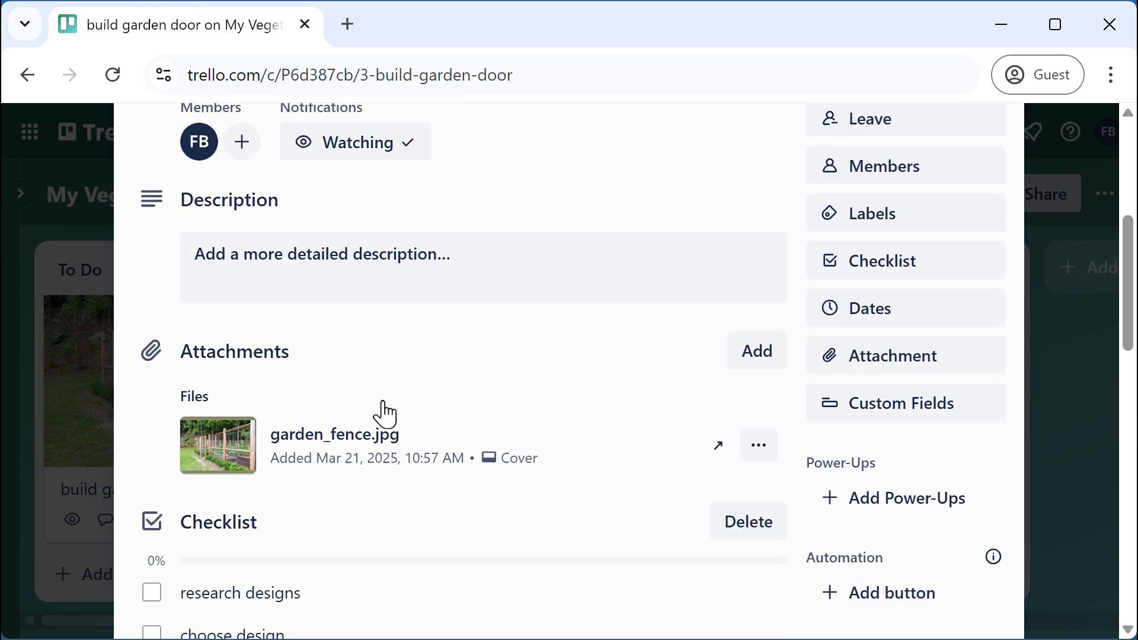
{"action": "scroll", "coordinate": [382, 415], "scroll_direction": "down", "scroll_amount": 1}
{"action": "scroll", "coordinate": [381, 414], "scroll_direction": "up", "scroll_amount": 4}
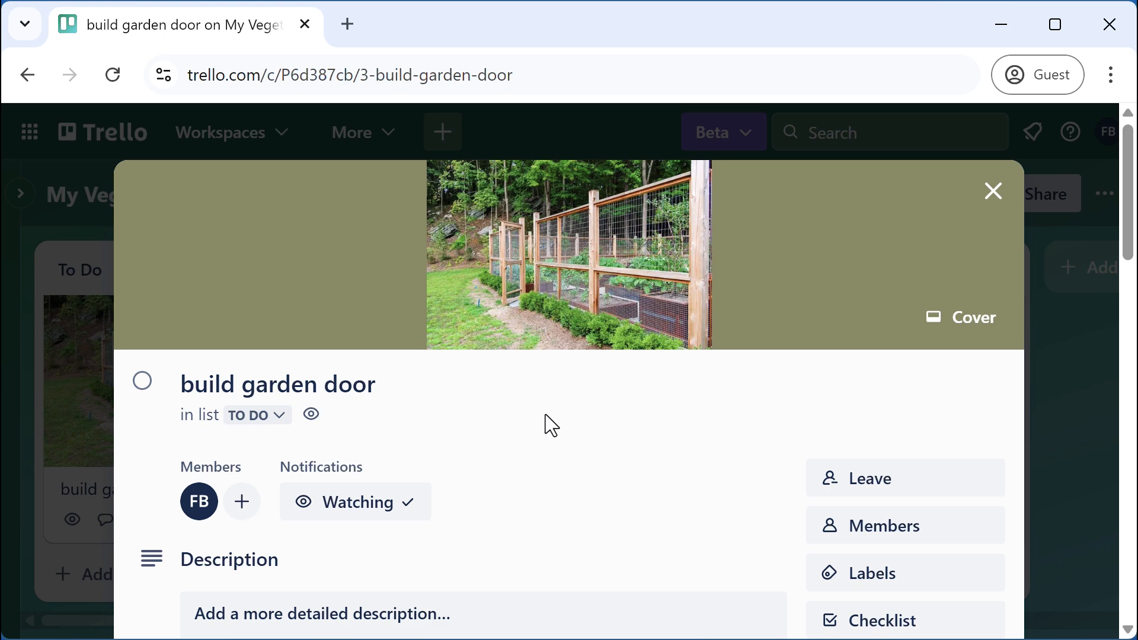
{"action": "scroll", "coordinate": [545, 424], "scroll_direction": "down", "scroll_amount": 10}
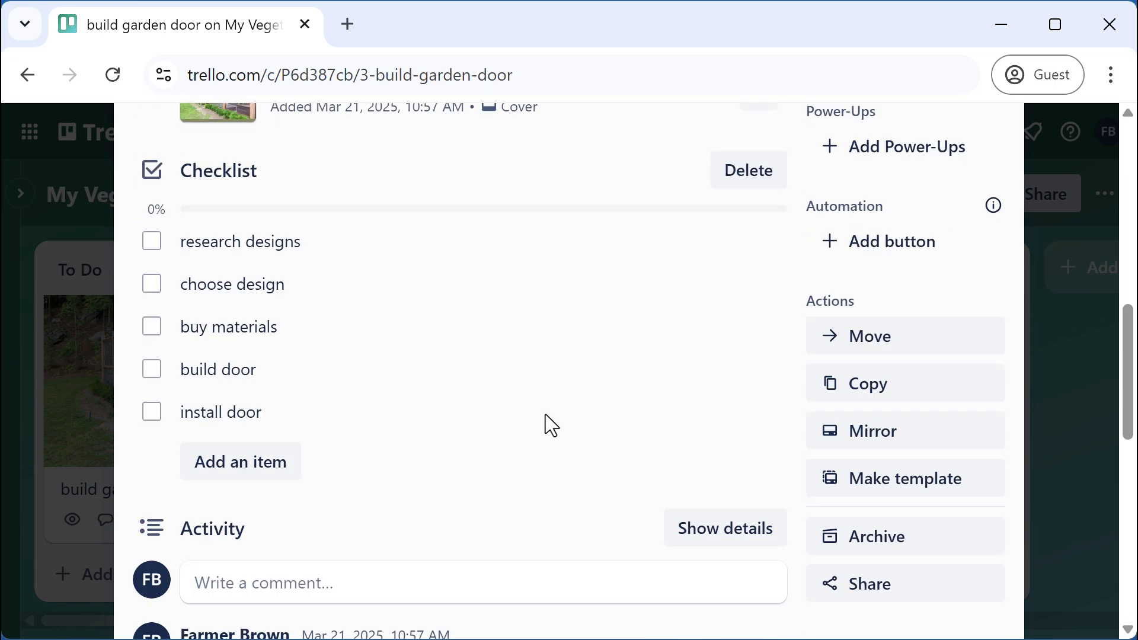
{"action": "mouse_move", "coordinate": [788, 414]}
{"action": "left_click", "coordinate": [876, 388]}
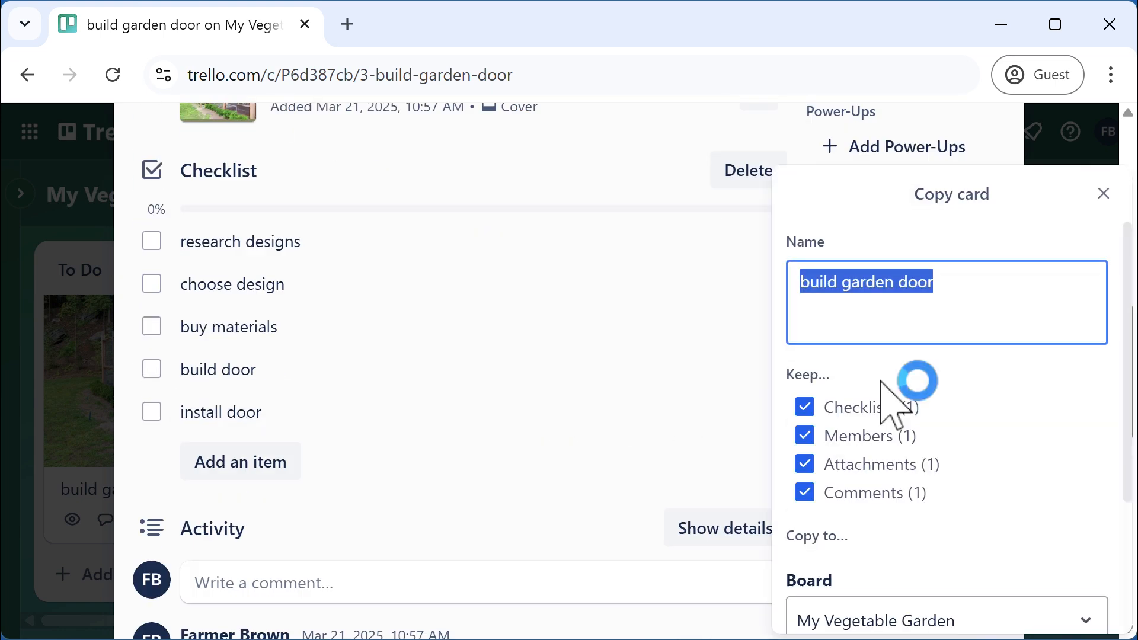
Name the copy 'build raised beds', keep it at position 4 in To Do, and create it
{"action": "left_click", "coordinate": [882, 285]}
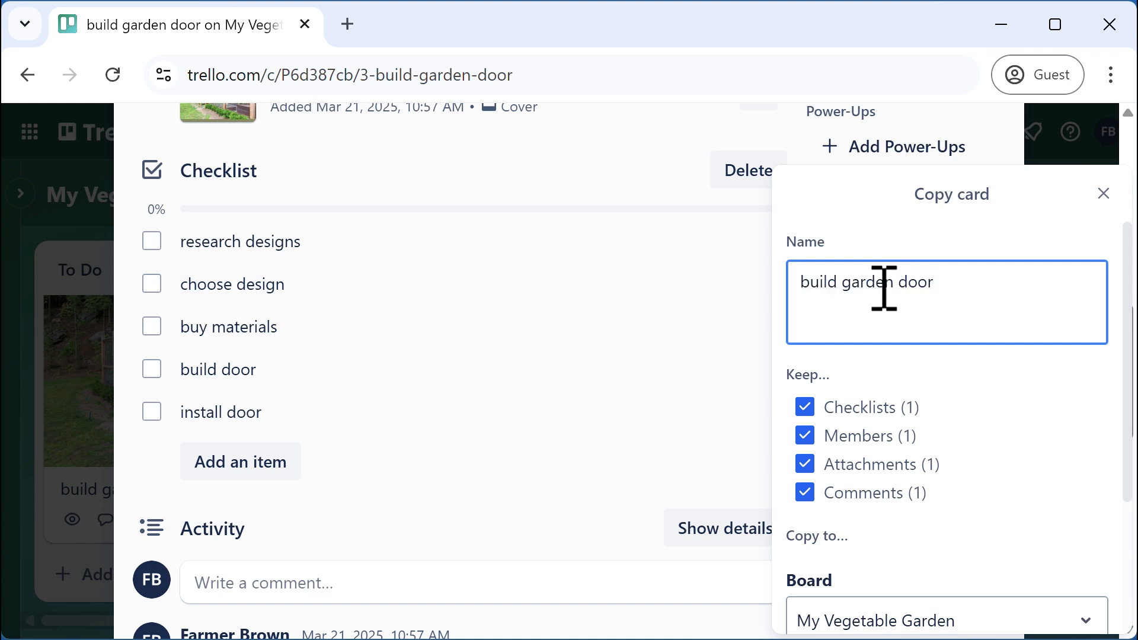
{"action": "left_click_drag", "start_coordinate": [846, 283], "coordinate": [1048, 286]}
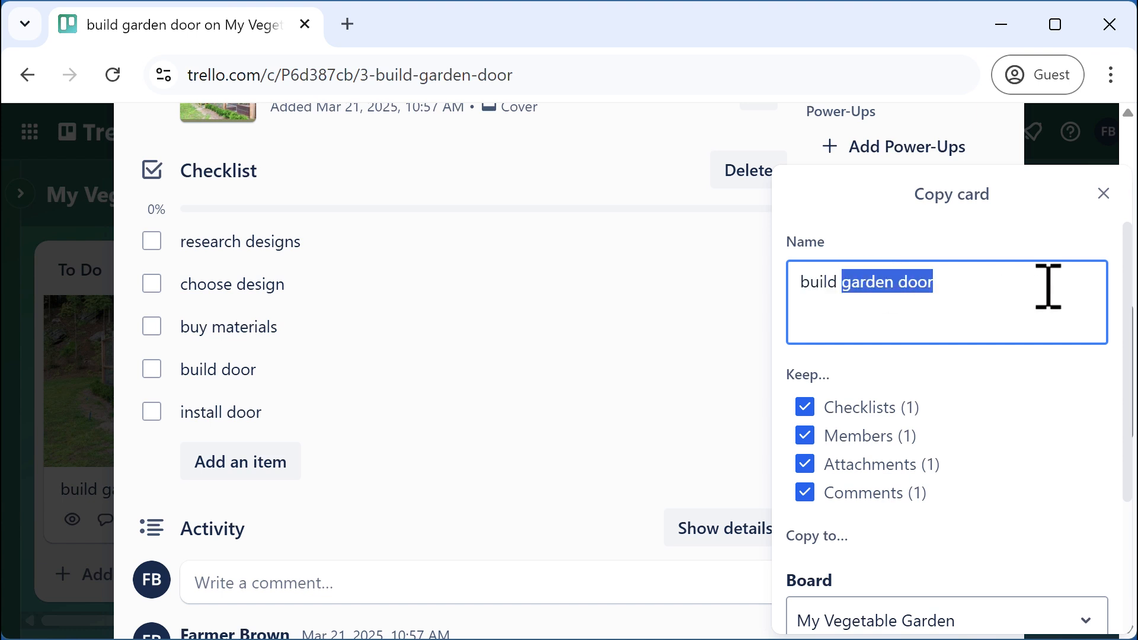
{"action": "type", "text": "ra"}
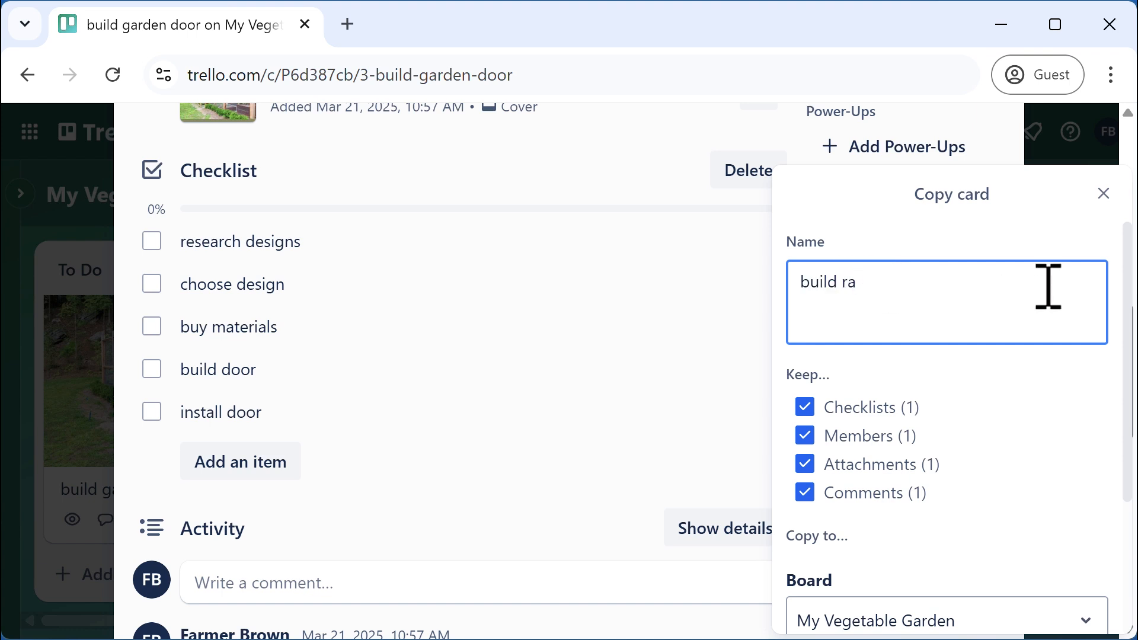
{"action": "type", "text": "ised beds"}
{"action": "scroll", "coordinate": [1043, 368], "scroll_direction": "down", "scroll_amount": 2}
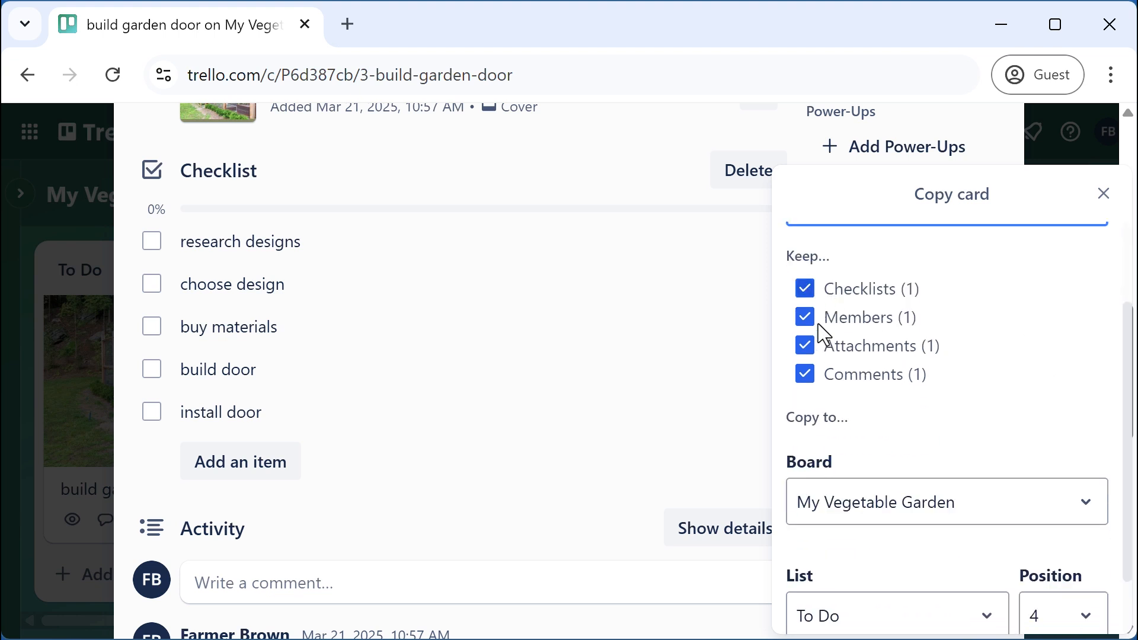
{"action": "scroll", "coordinate": [1060, 385], "scroll_direction": "down", "scroll_amount": 1}
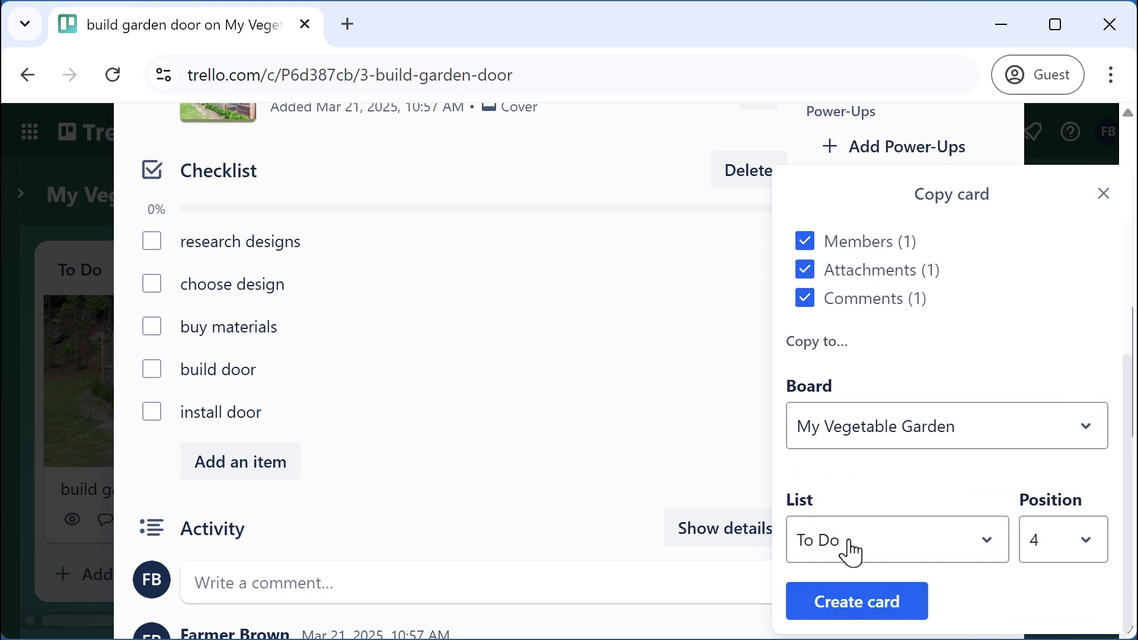
{"action": "left_click", "coordinate": [1088, 540]}
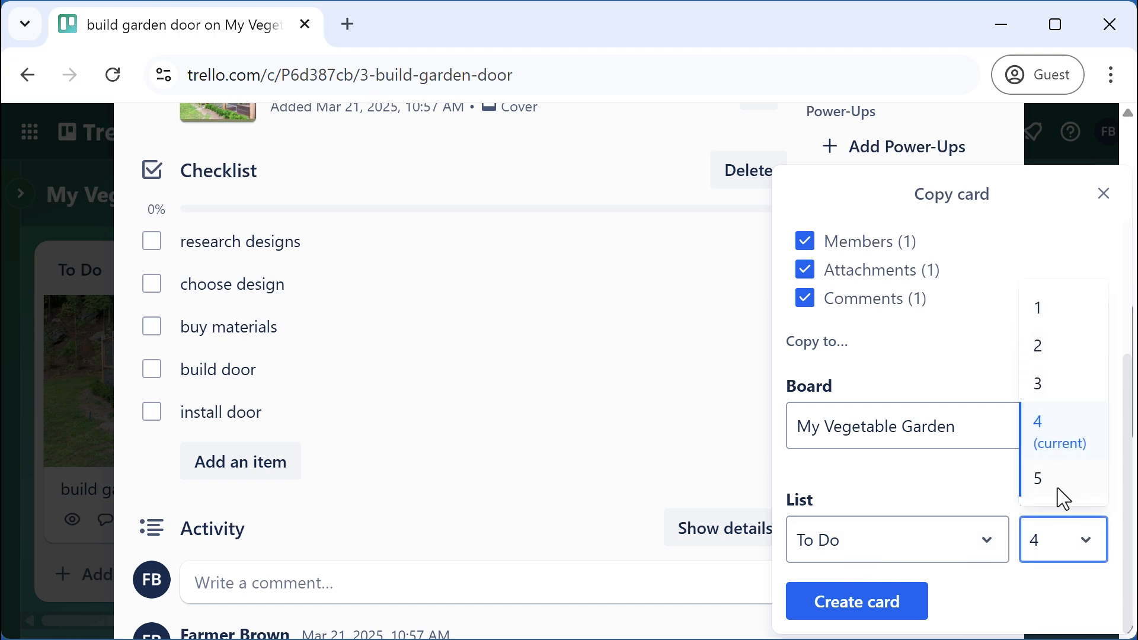
{"action": "left_click", "coordinate": [1061, 458]}
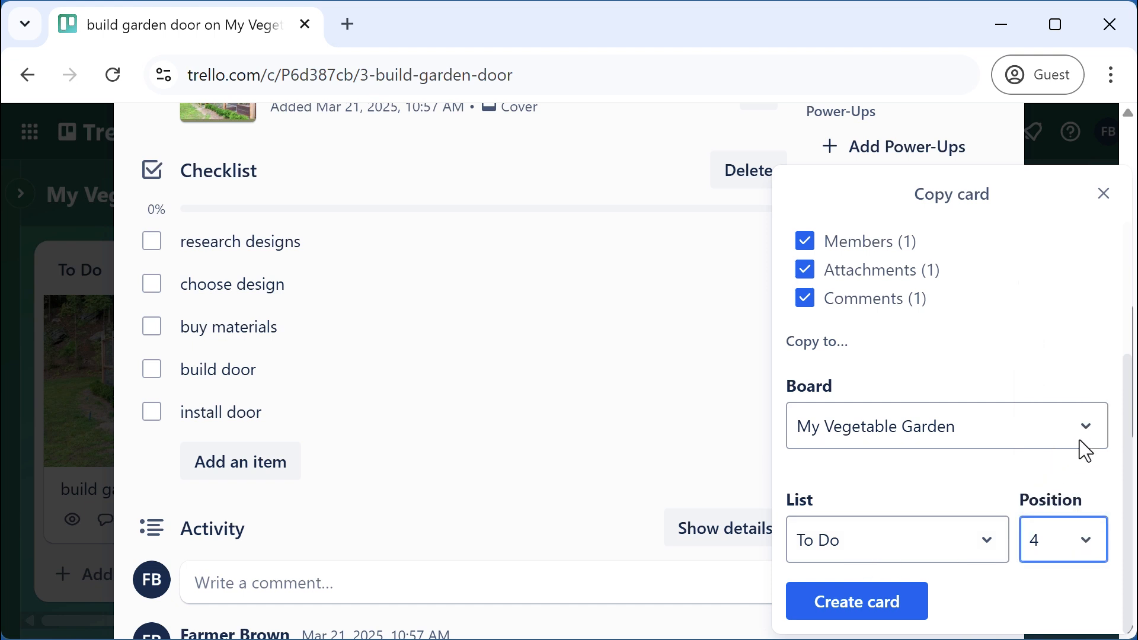
{"action": "left_click", "coordinate": [884, 615]}
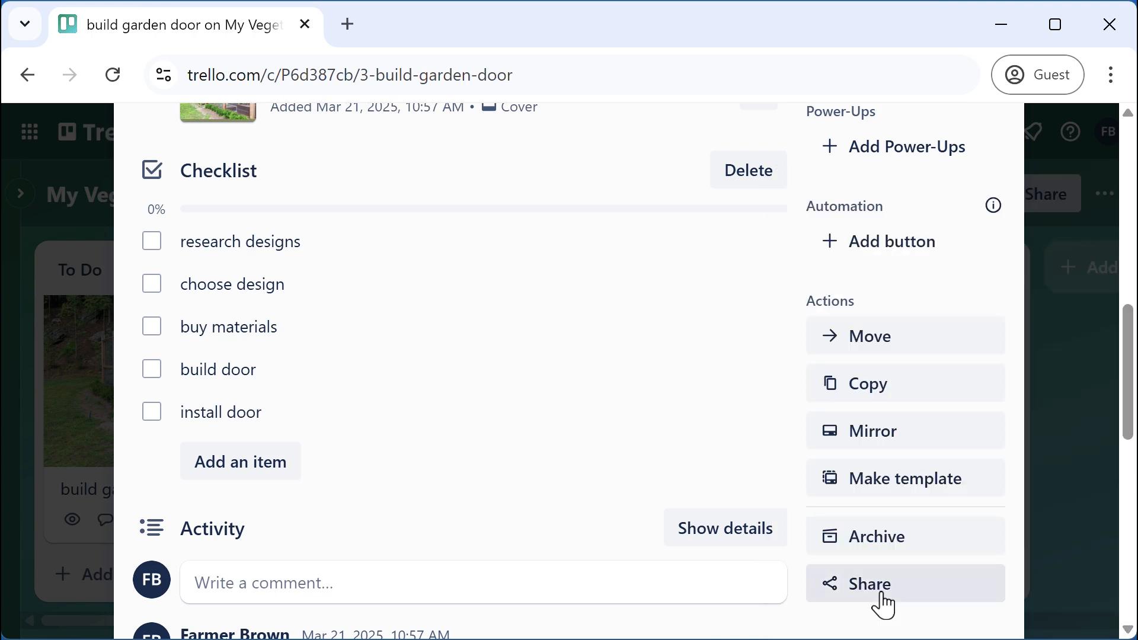
{"action": "scroll", "coordinate": [757, 482], "scroll_direction": "up", "scroll_amount": 6}
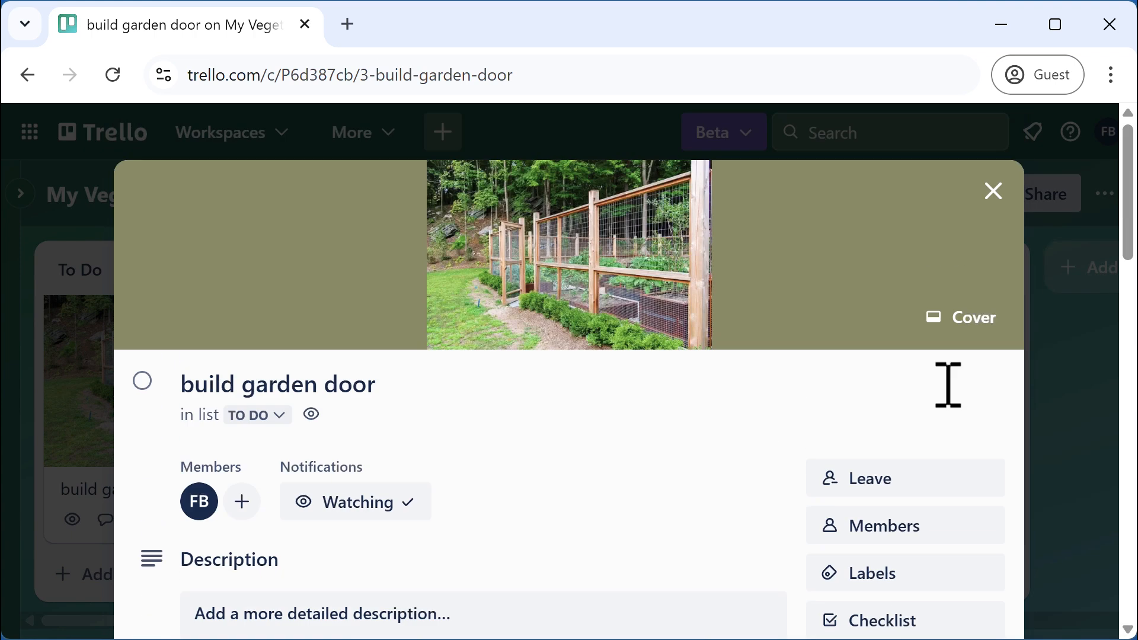
{"action": "left_click", "coordinate": [995, 191]}
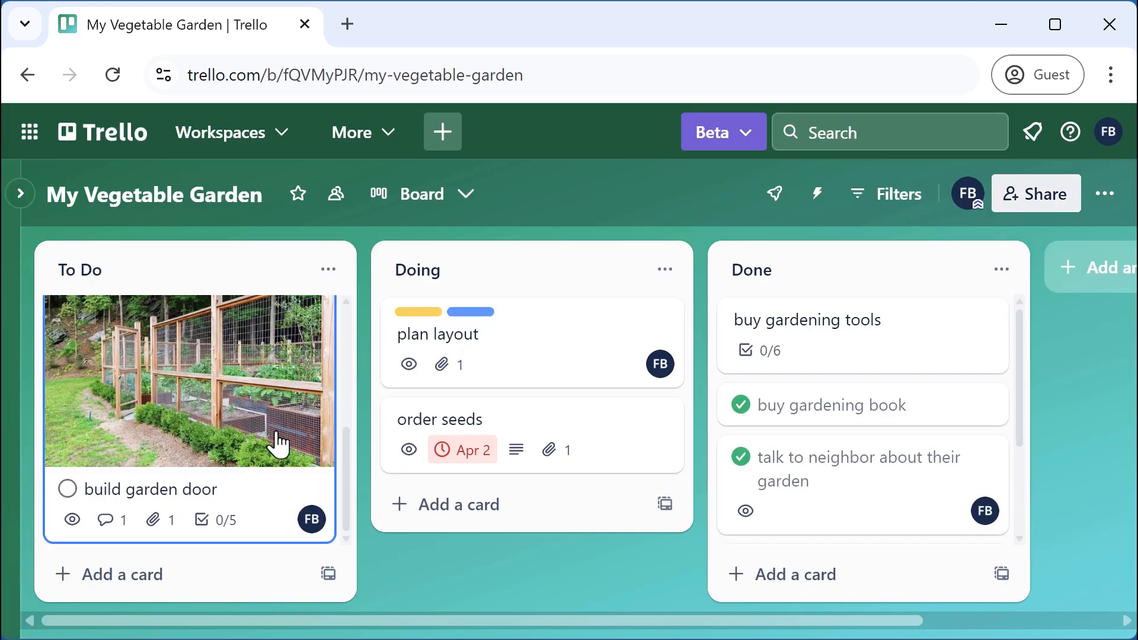
{"action": "scroll", "coordinate": [278, 444], "scroll_direction": "up", "scroll_amount": 3}
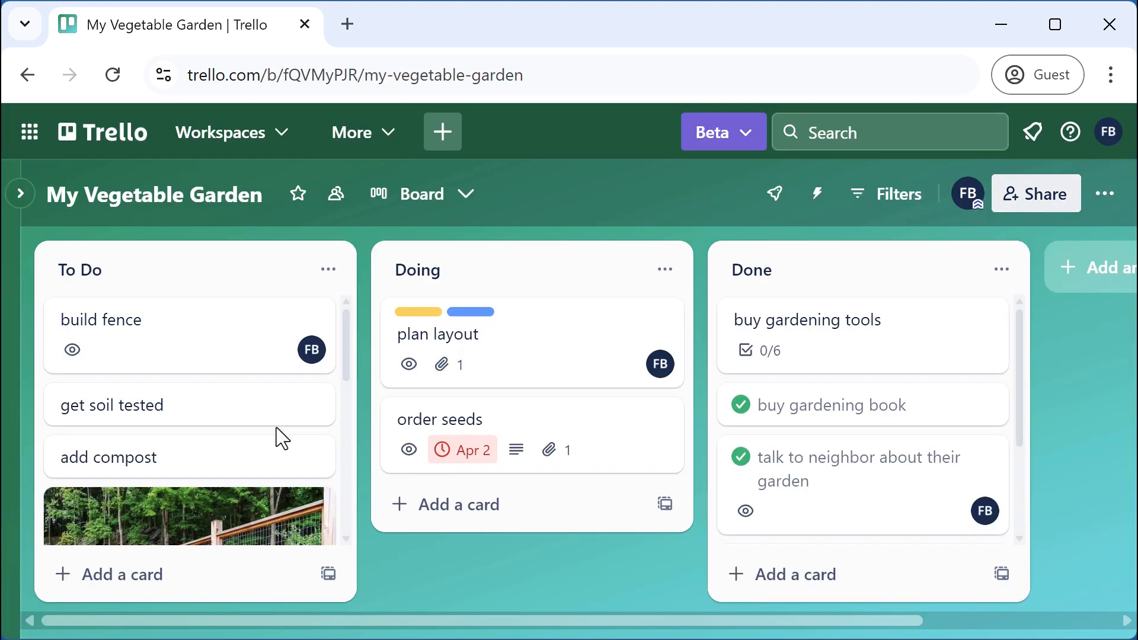
{"action": "scroll", "coordinate": [276, 428], "scroll_direction": "down", "scroll_amount": 6}
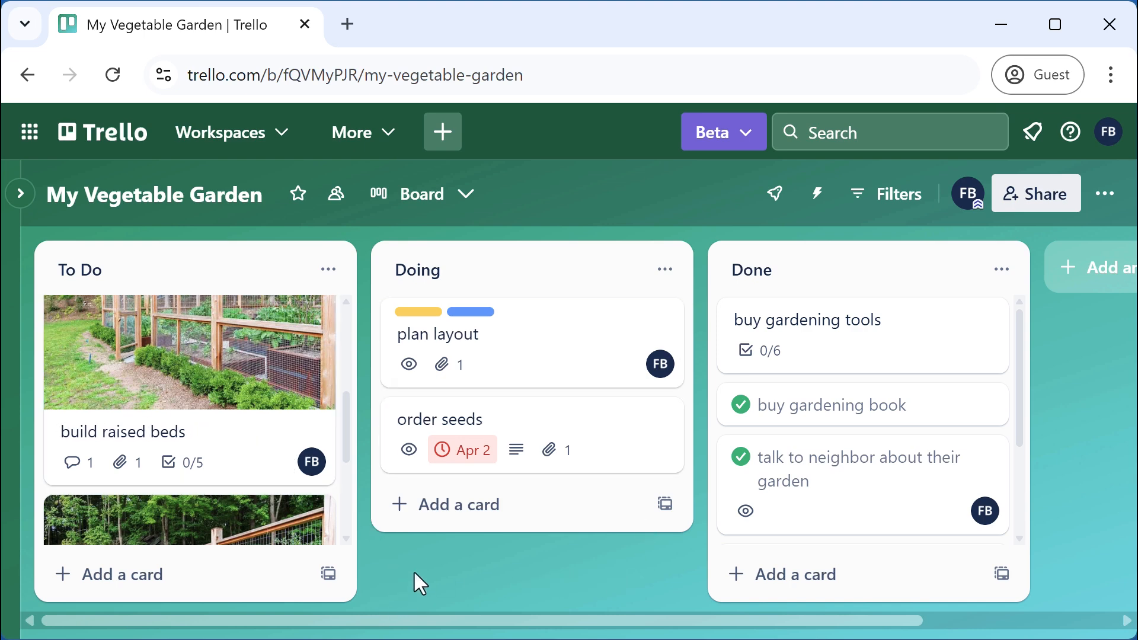
{"action": "scroll", "coordinate": [306, 469], "scroll_direction": "down", "scroll_amount": 3}
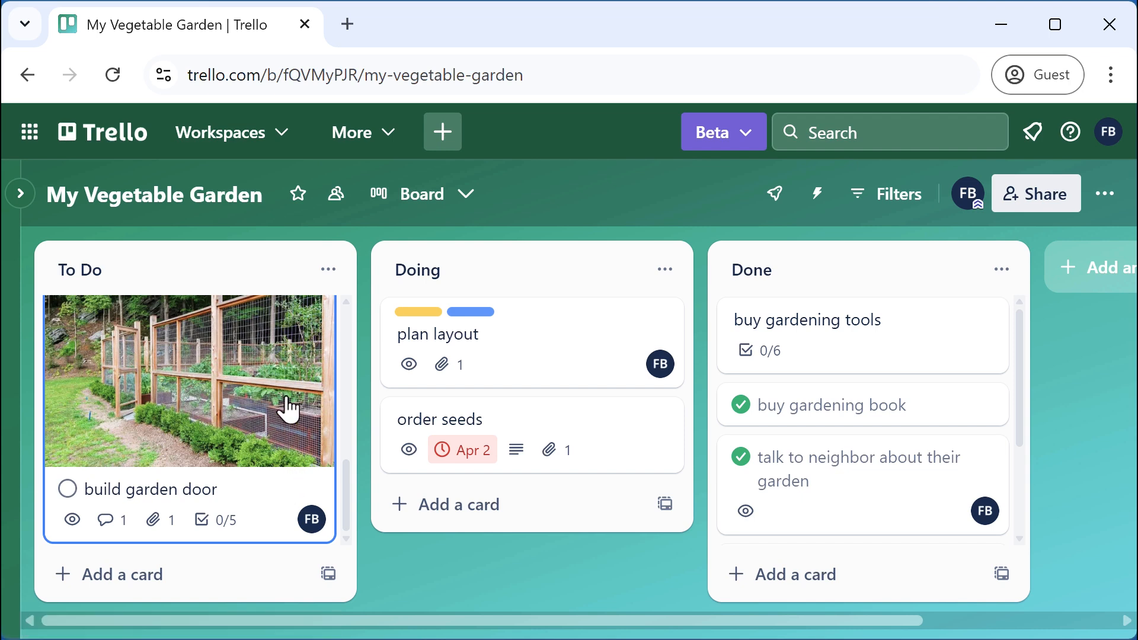
{"action": "scroll", "coordinate": [287, 412], "scroll_direction": "up", "scroll_amount": 1}
{"action": "scroll", "coordinate": [284, 421], "scroll_direction": "down", "scroll_amount": 2}
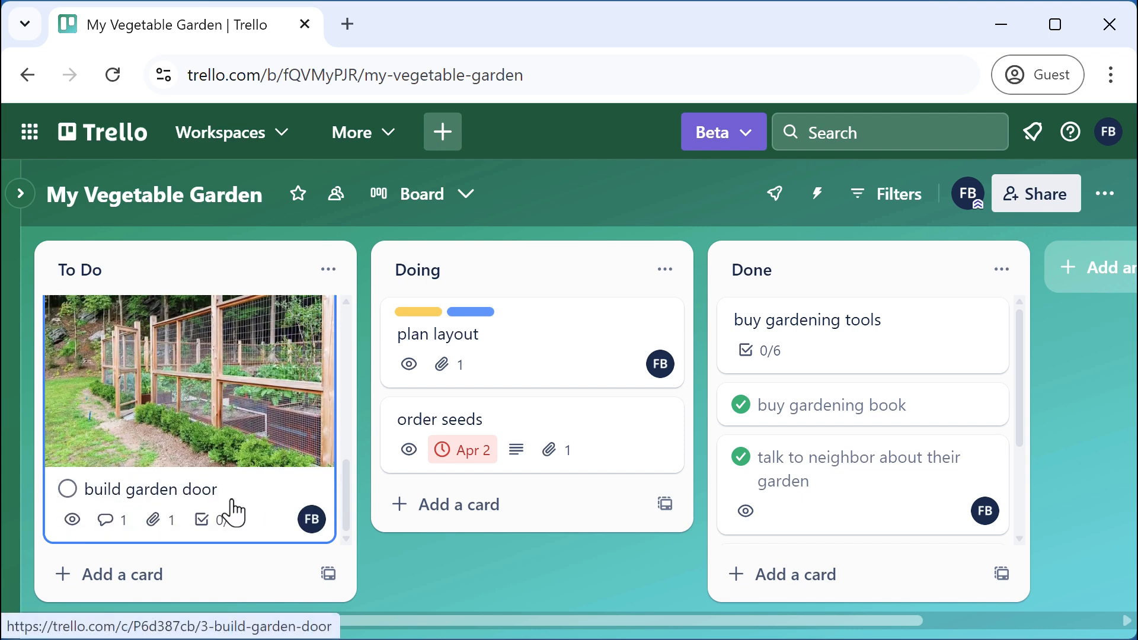
{"action": "scroll", "coordinate": [296, 474], "scroll_direction": "up", "scroll_amount": 2}
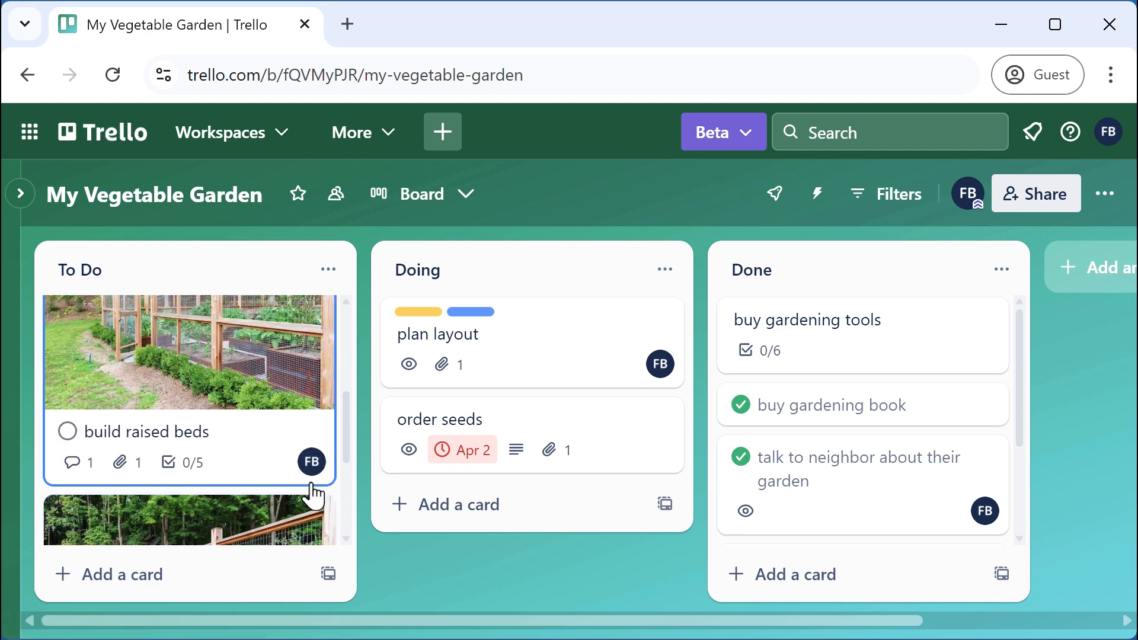
{"action": "scroll", "coordinate": [312, 494], "scroll_direction": "down", "scroll_amount": 2}
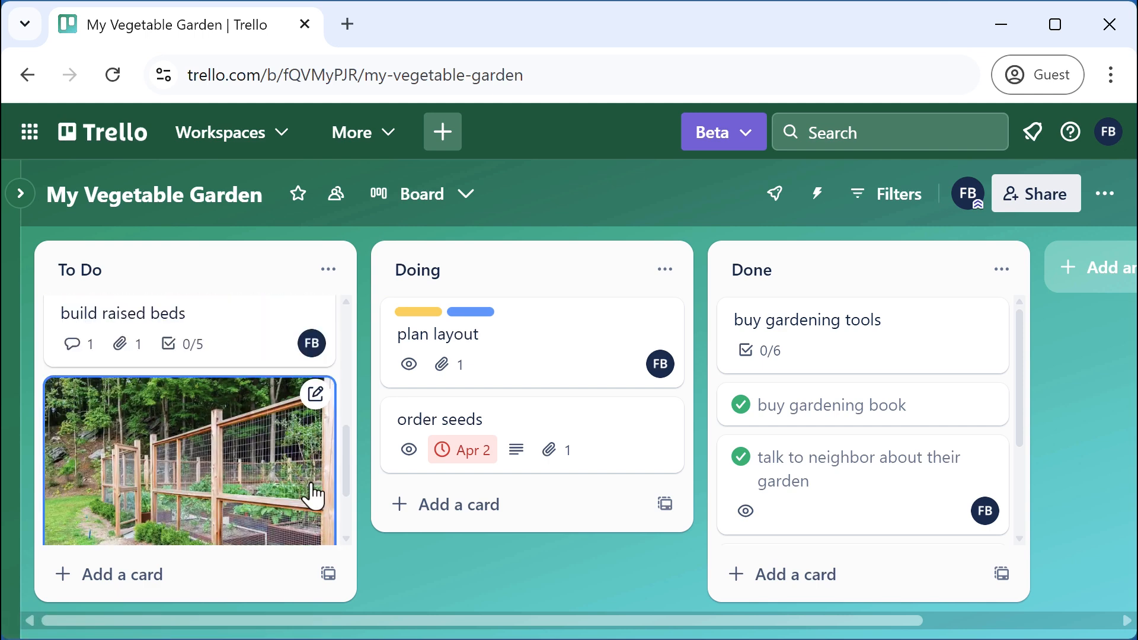
Start another copy of build garden door from its quick actions, then cancel it
{"action": "left_click", "coordinate": [316, 394]}
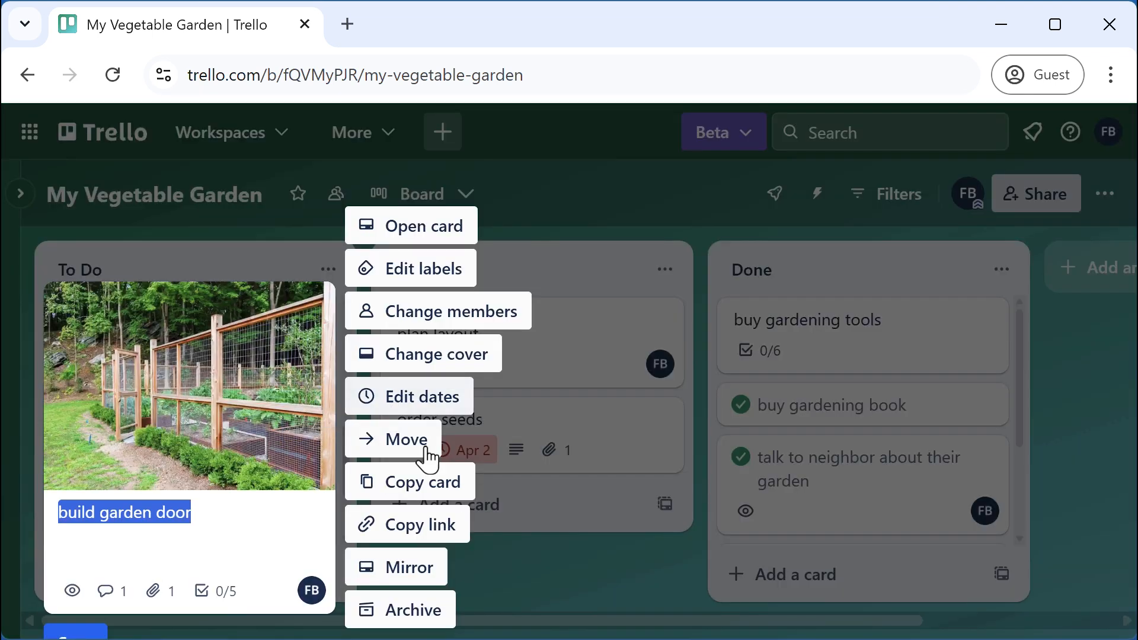
{"action": "left_click", "coordinate": [437, 489]}
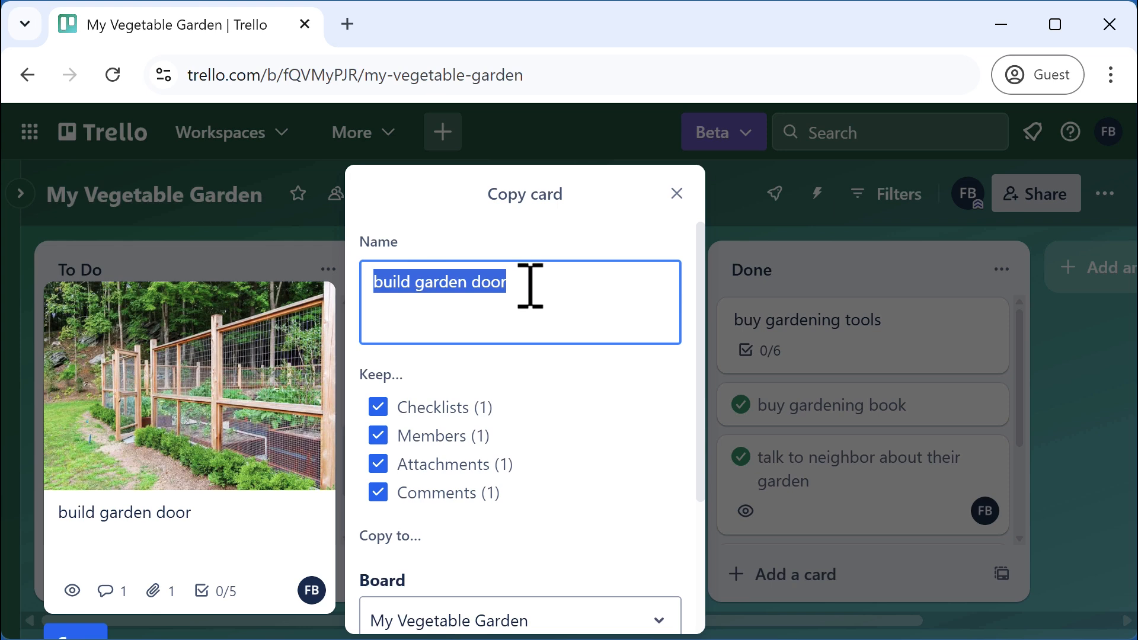
{"action": "scroll", "coordinate": [599, 412], "scroll_direction": "down", "scroll_amount": 2}
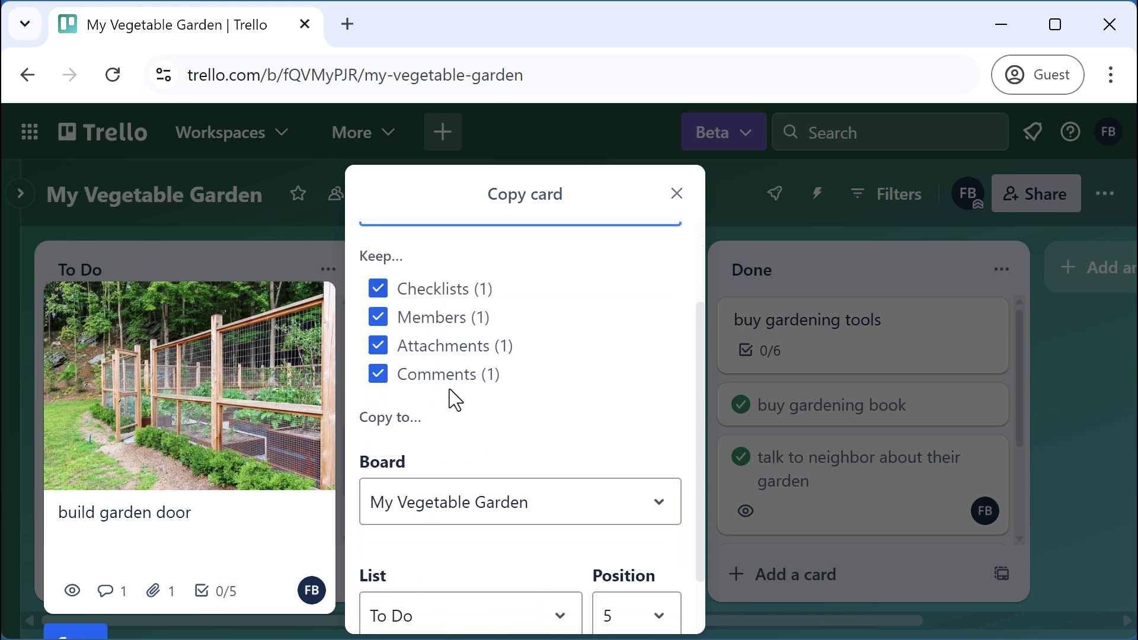
{"action": "scroll", "coordinate": [638, 457], "scroll_direction": "down", "scroll_amount": 1}
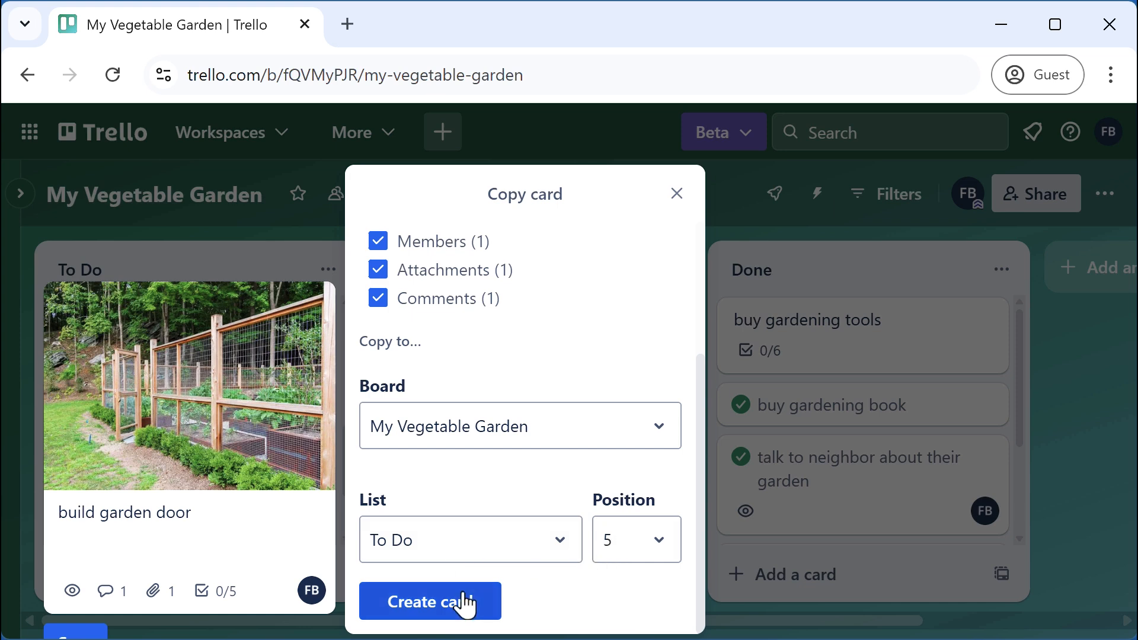
{"action": "left_click", "coordinate": [677, 193]}
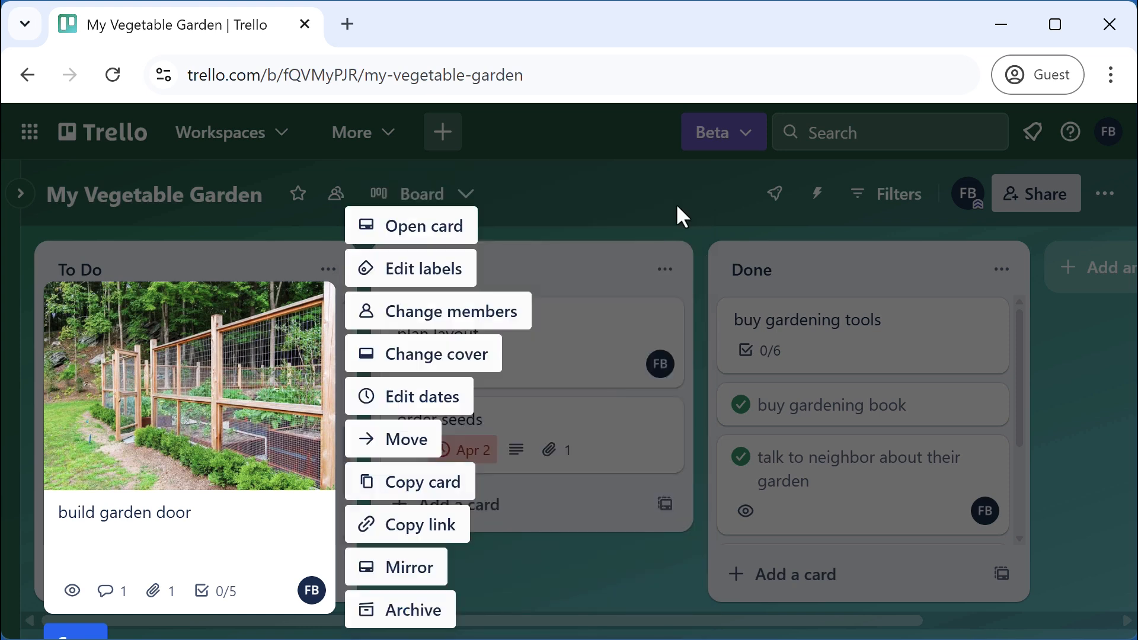
{"action": "left_click", "coordinate": [558, 610]}
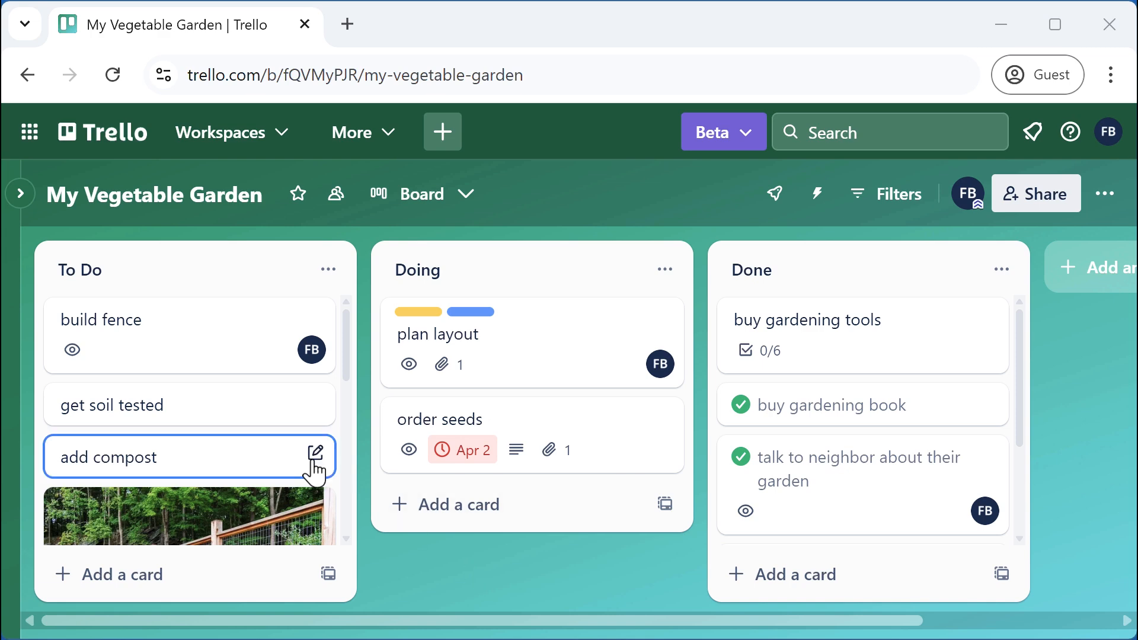
Watch the get soil tested card, then close its details
{"action": "left_click", "coordinate": [240, 412]}
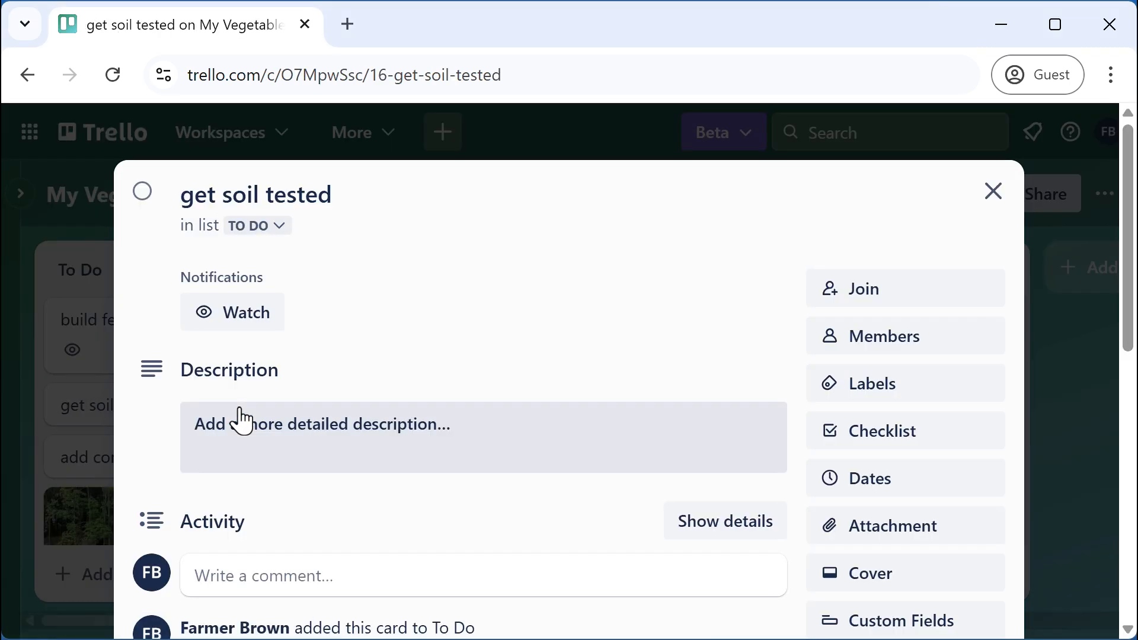
{"action": "left_click", "coordinate": [245, 325]}
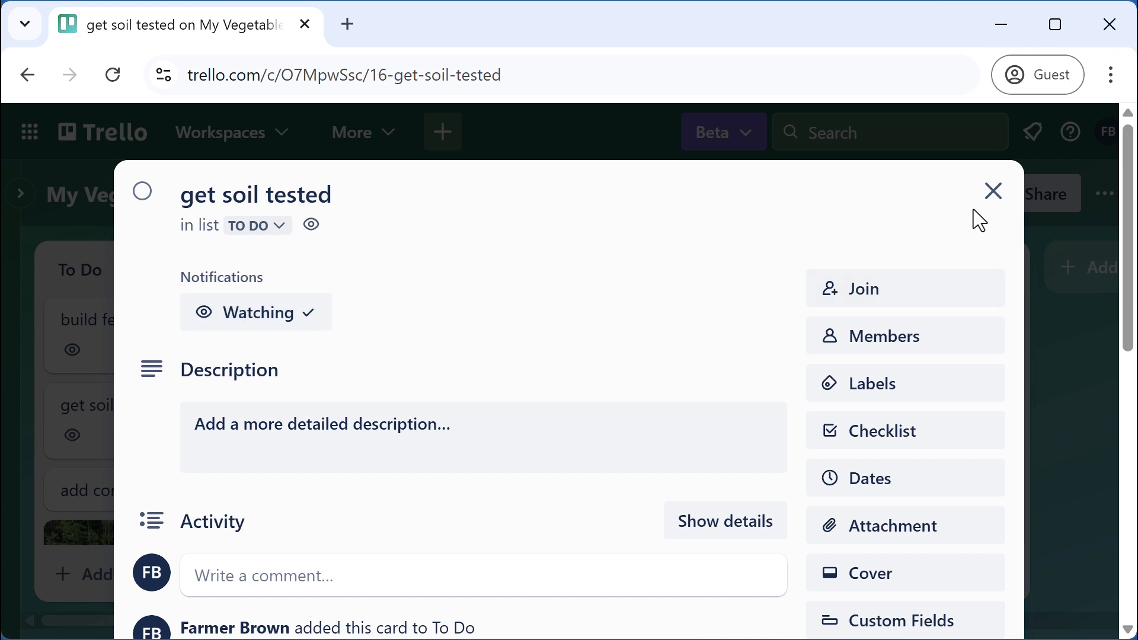
{"action": "left_click", "coordinate": [991, 192]}
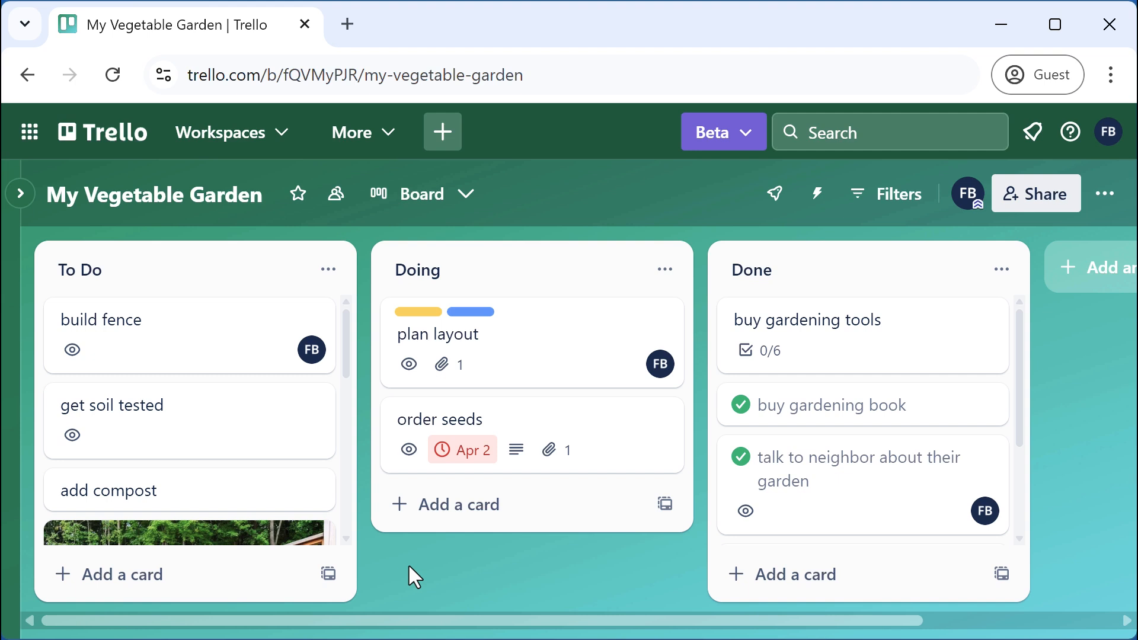
Check the notifications panel and its settings, then open the add compost card
{"action": "left_click", "coordinate": [1034, 144]}
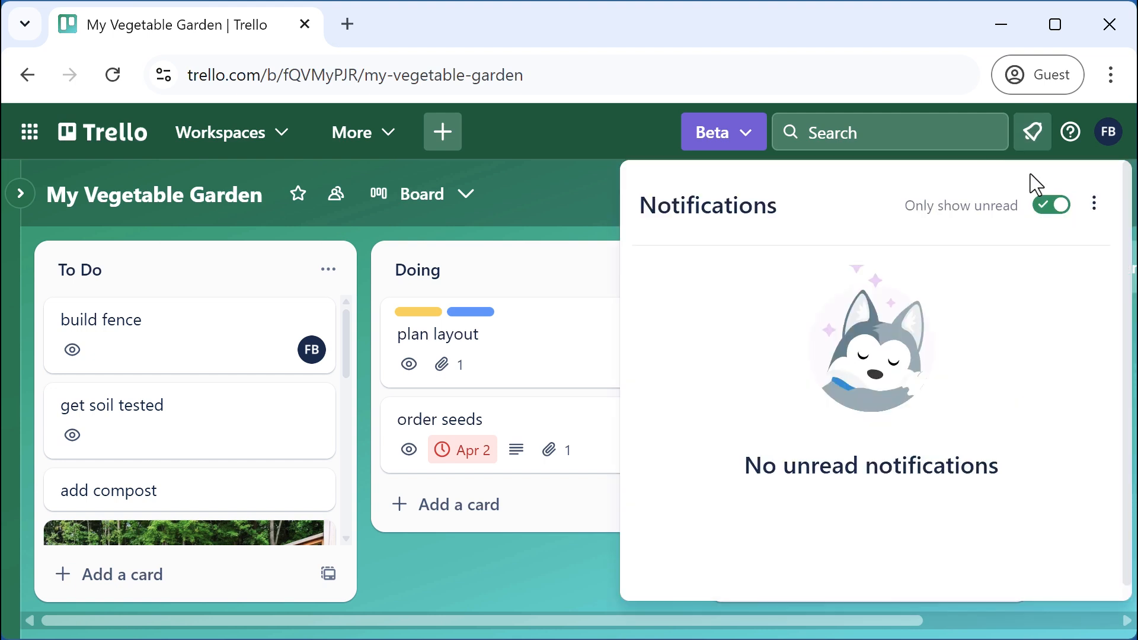
{"action": "left_click", "coordinate": [1094, 204]}
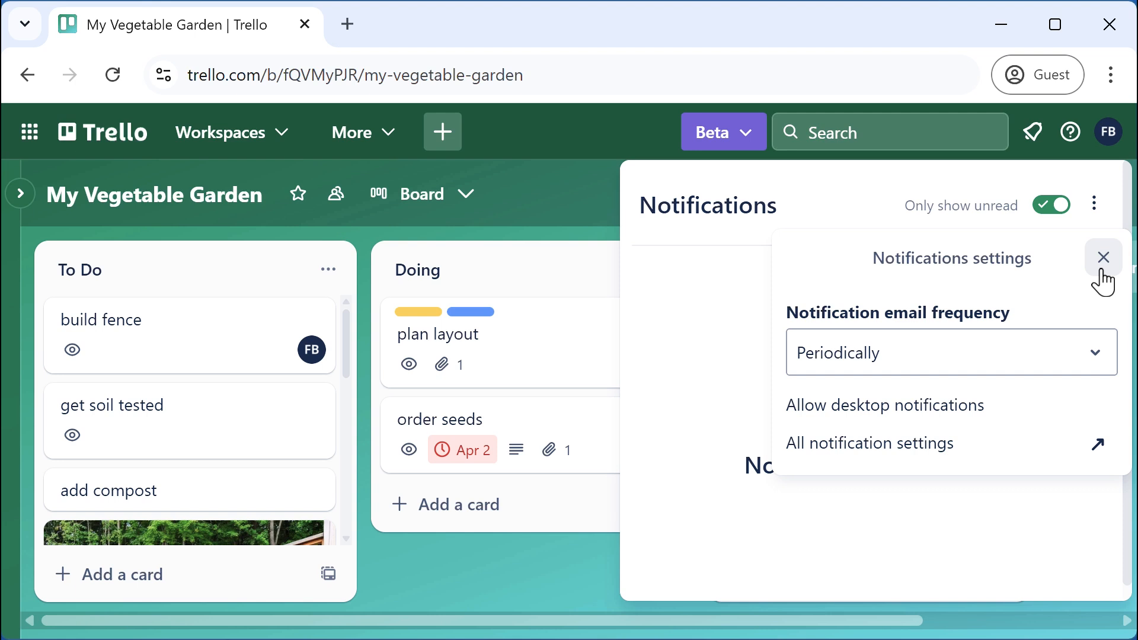
{"action": "left_click", "coordinate": [1102, 270]}
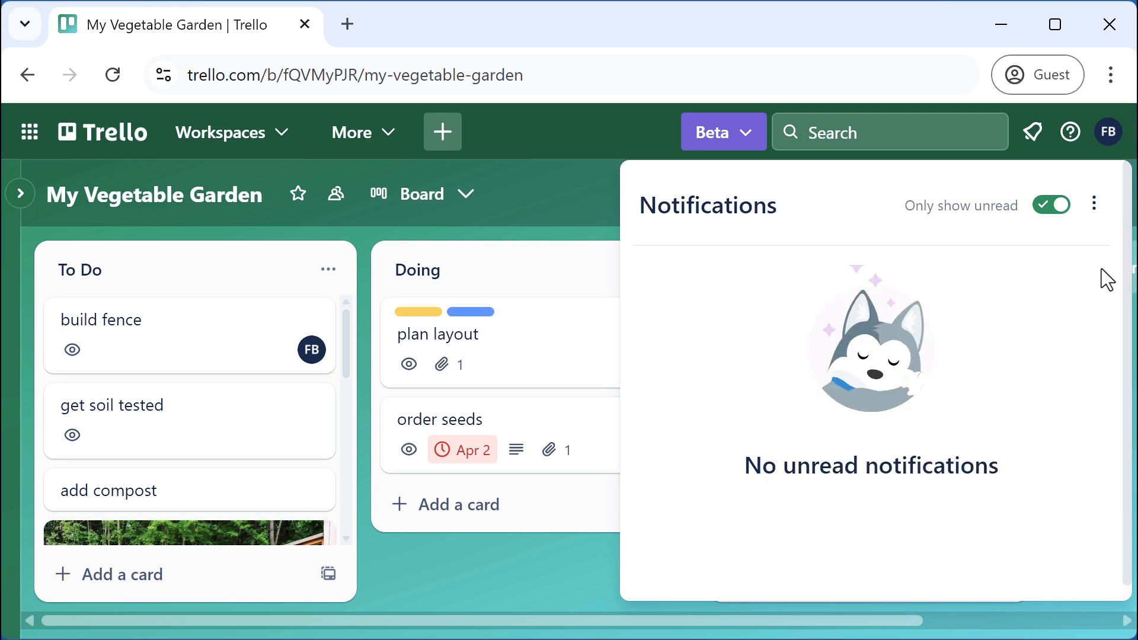
{"action": "left_click", "coordinate": [535, 584]}
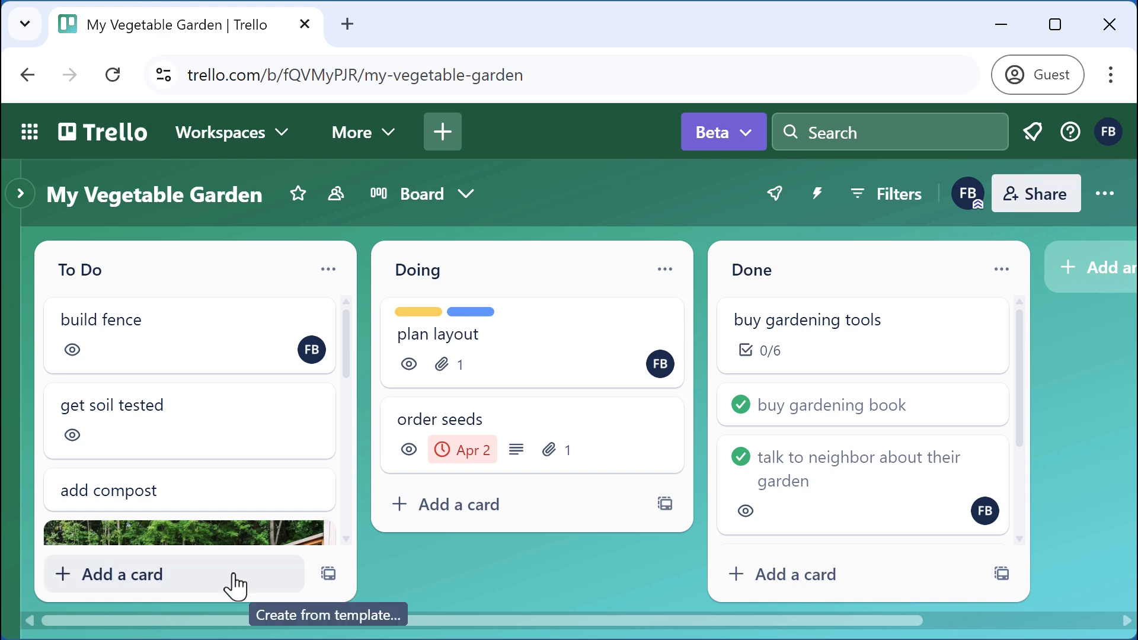
{"action": "left_click", "coordinate": [156, 491]}
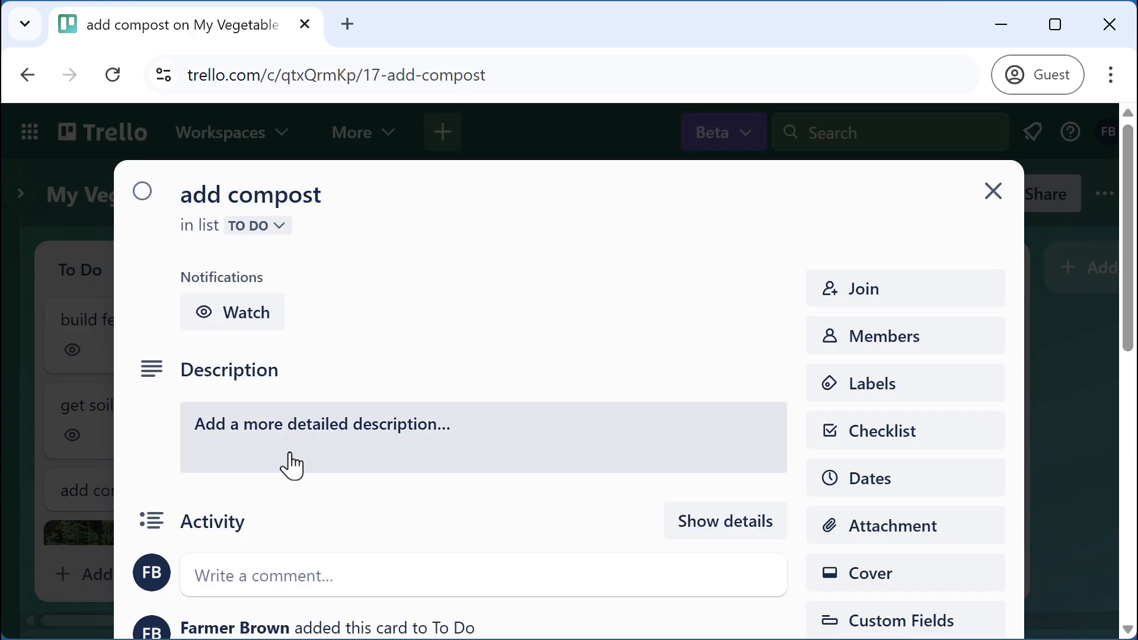
Join the add compost card as a member, then close it with Esc
{"action": "left_click", "coordinate": [879, 306]}
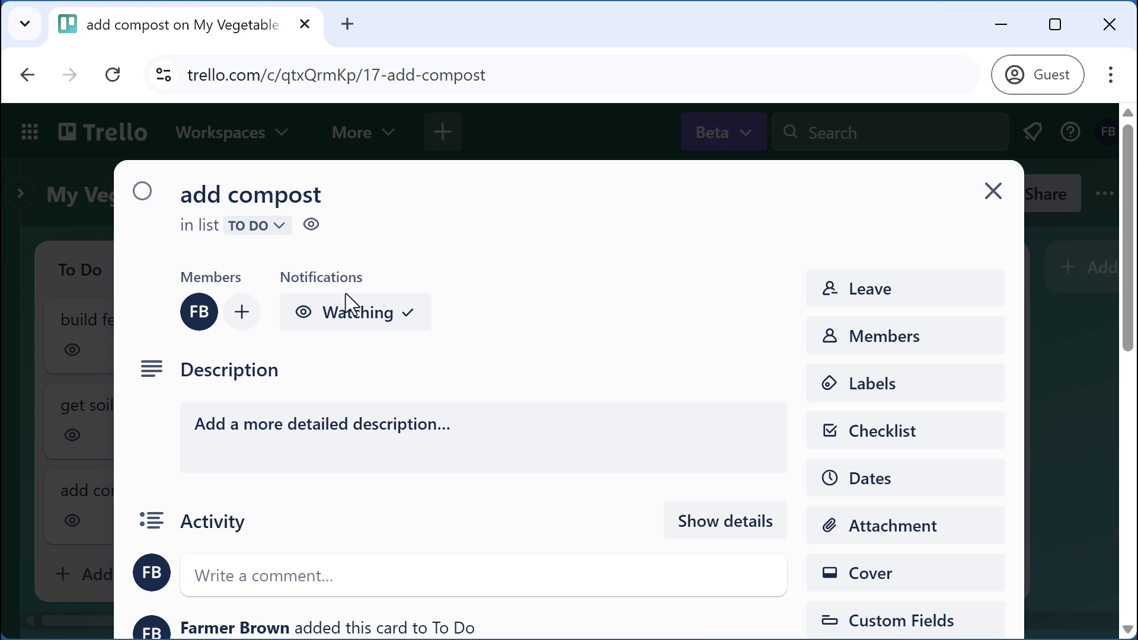
{"action": "key", "text": "Escape"}
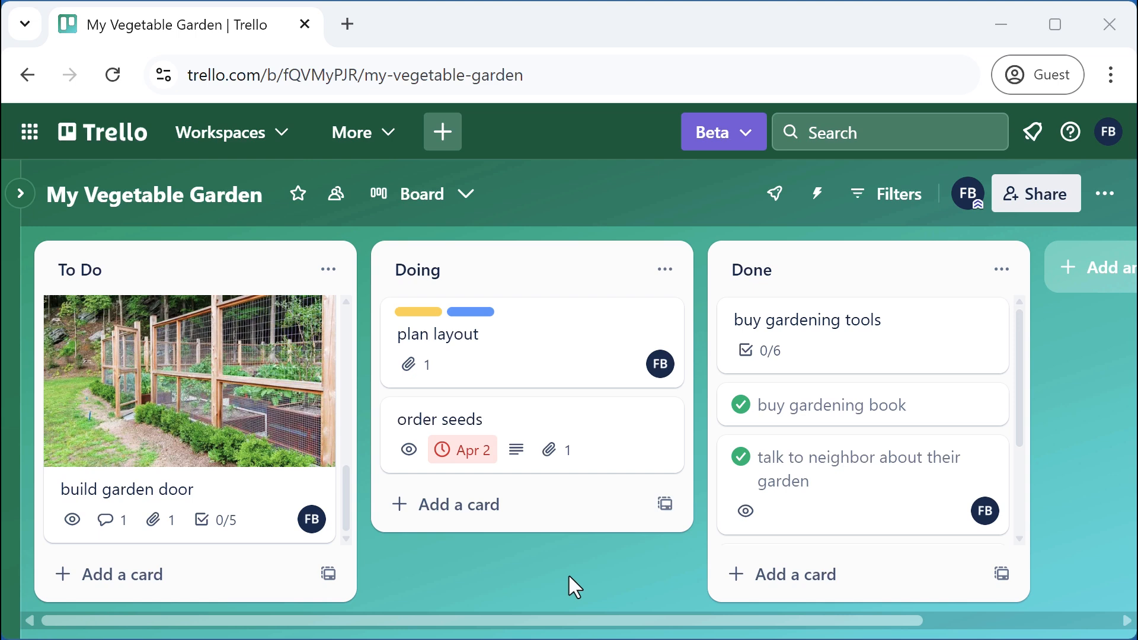
Archive the buy gardening book card from the Done list and close its details
{"action": "scroll", "coordinate": [1014, 493], "scroll_direction": "down", "scroll_amount": 3}
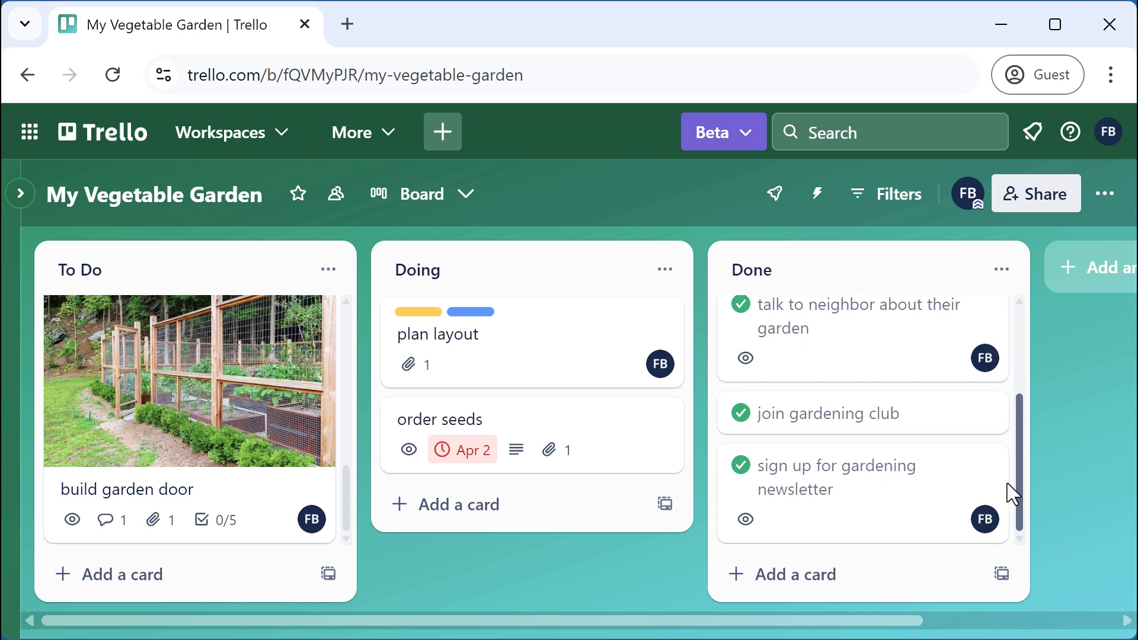
{"action": "left_click_drag", "start_coordinate": [1007, 483], "coordinate": [1040, 311]}
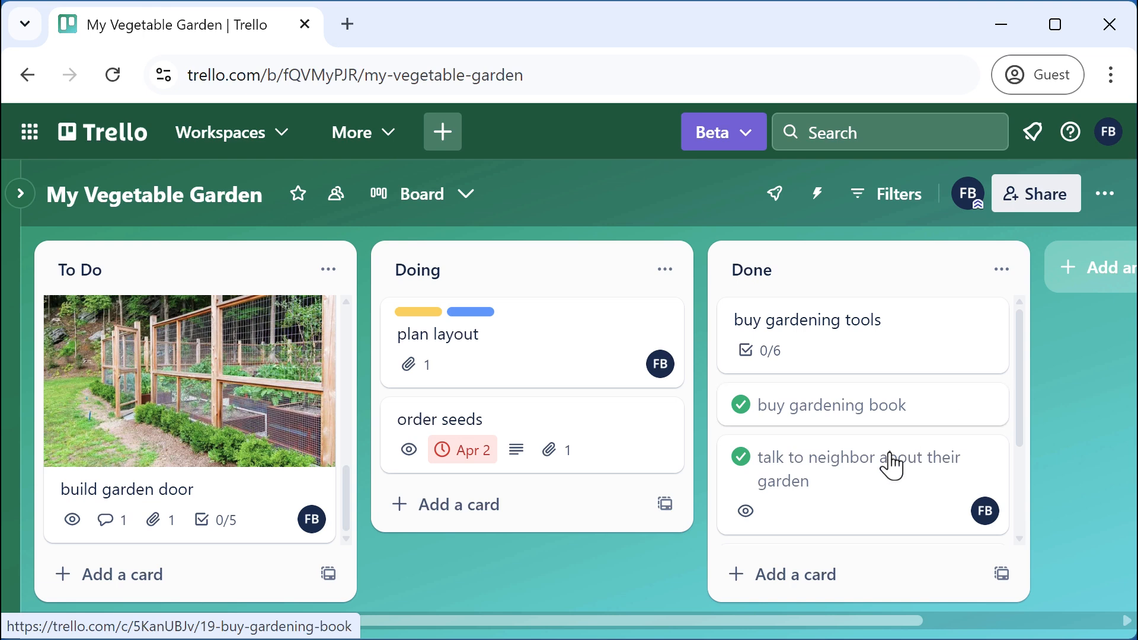
{"action": "left_click", "coordinate": [879, 422]}
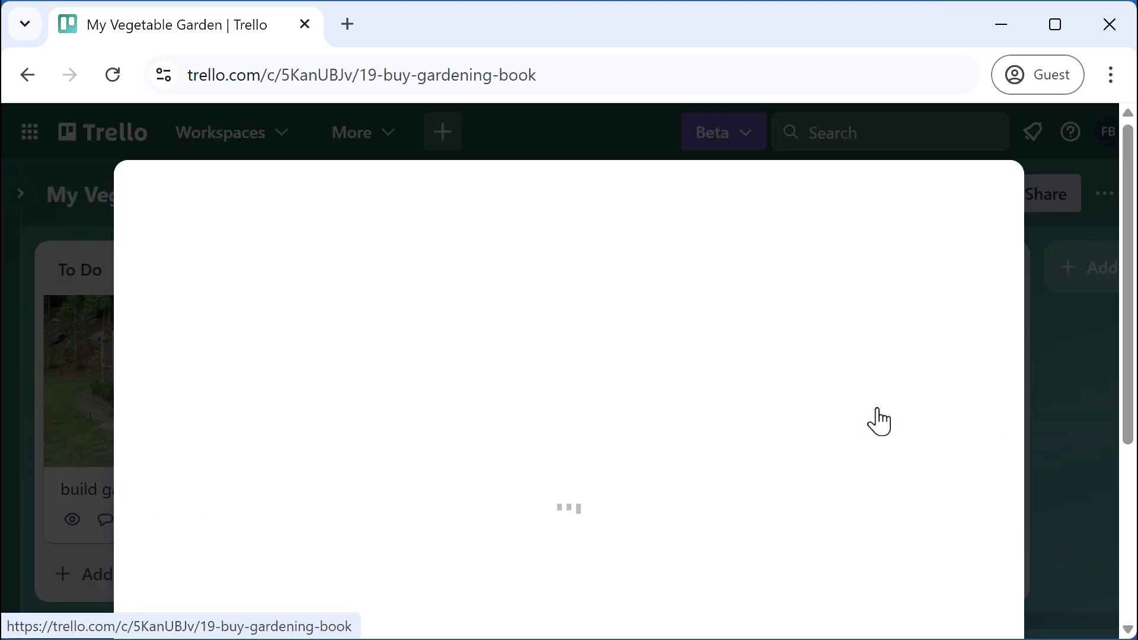
{"action": "scroll", "coordinate": [711, 395], "scroll_direction": "down", "scroll_amount": 10}
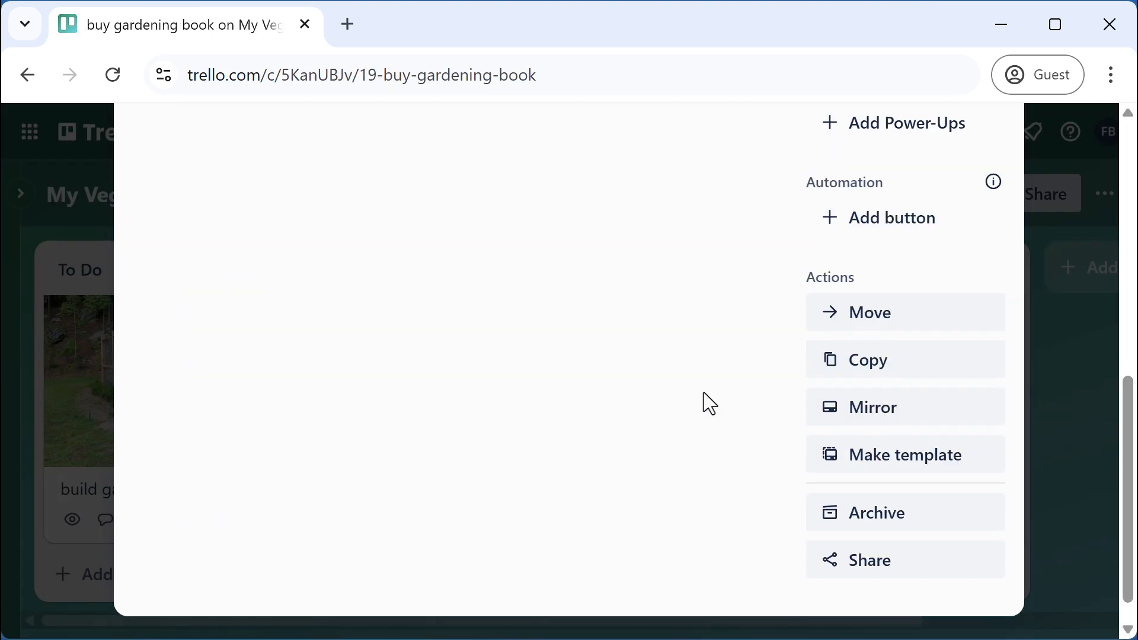
{"action": "left_click", "coordinate": [877, 514]}
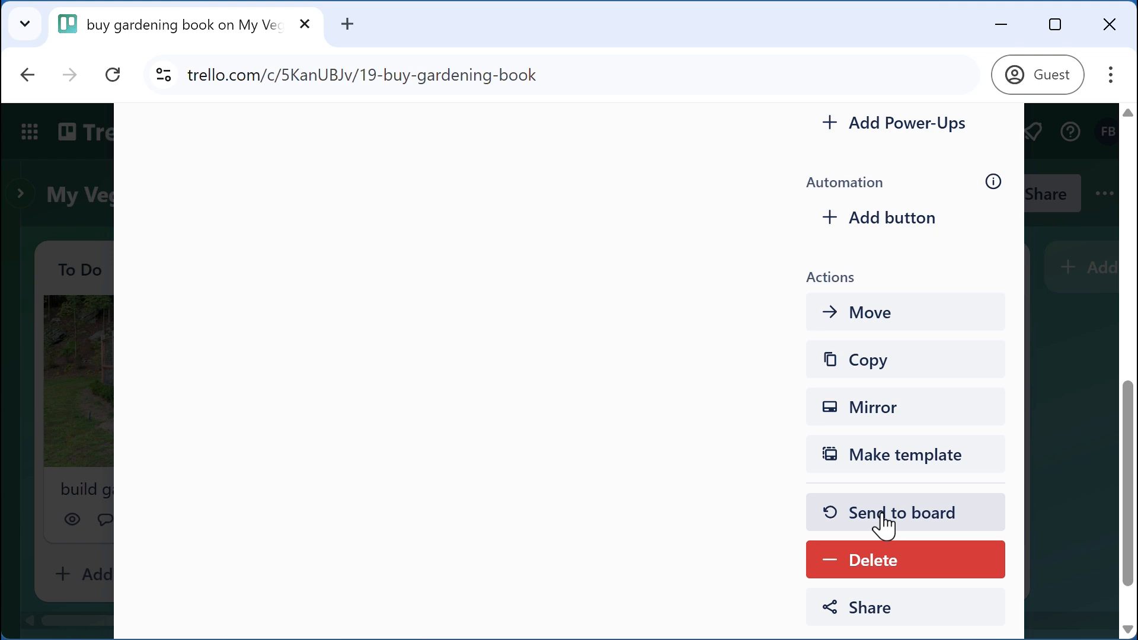
{"action": "scroll", "coordinate": [859, 510], "scroll_direction": "up", "scroll_amount": 10}
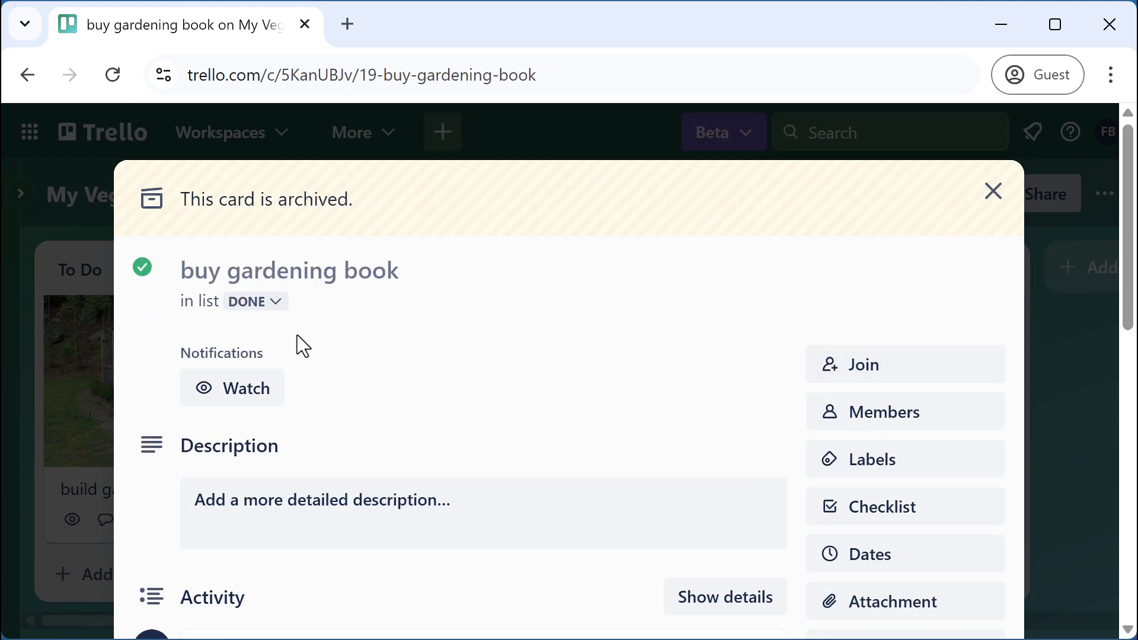
{"action": "left_click", "coordinate": [992, 192]}
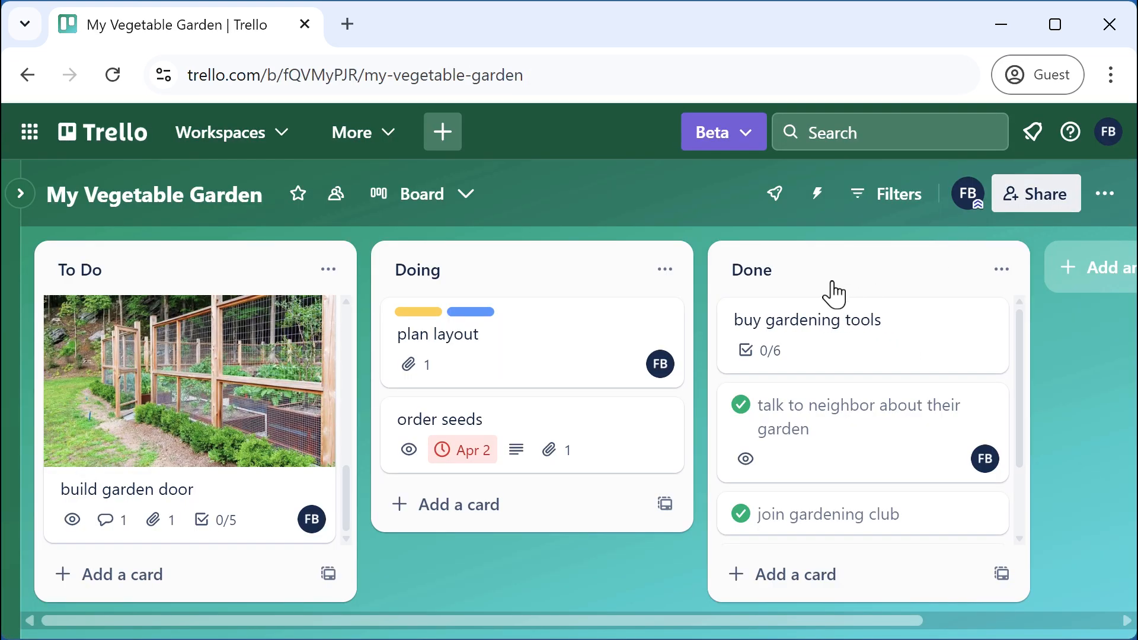
Archive the talk to neighbor, join gardening club and sign up for newsletter cards
{"action": "scroll", "coordinate": [894, 489], "scroll_direction": "down", "scroll_amount": 2}
{"action": "scroll", "coordinate": [893, 489], "scroll_direction": "up", "scroll_amount": 2}
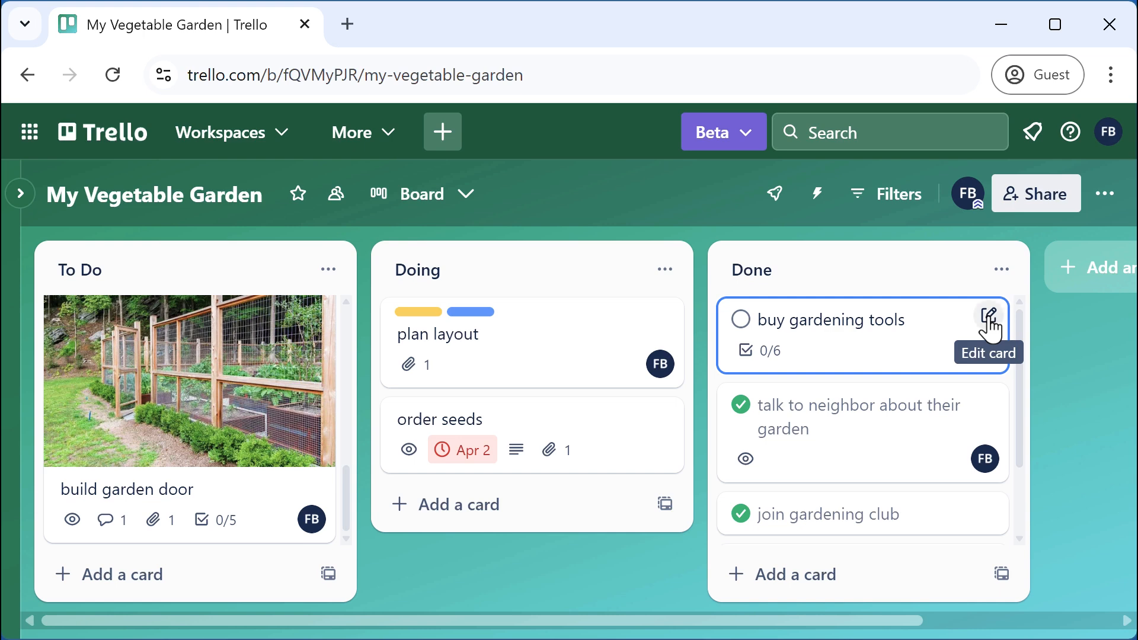
{"action": "left_click", "coordinate": [988, 317]}
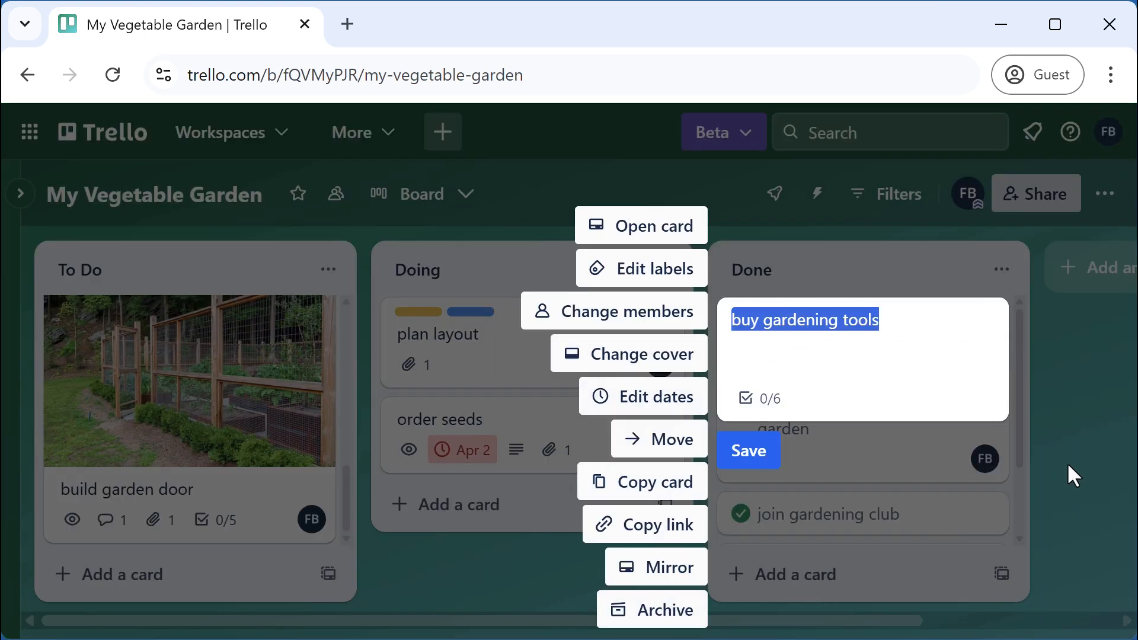
{"action": "left_click", "coordinate": [1102, 424]}
{"action": "mouse_move", "coordinate": [987, 420]}
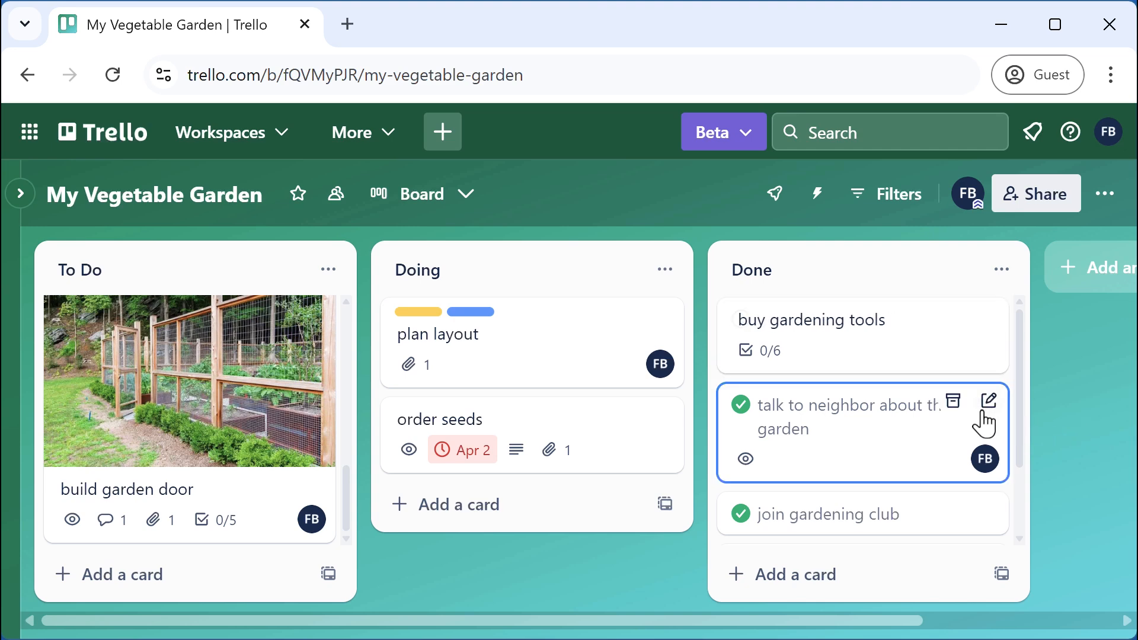
{"action": "left_click", "coordinate": [954, 403]}
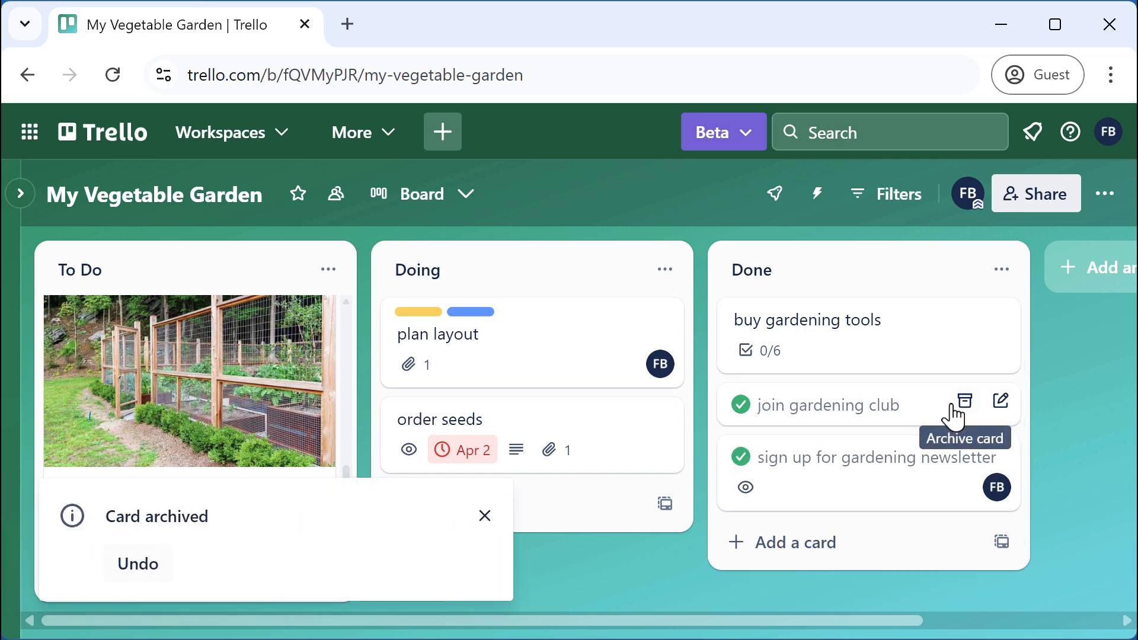
{"action": "left_click", "coordinate": [955, 408]}
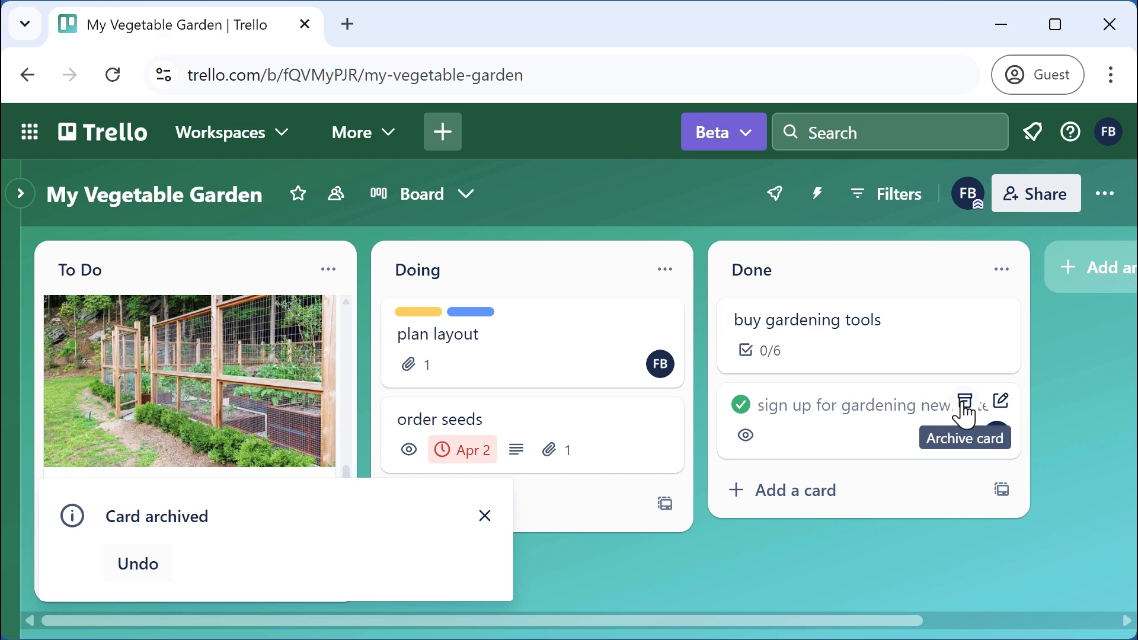
{"action": "left_click", "coordinate": [964, 403]}
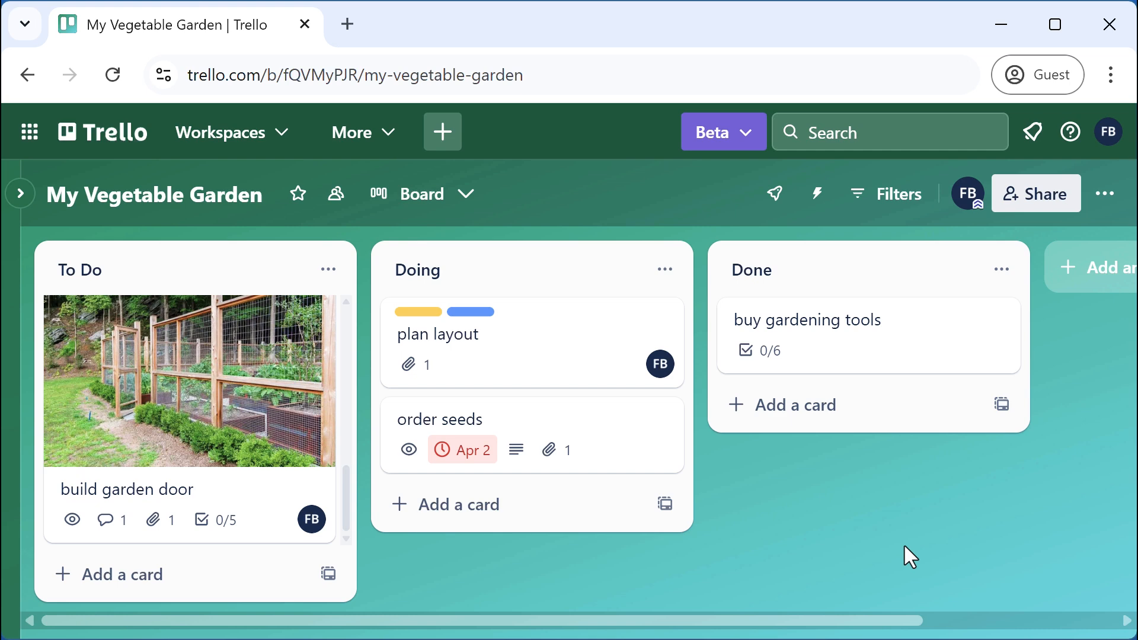
Restore the sign up for gardening newsletter card from the board's archived items
{"action": "left_click_drag", "start_coordinate": [824, 633], "coordinate": [1073, 619]}
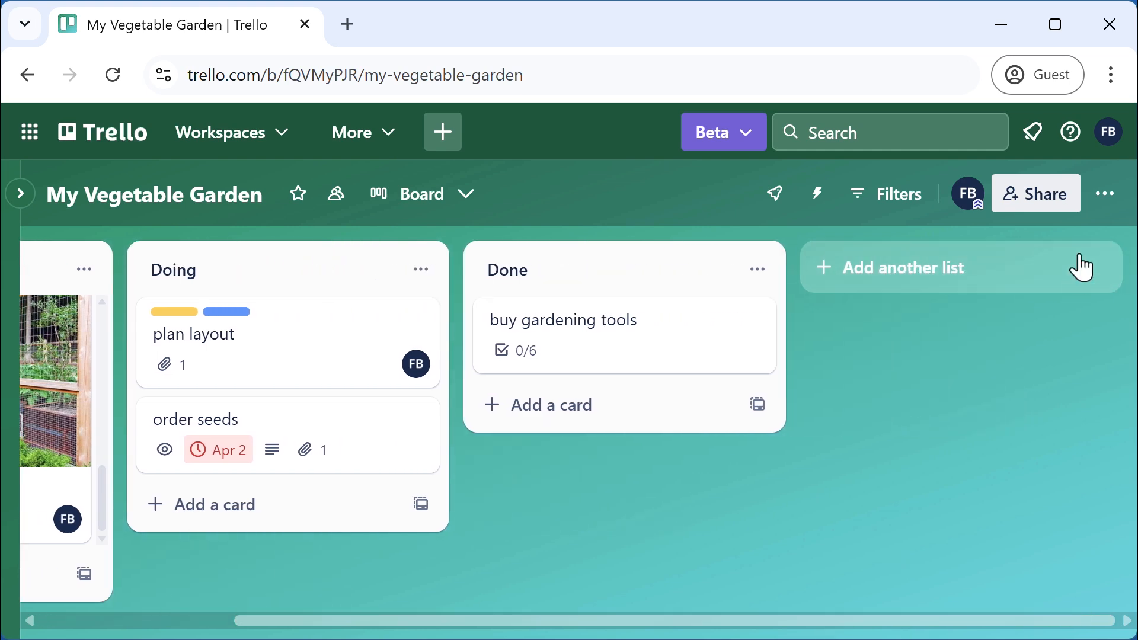
{"action": "left_click", "coordinate": [1106, 196]}
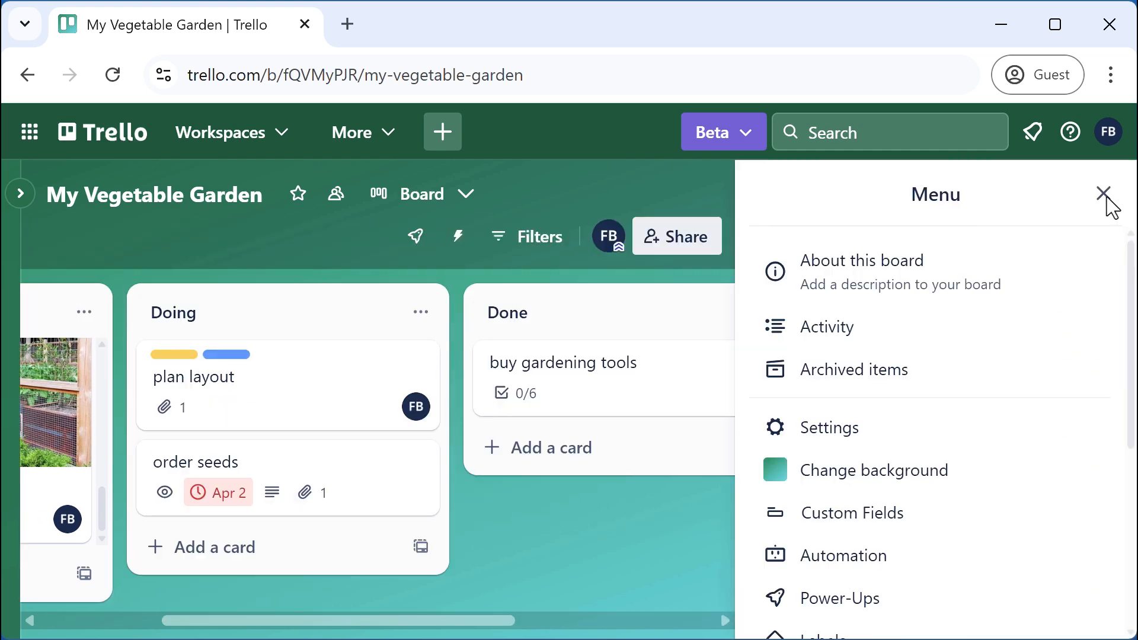
{"action": "left_click", "coordinate": [853, 378]}
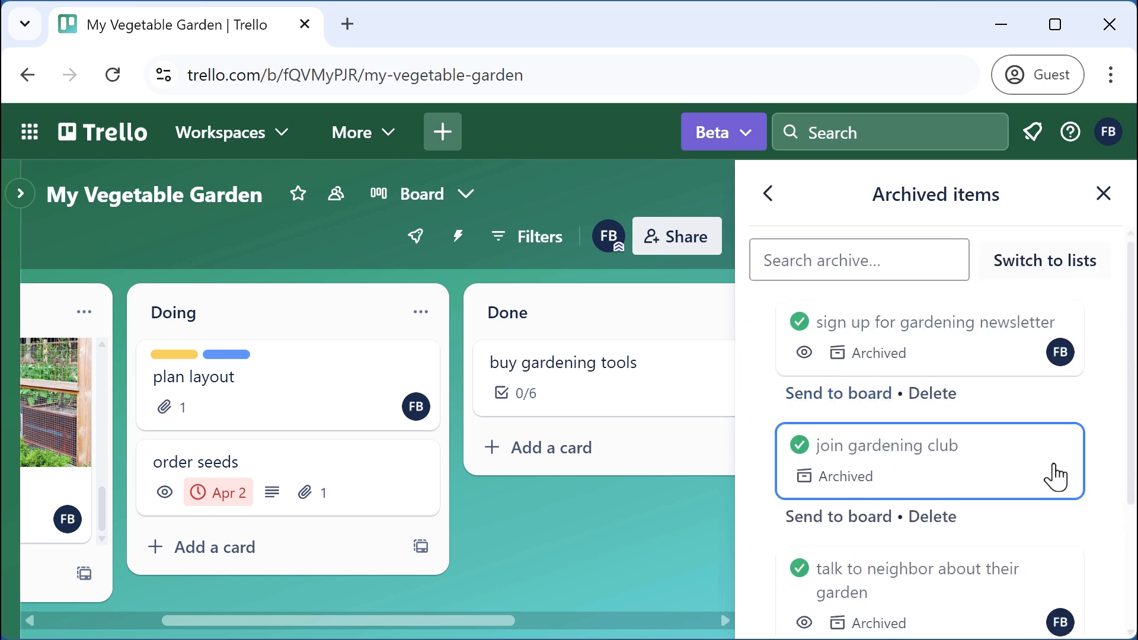
{"action": "scroll", "coordinate": [1055, 475], "scroll_direction": "down", "scroll_amount": 3}
{"action": "scroll", "coordinate": [1013, 487], "scroll_direction": "up", "scroll_amount": 3}
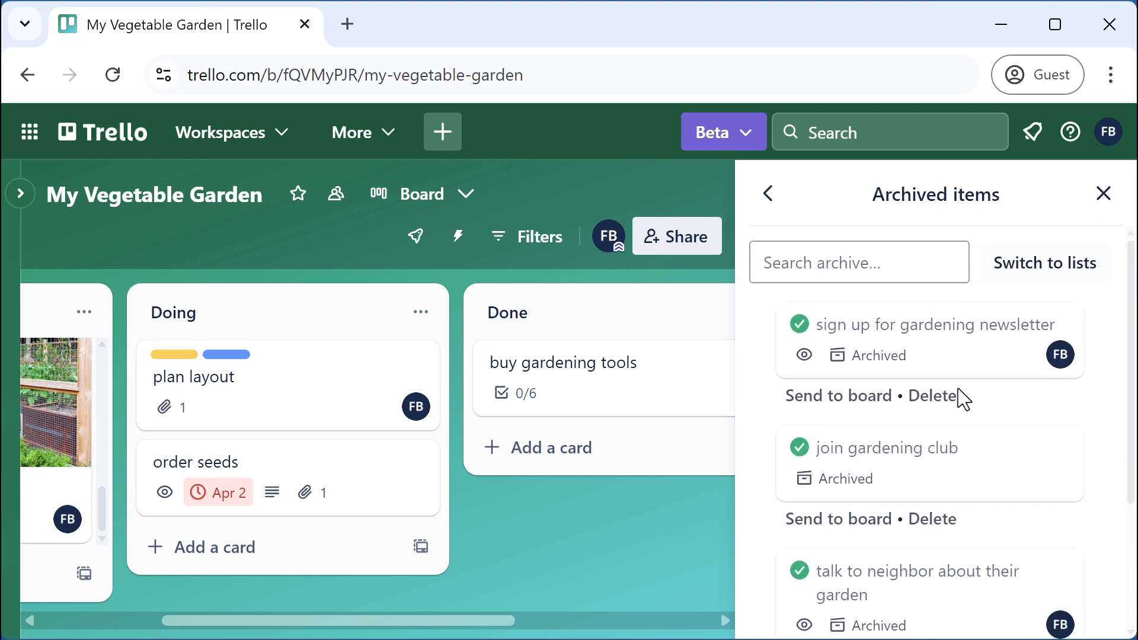
{"action": "left_click", "coordinate": [866, 397]}
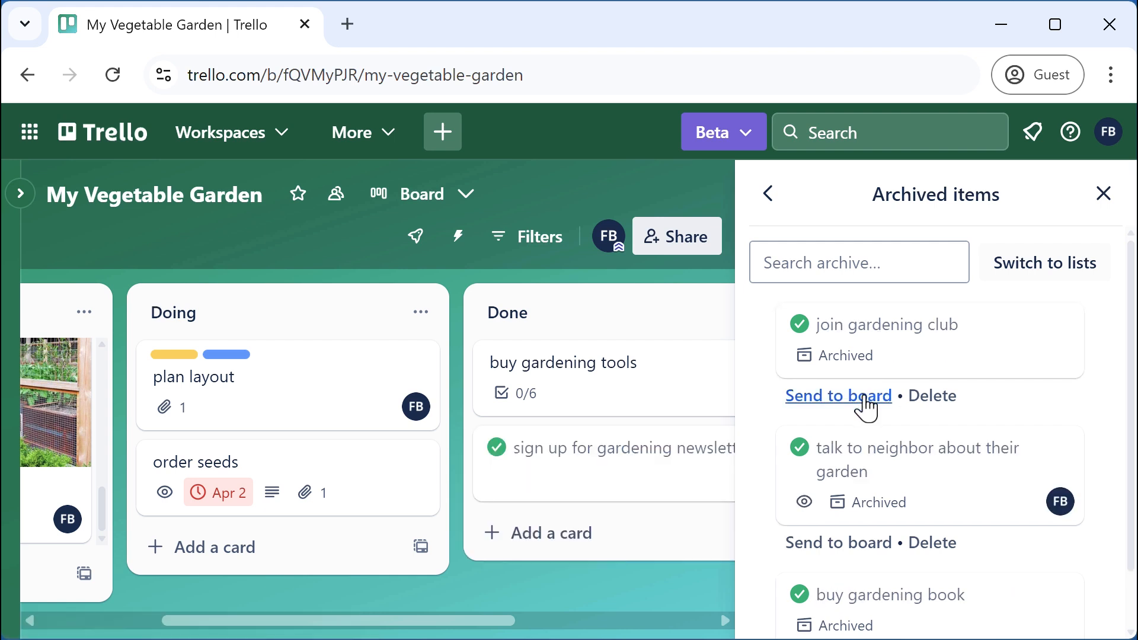
{"action": "left_click", "coordinate": [1102, 195]}
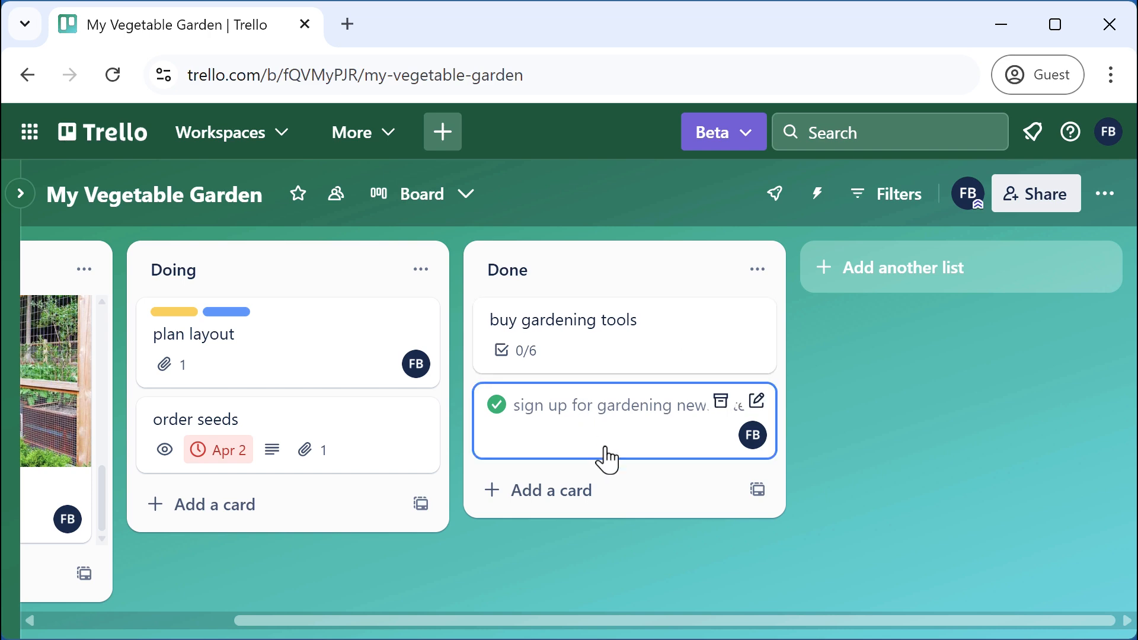
Open the newsletter card and archive it from its Actions
{"action": "left_click", "coordinate": [652, 421]}
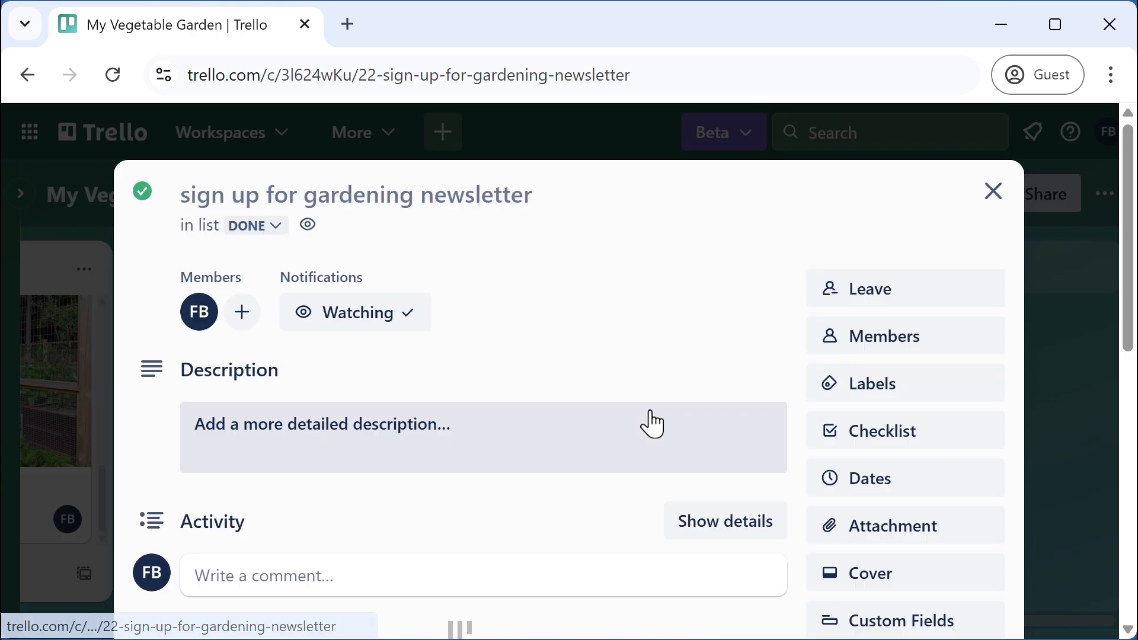
{"action": "scroll", "coordinate": [899, 452], "scroll_direction": "down", "scroll_amount": 8}
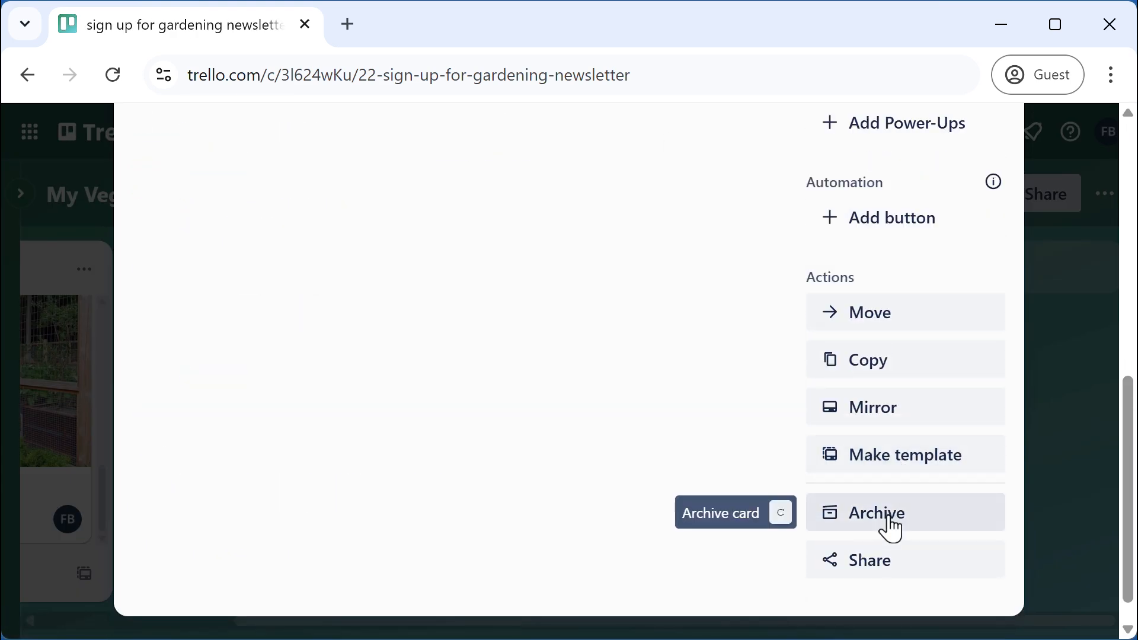
{"action": "left_click", "coordinate": [892, 524]}
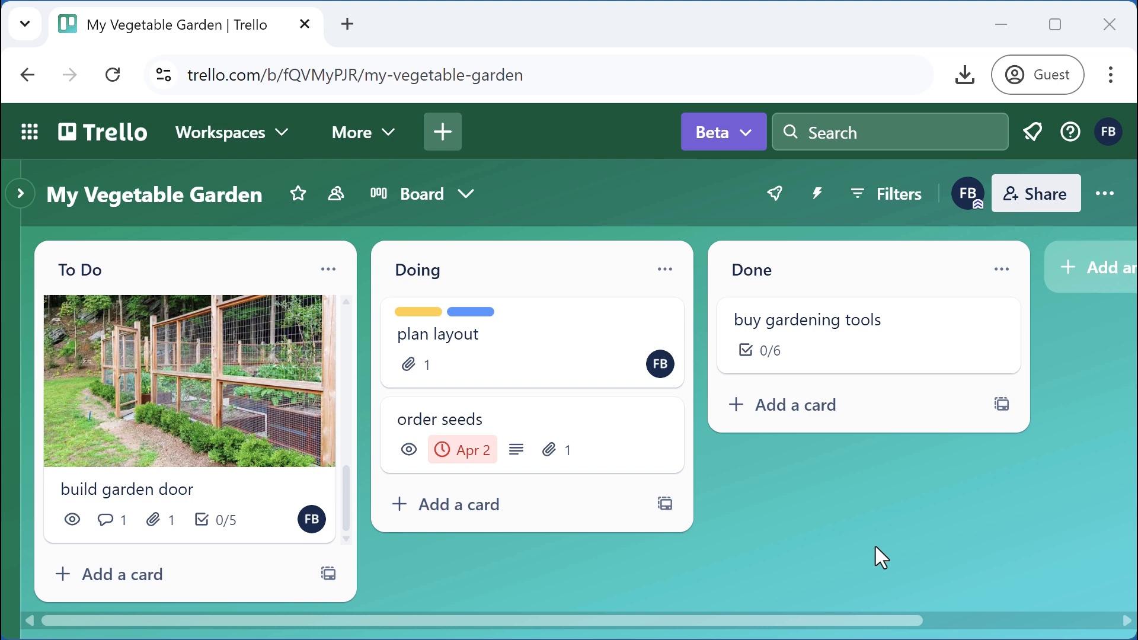
Change the board background to a purple gradient colour
{"action": "left_click", "coordinate": [1104, 193]}
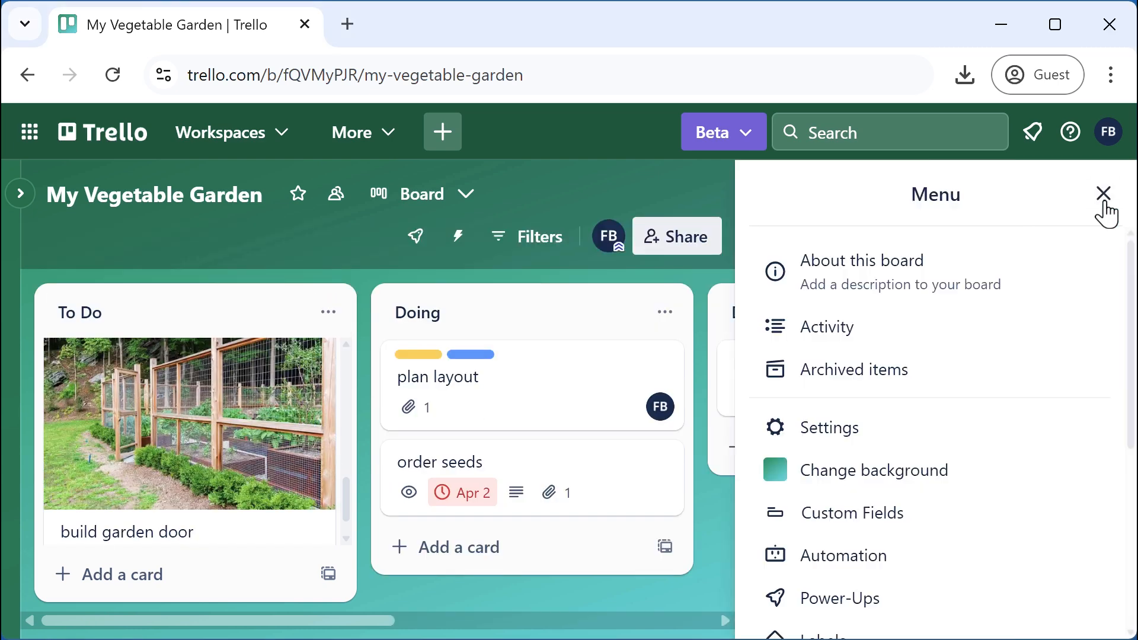
{"action": "left_click", "coordinate": [886, 477]}
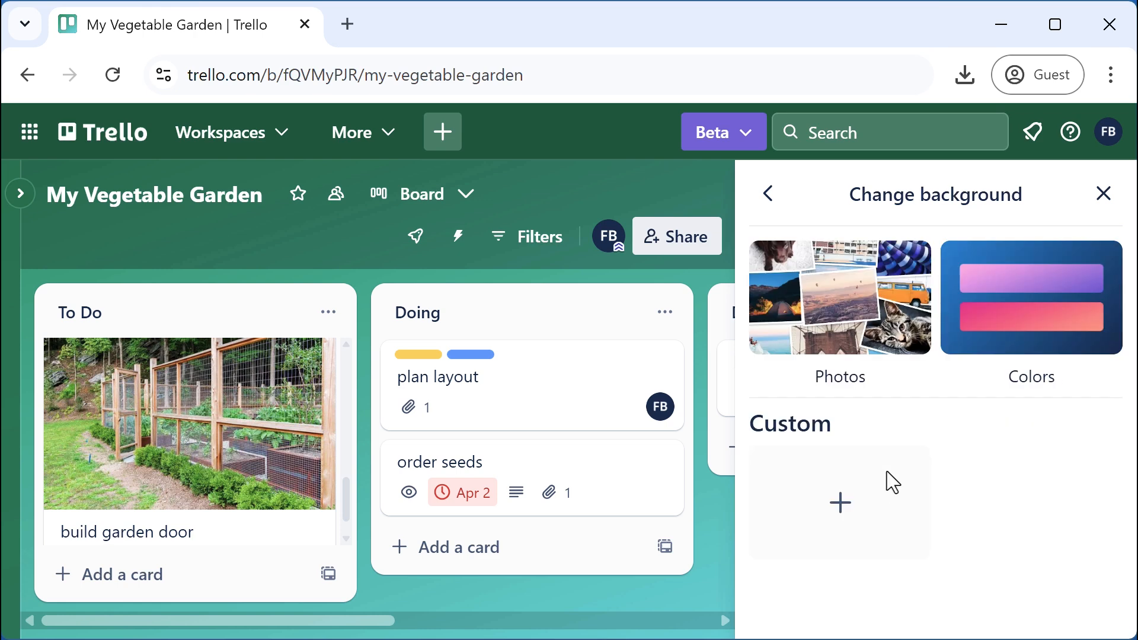
{"action": "left_click", "coordinate": [1049, 327]}
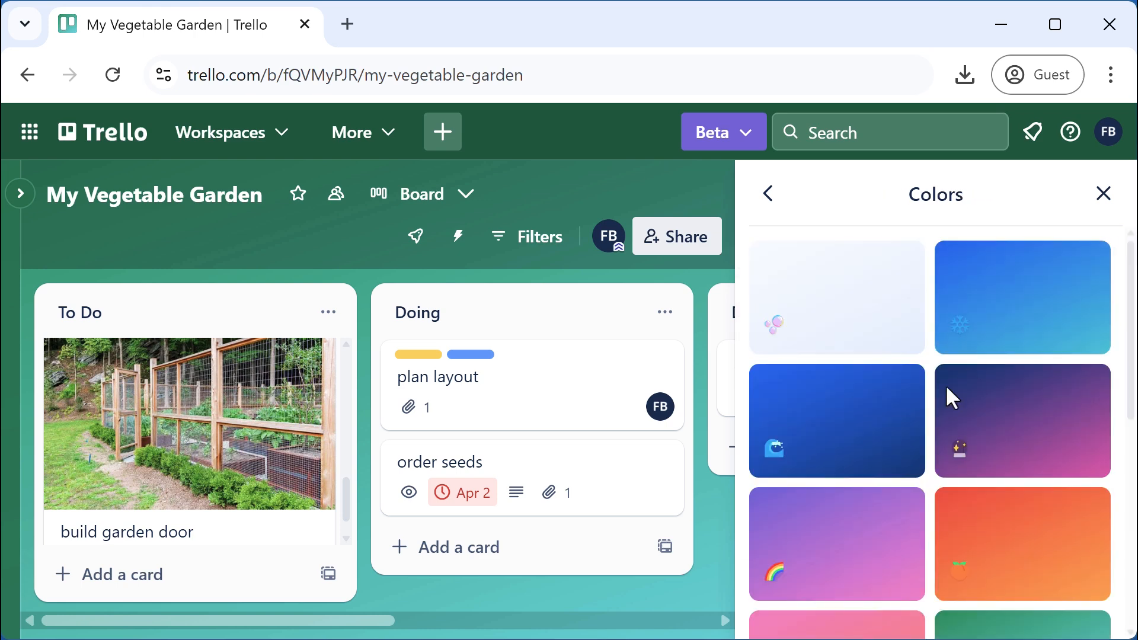
{"action": "left_click", "coordinate": [1035, 438]}
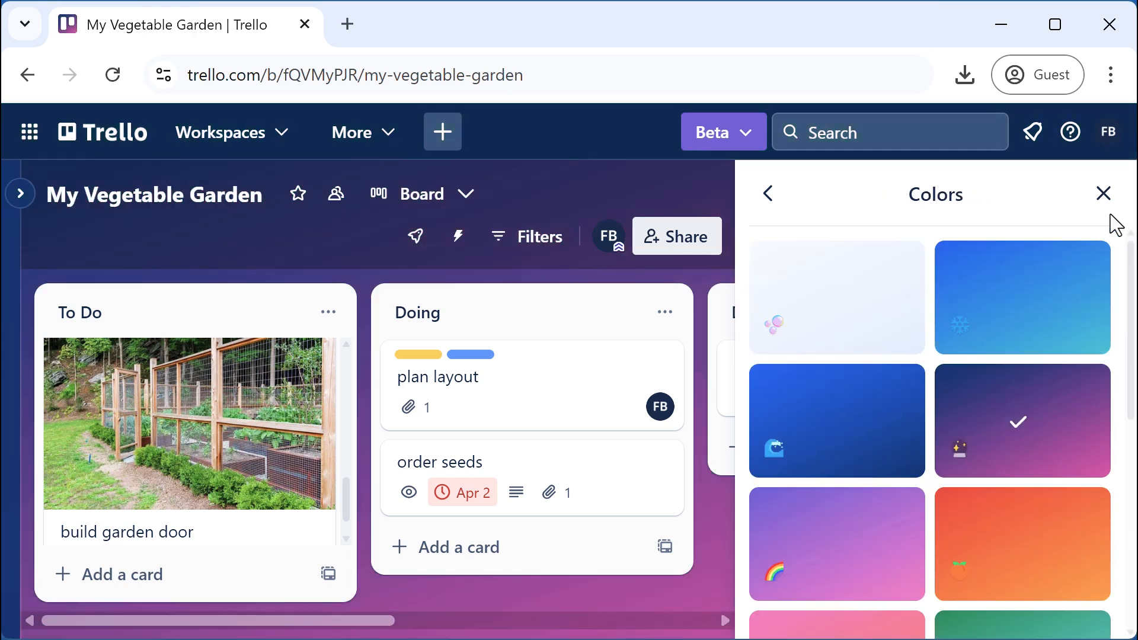
{"action": "left_click", "coordinate": [1104, 195]}
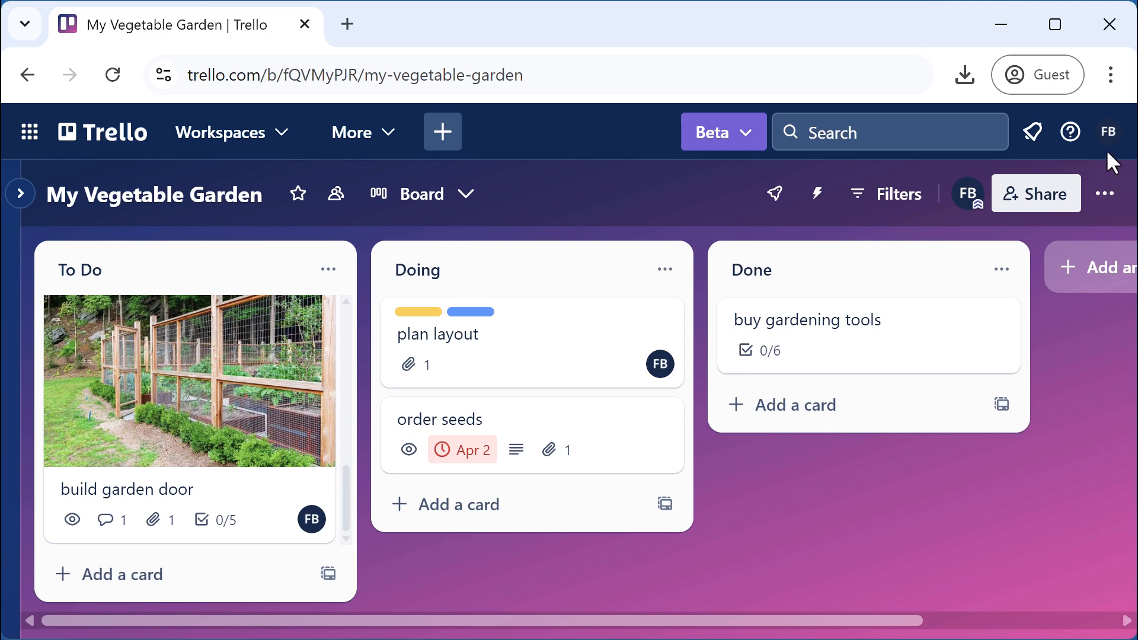
Replace it with an Unsplash 'garden' photo of a brick path between flower beds
{"action": "left_click", "coordinate": [1104, 194]}
{"action": "left_click", "coordinate": [871, 467]}
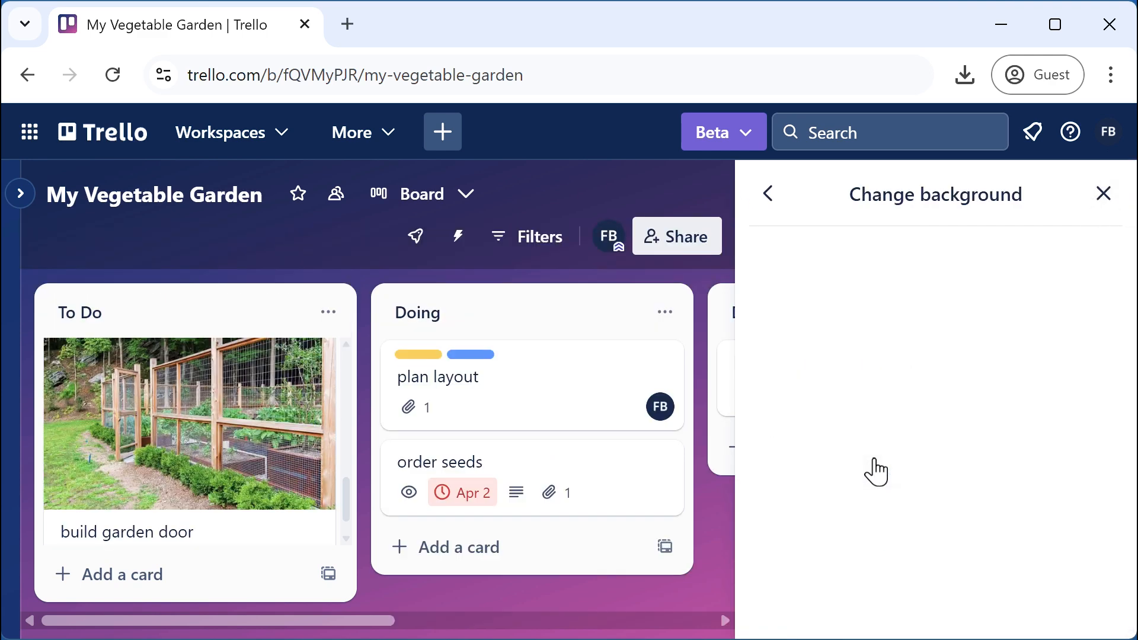
{"action": "left_click", "coordinate": [851, 334]}
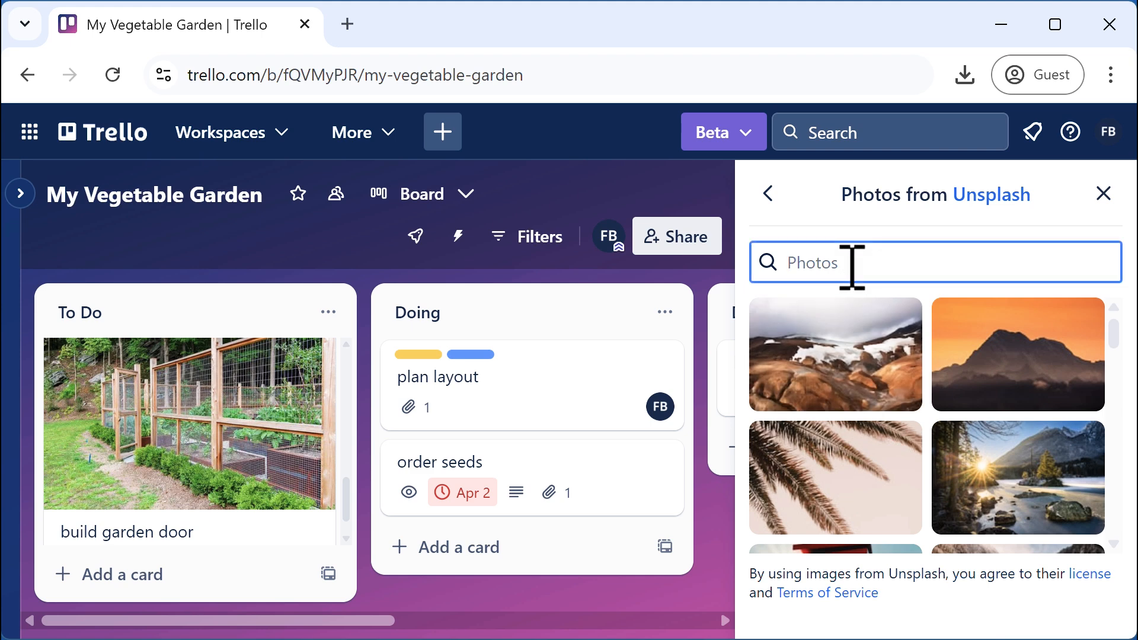
{"action": "type", "text": "gard"}
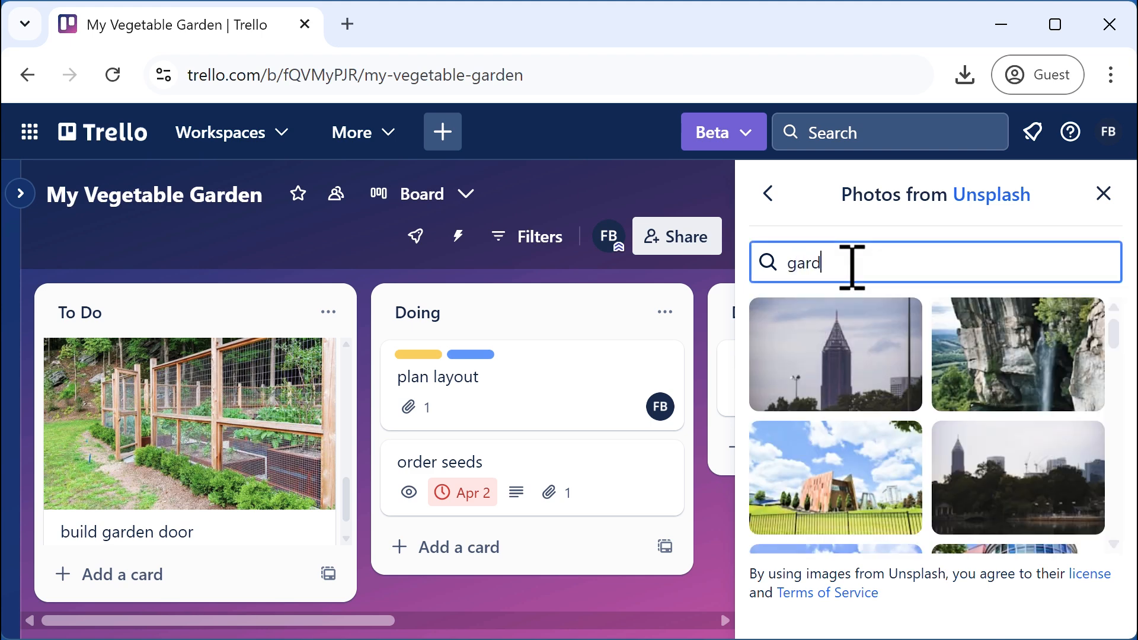
{"action": "type", "text": "en"}
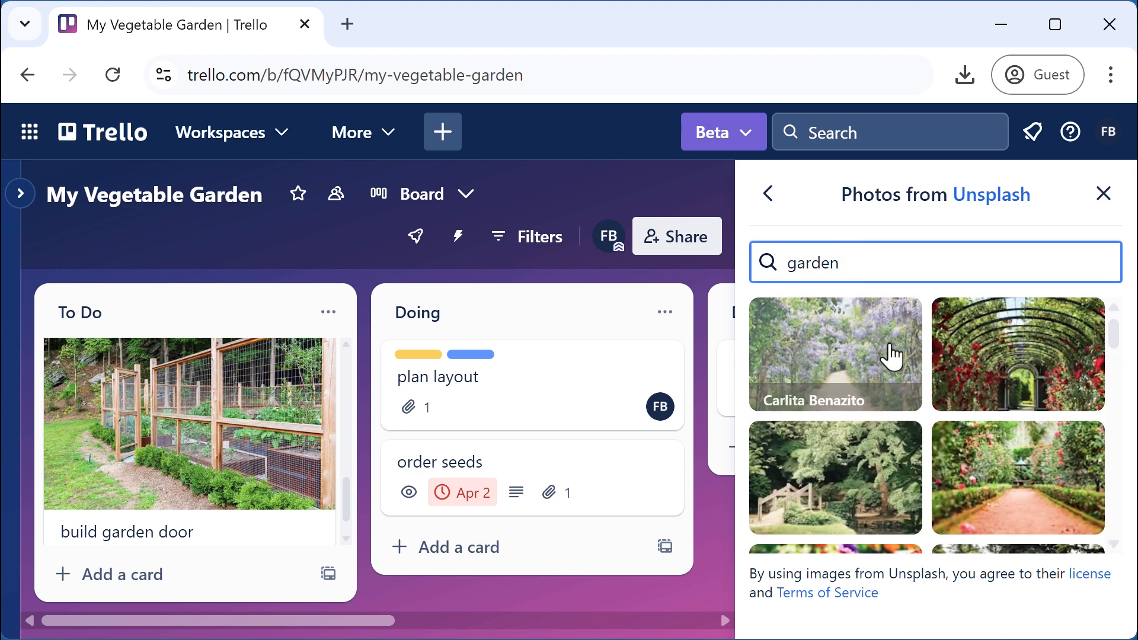
{"action": "scroll", "coordinate": [1003, 477], "scroll_direction": "down", "scroll_amount": 2}
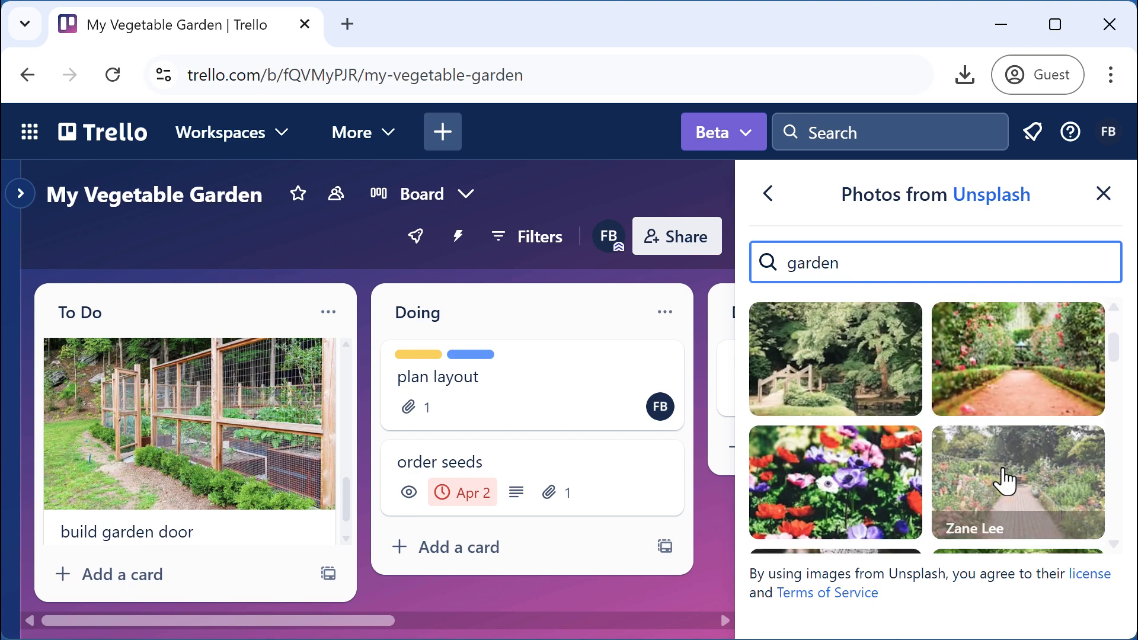
{"action": "left_click", "coordinate": [1006, 481]}
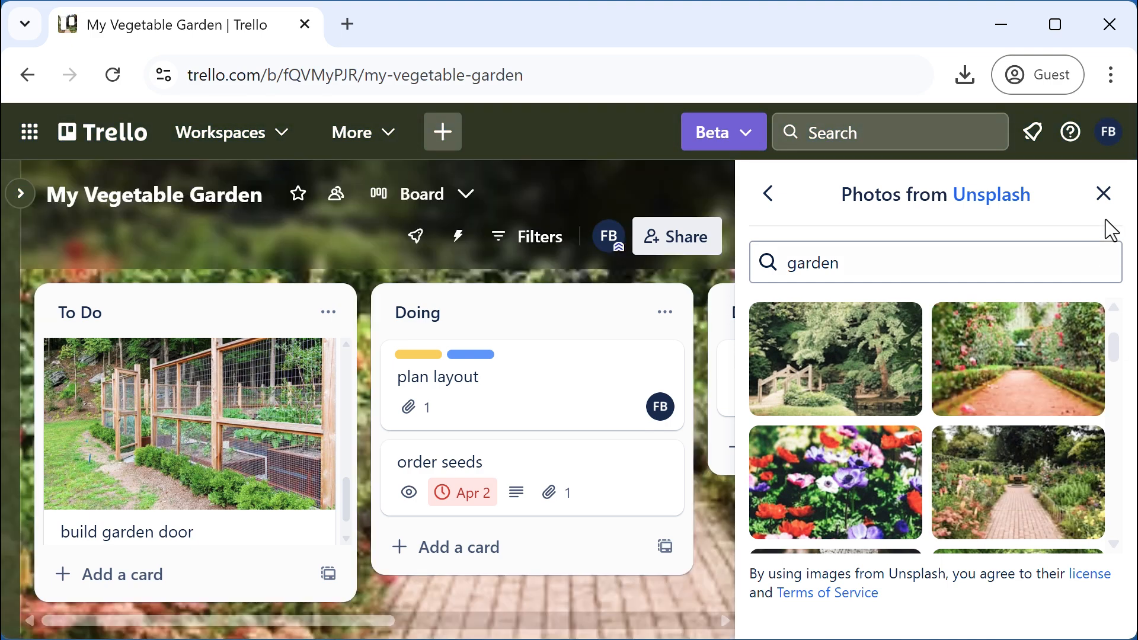
{"action": "left_click", "coordinate": [1103, 194]}
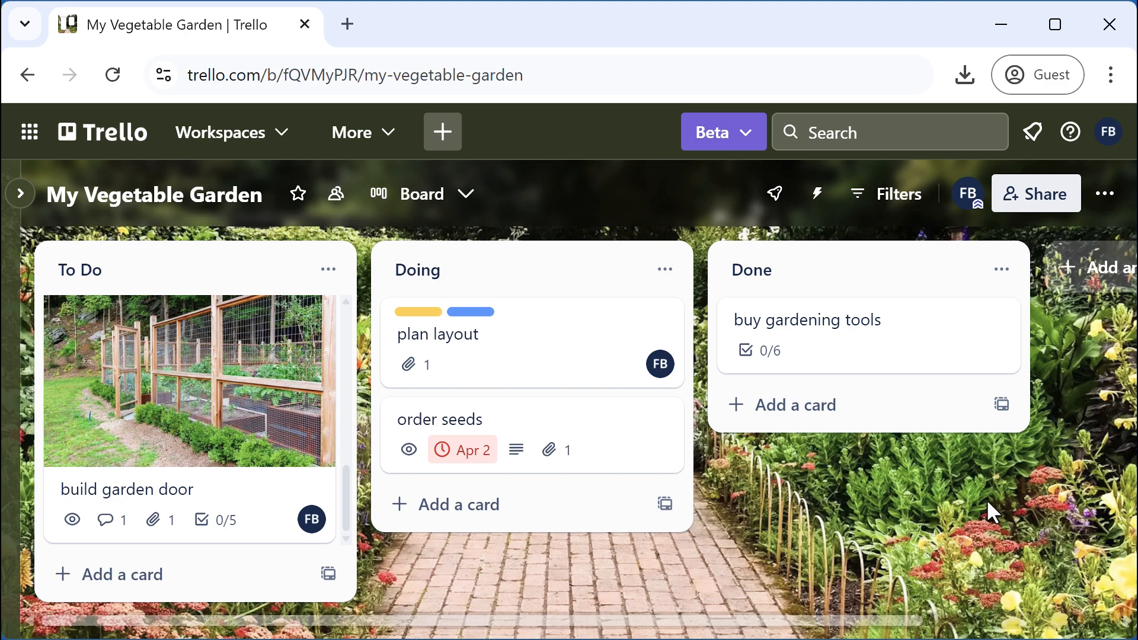
{"action": "left_click", "coordinate": [1104, 194]}
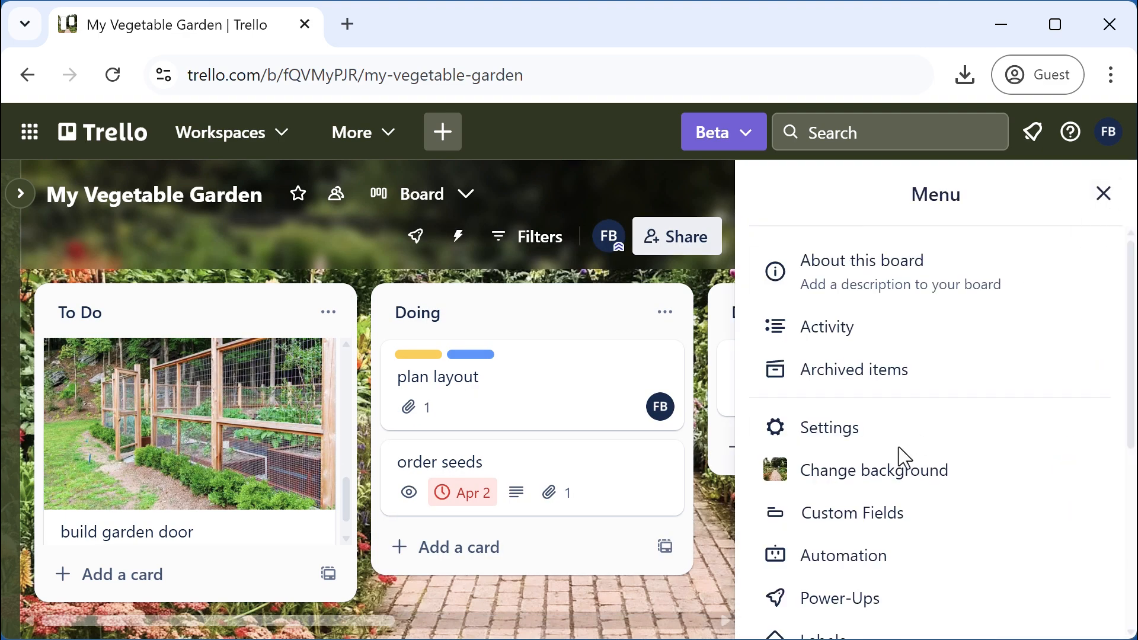
Upload the garden image as a custom board background
{"action": "left_click", "coordinate": [877, 483]}
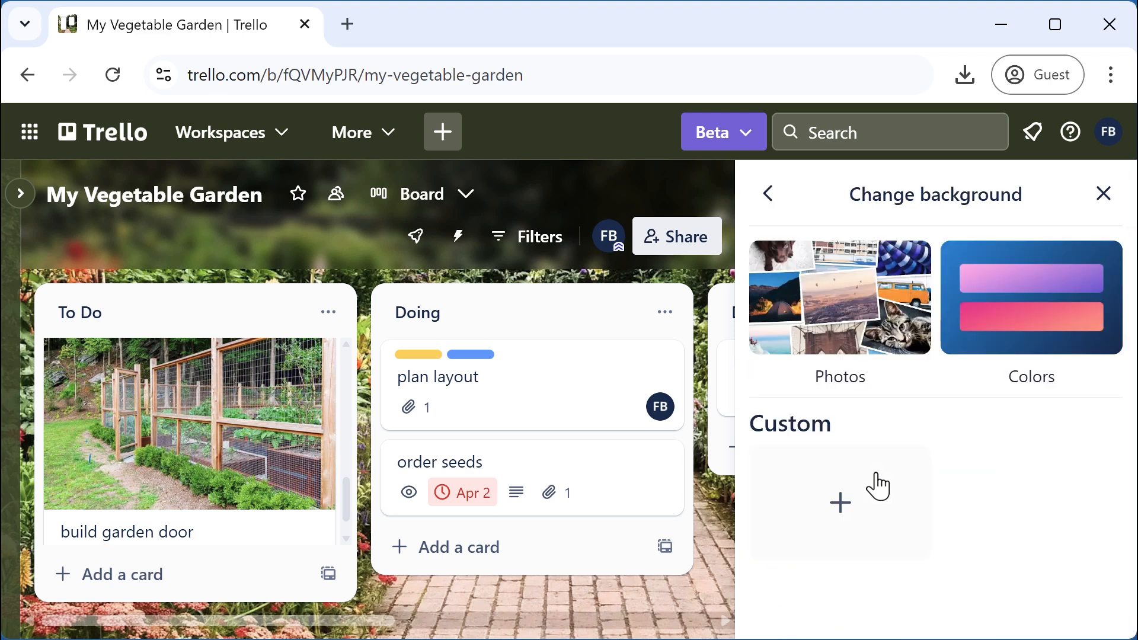
{"action": "left_click", "coordinate": [840, 514]}
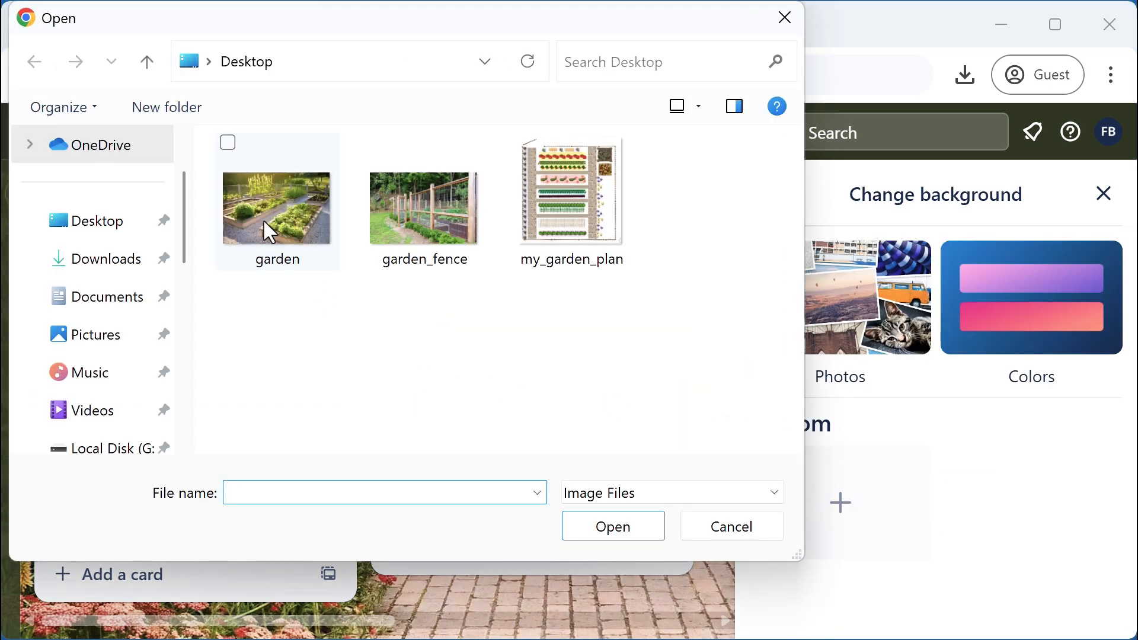
{"action": "left_click", "coordinate": [262, 219]}
{"action": "left_click", "coordinate": [622, 526]}
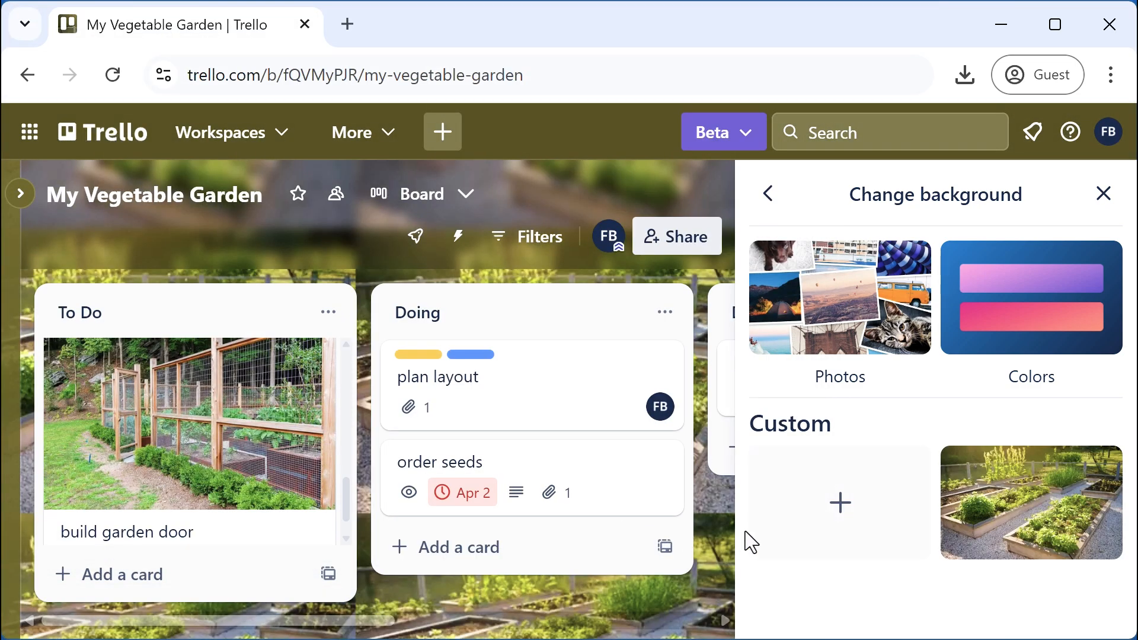
{"action": "left_click", "coordinate": [1103, 194]}
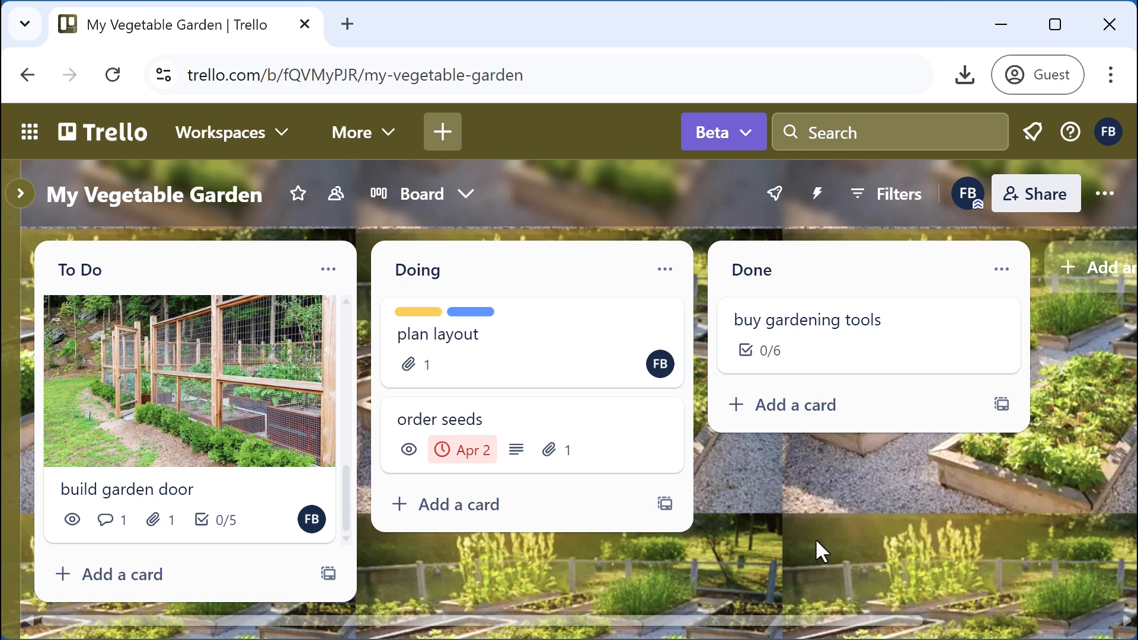
Set the custom garden background's display option to Cover
{"action": "left_click", "coordinate": [1104, 194]}
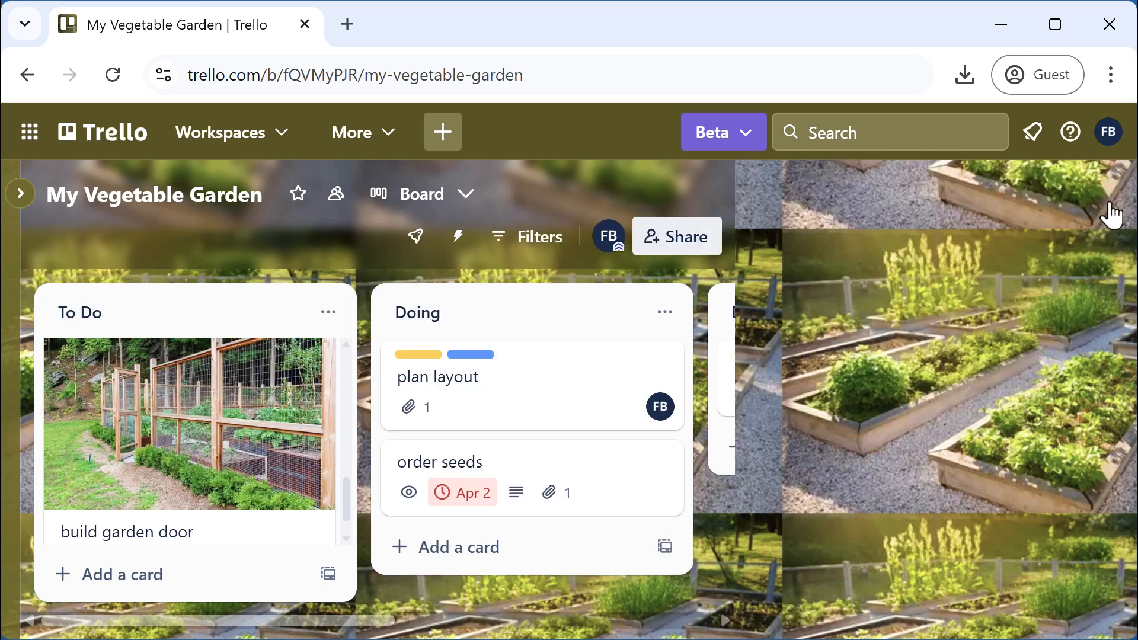
{"action": "left_click", "coordinate": [892, 480]}
{"action": "mouse_move", "coordinate": [1010, 538]}
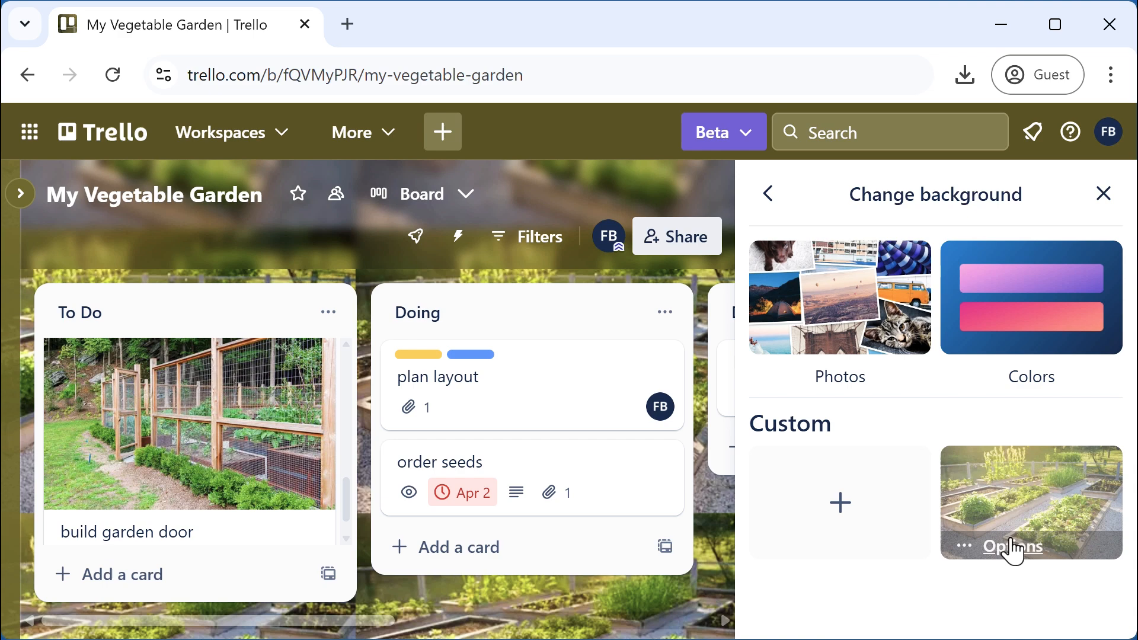
{"action": "left_click", "coordinate": [1006, 559]}
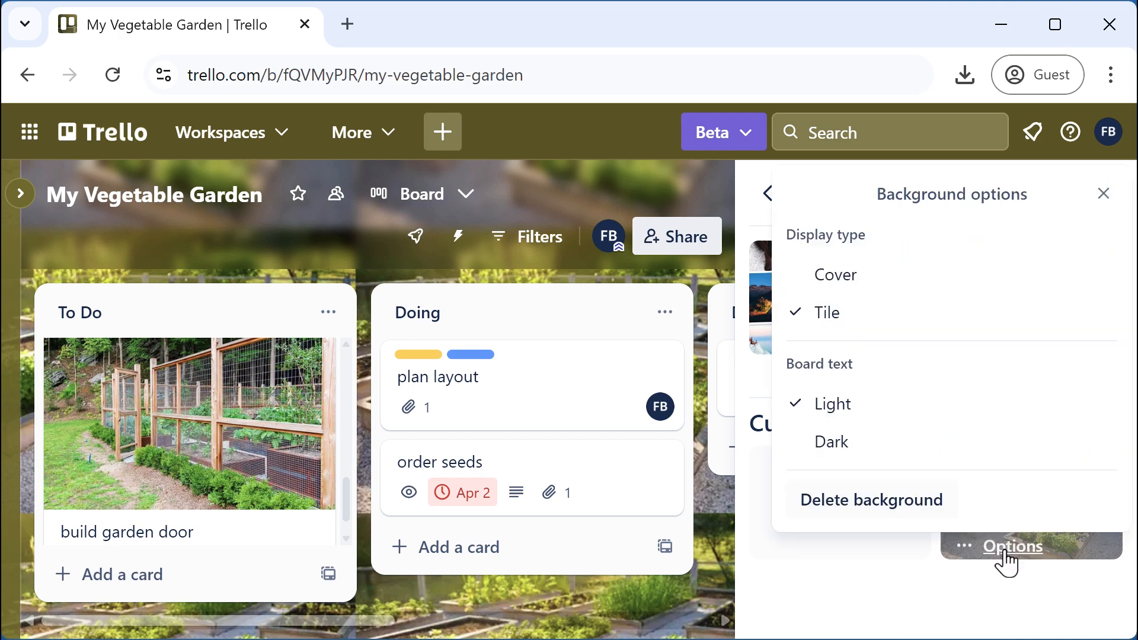
{"action": "left_click", "coordinate": [835, 278]}
{"action": "left_click", "coordinate": [1106, 195]}
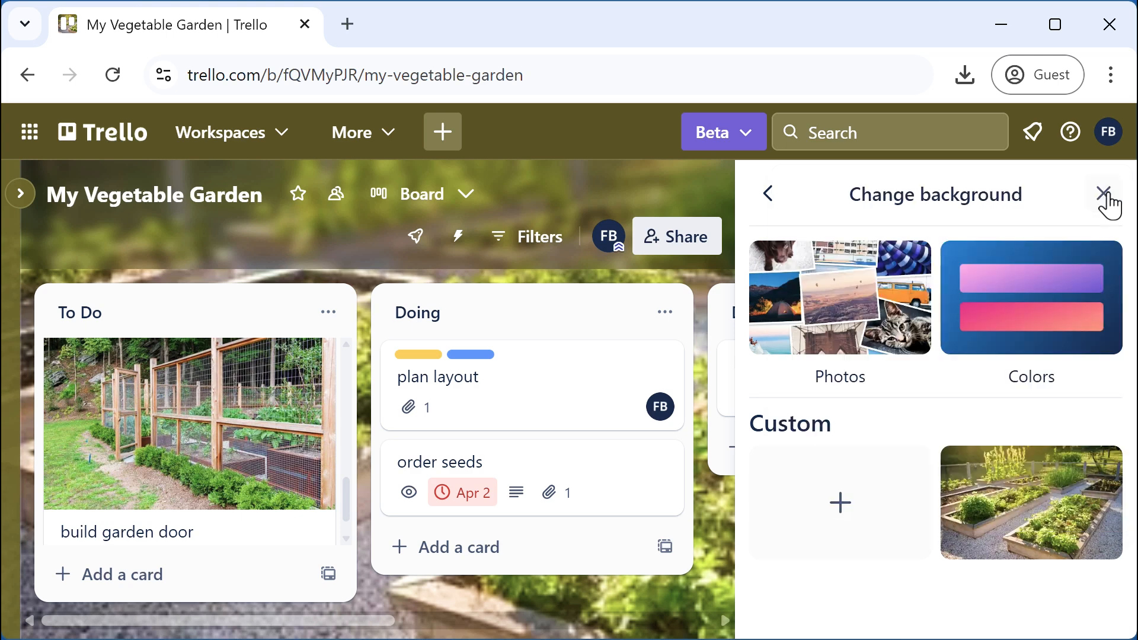
{"action": "left_click", "coordinate": [1107, 198]}
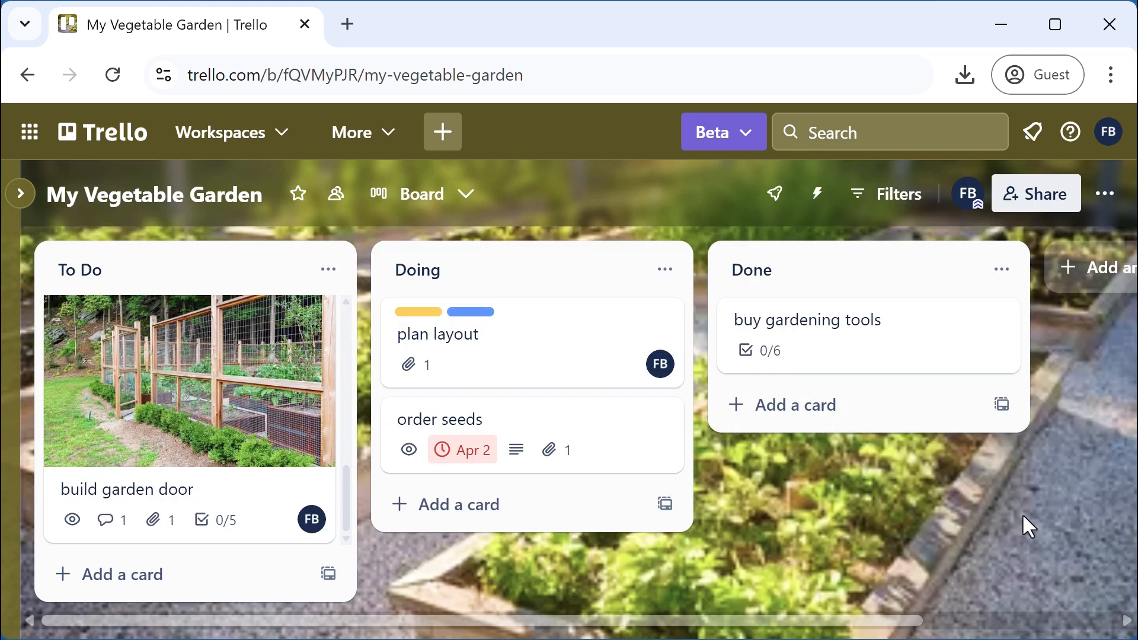
Switch the board background to the teal gradient colour
{"action": "left_click", "coordinate": [1106, 198]}
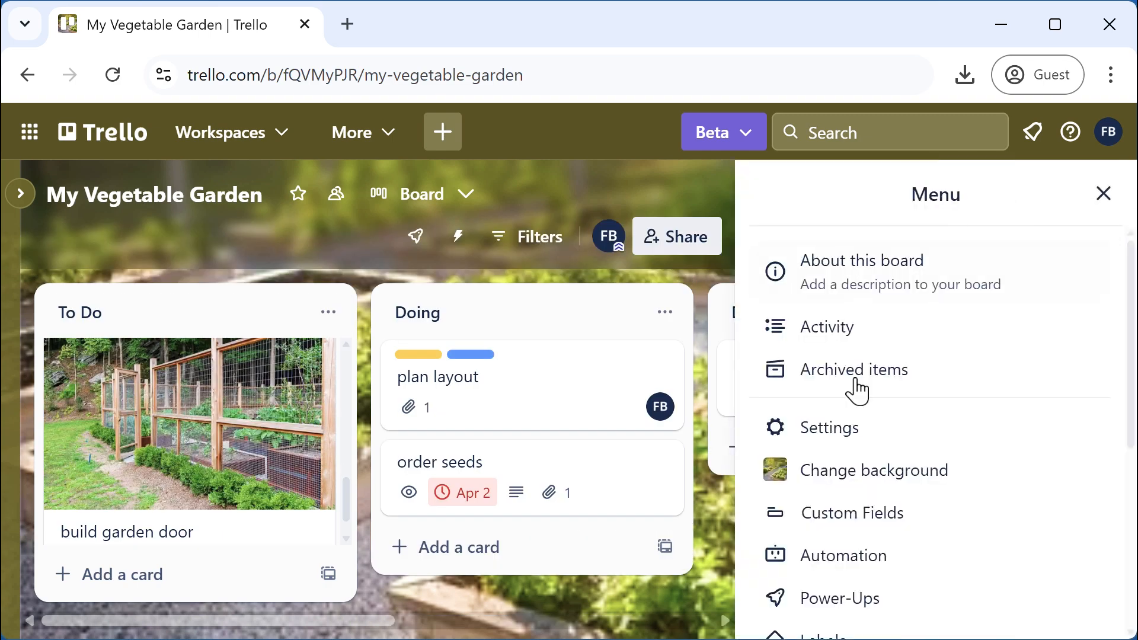
{"action": "left_click", "coordinate": [837, 481]}
{"action": "left_click", "coordinate": [1023, 349]}
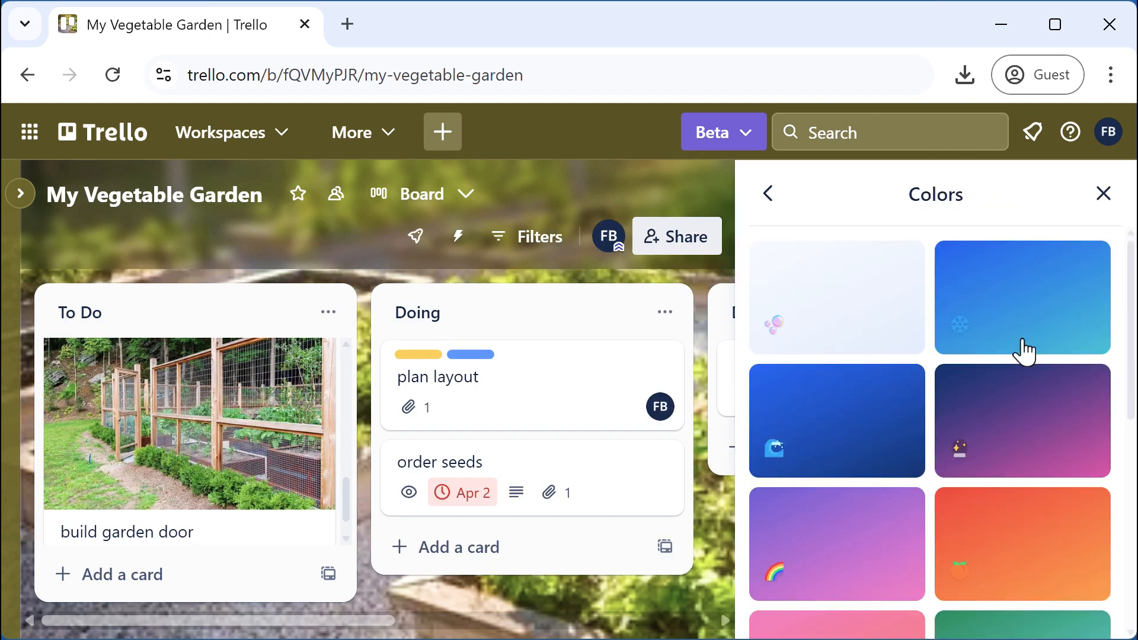
{"action": "scroll", "coordinate": [1124, 392], "scroll_direction": "down", "scroll_amount": 3}
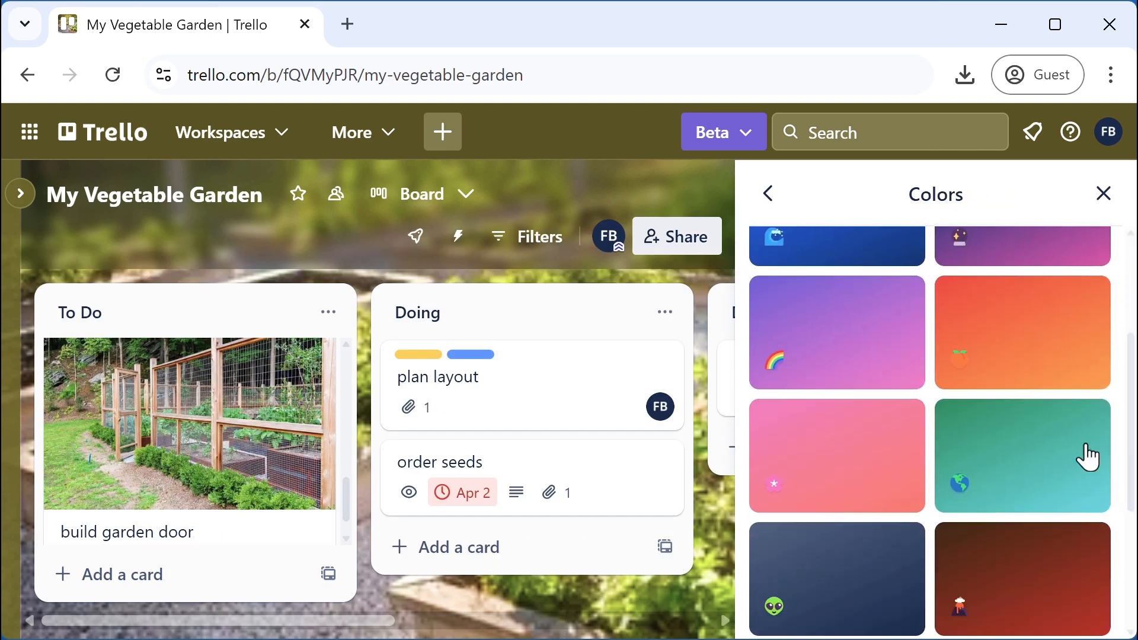
{"action": "left_click", "coordinate": [1056, 452]}
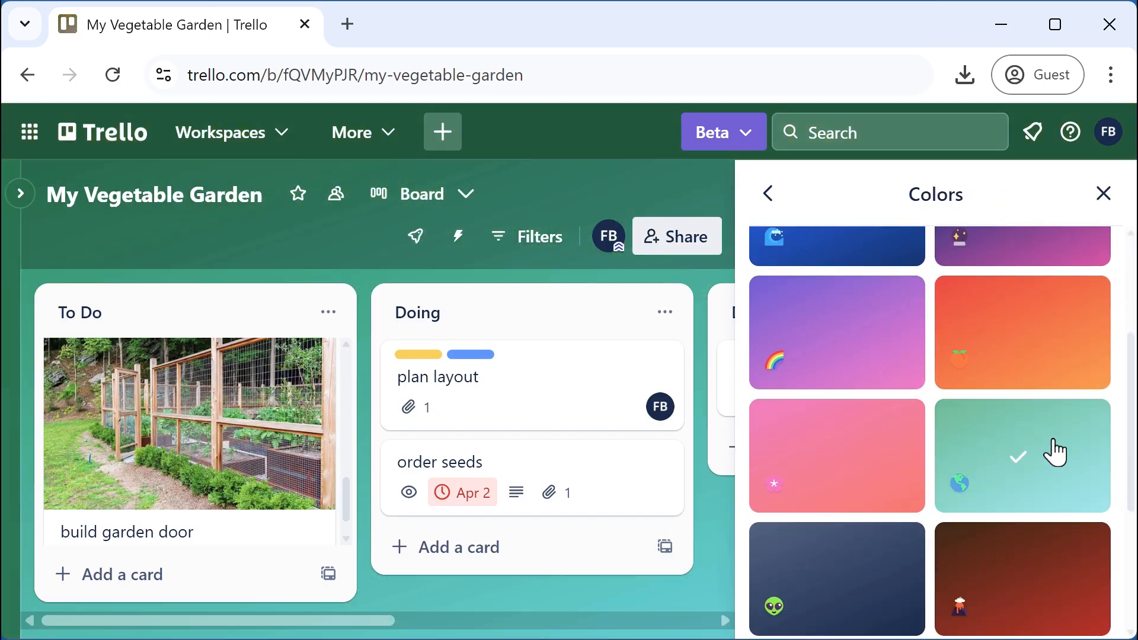
Close the colours panel to reveal the teal board, then bring up the card filters
{"action": "left_click", "coordinate": [1103, 195]}
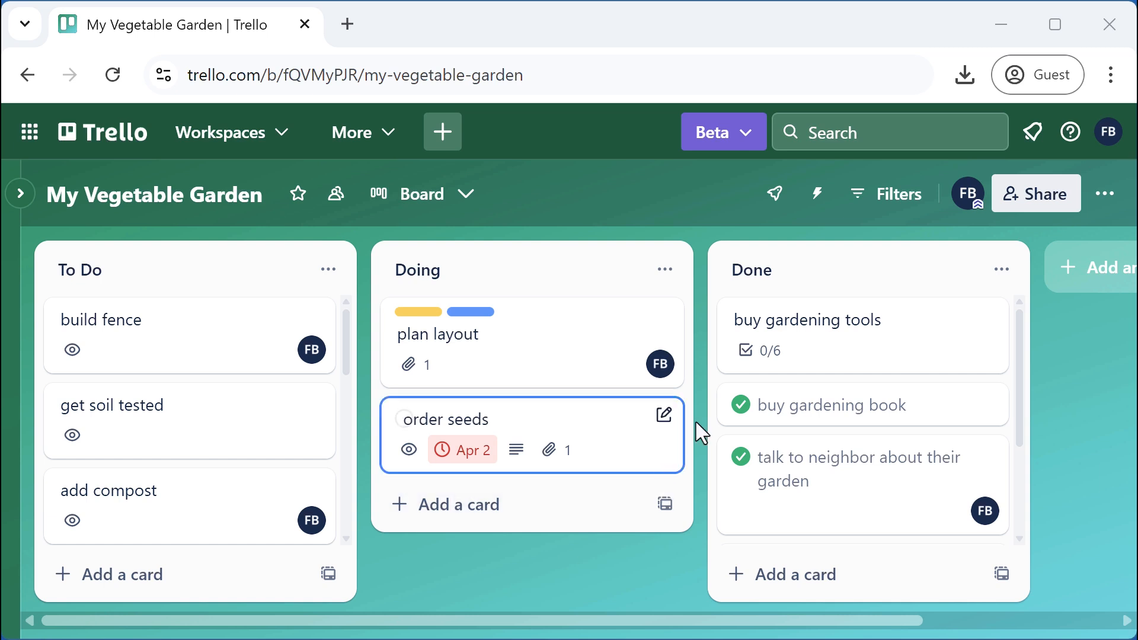
{"action": "left_click", "coordinate": [898, 204]}
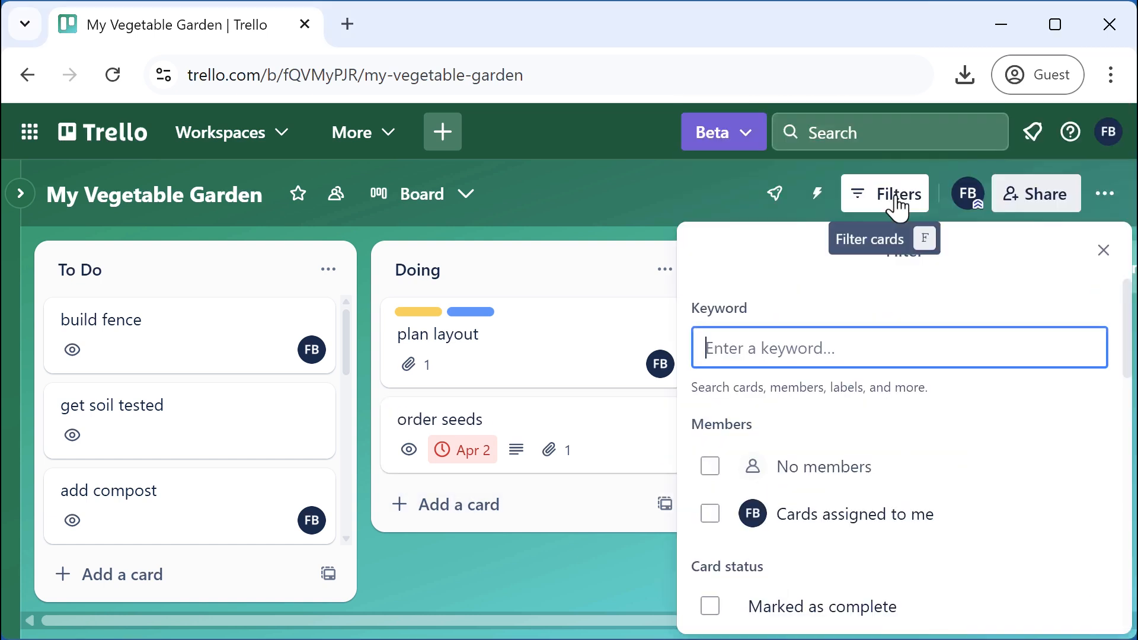
Filter the board to cards with No dates, leaving 11 matches across the lists
{"action": "scroll", "coordinate": [978, 451], "scroll_direction": "down", "scroll_amount": 3}
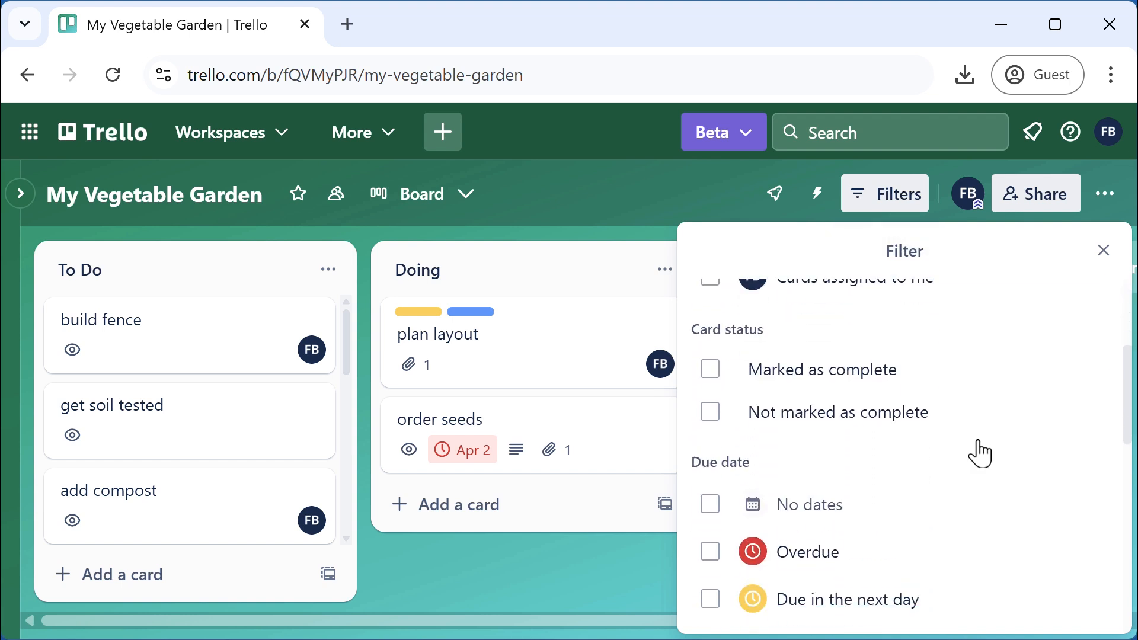
{"action": "scroll", "coordinate": [978, 452], "scroll_direction": "down", "scroll_amount": 3}
{"action": "scroll", "coordinate": [977, 450], "scroll_direction": "up", "scroll_amount": 2}
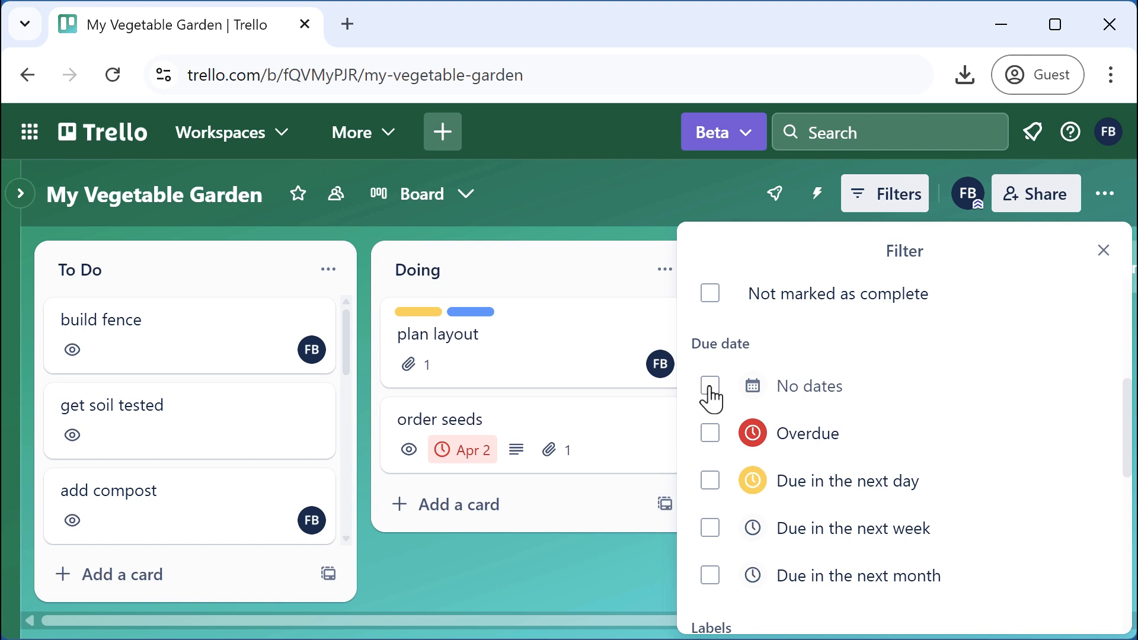
{"action": "left_click", "coordinate": [710, 388]}
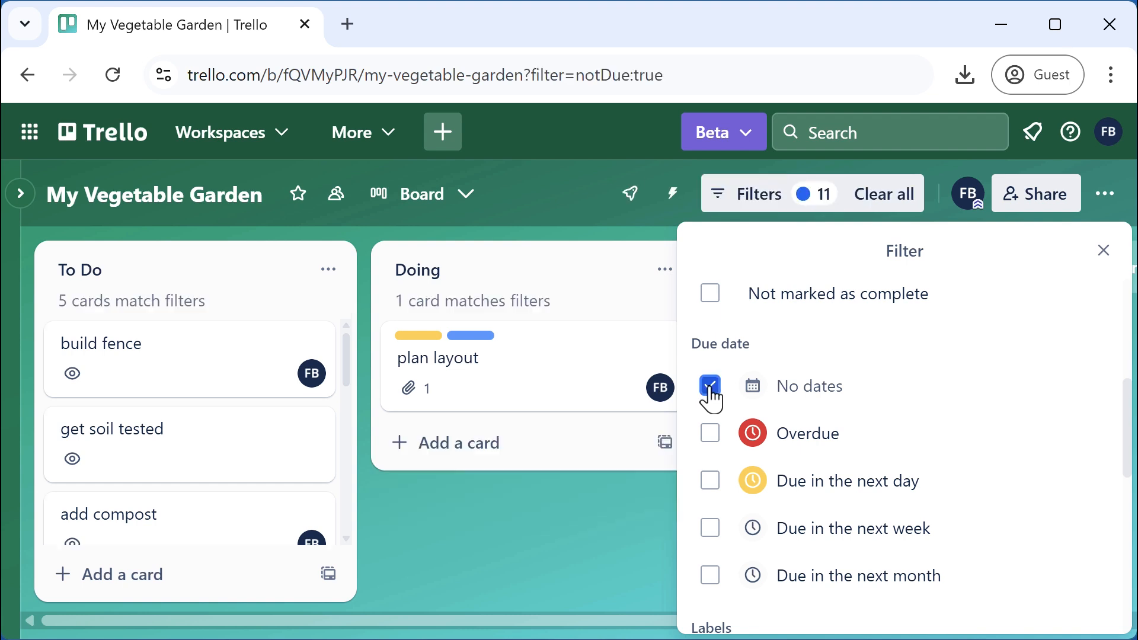
{"action": "left_click", "coordinate": [1102, 251]}
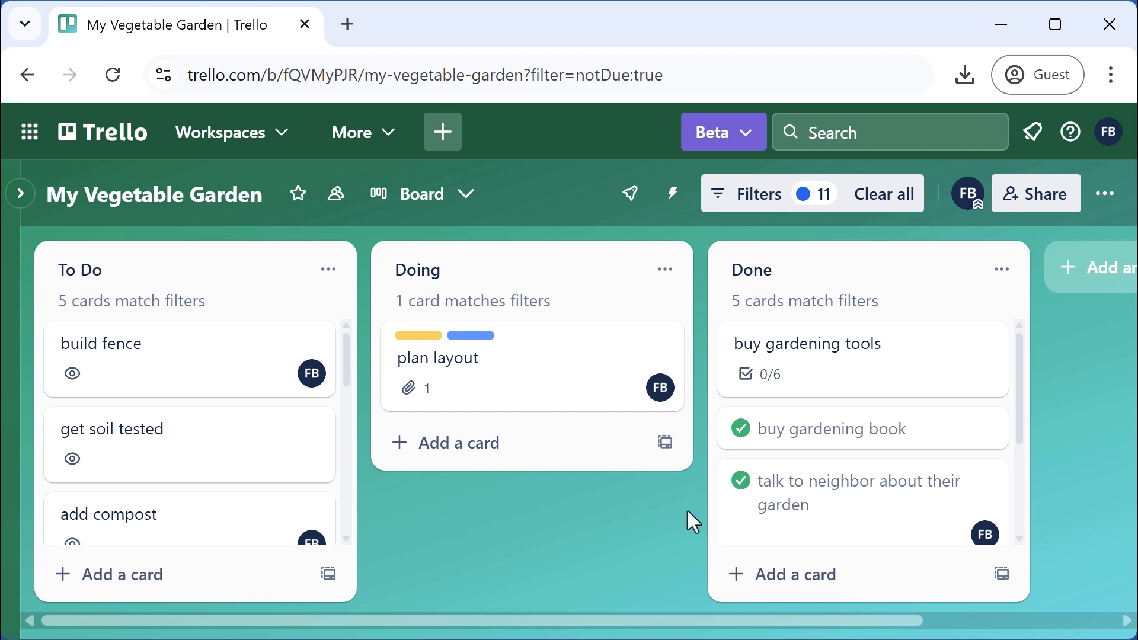
{"action": "scroll", "coordinate": [886, 455], "scroll_direction": "down", "scroll_amount": 3}
{"action": "scroll", "coordinate": [888, 452], "scroll_direction": "up", "scroll_amount": 3}
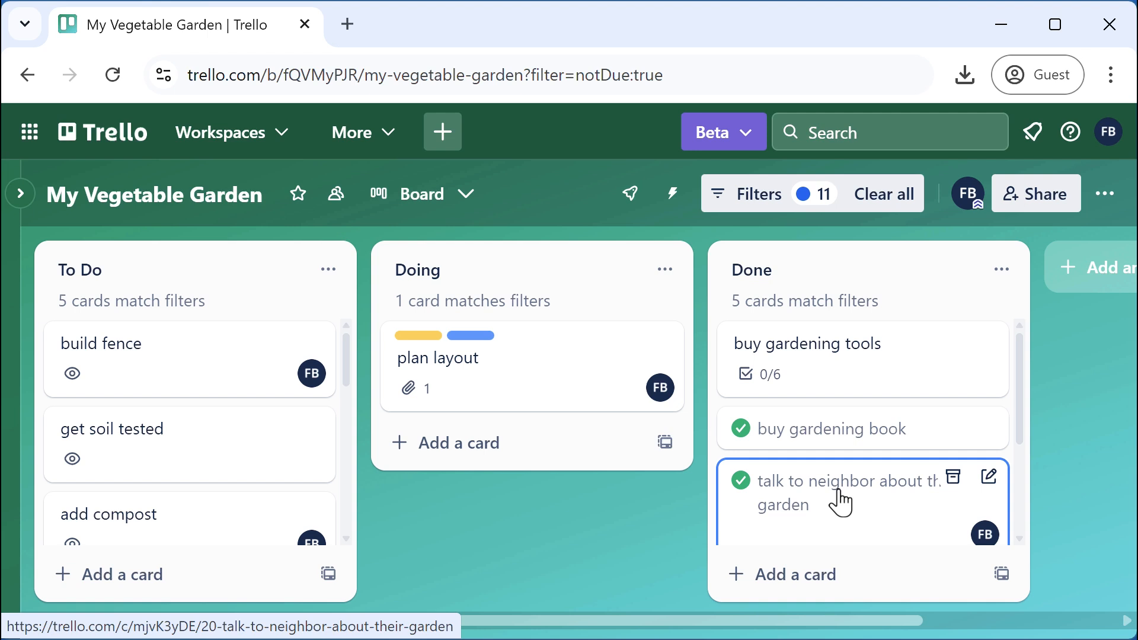
Add a Not marked as complete filter with Exact match, narrowing the board to 7 cards
{"action": "left_click", "coordinate": [759, 198]}
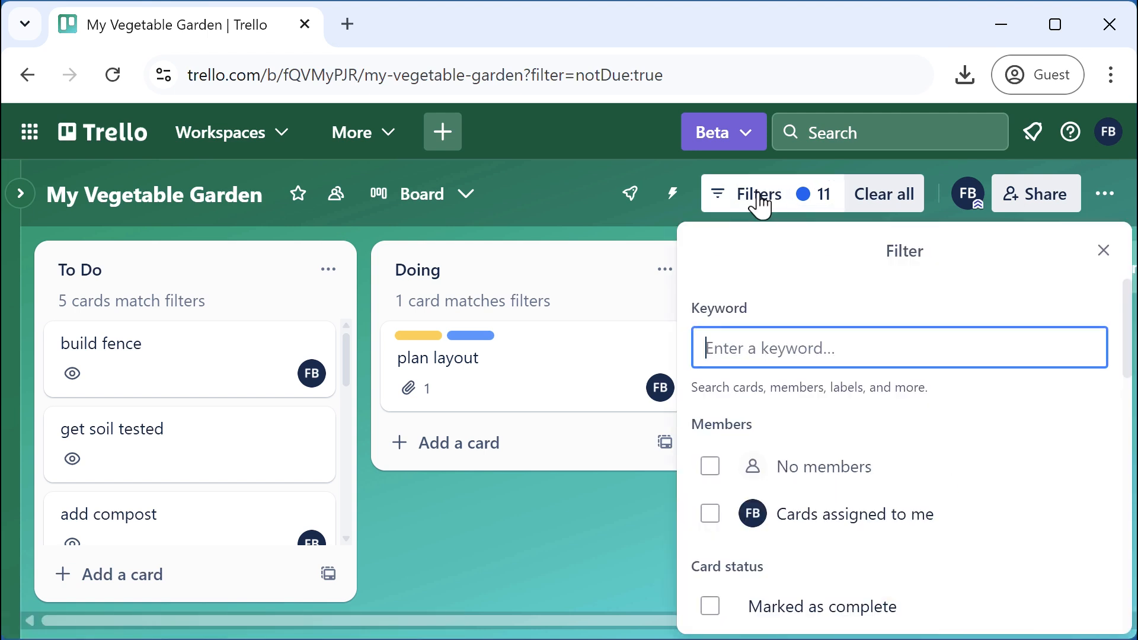
{"action": "scroll", "coordinate": [1006, 468], "scroll_direction": "down", "scroll_amount": 10}
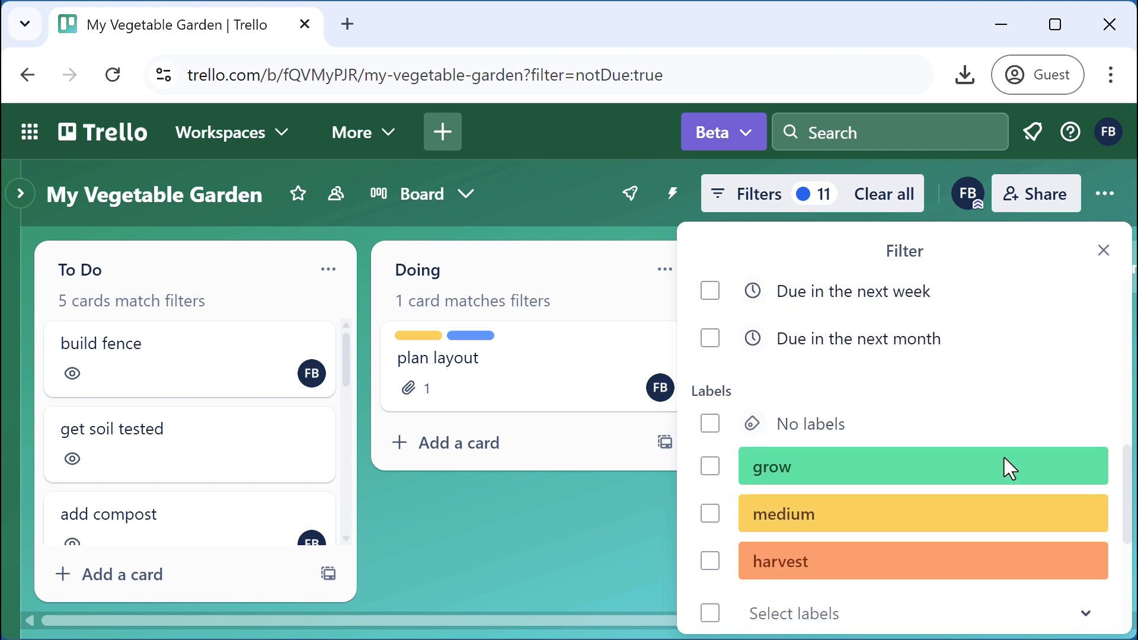
{"action": "scroll", "coordinate": [980, 426], "scroll_direction": "down", "scroll_amount": 5}
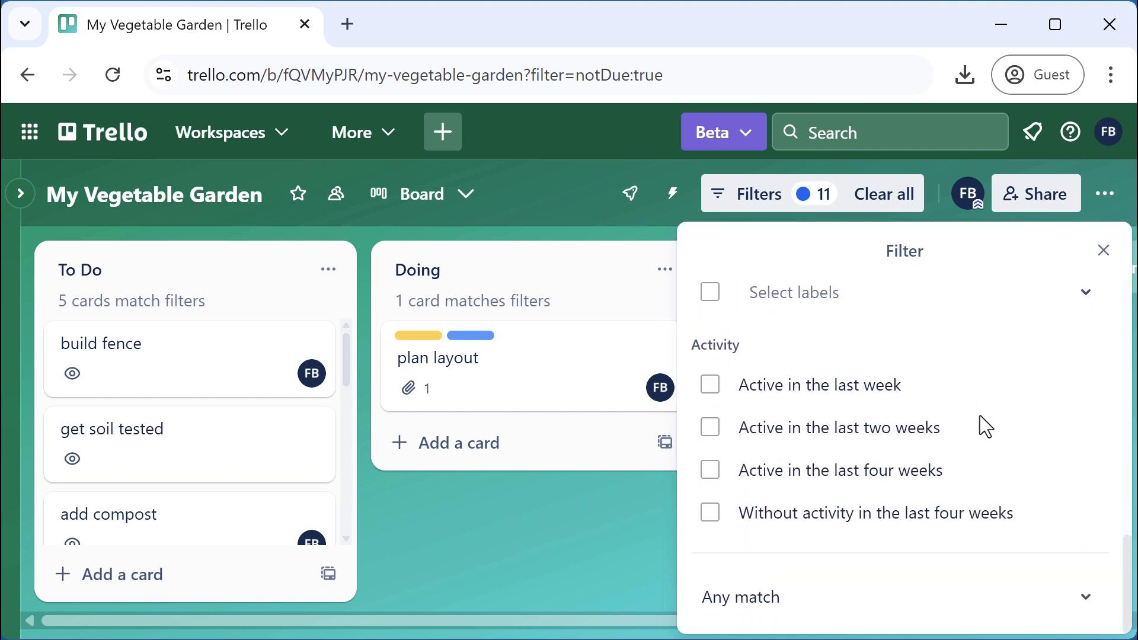
{"action": "scroll", "coordinate": [979, 416], "scroll_direction": "up", "scroll_amount": 5}
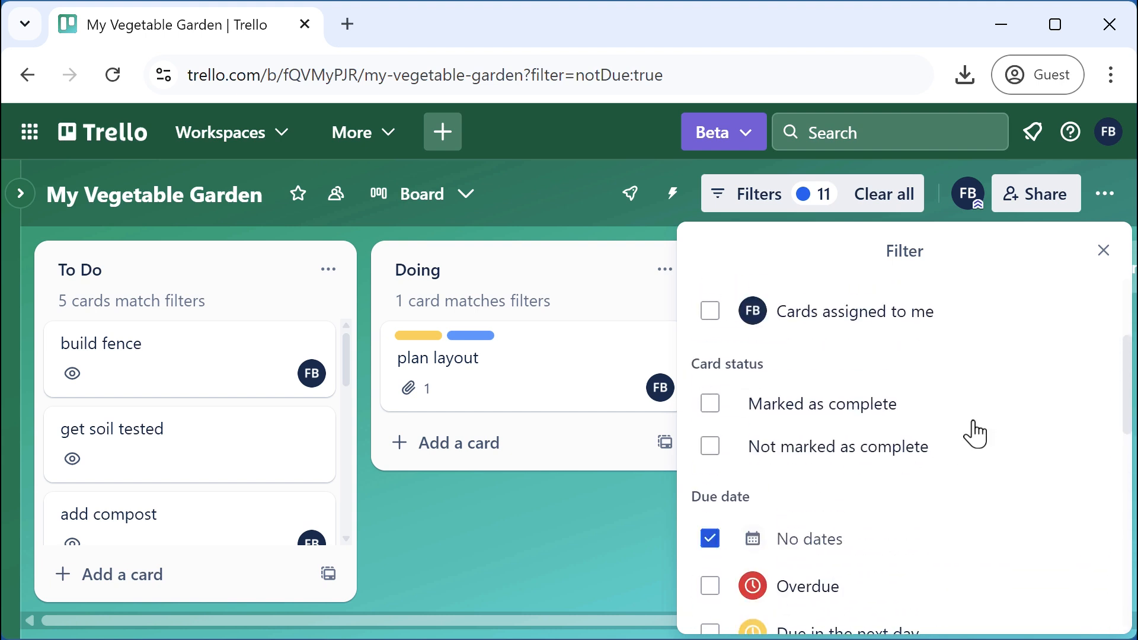
{"action": "left_click", "coordinate": [711, 457]}
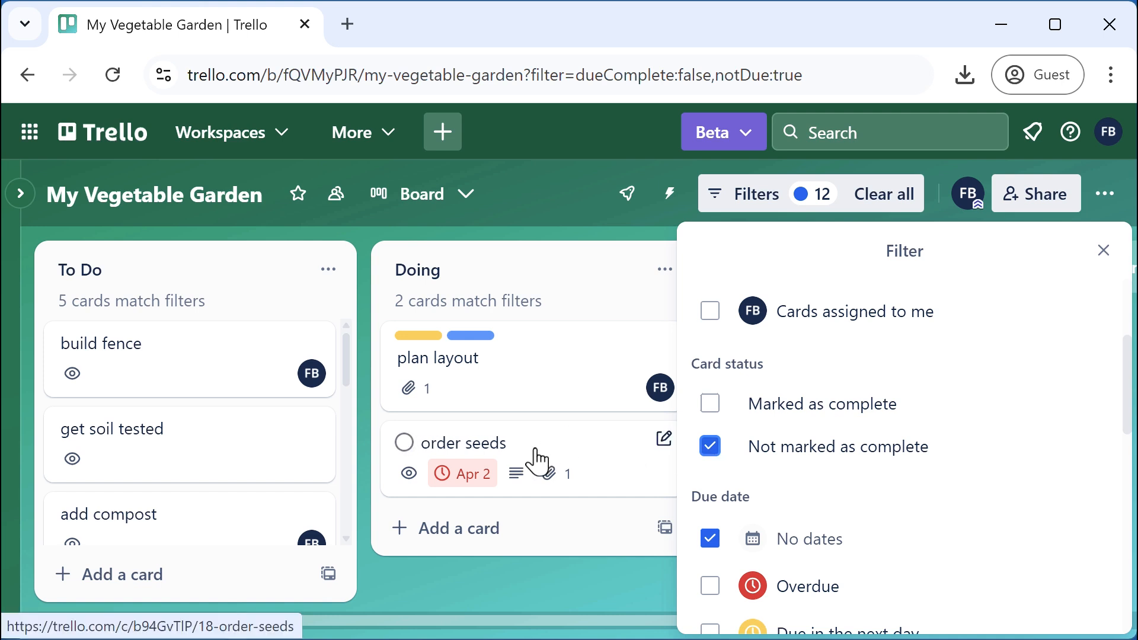
{"action": "scroll", "coordinate": [983, 414], "scroll_direction": "down", "scroll_amount": 10}
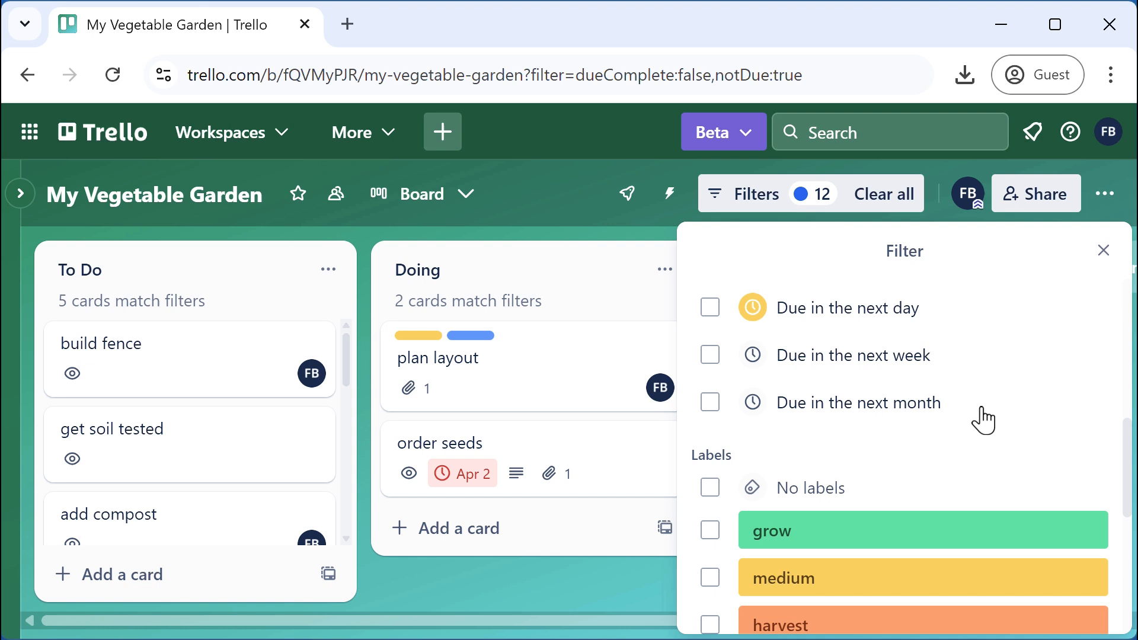
{"action": "scroll", "coordinate": [977, 419], "scroll_direction": "up", "scroll_amount": 6}
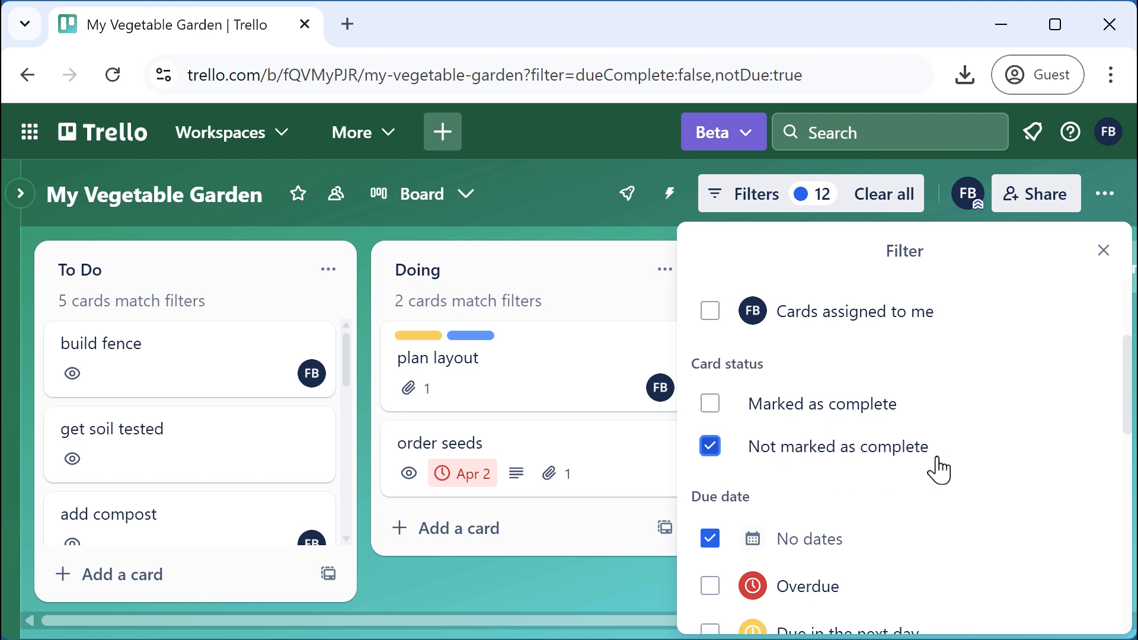
{"action": "scroll", "coordinate": [955, 486], "scroll_direction": "down", "scroll_amount": 4}
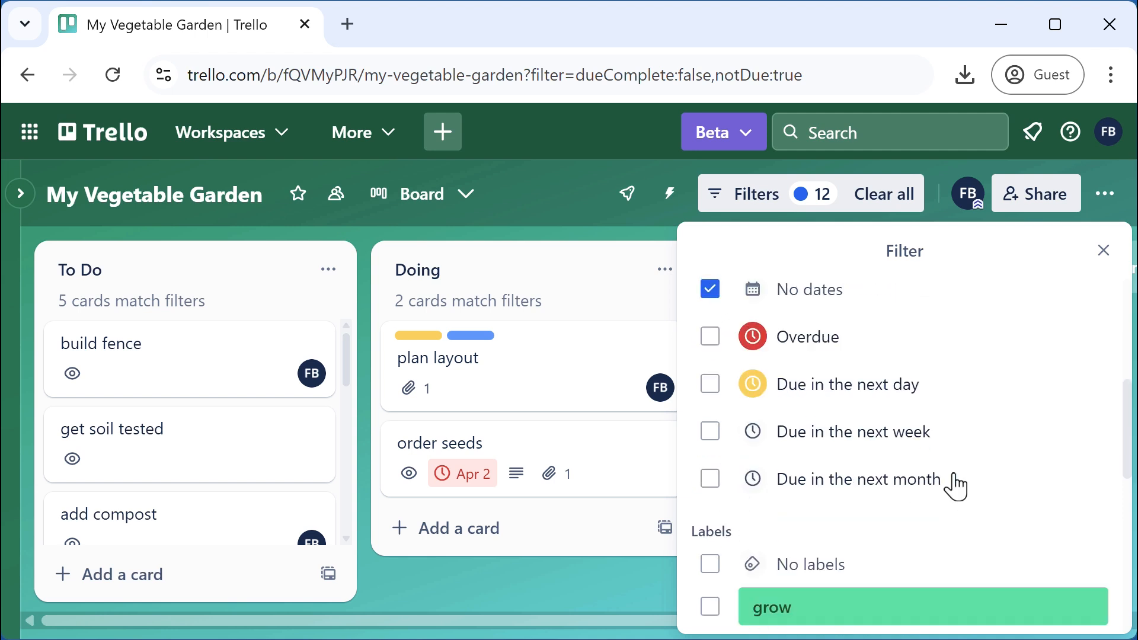
{"action": "scroll", "coordinate": [956, 485], "scroll_direction": "down", "scroll_amount": 5}
{"action": "left_click", "coordinate": [818, 610]}
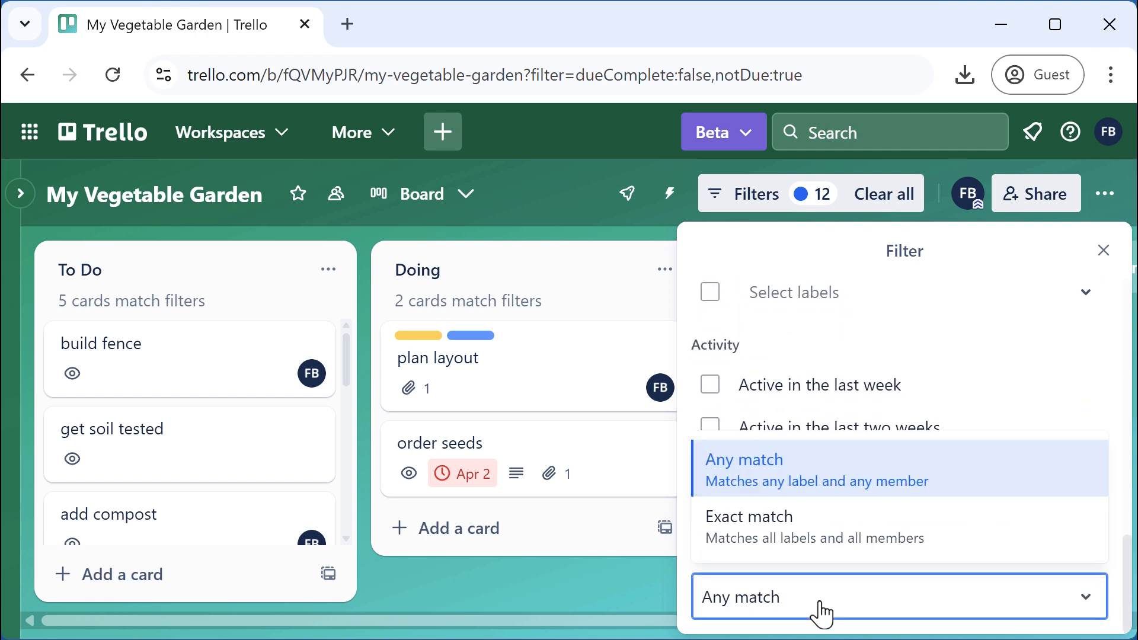
{"action": "left_click", "coordinate": [786, 530]}
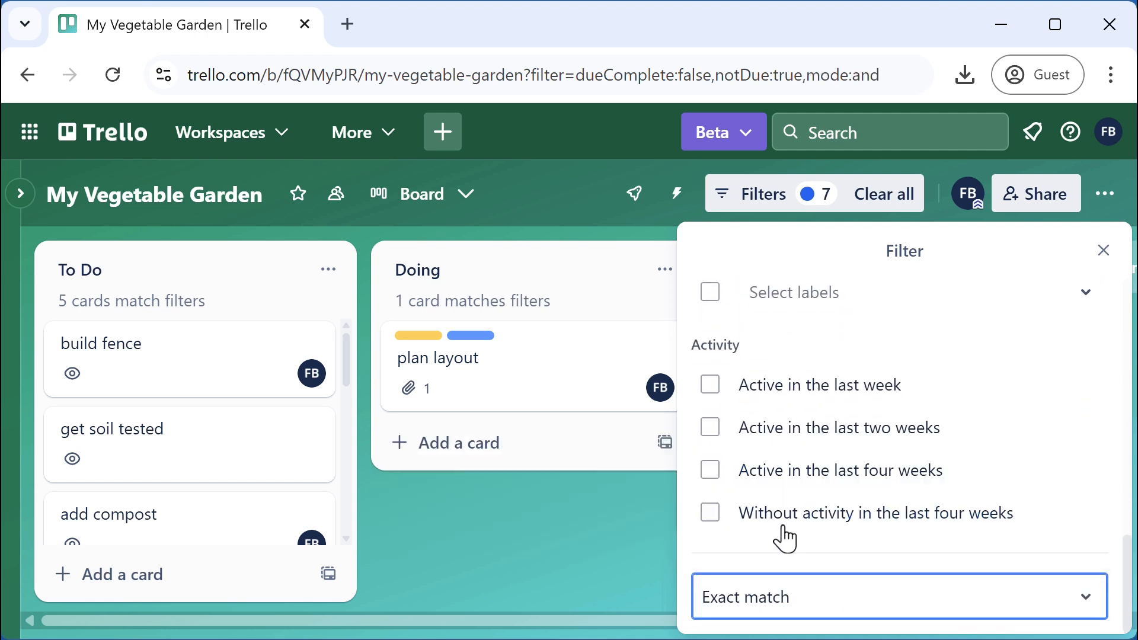
{"action": "left_click", "coordinate": [1102, 250]}
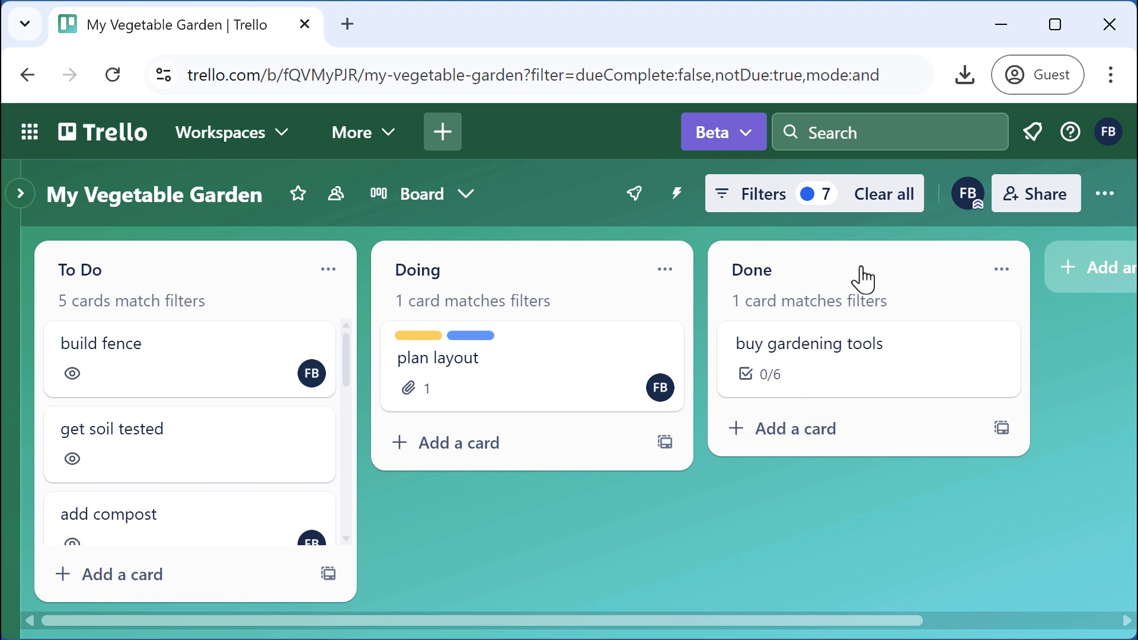
Clear all filters so dated and completed cards like order seeds reappear
{"action": "left_click", "coordinate": [897, 207]}
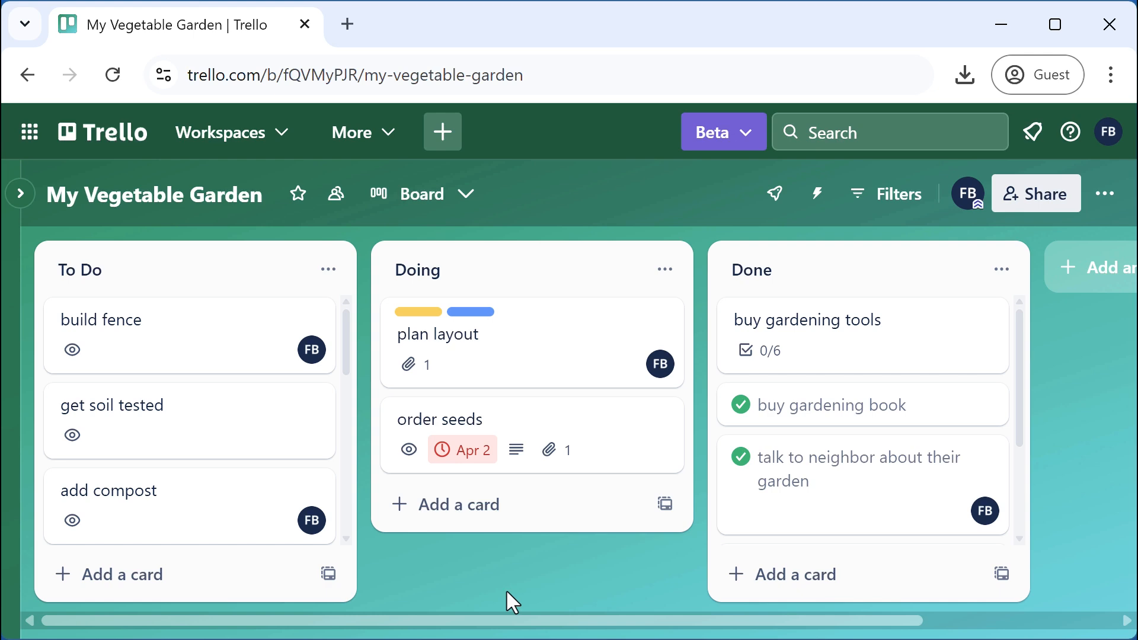
{"action": "left_click", "coordinate": [1106, 197]}
Stick the pink rocket sticker onto the get soil tested card
{"action": "scroll", "coordinate": [964, 458], "scroll_direction": "down", "scroll_amount": 4}
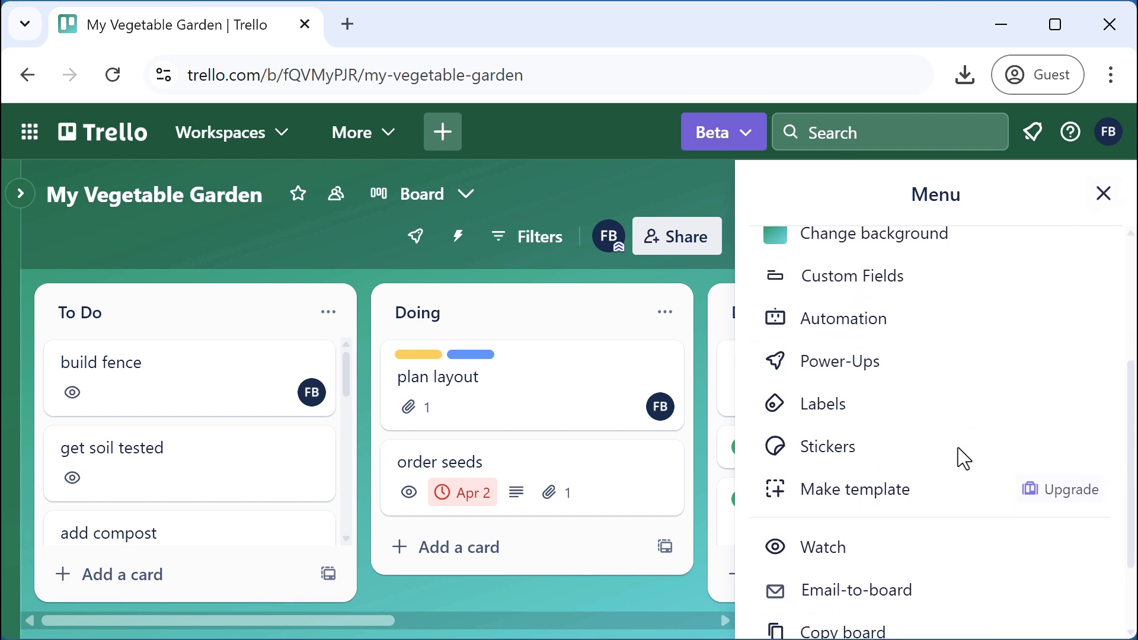
{"action": "left_click", "coordinate": [819, 456]}
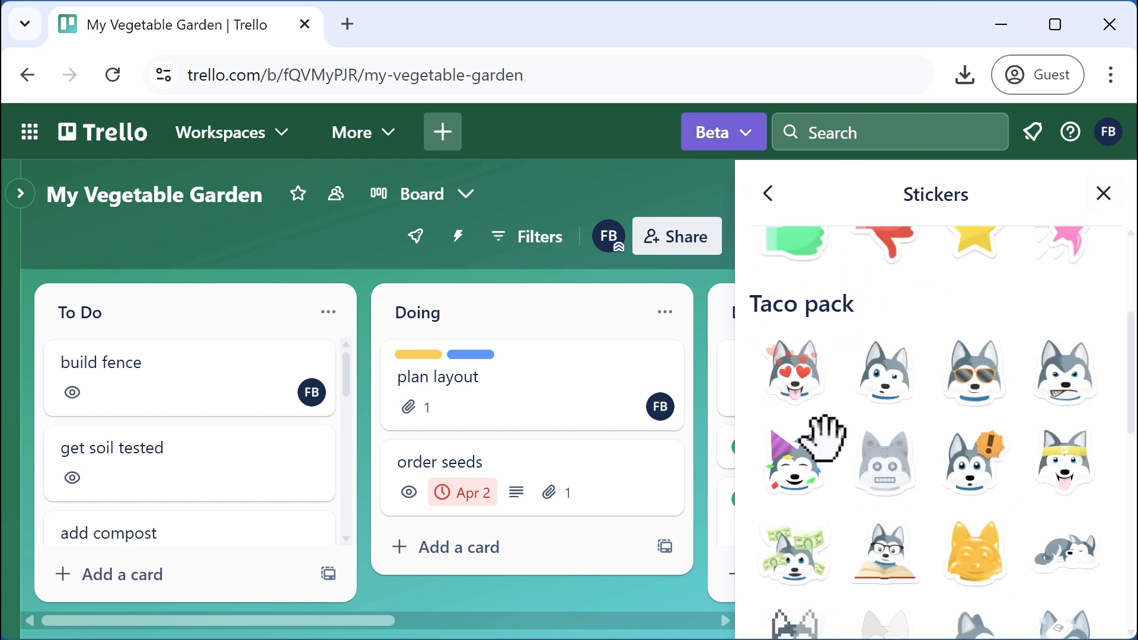
{"action": "scroll", "coordinate": [997, 418], "scroll_direction": "up", "scroll_amount": 4}
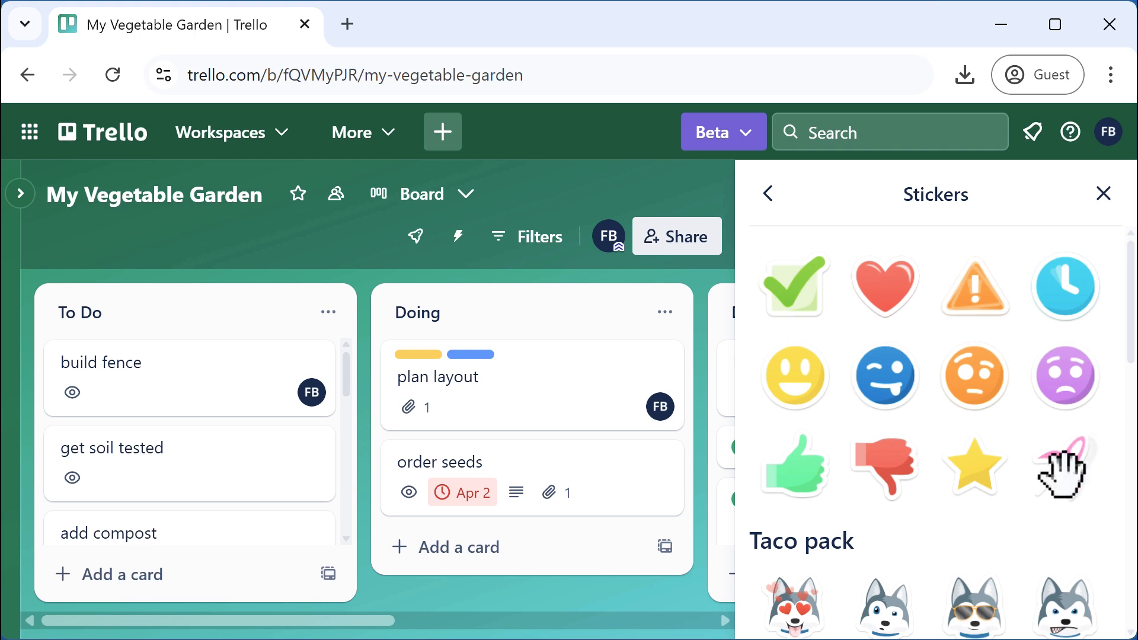
{"action": "left_click_drag", "start_coordinate": [1061, 468], "coordinate": [280, 468]}
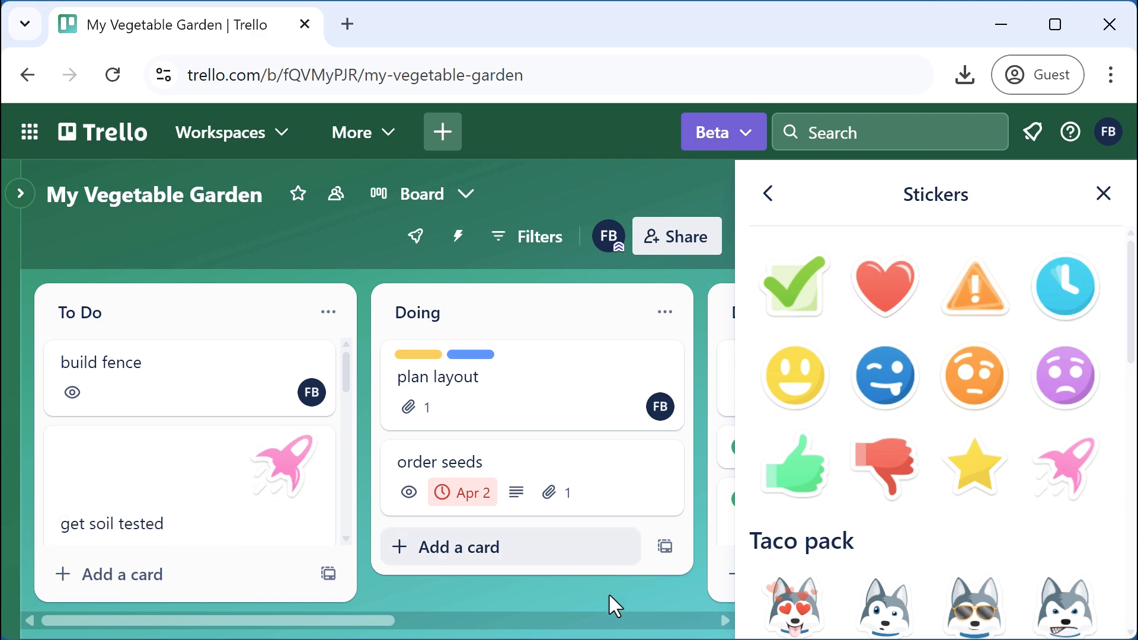
{"action": "left_click", "coordinate": [1105, 196]}
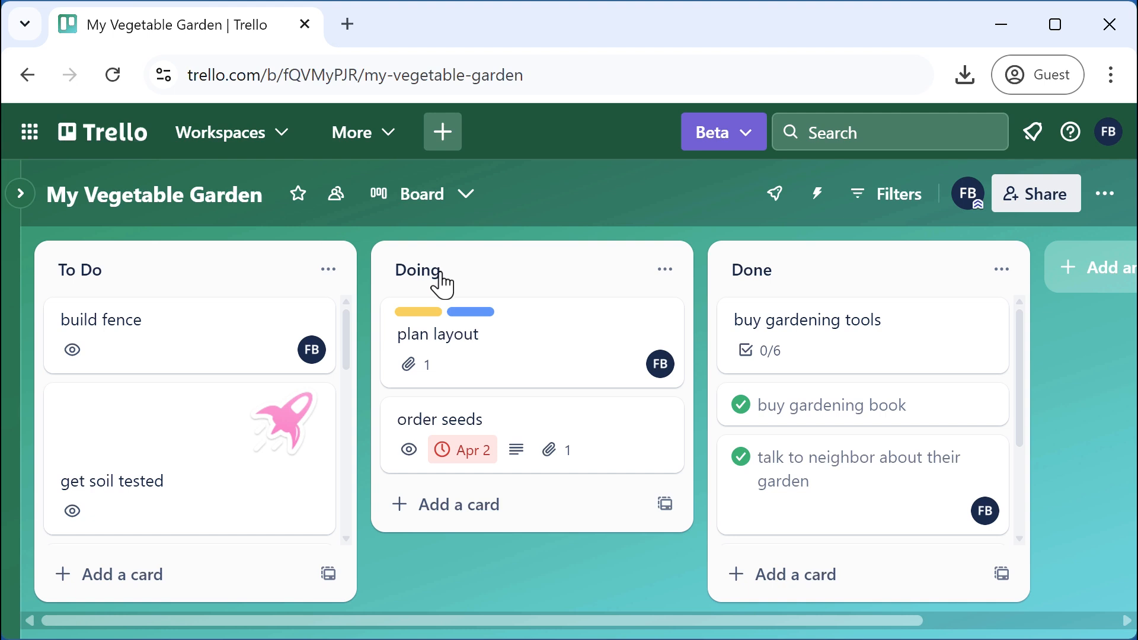
Reopen the Stickers panel and scroll to the empty Custom stickers section
{"action": "left_click", "coordinate": [1106, 195]}
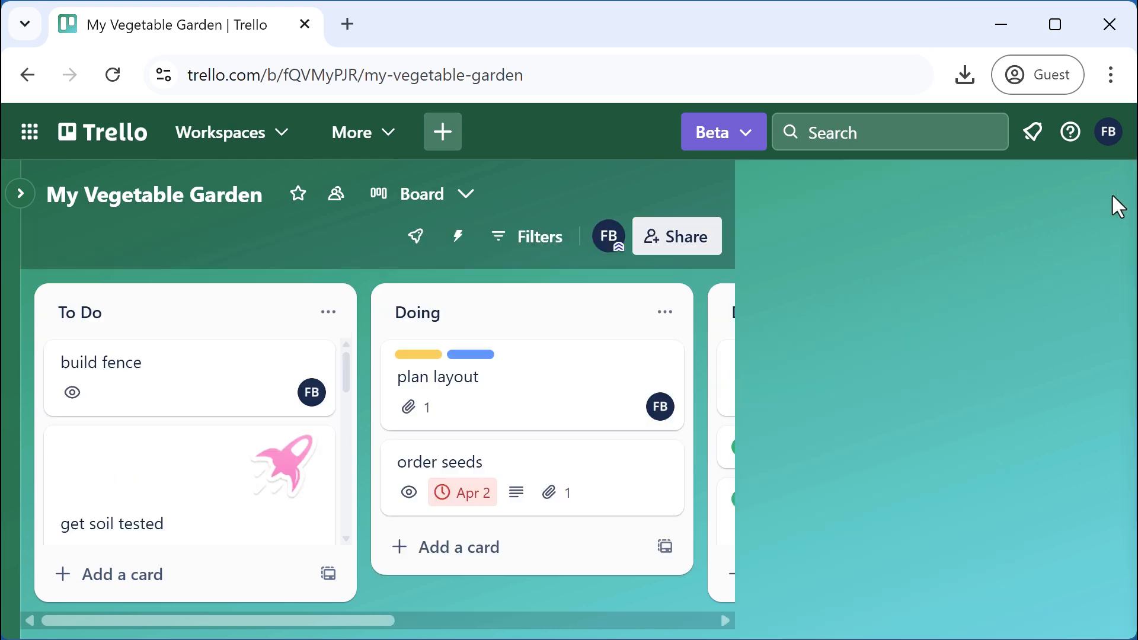
{"action": "scroll", "coordinate": [939, 462], "scroll_direction": "down", "scroll_amount": 4}
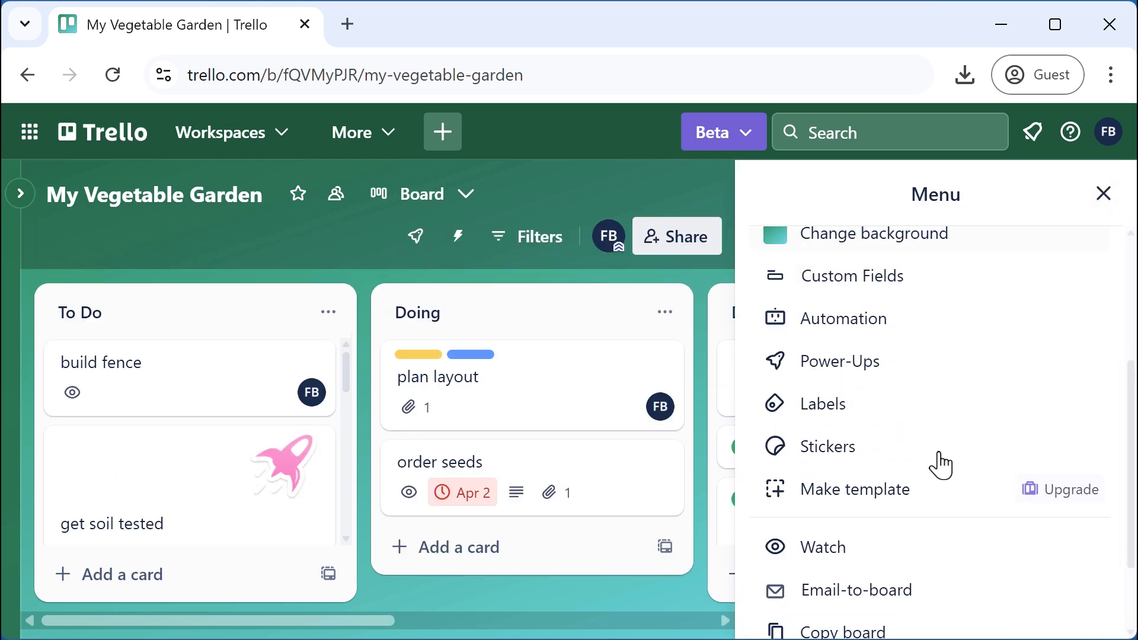
{"action": "left_click", "coordinate": [821, 457]}
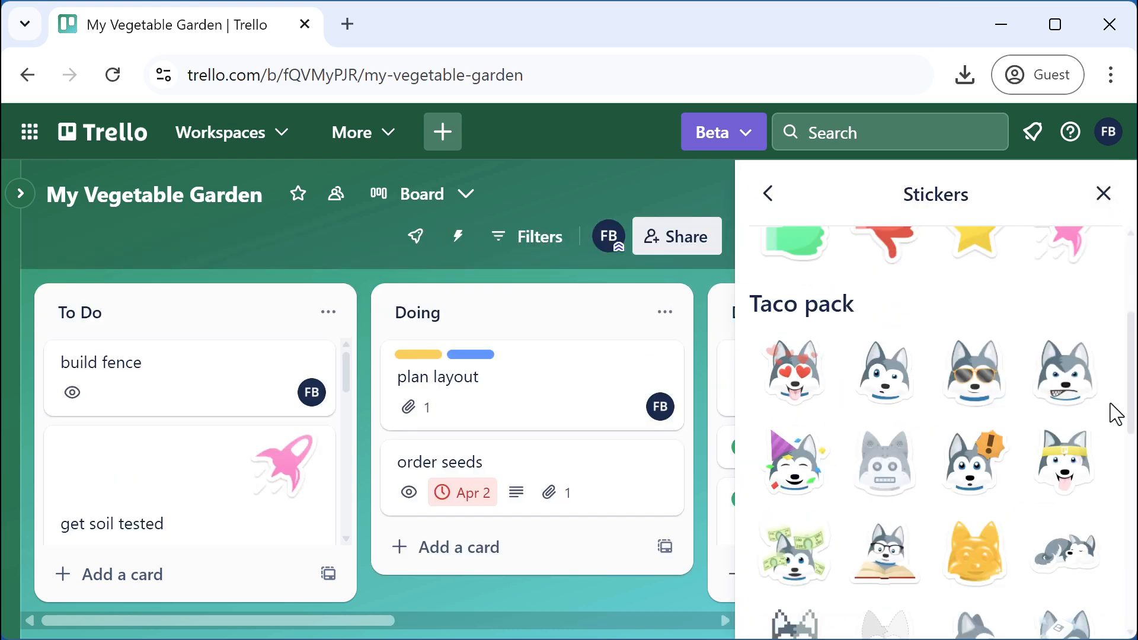
{"action": "scroll", "coordinate": [1116, 413], "scroll_direction": "down", "scroll_amount": 10}
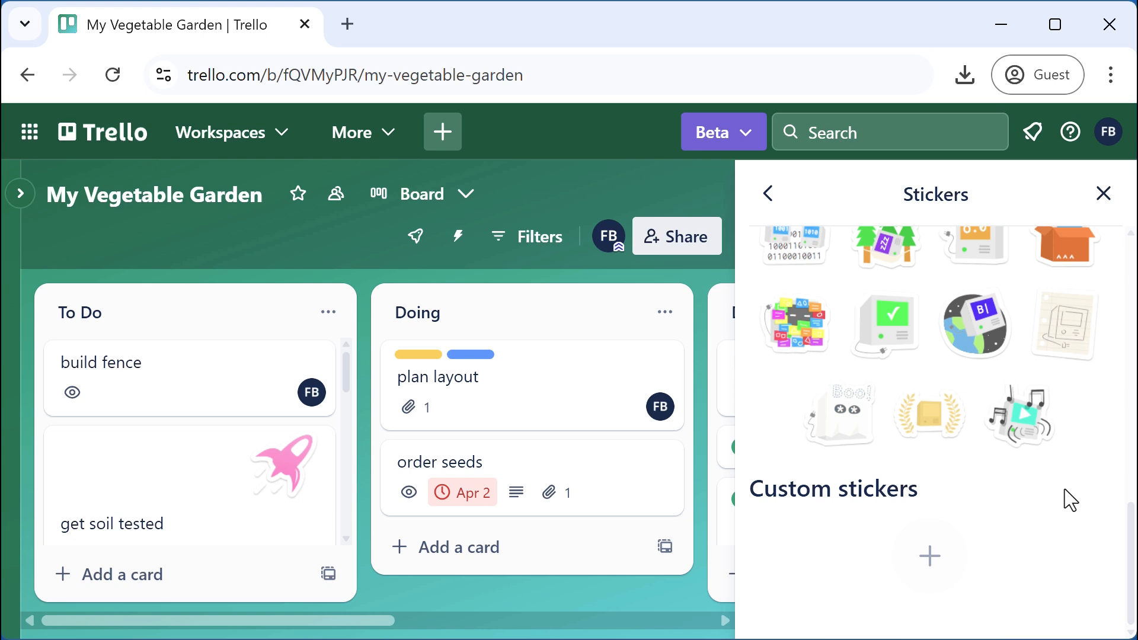
{"action": "scroll", "coordinate": [1020, 507], "scroll_direction": "up", "scroll_amount": 10}
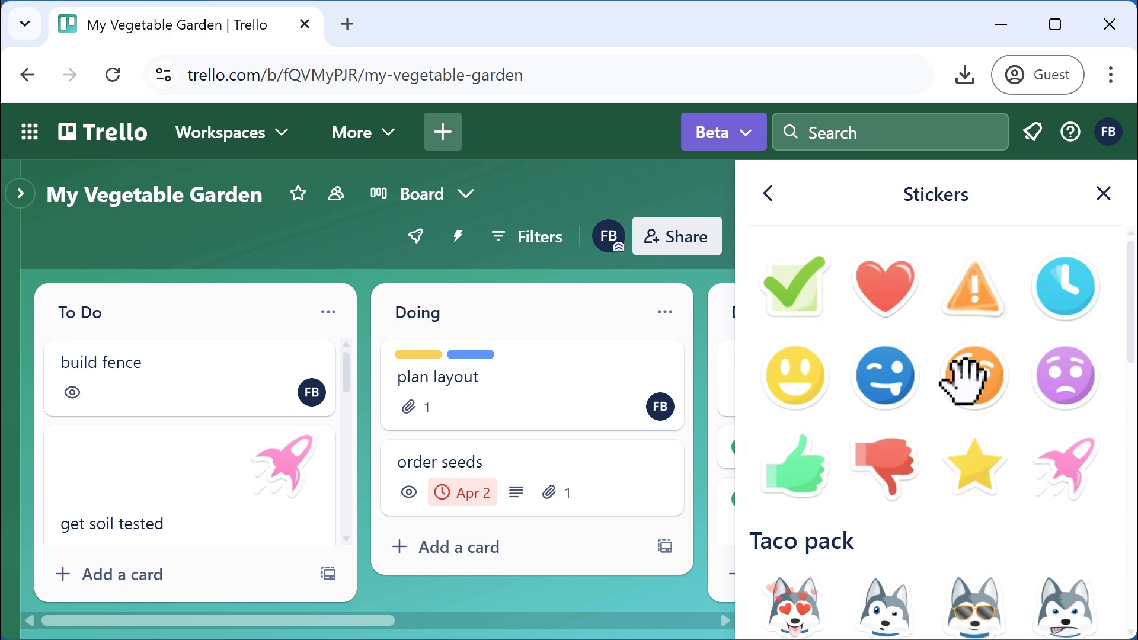
{"action": "scroll", "coordinate": [975, 391], "scroll_direction": "down", "scroll_amount": 10}
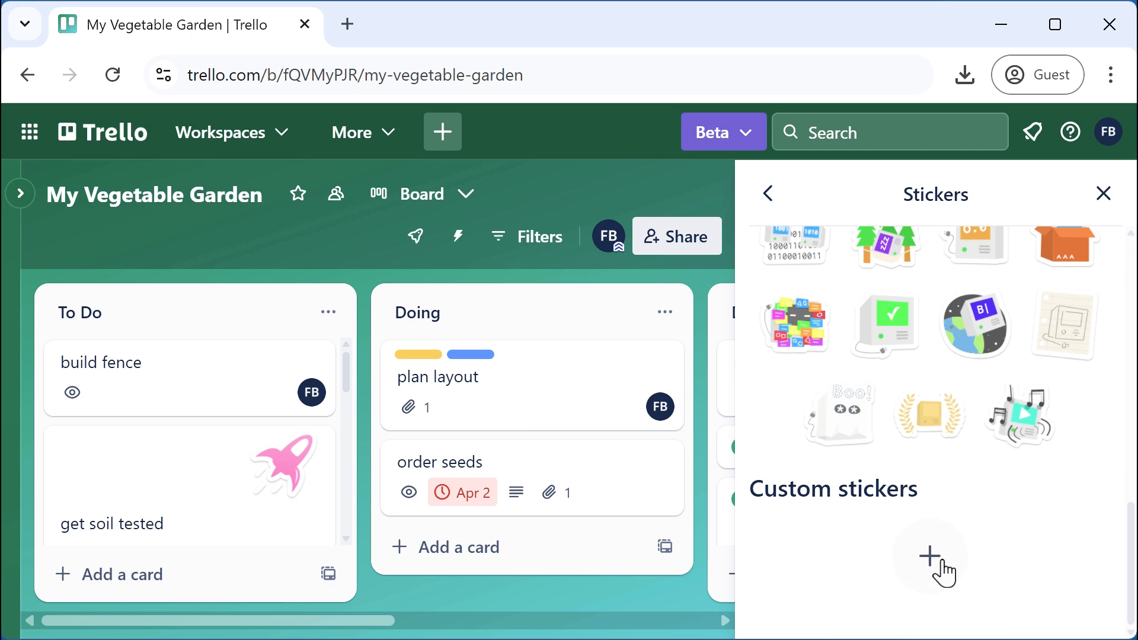
Upload stop.gif as a custom STOP sticker and place it on the Doing list's order seeds card
{"action": "left_click", "coordinate": [934, 568]}
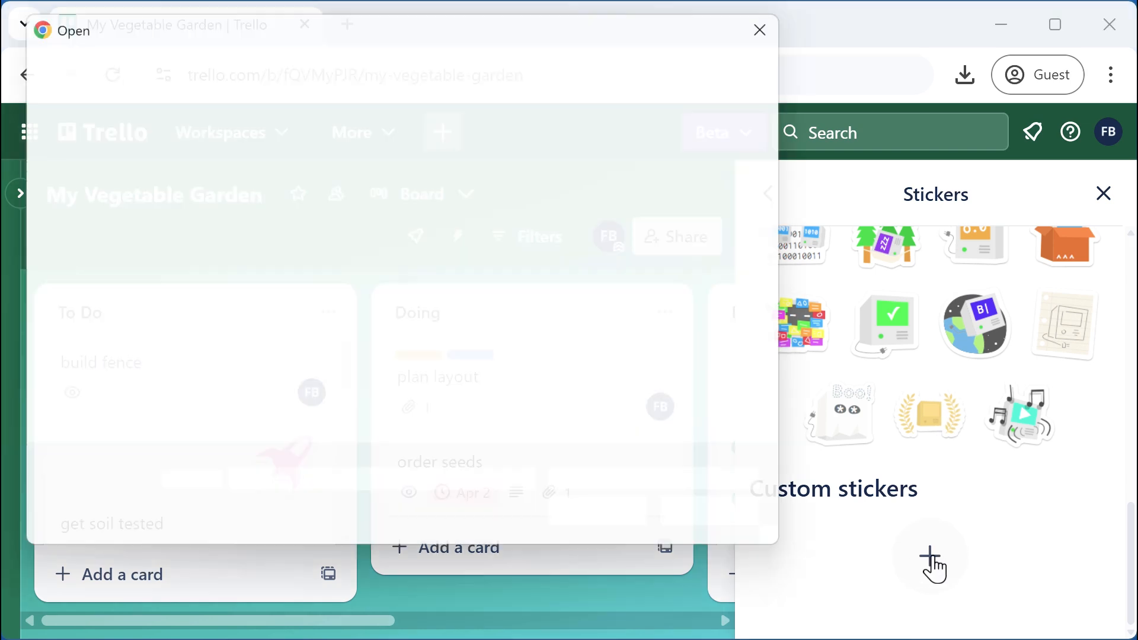
{"action": "left_click", "coordinate": [717, 187]}
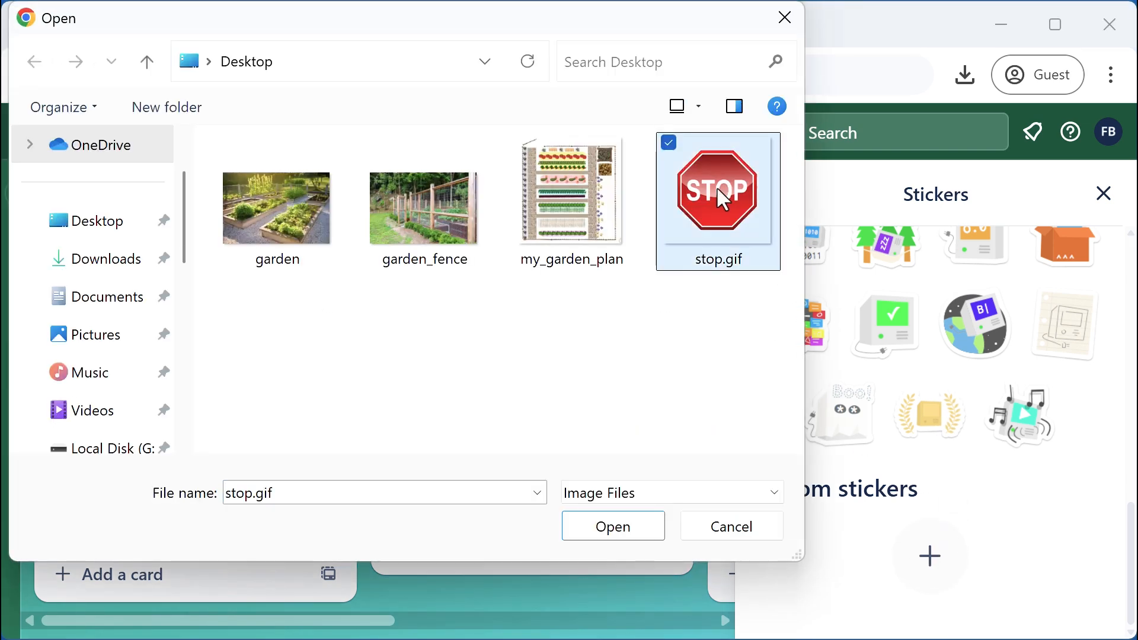
{"action": "left_click", "coordinate": [628, 529]}
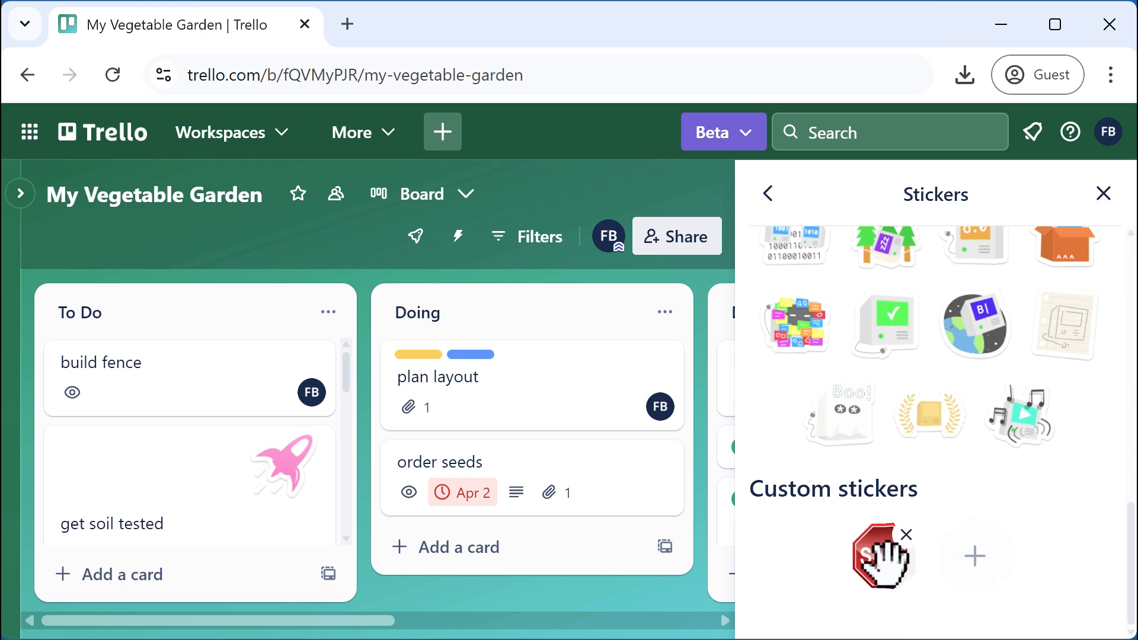
{"action": "left_click_drag", "start_coordinate": [881, 540], "coordinate": [610, 497]}
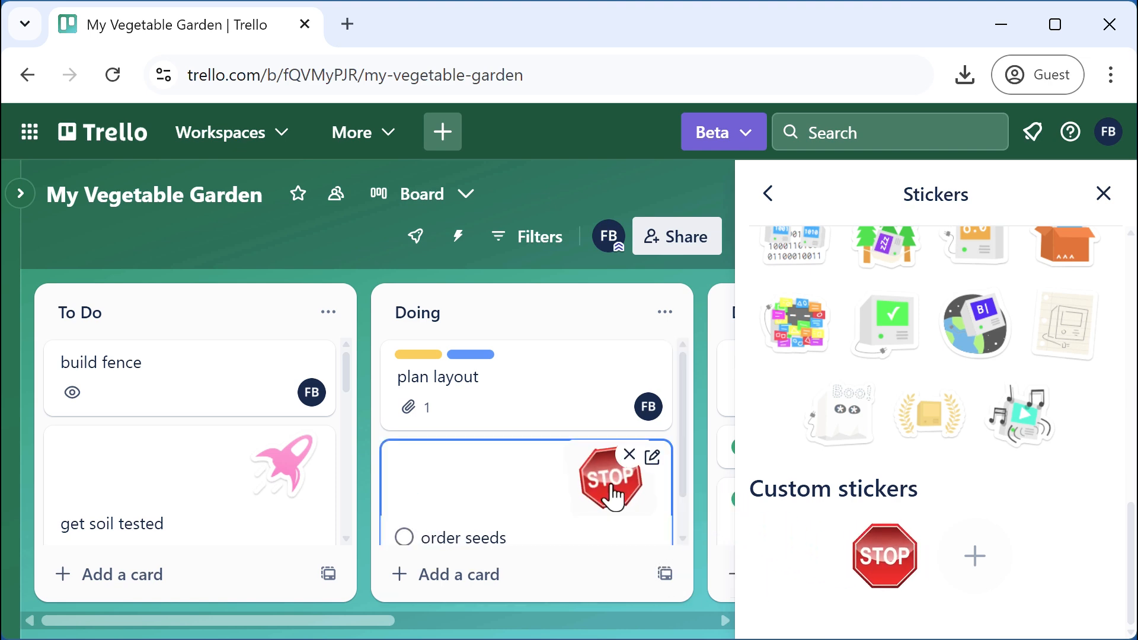
Close the Stickers panel to show the whole board, including the Done list
{"action": "left_click", "coordinate": [1103, 194]}
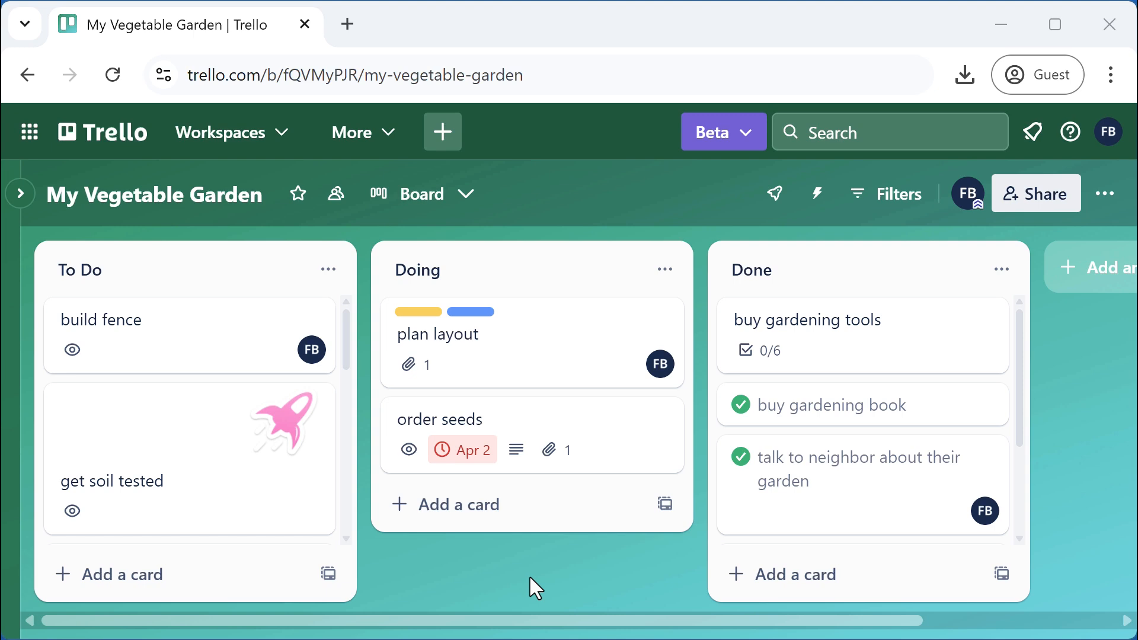
Open the build fence card and start a comment listing material options metal and wood
{"action": "left_click", "coordinate": [175, 342]}
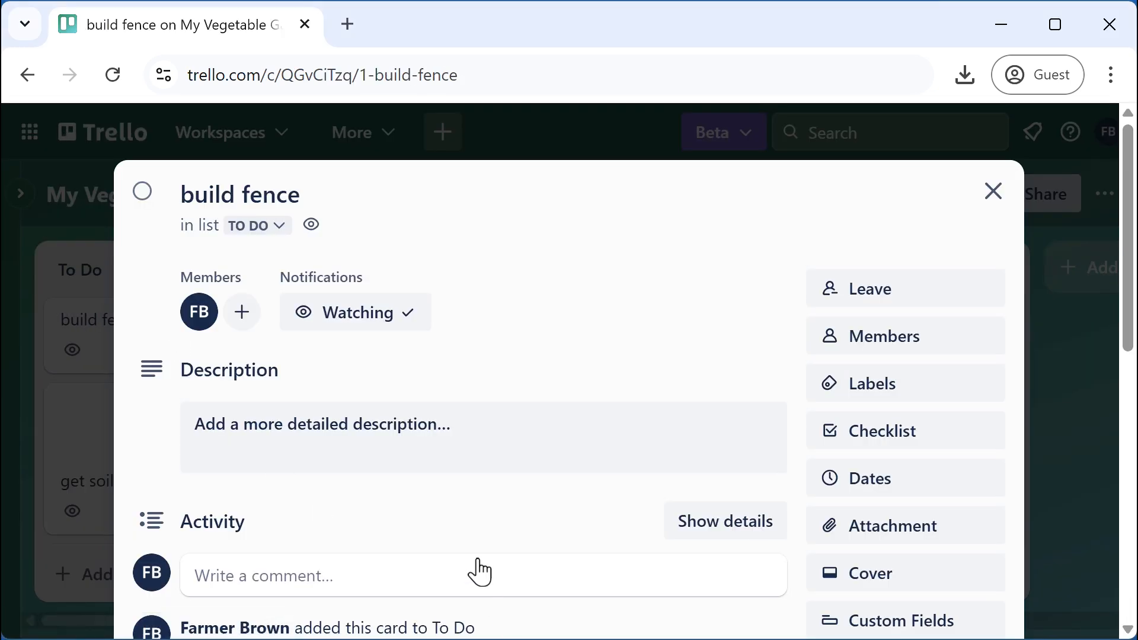
{"action": "scroll", "coordinate": [419, 499], "scroll_direction": "down", "scroll_amount": 4}
{"action": "left_click", "coordinate": [293, 343]}
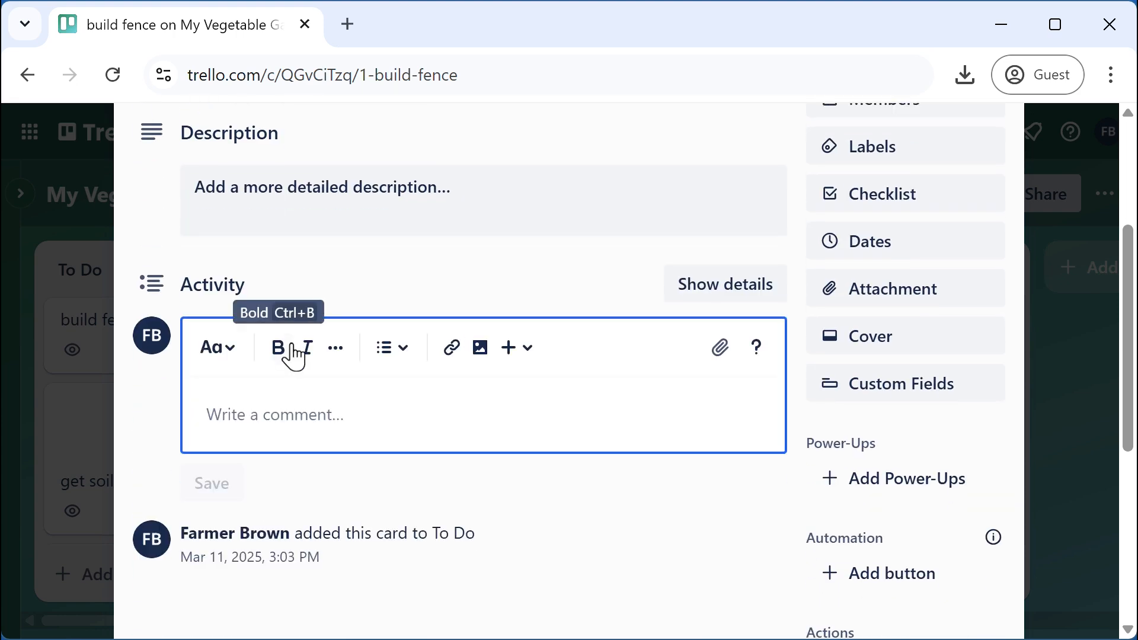
{"action": "scroll", "coordinate": [314, 367], "scroll_direction": "up", "scroll_amount": 4}
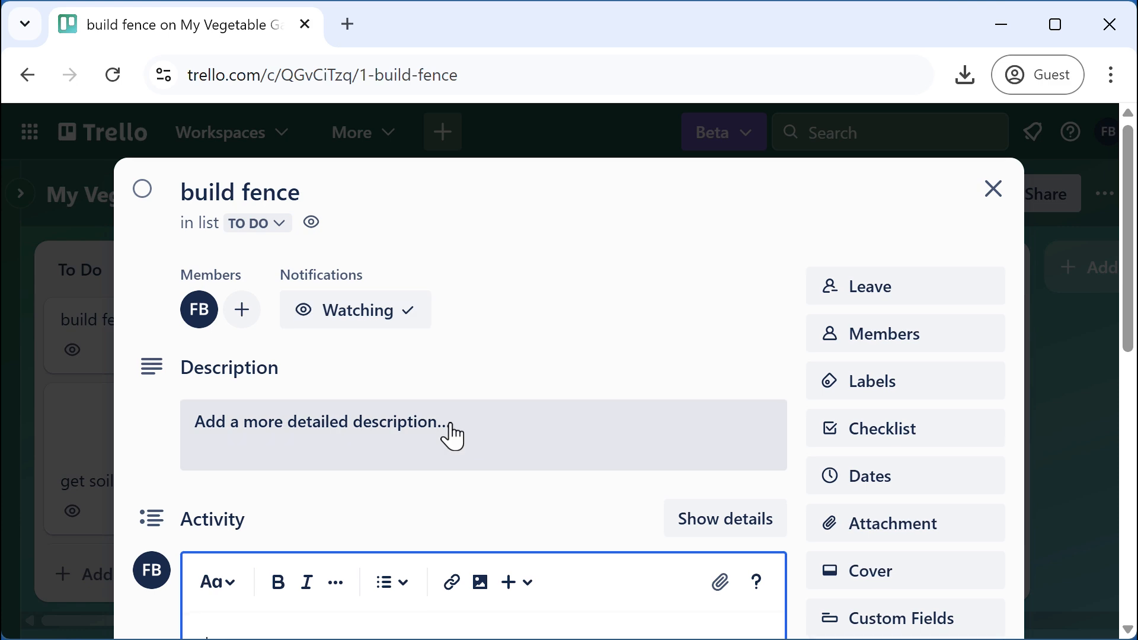
{"action": "scroll", "coordinate": [450, 434], "scroll_direction": "down", "scroll_amount": 4}
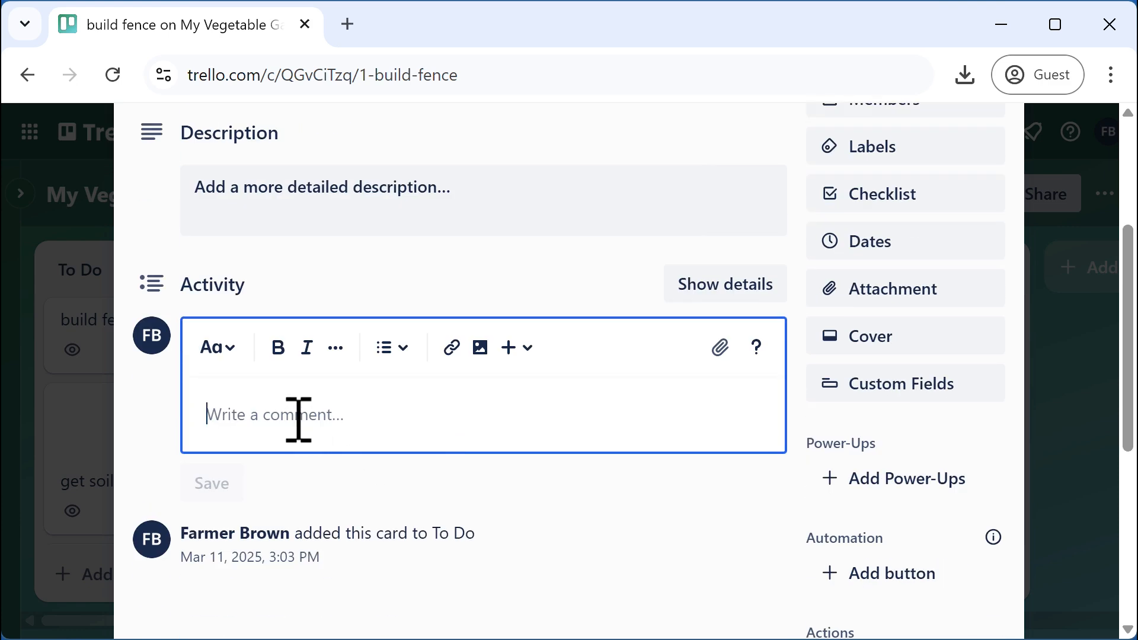
{"action": "type", "text": "Ma"}
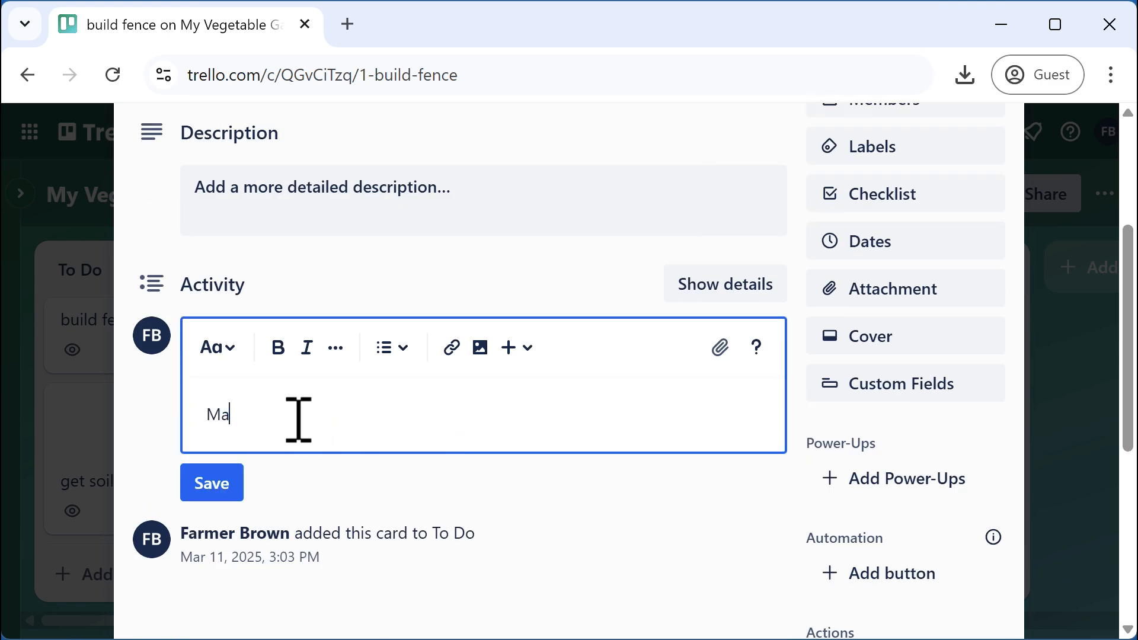
{"action": "type", "text": "terial options:"}
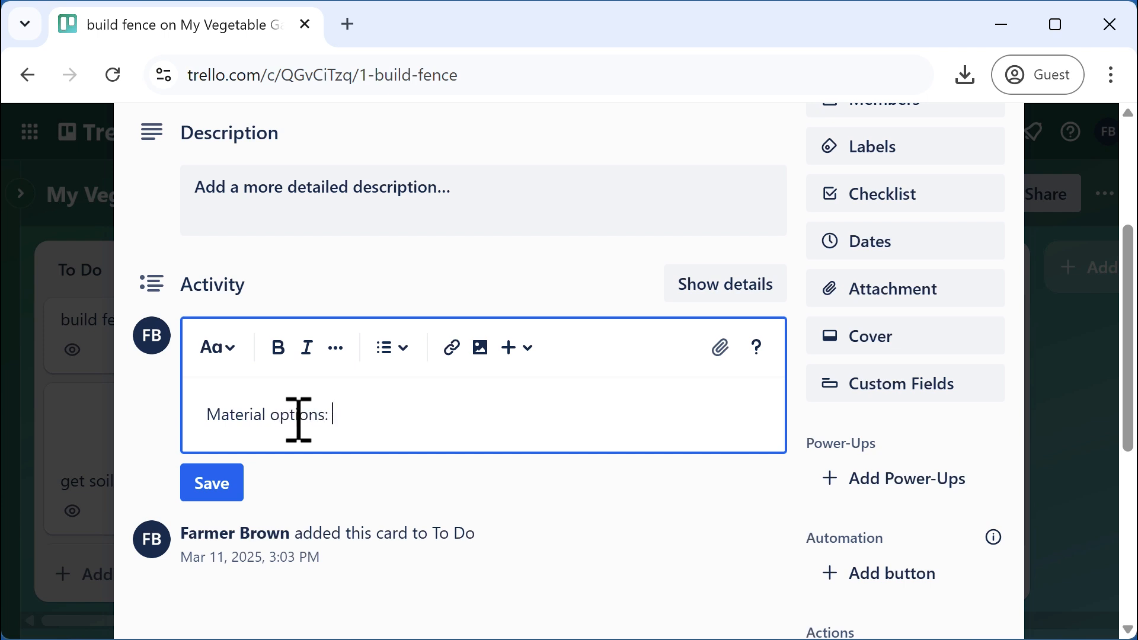
{"action": "type", "text": " metal,"}
{"action": "type", "text": "d"}
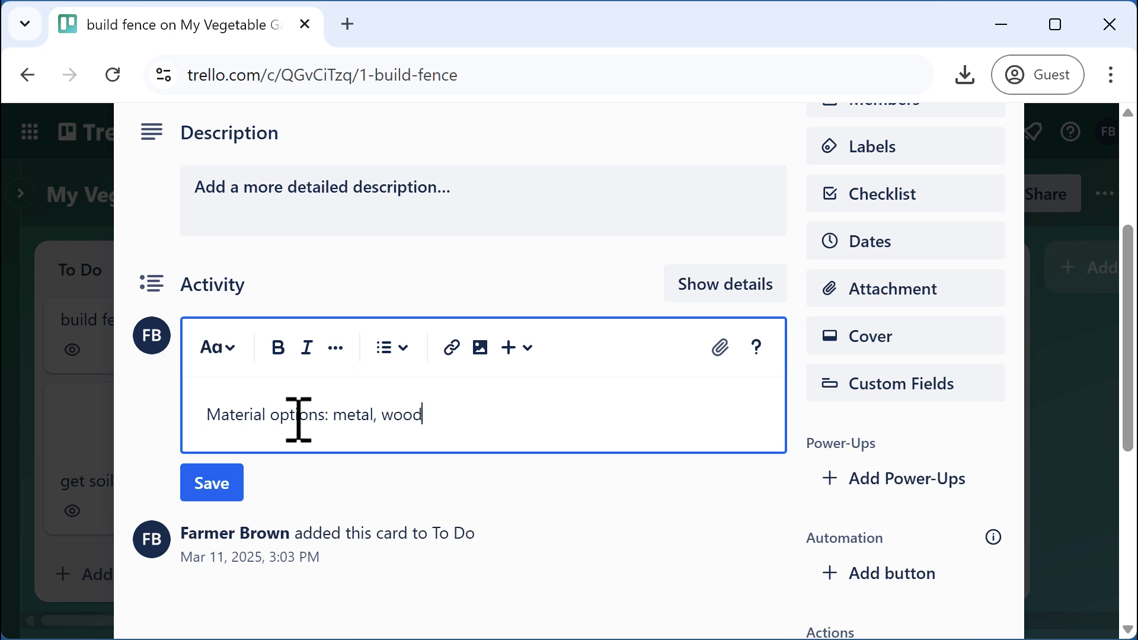
{"action": "key", "text": "Return"}
{"action": "key", "text": "Return"}
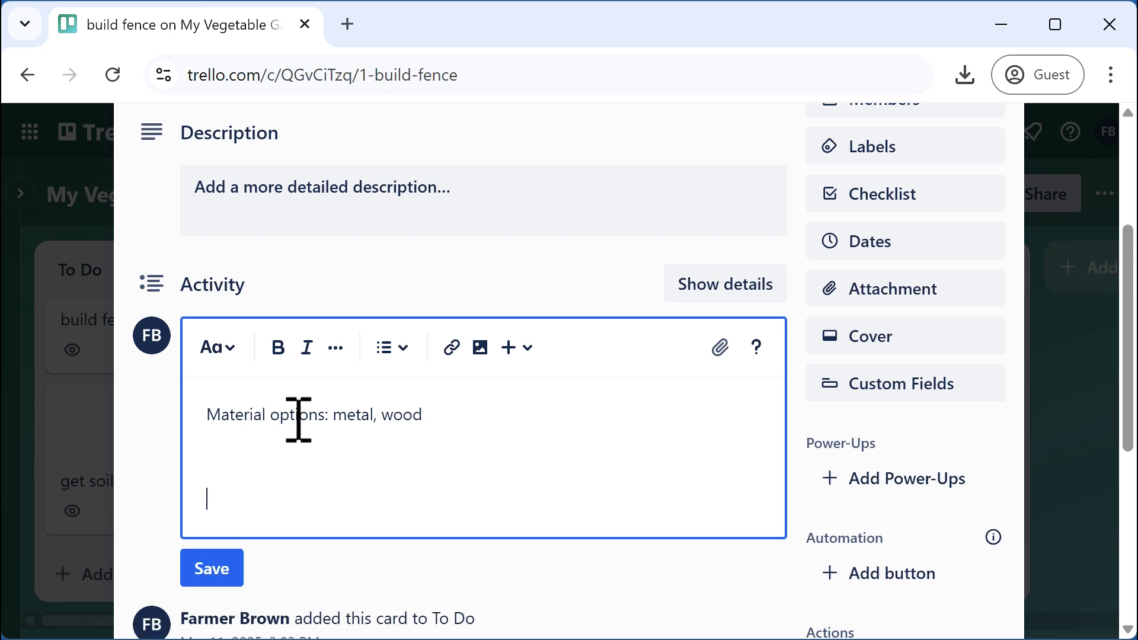
Make wood a bullet item with indented sub-bullets cedar and PT pine
{"action": "left_click_drag", "start_coordinate": [384, 416], "coordinate": [425, 425]}
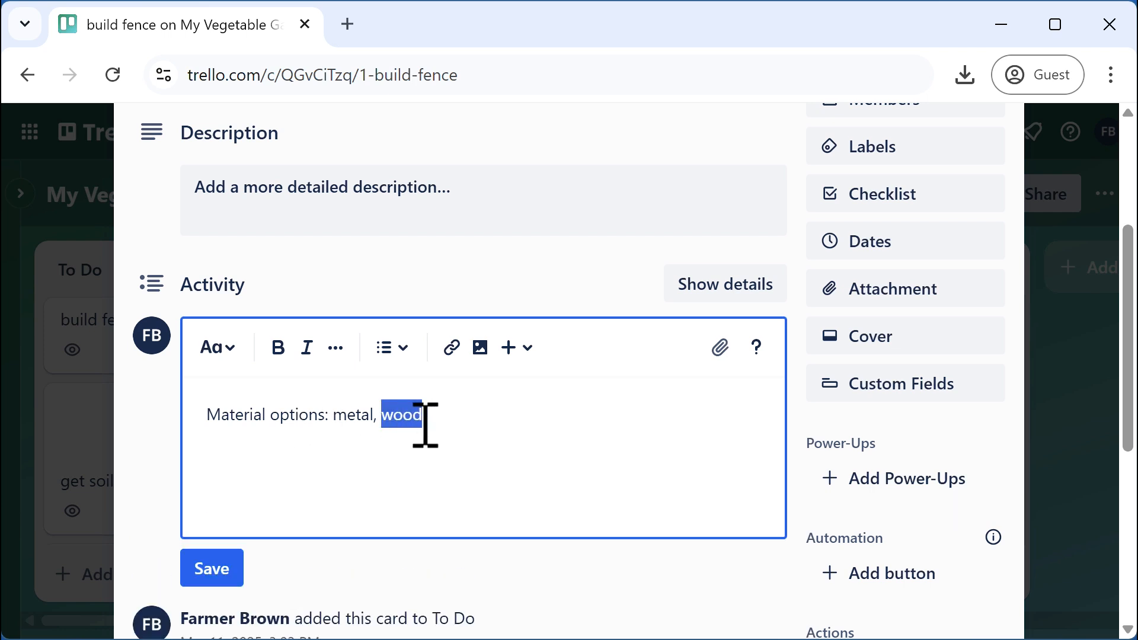
{"action": "left_click", "coordinate": [385, 417]}
{"action": "key", "text": "Return"}
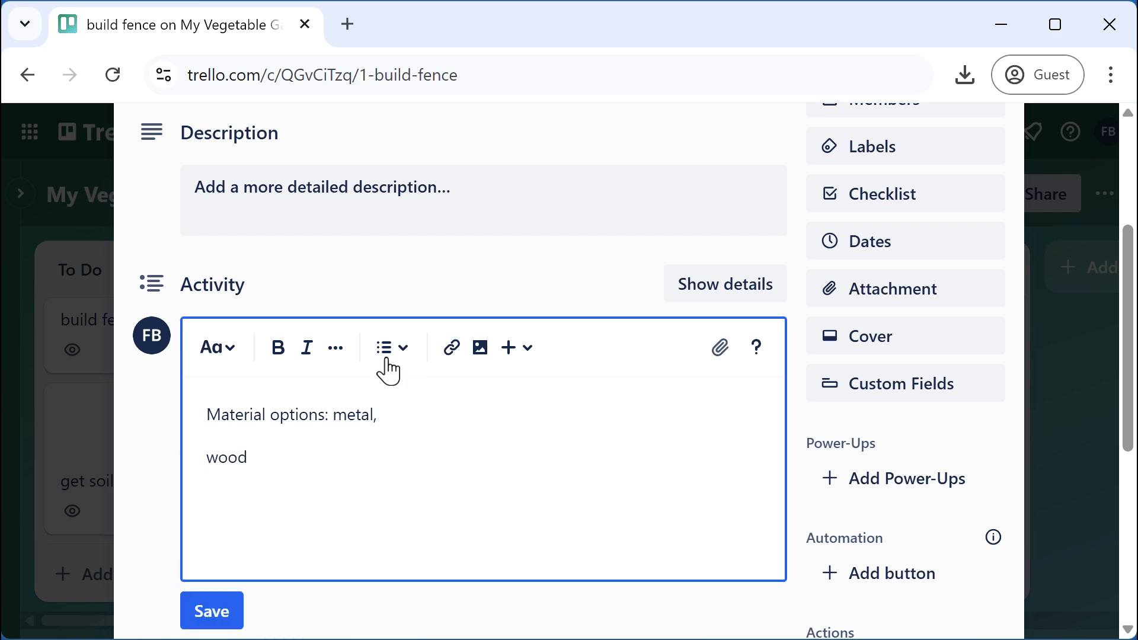
{"action": "left_click", "coordinate": [388, 362]}
{"action": "left_click", "coordinate": [408, 417]}
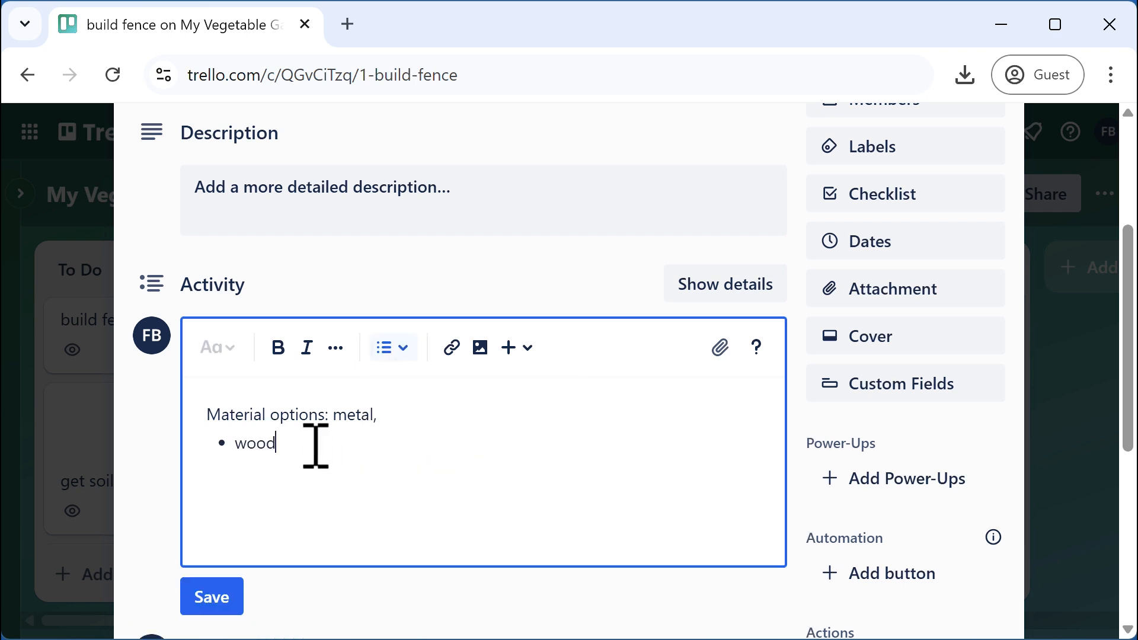
{"action": "key", "text": "Return"}
{"action": "key", "text": "Tab"}
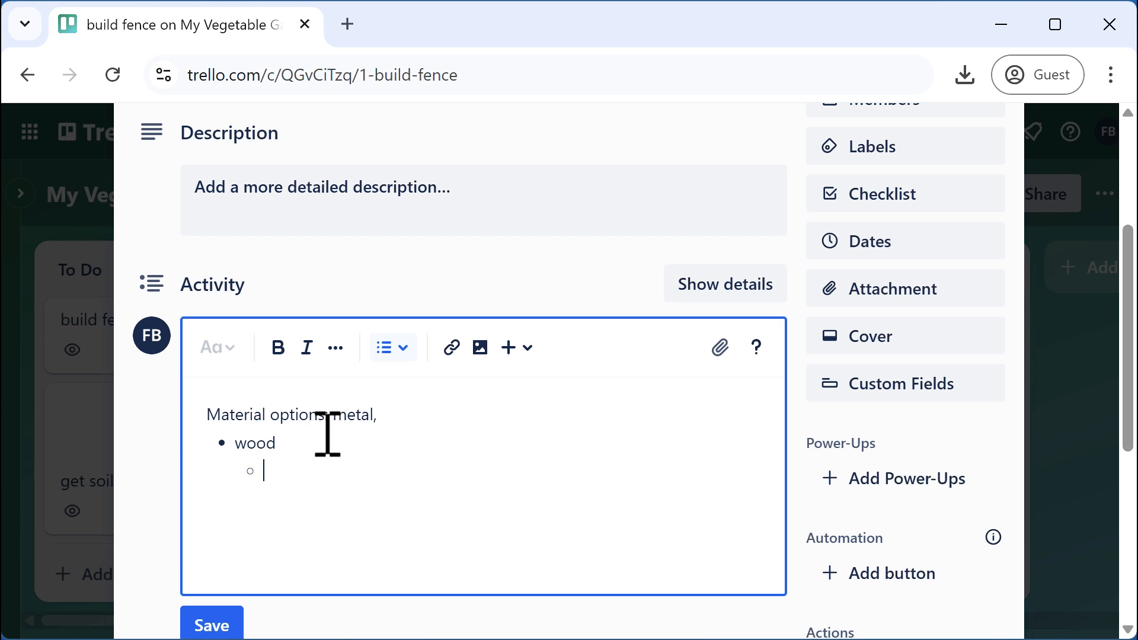
{"action": "type", "text": "cedar"}
{"action": "key", "text": "Return"}
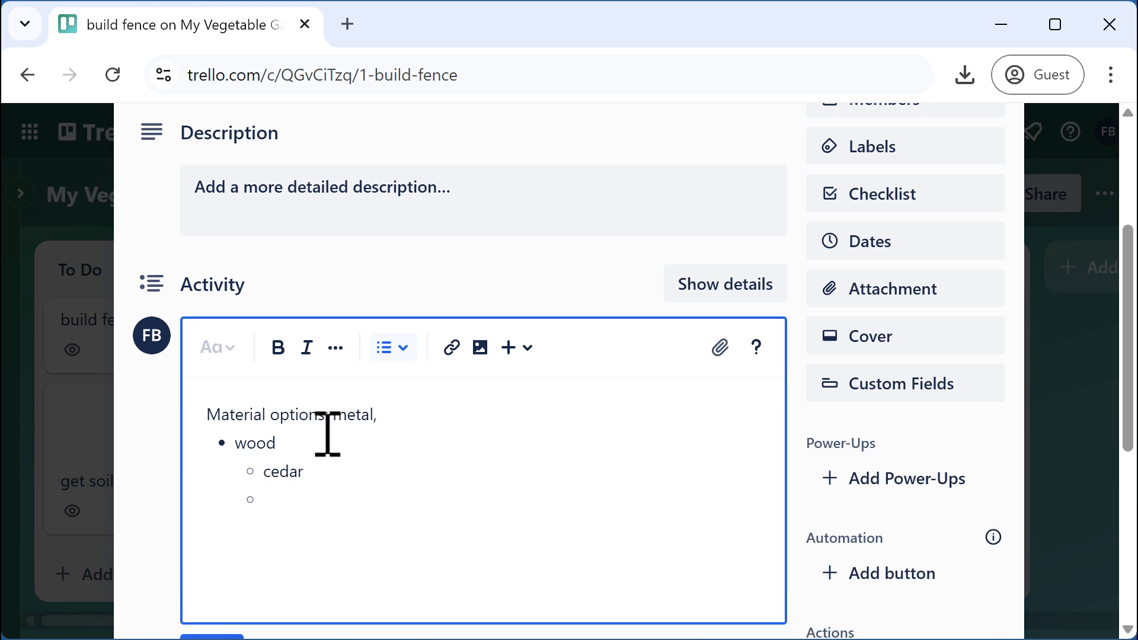
{"action": "type", "text": "PT pine"}
{"action": "key", "text": "Return"}
{"action": "key", "text": "Return"}
{"action": "key", "text": "Return"}
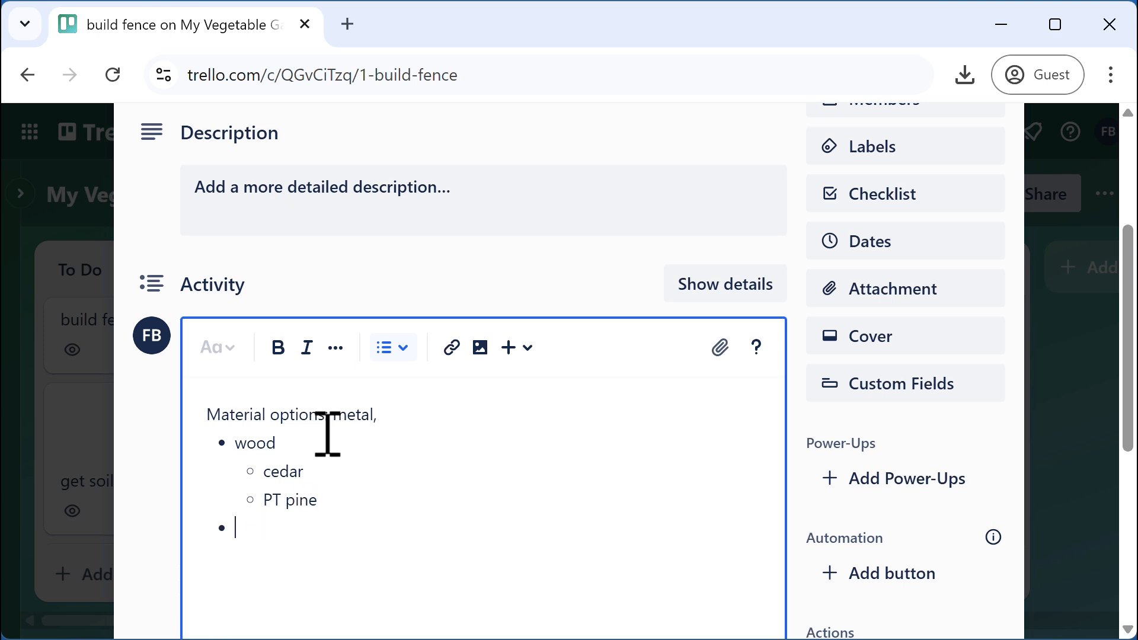
Add the line 'More notes here', save the comment, and close the card
{"action": "type", "text": "More notse"}
{"action": "key", "text": "BackSpace"}
{"action": "key", "text": "BackSpace"}
{"action": "key", "text": "BackSpace"}
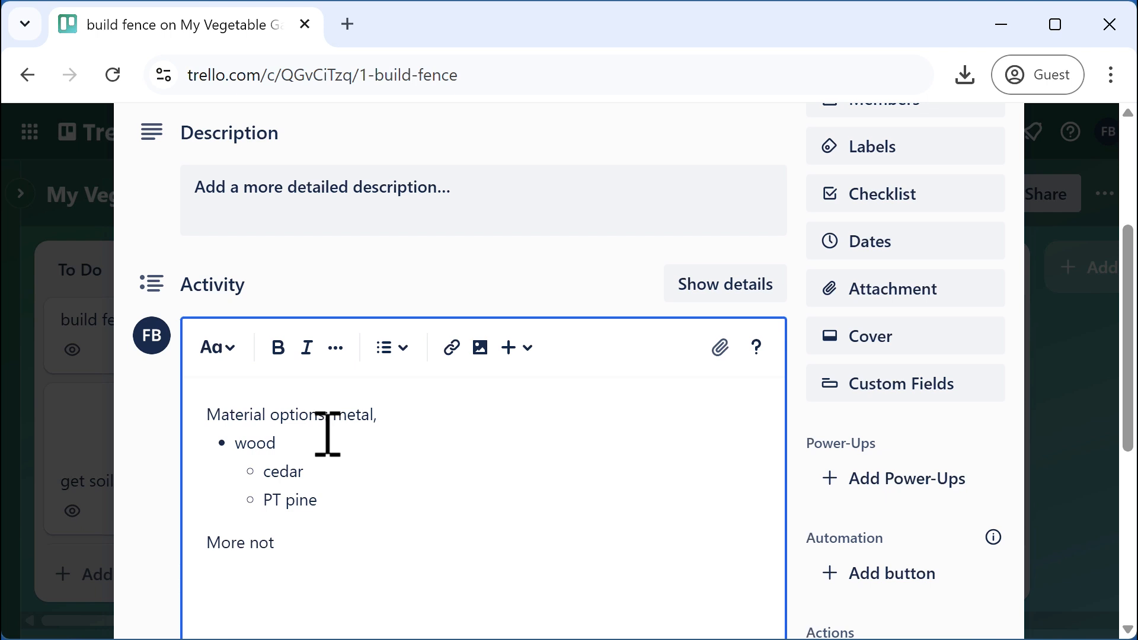
{"action": "type", "text": "es here"}
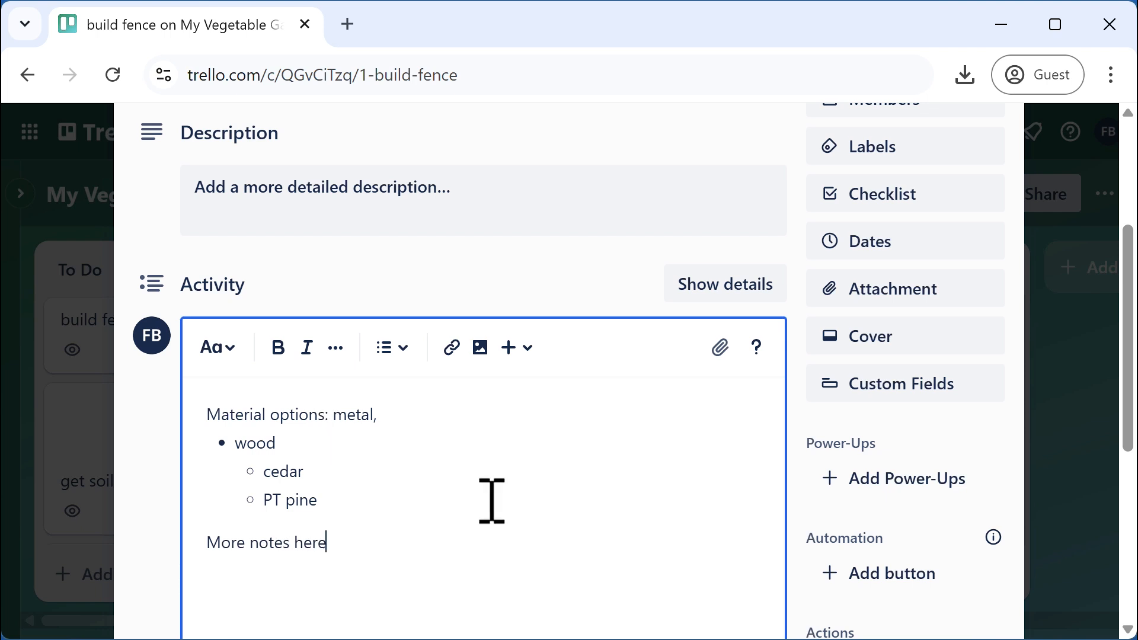
{"action": "scroll", "coordinate": [622, 563], "scroll_direction": "down", "scroll_amount": 4}
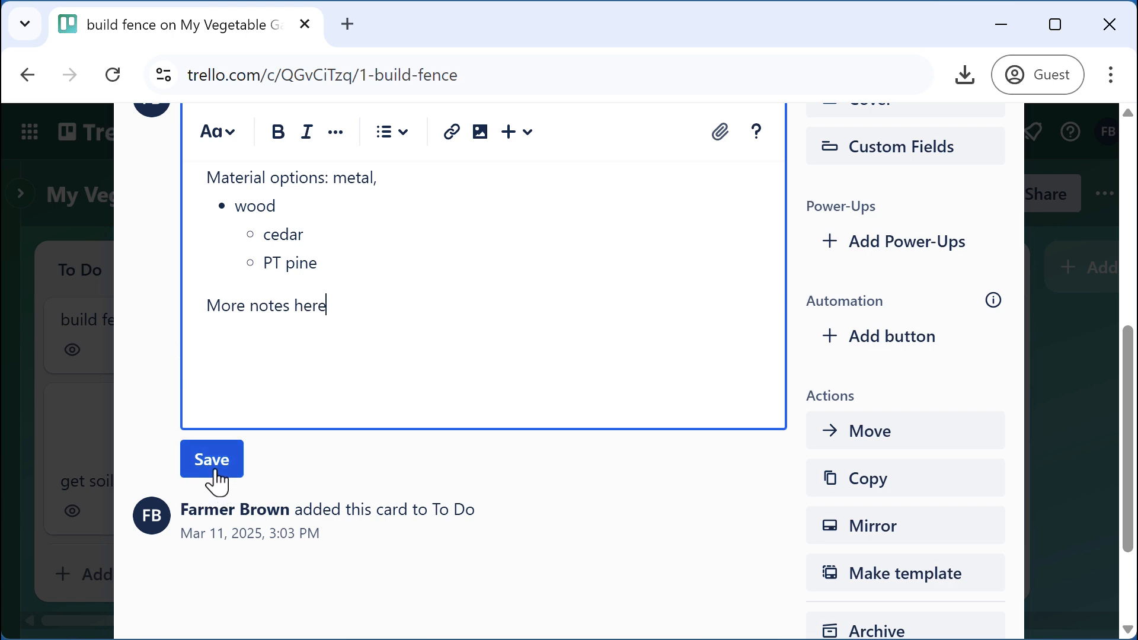
{"action": "left_click", "coordinate": [216, 477]}
{"action": "scroll", "coordinate": [531, 582], "scroll_direction": "up", "scroll_amount": 2}
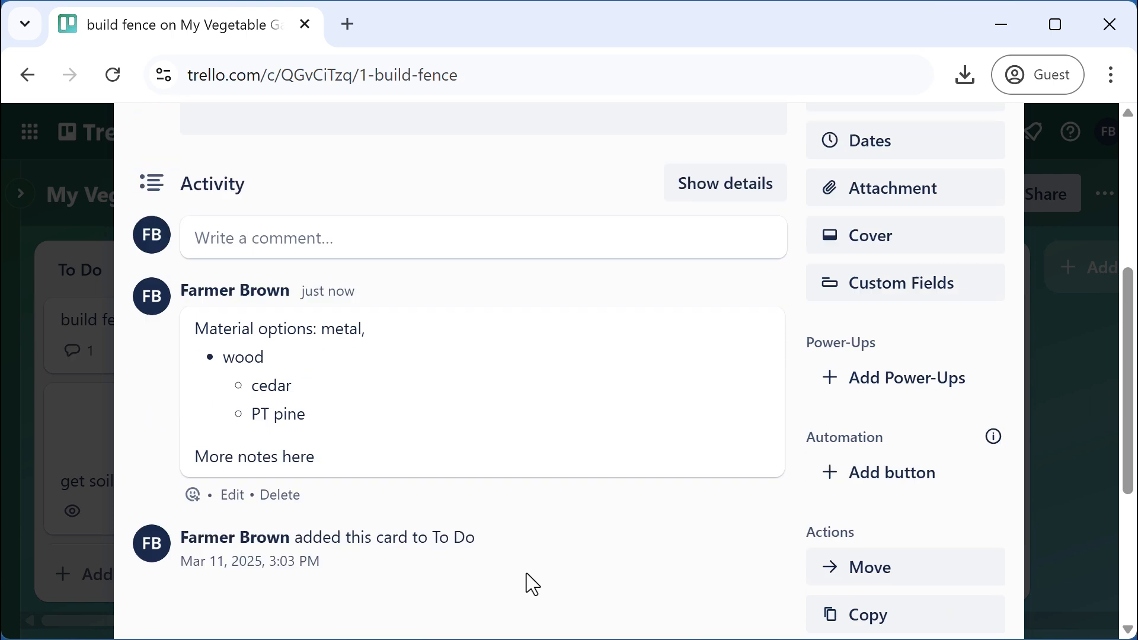
{"action": "scroll", "coordinate": [539, 470], "scroll_direction": "up", "scroll_amount": 5}
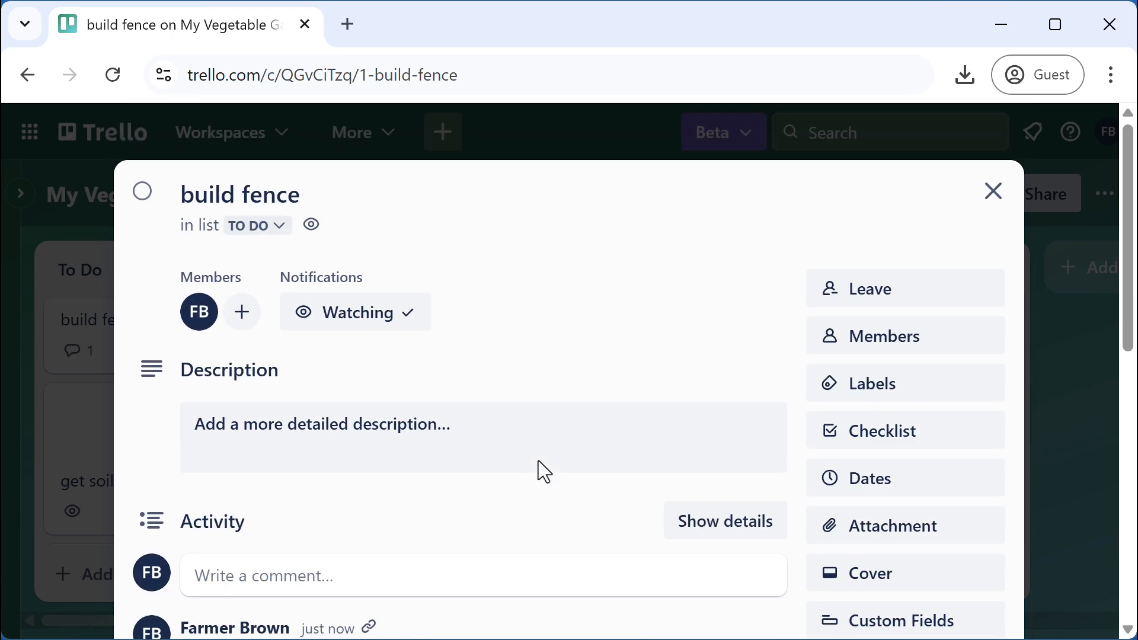
{"action": "left_click", "coordinate": [989, 195]}
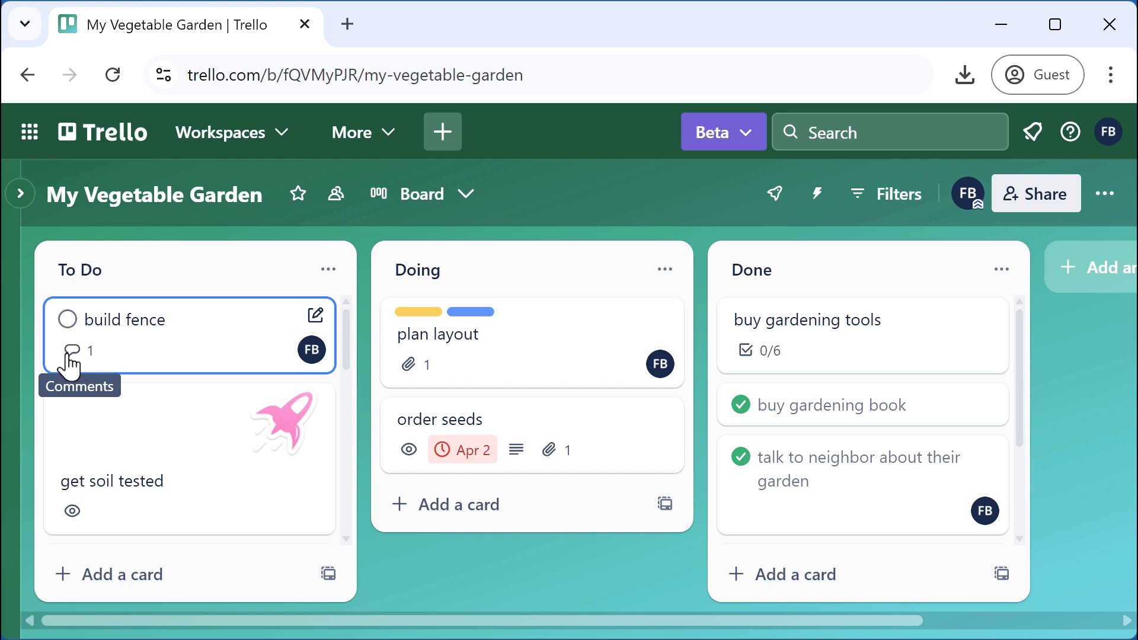
Add a numbered list of 'this' and 'that' under 'More notes here' in the build fence comment and save it
{"action": "left_click", "coordinate": [70, 358]}
{"action": "scroll", "coordinate": [394, 401], "scroll_direction": "down", "scroll_amount": 6}
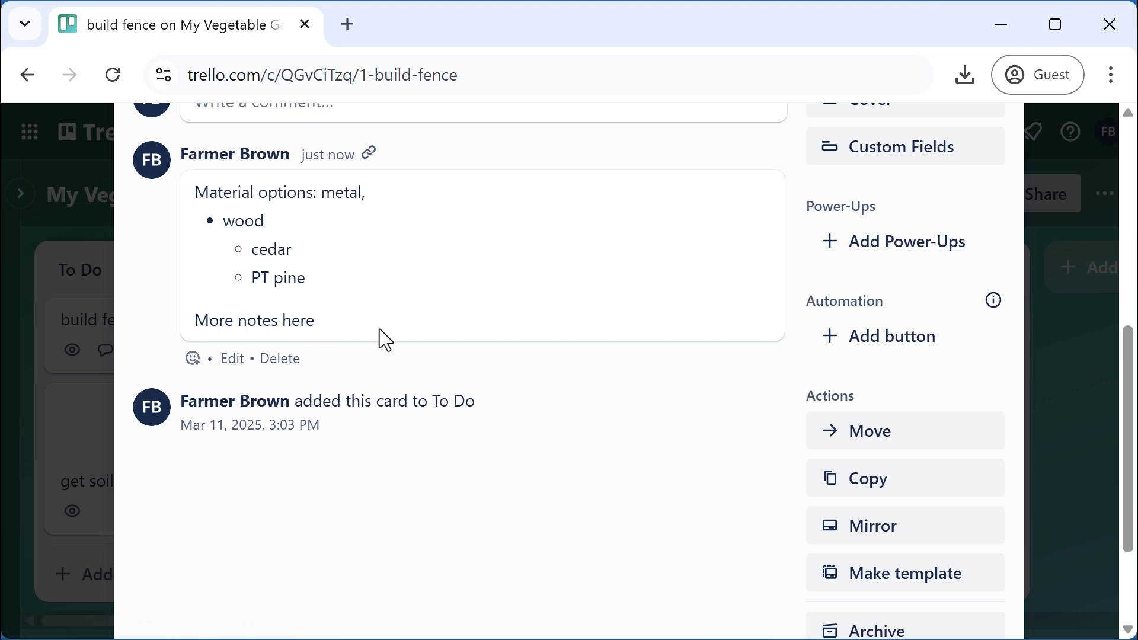
{"action": "left_click", "coordinate": [232, 358]}
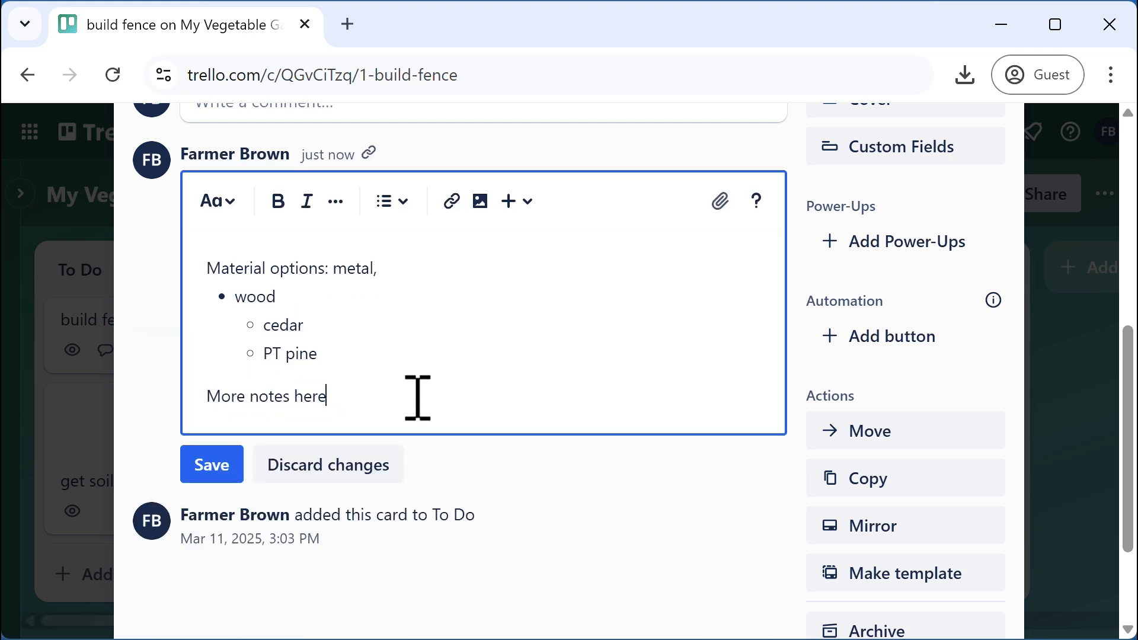
{"action": "key", "text": "Return"}
{"action": "left_click", "coordinate": [388, 219]}
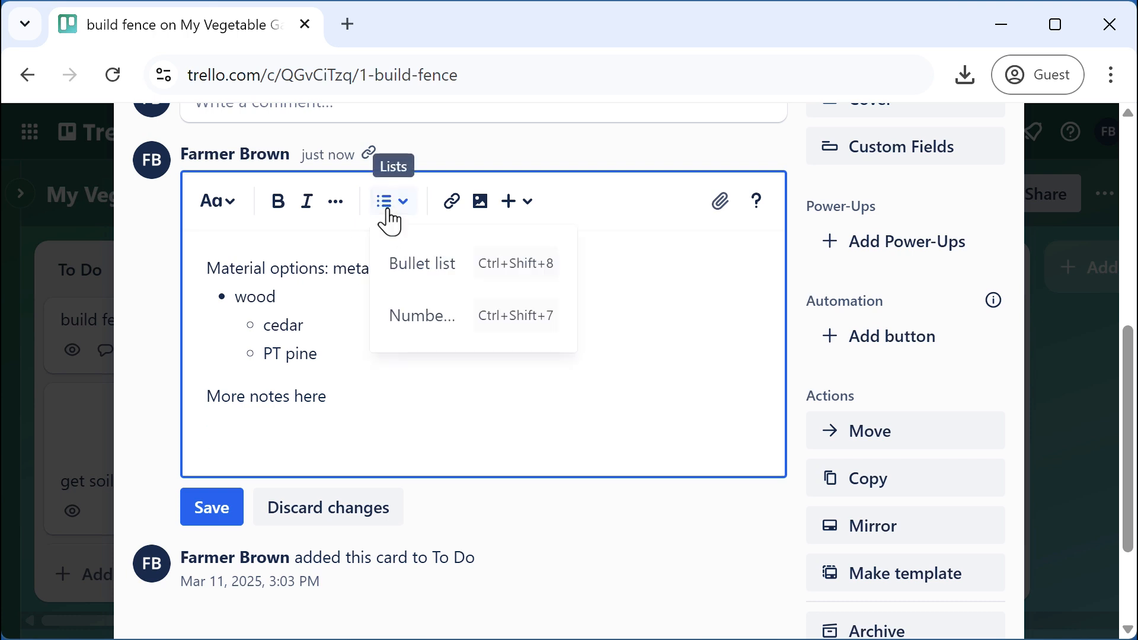
{"action": "left_click", "coordinate": [424, 313]}
{"action": "type", "text": "this"}
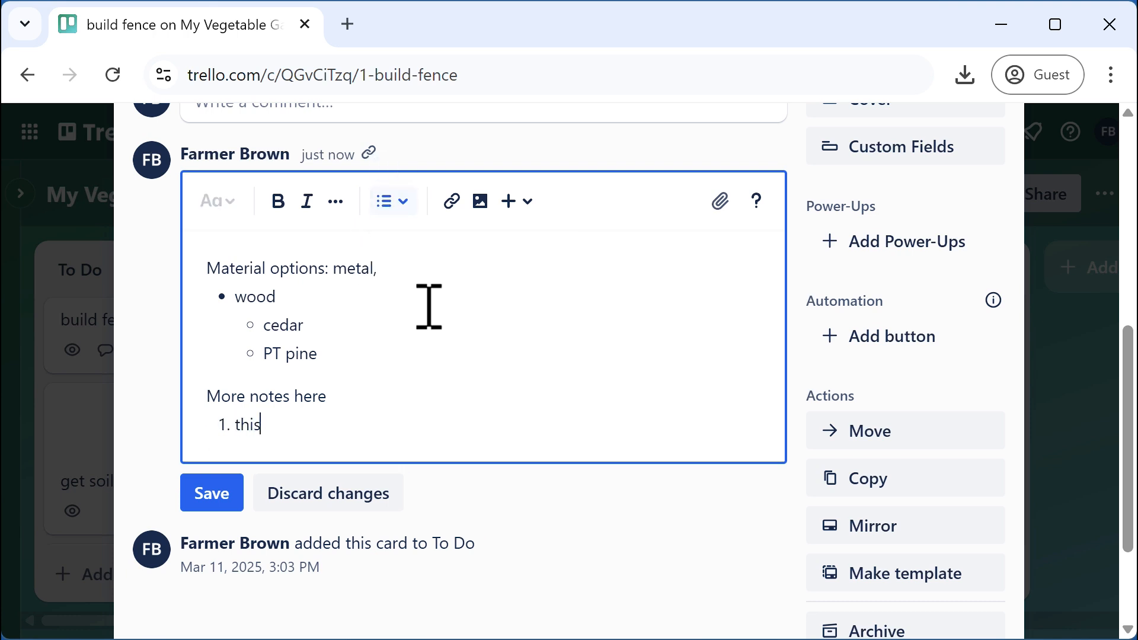
{"action": "key", "text": "Return"}
{"action": "type", "text": "that"}
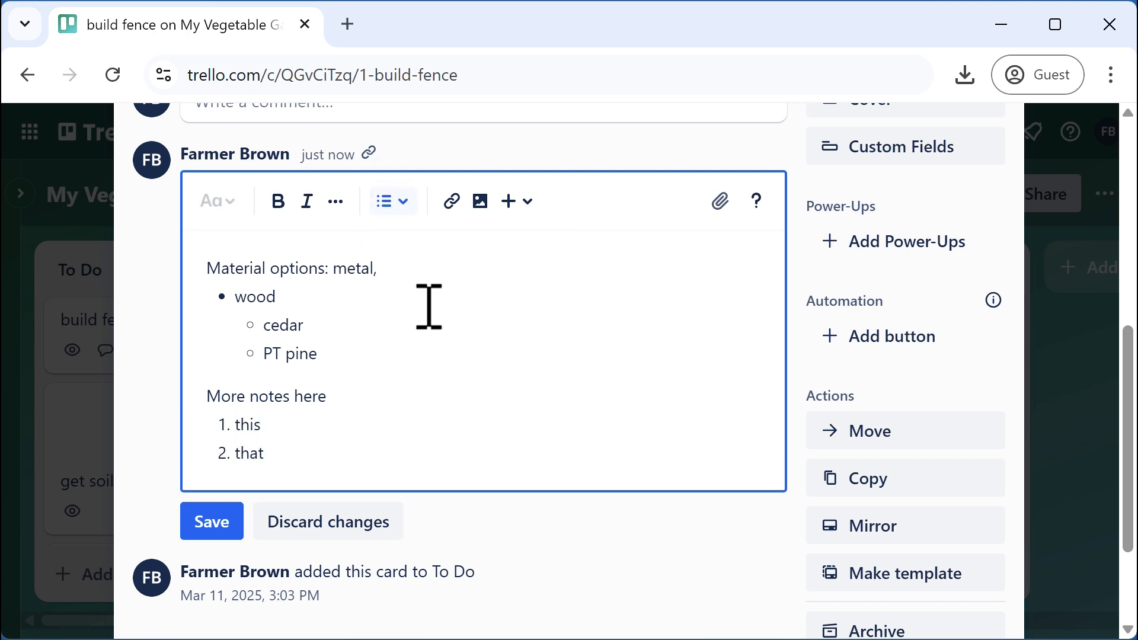
{"action": "left_click", "coordinate": [216, 523]}
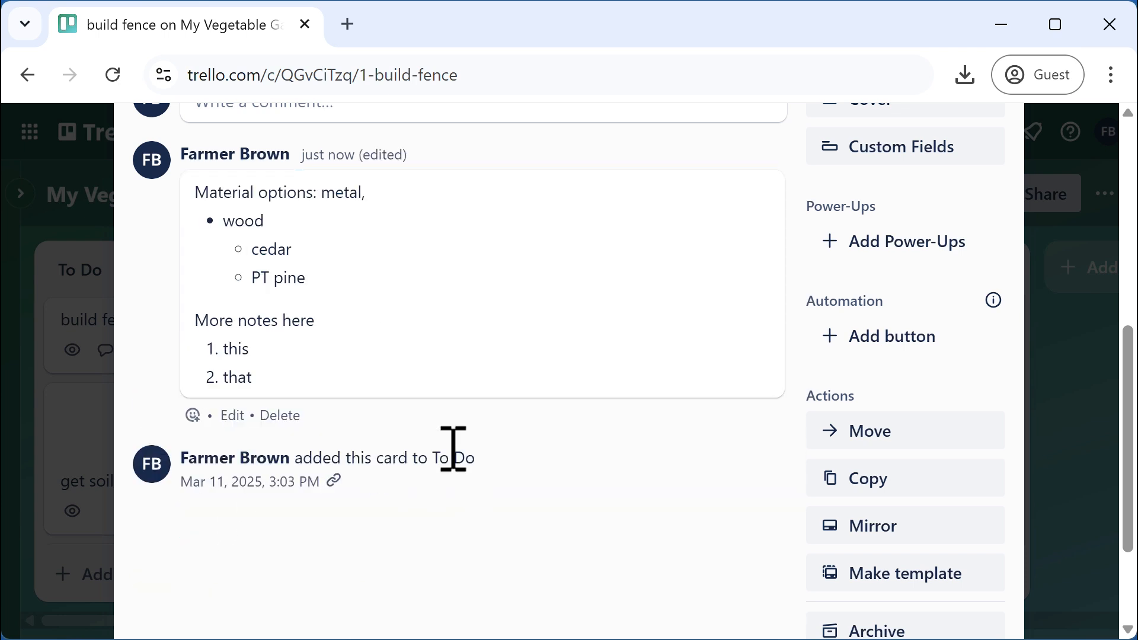
{"action": "scroll", "coordinate": [374, 395], "scroll_direction": "up", "scroll_amount": 2}
Make 'notes' bold and 'pine' italic in the build fence comment
{"action": "left_click", "coordinate": [233, 534]}
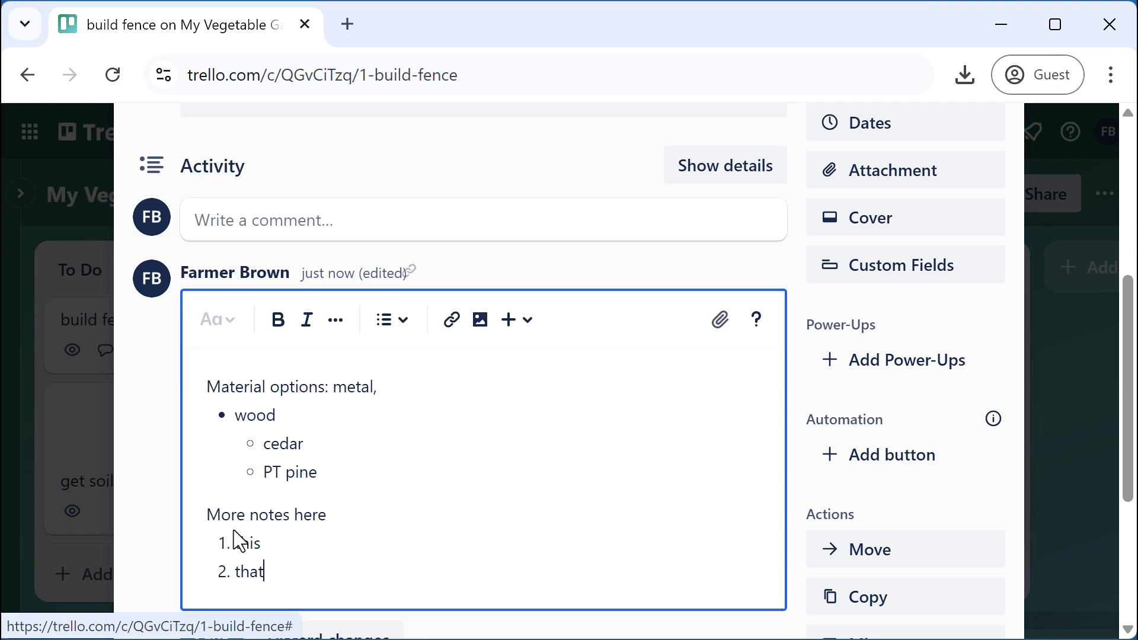
{"action": "left_click", "coordinate": [371, 560]}
{"action": "key", "text": "Return"}
{"action": "key", "text": "Return"}
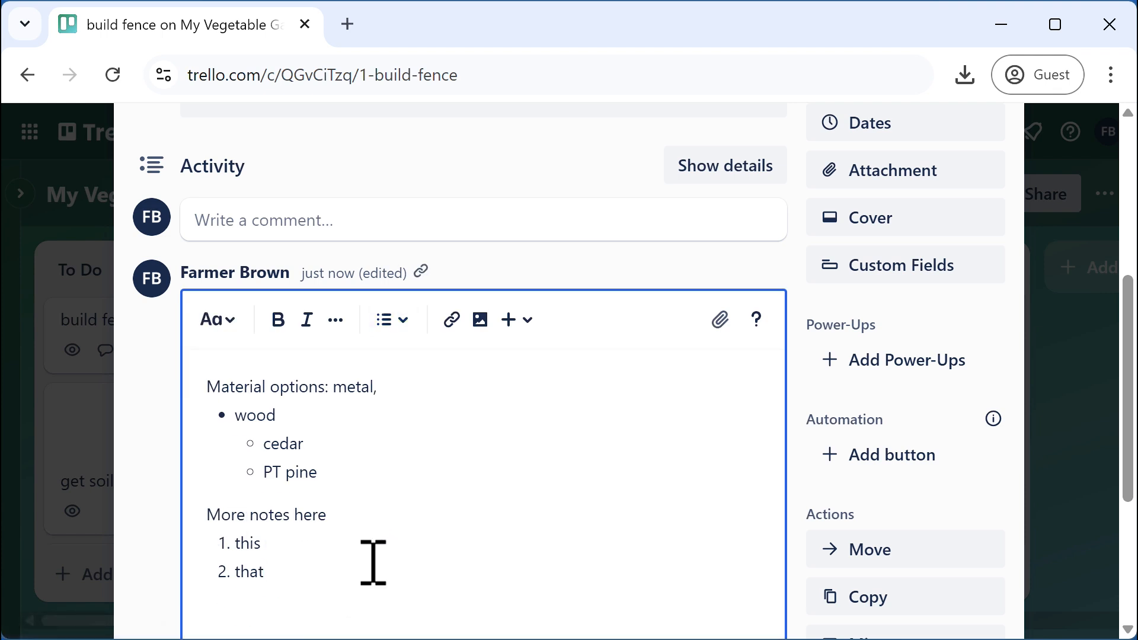
{"action": "double_click", "coordinate": [262, 516]}
{"action": "left_click", "coordinate": [278, 323]}
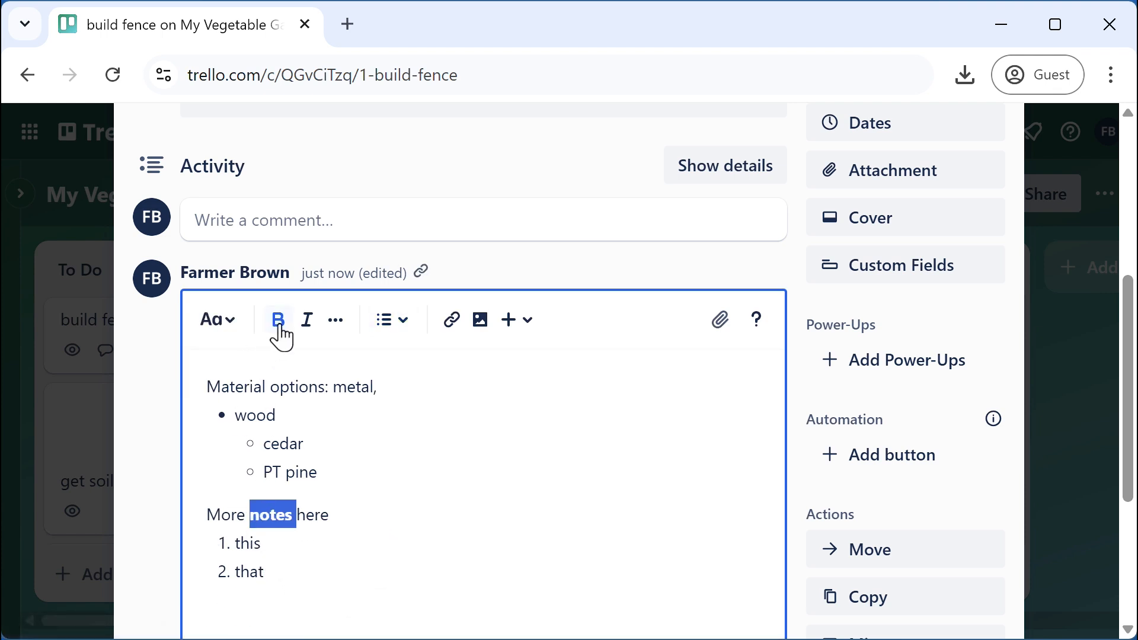
{"action": "double_click", "coordinate": [303, 472]}
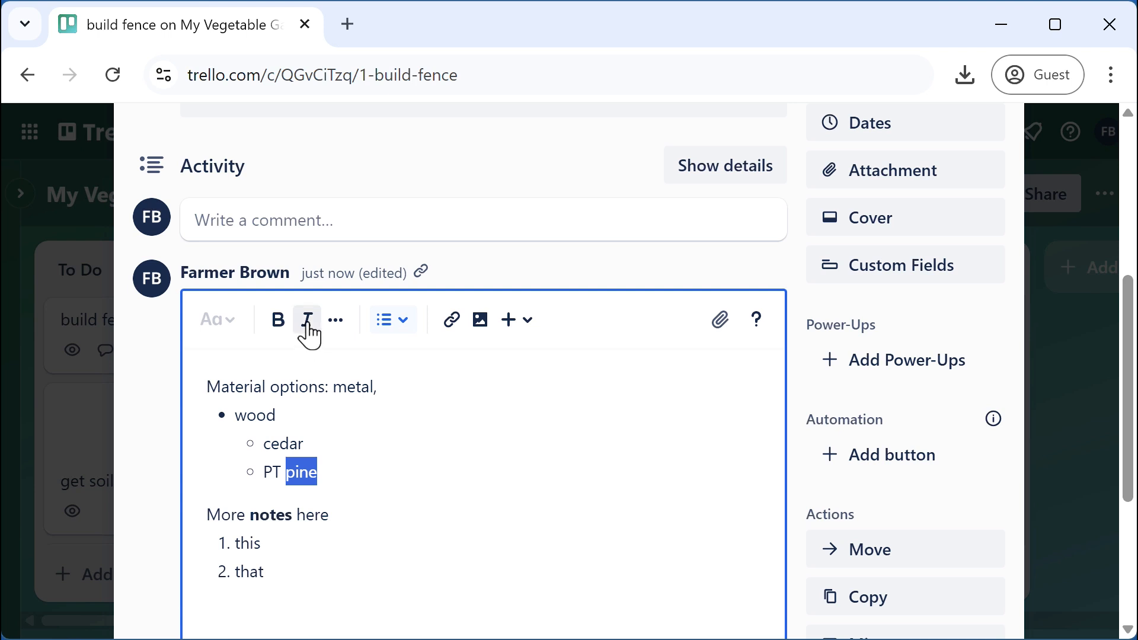
{"action": "left_click", "coordinate": [308, 323]}
Insert a grinning face emoji on a new line below the list
{"action": "left_click", "coordinate": [330, 564]}
{"action": "key", "text": "Down"}
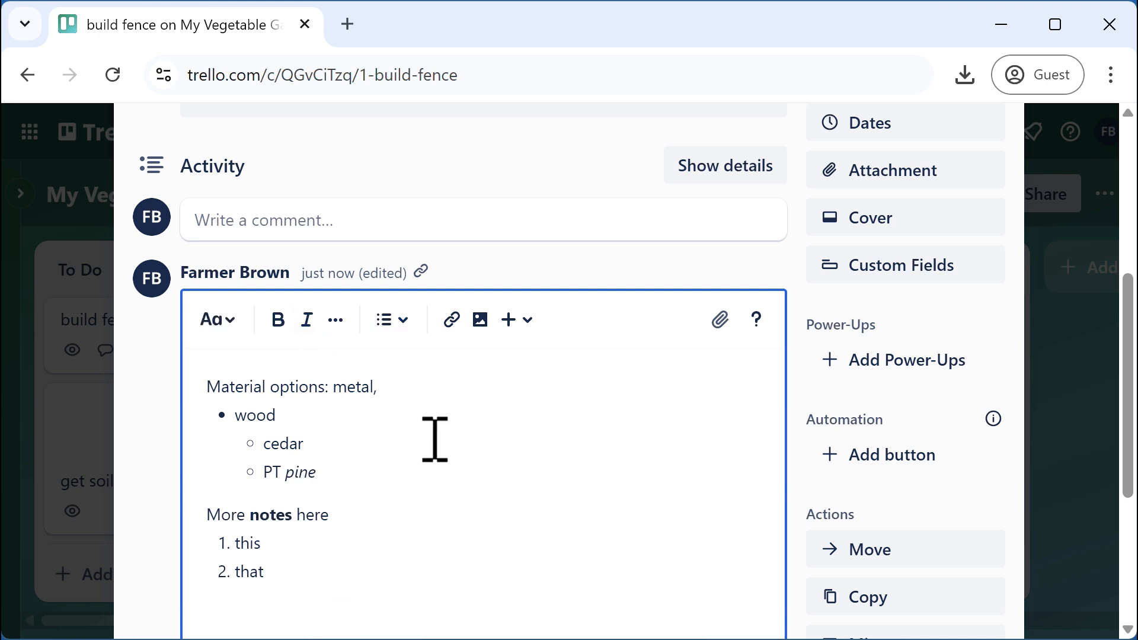
{"action": "left_click", "coordinate": [524, 326]}
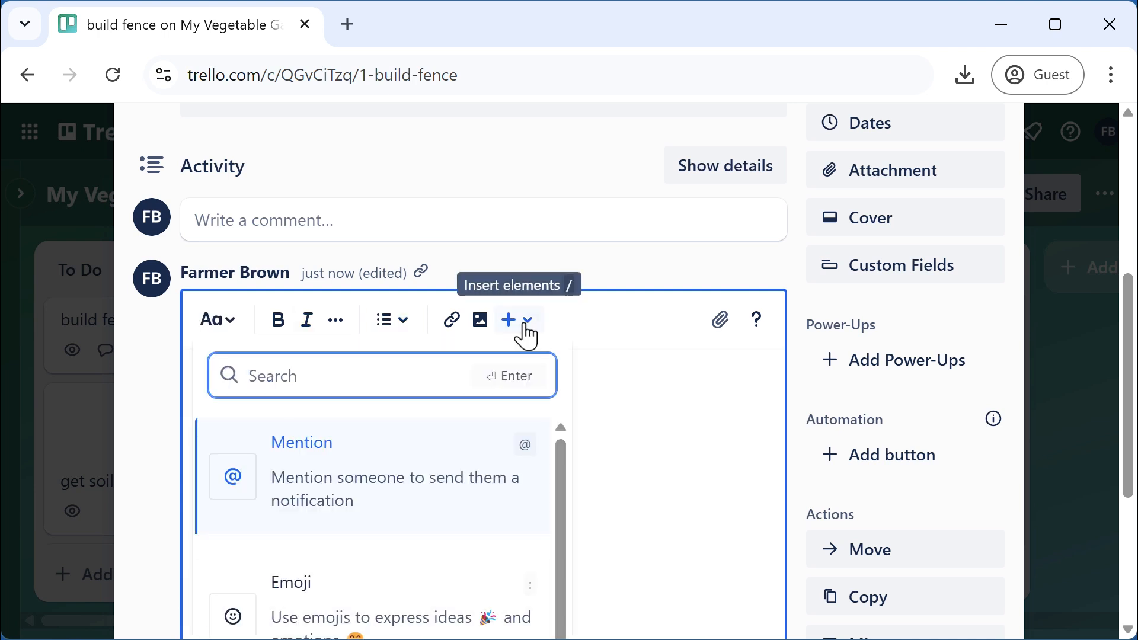
{"action": "scroll", "coordinate": [373, 533], "scroll_direction": "down", "scroll_amount": 2}
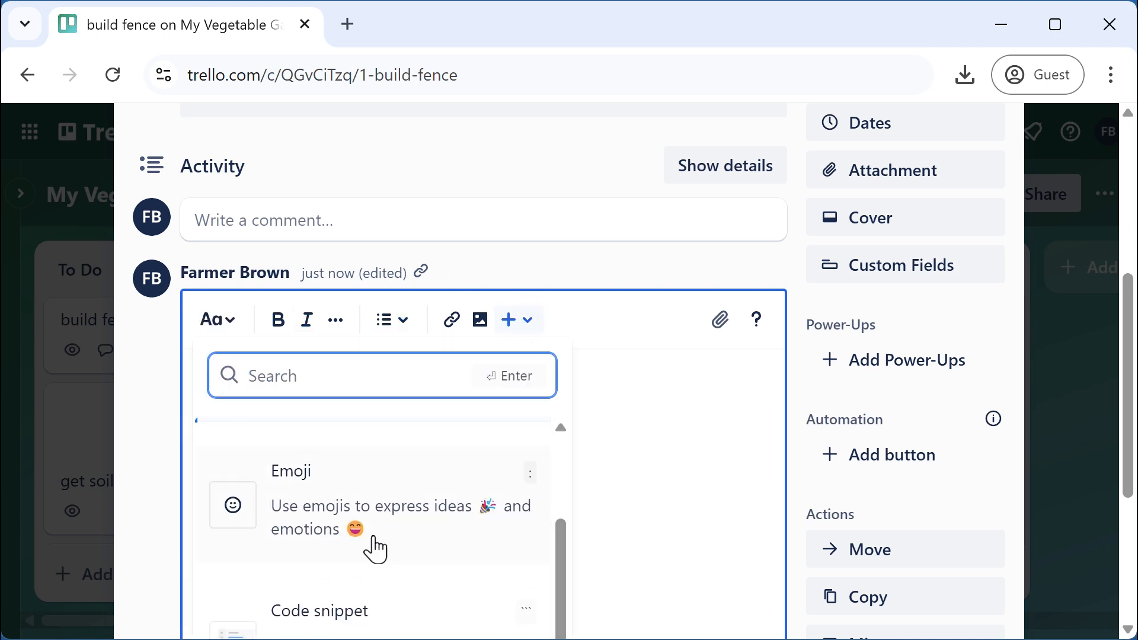
{"action": "left_click", "coordinate": [346, 502]}
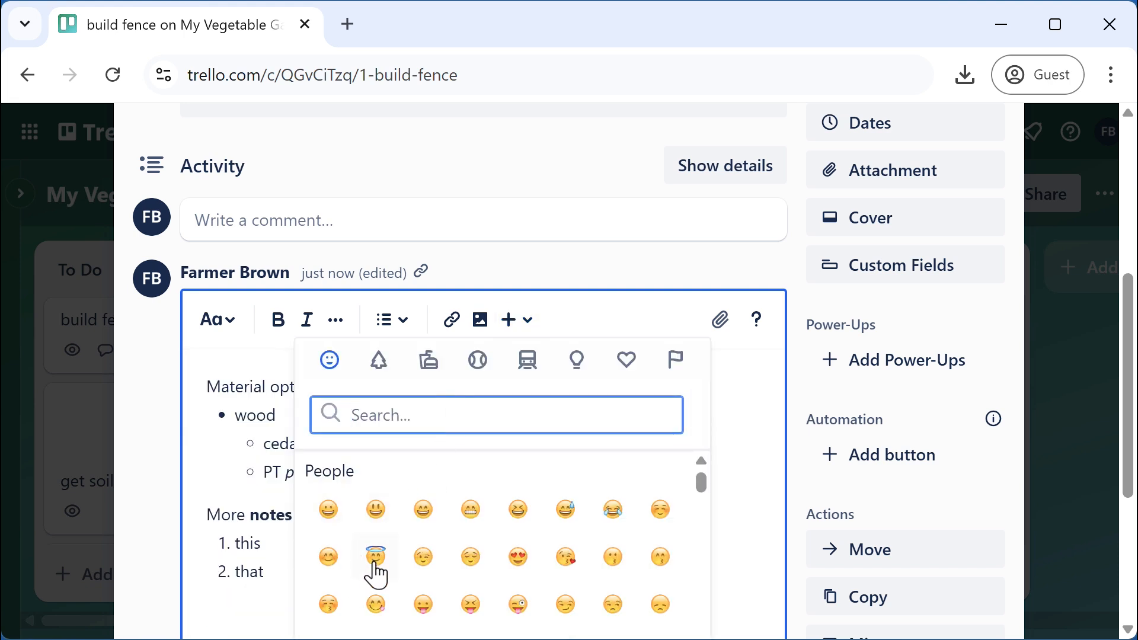
{"action": "left_click", "coordinate": [329, 511]}
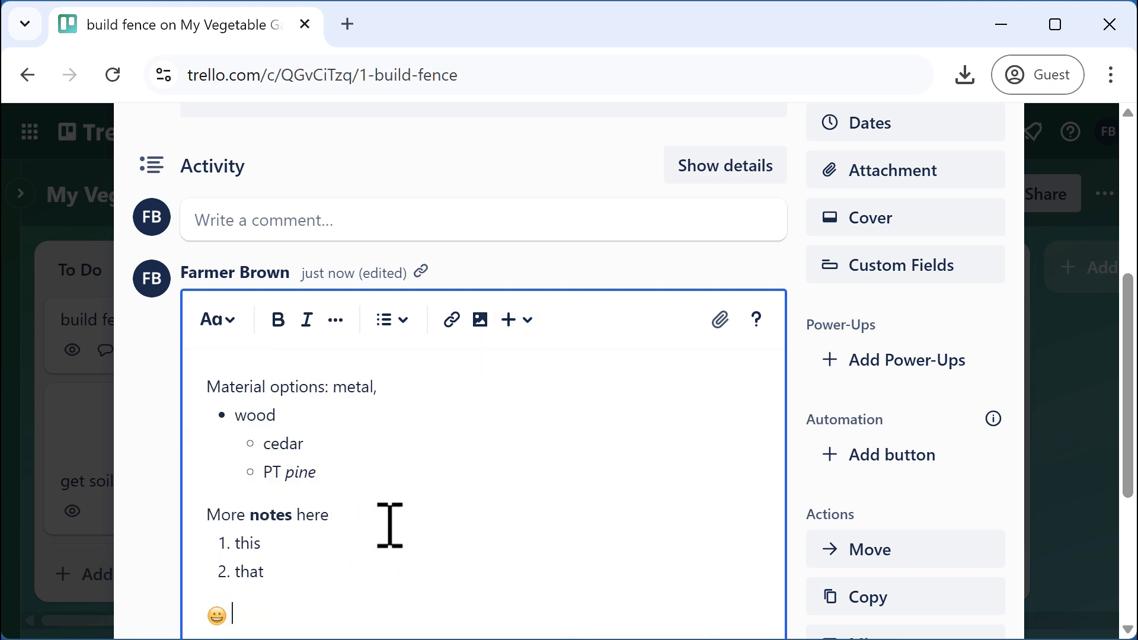
{"action": "scroll", "coordinate": [390, 525], "scroll_direction": "down", "scroll_amount": 2}
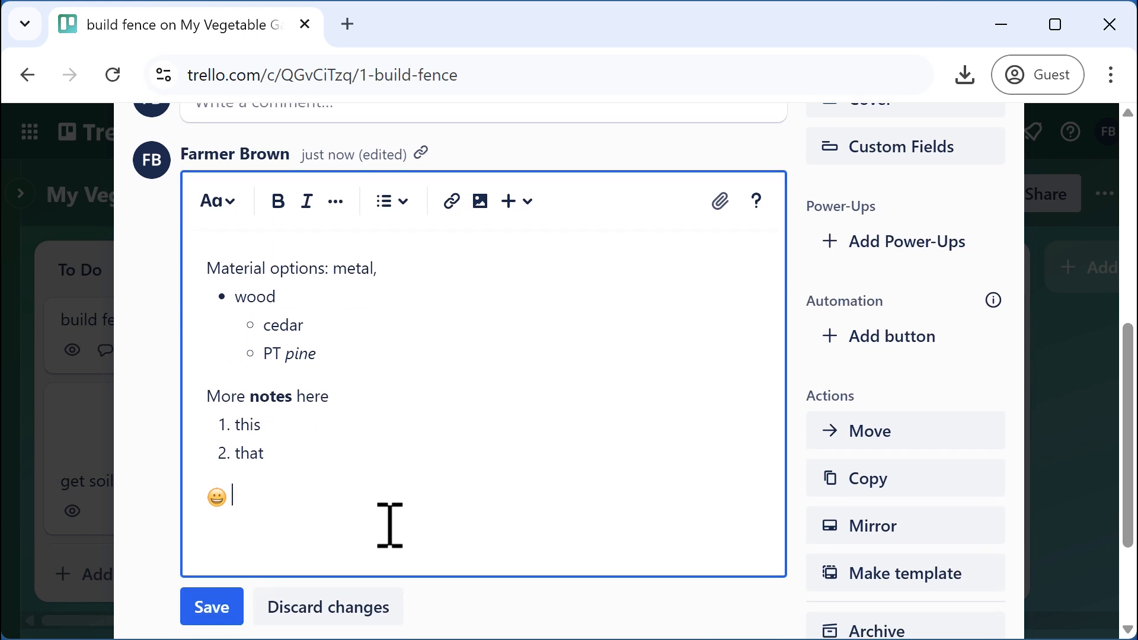
{"action": "key", "text": "Return"}
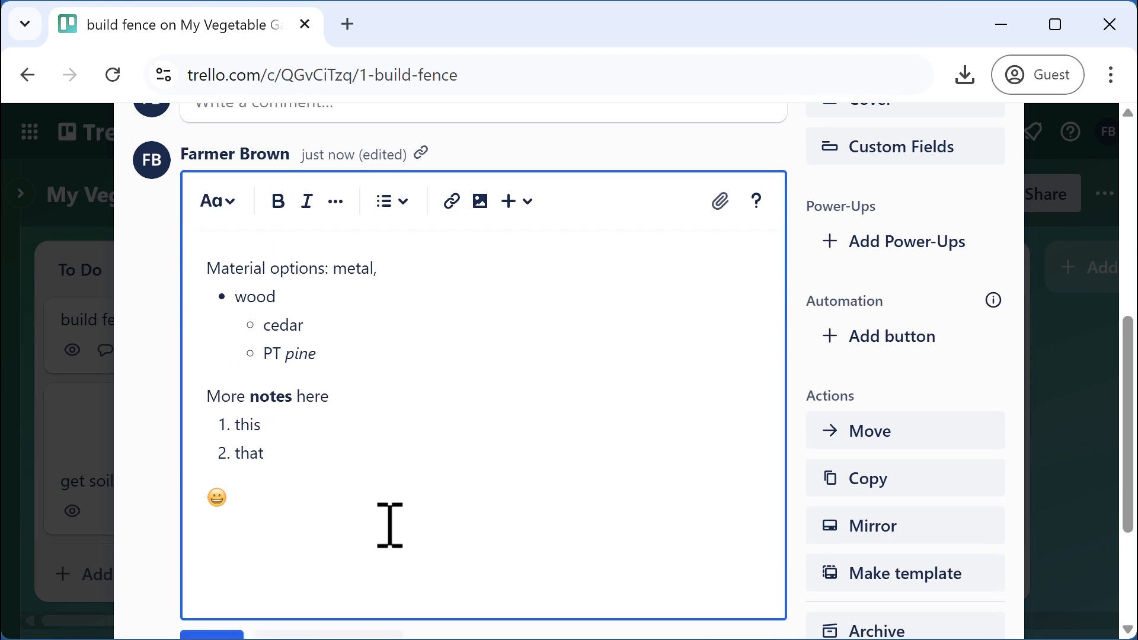
{"action": "type", "text": "@"}
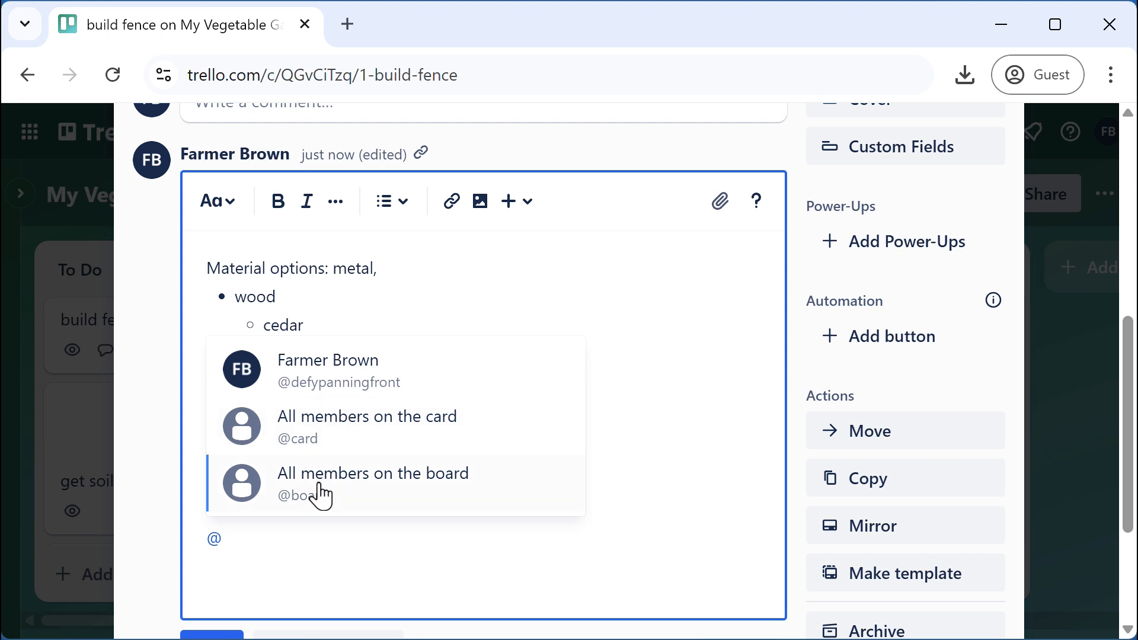
{"action": "left_click", "coordinate": [328, 430]}
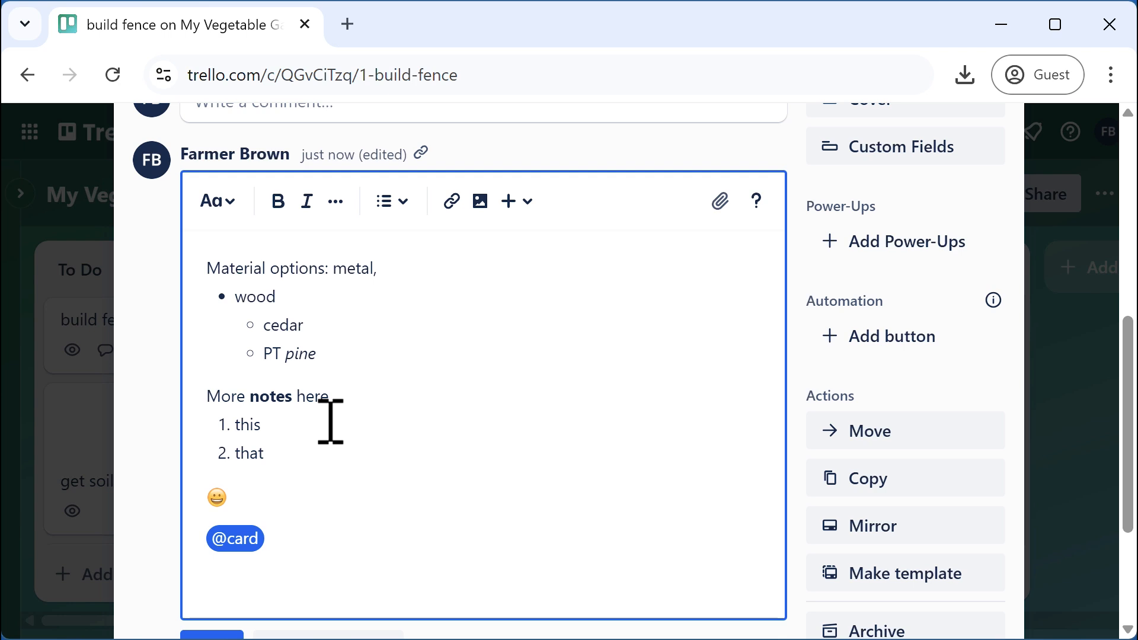
{"action": "left_click", "coordinate": [330, 422]}
{"action": "left_click", "coordinate": [350, 538]}
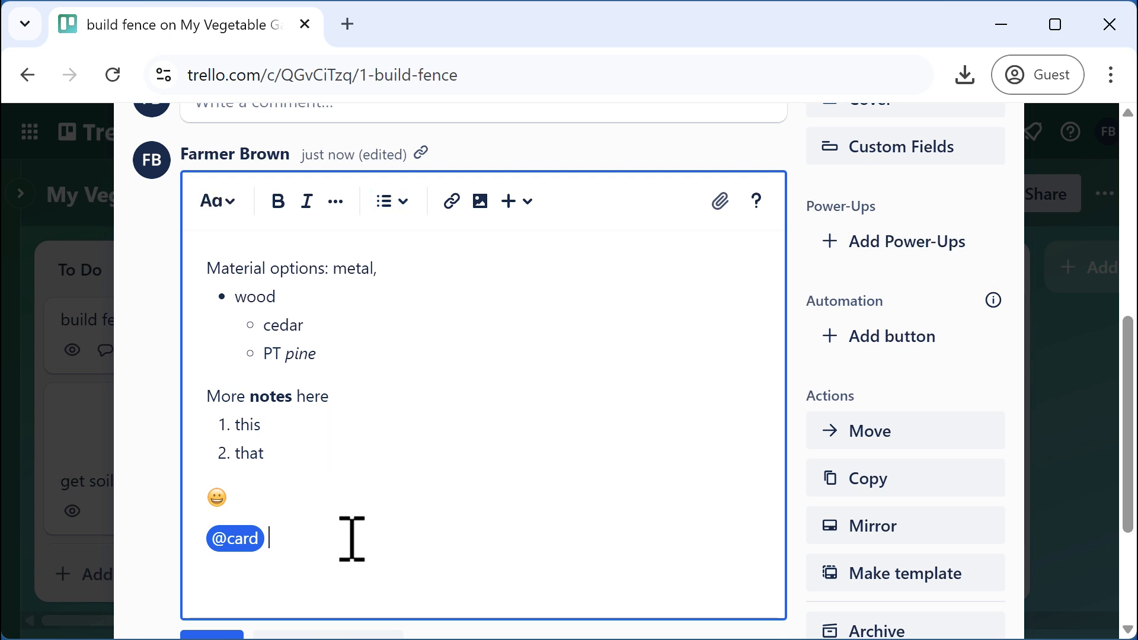
{"action": "type", "text": "please take a l"}
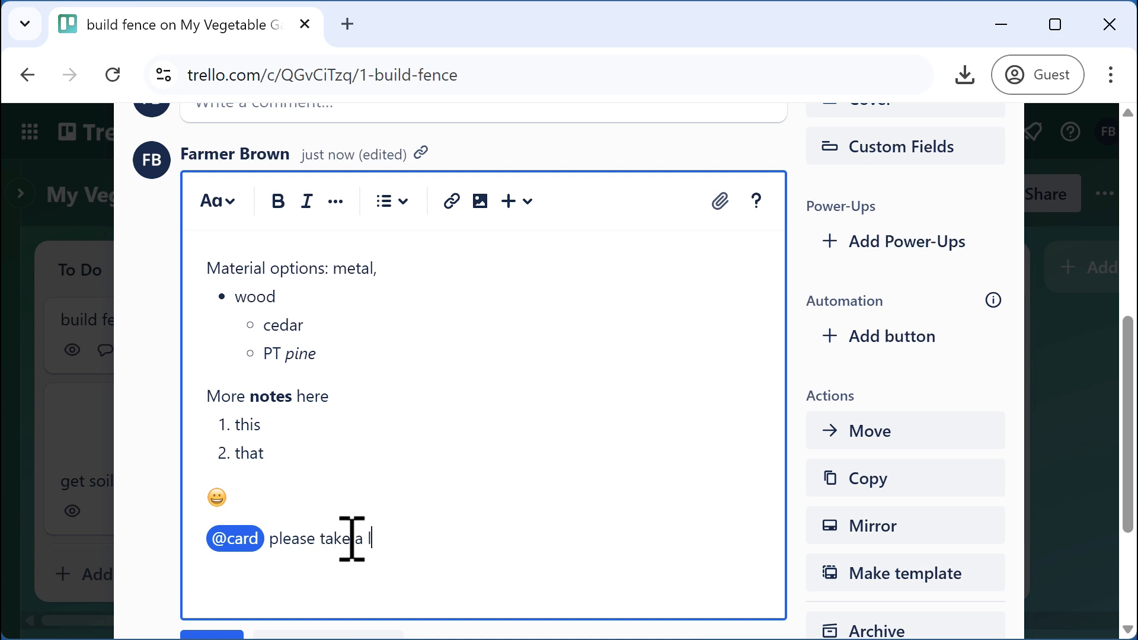
{"action": "type", "text": "oot"}
{"action": "key", "text": "BackSpace"}
{"action": "type", "text": "ot"}
{"action": "key", "text": "BackSpace"}
{"action": "key", "text": "BackSpace"}
{"action": "type", "text": "k at the mat"}
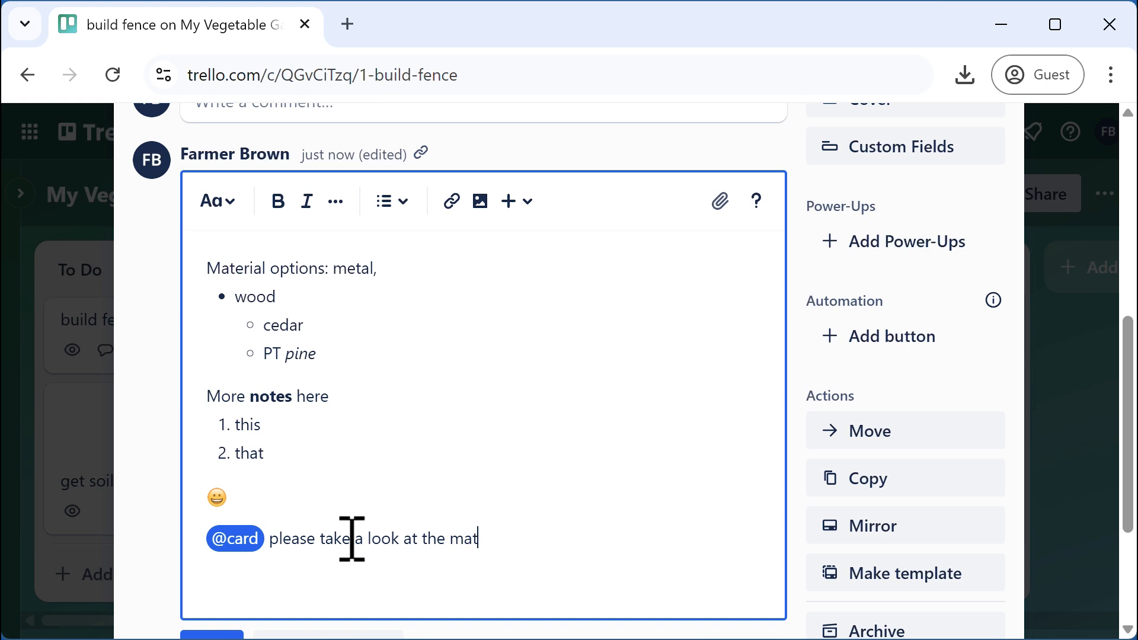
{"action": "type", "text": "erial options"}
{"action": "scroll", "coordinate": [437, 480], "scroll_direction": "down", "scroll_amount": 3}
{"action": "left_click", "coordinate": [217, 450]}
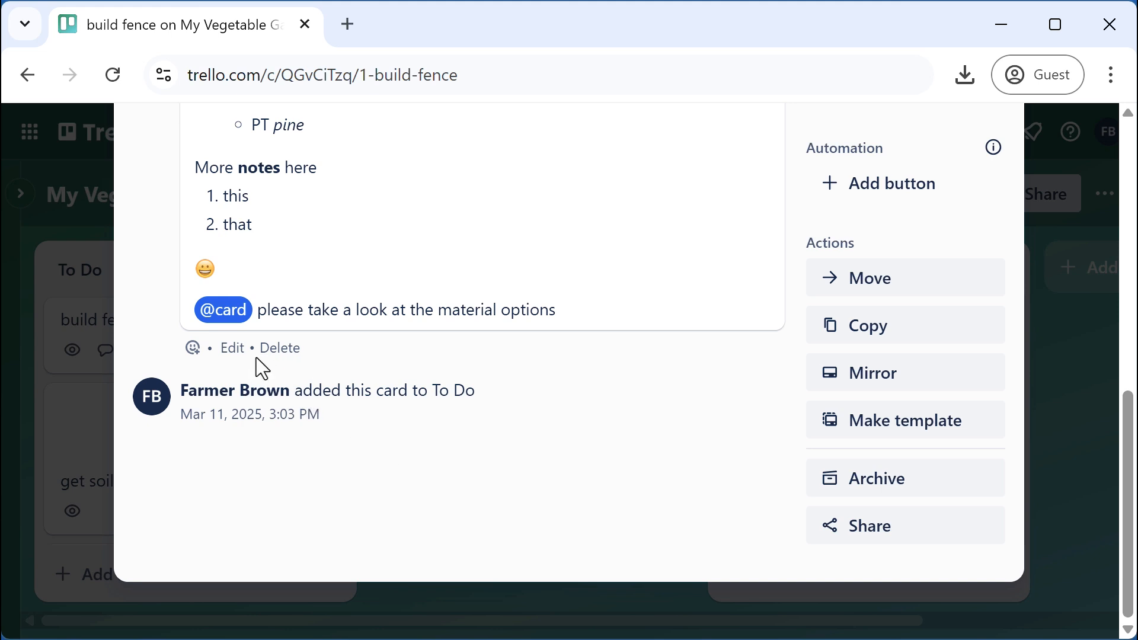
{"action": "left_click", "coordinate": [233, 348]}
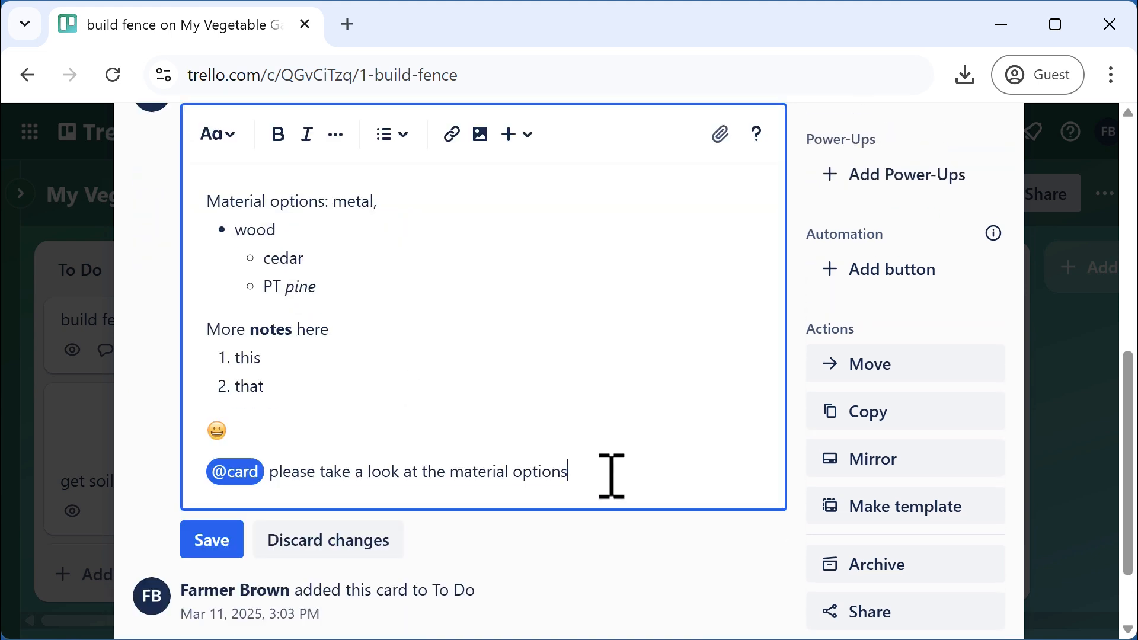
Insert a code snippet block in the comment containing 'function buildFence(l,w,h)'
{"action": "key", "text": "Return"}
{"action": "key", "text": "Return"}
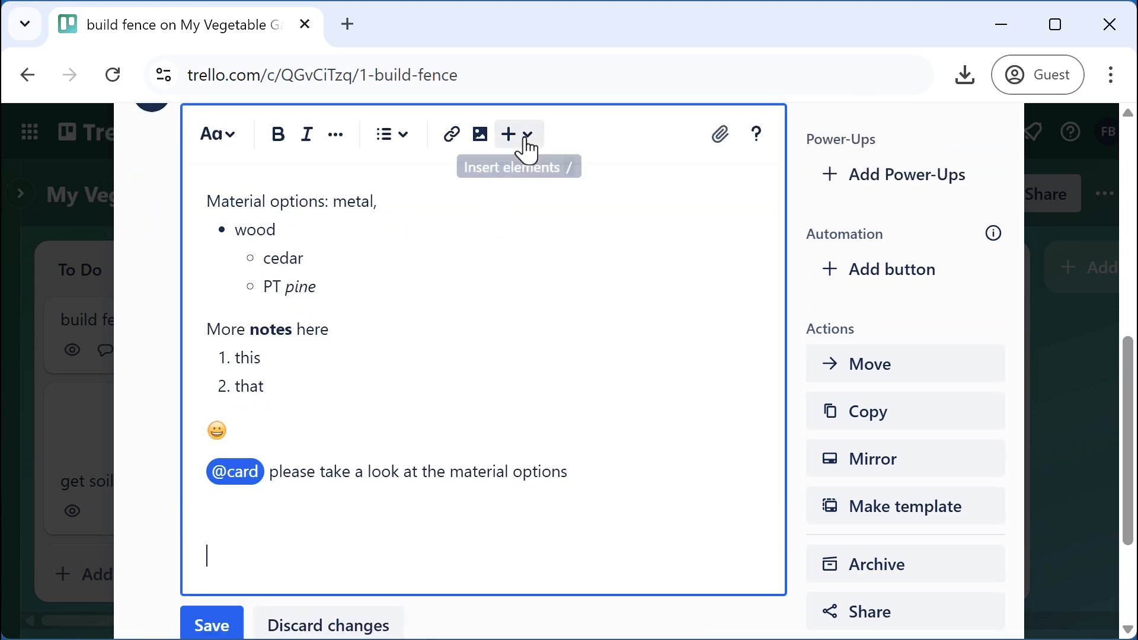
{"action": "left_click", "coordinate": [522, 136]}
{"action": "scroll", "coordinate": [568, 323], "scroll_direction": "down", "scroll_amount": 2}
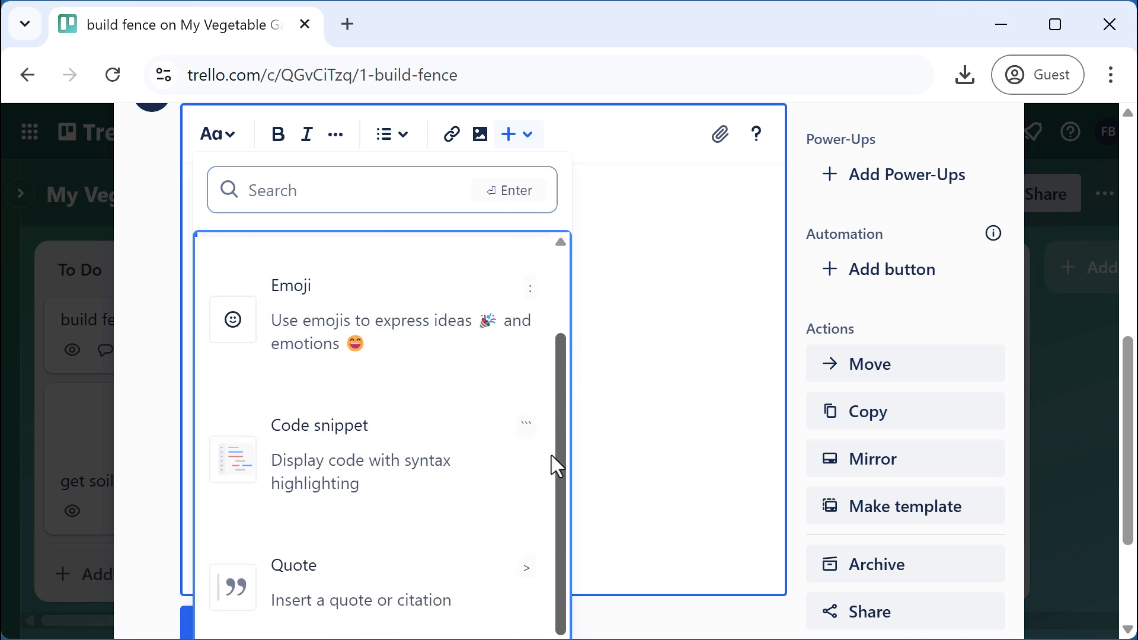
{"action": "left_click", "coordinate": [350, 457]}
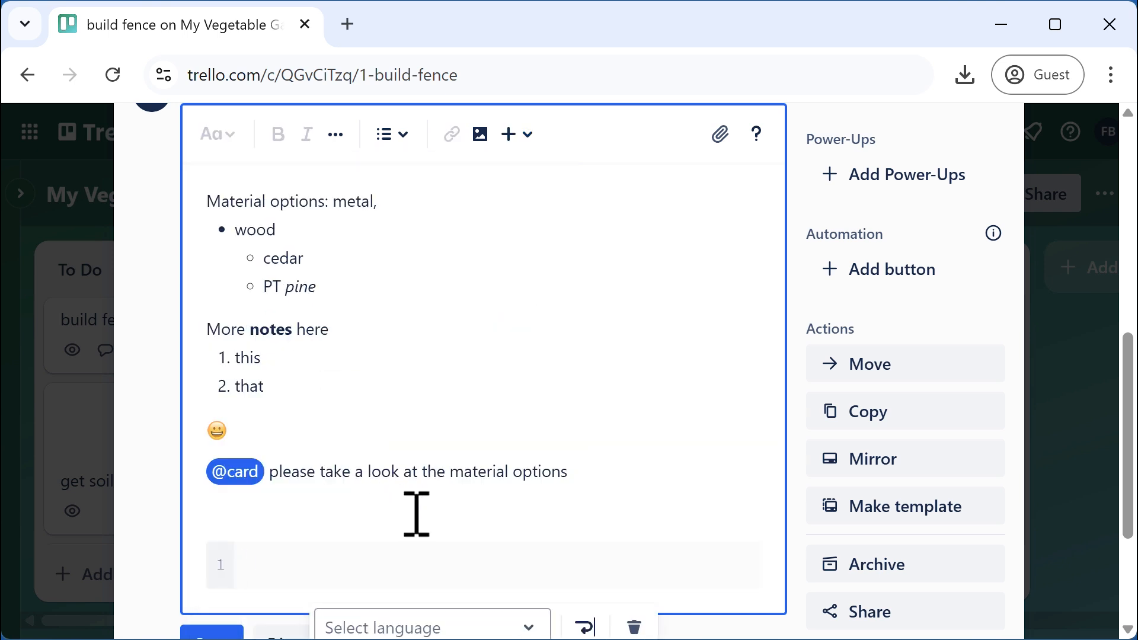
{"action": "type", "text": "function buildFence(lw)"}
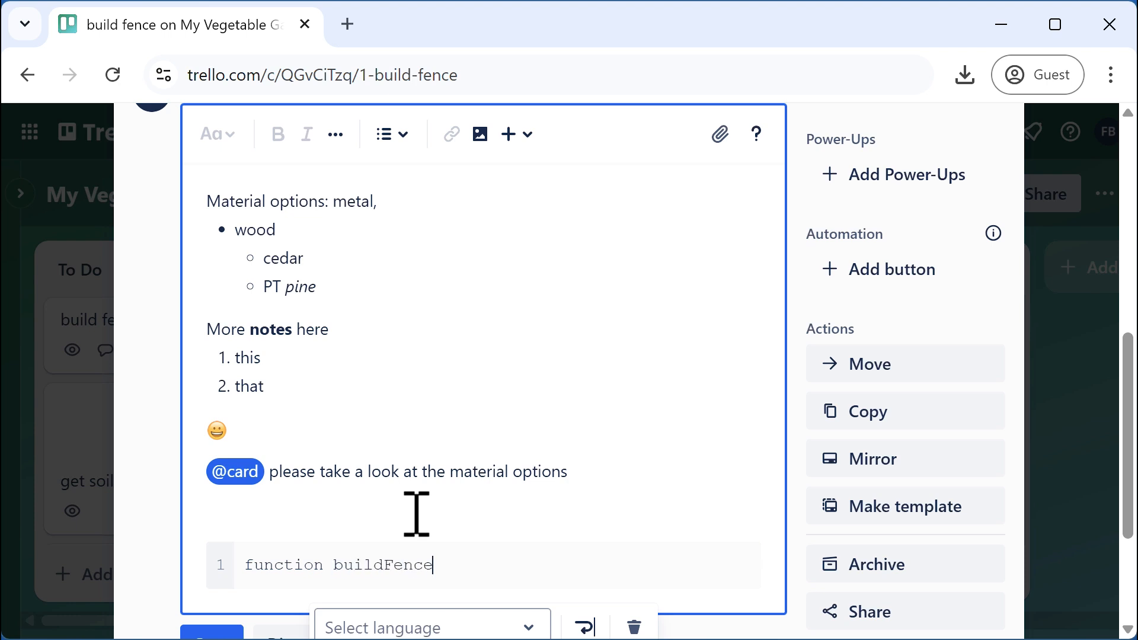
{"action": "key", "text": "Left"}
{"action": "type", "text": "lw"}
{"action": "key", "text": "BackSpace"}
{"action": "type", "text": ",w,h"}
Add the function's braces with an empty body line and save the comment
{"action": "key", "text": "Right"}
{"action": "type", "text": "{}"}
{"action": "key", "text": "Left"}
{"action": "key", "text": "Return"}
{"action": "key", "text": "Return"}
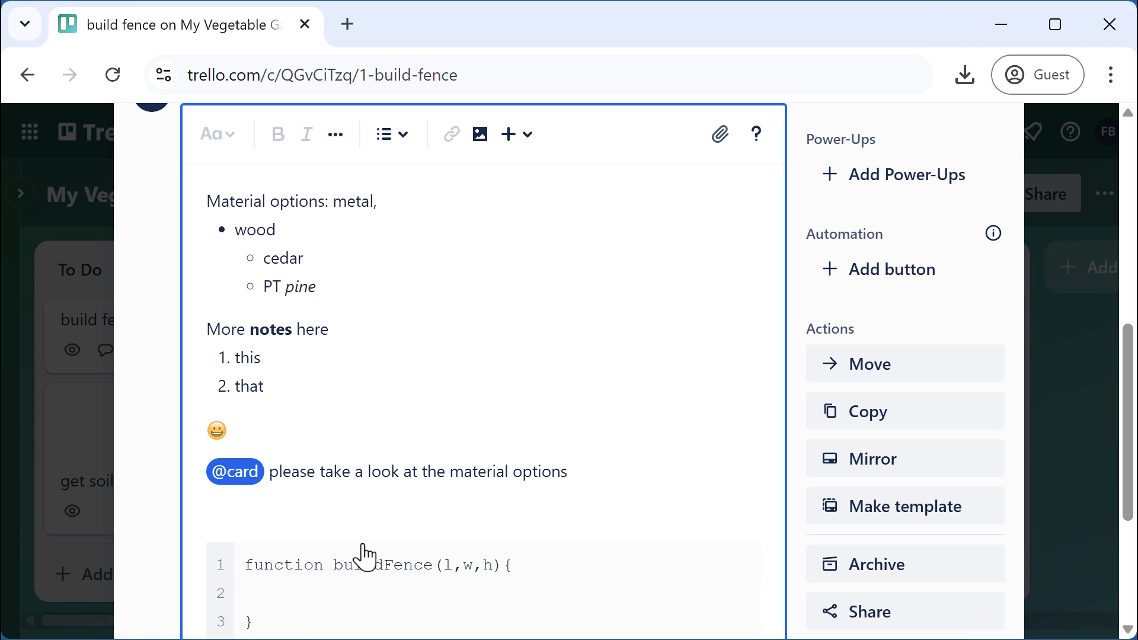
{"action": "scroll", "coordinate": [326, 587], "scroll_direction": "down", "scroll_amount": 4}
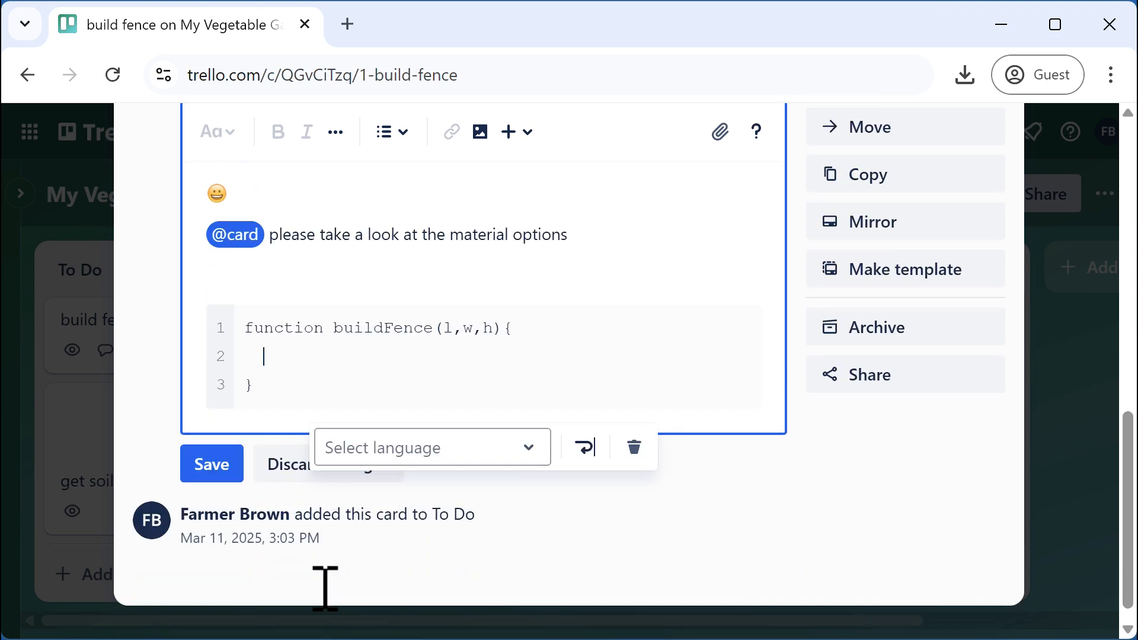
{"action": "left_click", "coordinate": [218, 471]}
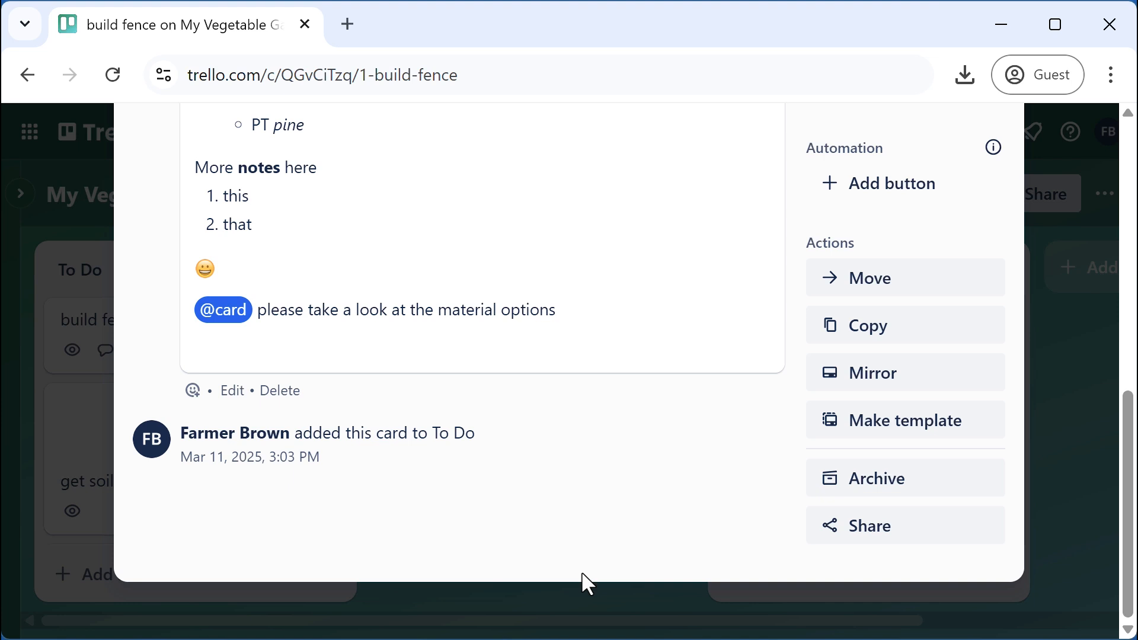
{"action": "scroll", "coordinate": [517, 450], "scroll_direction": "up", "scroll_amount": 4}
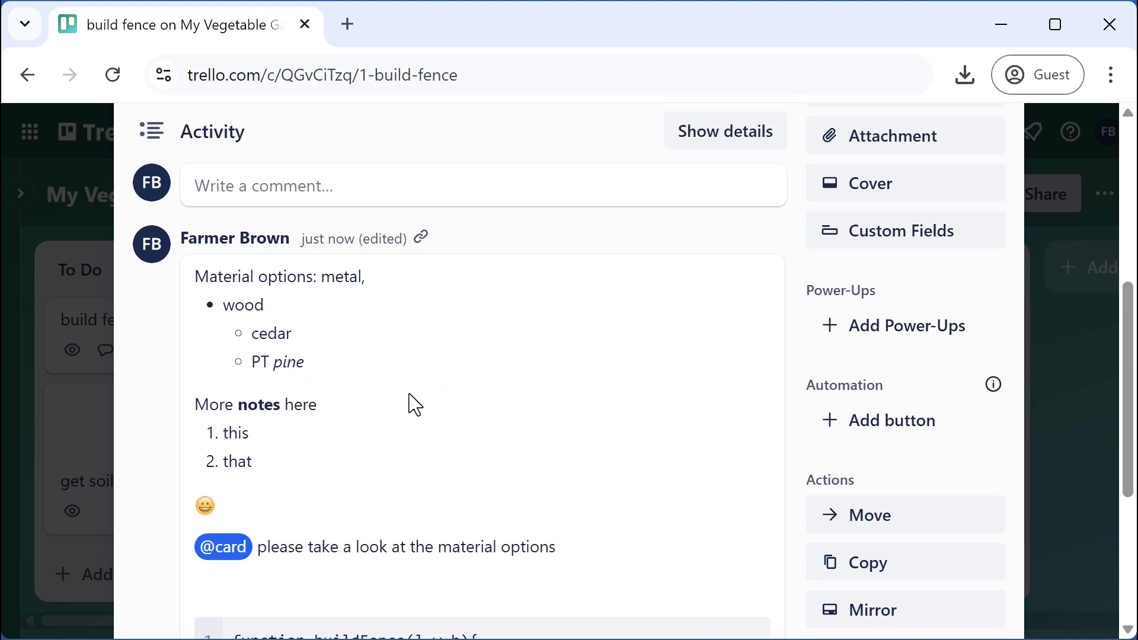
{"action": "scroll", "coordinate": [409, 395], "scroll_direction": "up", "scroll_amount": 4}
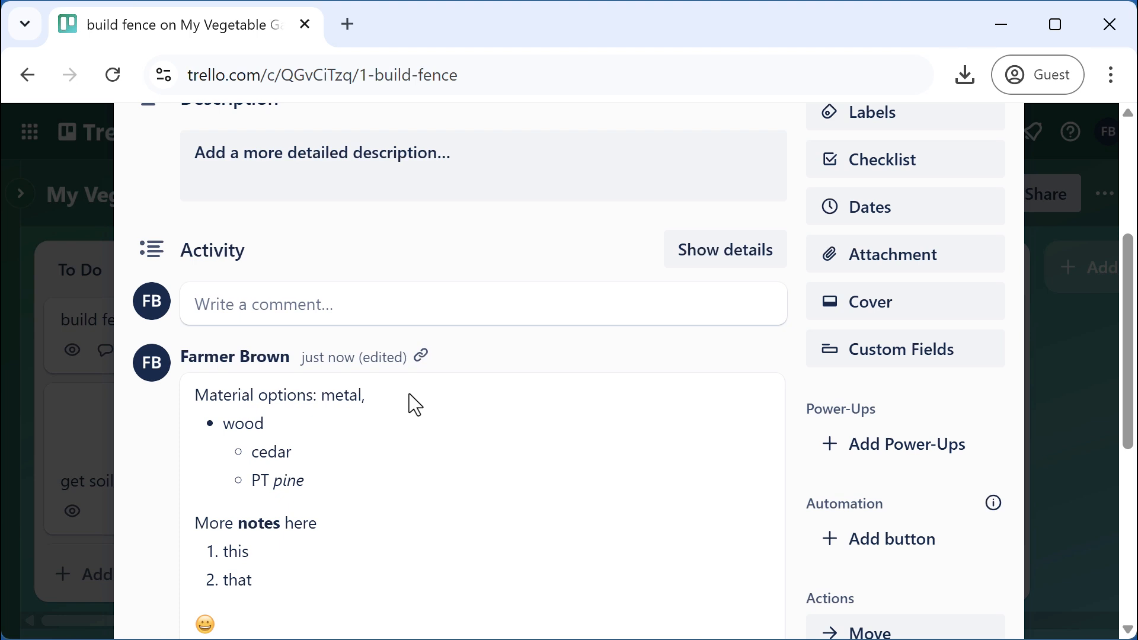
{"action": "scroll", "coordinate": [407, 394], "scroll_direction": "up", "scroll_amount": 2}
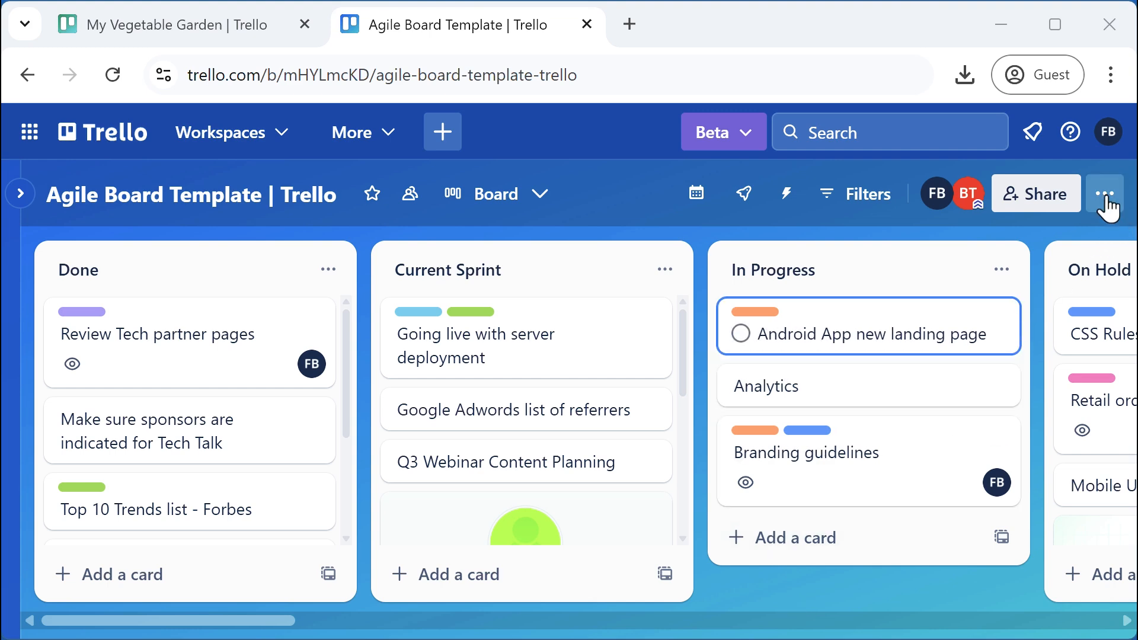
Leave the Agile Board Template board through its board menu, confirming the prompt
{"action": "left_click", "coordinate": [1104, 200]}
{"action": "scroll", "coordinate": [1007, 470], "scroll_direction": "down", "scroll_amount": 3}
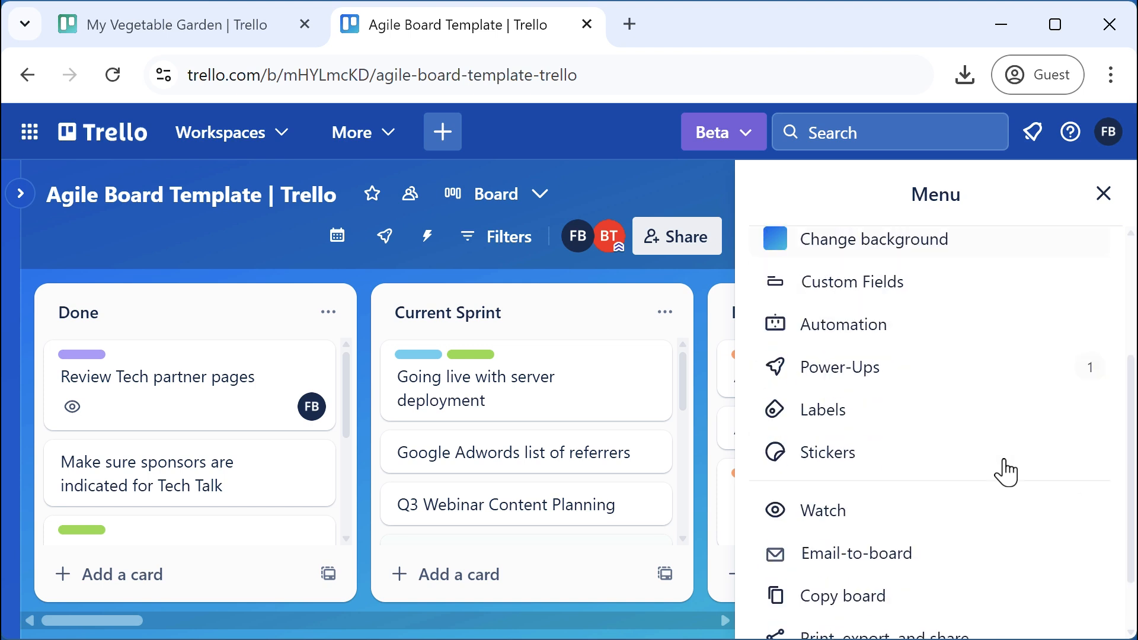
{"action": "scroll", "coordinate": [1007, 471], "scroll_direction": "down", "scroll_amount": 2}
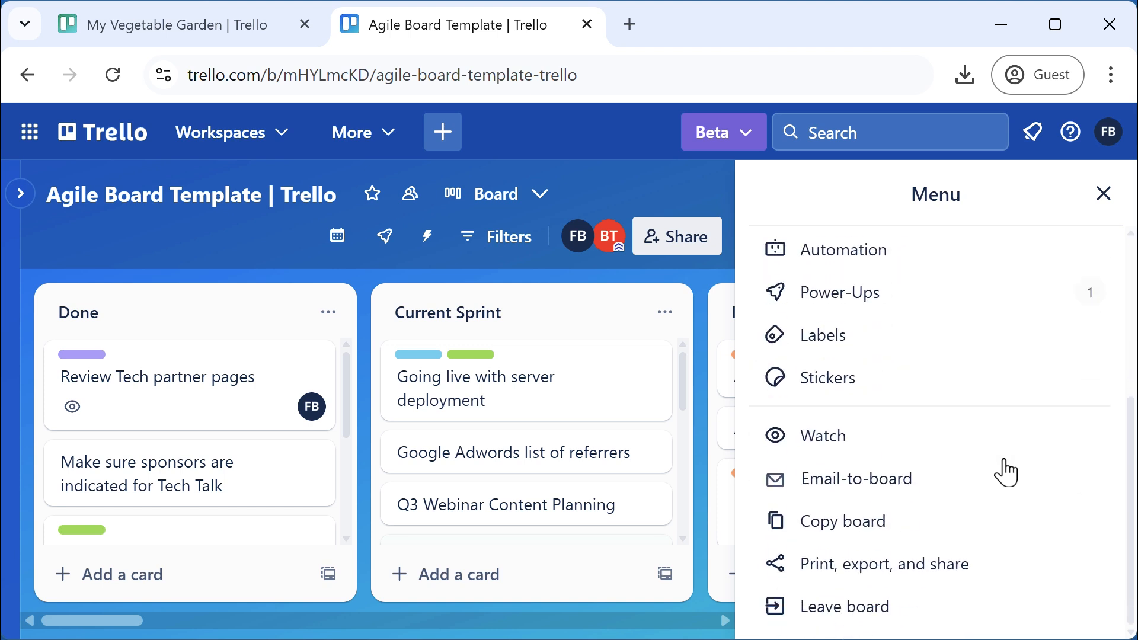
{"action": "left_click", "coordinate": [847, 610]}
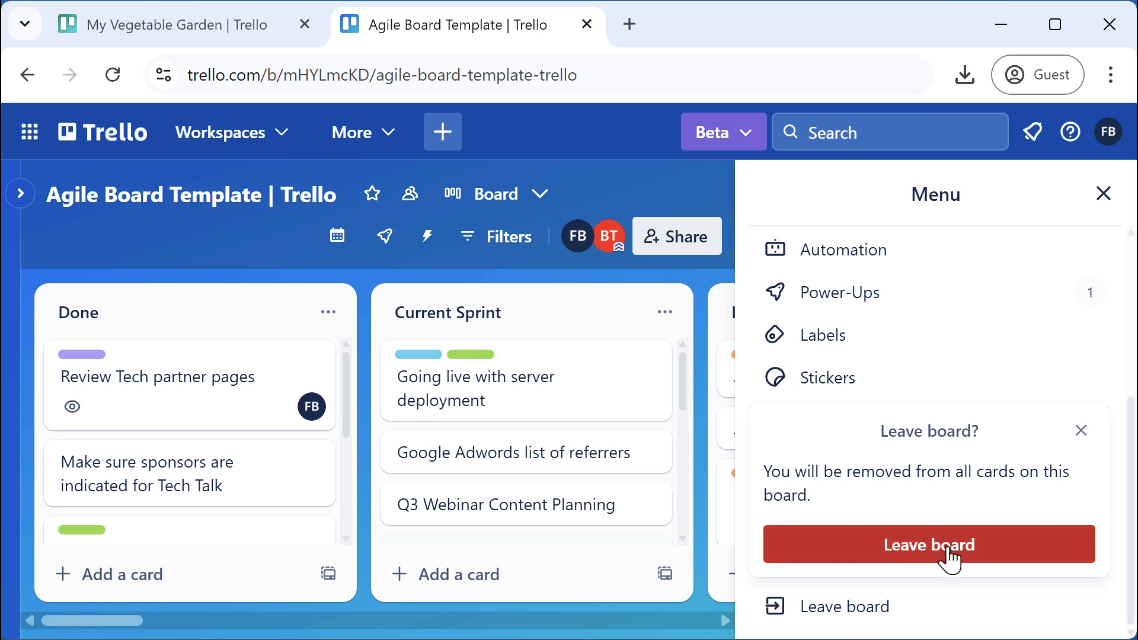
{"action": "left_click", "coordinate": [948, 558]}
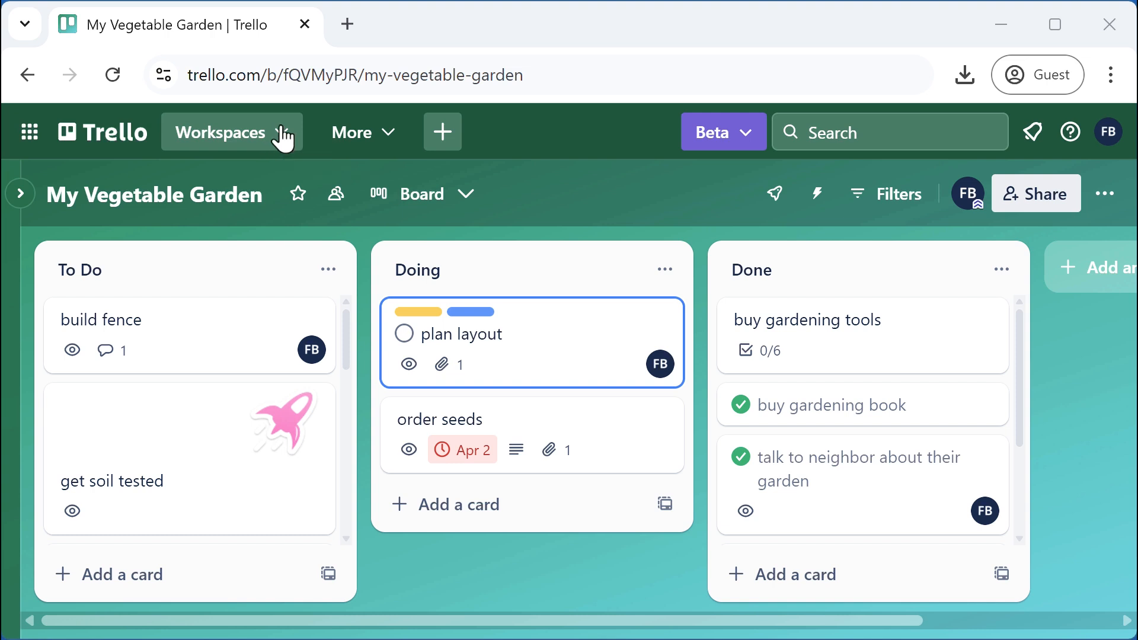
{"action": "left_click", "coordinate": [274, 138]}
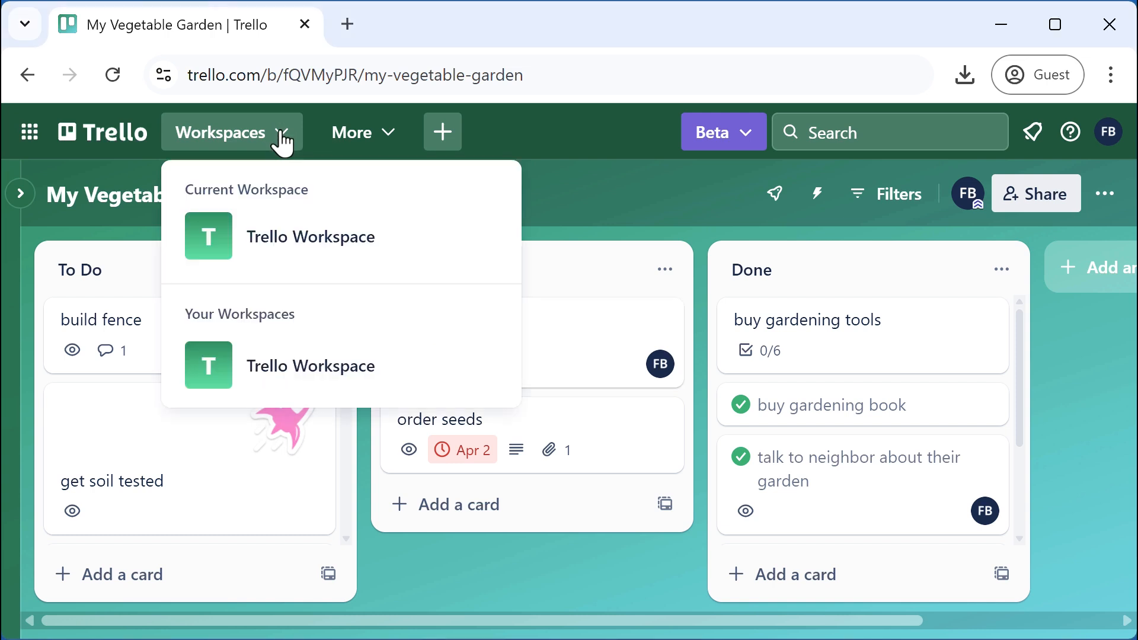
{"action": "left_click", "coordinate": [214, 358]}
{"action": "scroll", "coordinate": [208, 368], "scroll_direction": "up", "scroll_amount": 2}
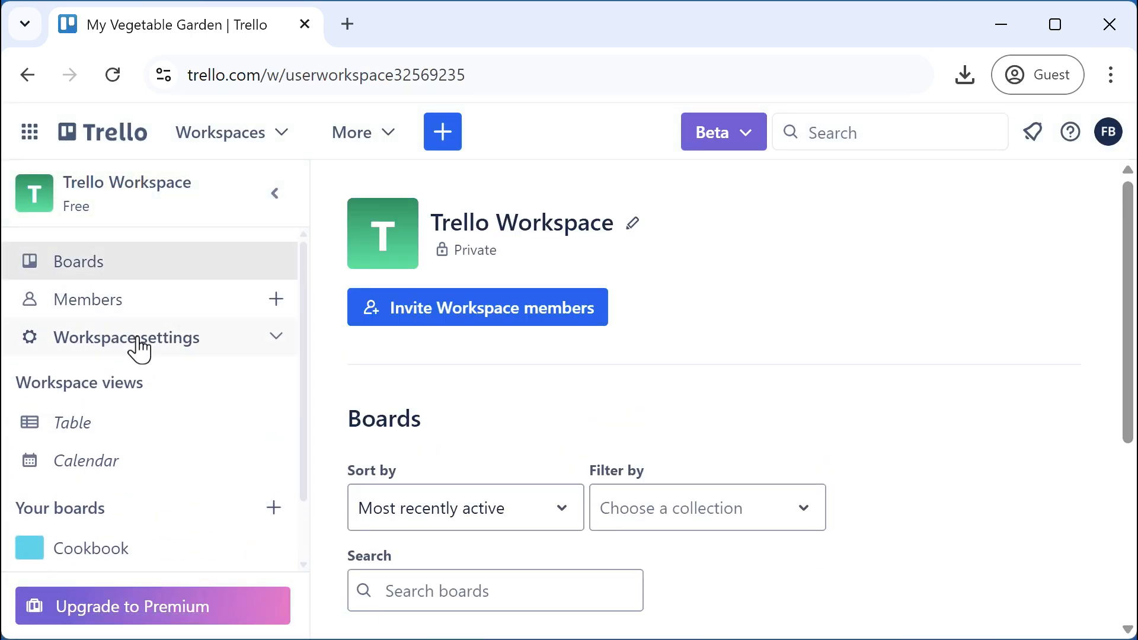
{"action": "left_click", "coordinate": [142, 349]}
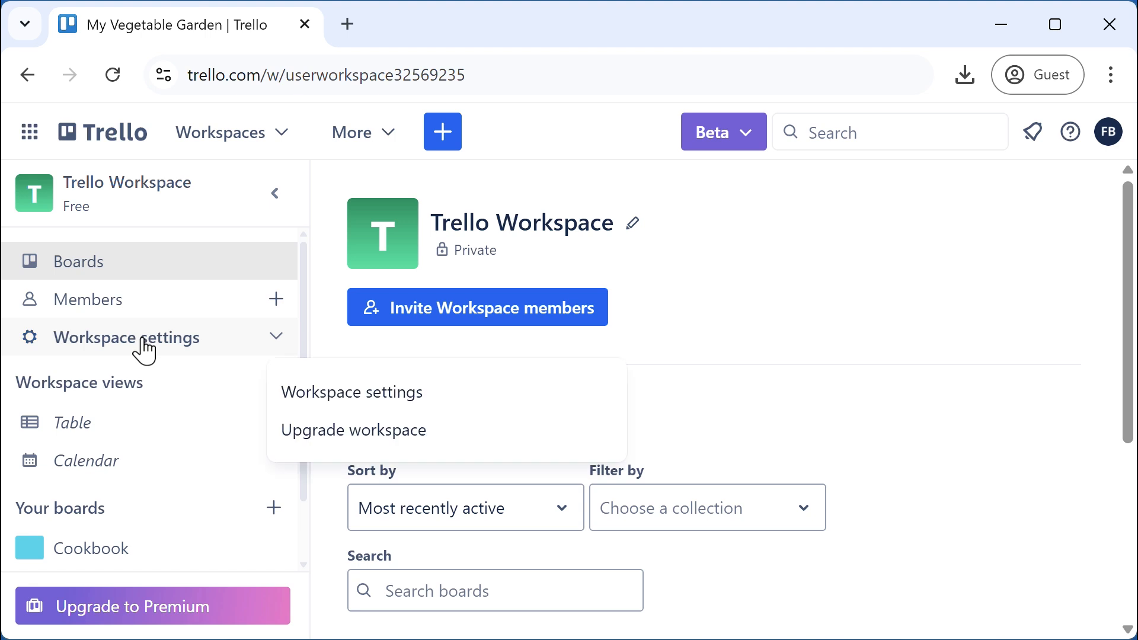
{"action": "left_click", "coordinate": [332, 394]}
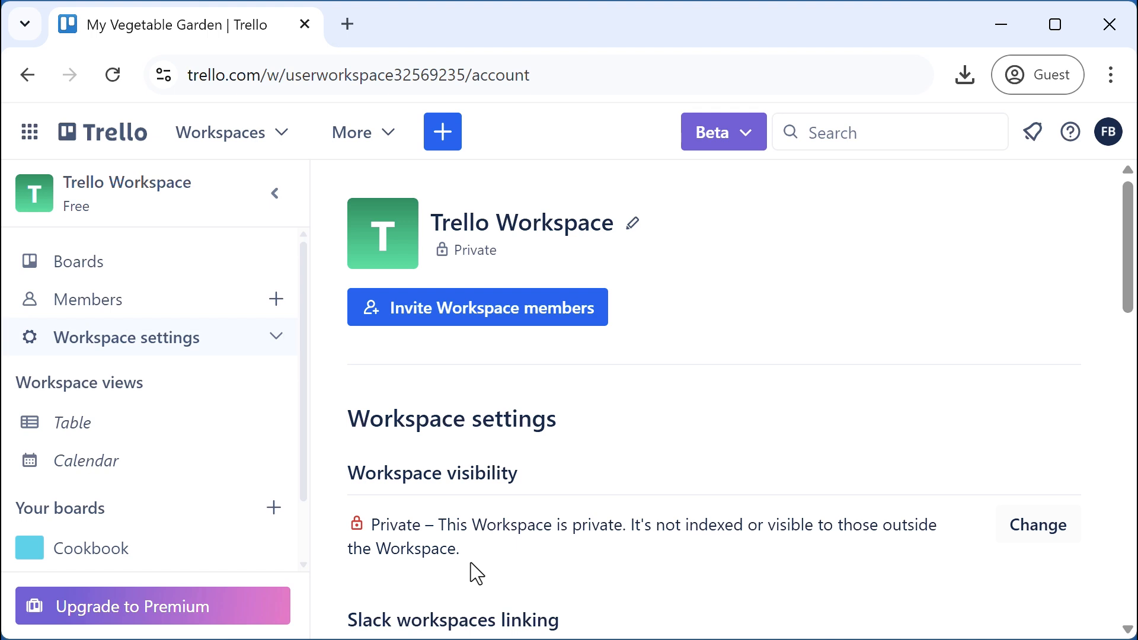
{"action": "left_click", "coordinate": [1023, 534]}
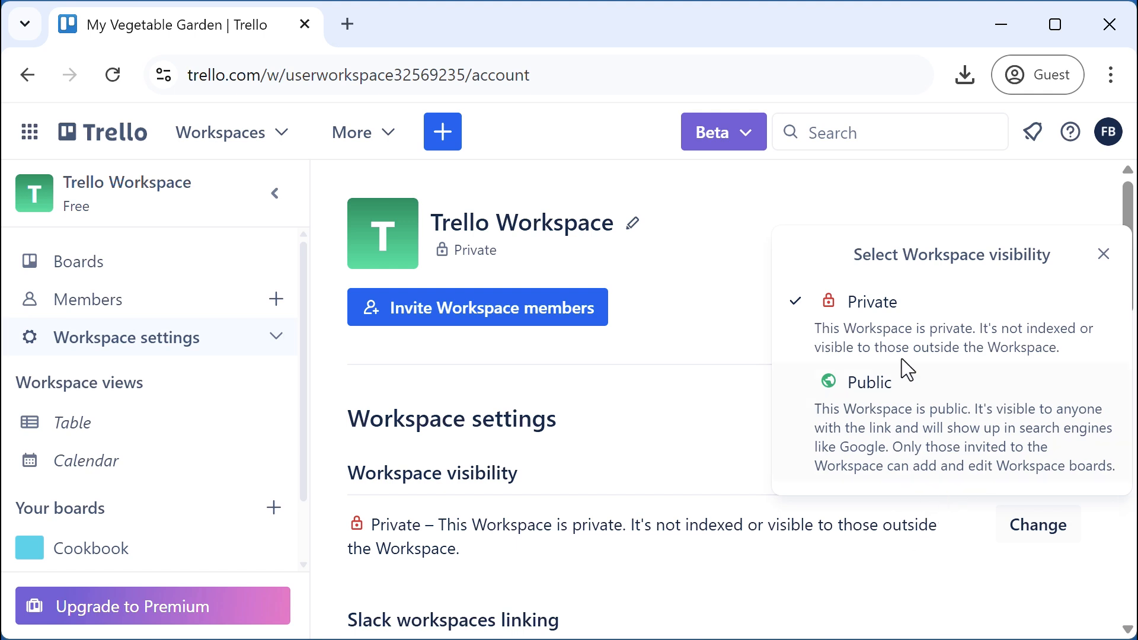
{"action": "left_click", "coordinate": [1103, 255]}
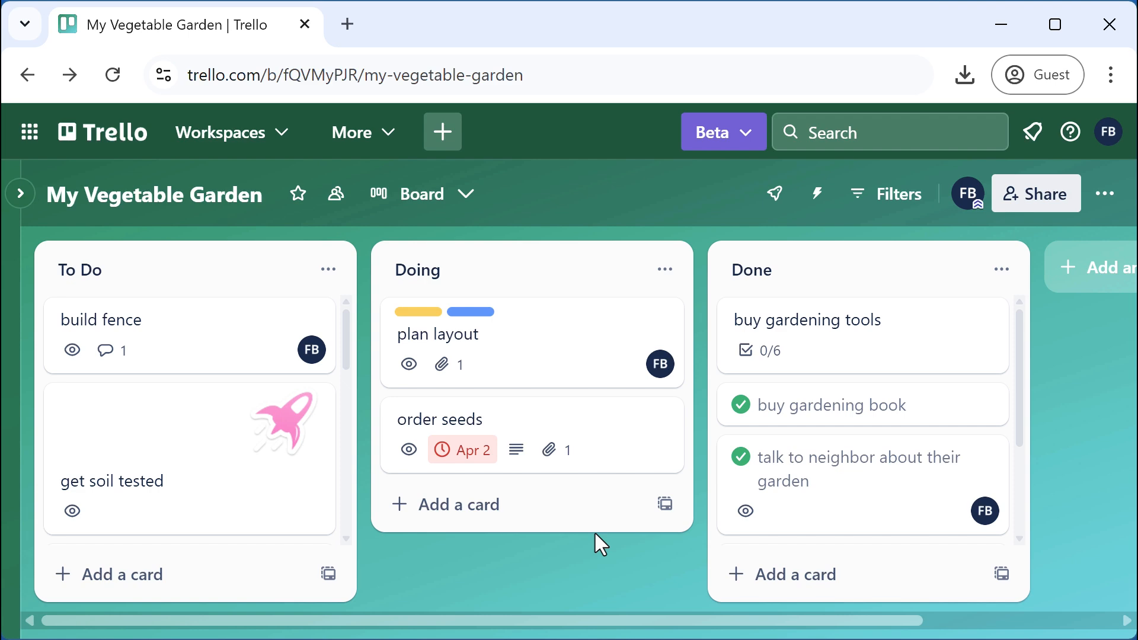
{"action": "left_click", "coordinate": [898, 208]}
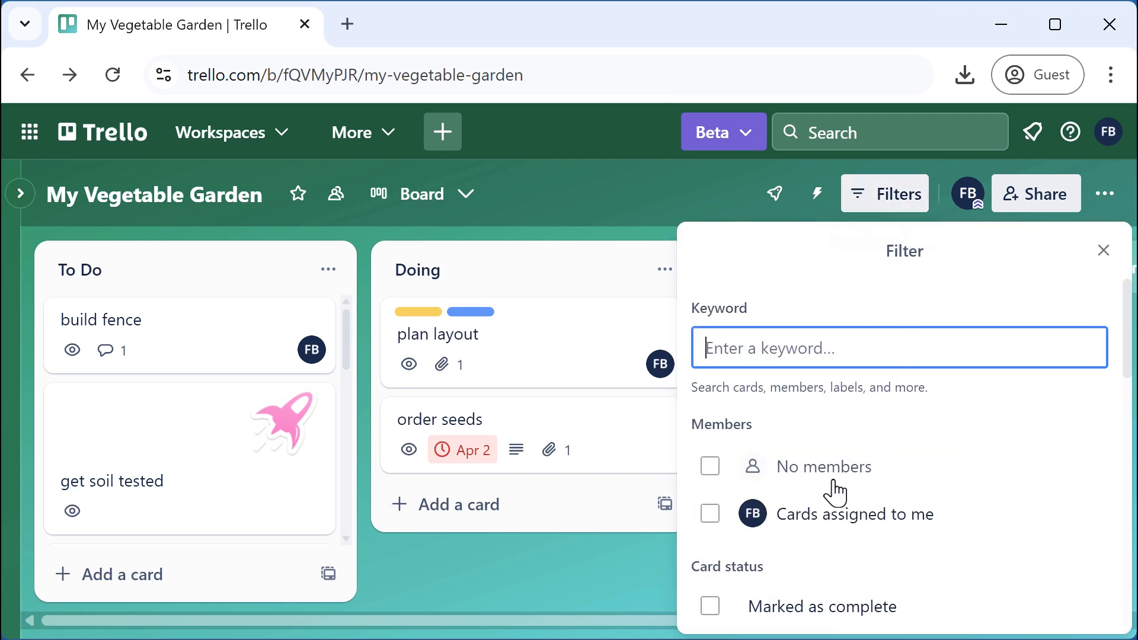
{"action": "left_click", "coordinate": [710, 516]}
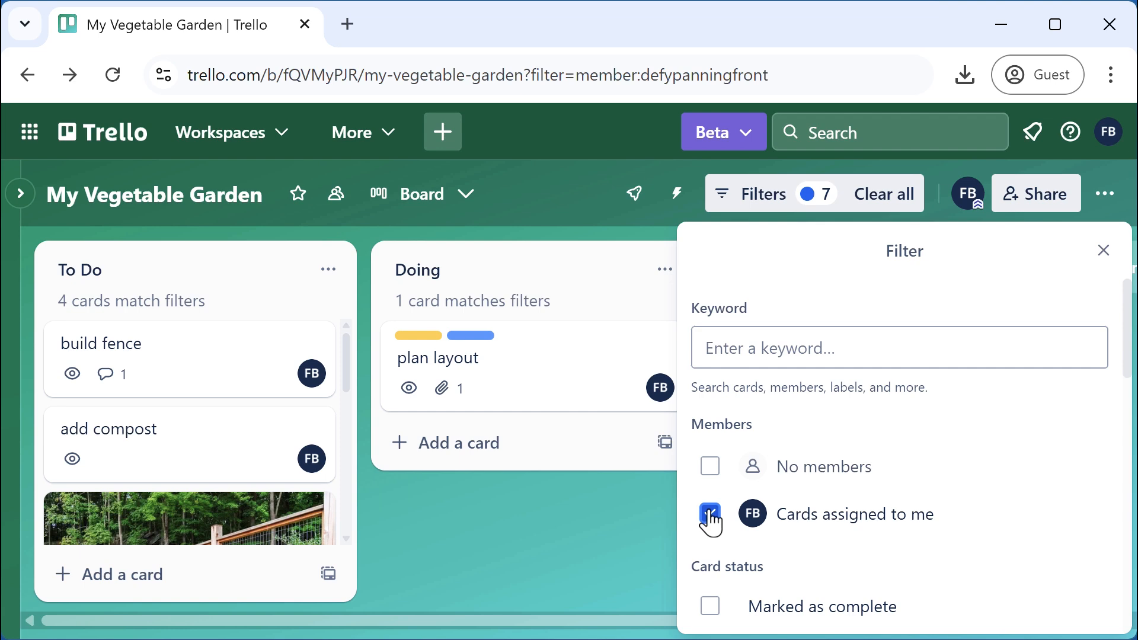
{"action": "left_click", "coordinate": [1102, 252]}
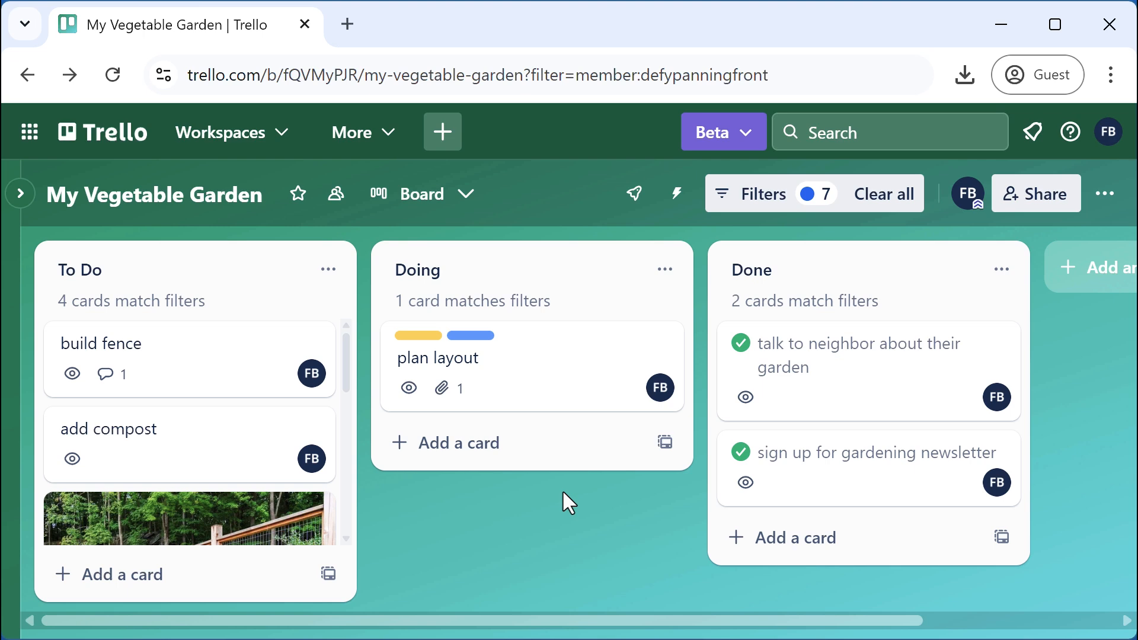
{"action": "left_click", "coordinate": [885, 194]}
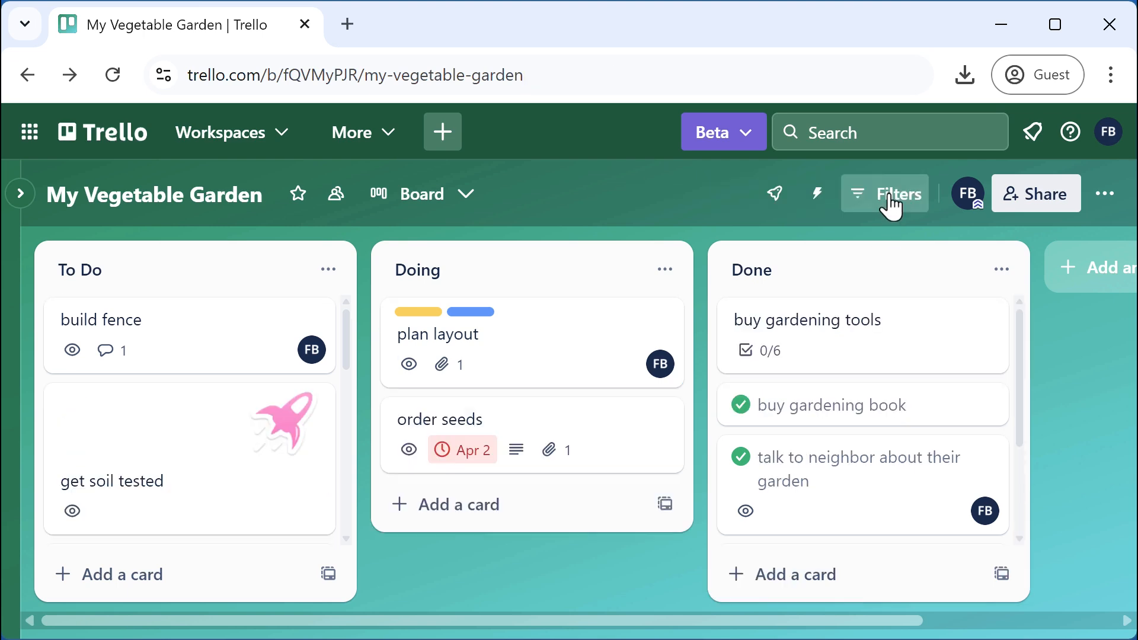
{"action": "left_click", "coordinate": [1109, 133]}
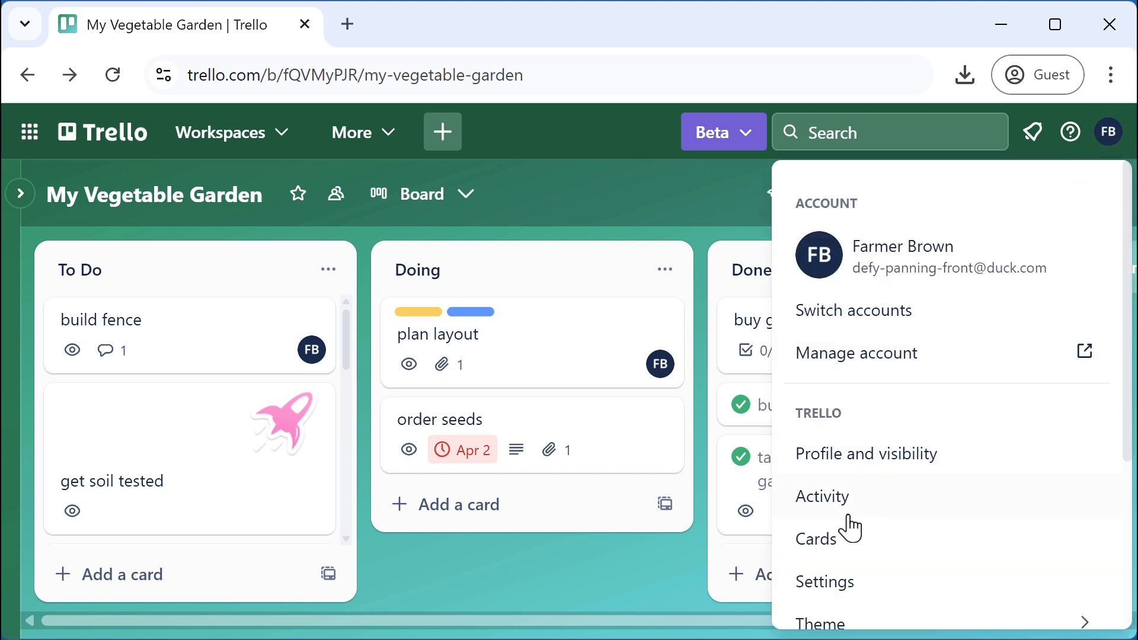
{"action": "left_click", "coordinate": [836, 544]}
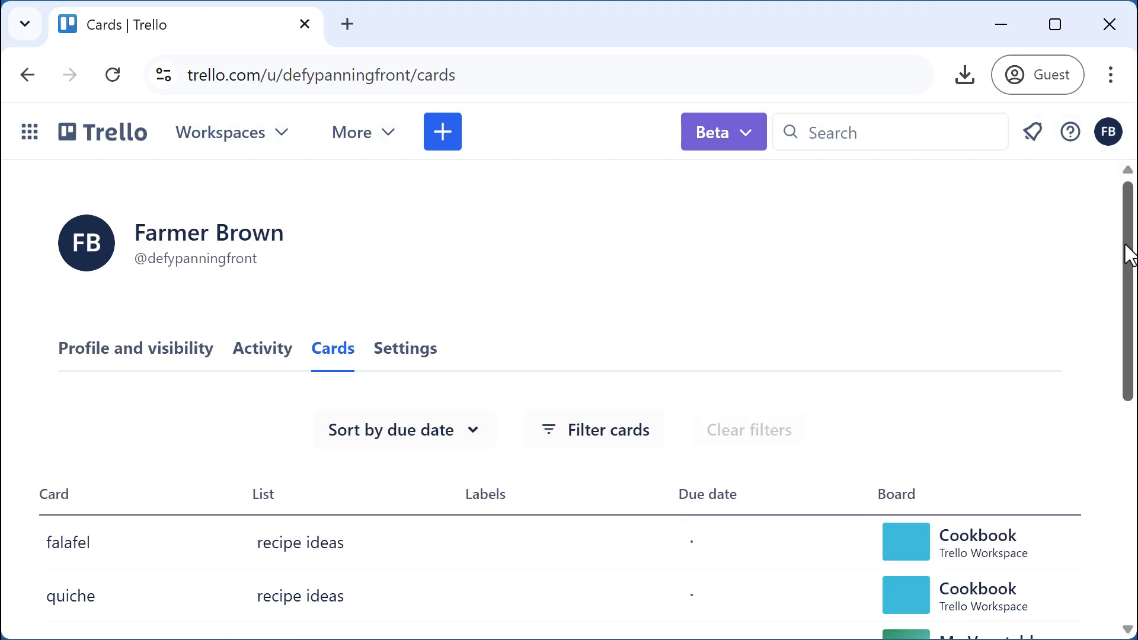
{"action": "left_click_drag", "start_coordinate": [1125, 254], "coordinate": [1119, 377]}
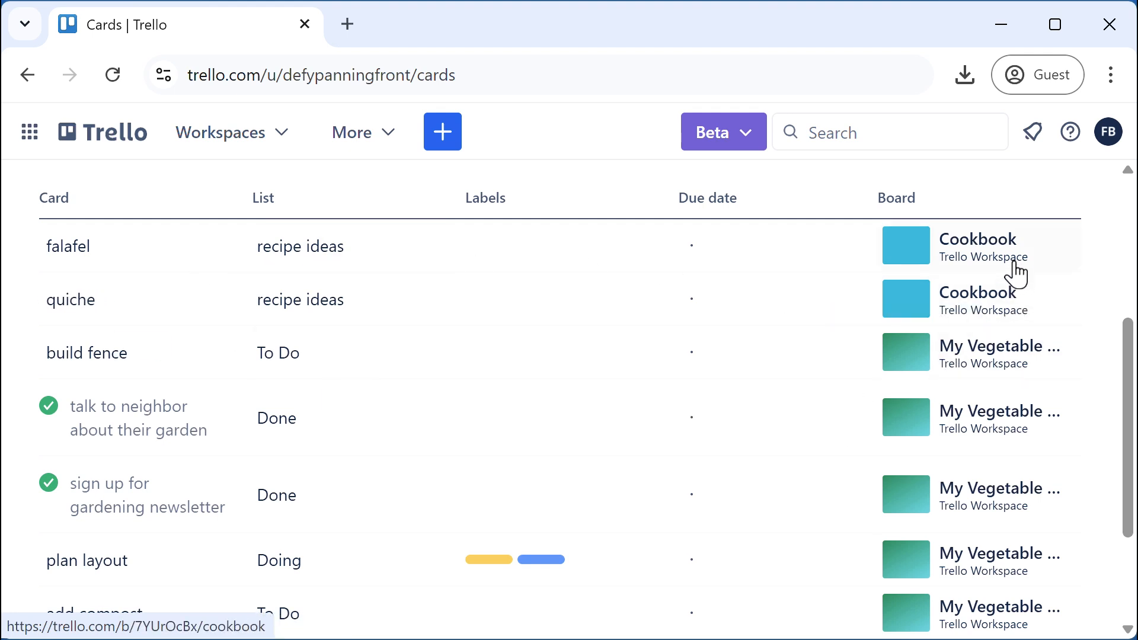
{"action": "left_click_drag", "start_coordinate": [1121, 379], "coordinate": [1123, 428]}
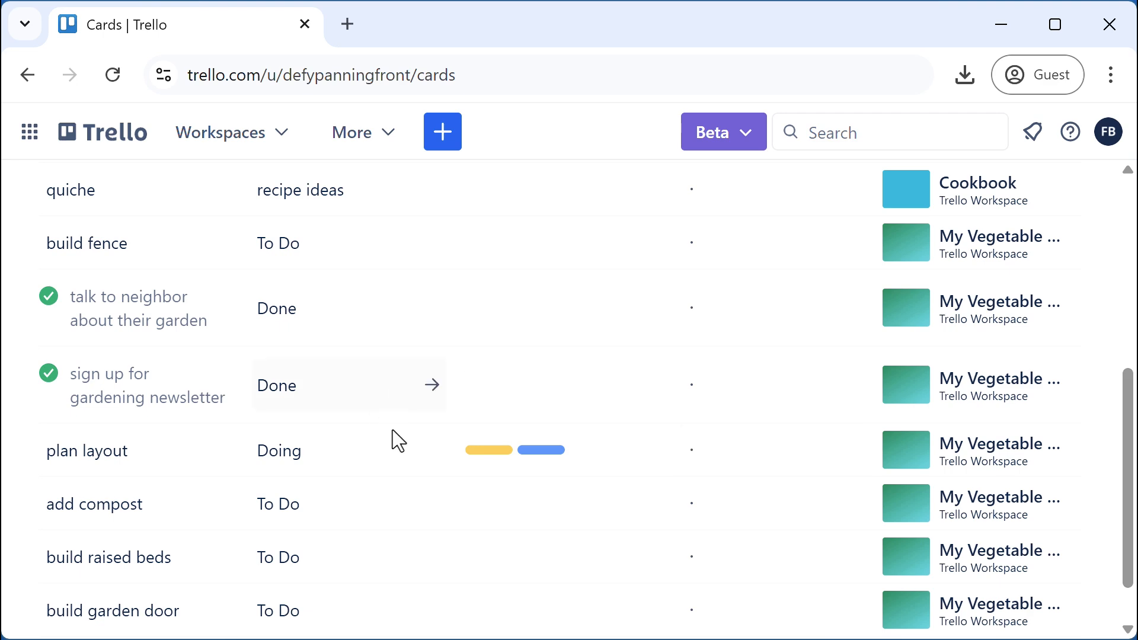
{"action": "left_click_drag", "start_coordinate": [1131, 529], "coordinate": [1132, 452]}
{"action": "scroll", "coordinate": [69, 457], "scroll_direction": "down", "scroll_amount": 1}
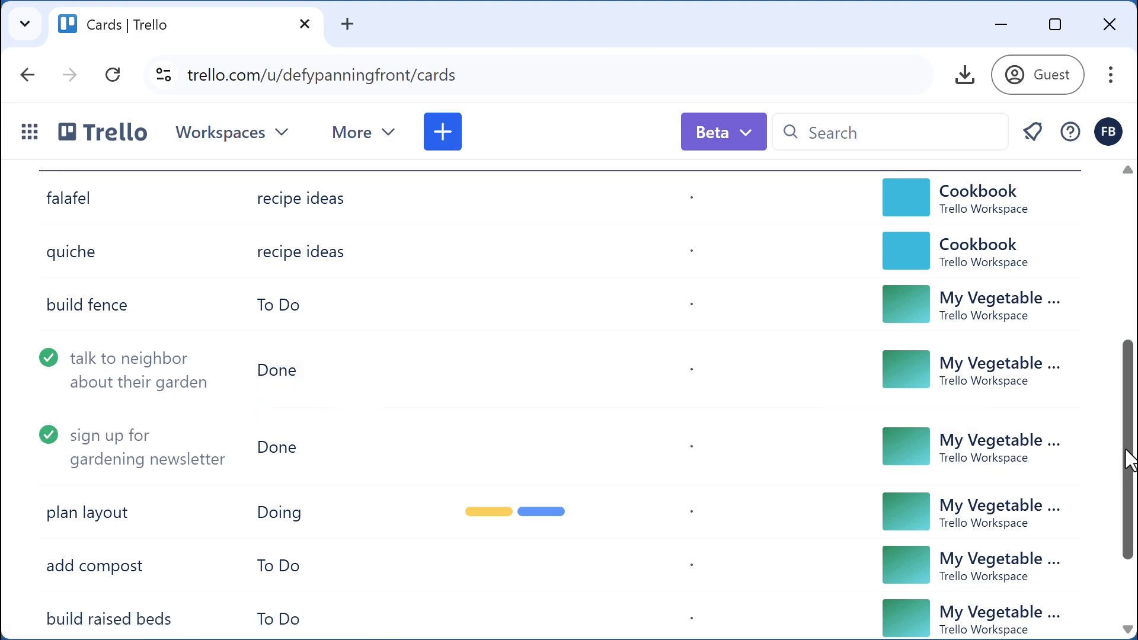
{"action": "scroll", "coordinate": [1029, 350], "scroll_direction": "up", "scroll_amount": 6}
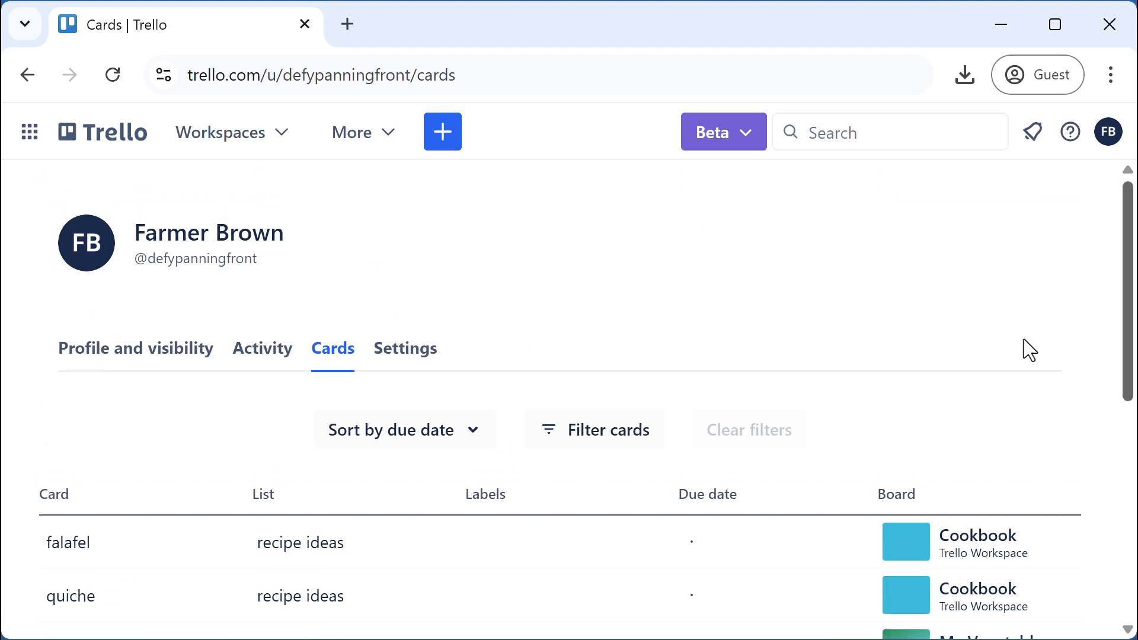
{"action": "left_click", "coordinate": [600, 434]}
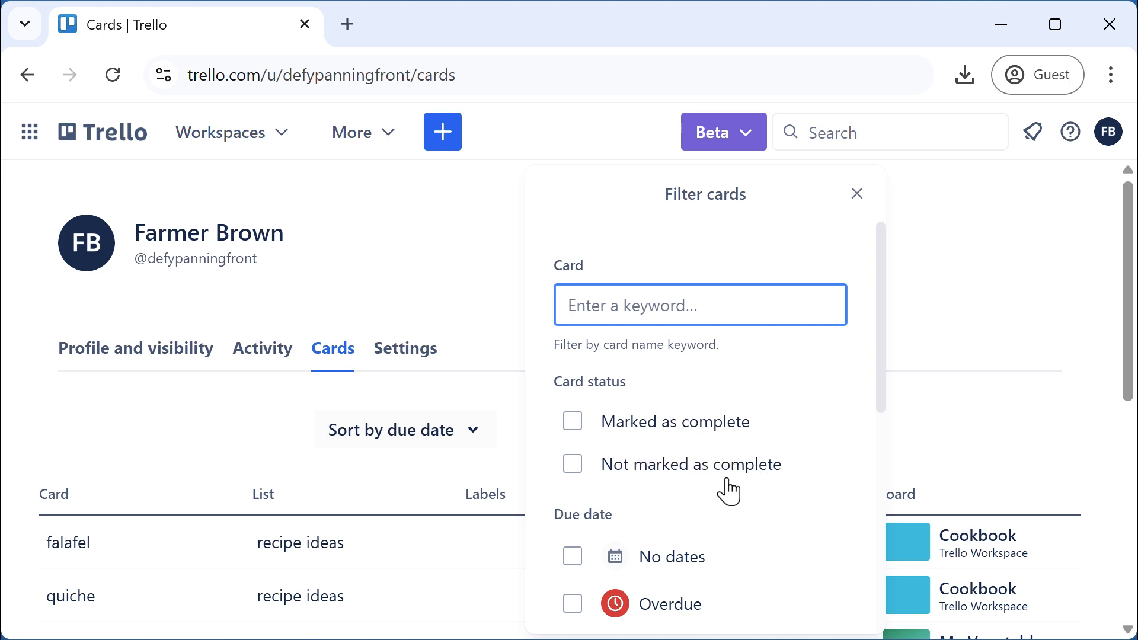
{"action": "left_click", "coordinate": [572, 465]}
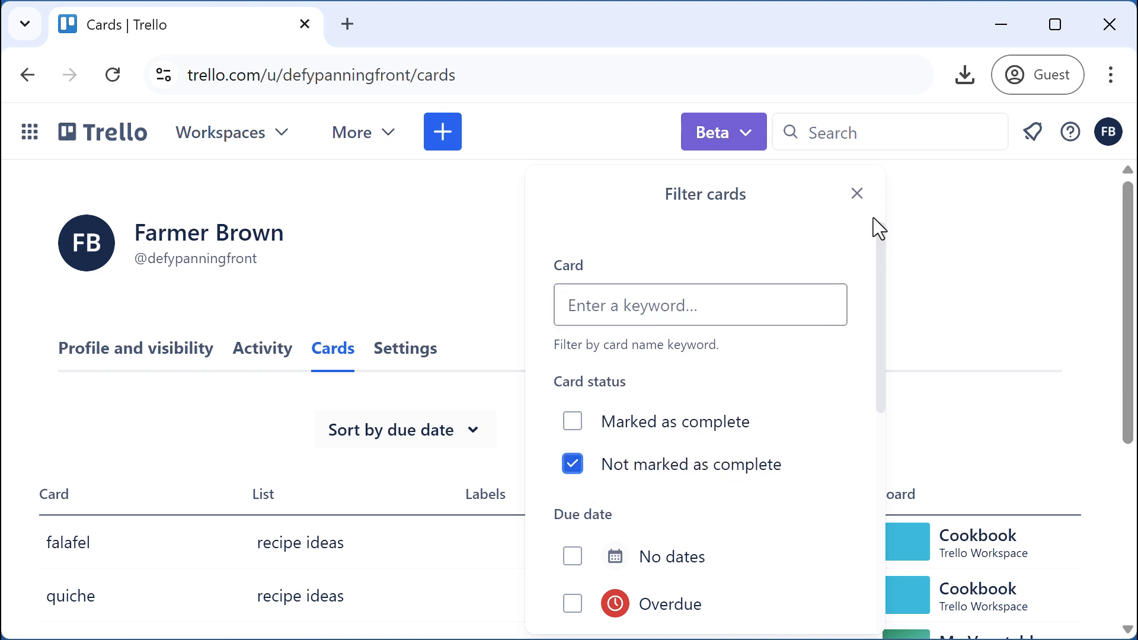
{"action": "left_click", "coordinate": [857, 193]}
{"action": "left_click_drag", "start_coordinate": [1124, 243], "coordinate": [1126, 432]}
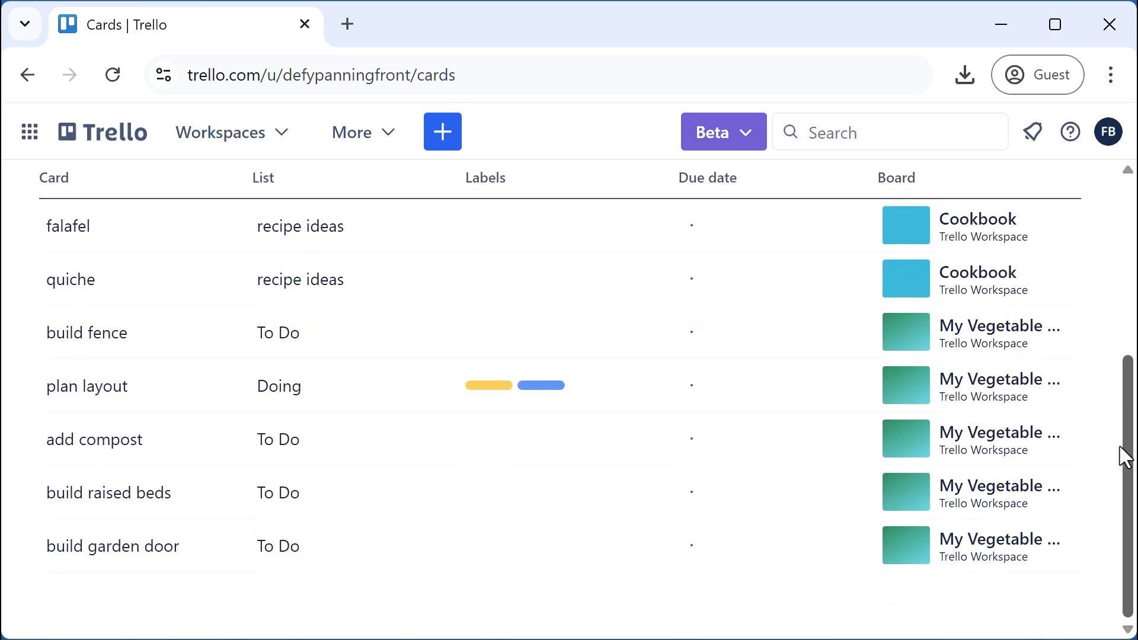
{"action": "mouse_move", "coordinate": [1125, 394]}
{"action": "left_mouse_down"}
{"action": "mouse_move", "coordinate": [1127, 348]}
{"action": "mouse_move", "coordinate": [1125, 392]}
{"action": "left_mouse_up"}
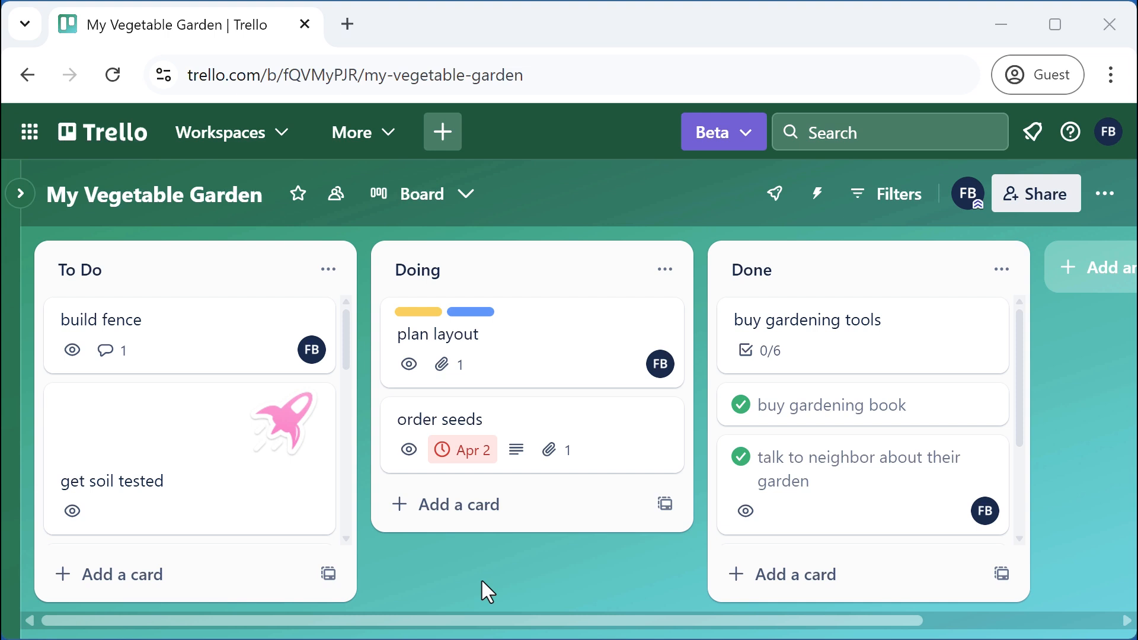
Star My Vegetable Garden and unstar Project Management Sample on the Trello Workspace boards page
{"action": "left_click", "coordinate": [299, 204]}
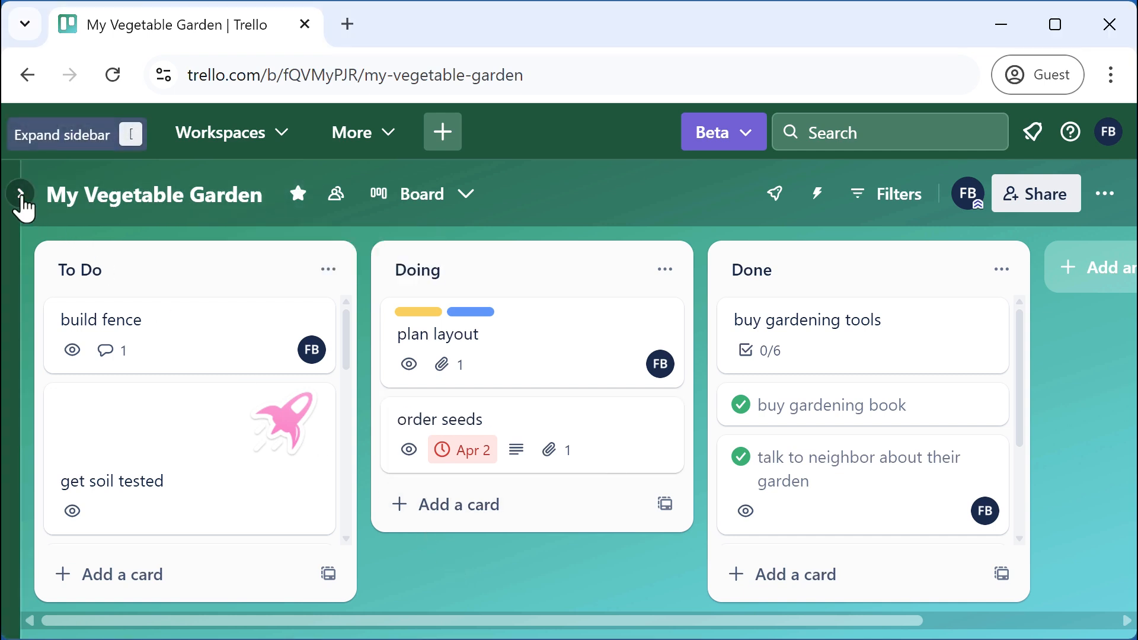
{"action": "left_click", "coordinate": [21, 194]}
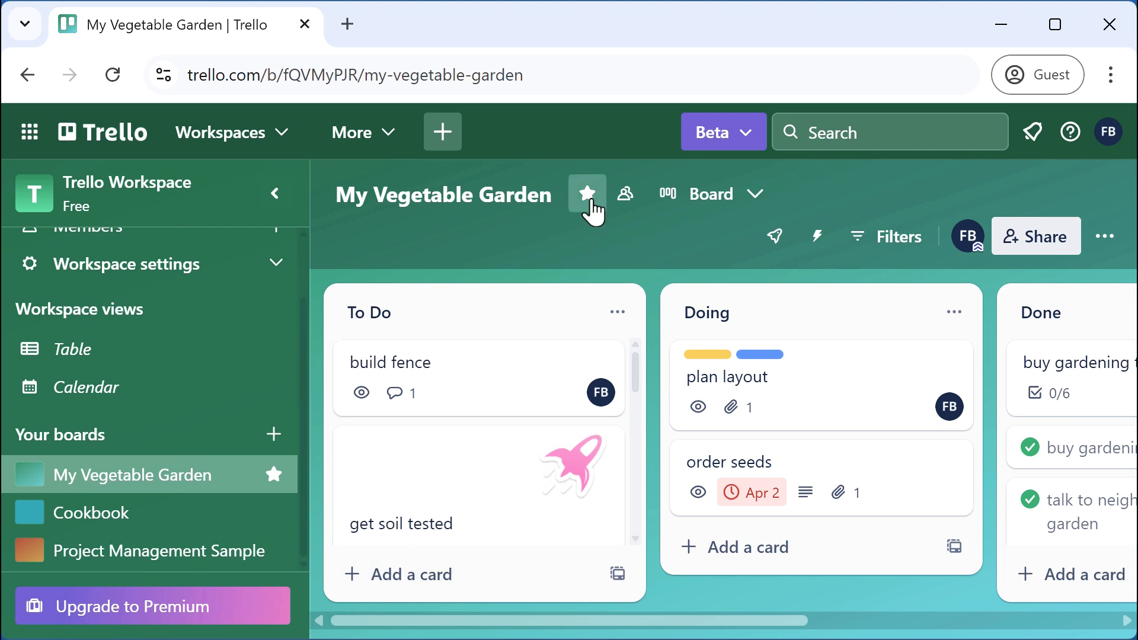
{"action": "left_click", "coordinate": [588, 194]}
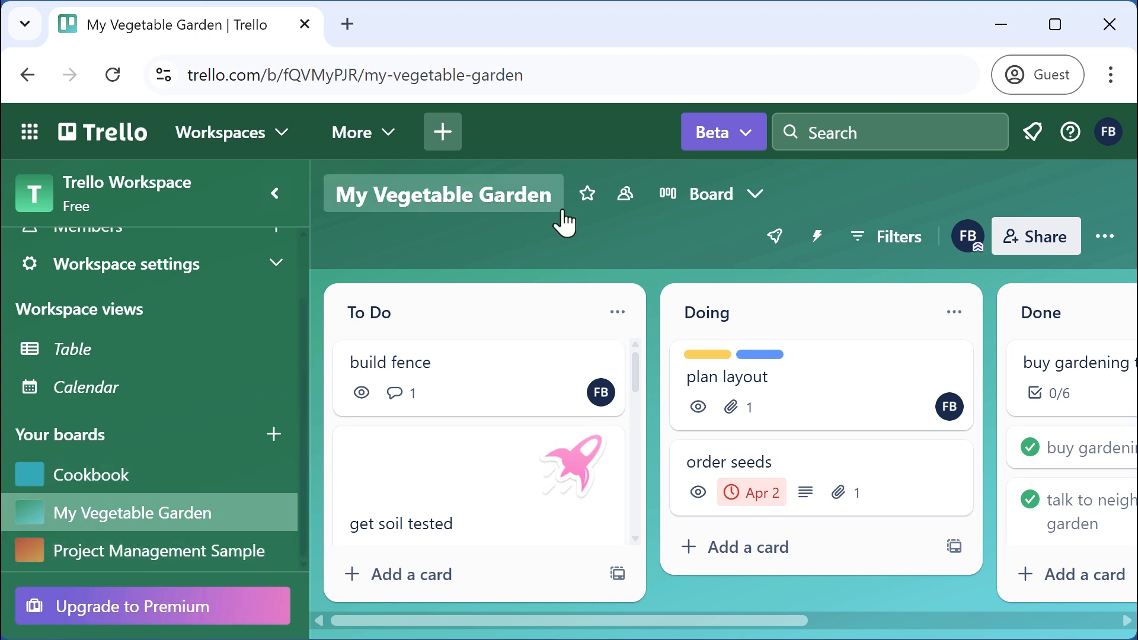
{"action": "left_click", "coordinate": [588, 194]}
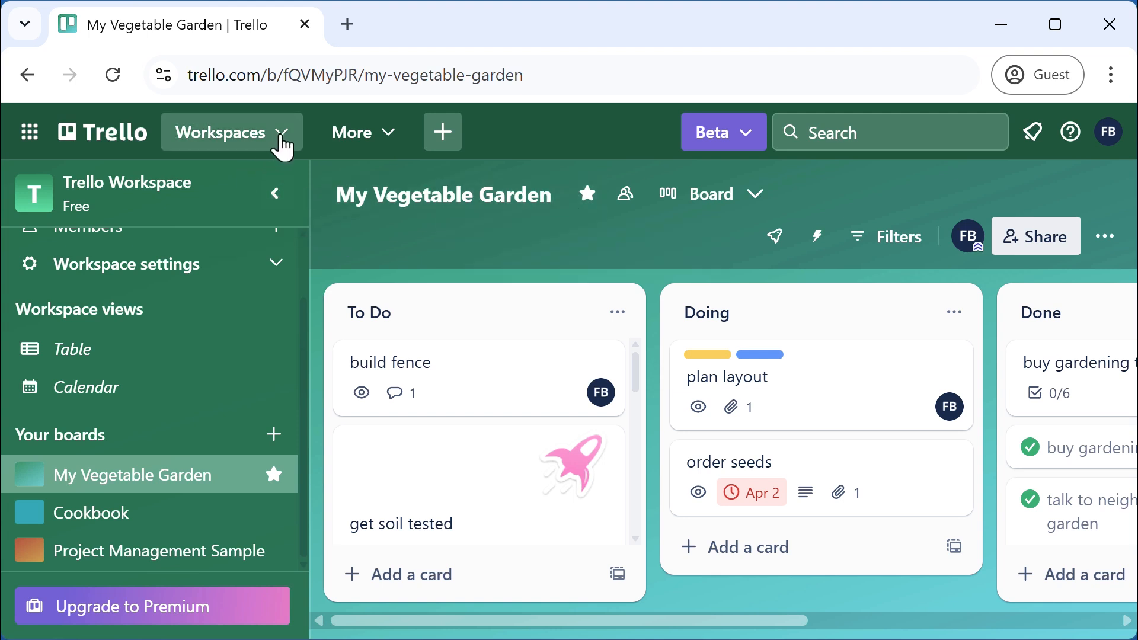
{"action": "left_click", "coordinate": [256, 141]}
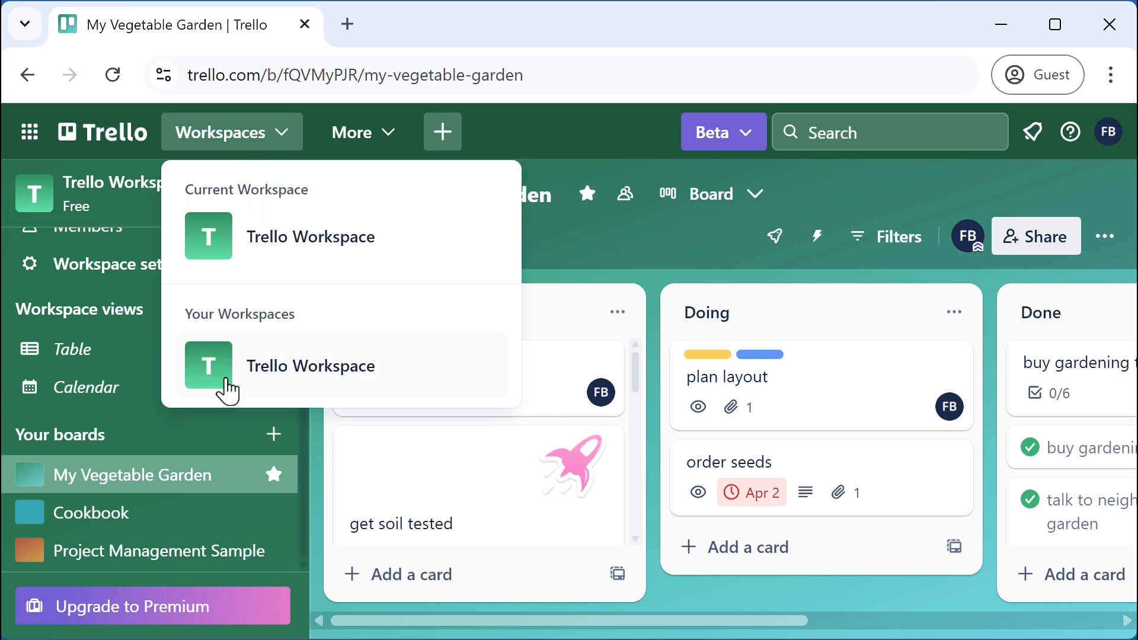
{"action": "left_click", "coordinate": [224, 384]}
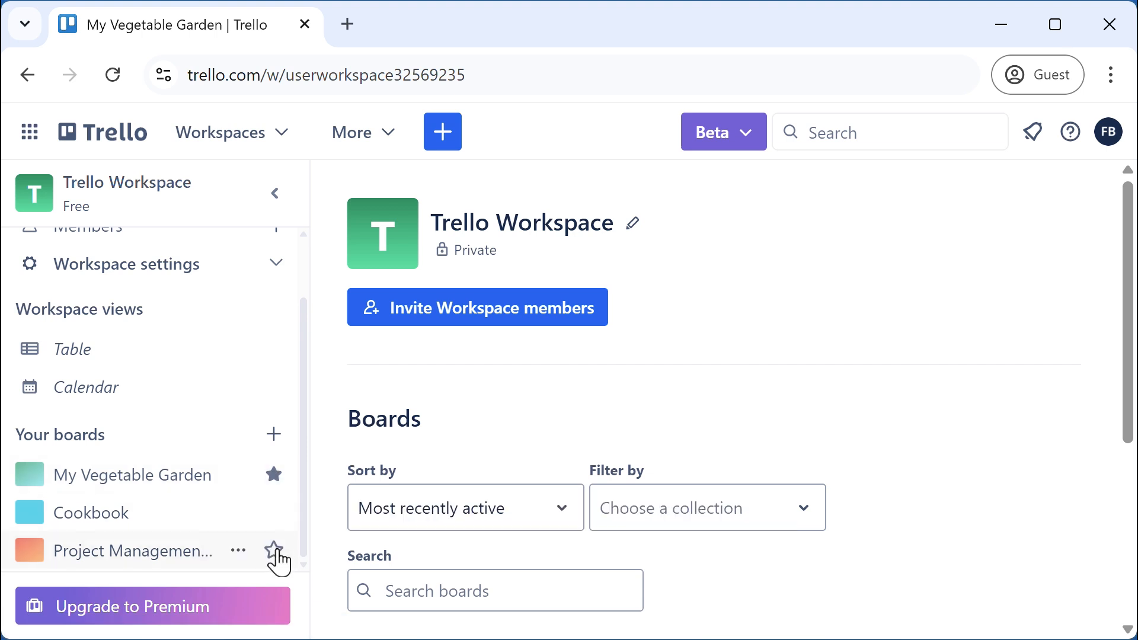
{"action": "left_click", "coordinate": [274, 550]}
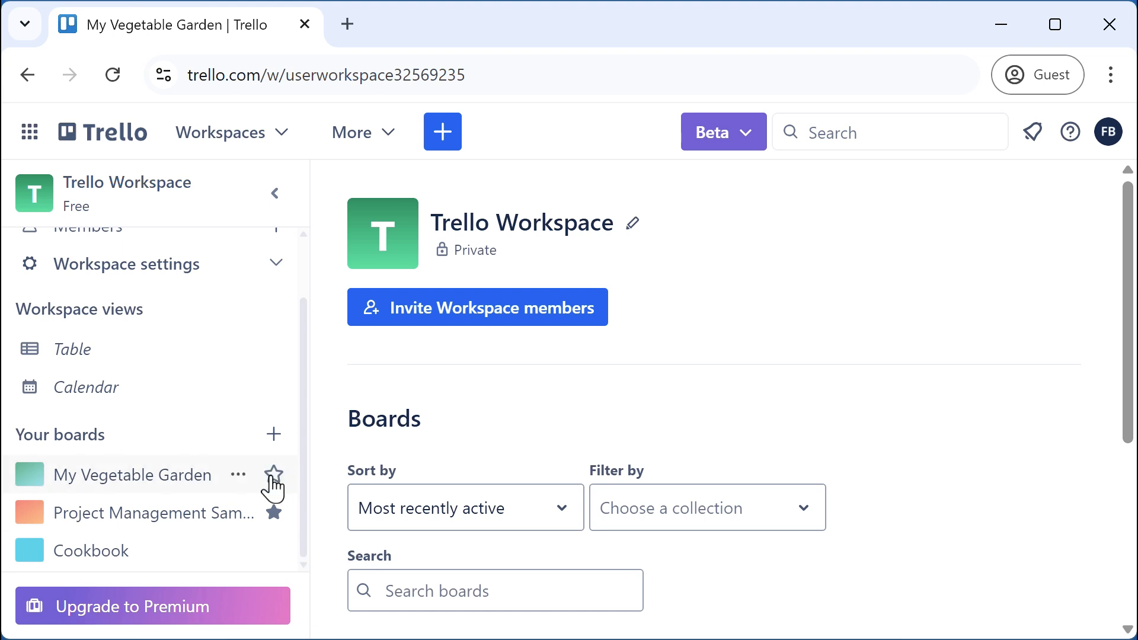
{"action": "left_click", "coordinate": [273, 475]}
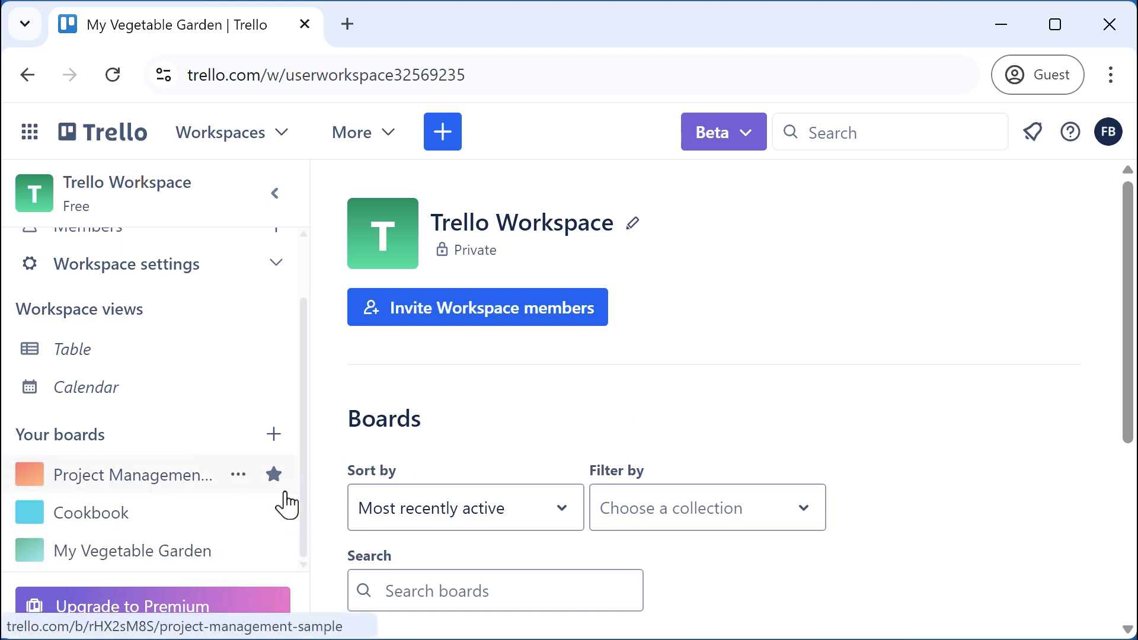
{"action": "left_click", "coordinate": [273, 550]}
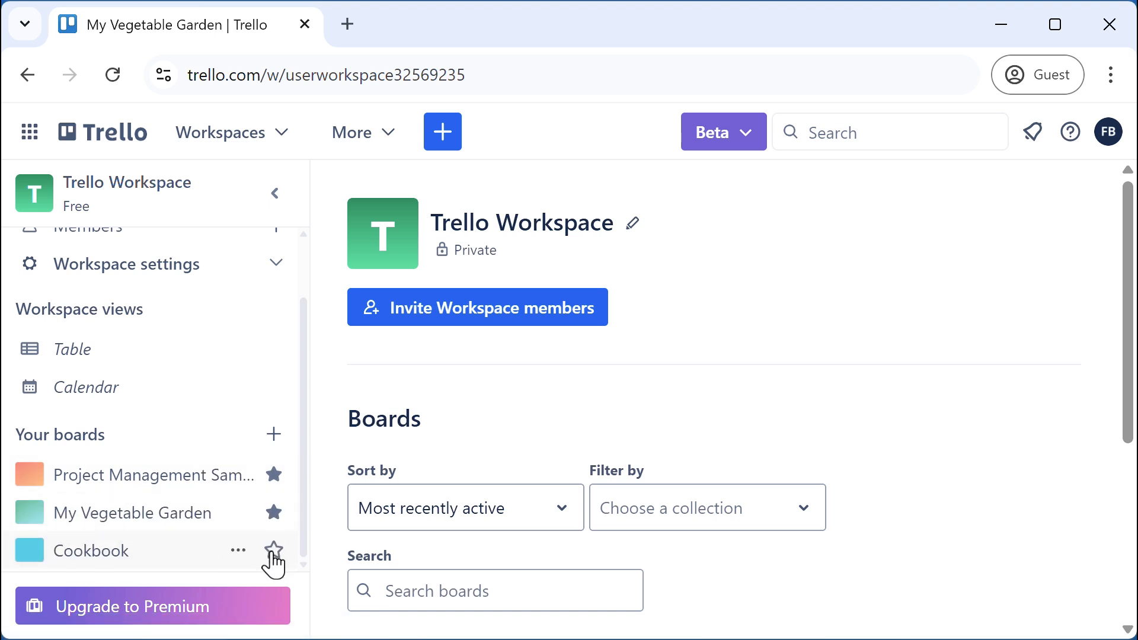
{"action": "left_click", "coordinate": [273, 474]}
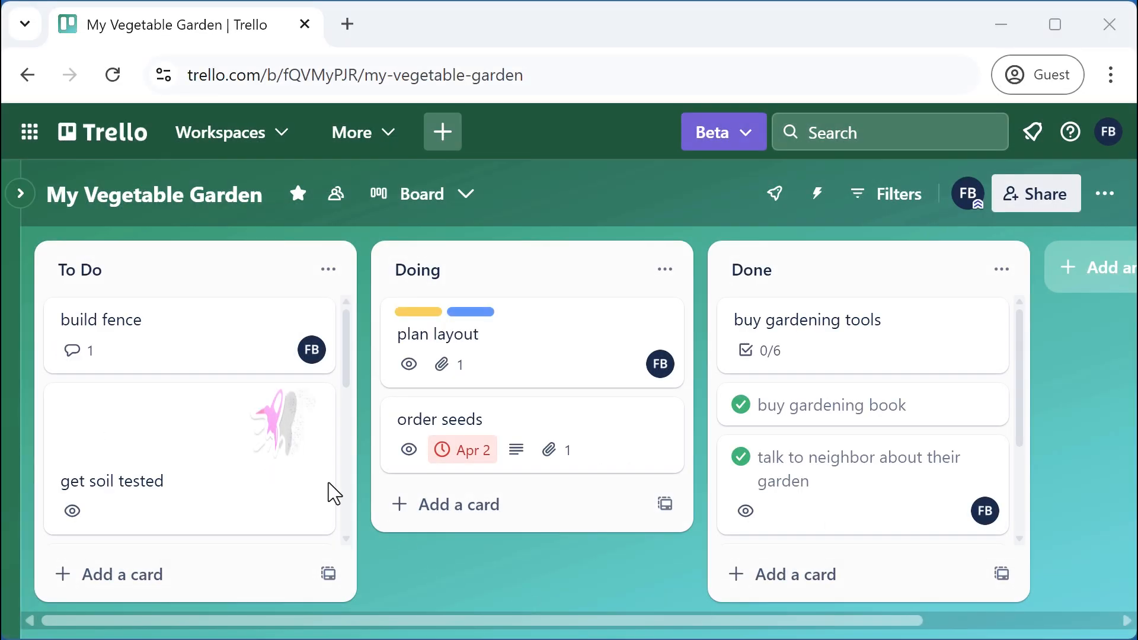
Copy the five checklist item texts from the build garden door card
{"action": "scroll", "coordinate": [203, 470], "scroll_direction": "down", "scroll_amount": 2}
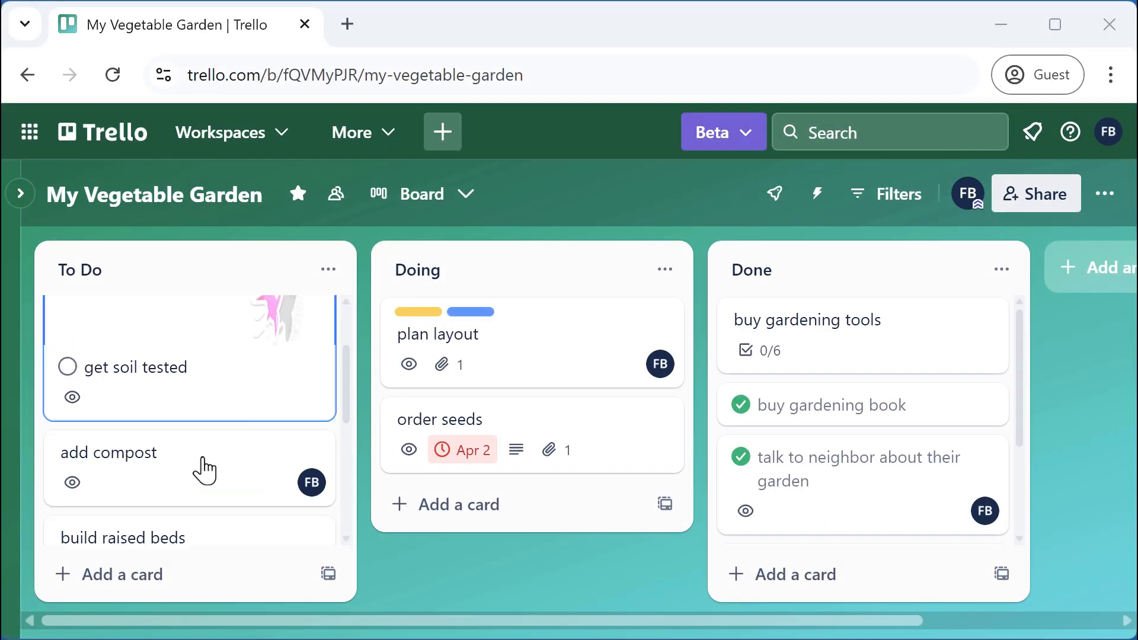
{"action": "scroll", "coordinate": [203, 469], "scroll_direction": "down", "scroll_amount": 3}
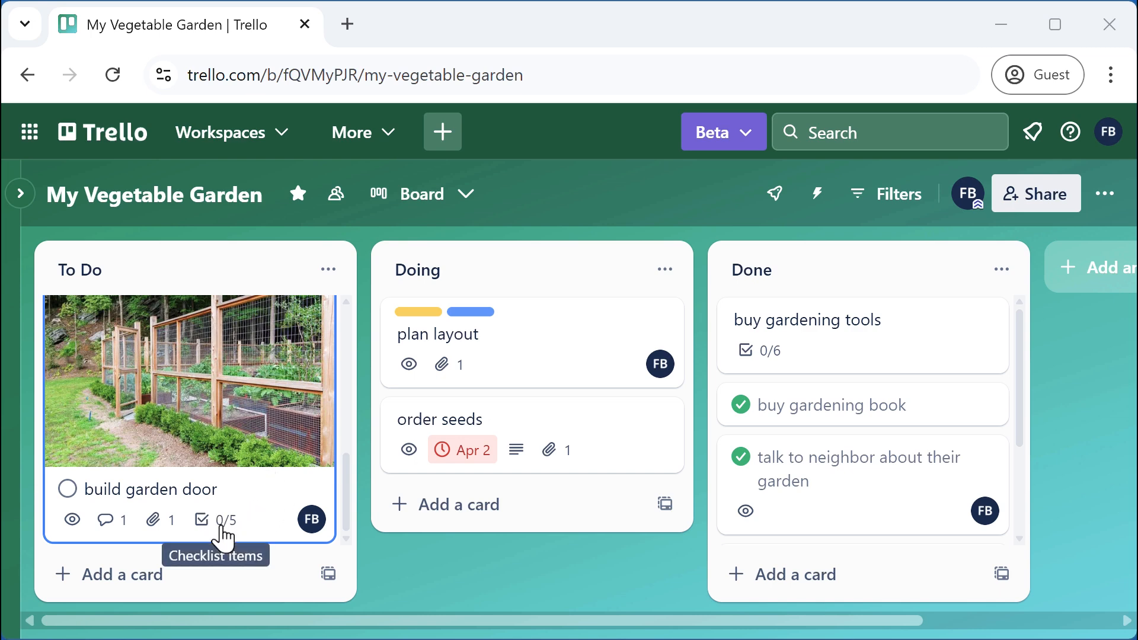
{"action": "left_click", "coordinate": [234, 507]}
{"action": "scroll", "coordinate": [567, 452], "scroll_direction": "down", "scroll_amount": 5}
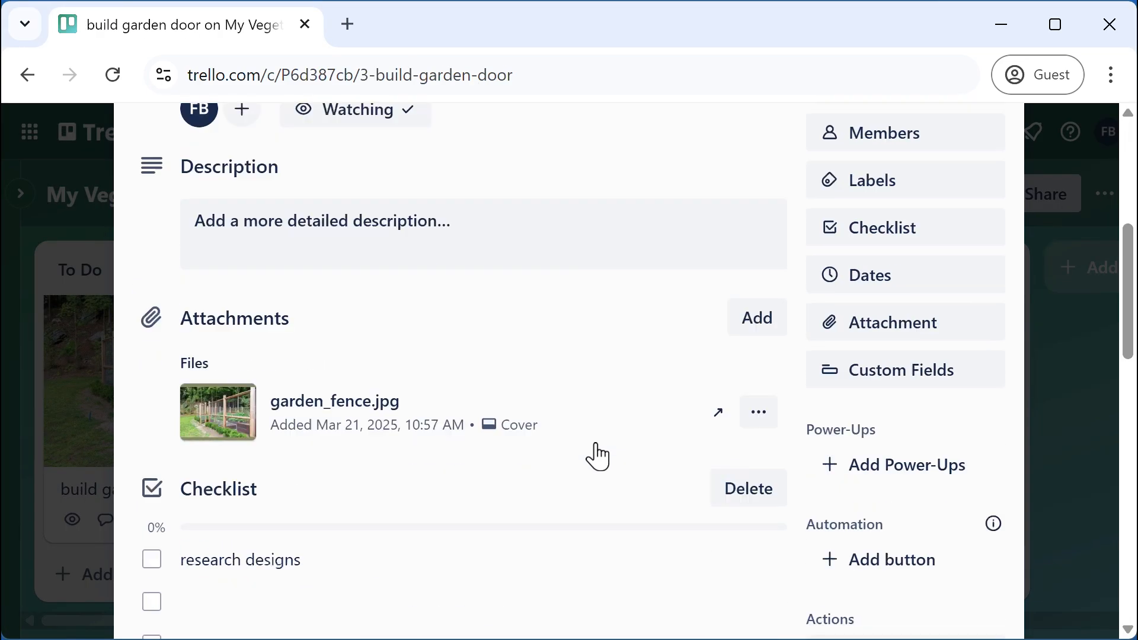
{"action": "scroll", "coordinate": [592, 455], "scroll_direction": "down", "scroll_amount": 5}
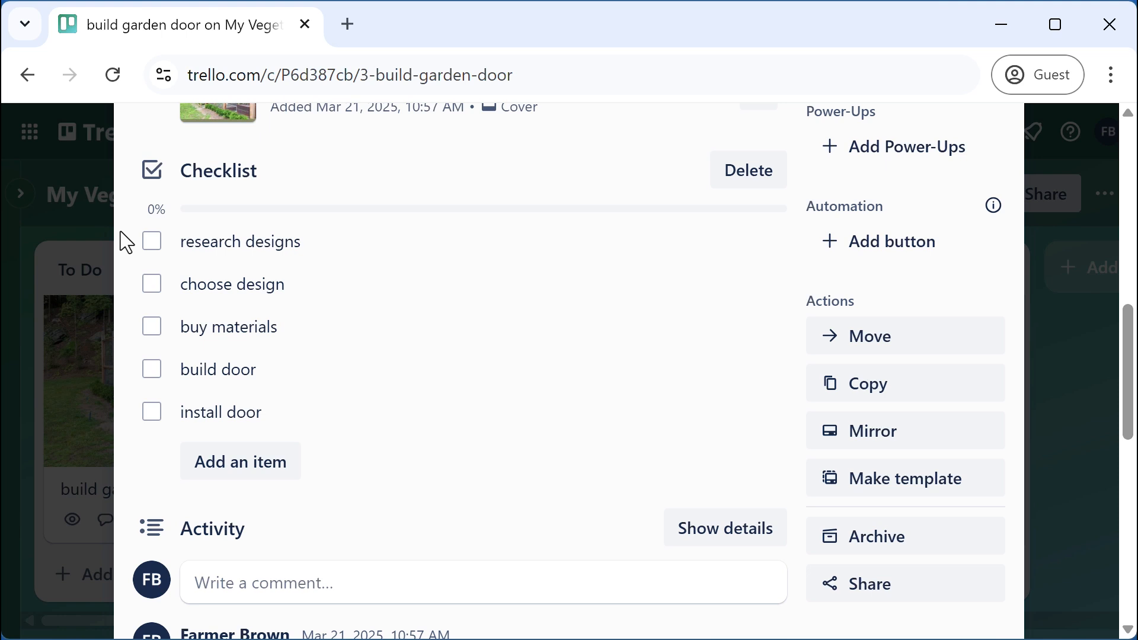
{"action": "left_click_drag", "start_coordinate": [142, 247], "coordinate": [320, 426]}
{"action": "key", "text": "ctrl+c"}
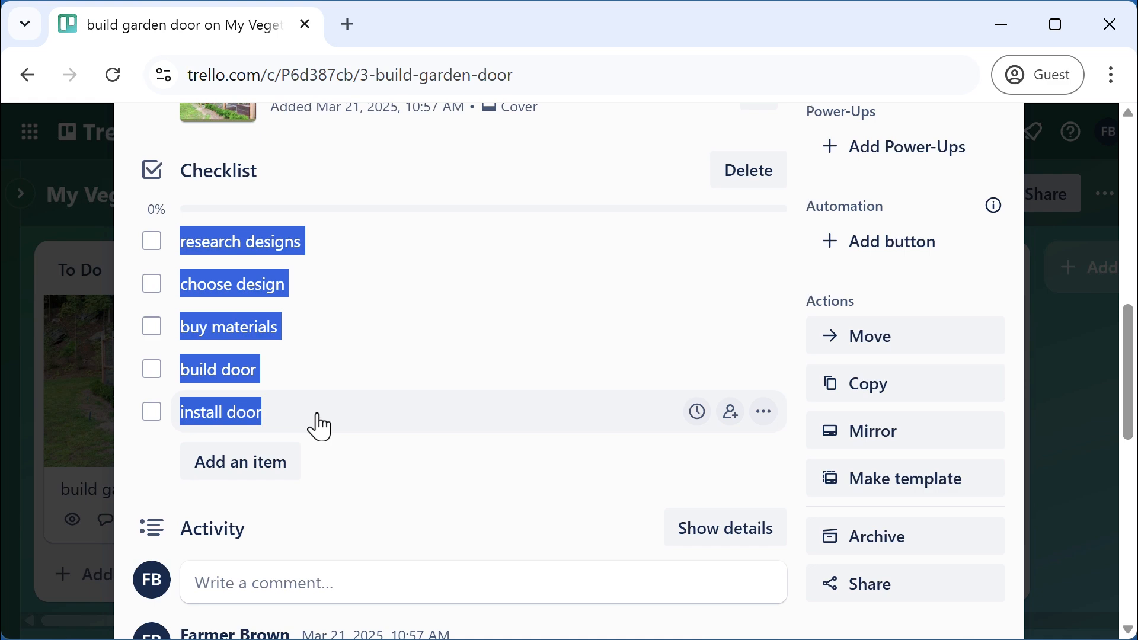
{"action": "scroll", "coordinate": [919, 247], "scroll_direction": "up", "scroll_amount": 10}
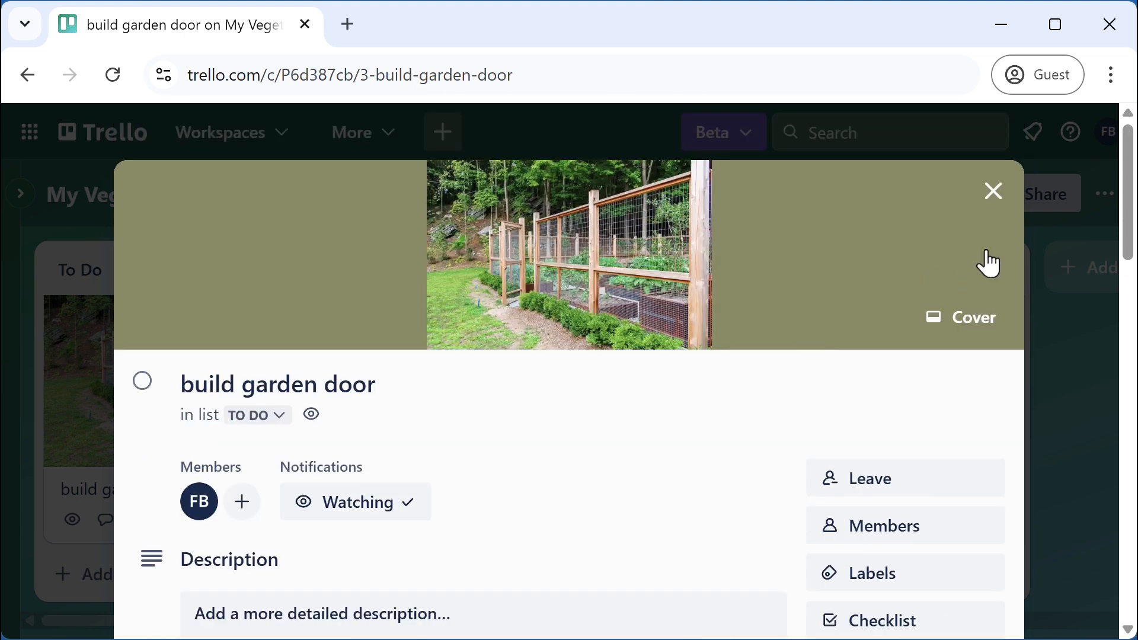
Close build garden door and open the build fence card
{"action": "left_click", "coordinate": [994, 191]}
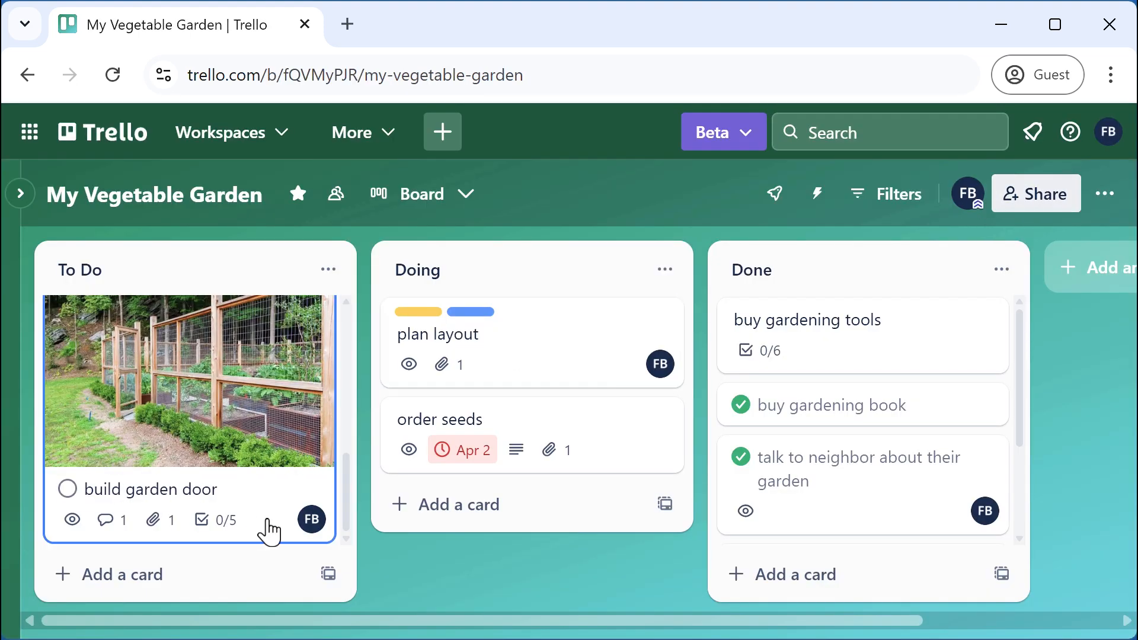
{"action": "scroll", "coordinate": [269, 532], "scroll_direction": "up", "scroll_amount": 5}
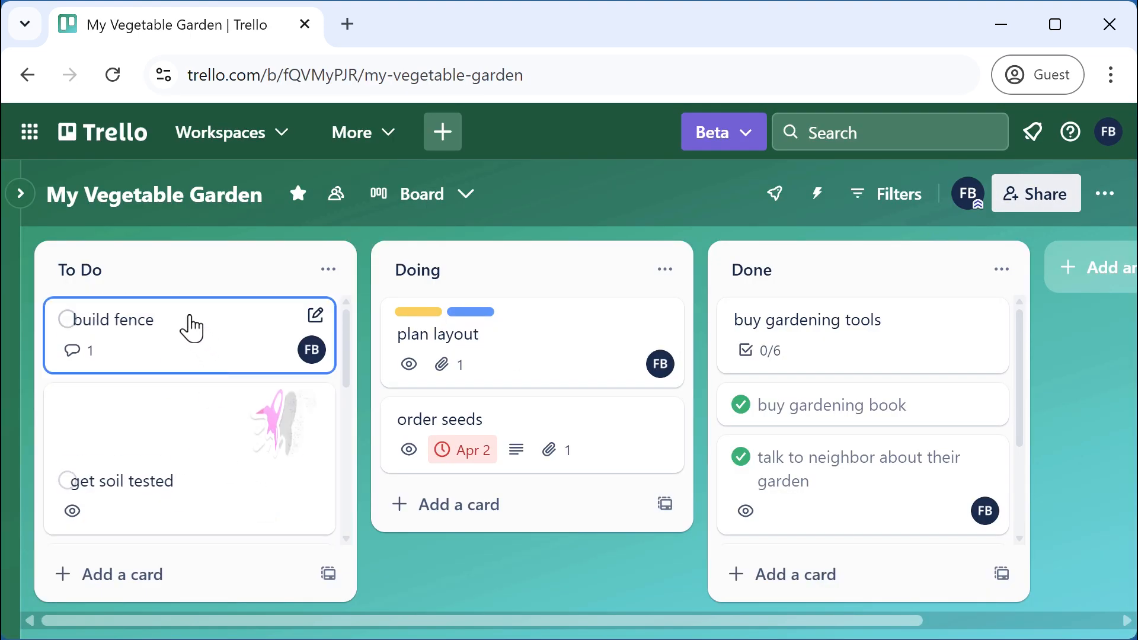
{"action": "left_click", "coordinate": [190, 325]}
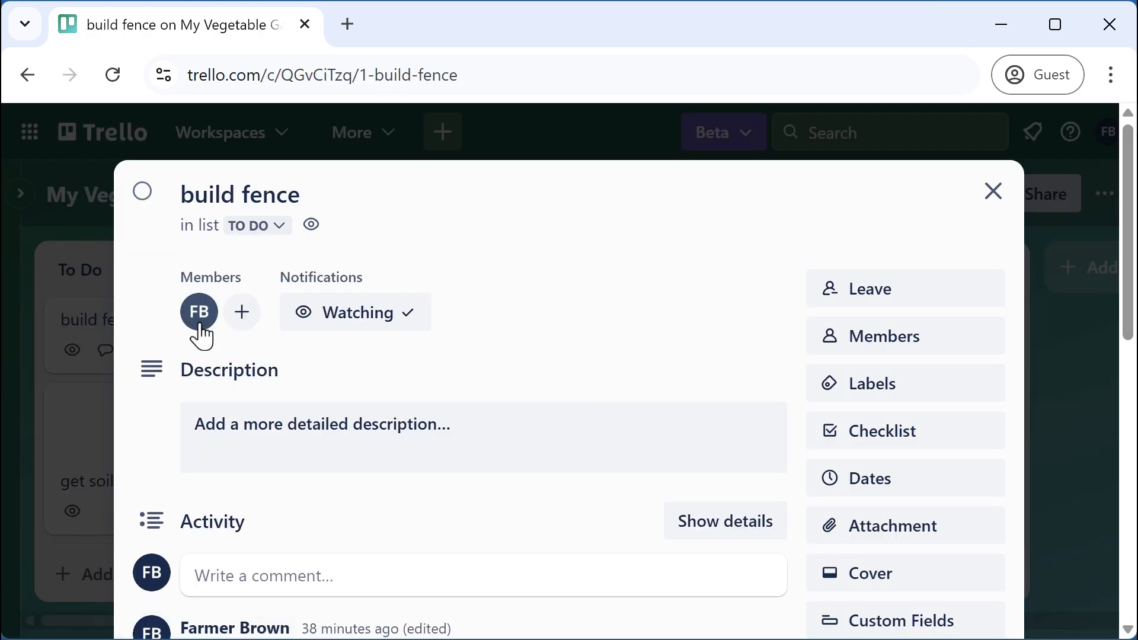
{"action": "left_click", "coordinate": [890, 448]}
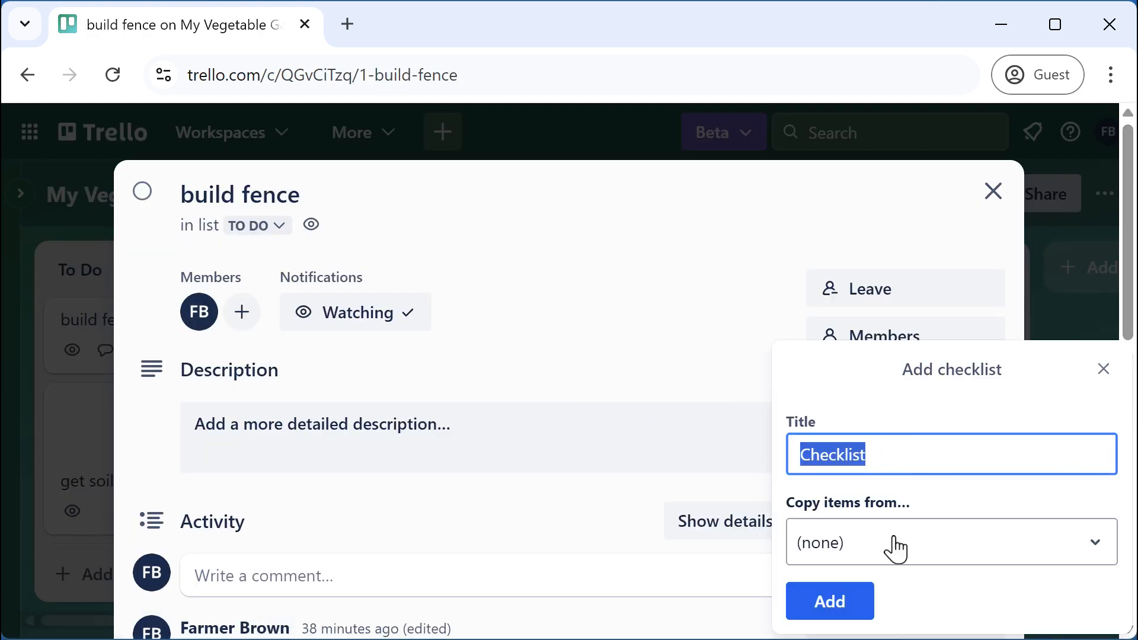
{"action": "left_click", "coordinate": [829, 603]}
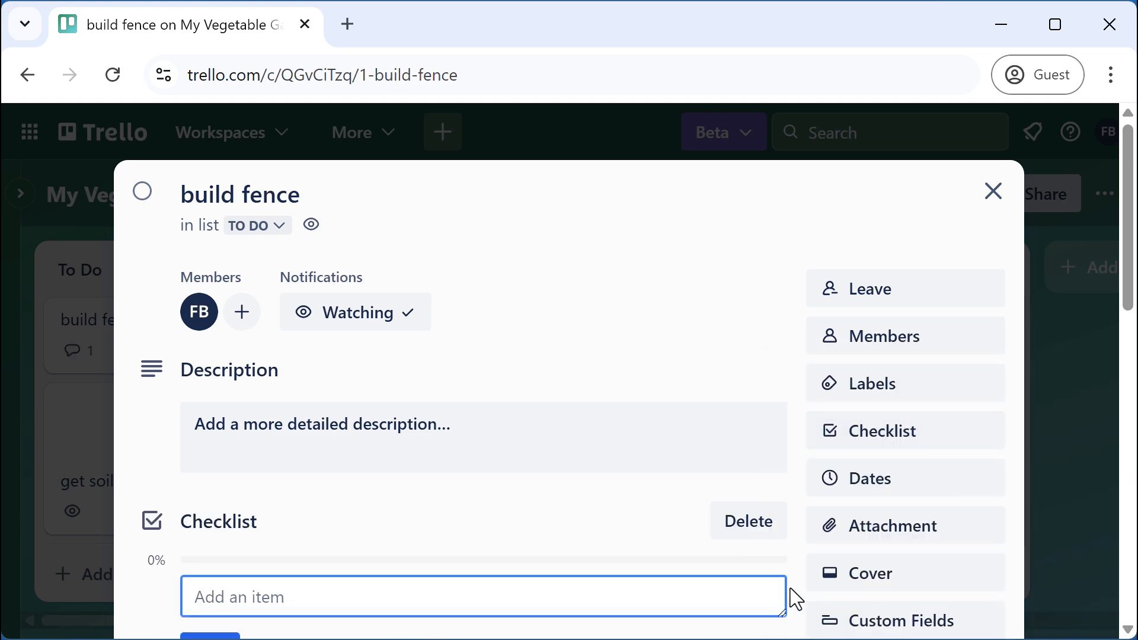
{"action": "key", "text": "ctrl+v"}
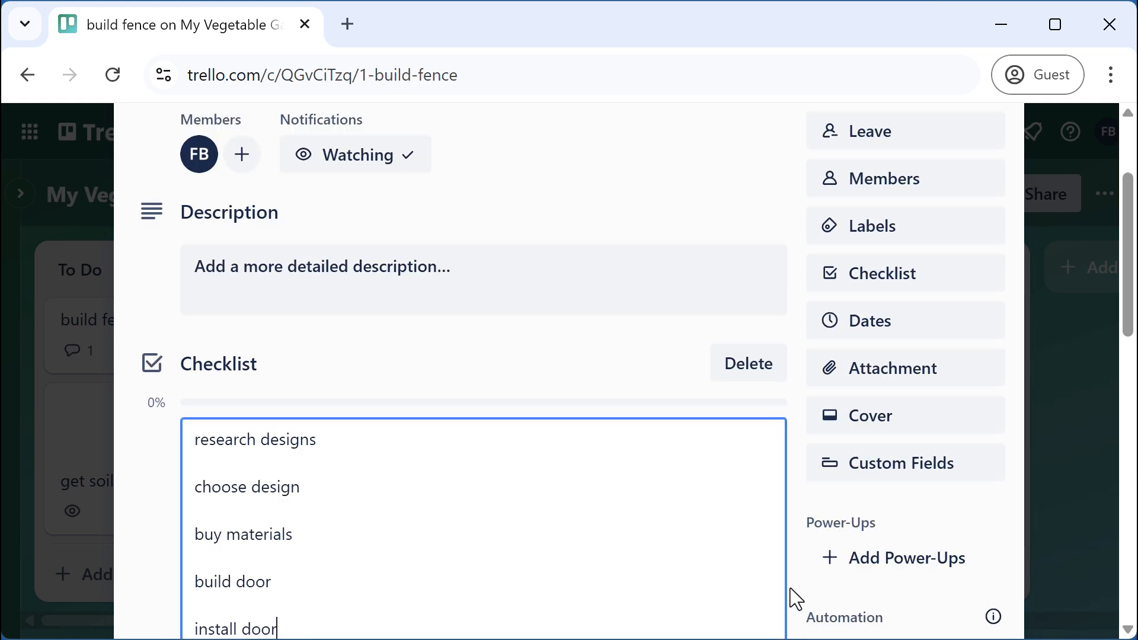
{"action": "scroll", "coordinate": [448, 385], "scroll_direction": "down", "scroll_amount": 3}
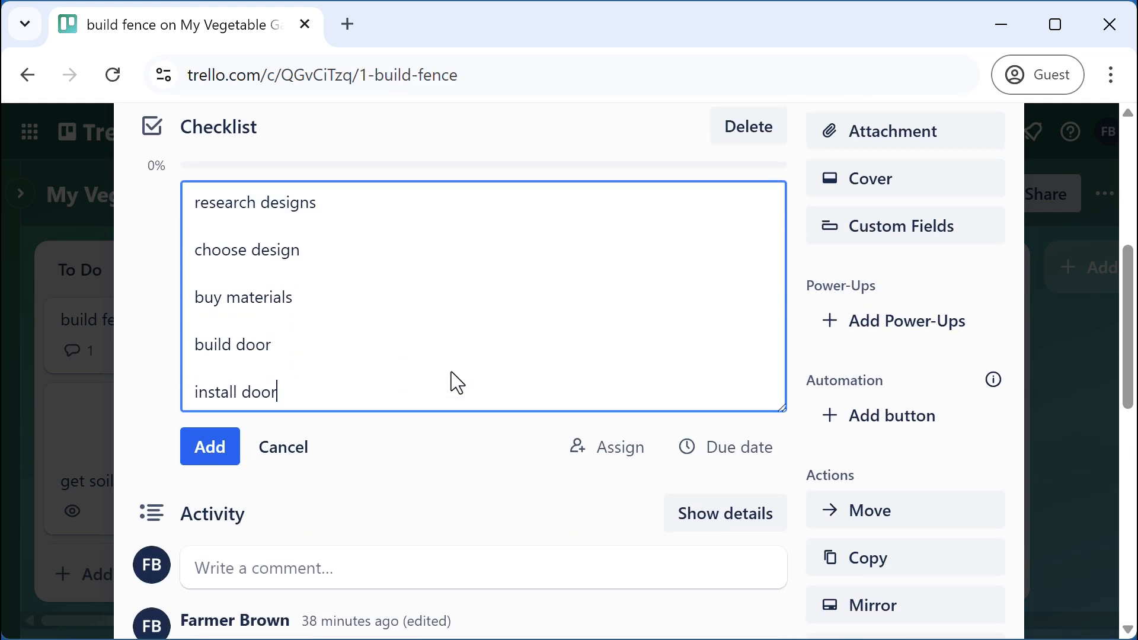
{"action": "left_click", "coordinate": [209, 448]}
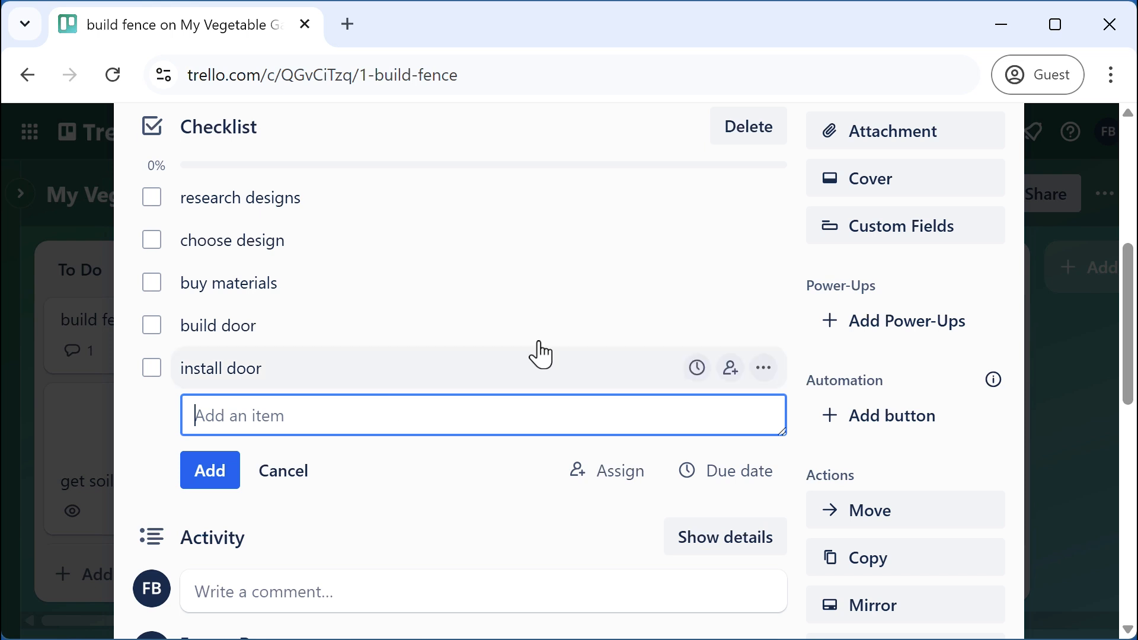
{"action": "left_click", "coordinate": [757, 143]}
{"action": "left_click", "coordinate": [825, 292]}
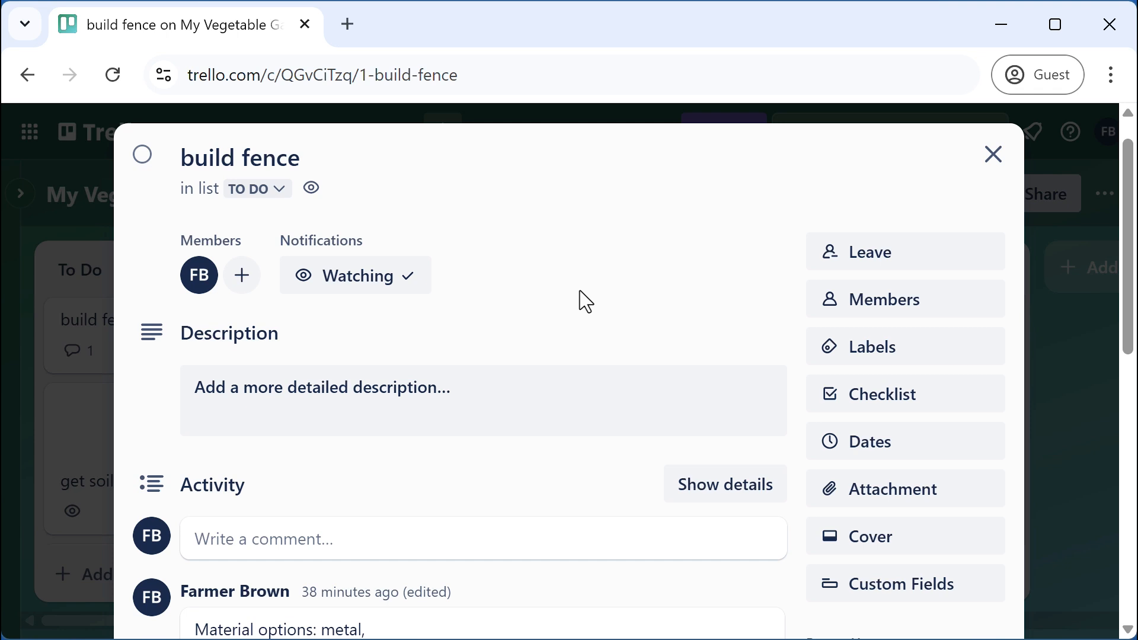
Add a checklist to build fence copying items from the build garden door checklist
{"action": "left_click", "coordinate": [885, 409]}
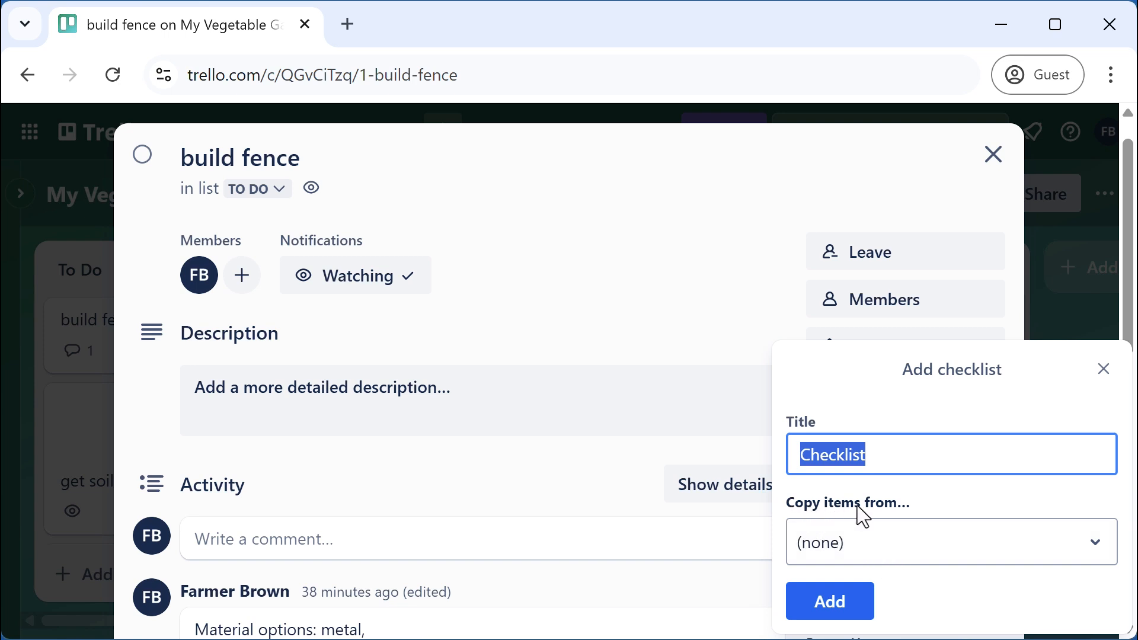
{"action": "left_click", "coordinate": [905, 546]}
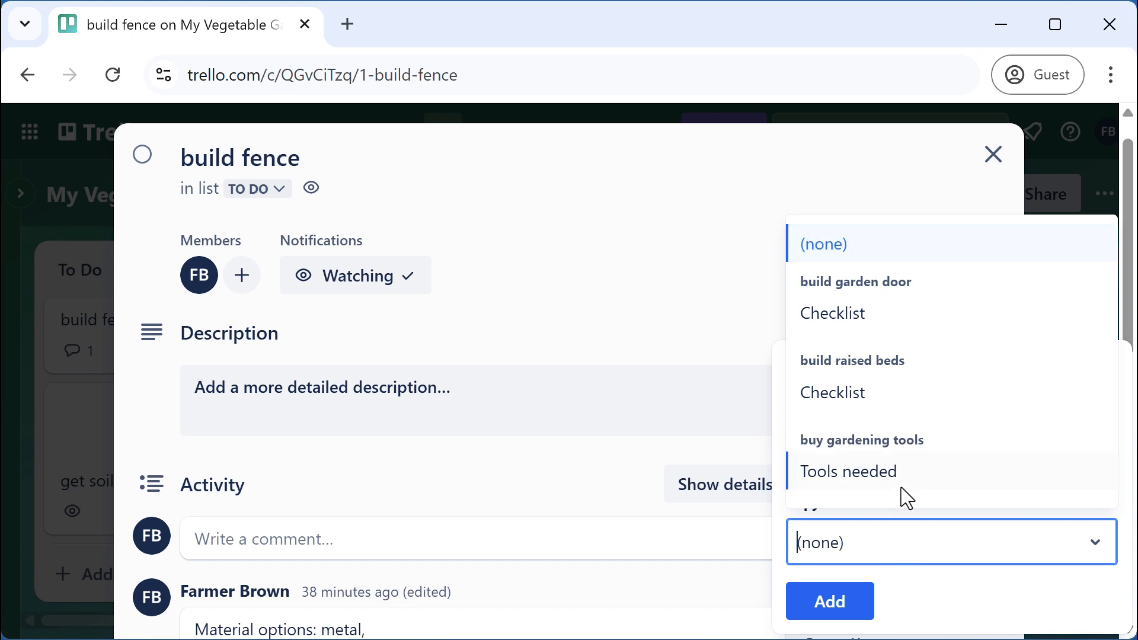
{"action": "left_click", "coordinate": [852, 314]}
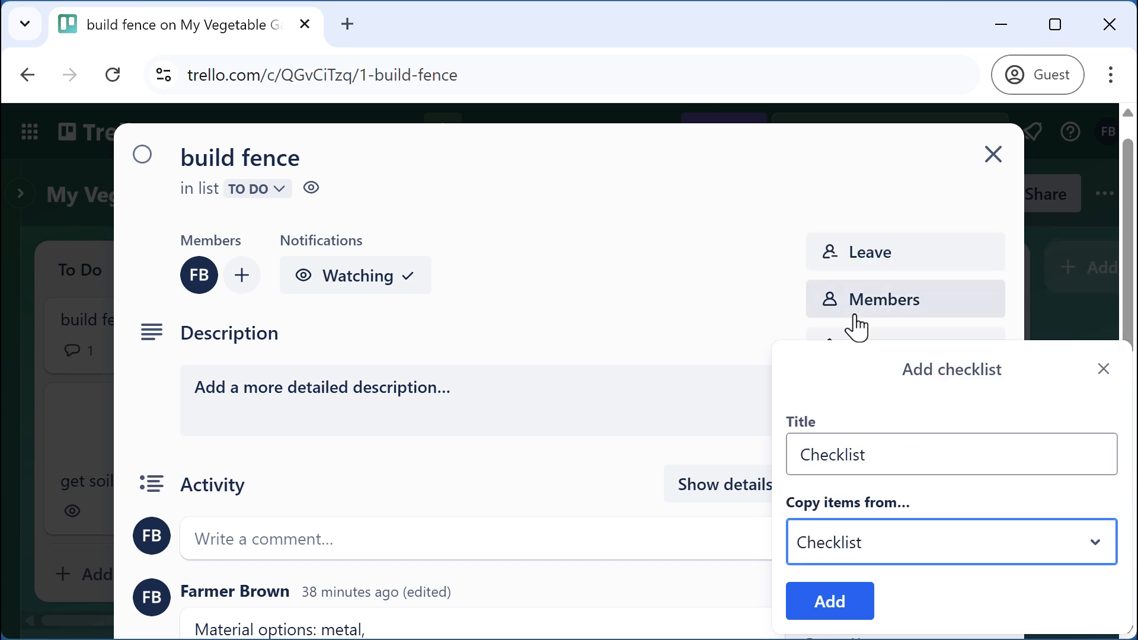
{"action": "left_click", "coordinate": [835, 610]}
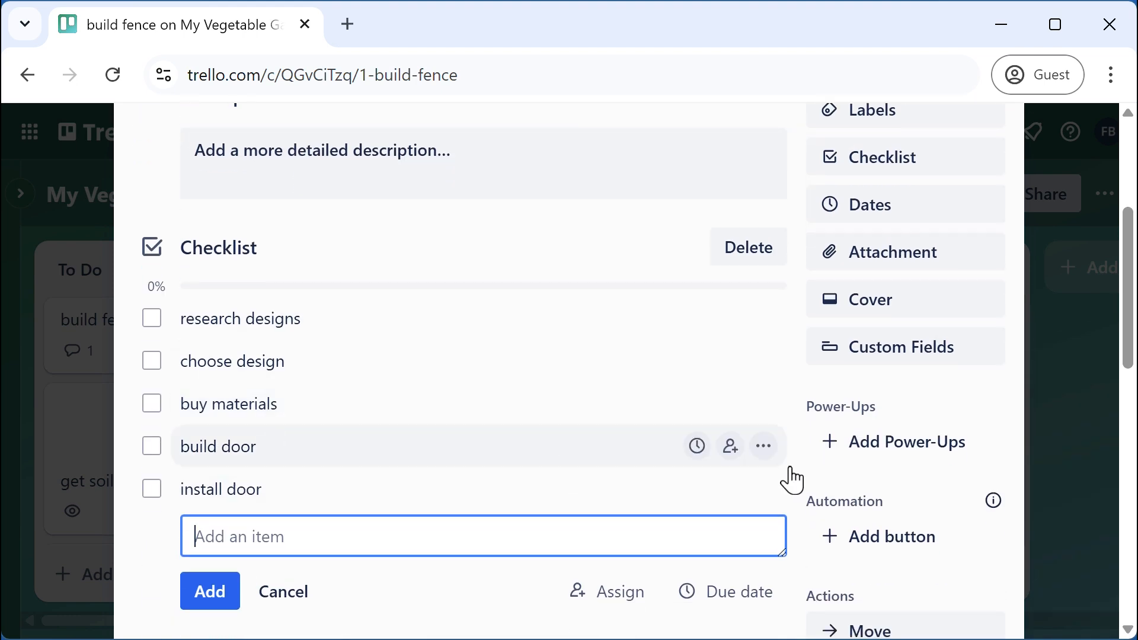
Rename the 'build door' checklist item to 'build fence' and save it
{"action": "left_click", "coordinate": [764, 448]}
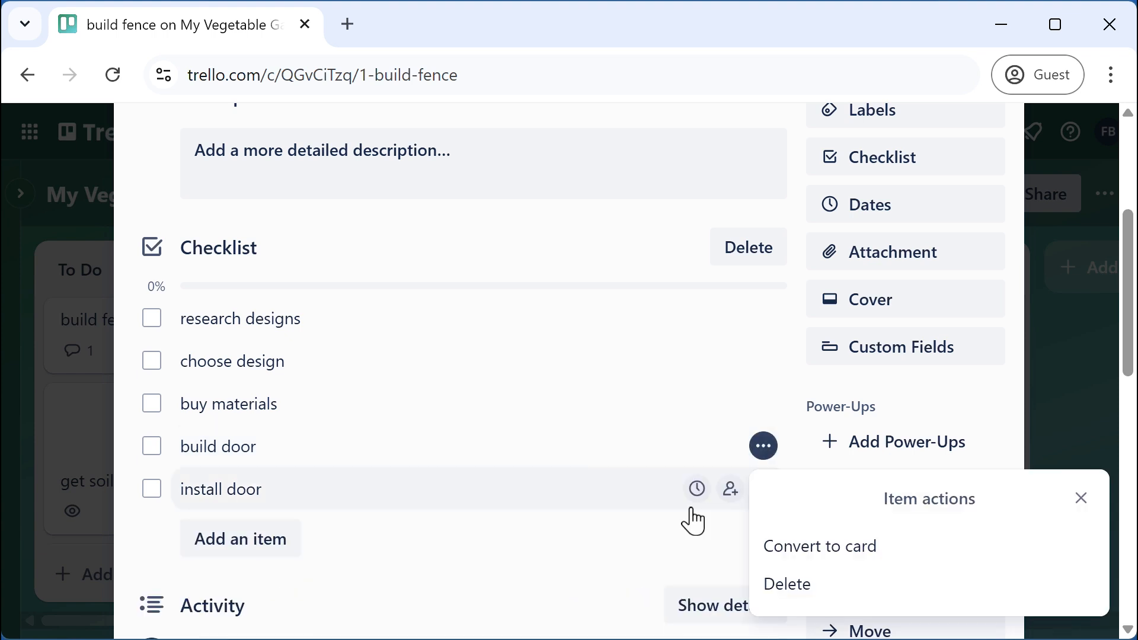
{"action": "left_click", "coordinate": [385, 459]}
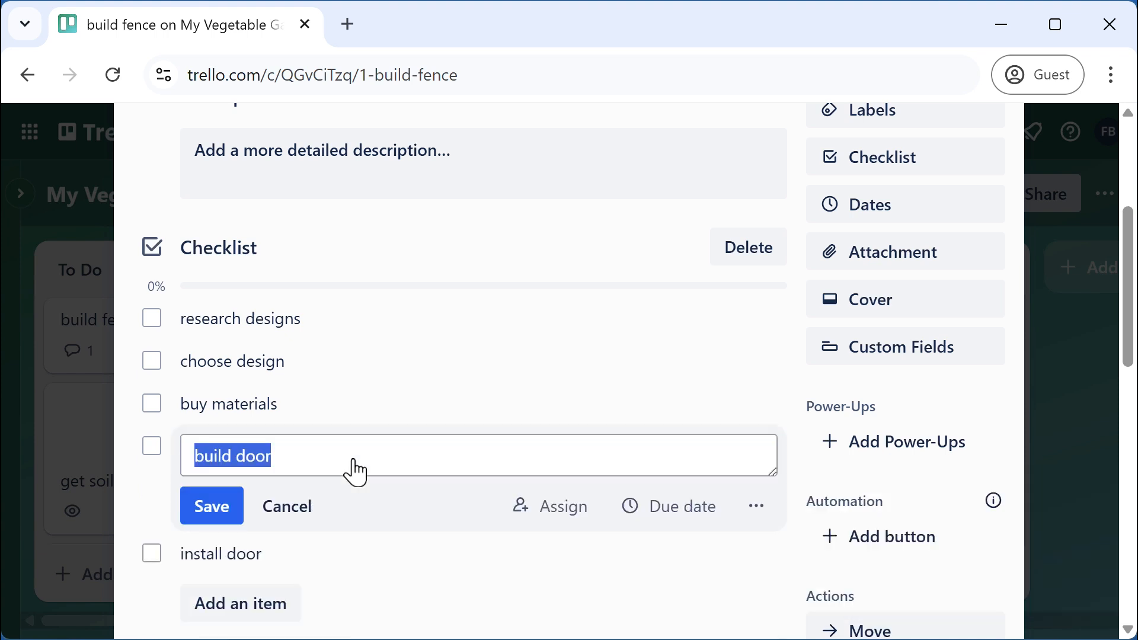
{"action": "left_click_drag", "start_coordinate": [240, 457], "coordinate": [393, 472]}
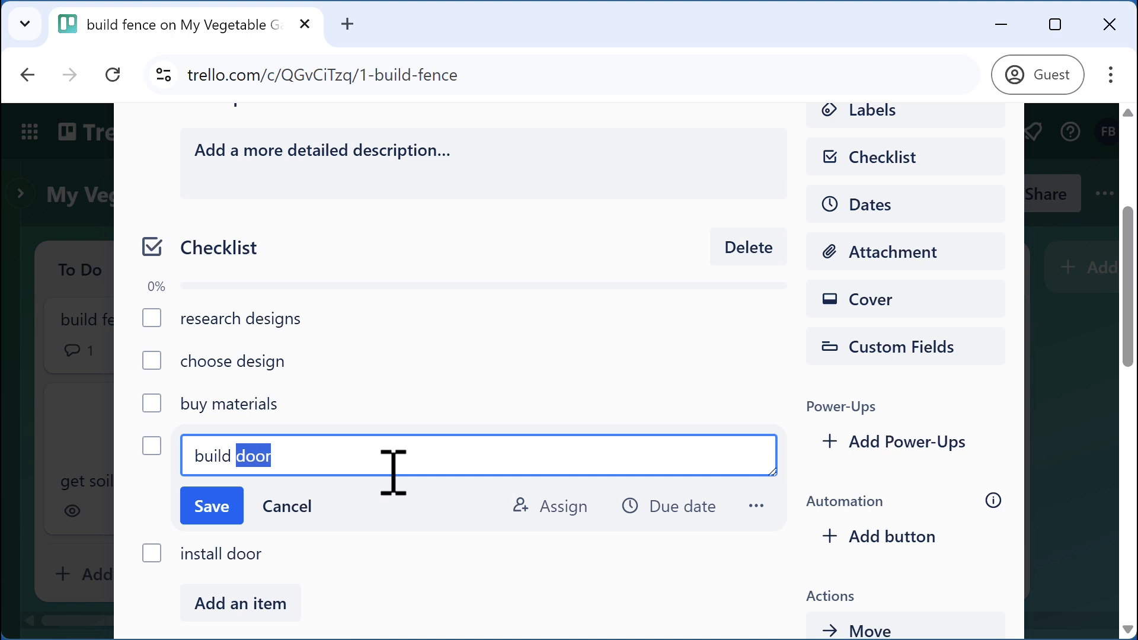
{"action": "type", "text": "fence"}
{"action": "left_click", "coordinate": [234, 517]}
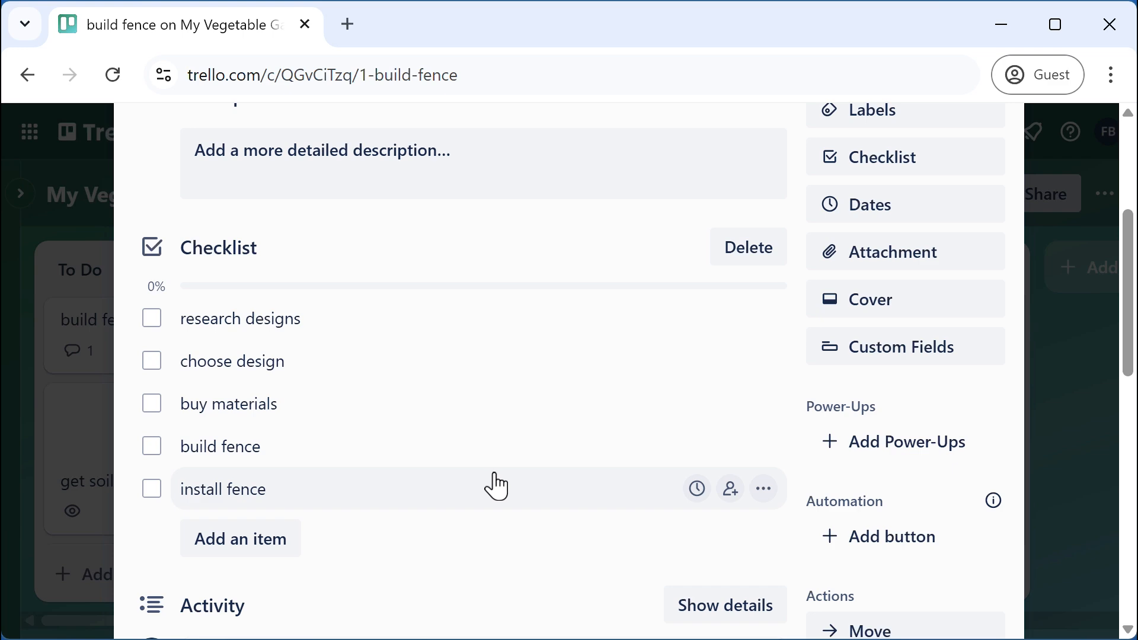
{"action": "scroll", "coordinate": [497, 486], "scroll_direction": "up", "scroll_amount": 5}
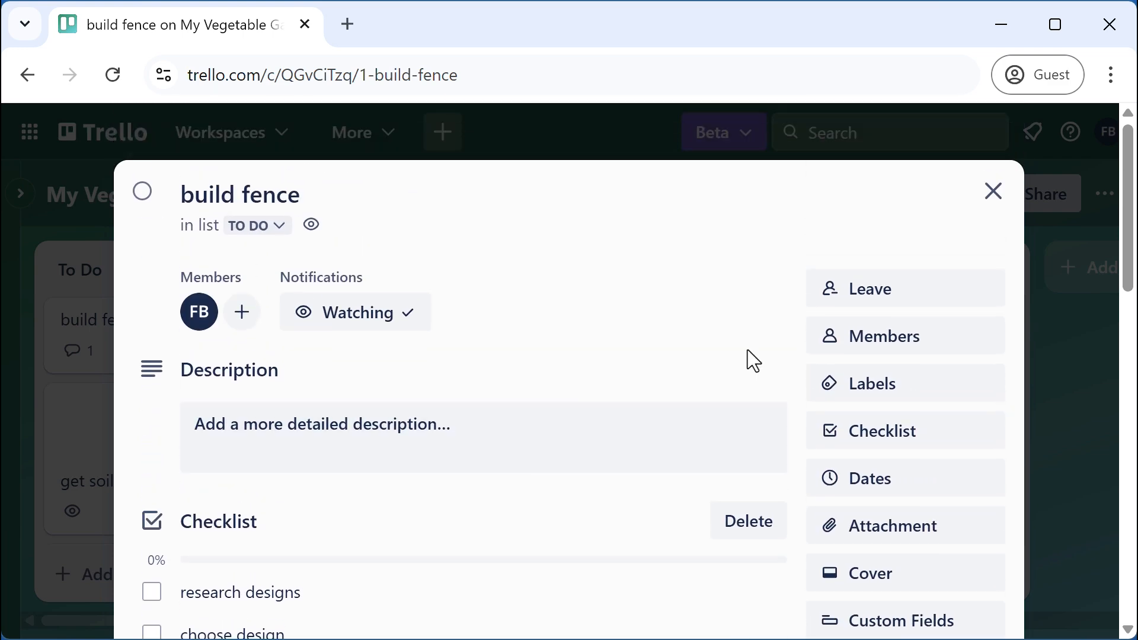
Start copying build garden door, excluding members, attachments and comments
{"action": "left_click", "coordinate": [992, 194]}
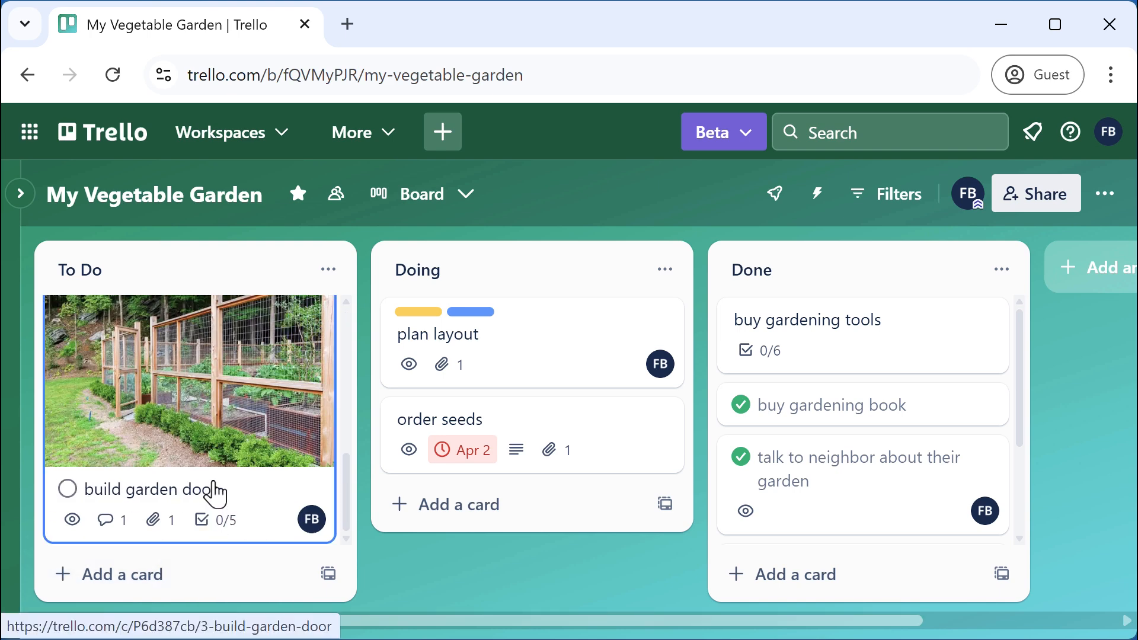
{"action": "left_click", "coordinate": [230, 492]}
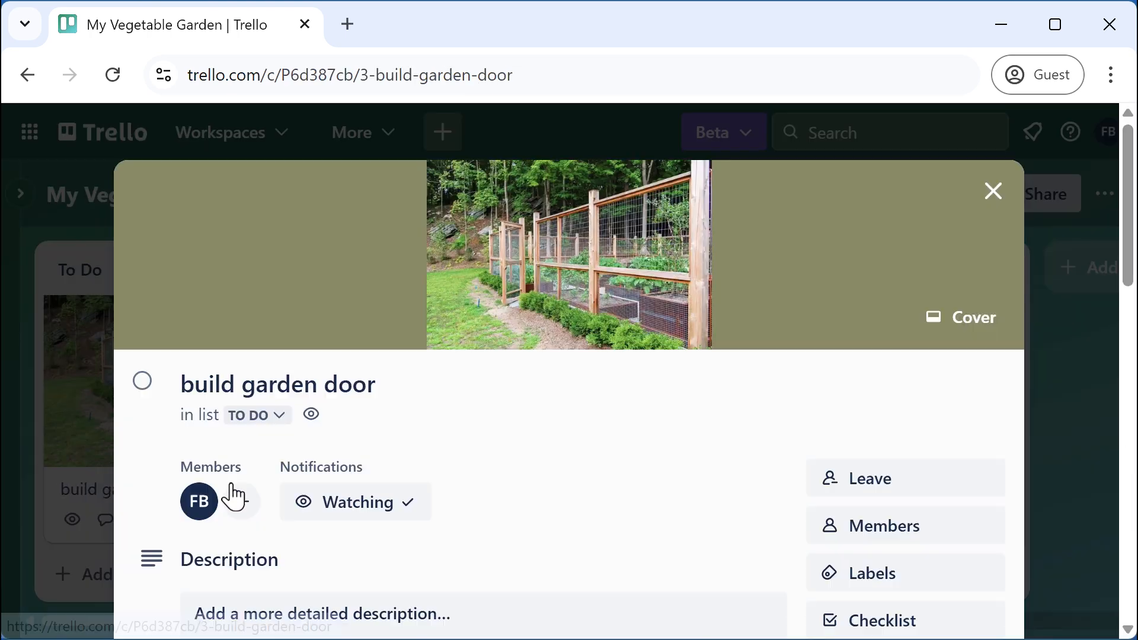
{"action": "scroll", "coordinate": [634, 422], "scroll_direction": "down", "scroll_amount": 10}
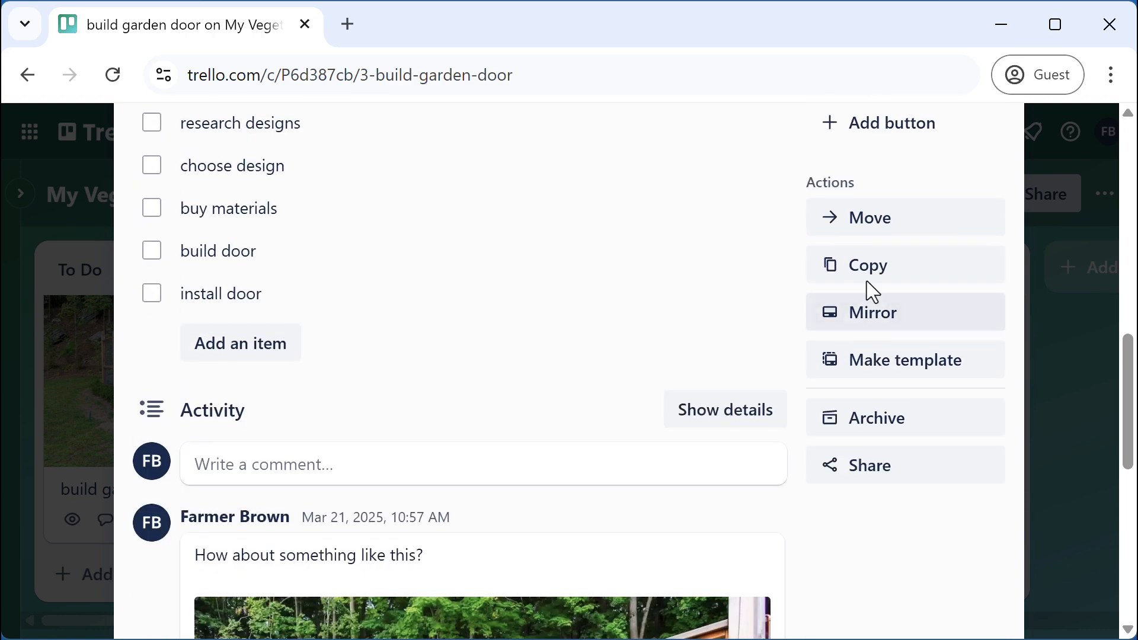
{"action": "left_click", "coordinate": [866, 279]}
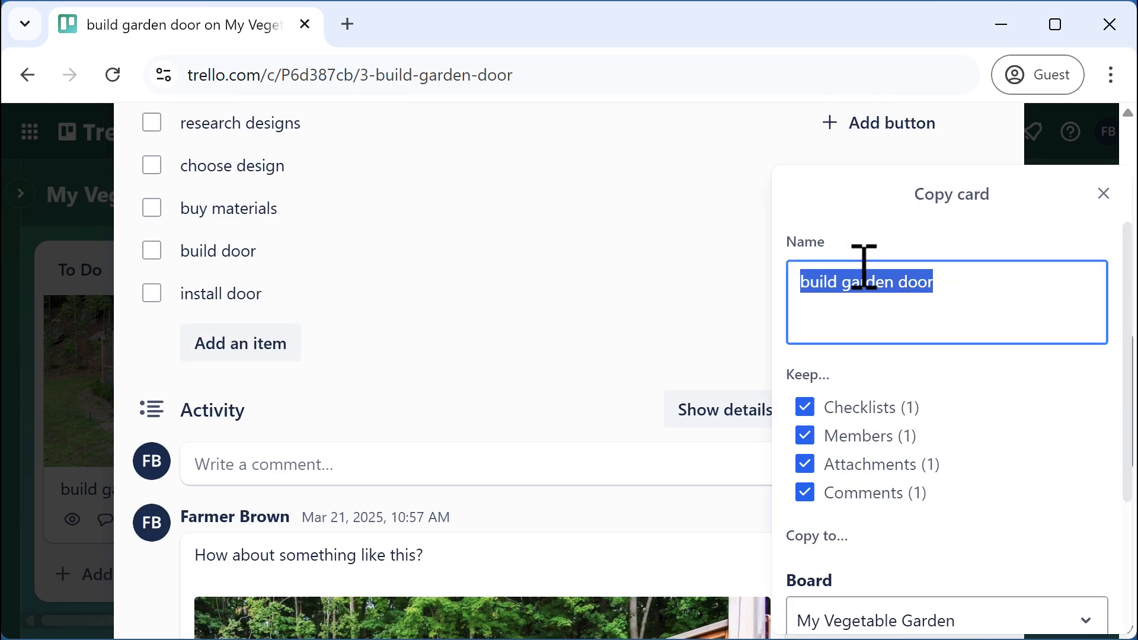
{"action": "left_click", "coordinate": [808, 442]}
{"action": "left_click", "coordinate": [805, 465]}
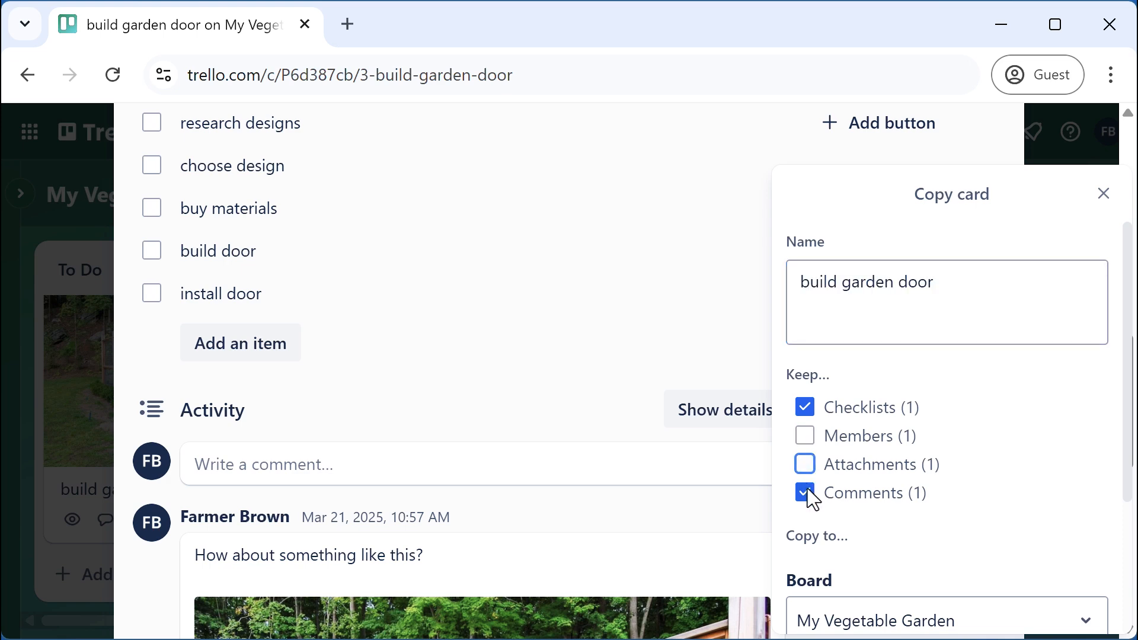
{"action": "left_click", "coordinate": [810, 496]}
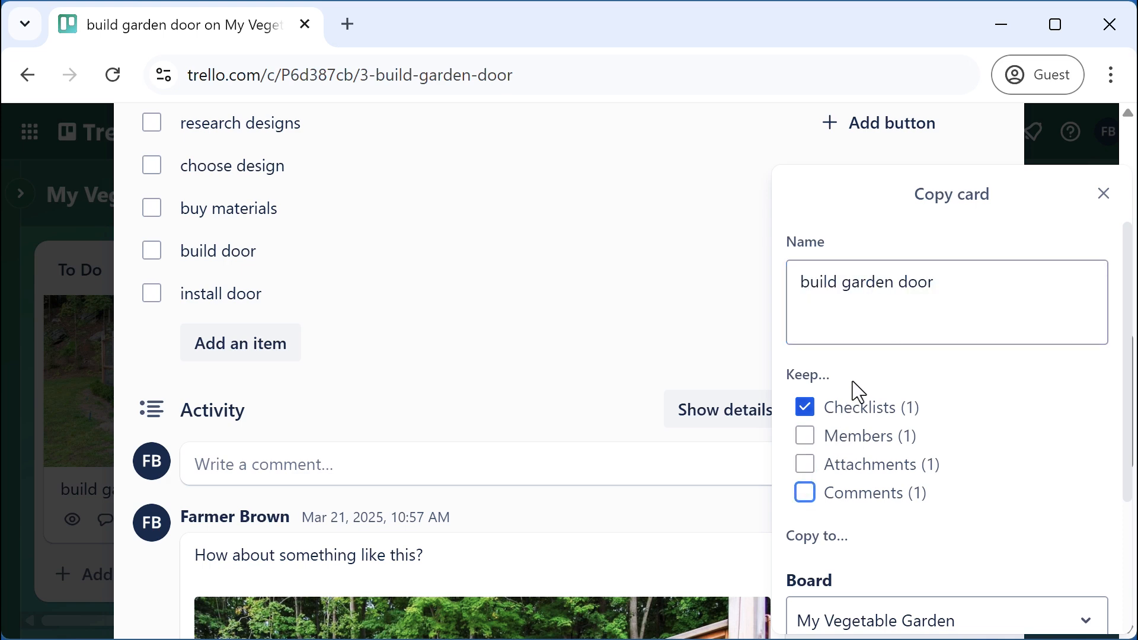
Name the copy 'build trellis' and create it in the To Do list
{"action": "left_click_drag", "start_coordinate": [845, 285], "coordinate": [1043, 304]}
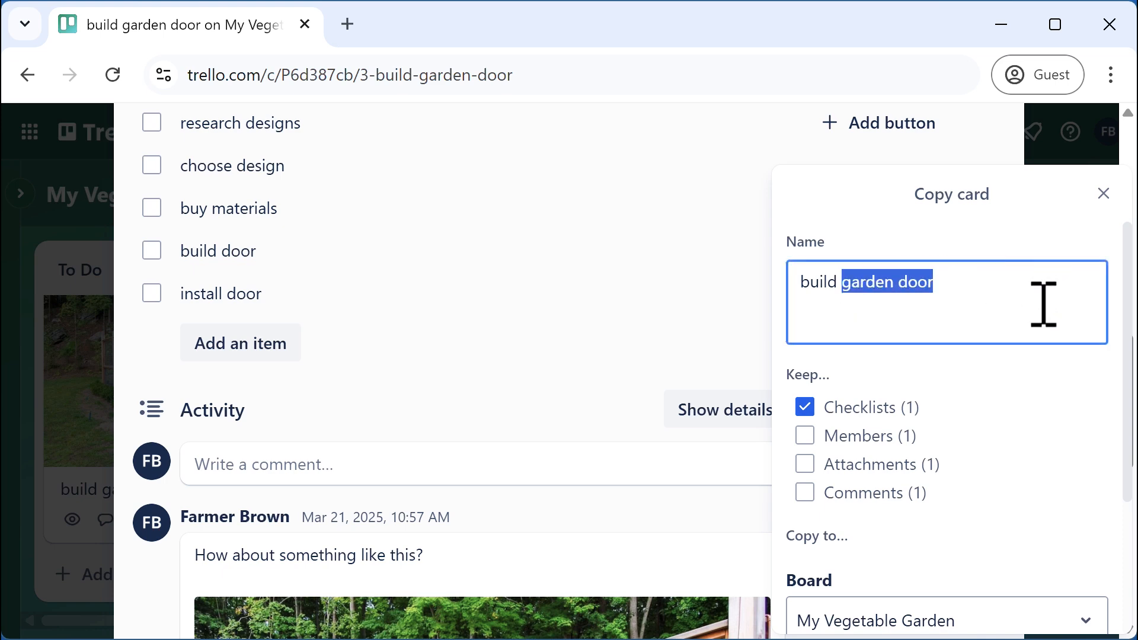
{"action": "type", "text": "trellis"}
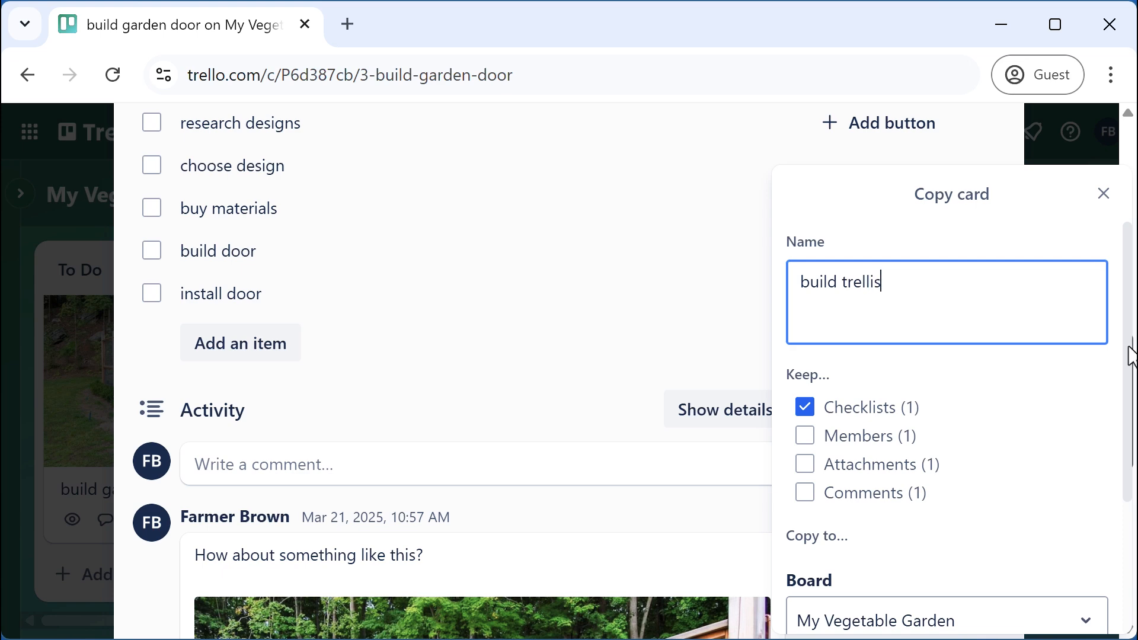
{"action": "left_click_drag", "start_coordinate": [1128, 354], "coordinate": [1127, 373]}
{"action": "scroll", "coordinate": [1117, 528], "scroll_direction": "down", "scroll_amount": 3}
{"action": "left_click", "coordinate": [892, 599]}
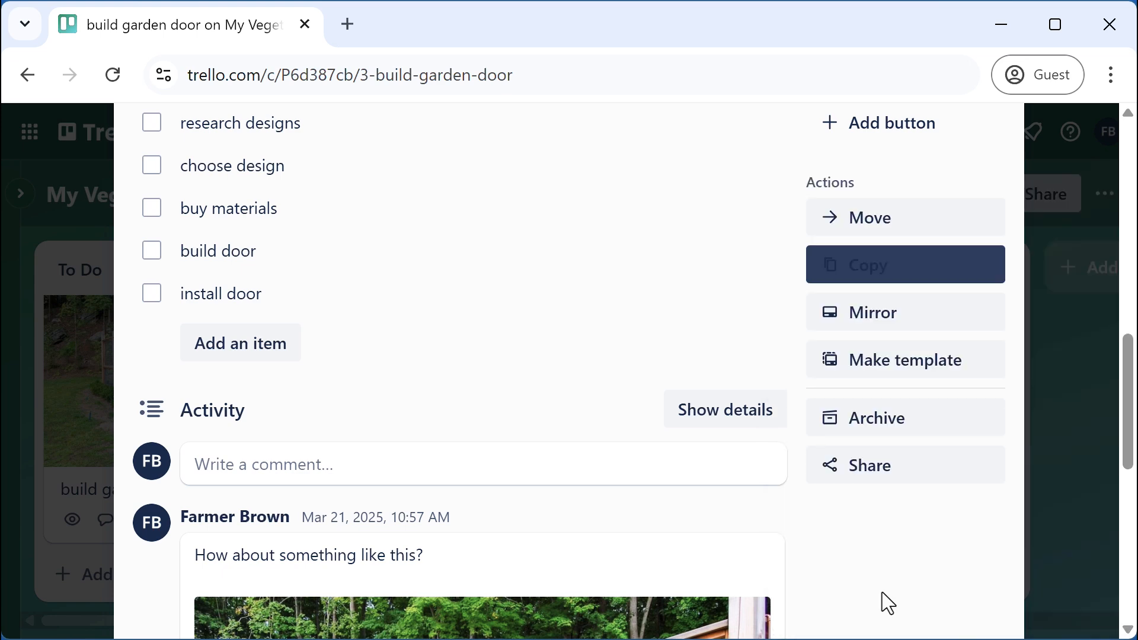
{"action": "scroll", "coordinate": [873, 528], "scroll_direction": "up", "scroll_amount": 15}
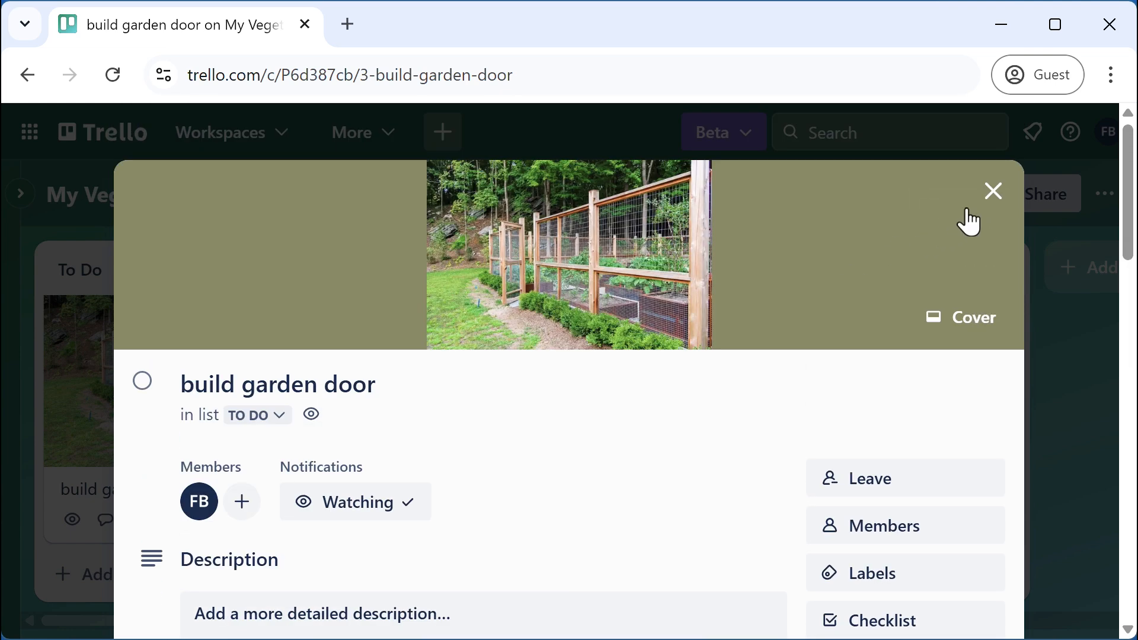
{"action": "left_click", "coordinate": [990, 191]}
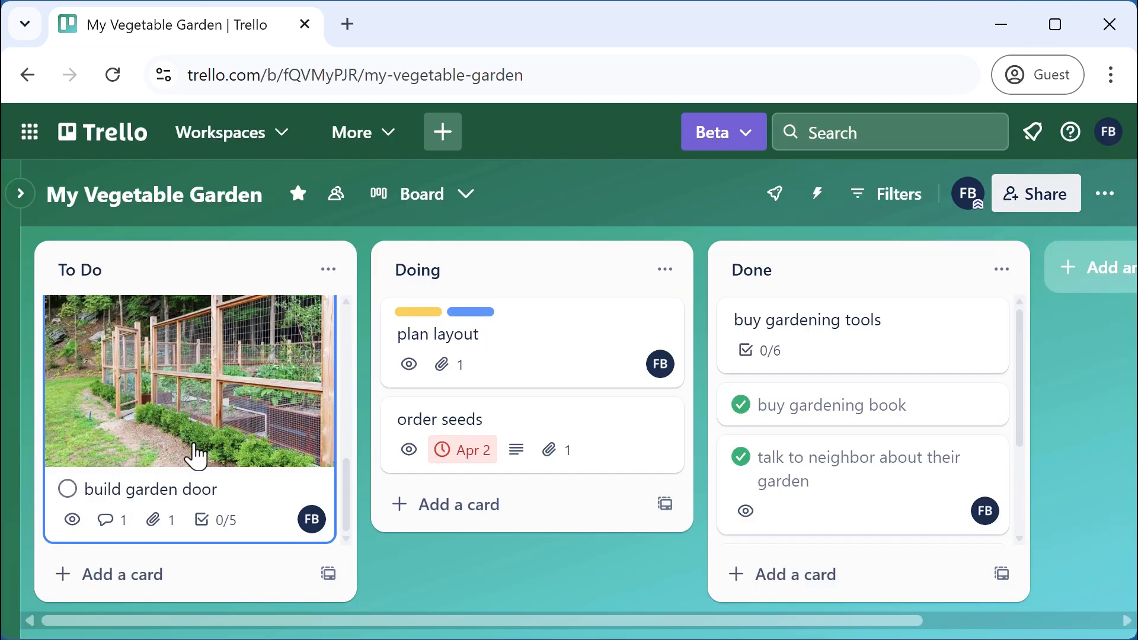
{"action": "scroll", "coordinate": [290, 481], "scroll_direction": "up", "scroll_amount": 4}
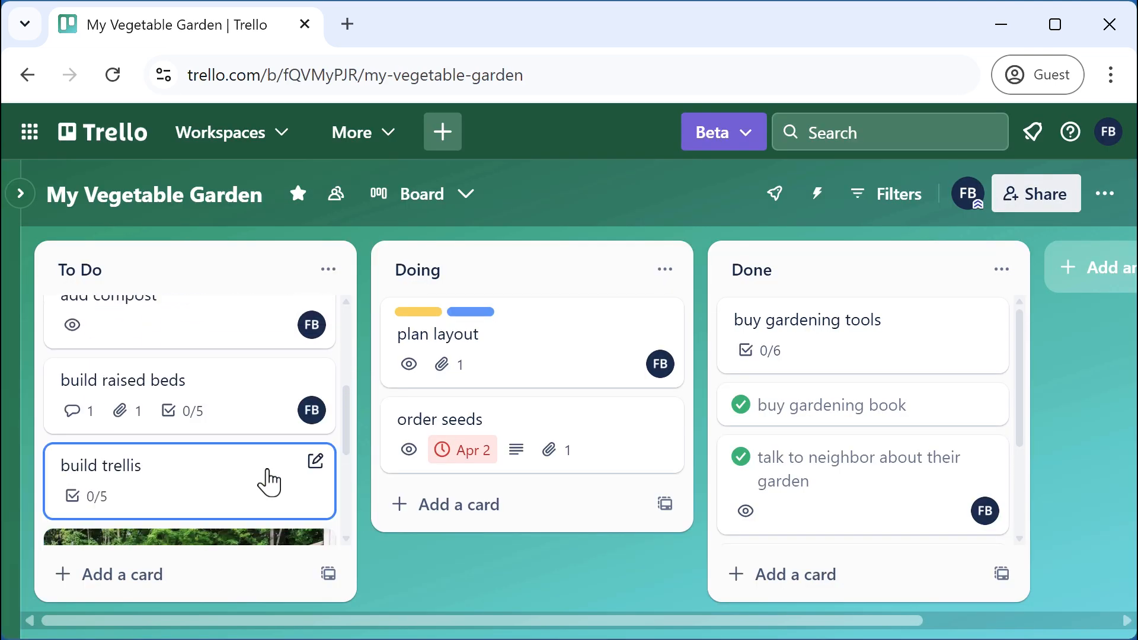
{"action": "left_click", "coordinate": [168, 476]}
{"action": "left_click", "coordinate": [356, 422]}
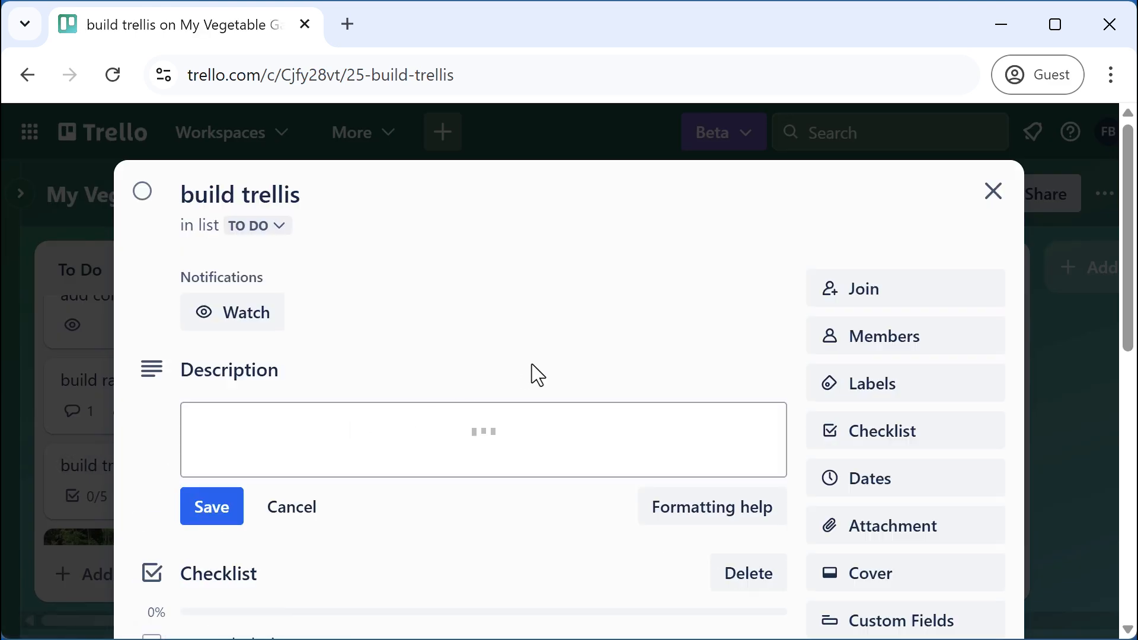
{"action": "scroll", "coordinate": [338, 348], "scroll_direction": "up", "scroll_amount": 3}
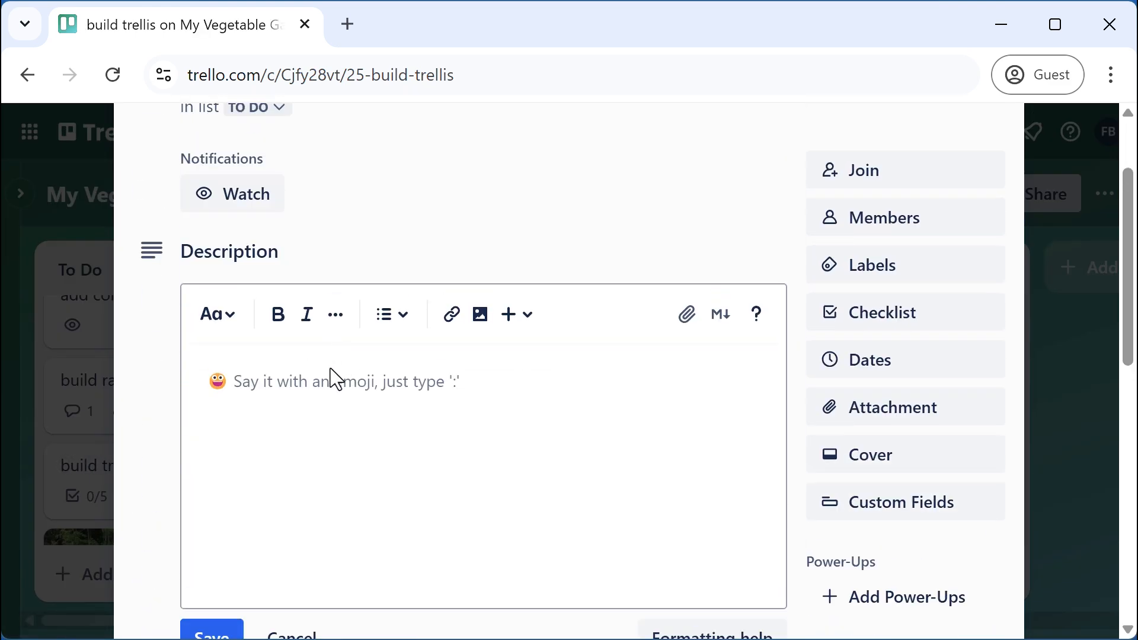
{"action": "scroll", "coordinate": [330, 376], "scroll_direction": "down", "scroll_amount": 4}
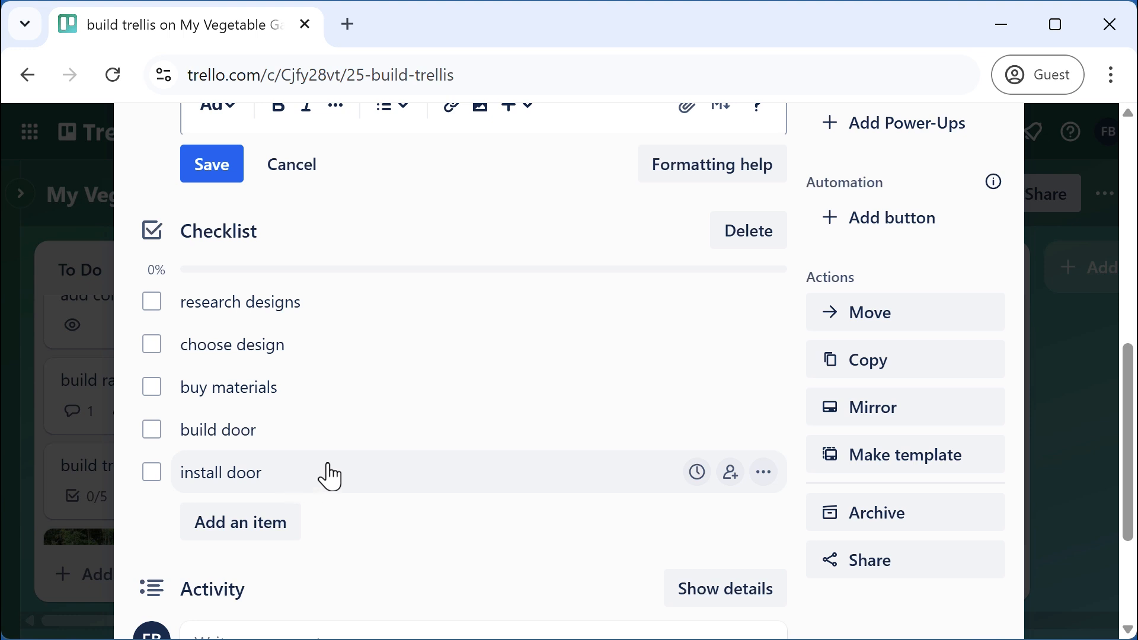
{"action": "scroll", "coordinate": [328, 475], "scroll_direction": "up", "scroll_amount": 5}
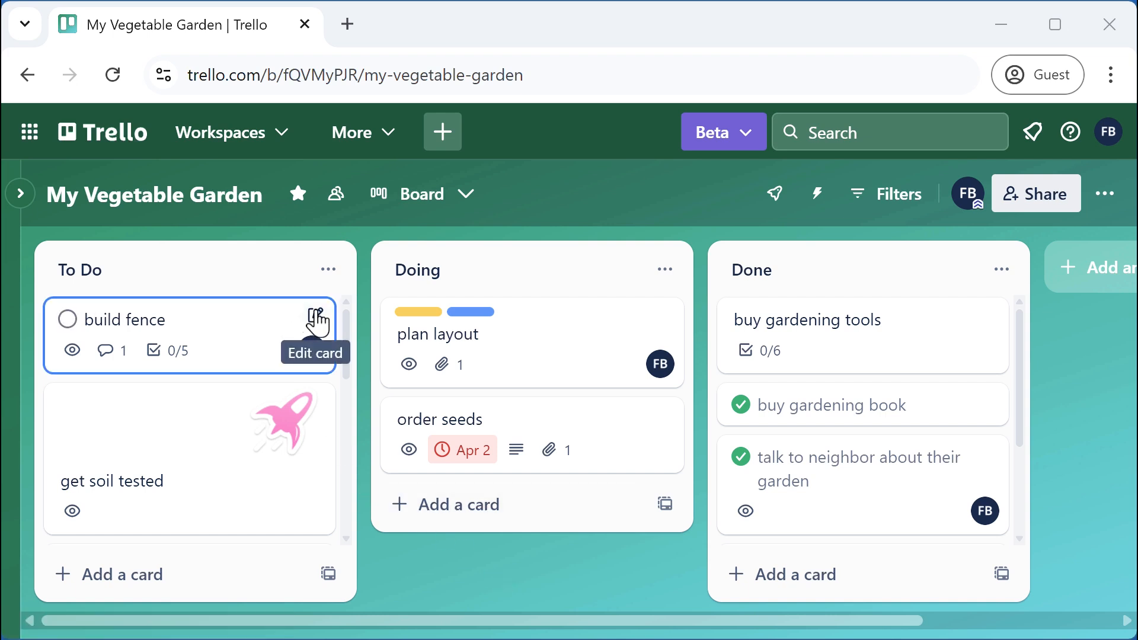
{"action": "left_click", "coordinate": [314, 317]}
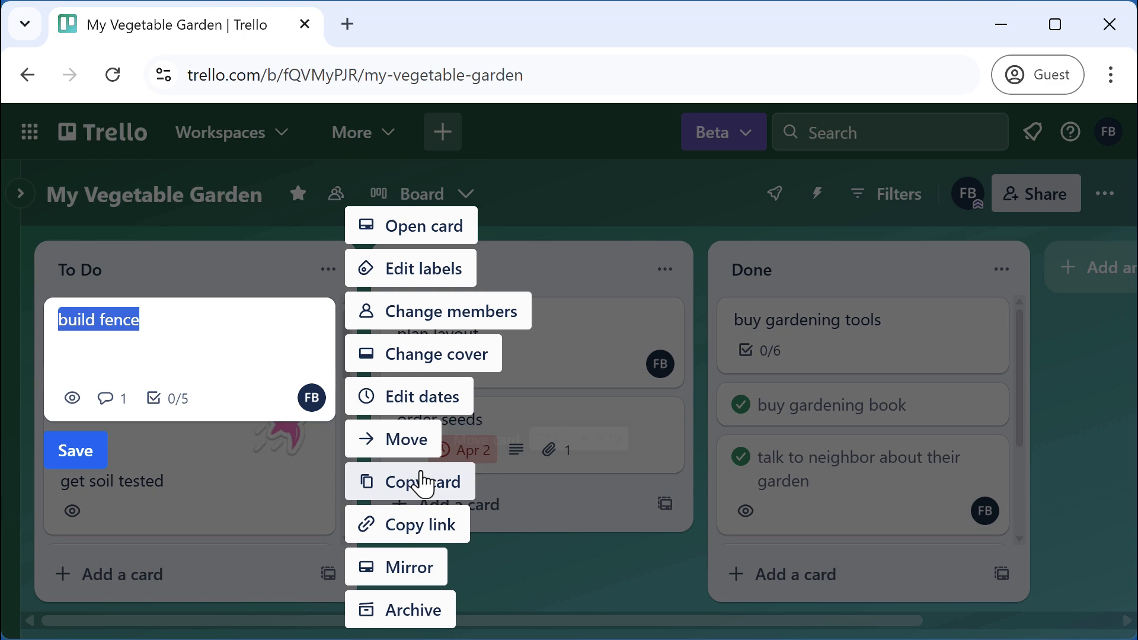
{"action": "left_click", "coordinate": [543, 571]}
{"action": "left_click", "coordinate": [215, 332]}
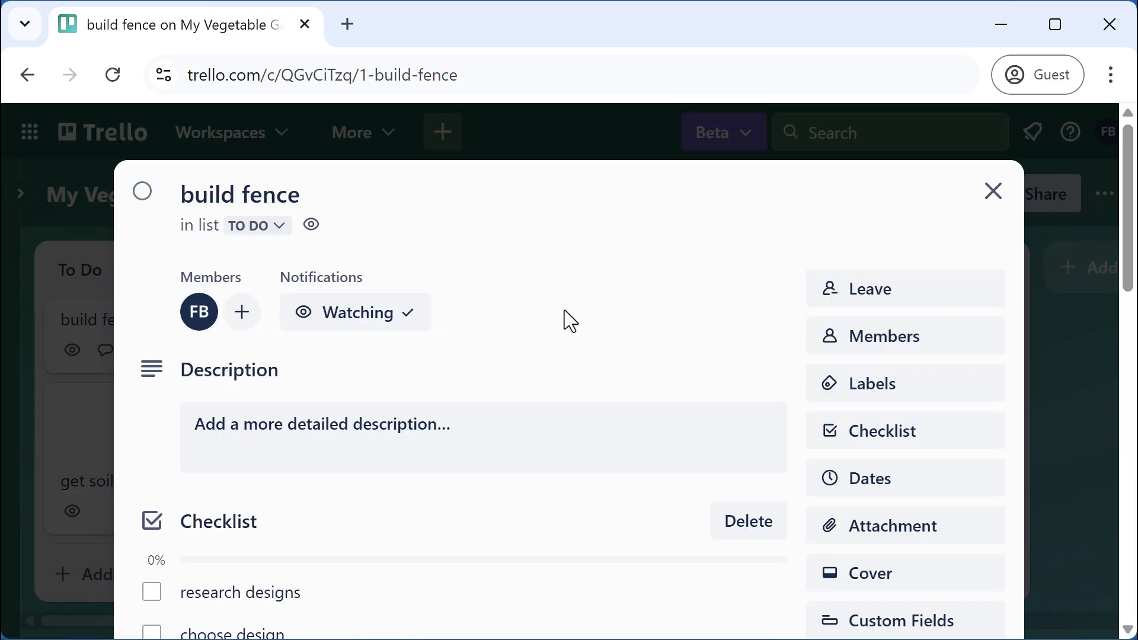
{"action": "scroll", "coordinate": [566, 314], "scroll_direction": "down", "scroll_amount": 5}
{"action": "scroll", "coordinate": [720, 341], "scroll_direction": "down", "scroll_amount": 5}
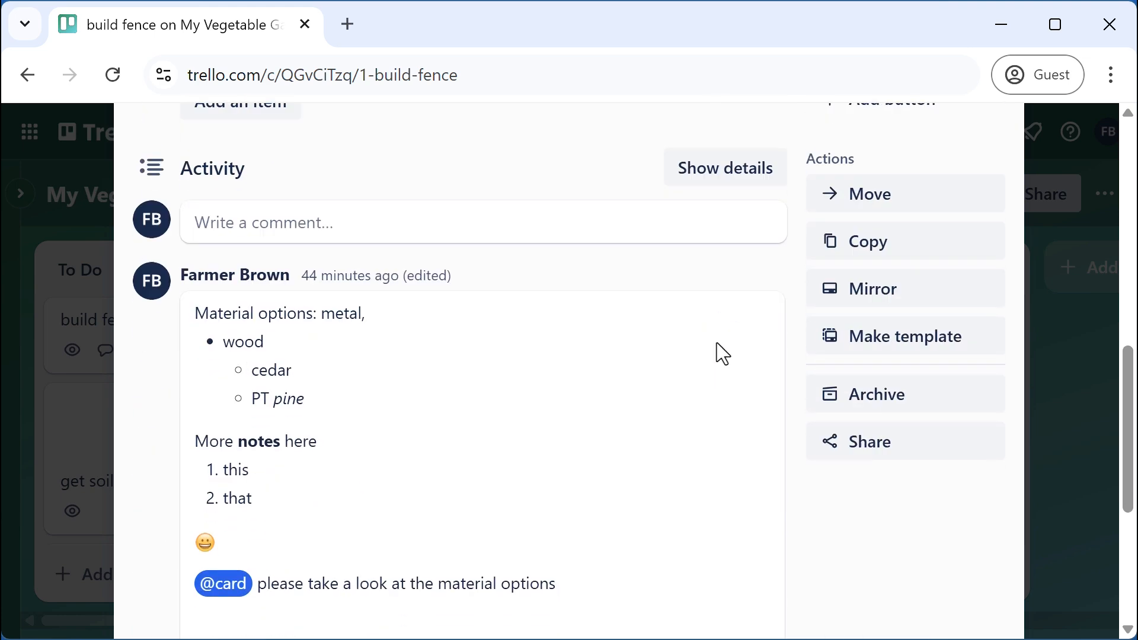
{"action": "scroll", "coordinate": [729, 385], "scroll_direction": "up", "scroll_amount": 10}
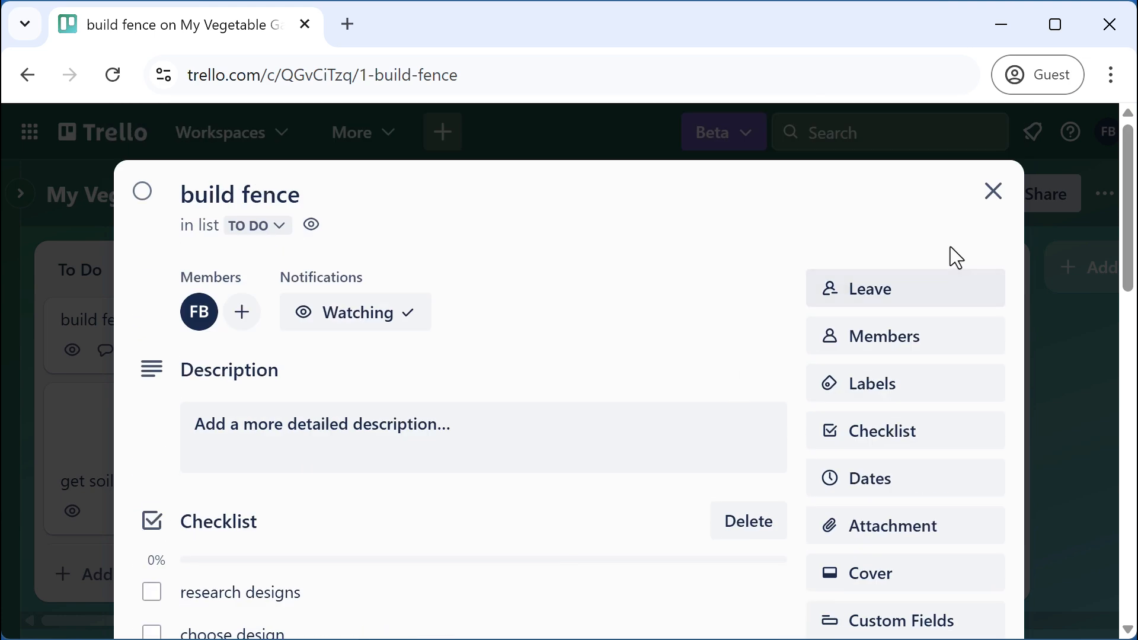
{"action": "left_click", "coordinate": [987, 197]}
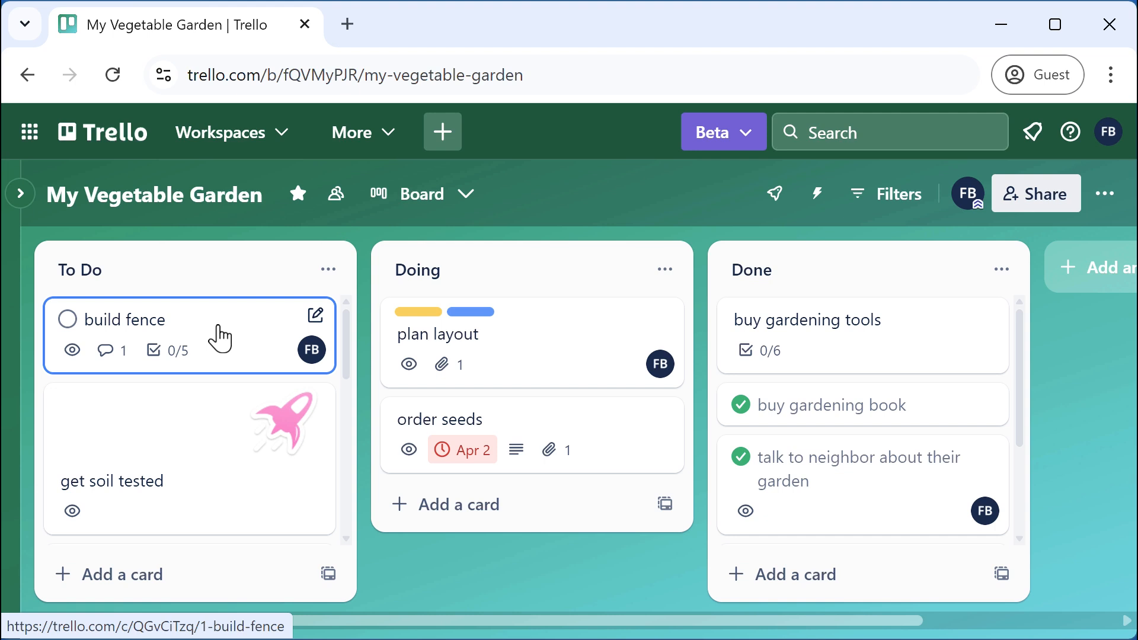
Copy the build fence card with Ctrl+C and paste the duplicate into To Do
{"action": "key", "text": "ctrl+c"}
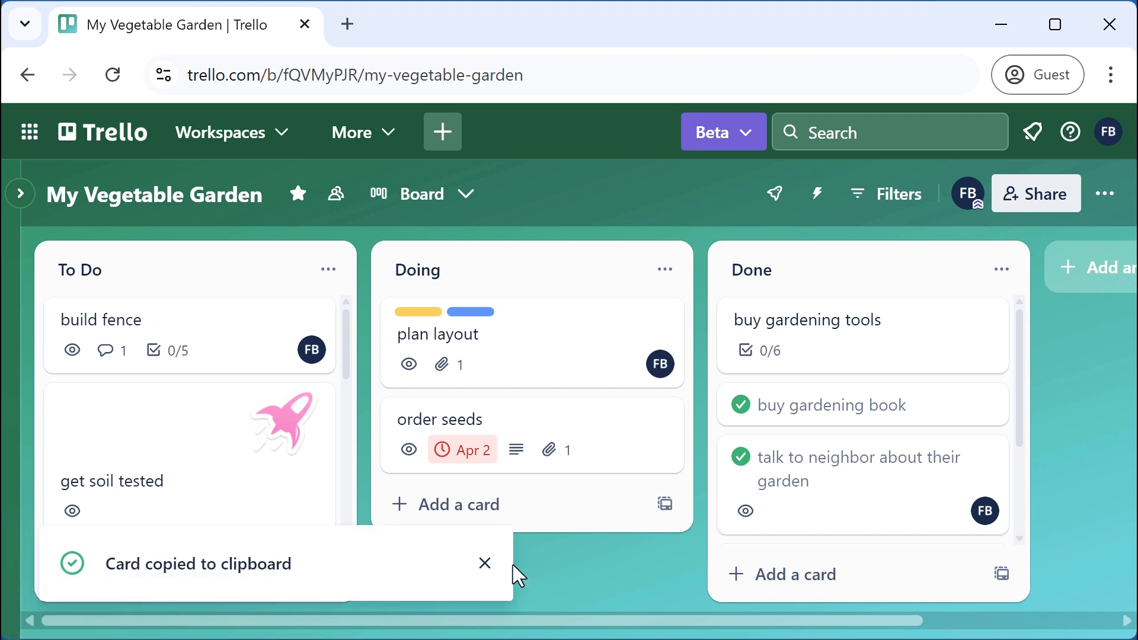
{"action": "left_click", "coordinate": [485, 563]}
{"action": "scroll", "coordinate": [224, 432], "scroll_direction": "down", "scroll_amount": 5}
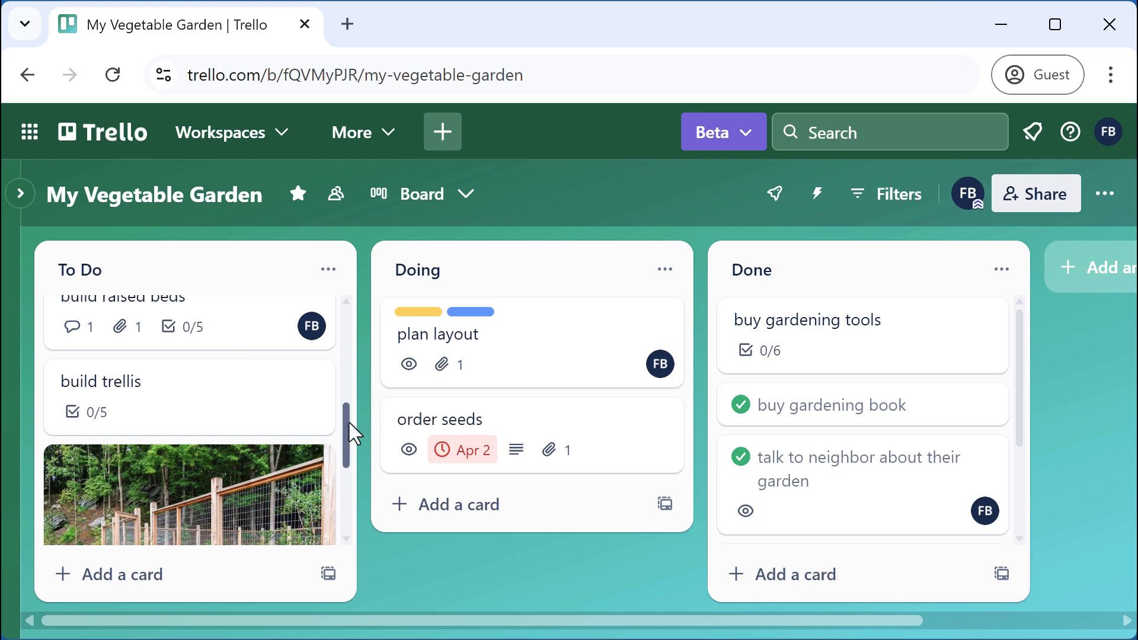
{"action": "left_click_drag", "start_coordinate": [350, 431], "coordinate": [355, 554]}
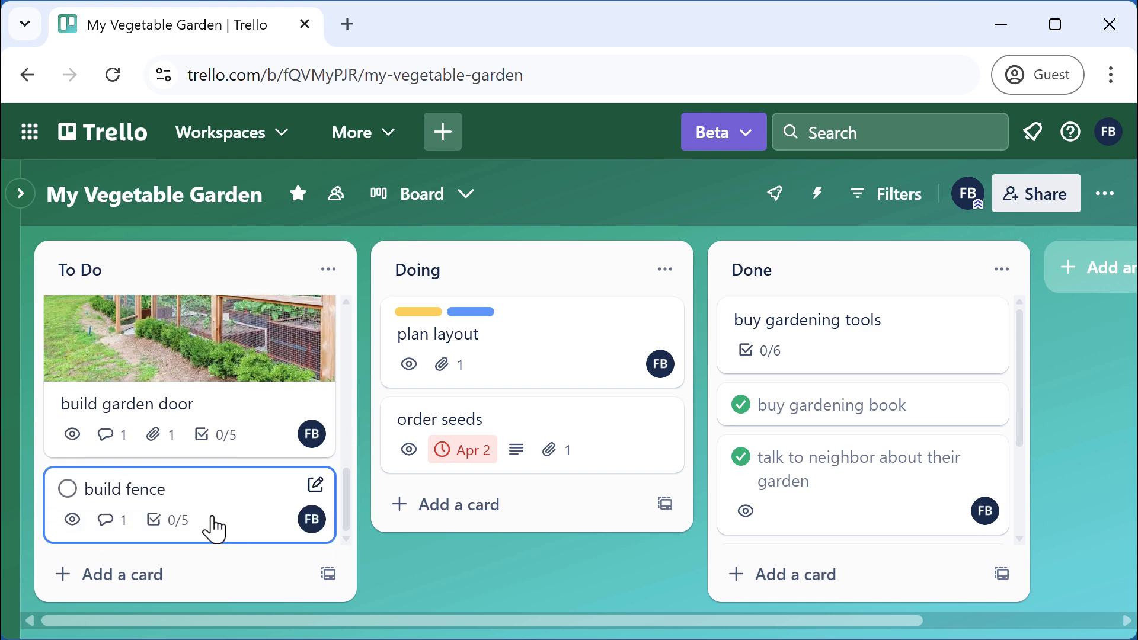
Open the pasted copy and edit its title to 'build compost bin'
{"action": "left_click", "coordinate": [240, 497]}
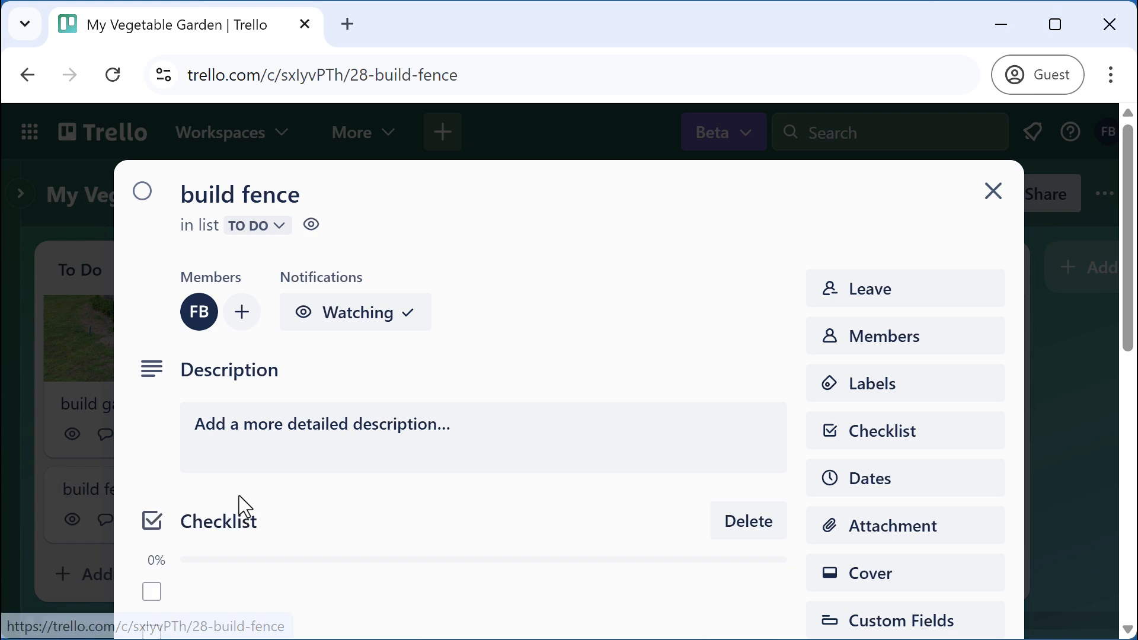
{"action": "left_click", "coordinate": [254, 194]}
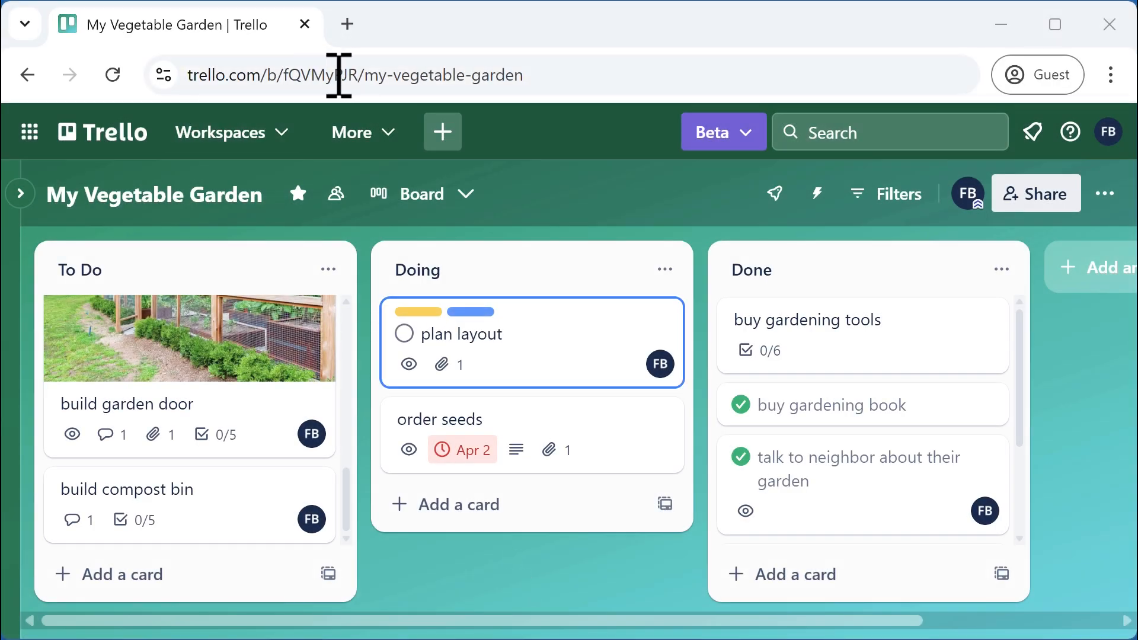
{"action": "left_click", "coordinate": [339, 76]}
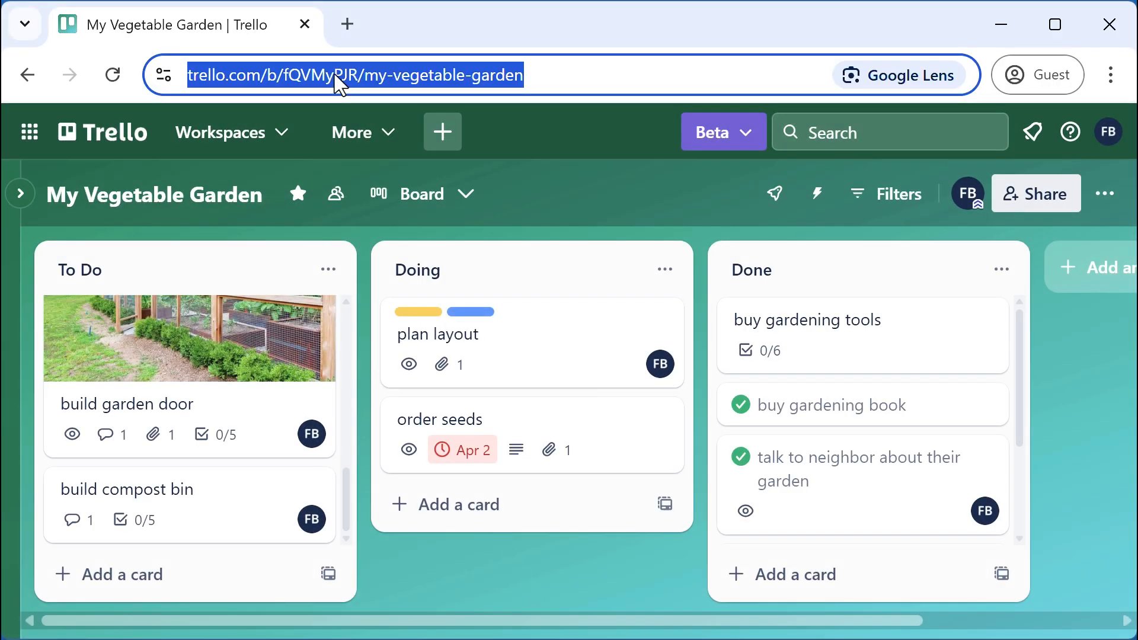
{"action": "left_click", "coordinate": [559, 599]}
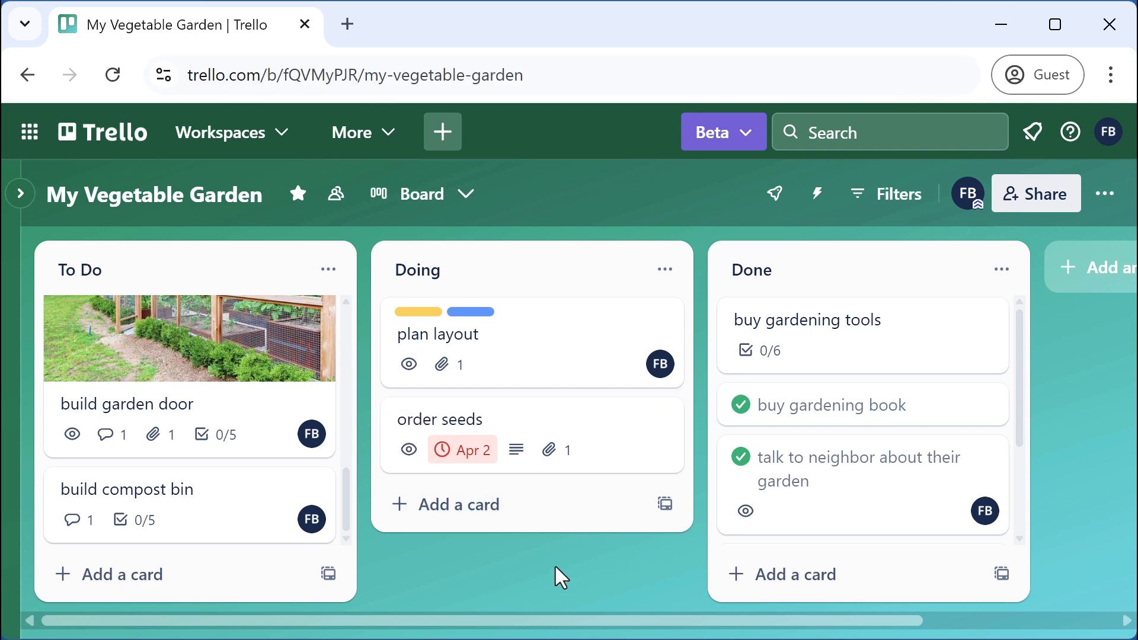
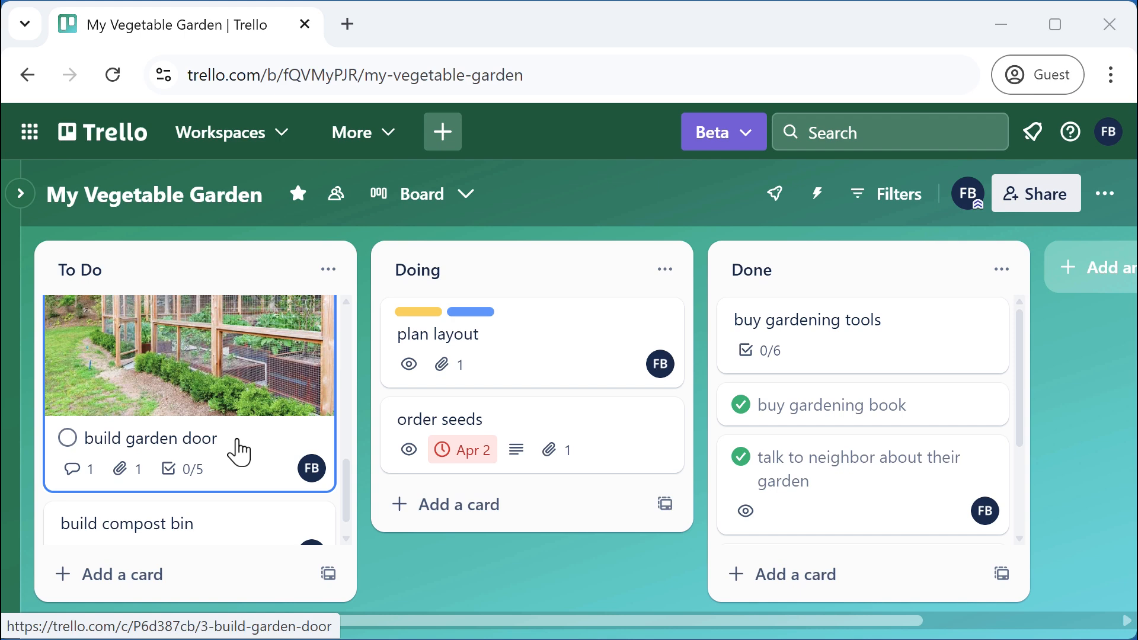
Copy the build fence card's web address from the address bar and close the card
{"action": "left_click_drag", "start_coordinate": [348, 470], "coordinate": [350, 279]}
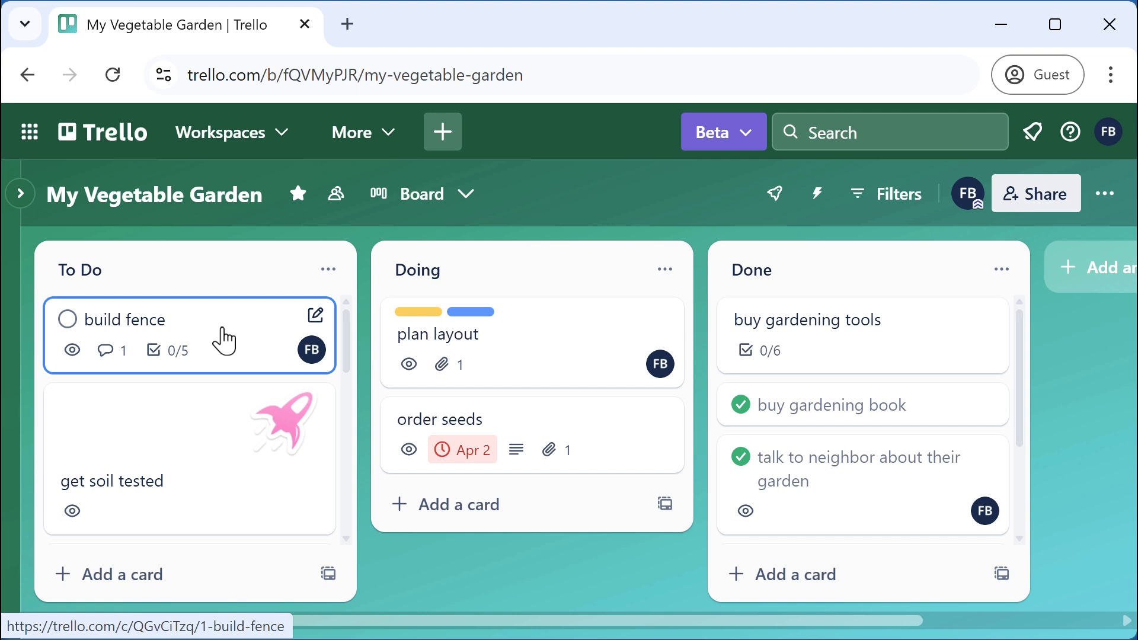
{"action": "left_click", "coordinate": [224, 340]}
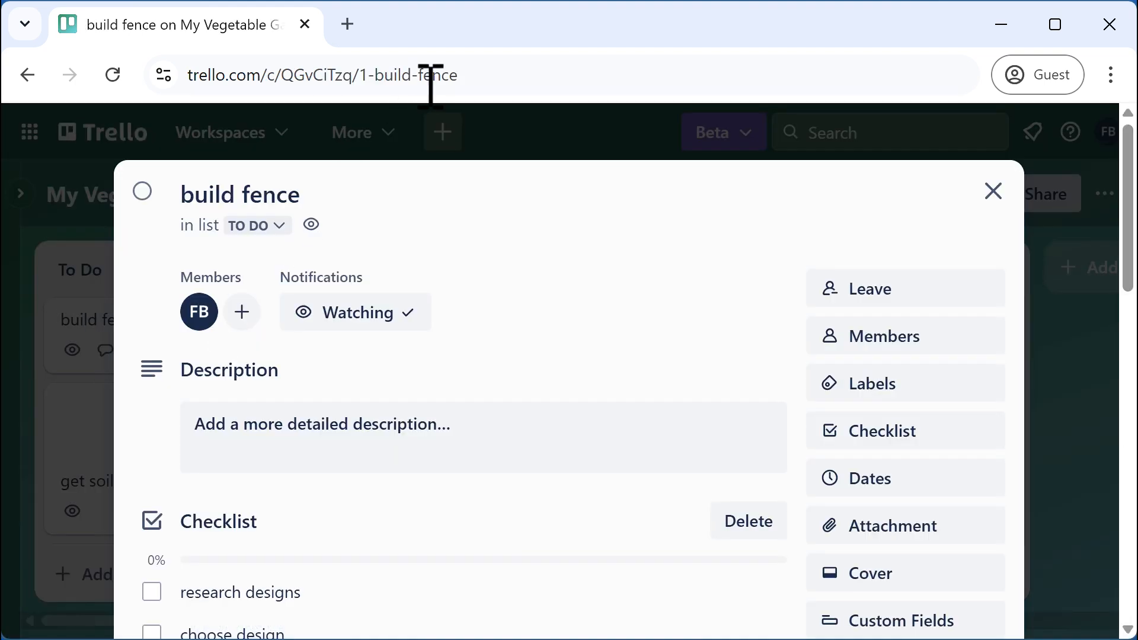
{"action": "left_click_drag", "start_coordinate": [483, 76], "coordinate": [139, 73]}
{"action": "key", "text": "ctrl+c"}
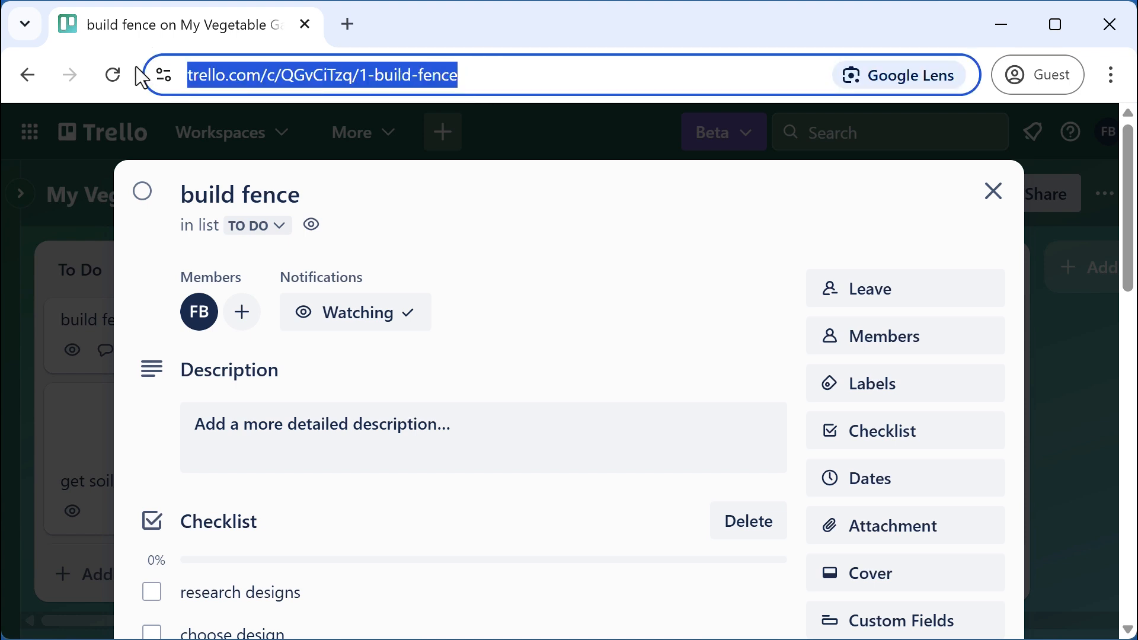
{"action": "left_click", "coordinate": [991, 195]}
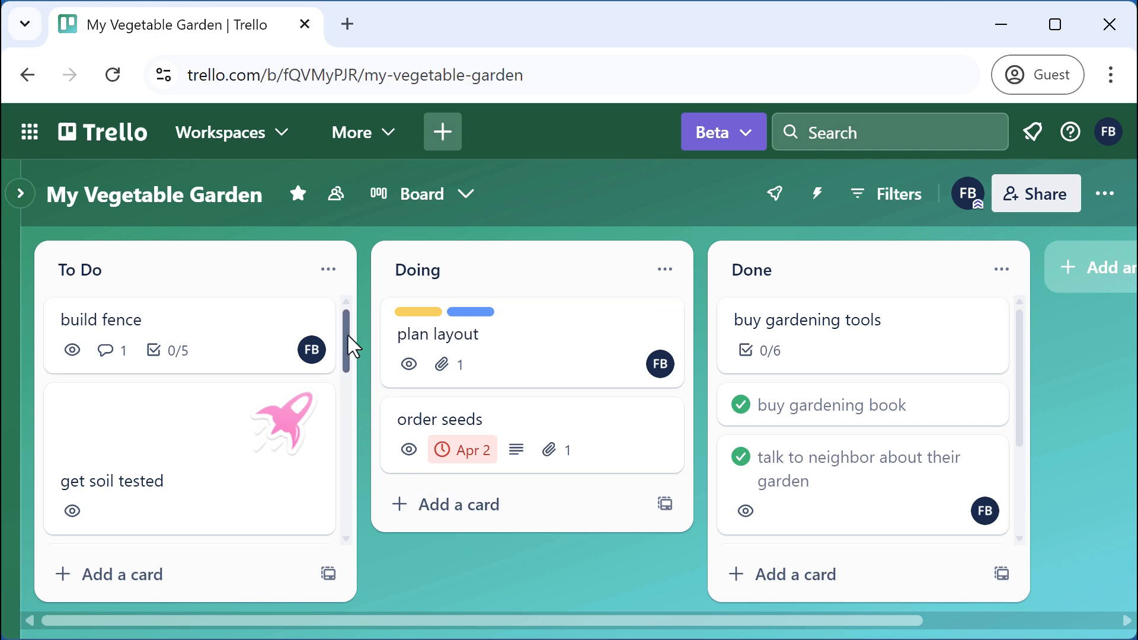
{"action": "left_click_drag", "start_coordinate": [349, 339], "coordinate": [338, 516]}
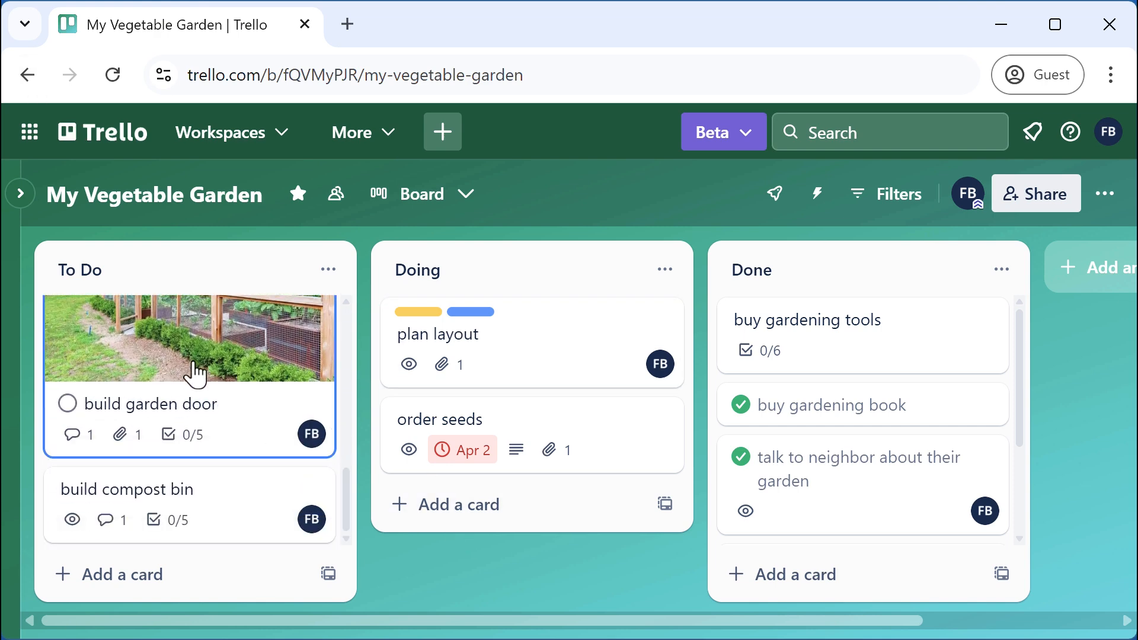
Post the comment 'this is the card for build fence' with the pasted build fence link on build garden door
{"action": "left_click", "coordinate": [193, 364]}
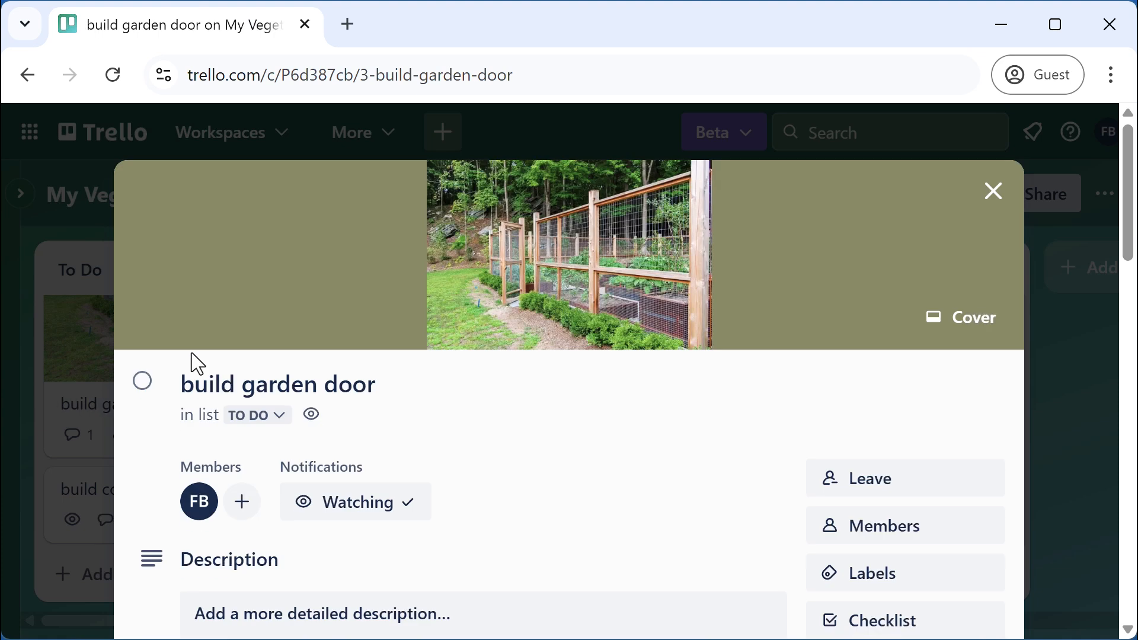
{"action": "scroll", "coordinate": [580, 489], "scroll_direction": "down", "scroll_amount": 10}
{"action": "scroll", "coordinate": [581, 502], "scroll_direction": "down", "scroll_amount": 2}
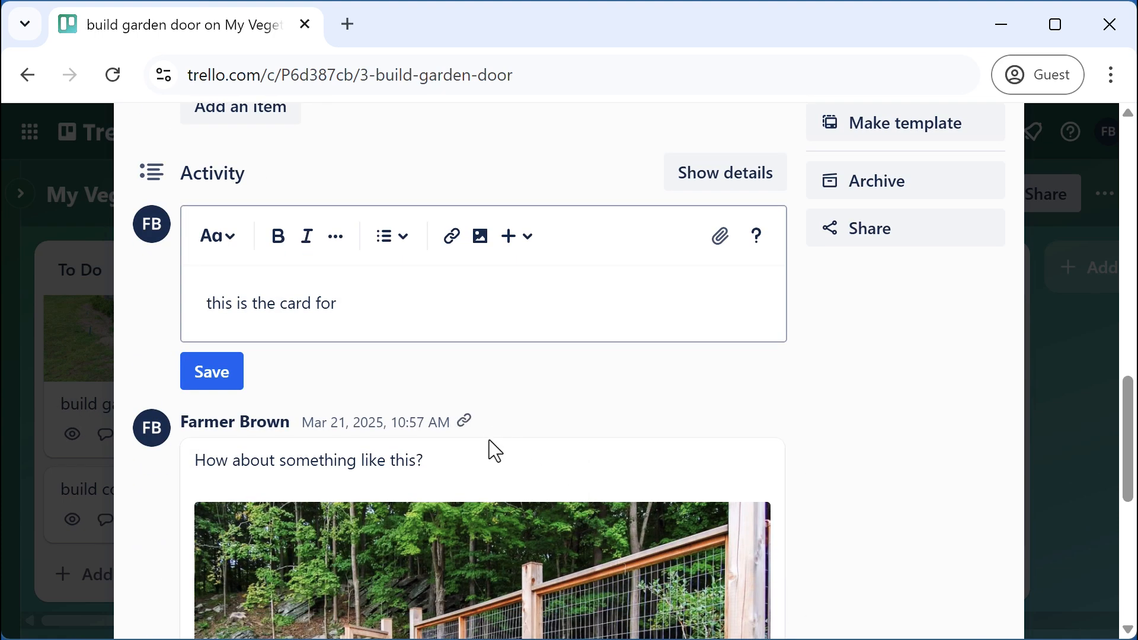
{"action": "scroll", "coordinate": [490, 450], "scroll_direction": "down", "scroll_amount": 6}
{"action": "scroll", "coordinate": [468, 465], "scroll_direction": "up", "scroll_amount": 6}
{"action": "left_click", "coordinate": [375, 303]}
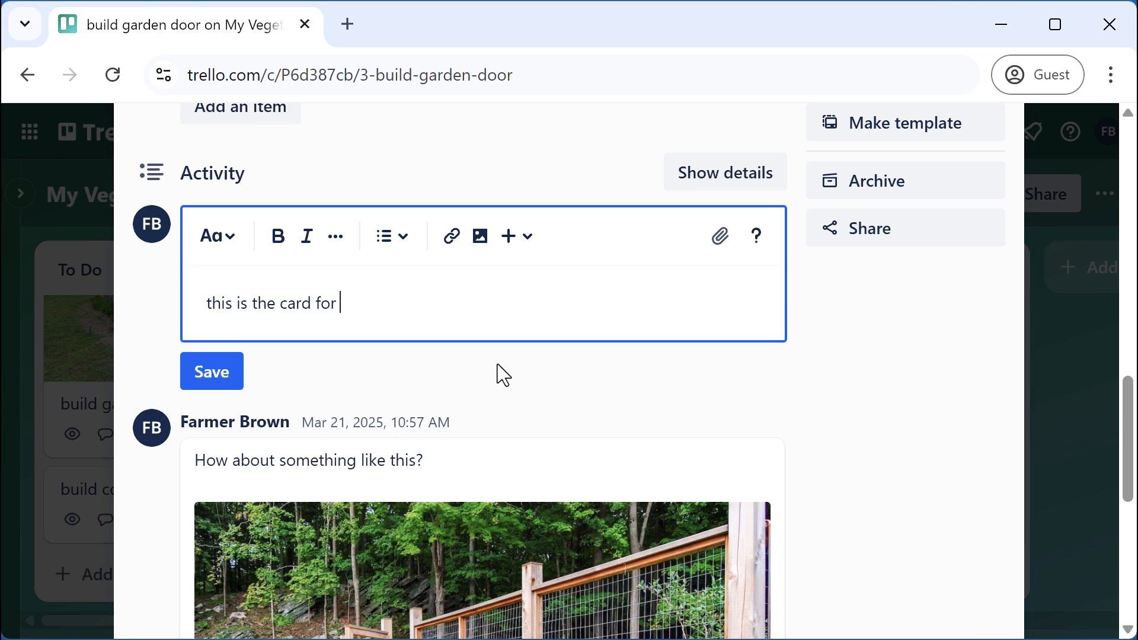
{"action": "type", "text": "build fence"}
{"action": "key", "text": "ctrl+v"}
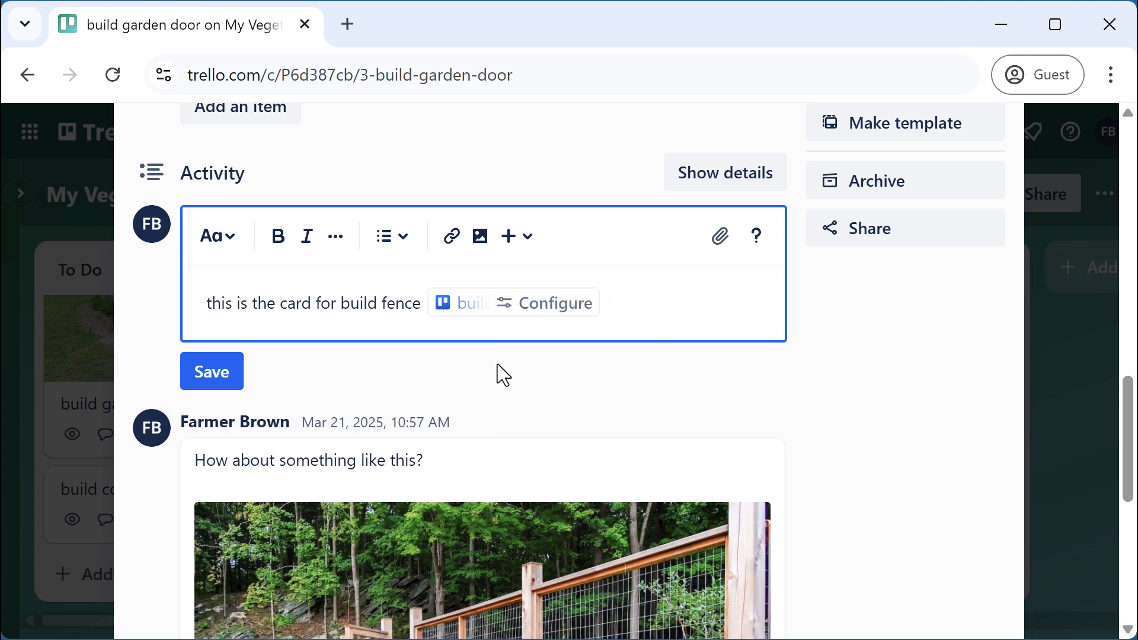
{"action": "left_click", "coordinate": [218, 382]}
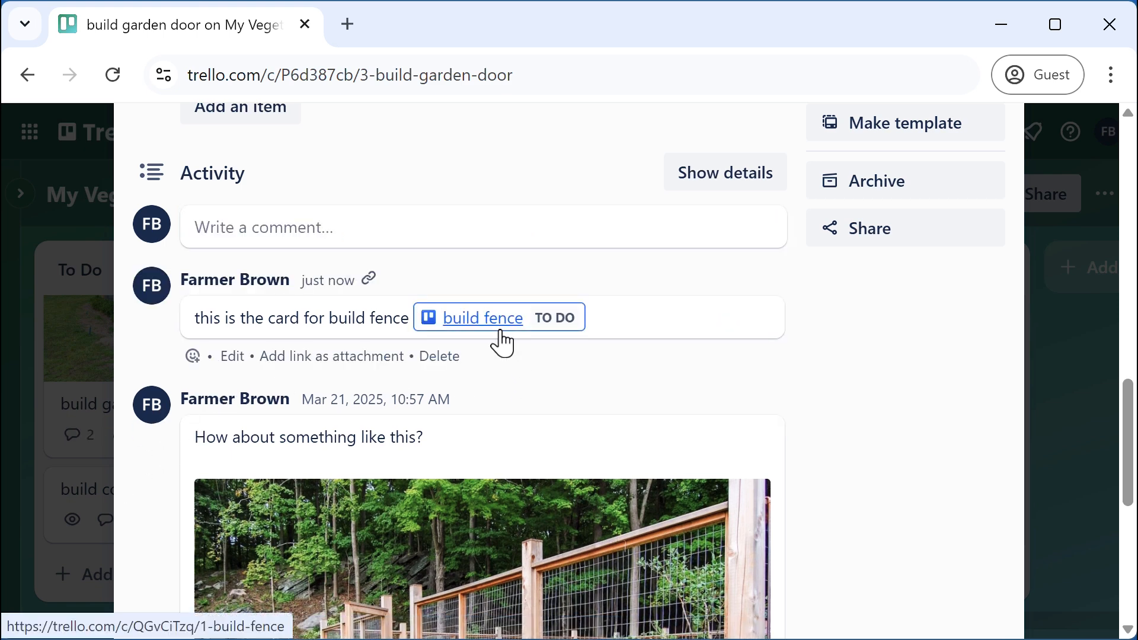
{"action": "mouse_move", "coordinate": [502, 341]}
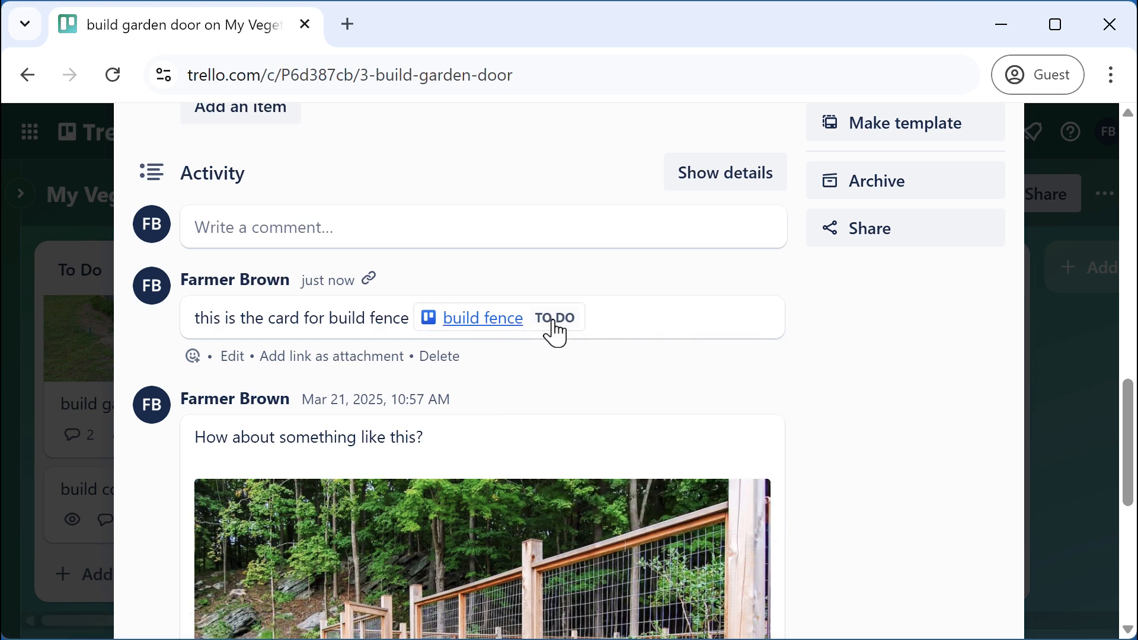
{"action": "mouse_move", "coordinate": [554, 331]}
Edit the comment so the build fence link shows as a compact inline card link, then save
{"action": "left_click", "coordinate": [239, 357]}
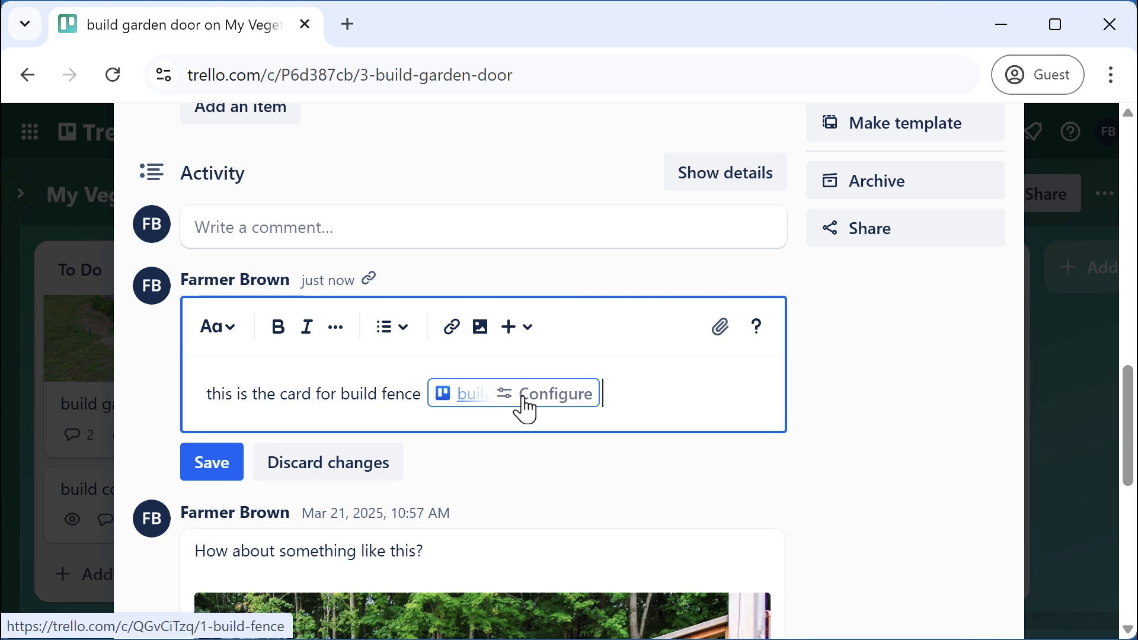
{"action": "left_click", "coordinate": [524, 409]}
{"action": "left_click", "coordinate": [372, 438]}
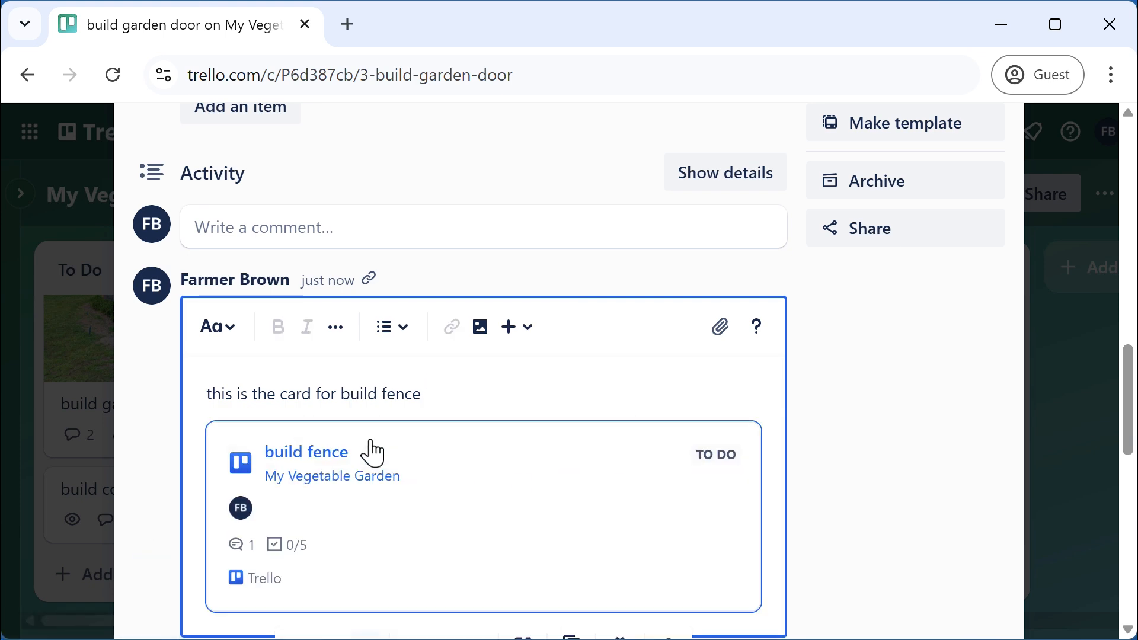
{"action": "scroll", "coordinate": [449, 486], "scroll_direction": "down", "scroll_amount": 4}
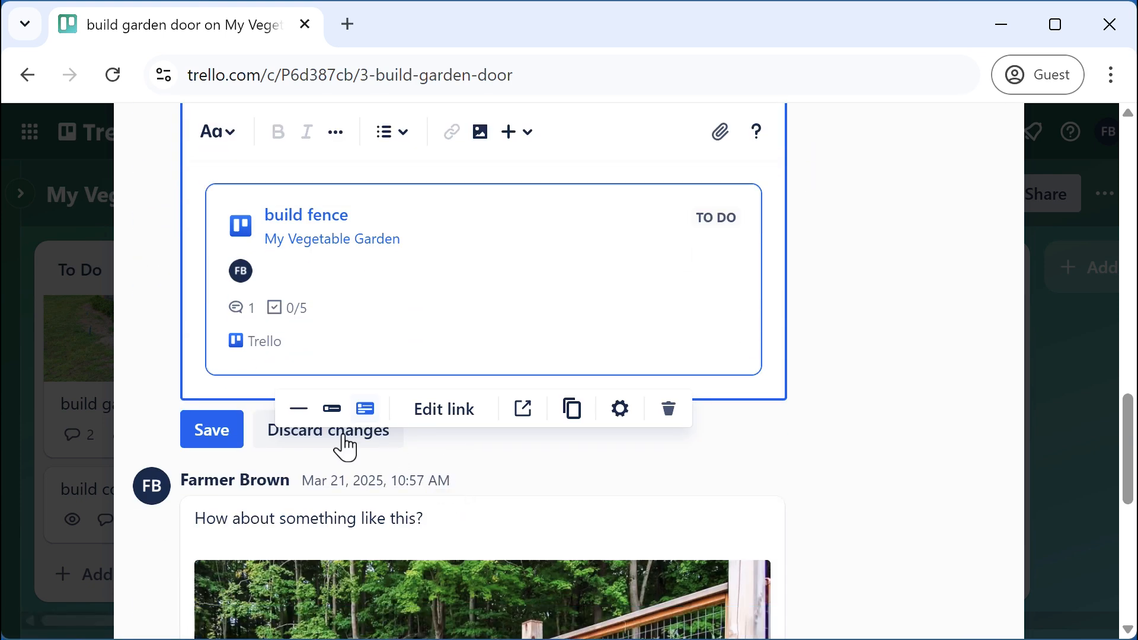
{"action": "left_click", "coordinate": [299, 415]}
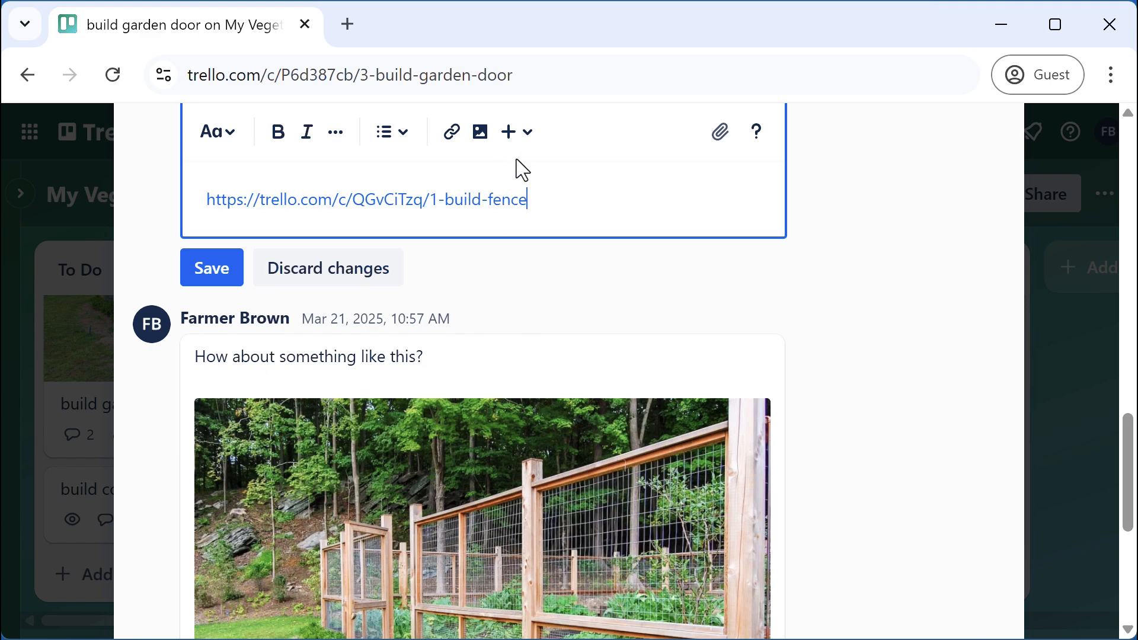
{"action": "left_click", "coordinate": [508, 203]}
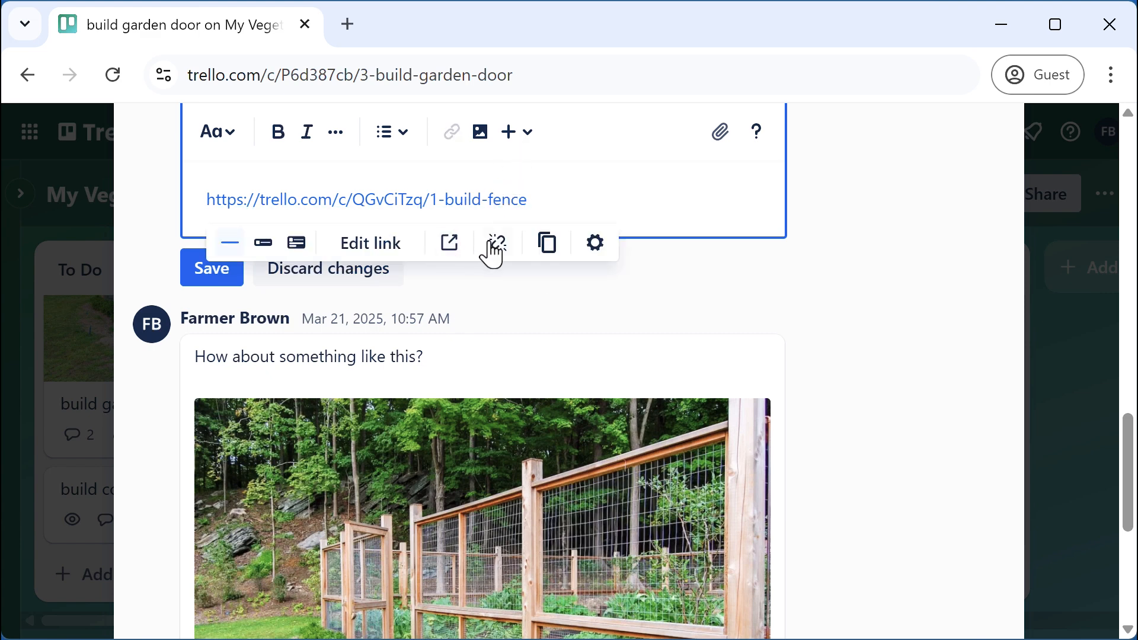
{"action": "left_click", "coordinate": [264, 244]}
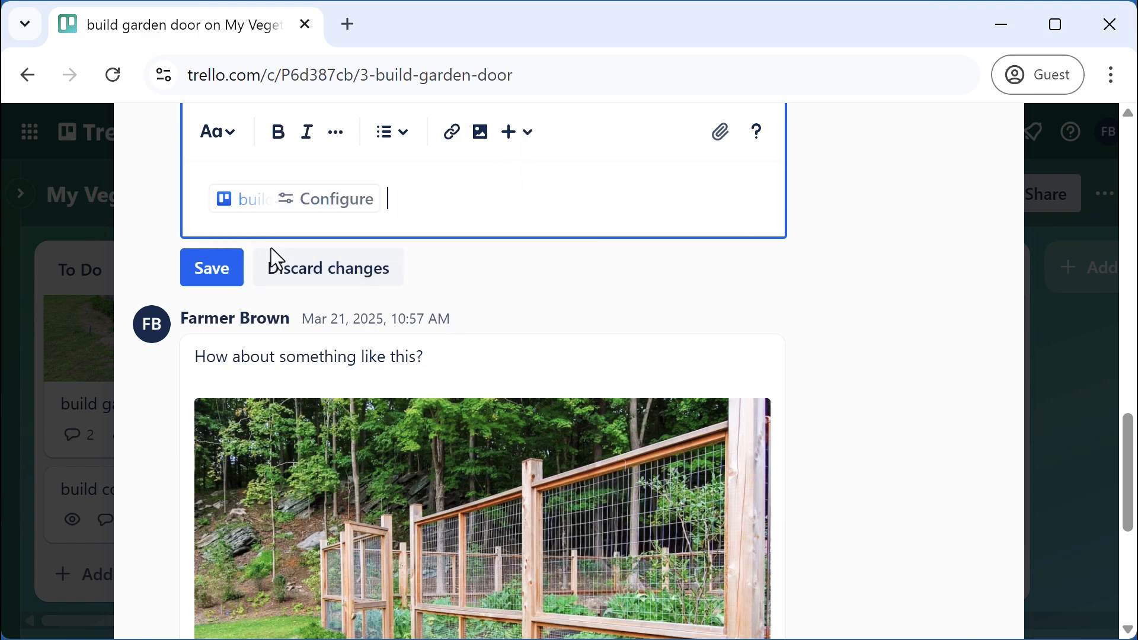
{"action": "left_click", "coordinate": [212, 272]}
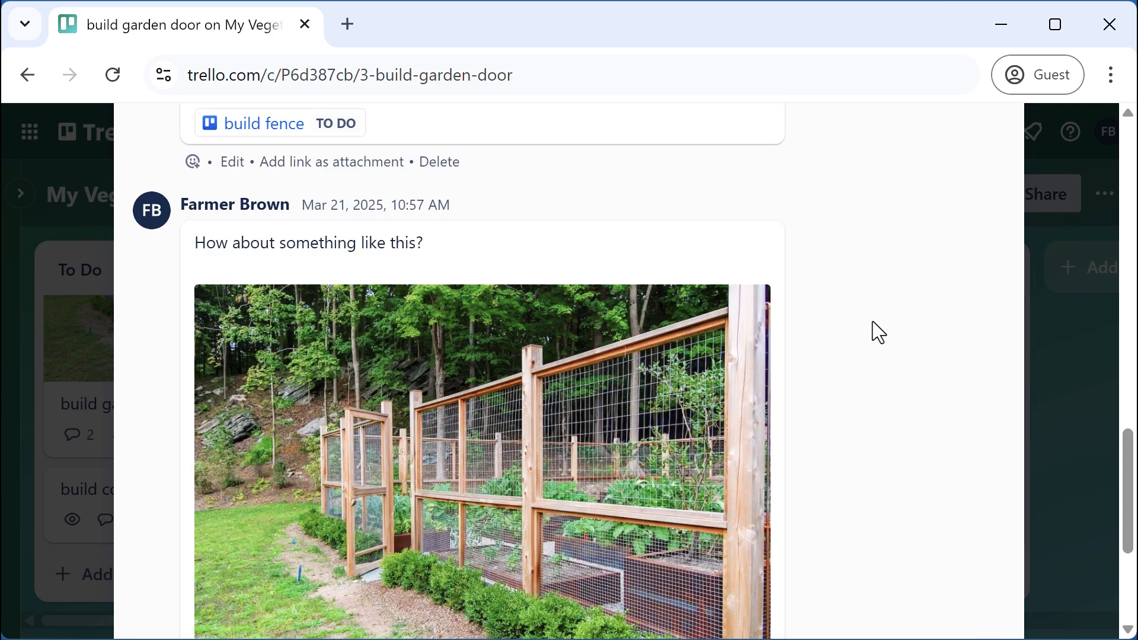
{"action": "scroll", "coordinate": [873, 321], "scroll_direction": "up", "scroll_amount": 4}
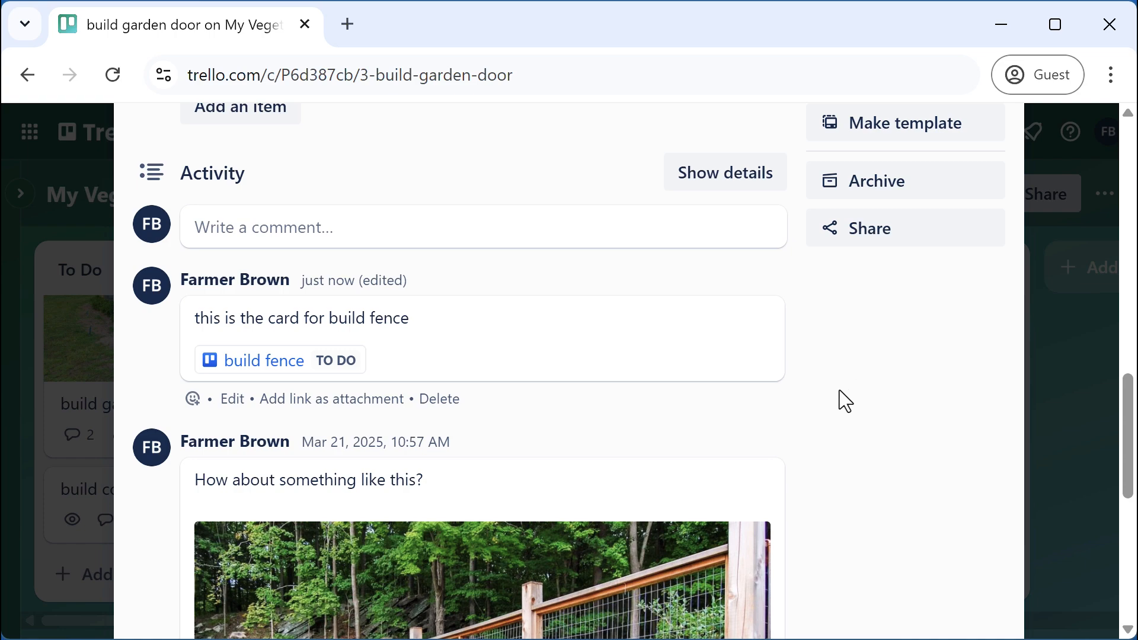
{"action": "scroll", "coordinate": [839, 390], "scroll_direction": "up", "scroll_amount": 15}
Attach the build fence card to build garden door by pasting its URL as a link
{"action": "scroll", "coordinate": [840, 391], "scroll_direction": "down", "scroll_amount": 4}
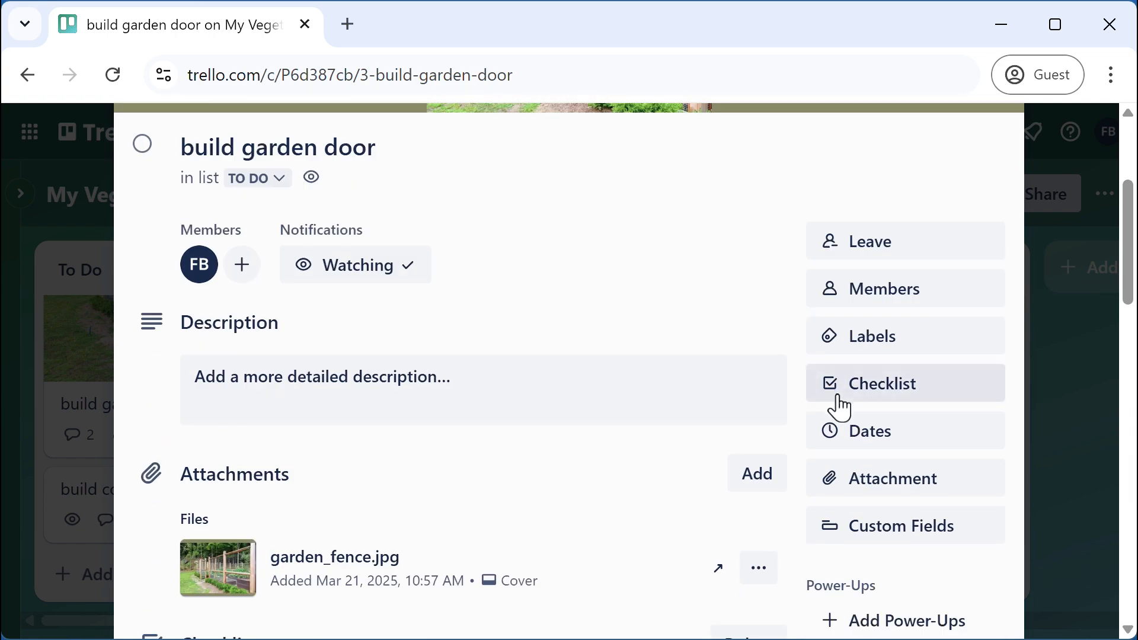
{"action": "left_click", "coordinate": [884, 492]}
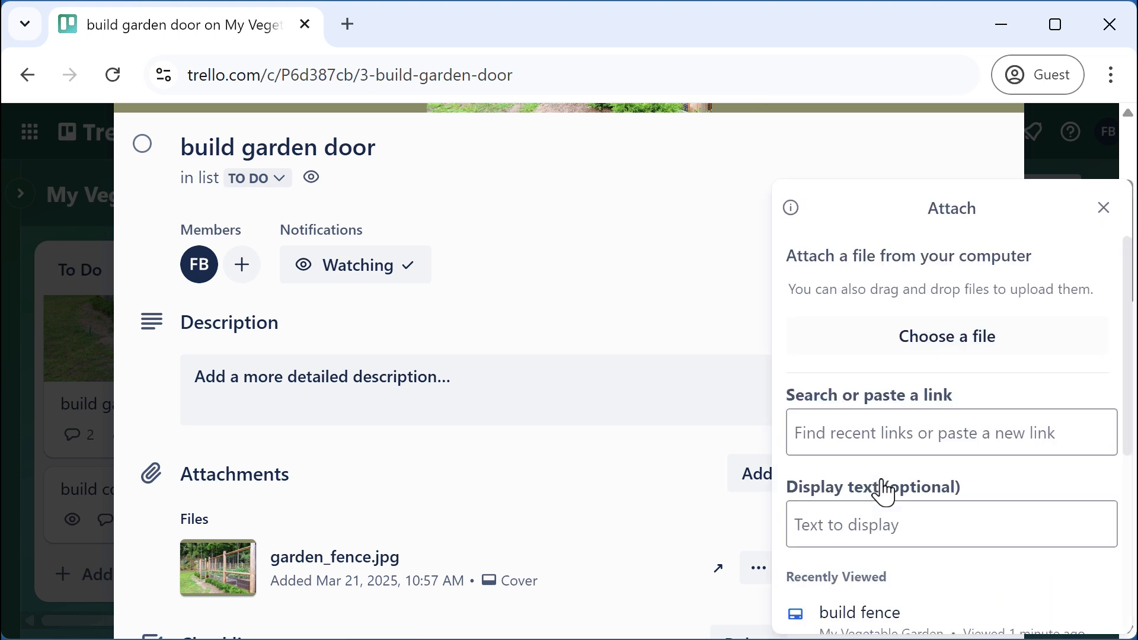
{"action": "left_click", "coordinate": [875, 444]}
{"action": "key", "text": "ctrl+v"}
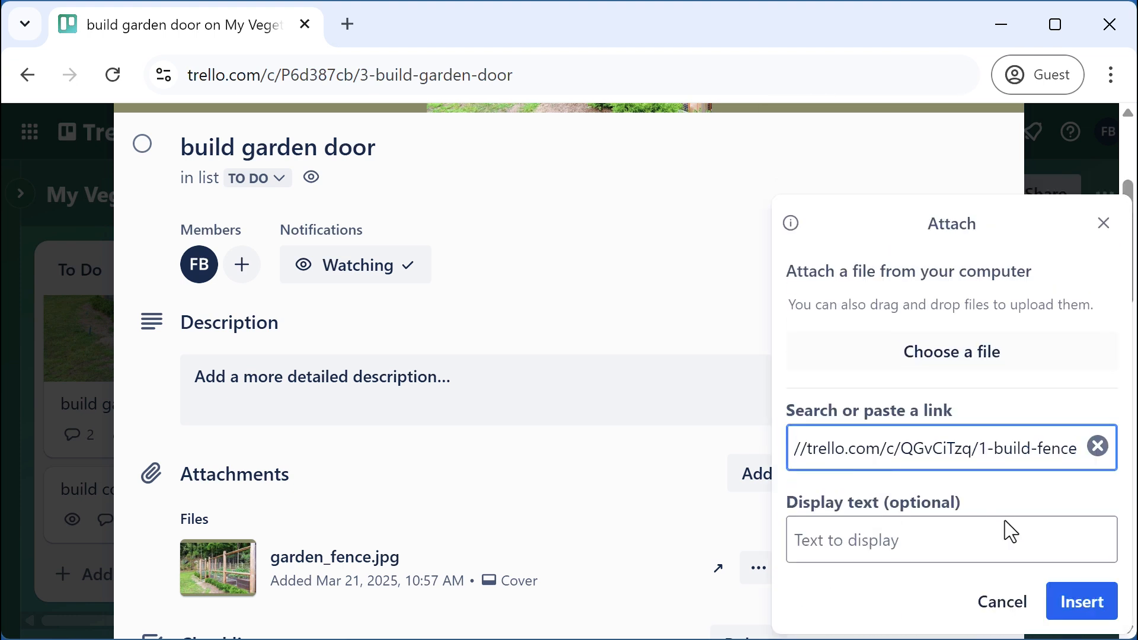
{"action": "left_click", "coordinate": [1079, 605]}
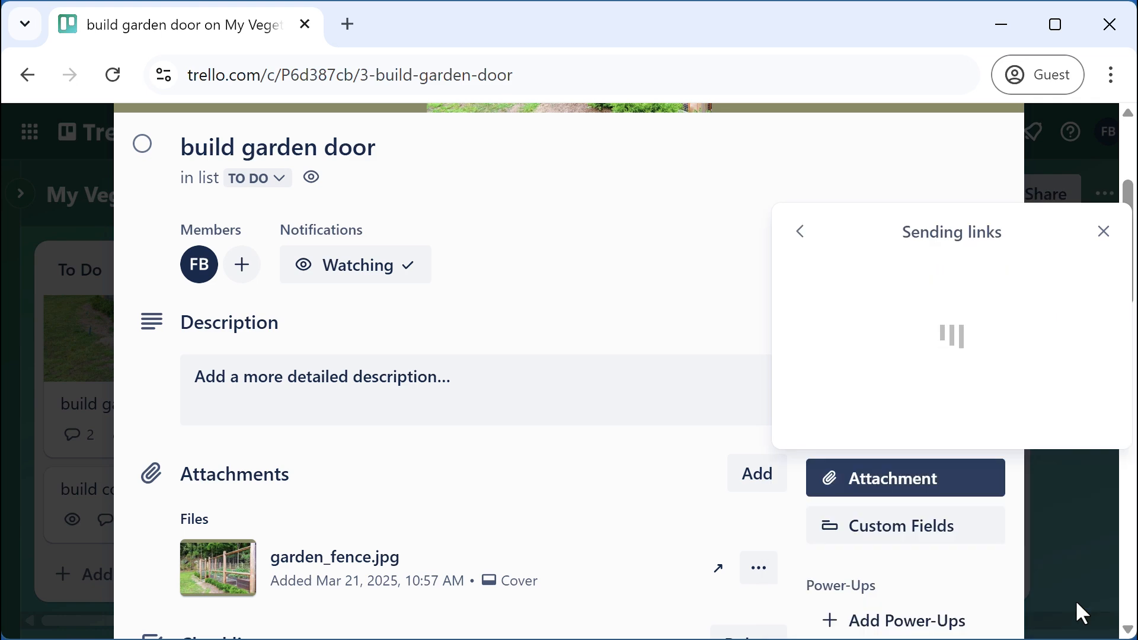
{"action": "scroll", "coordinate": [606, 478], "scroll_direction": "down", "scroll_amount": 4}
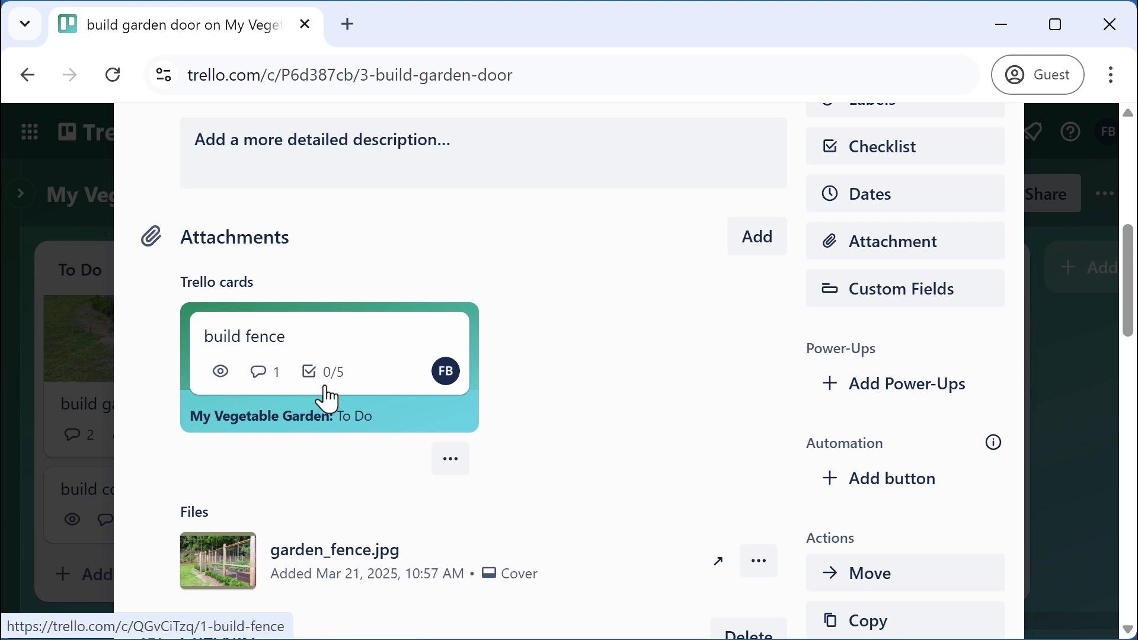
Open the attached build fence card to check it, then close it
{"action": "left_click", "coordinate": [327, 398]}
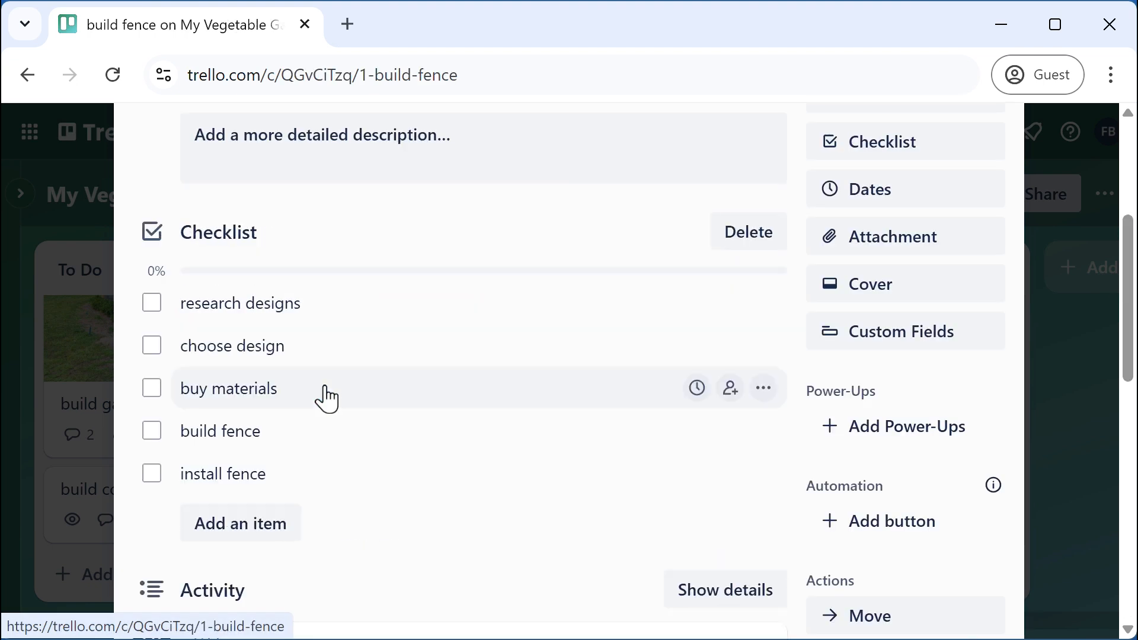
{"action": "scroll", "coordinate": [539, 452], "scroll_direction": "up", "scroll_amount": 3}
{"action": "scroll", "coordinate": [539, 452], "scroll_direction": "up", "scroll_amount": 2}
{"action": "scroll", "coordinate": [539, 450], "scroll_direction": "down", "scroll_amount": 12}
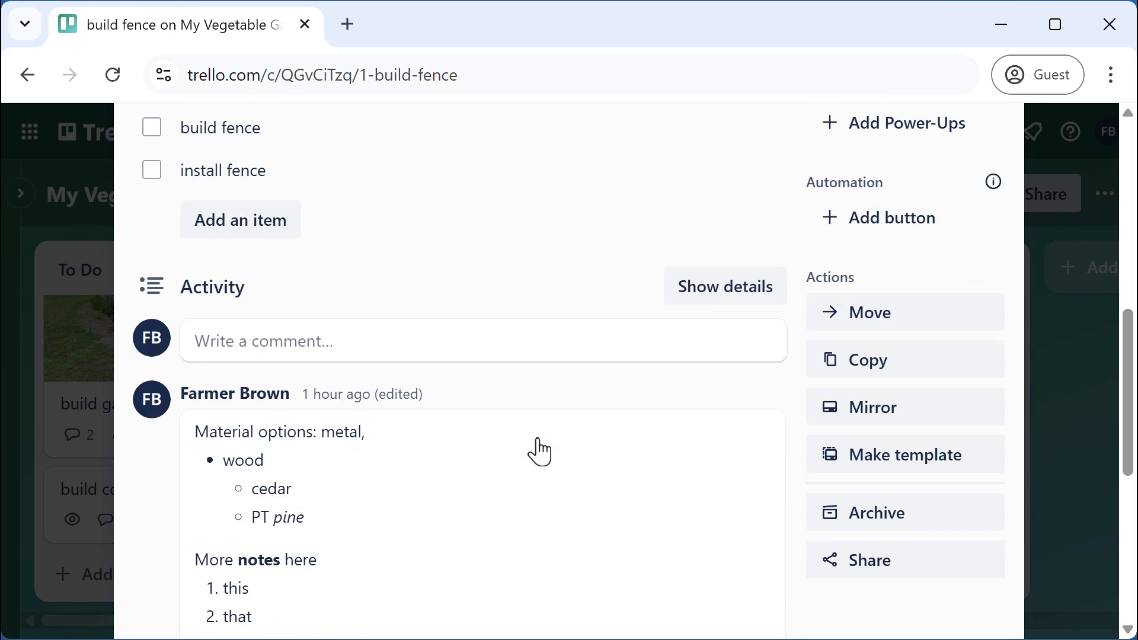
{"action": "scroll", "coordinate": [539, 439], "scroll_direction": "up", "scroll_amount": 10}
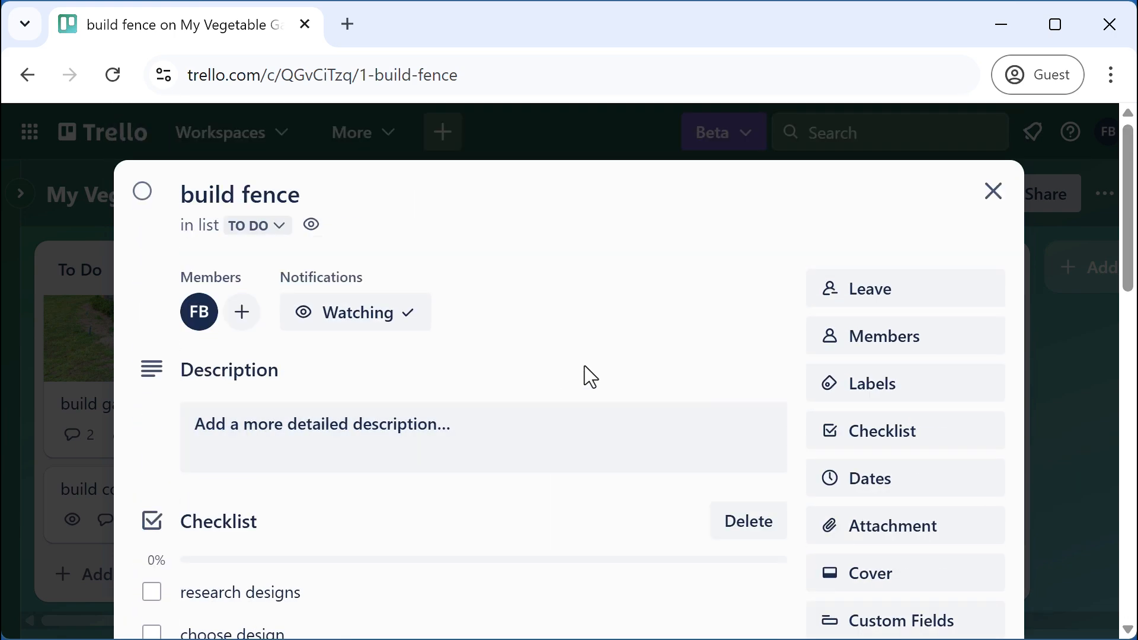
{"action": "left_click", "coordinate": [995, 195]}
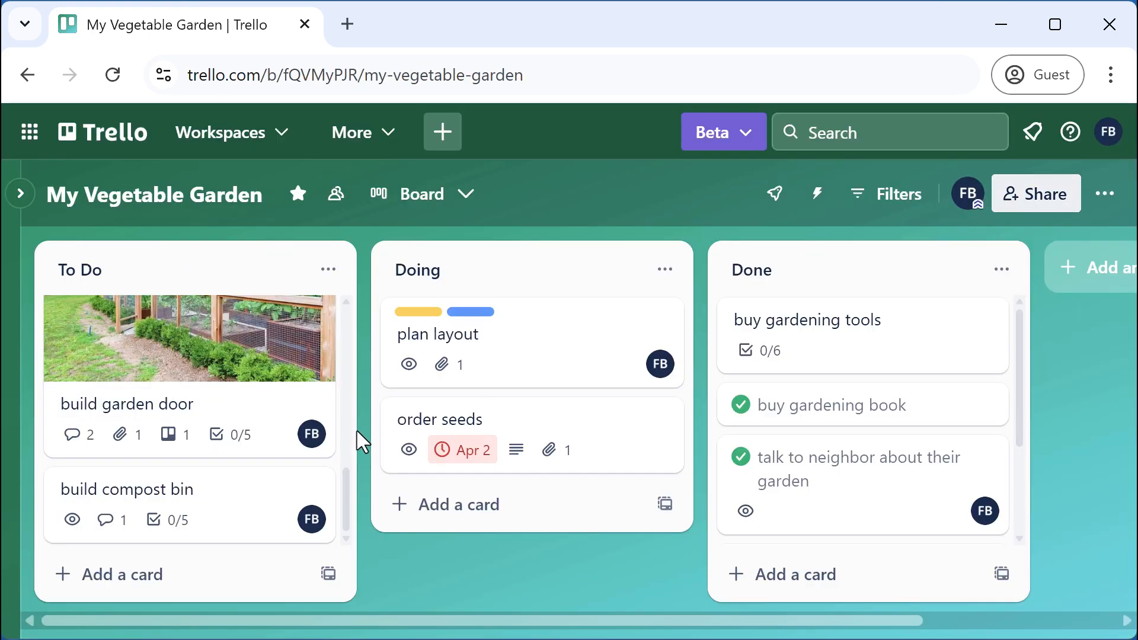
{"action": "scroll", "coordinate": [349, 507], "scroll_direction": "up", "scroll_amount": 2}
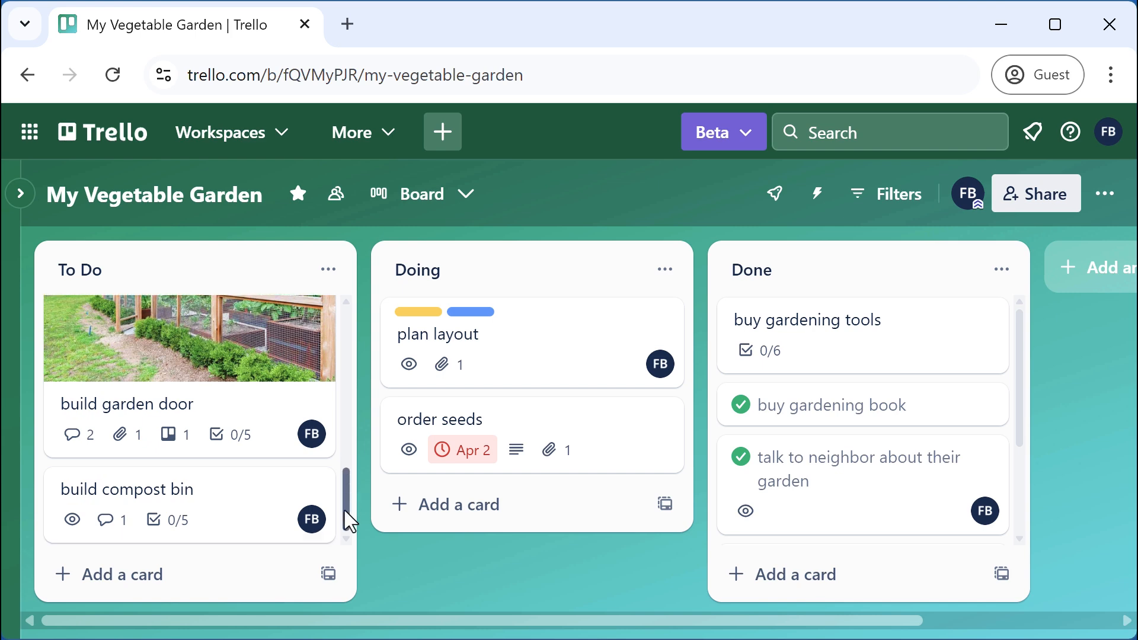
Remove the linked build fence attachment from the build garden door card
{"action": "left_click", "coordinate": [190, 407]}
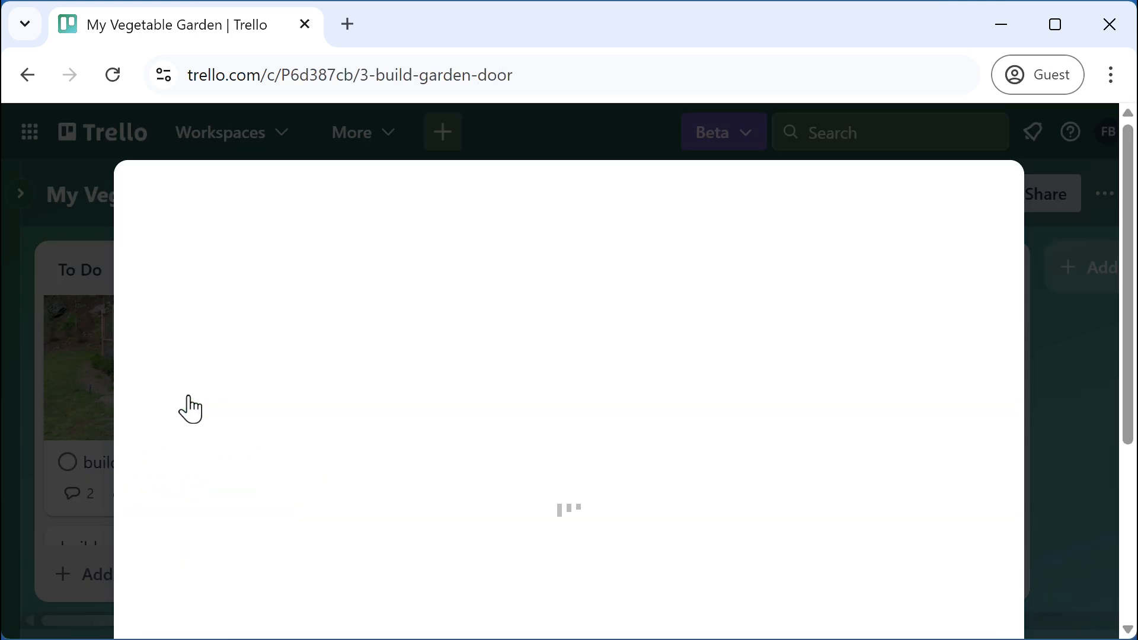
{"action": "scroll", "coordinate": [673, 455], "scroll_direction": "down", "scroll_amount": 5}
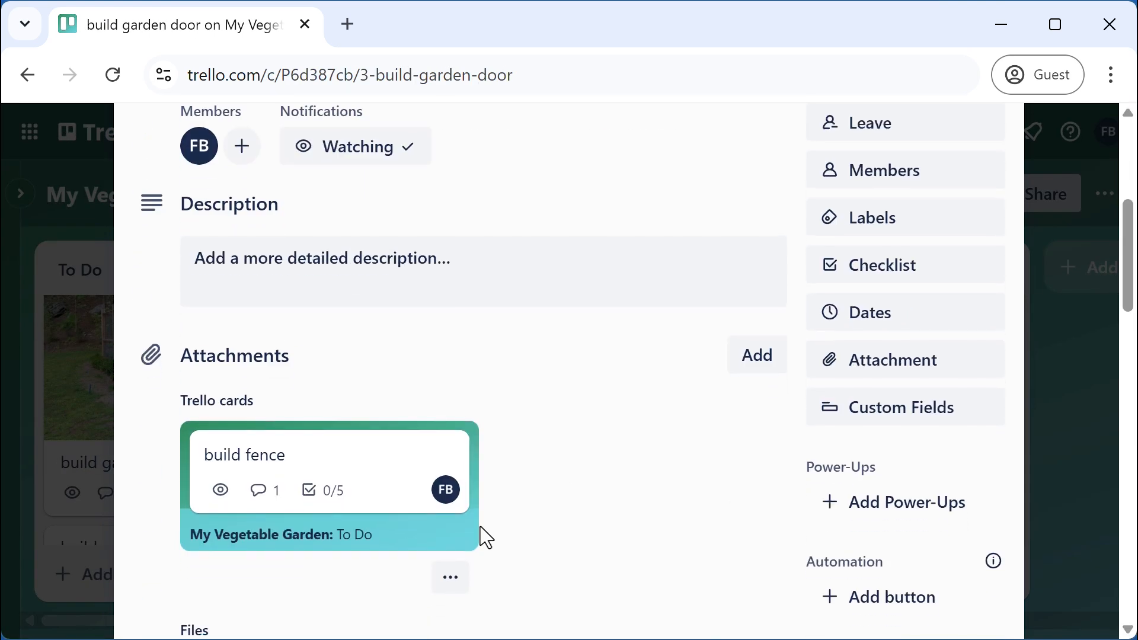
{"action": "left_click", "coordinate": [450, 577]}
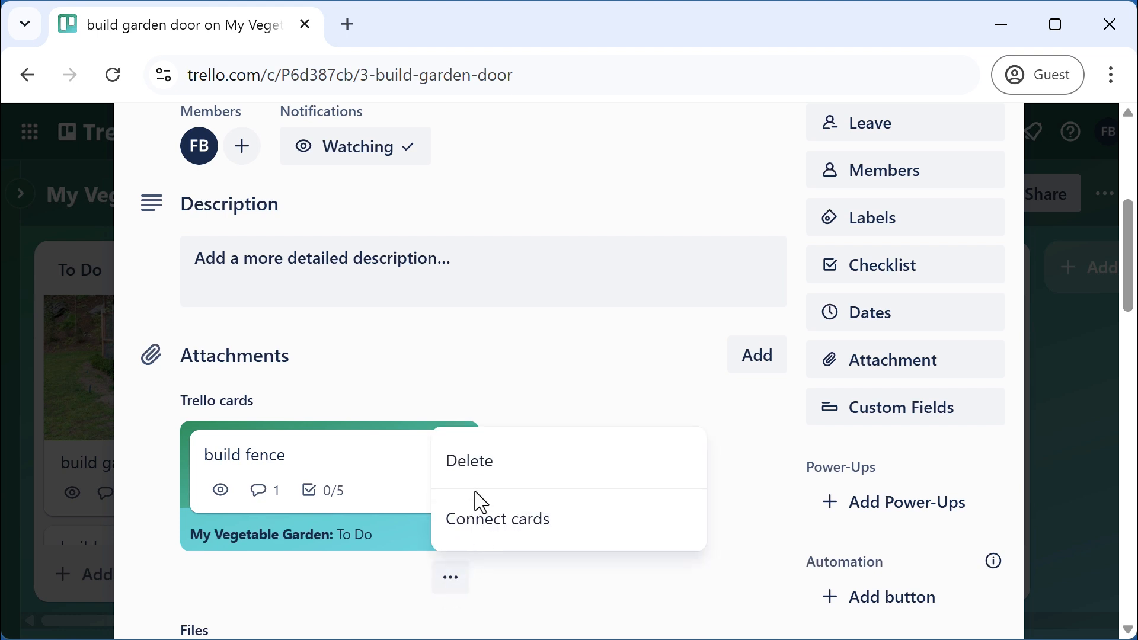
{"action": "left_click", "coordinate": [473, 474]}
{"action": "left_click", "coordinate": [566, 527]}
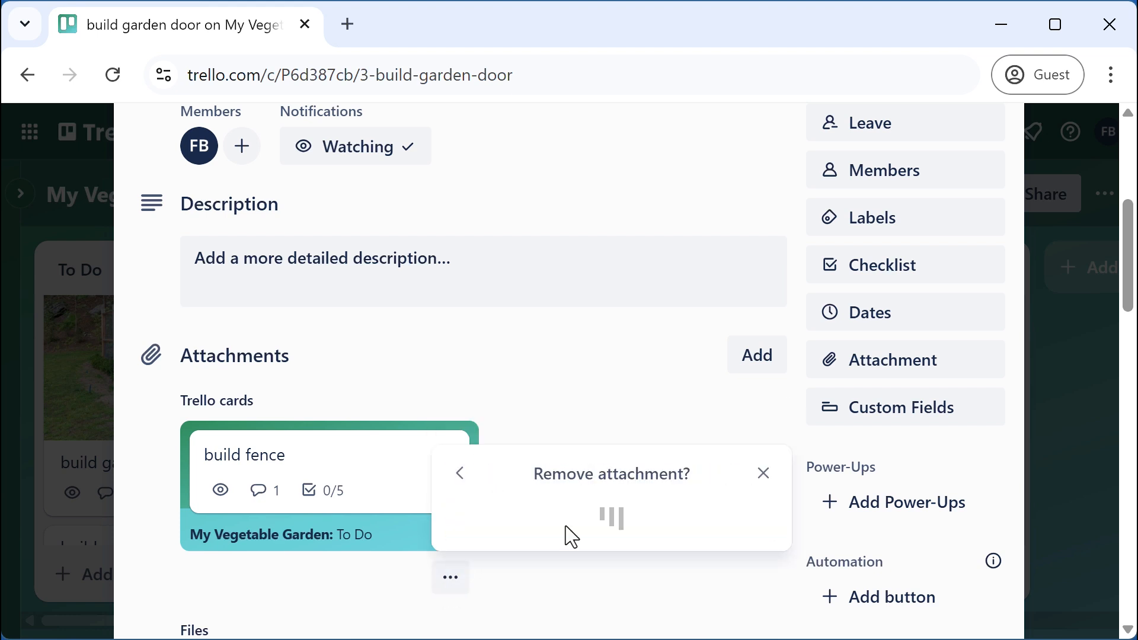
Re-attach build fence by searching 'build' in the attachment link field and picking it
{"action": "scroll", "coordinate": [546, 437], "scroll_direction": "up", "scroll_amount": 2}
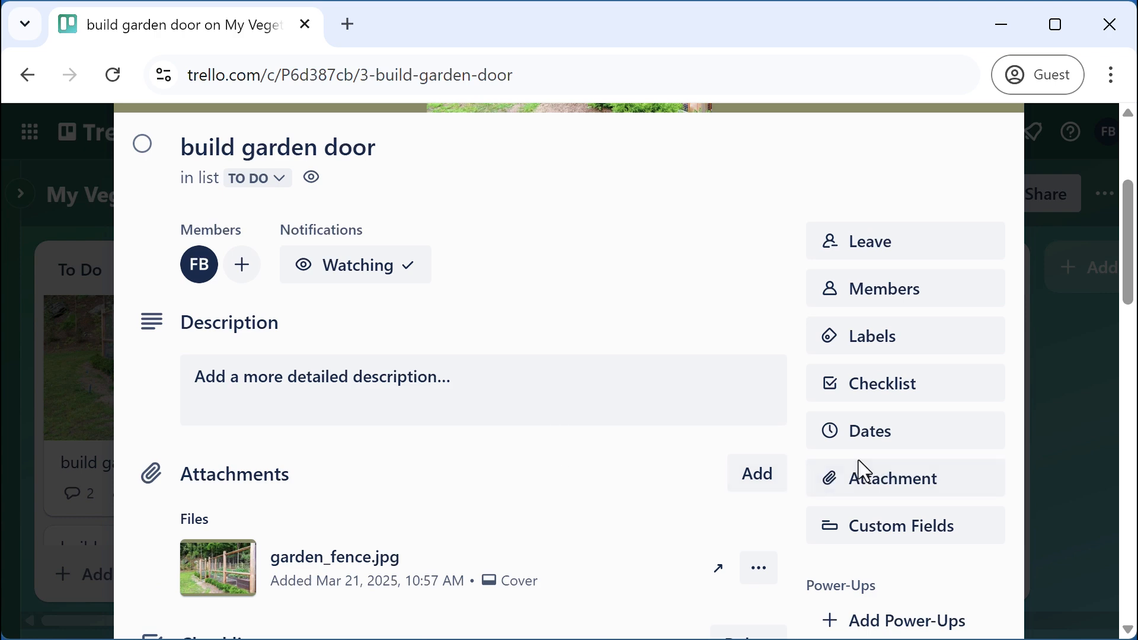
{"action": "left_click", "coordinate": [883, 483]}
{"action": "left_click", "coordinate": [863, 434]}
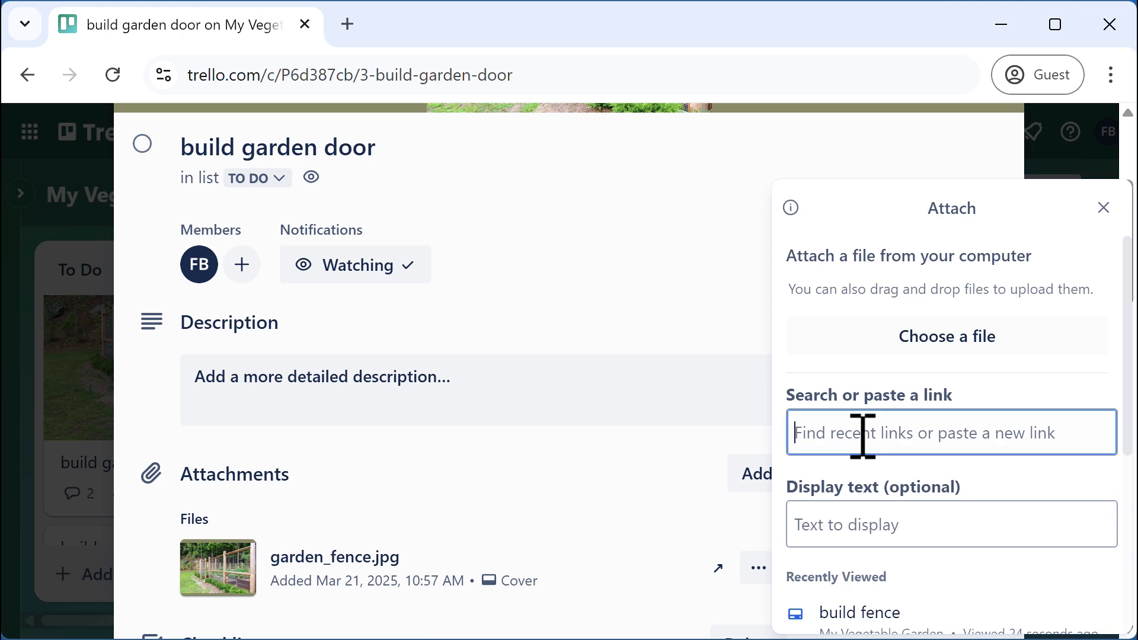
{"action": "type", "text": "build"}
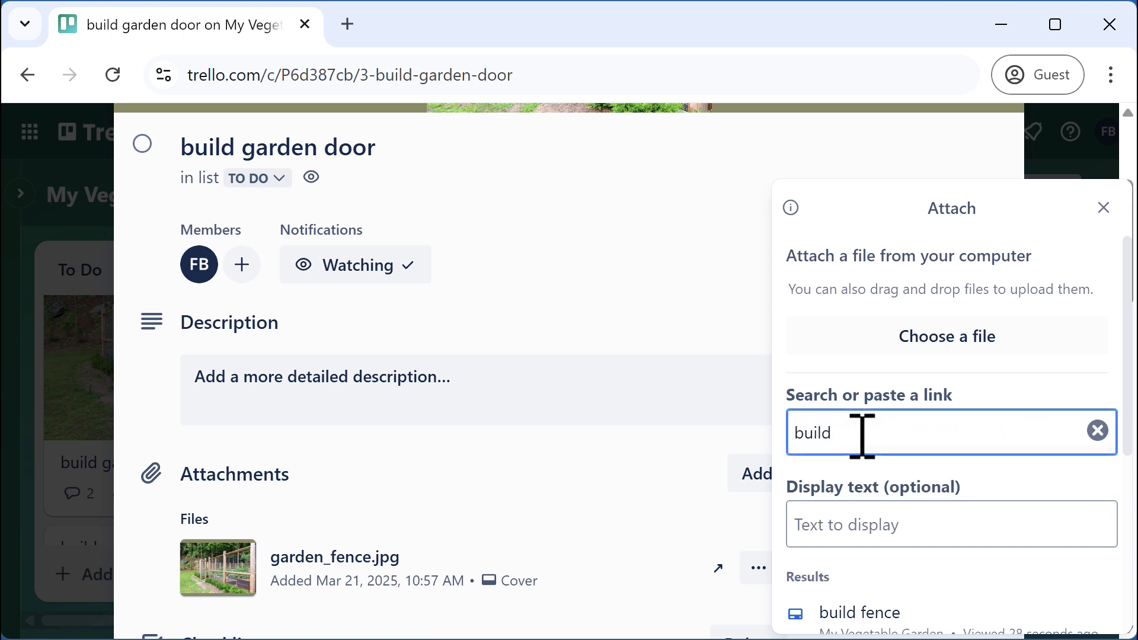
{"action": "scroll", "coordinate": [863, 437], "scroll_direction": "down", "scroll_amount": 4}
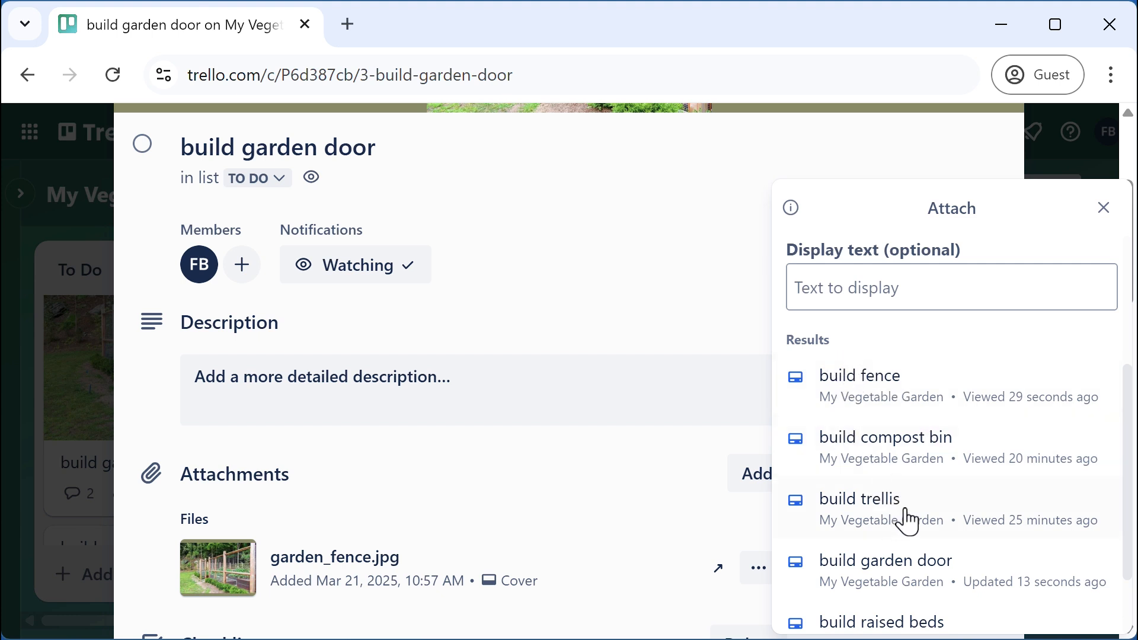
{"action": "left_click", "coordinate": [869, 396]}
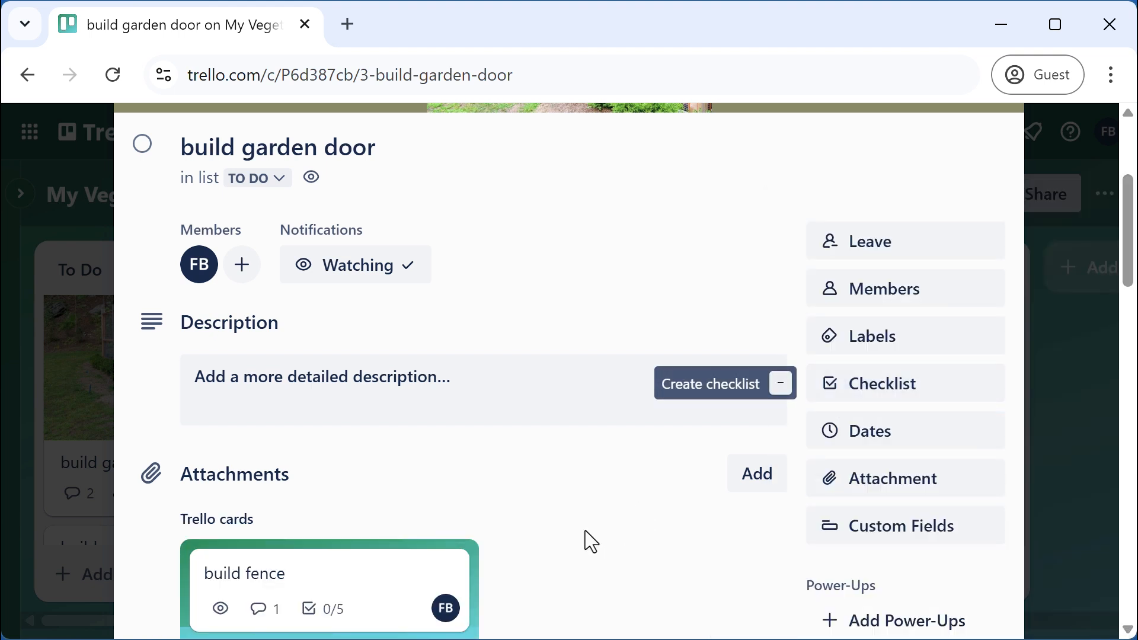
{"action": "scroll", "coordinate": [589, 537], "scroll_direction": "down", "scroll_amount": 2}
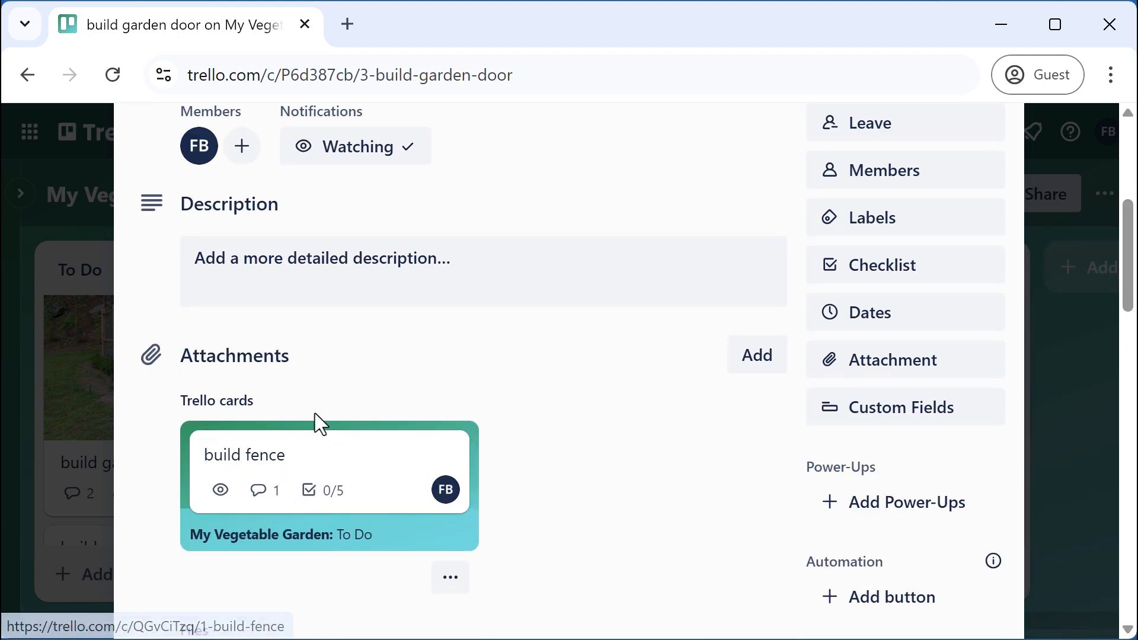
Open the linked build fence card to check it, then close it back to the board
{"action": "left_click", "coordinate": [318, 467]}
{"action": "scroll", "coordinate": [421, 428], "scroll_direction": "up", "scroll_amount": 5}
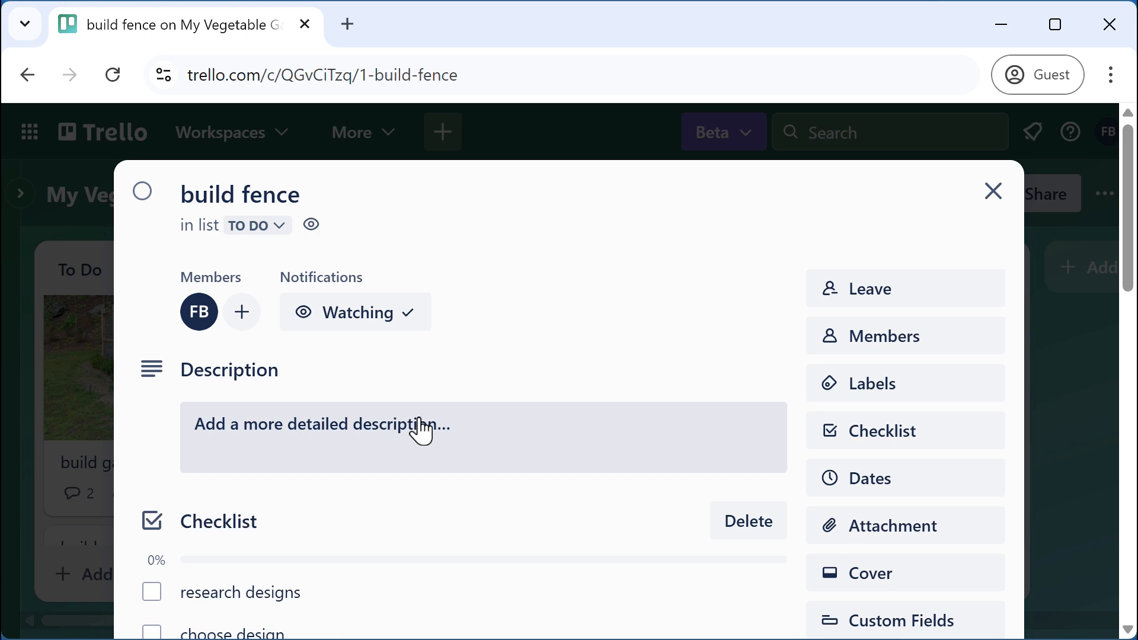
{"action": "scroll", "coordinate": [421, 428], "scroll_direction": "down", "scroll_amount": 8}
{"action": "scroll", "coordinate": [421, 430], "scroll_direction": "up", "scroll_amount": 4}
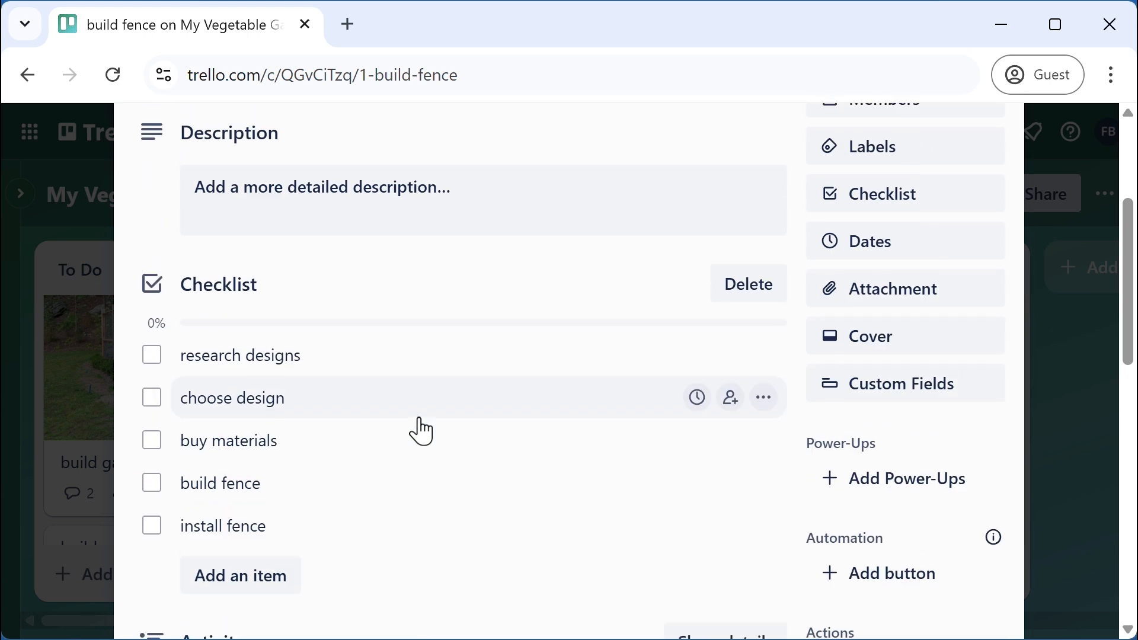
{"action": "scroll", "coordinate": [421, 428], "scroll_direction": "up", "scroll_amount": 5}
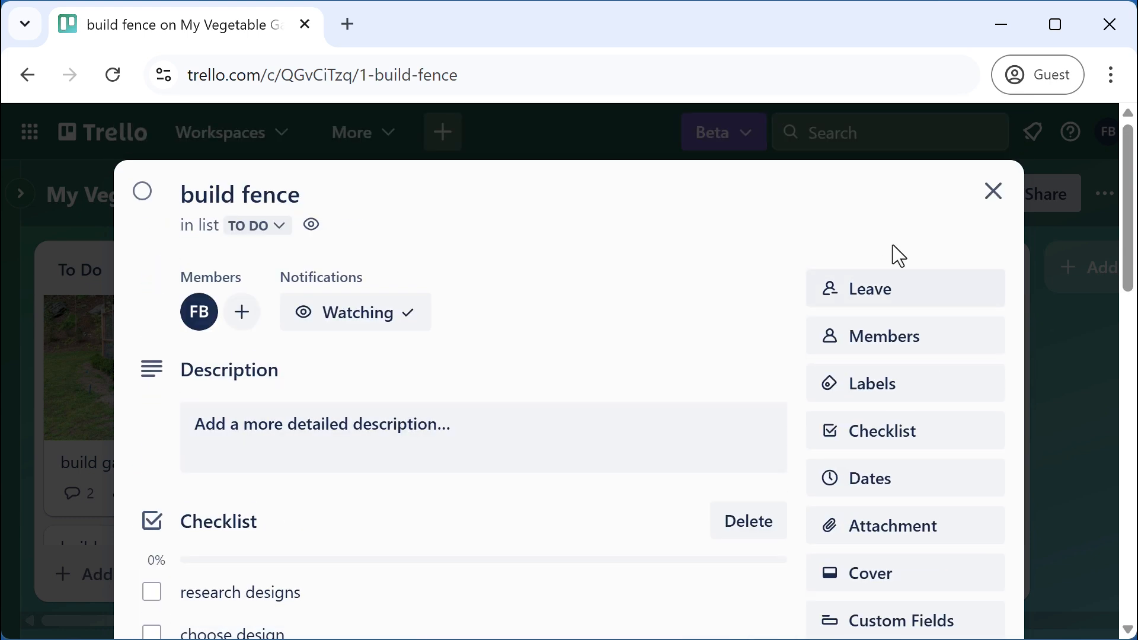
{"action": "left_click", "coordinate": [990, 193]}
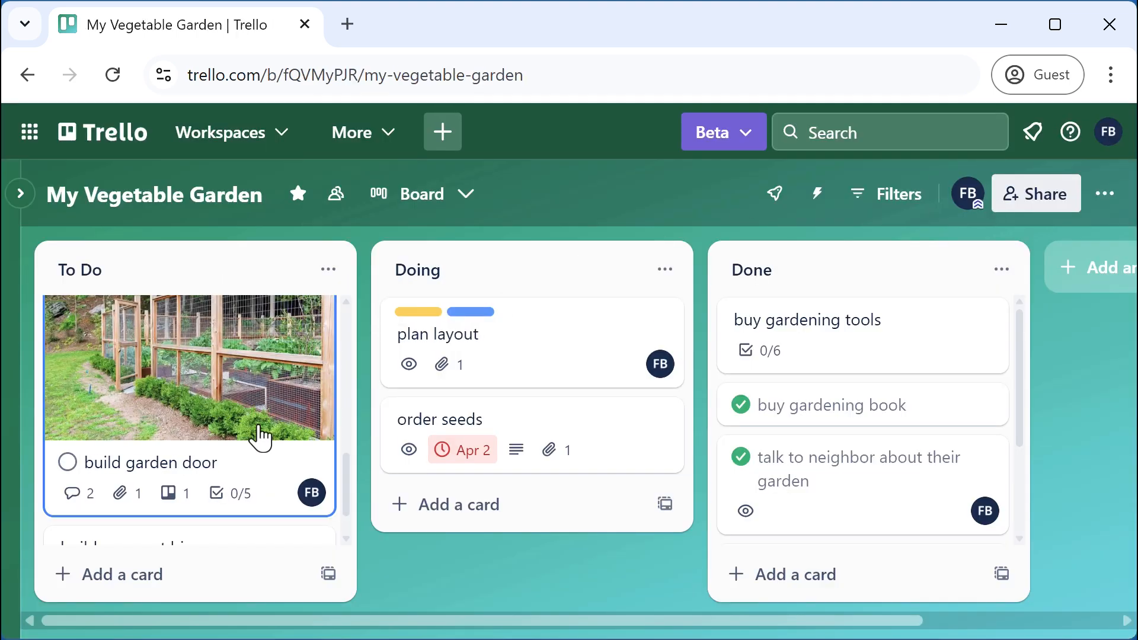
{"action": "scroll", "coordinate": [237, 499], "scroll_direction": "up", "scroll_amount": 1}
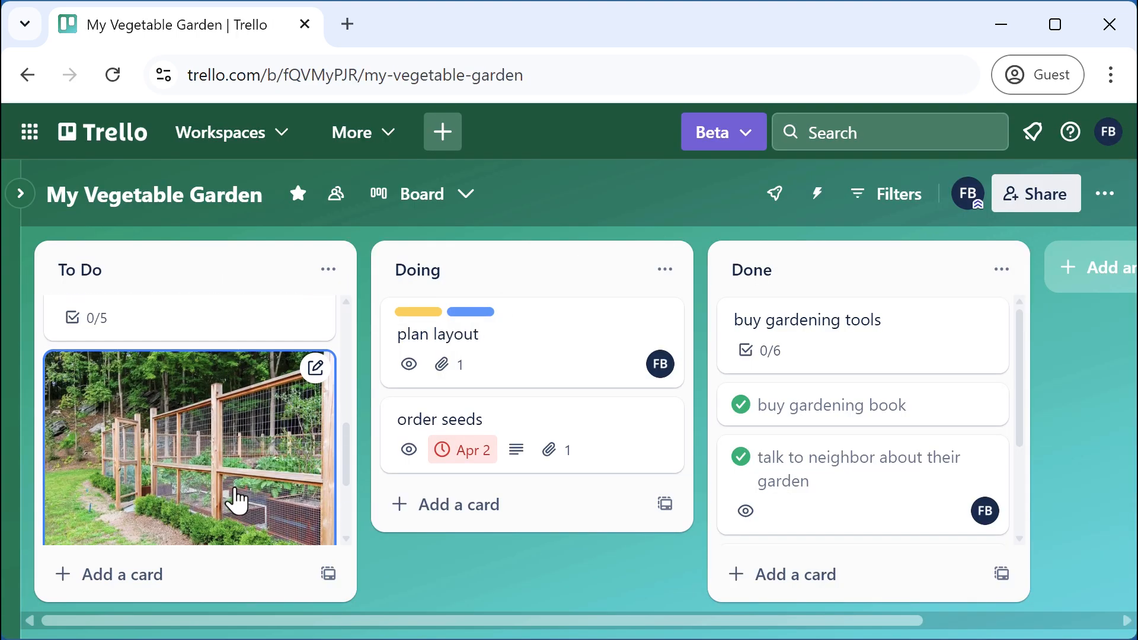
{"action": "scroll", "coordinate": [234, 498], "scroll_direction": "down", "scroll_amount": 1}
Use Connect cards on the build fence attachment to relate it and build garden door both ways
{"action": "left_click", "coordinate": [240, 421]}
{"action": "scroll", "coordinate": [517, 474], "scroll_direction": "down", "scroll_amount": 7}
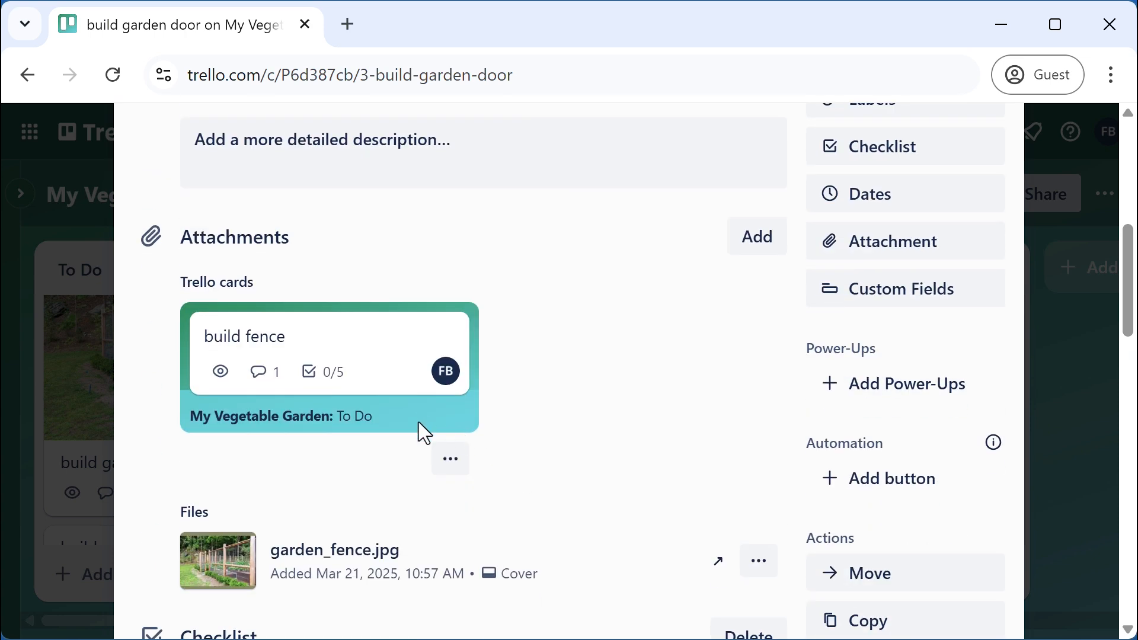
{"action": "left_click", "coordinate": [452, 463]}
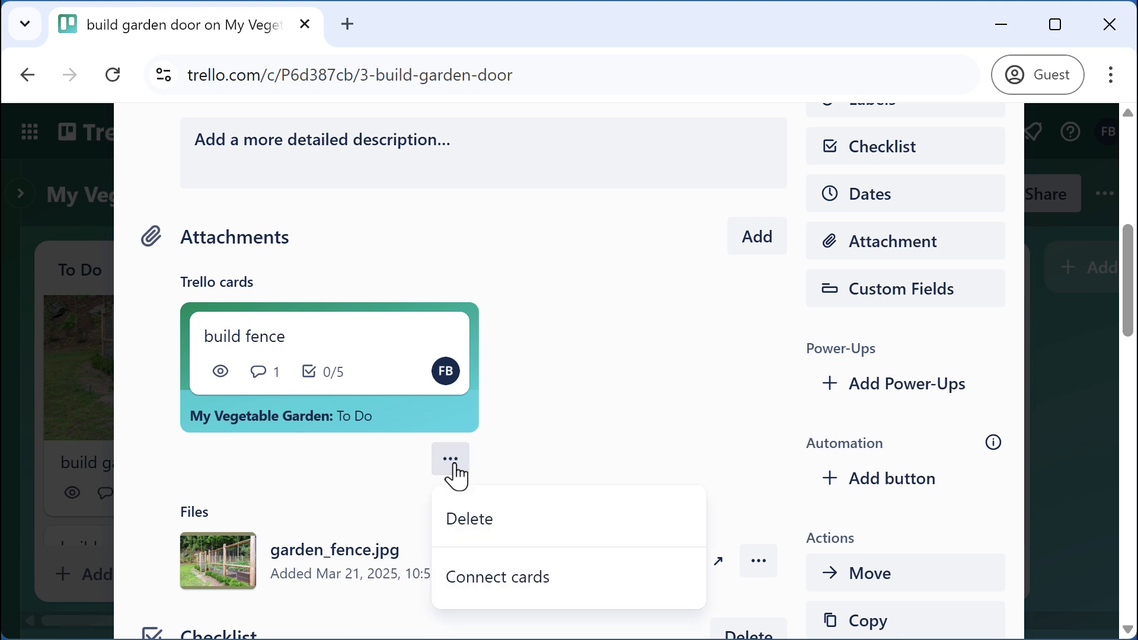
{"action": "left_click", "coordinate": [505, 579]}
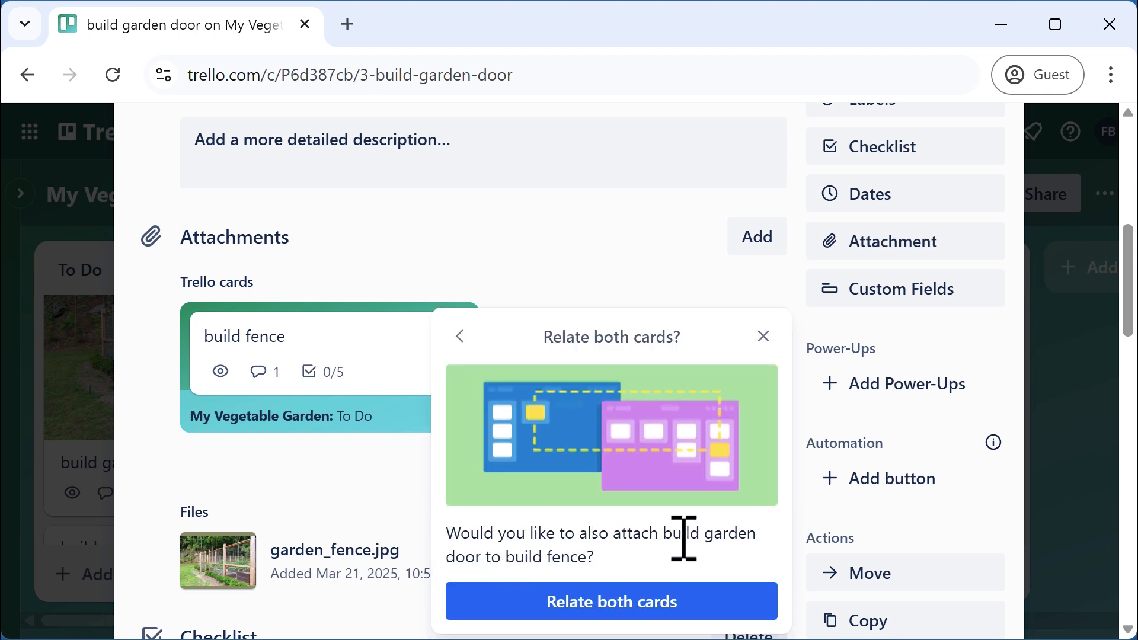
{"action": "left_click", "coordinate": [619, 601]}
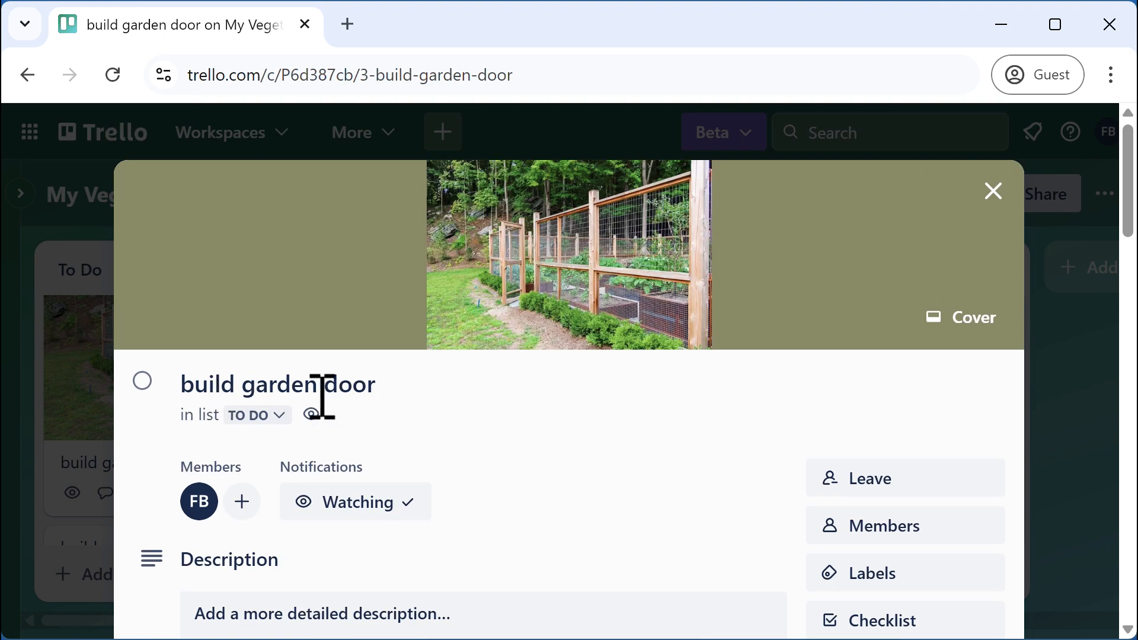
Open the connected build fence card and follow its link back to build garden door
{"action": "scroll", "coordinate": [536, 432], "scroll_direction": "down", "scroll_amount": 3}
{"action": "scroll", "coordinate": [529, 422], "scroll_direction": "down", "scroll_amount": 5}
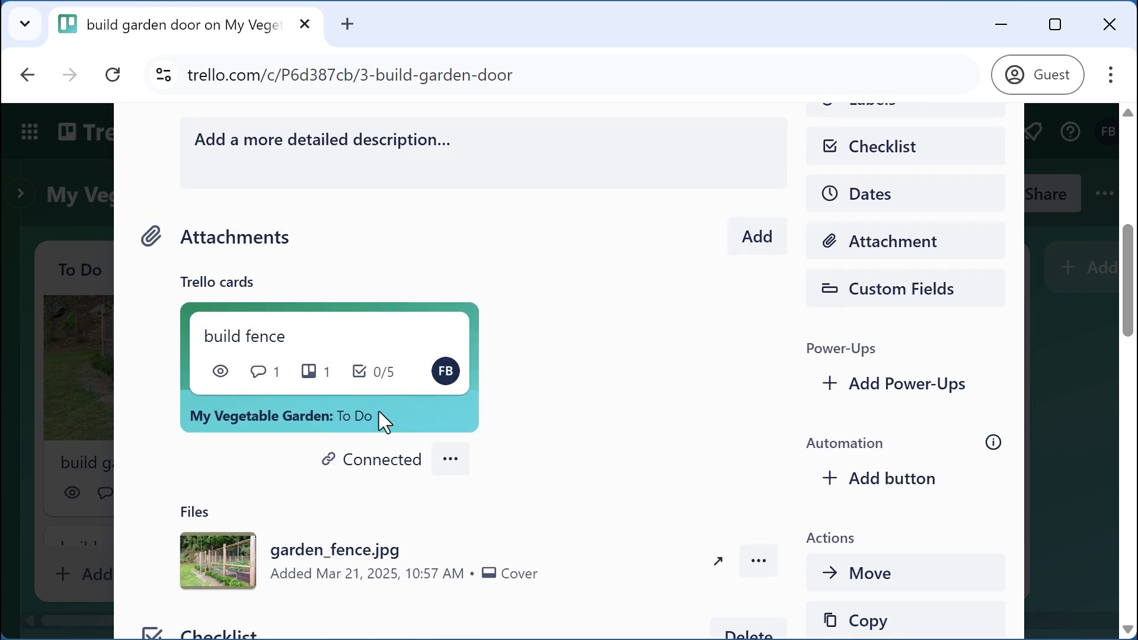
{"action": "left_click", "coordinate": [266, 348]}
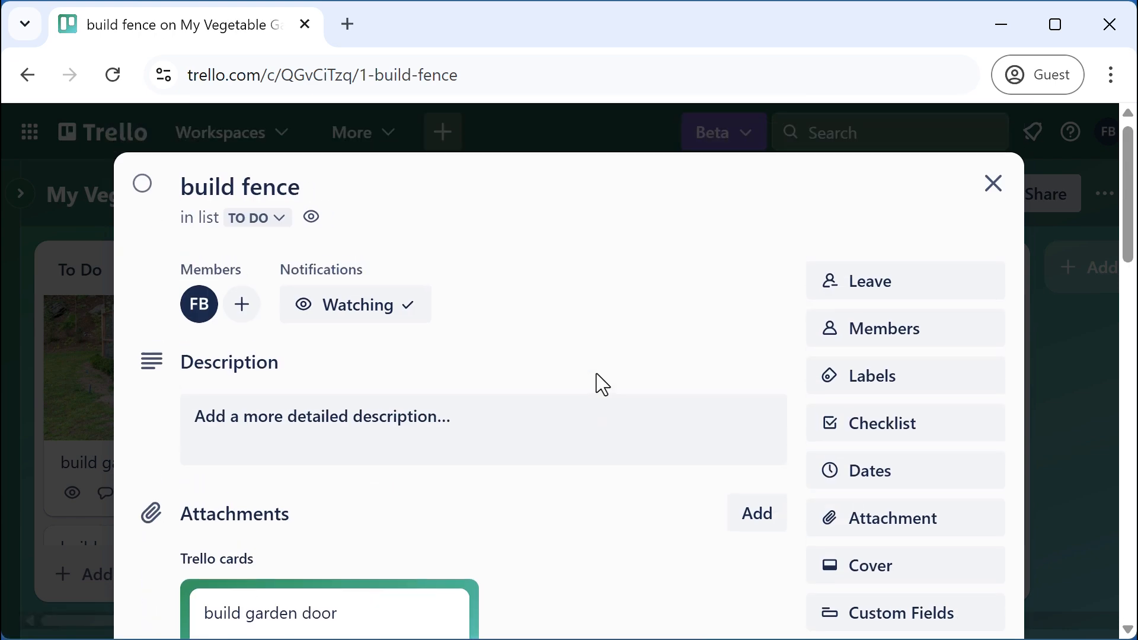
{"action": "scroll", "coordinate": [634, 455], "scroll_direction": "down", "scroll_amount": 5}
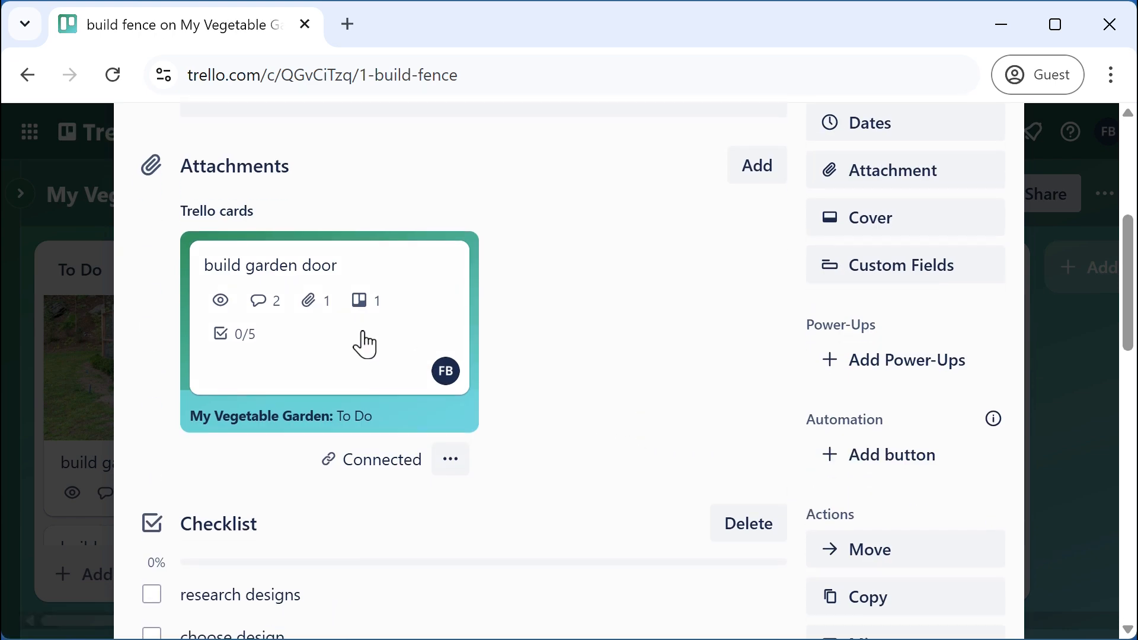
{"action": "left_click", "coordinate": [281, 285]}
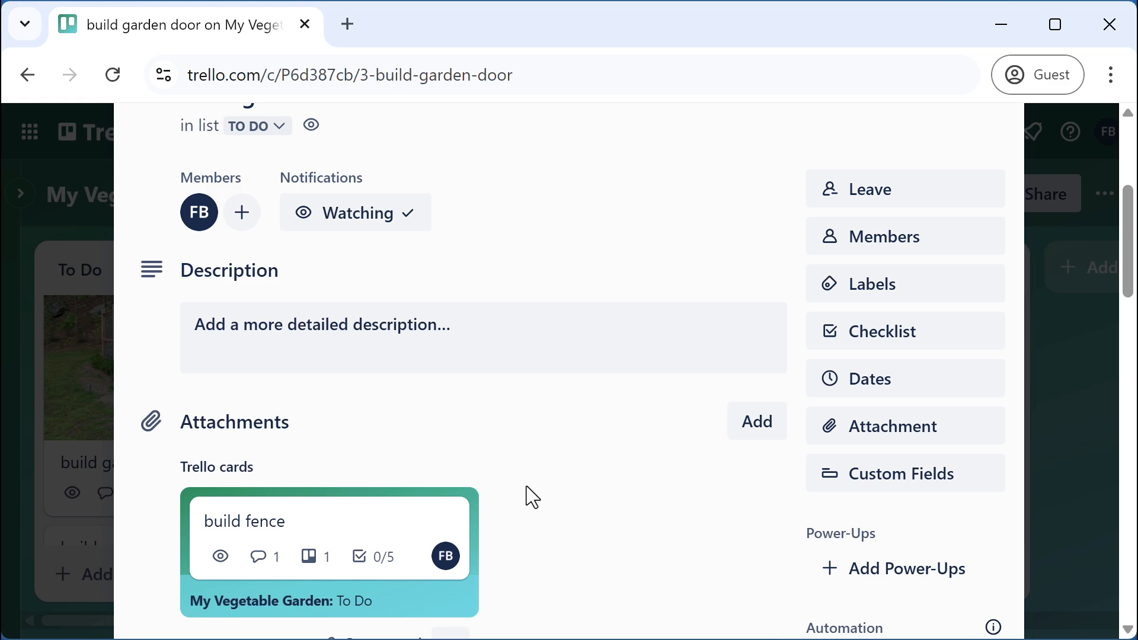
{"action": "scroll", "coordinate": [405, 542], "scroll_direction": "down", "scroll_amount": 2}
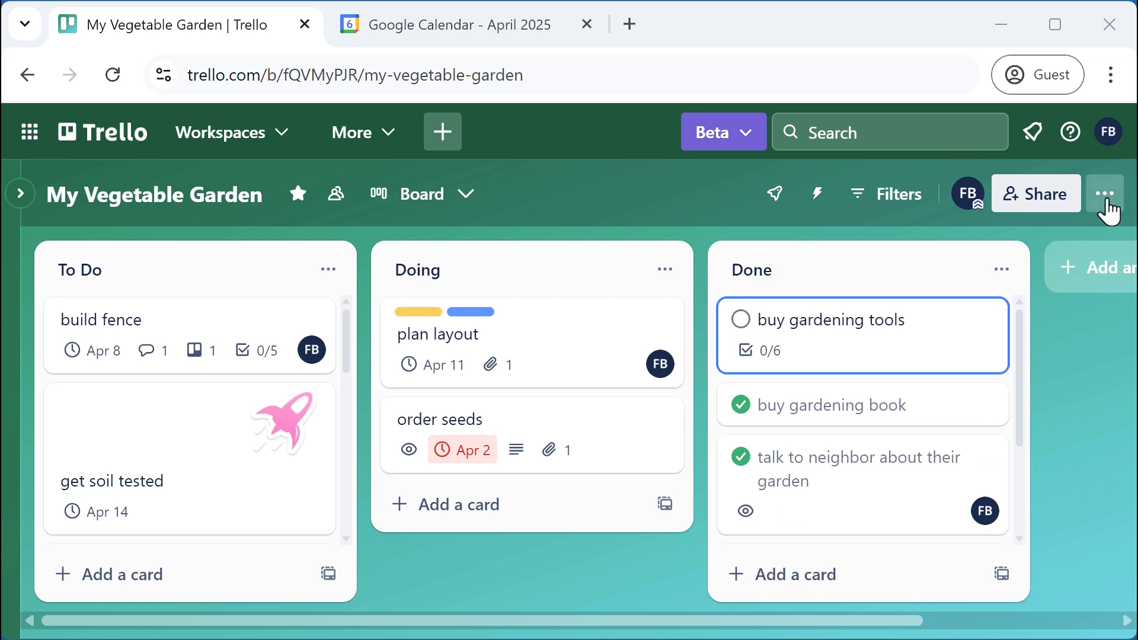
{"action": "left_click", "coordinate": [1106, 196]}
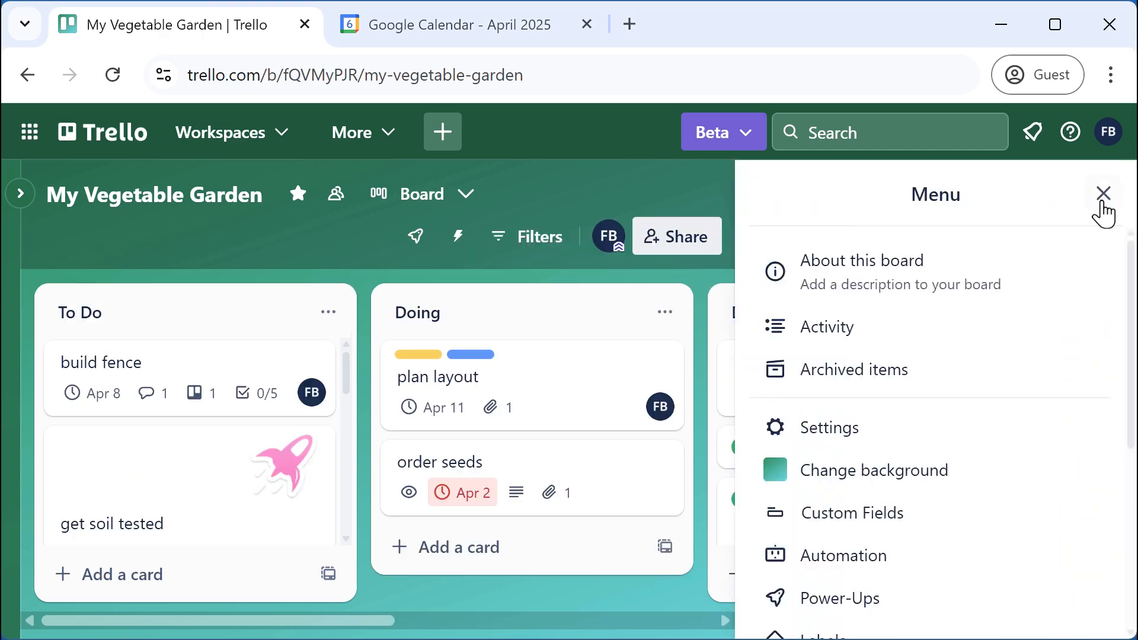
{"action": "left_click", "coordinate": [853, 602]}
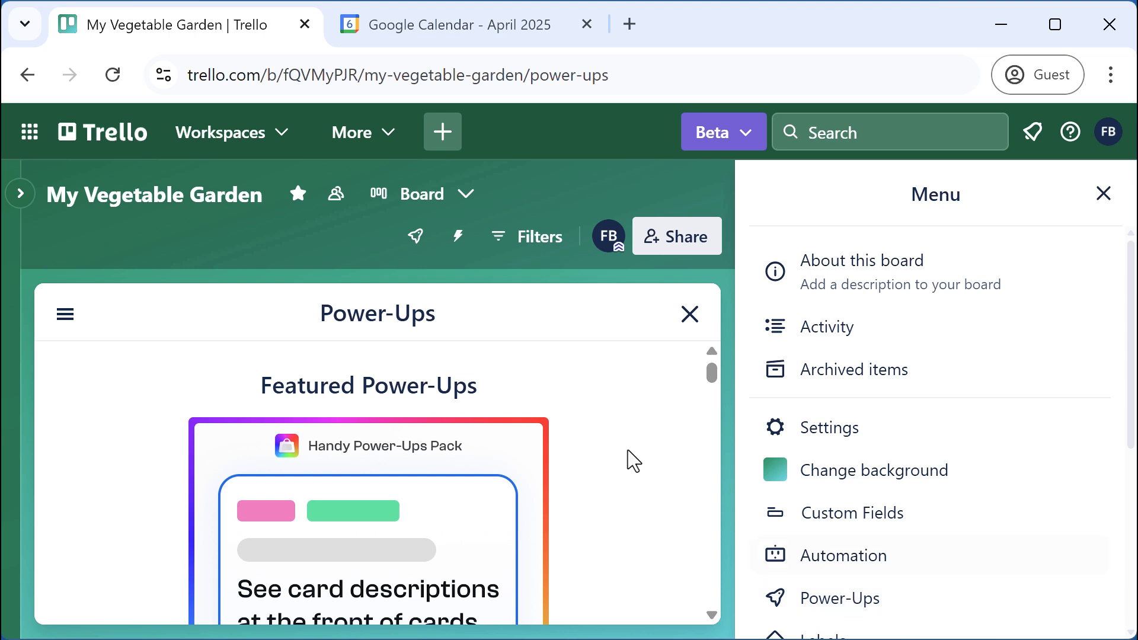
{"action": "left_click", "coordinate": [66, 317]}
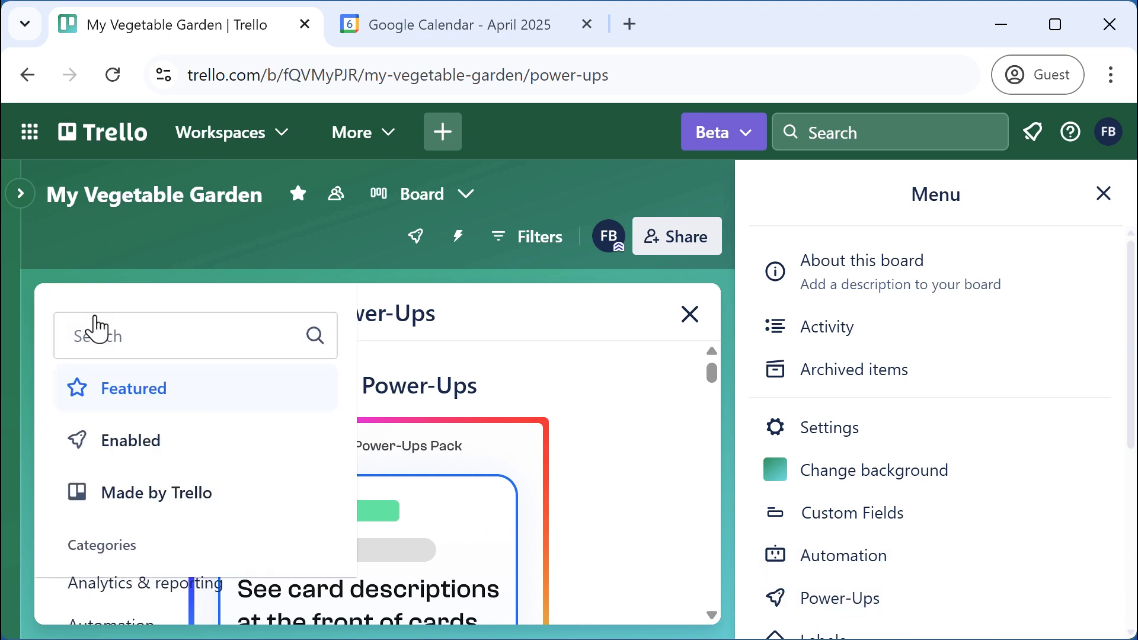
{"action": "left_click", "coordinate": [104, 334]}
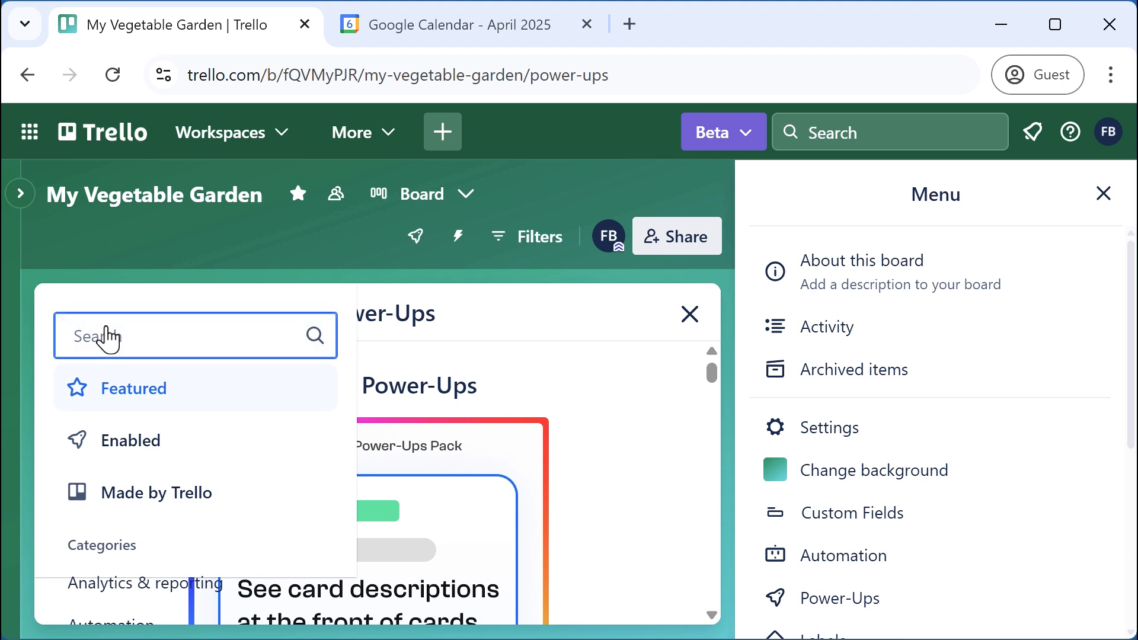
{"action": "type", "text": "calendar"}
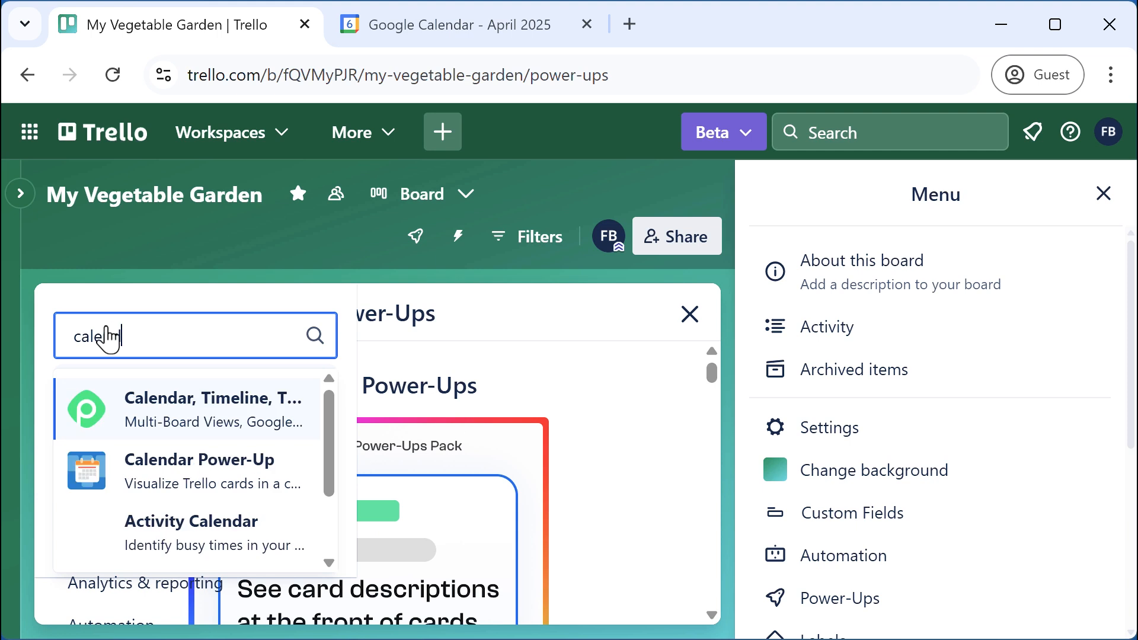
{"action": "left_click", "coordinate": [174, 480]}
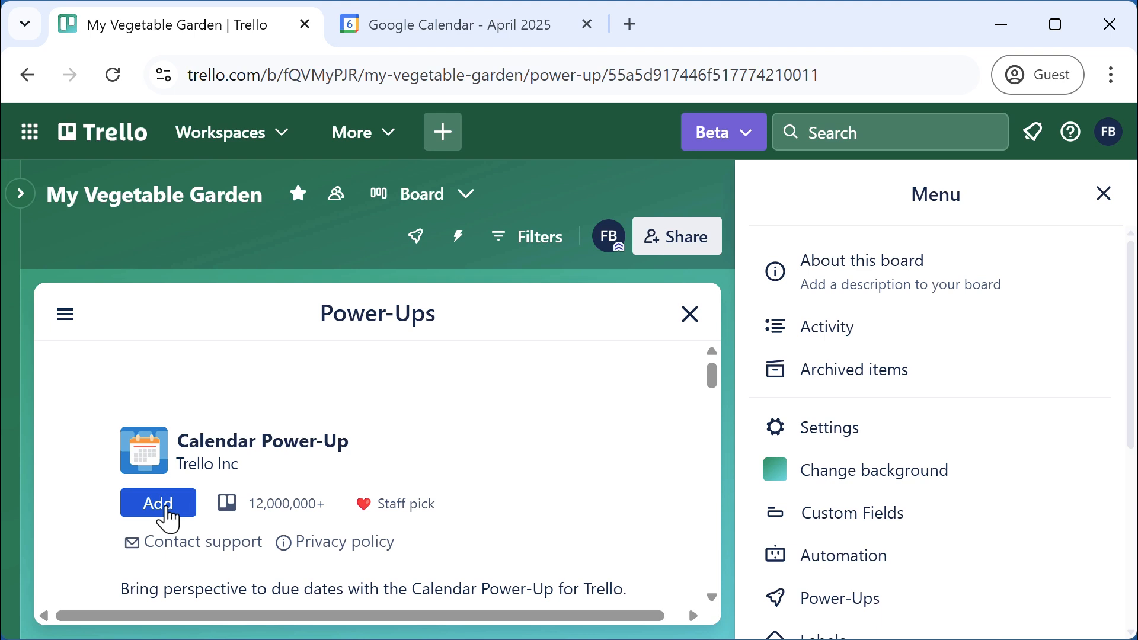
{"action": "left_click", "coordinate": [166, 507]}
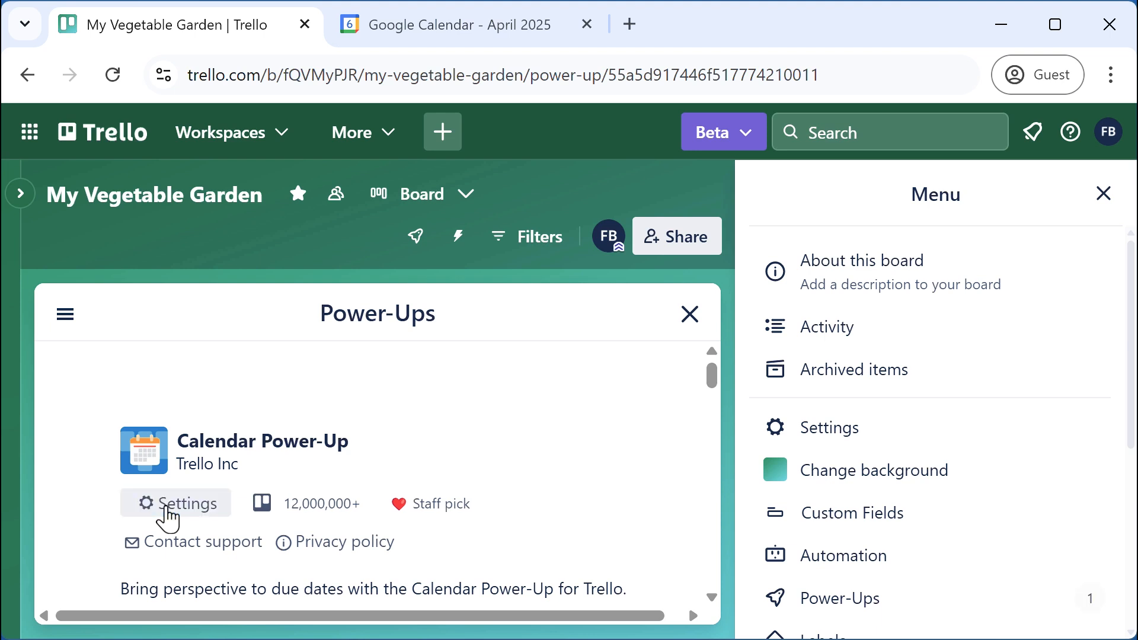
{"action": "left_click", "coordinate": [690, 315]}
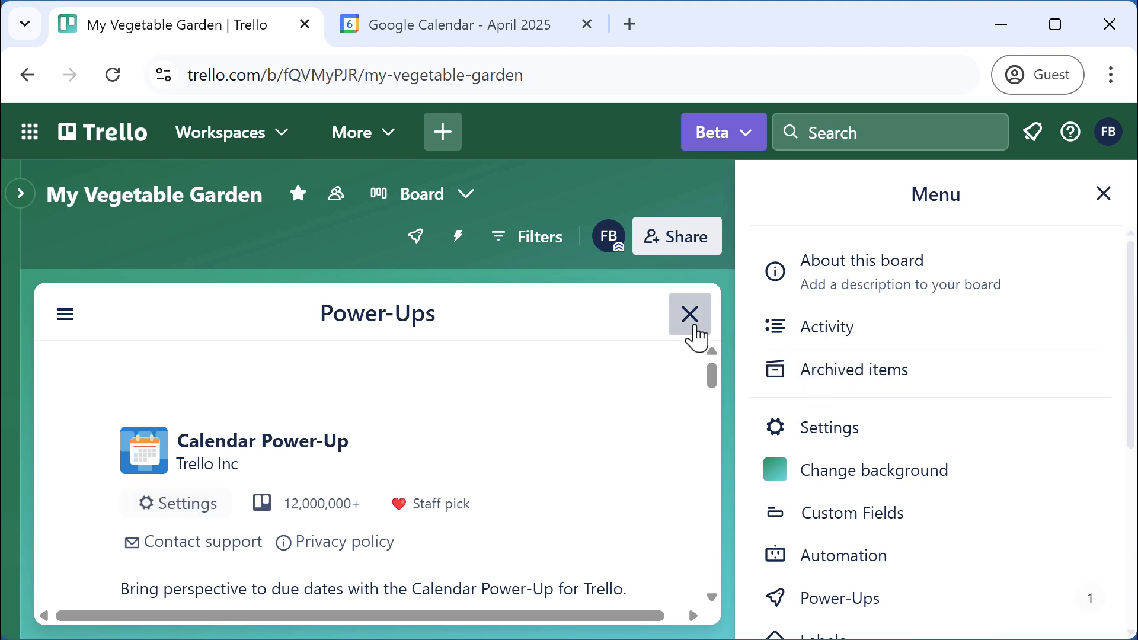
{"action": "left_click", "coordinate": [1104, 198]}
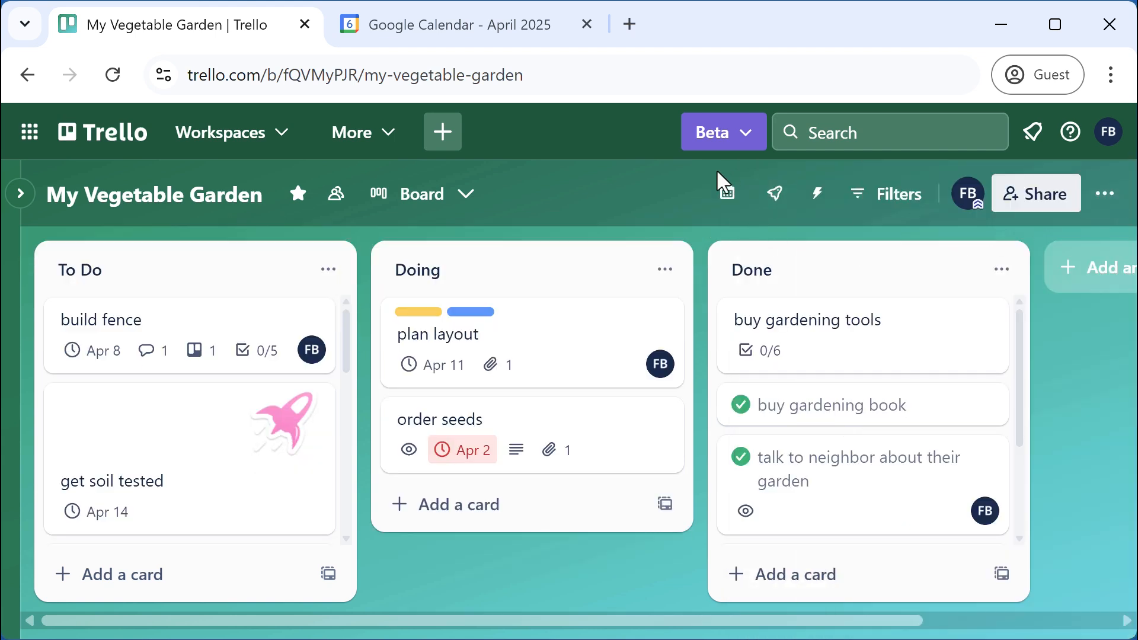
In the board's calendar view, move the build fence card from April 8 to April 7
{"action": "left_click", "coordinate": [726, 201]}
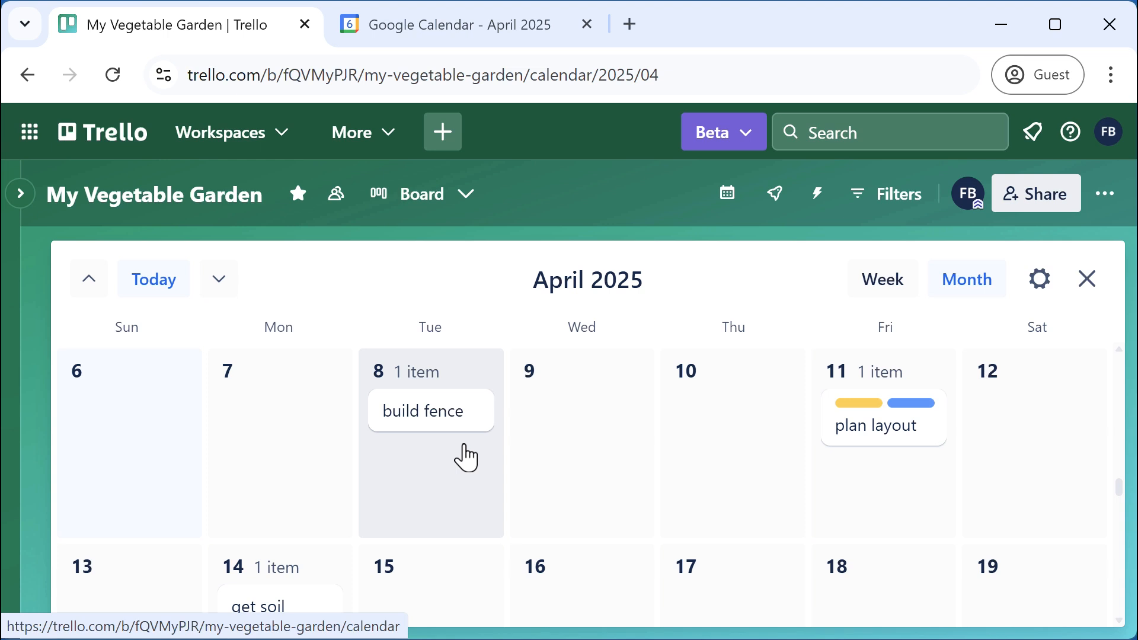
{"action": "scroll", "coordinate": [607, 468], "scroll_direction": "down", "scroll_amount": 2}
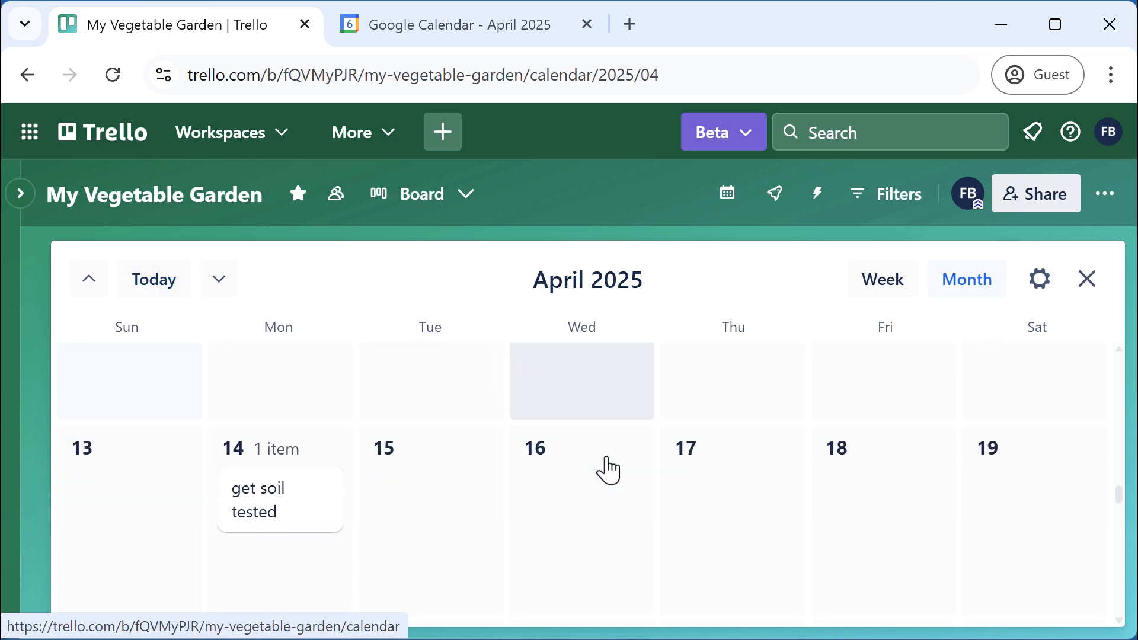
{"action": "scroll", "coordinate": [607, 467], "scroll_direction": "up", "scroll_amount": 2}
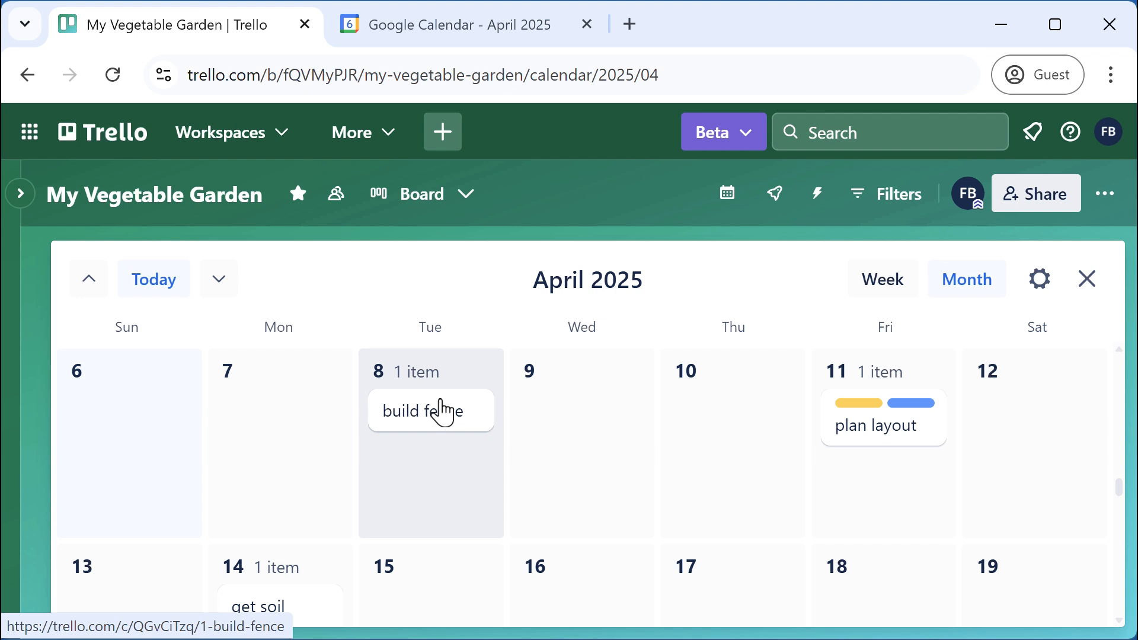
{"action": "left_click_drag", "start_coordinate": [444, 424], "coordinate": [292, 407]}
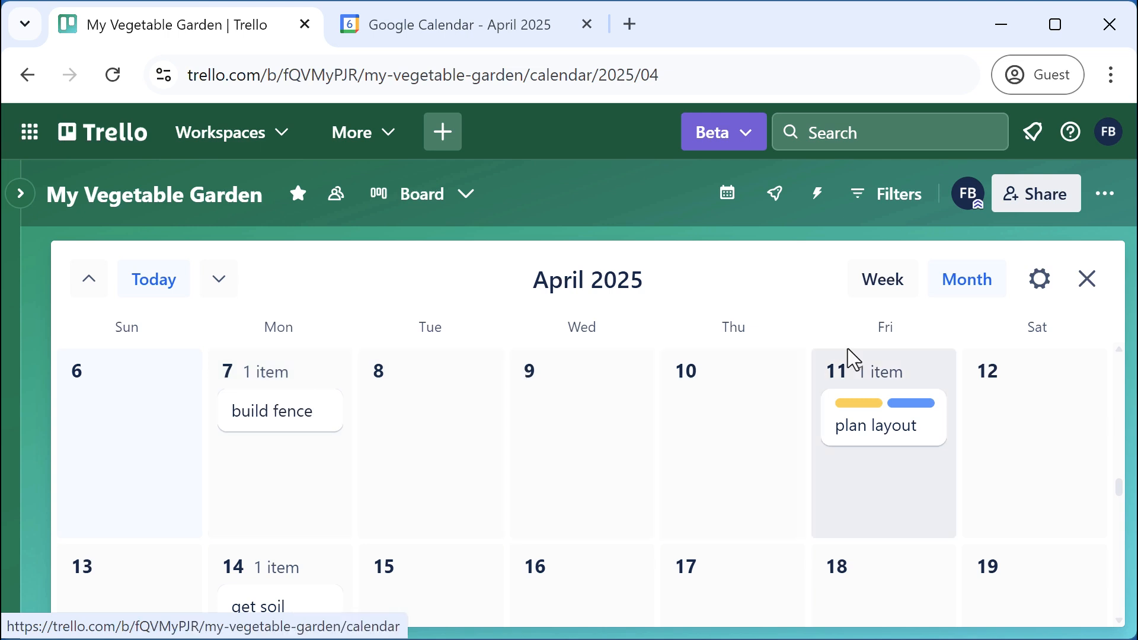
Enable calendar sync and copy the board's iCalendar feed link
{"action": "left_click", "coordinate": [1041, 280]}
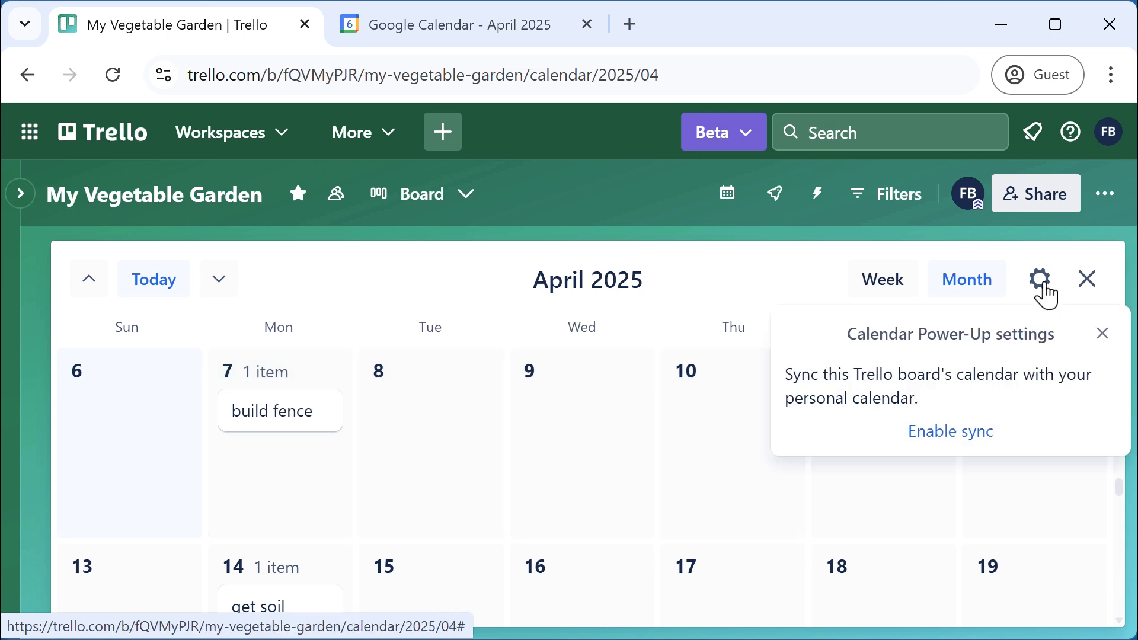
{"action": "left_click", "coordinate": [964, 437]}
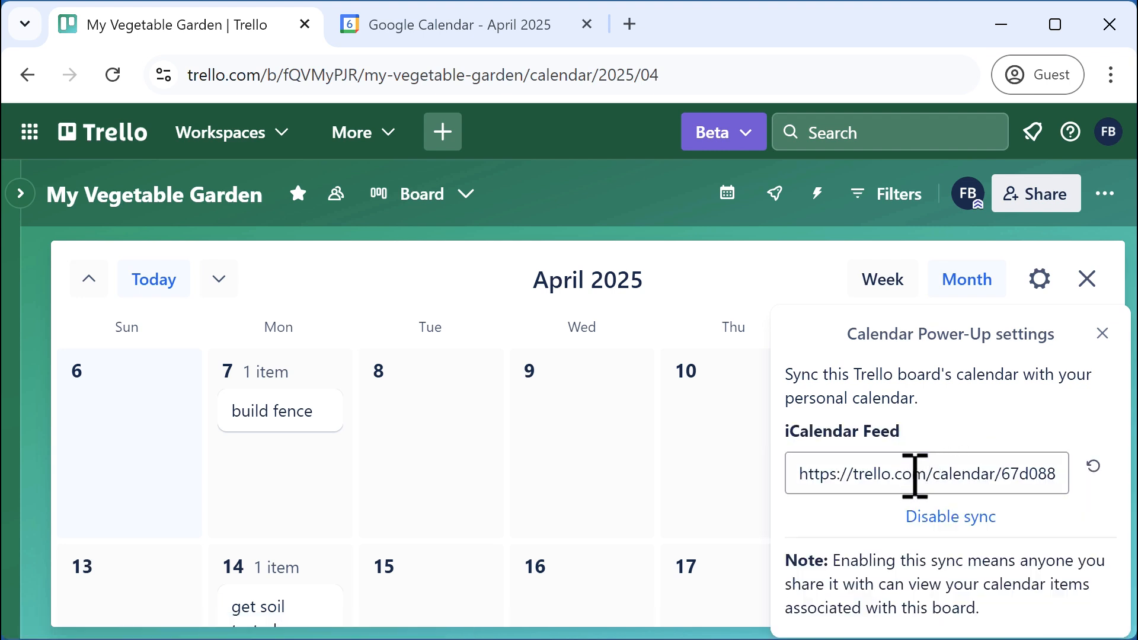
{"action": "left_click", "coordinate": [914, 474]}
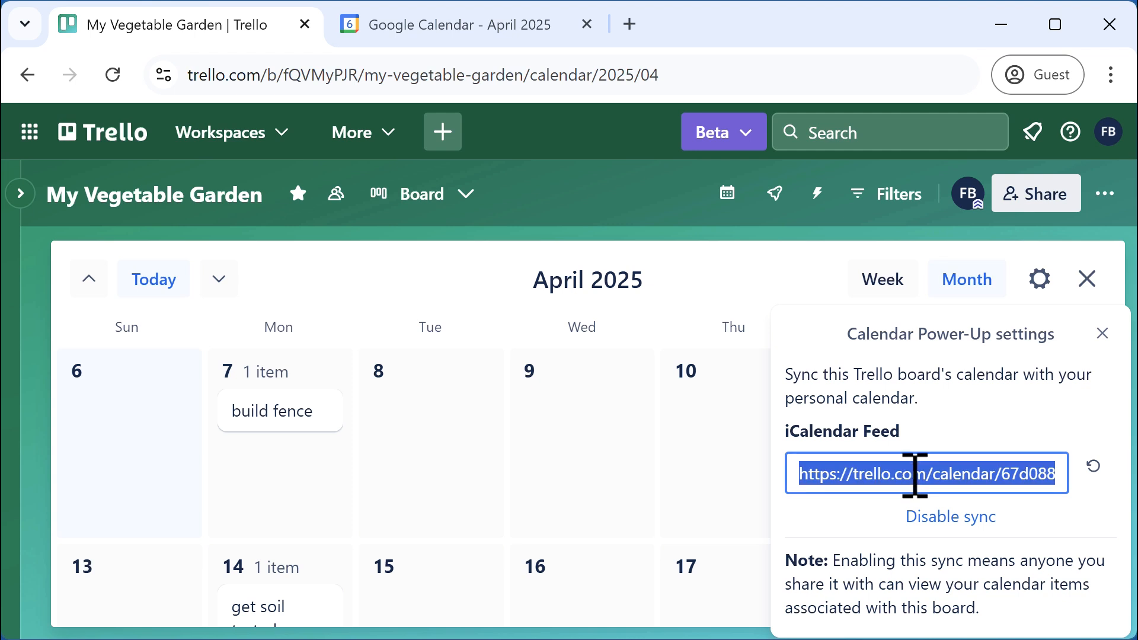
{"action": "left_click", "coordinate": [1101, 334]}
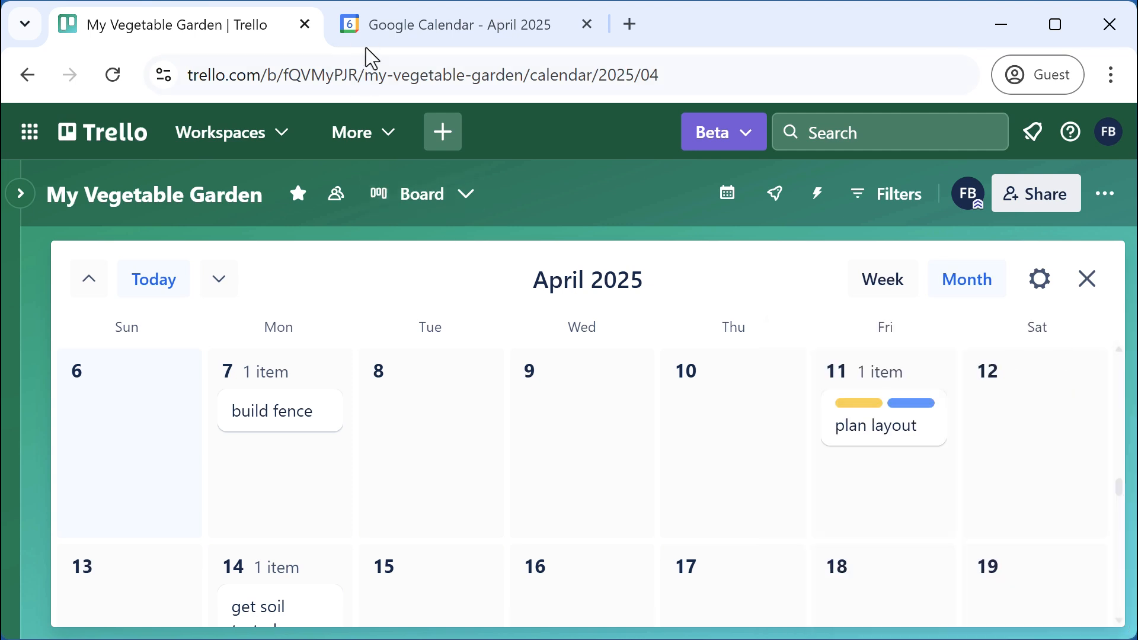
Add the Trello iCalendar feed to Google Calendar From URL, then return to the April month view
{"action": "left_click", "coordinate": [446, 22]}
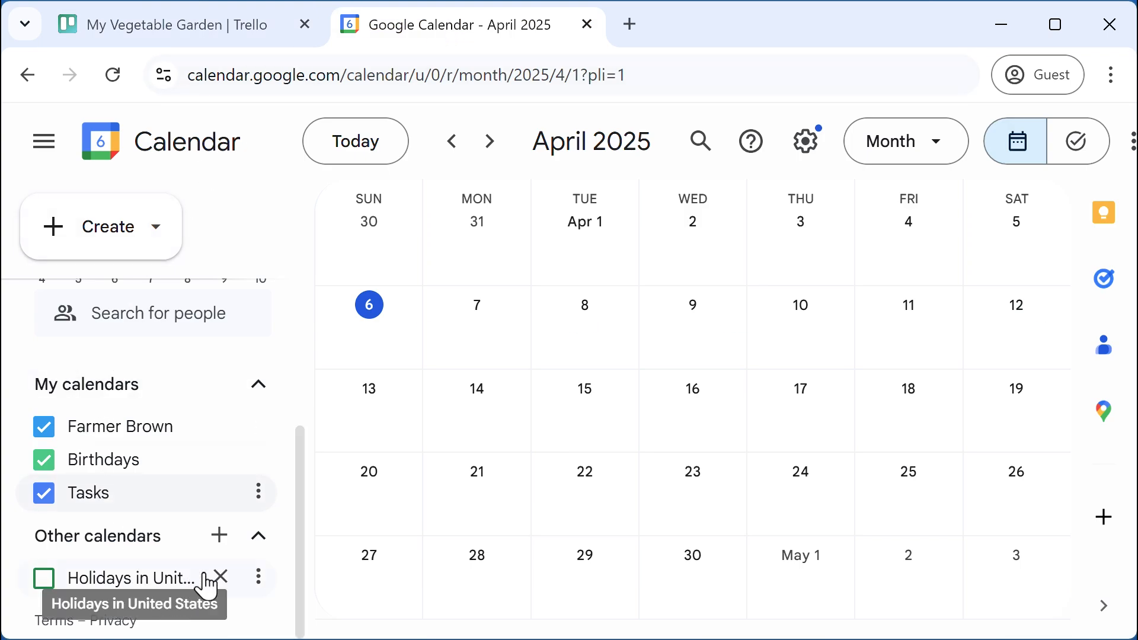
{"action": "left_click", "coordinate": [220, 540]}
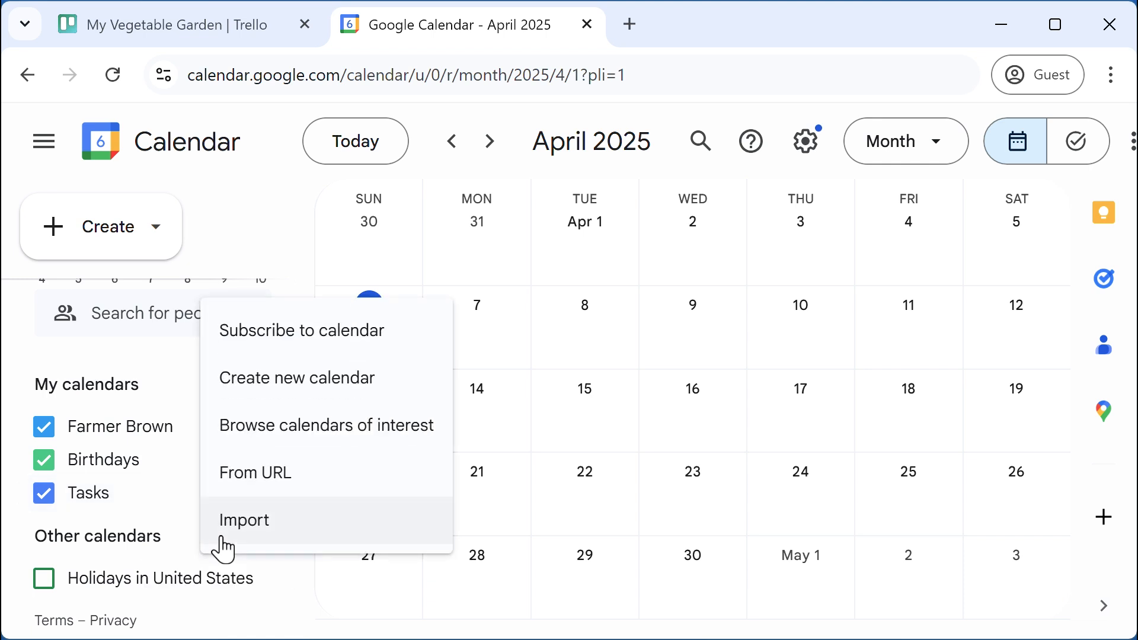
{"action": "left_click", "coordinate": [270, 480]}
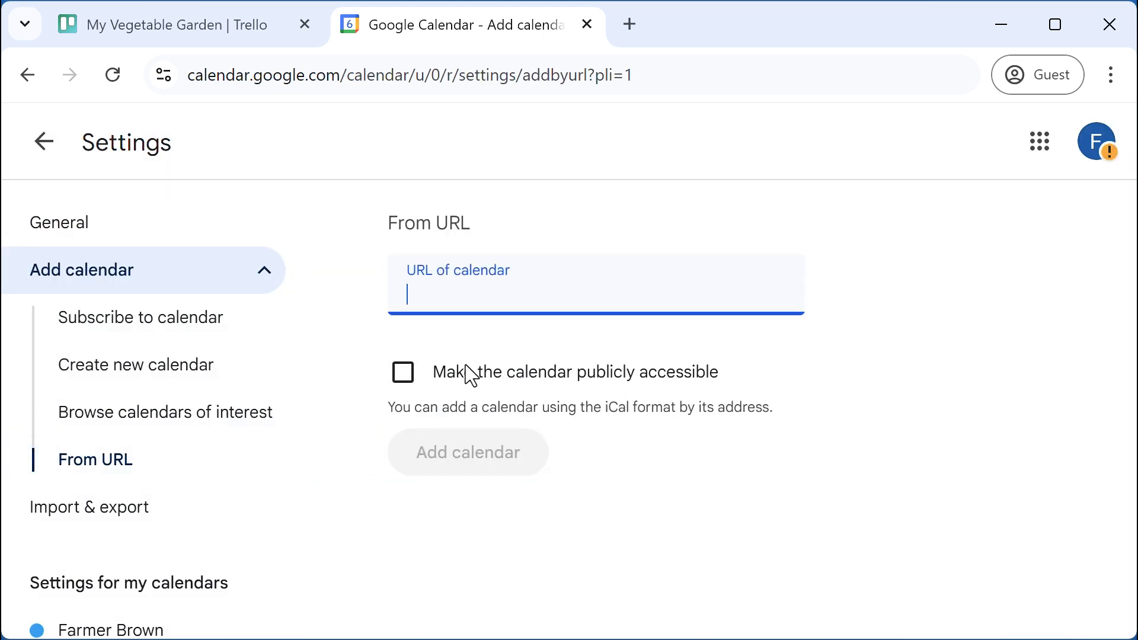
{"action": "key", "text": "ctrl+v"}
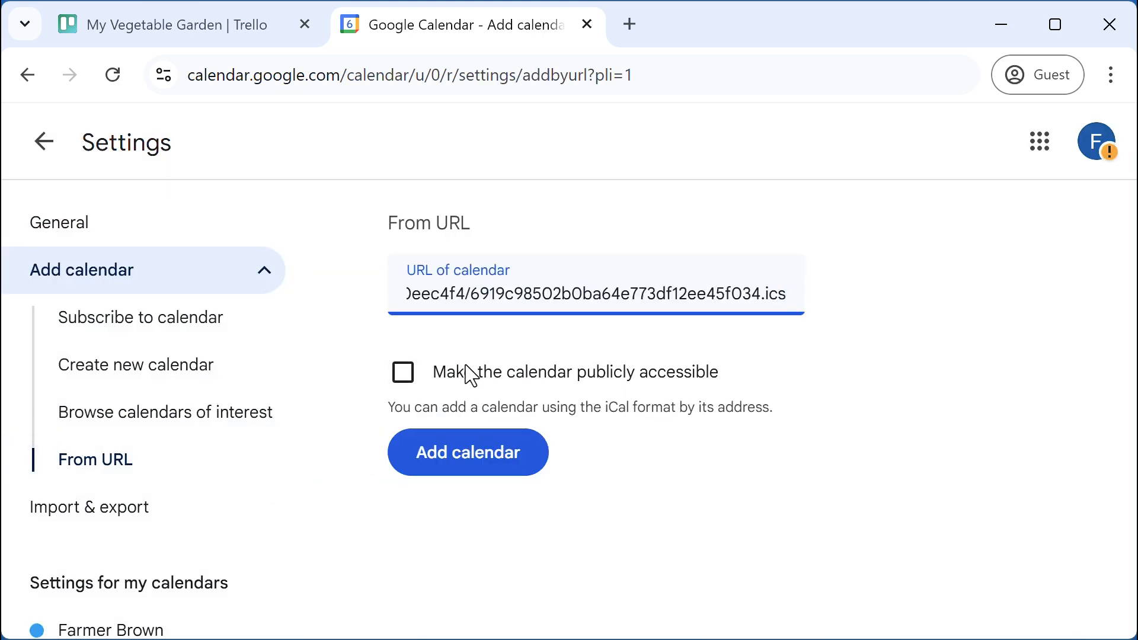
{"action": "left_click", "coordinate": [497, 456]}
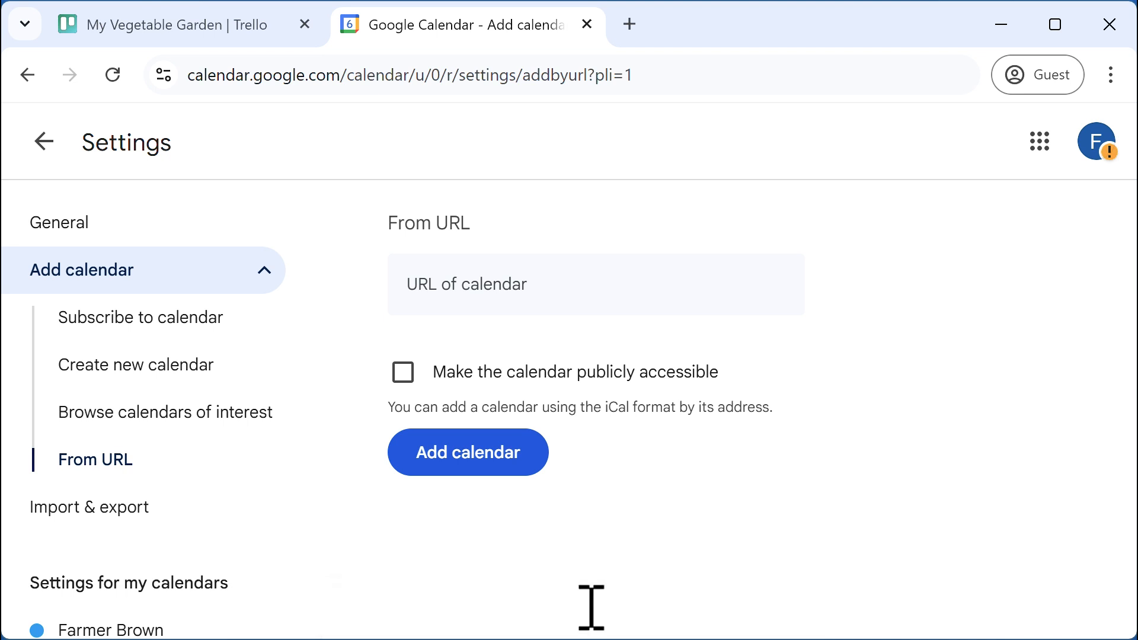
{"action": "left_click", "coordinate": [44, 157]}
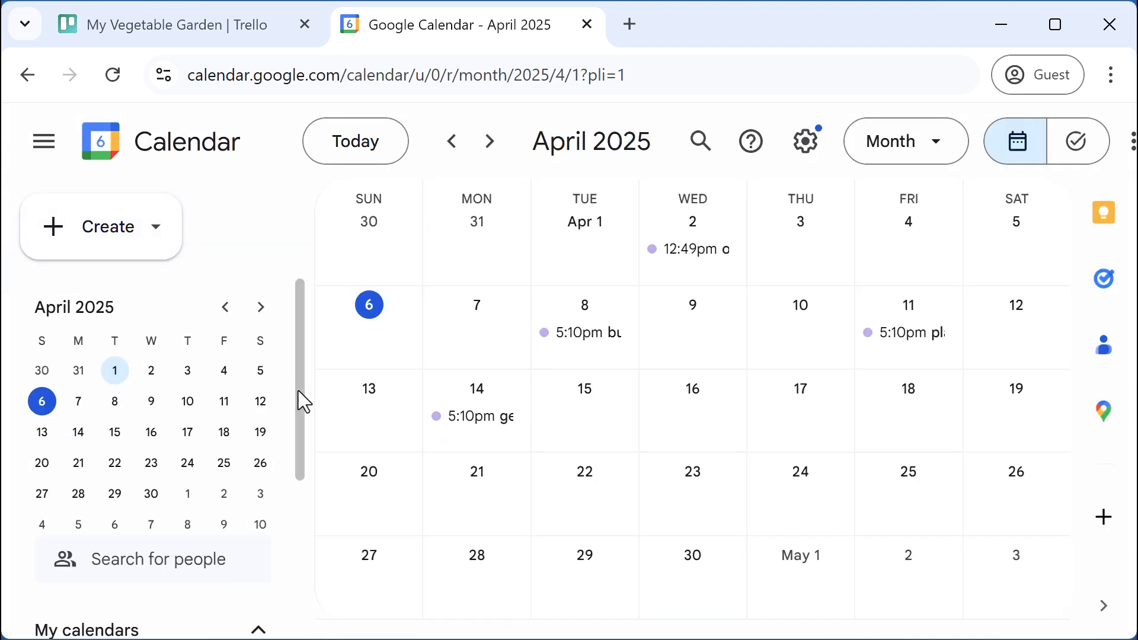
View the Apr 14 get soil tested [To Do] event details, then open Trello's create options on My Garden
{"action": "left_click_drag", "start_coordinate": [298, 390], "coordinate": [305, 553]}
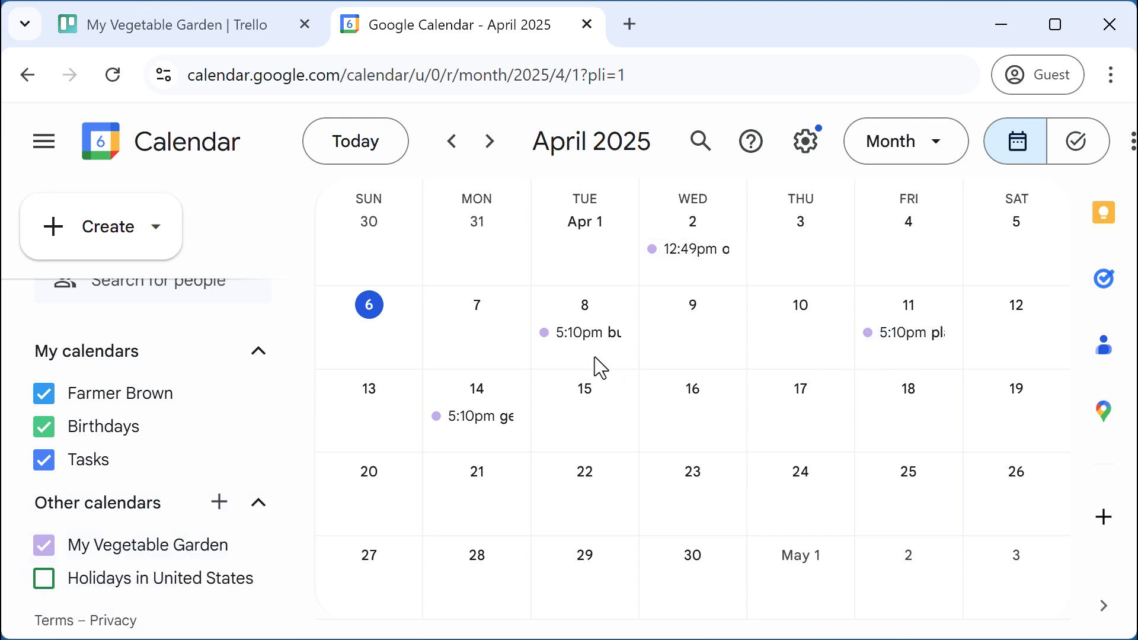
{"action": "left_click", "coordinate": [489, 417]}
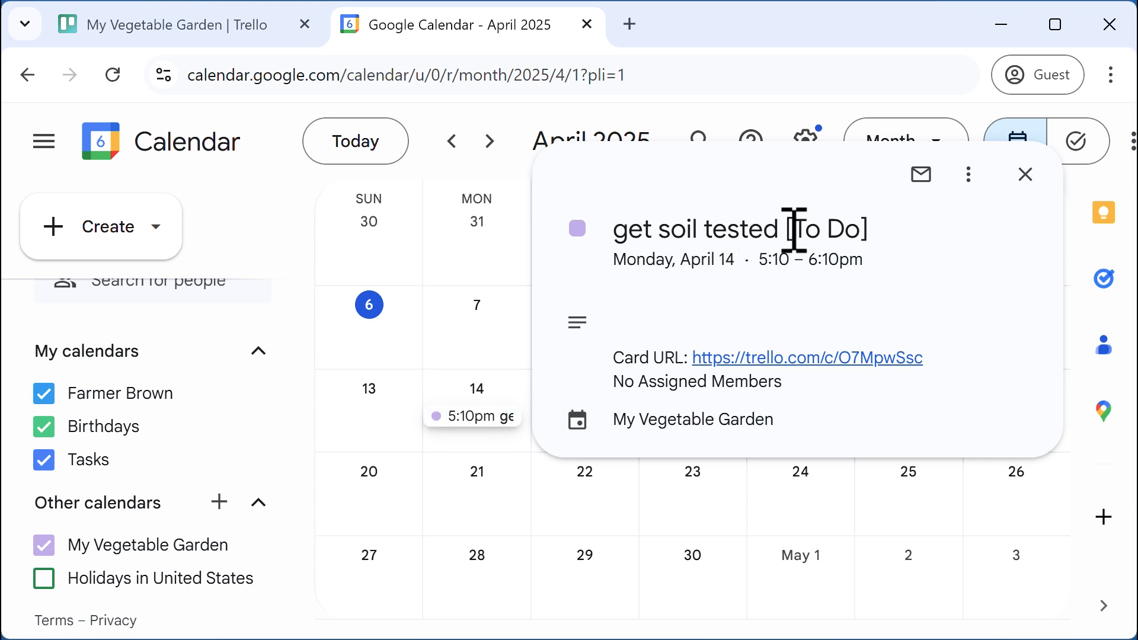
{"action": "left_click_drag", "start_coordinate": [796, 230], "coordinate": [863, 228]}
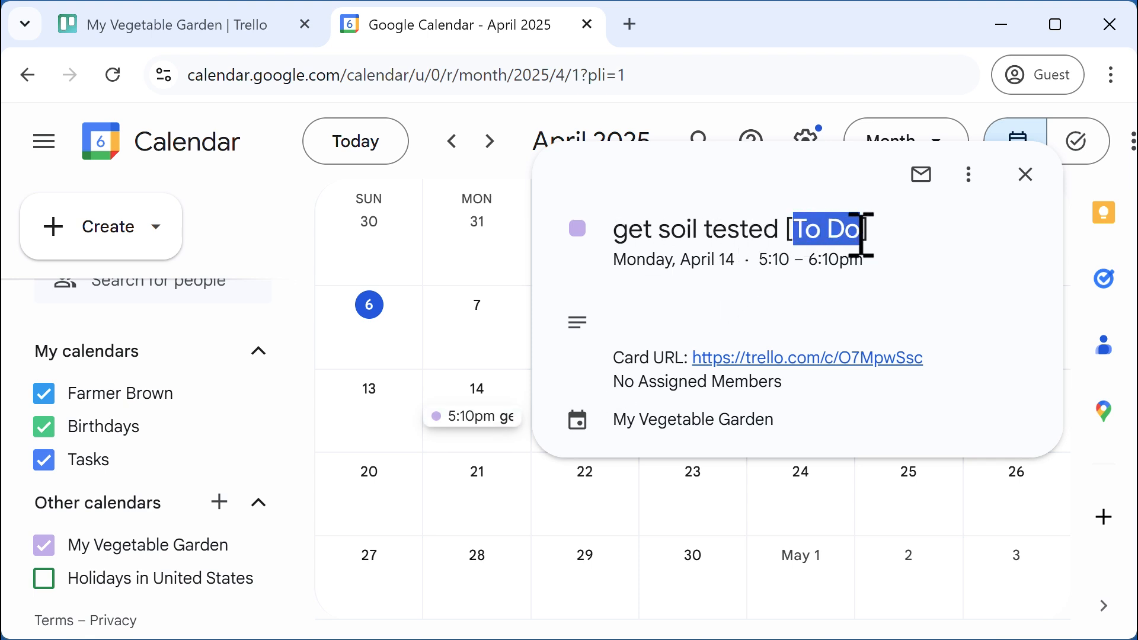
{"action": "left_click", "coordinate": [825, 254]}
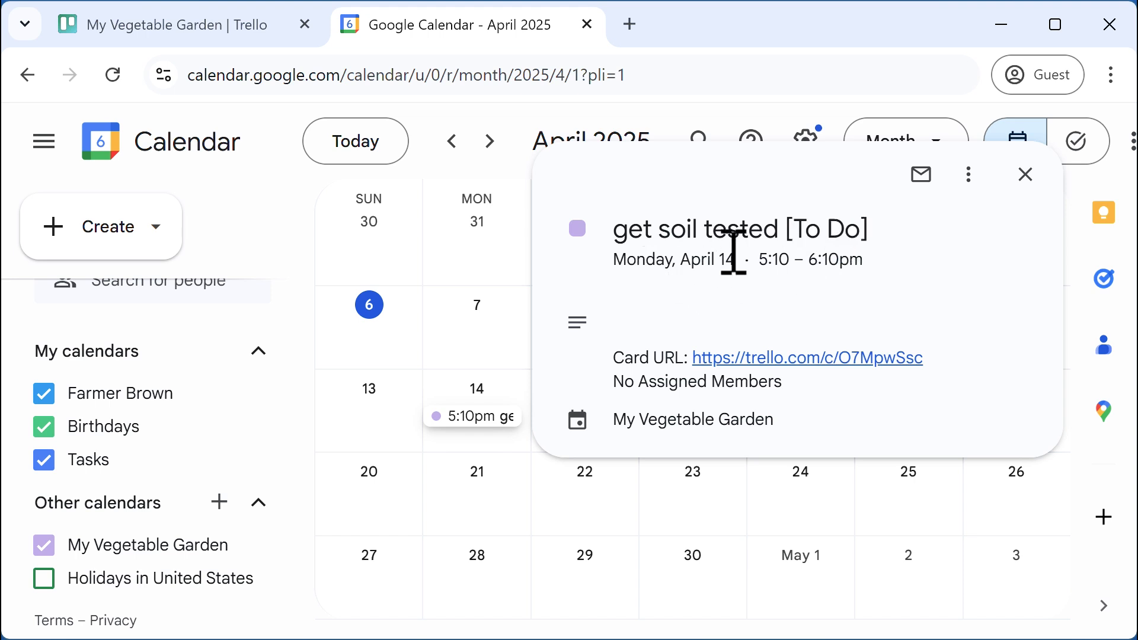
{"action": "left_click", "coordinate": [1026, 176]}
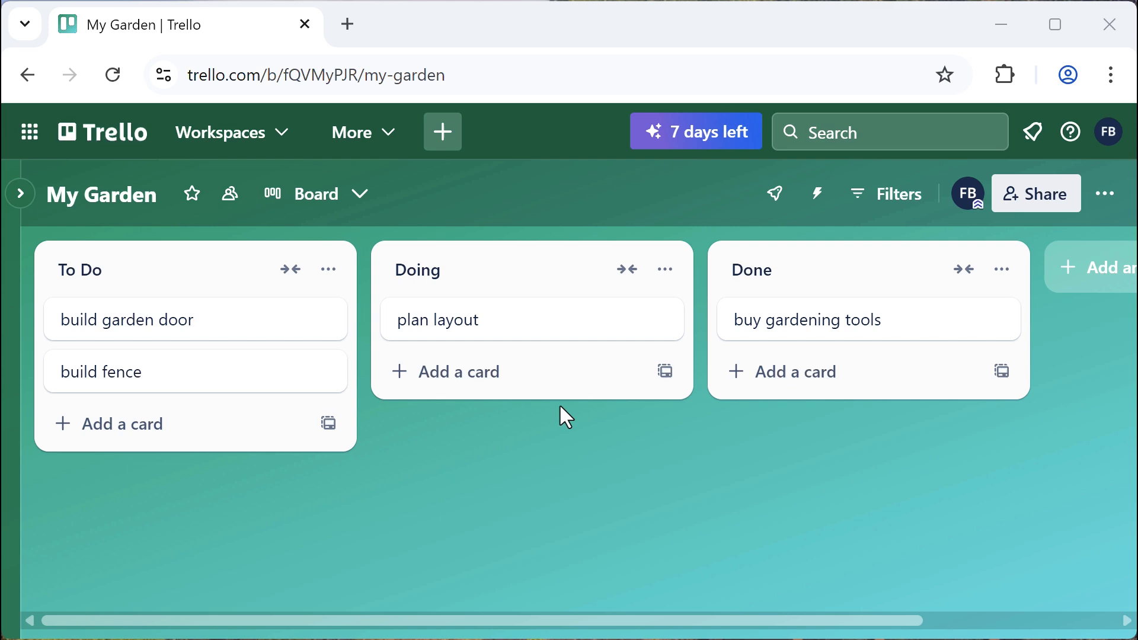
{"action": "left_click", "coordinate": [445, 135]}
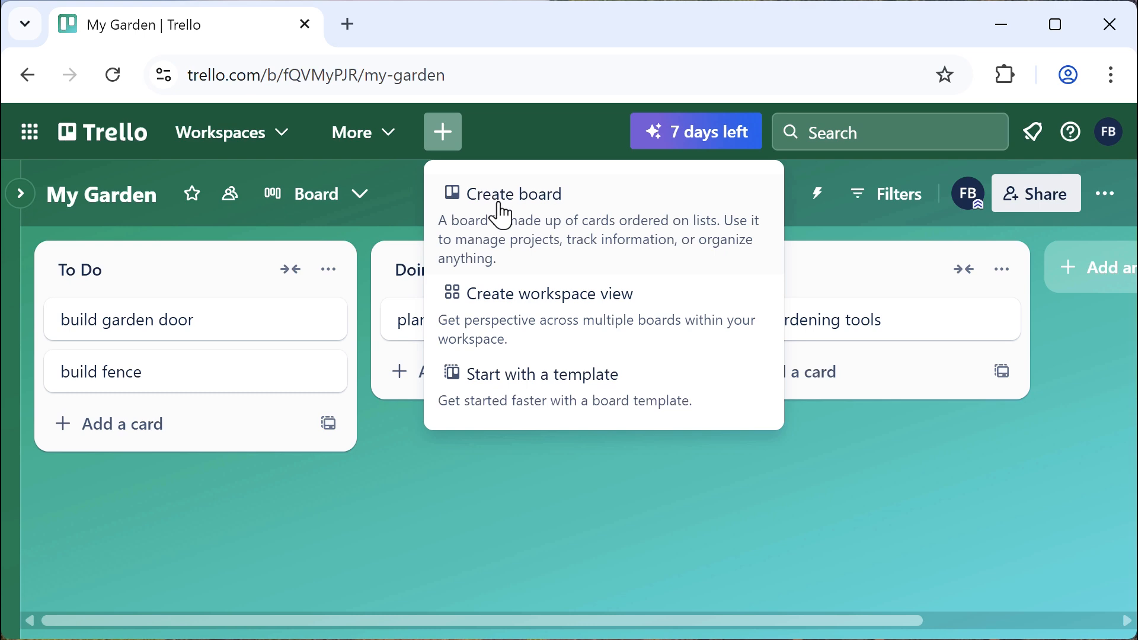
Start a new blank board titled Cookbook
{"action": "left_click", "coordinate": [551, 403]}
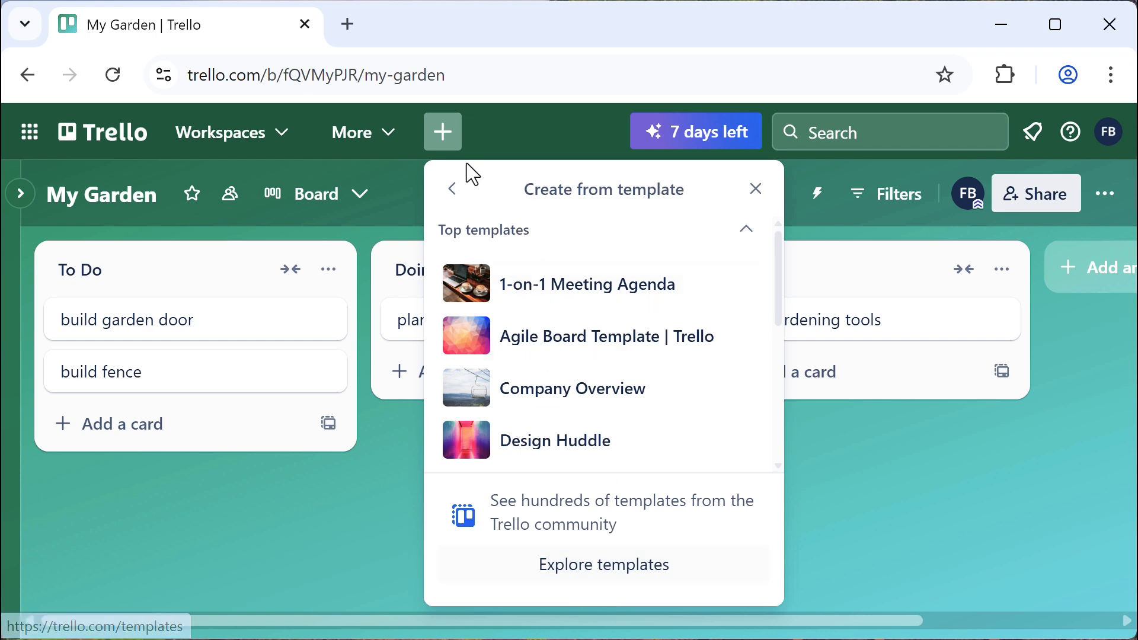
{"action": "left_click", "coordinate": [452, 192]}
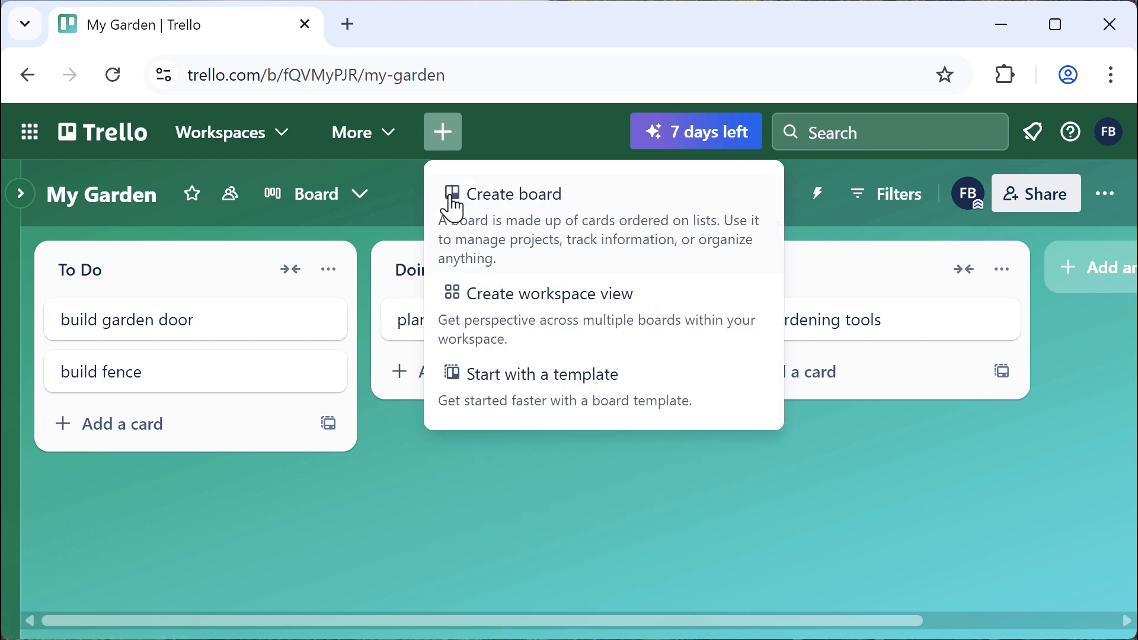
{"action": "left_click", "coordinate": [535, 204]}
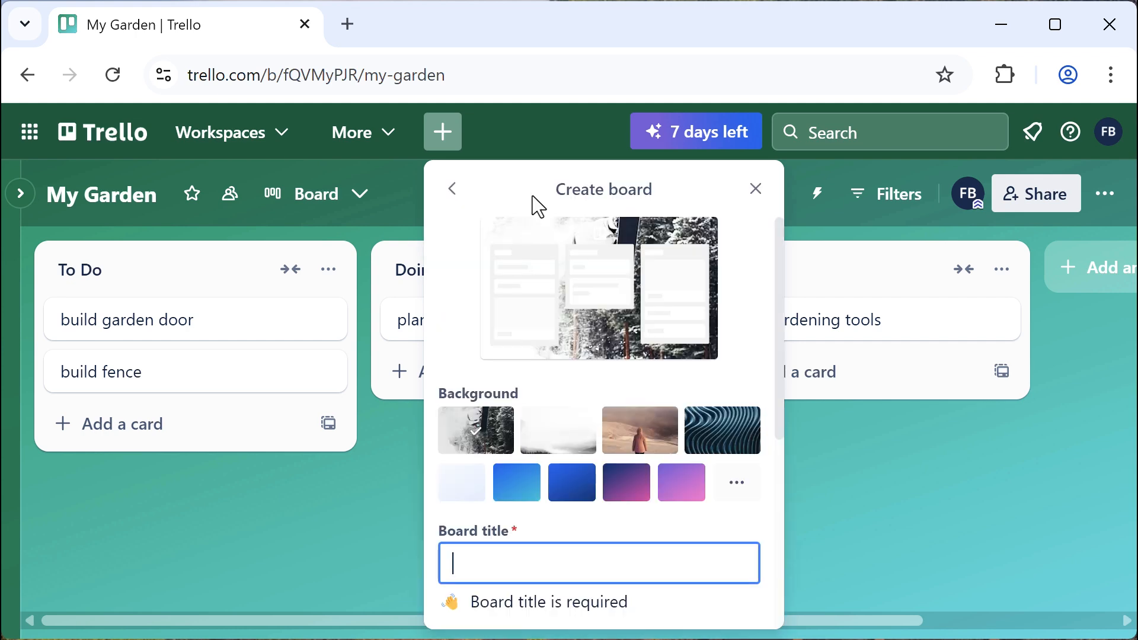
{"action": "type", "text": "Cookbook"}
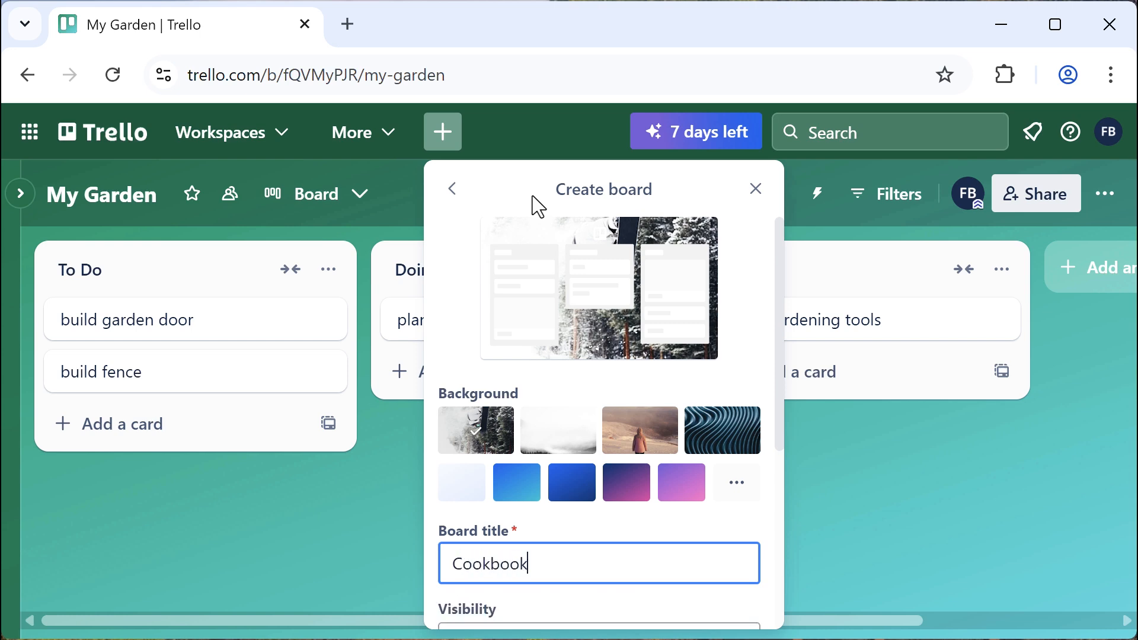
Give the board a purple gradient background, keep Workspace visibility, and create it
{"action": "left_click", "coordinate": [746, 493]}
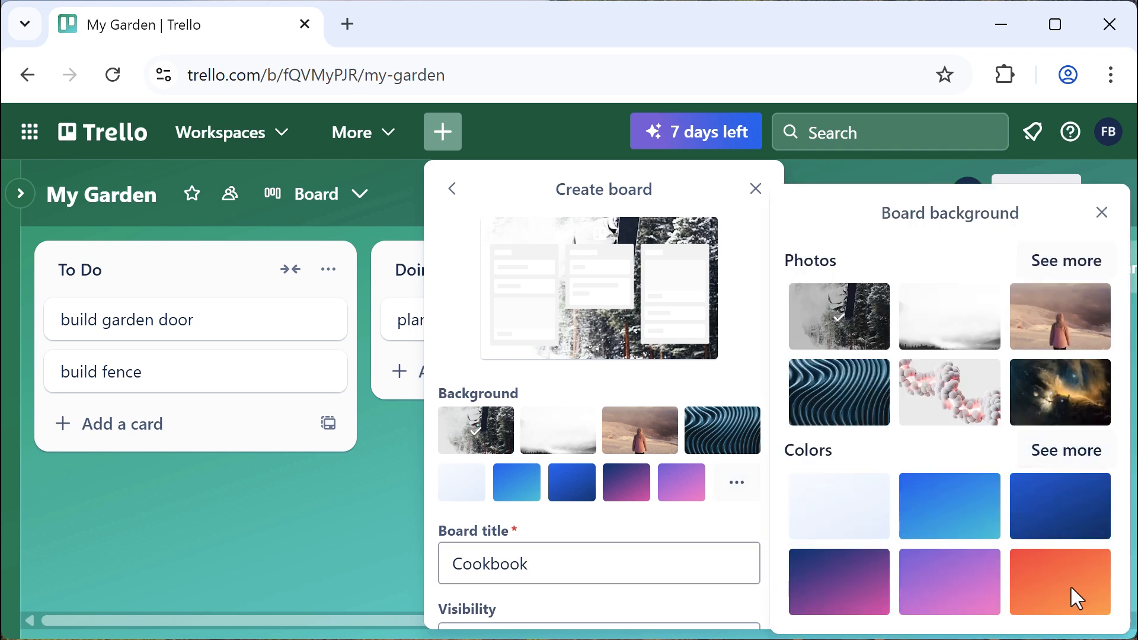
{"action": "left_click", "coordinate": [1098, 451]}
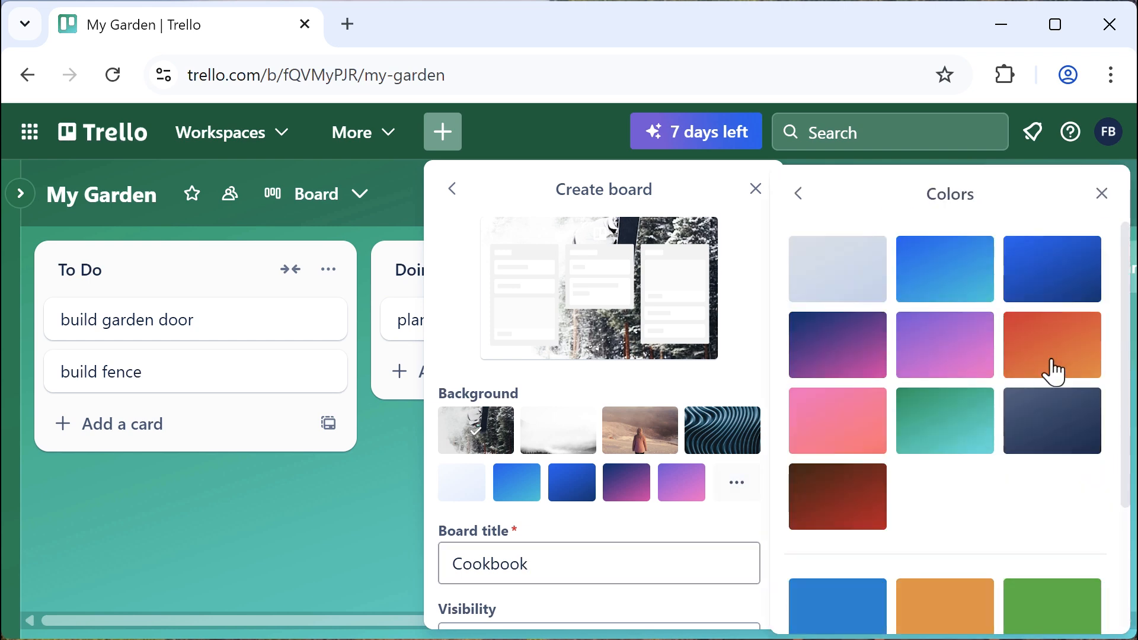
{"action": "left_click", "coordinate": [964, 358]}
{"action": "scroll", "coordinate": [1125, 376], "scroll_direction": "down", "scroll_amount": 3}
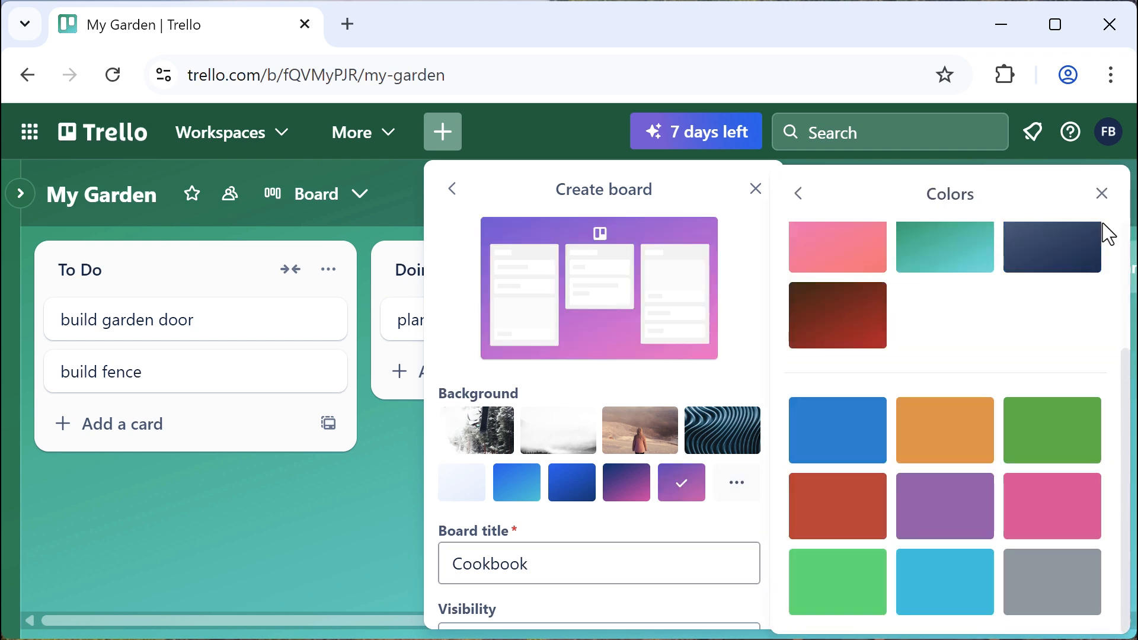
{"action": "left_click", "coordinate": [1099, 194]}
{"action": "scroll", "coordinate": [708, 421], "scroll_direction": "down", "scroll_amount": 5}
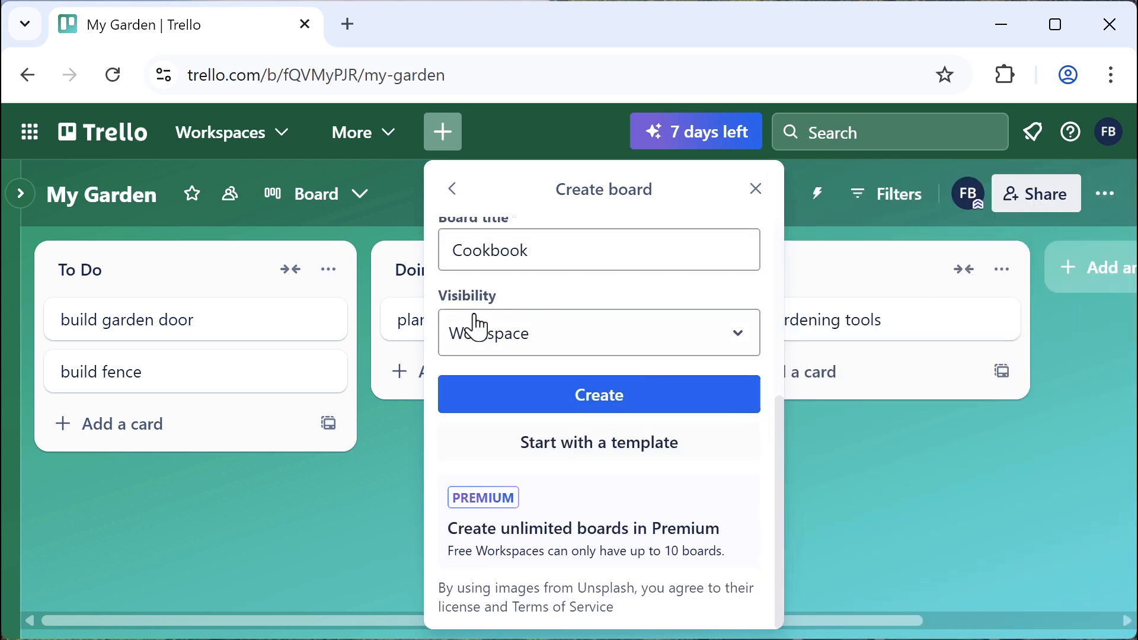
{"action": "left_click", "coordinate": [524, 341]}
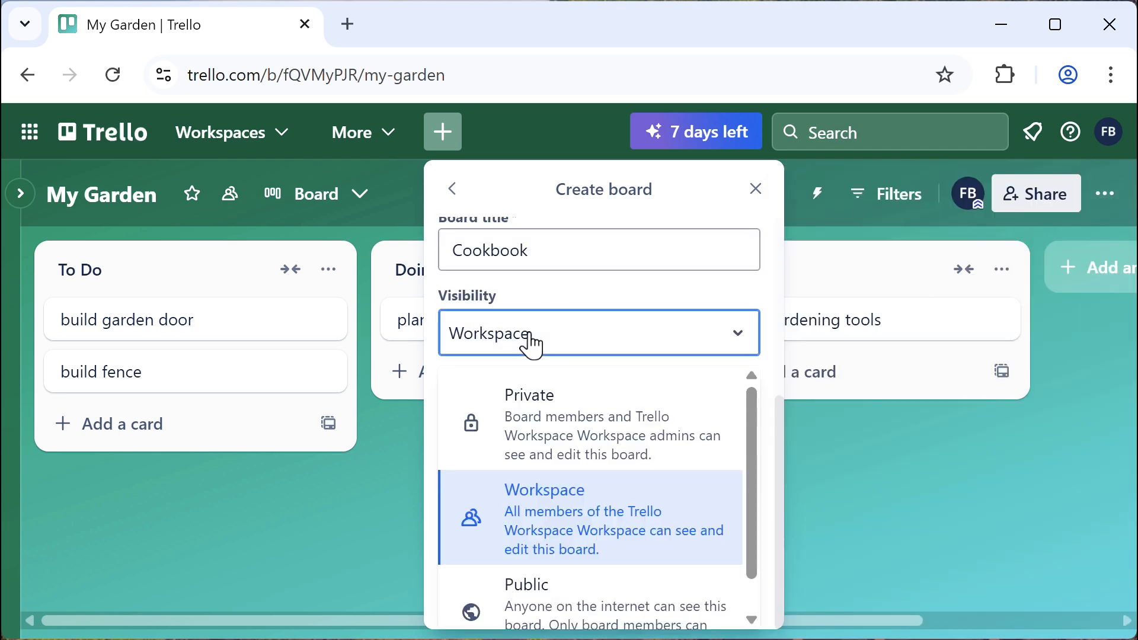
{"action": "left_click", "coordinate": [585, 509]}
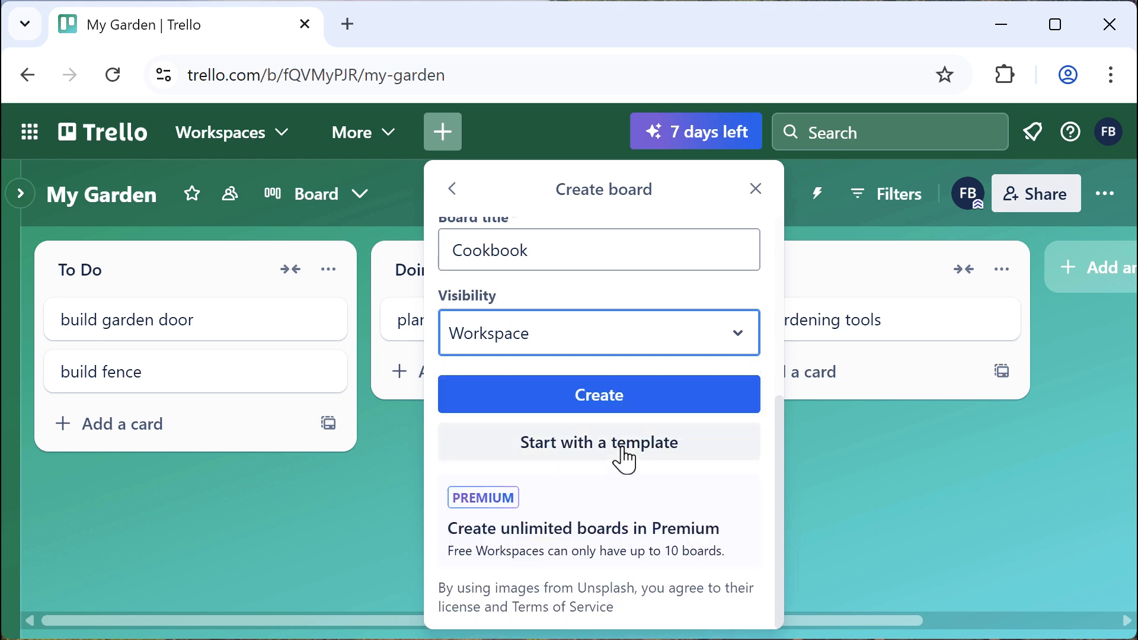
{"action": "left_click", "coordinate": [608, 404]}
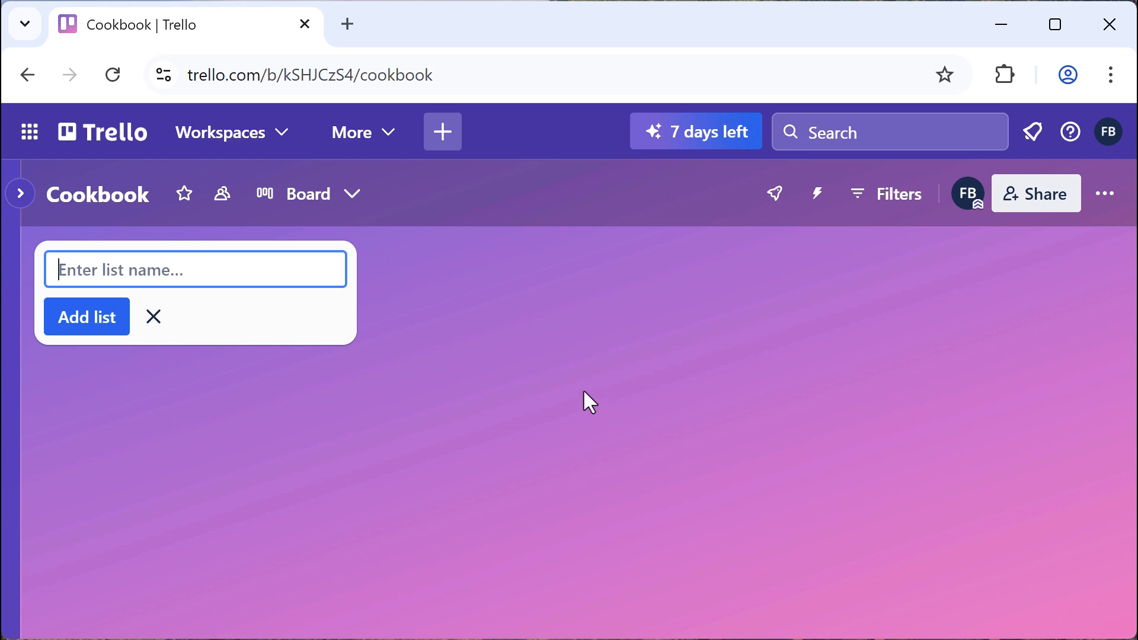
Add lists named Recipie Ideas, Test and refine, and Done, then close the list form
{"action": "type", "text": "Rec"}
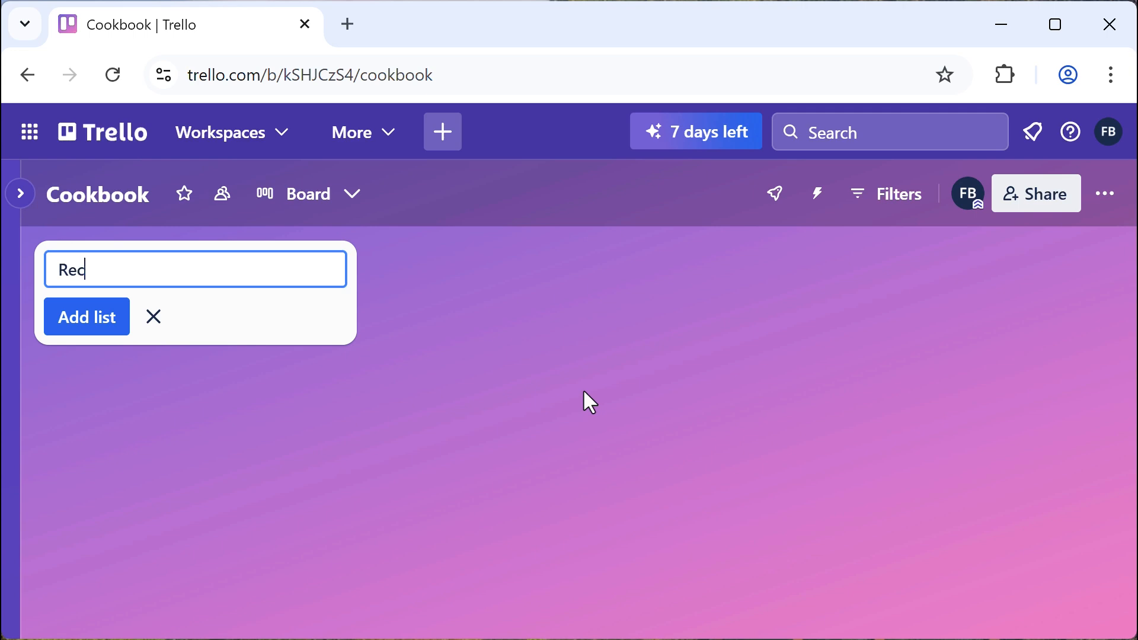
{"action": "type", "text": "ipie Idea"}
{"action": "type", "text": "s"}
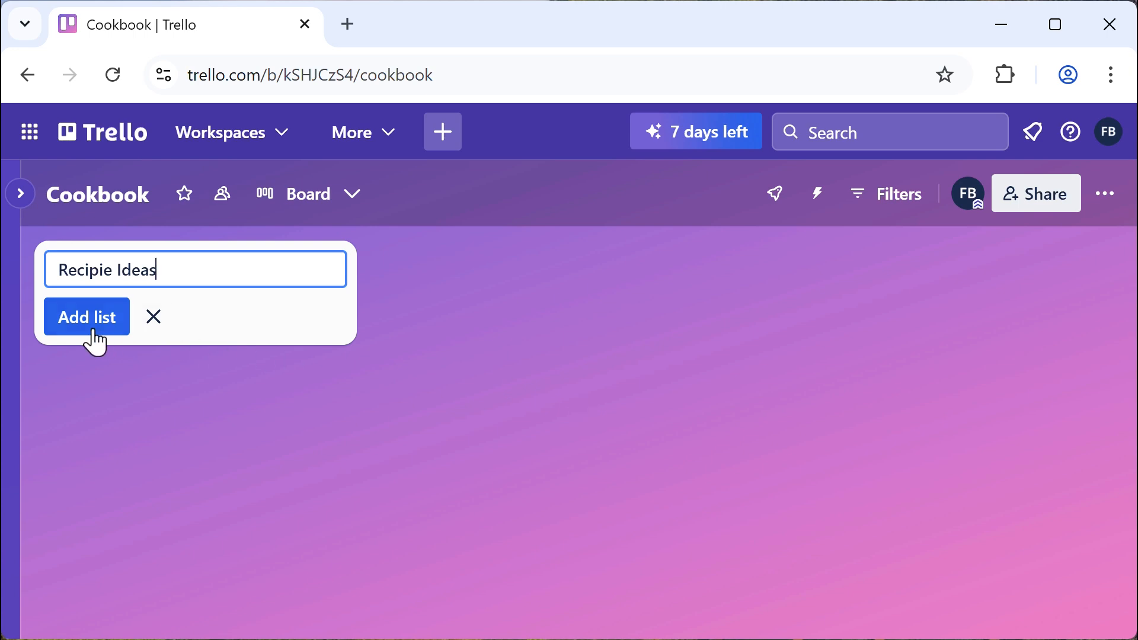
{"action": "left_click", "coordinate": [89, 326]}
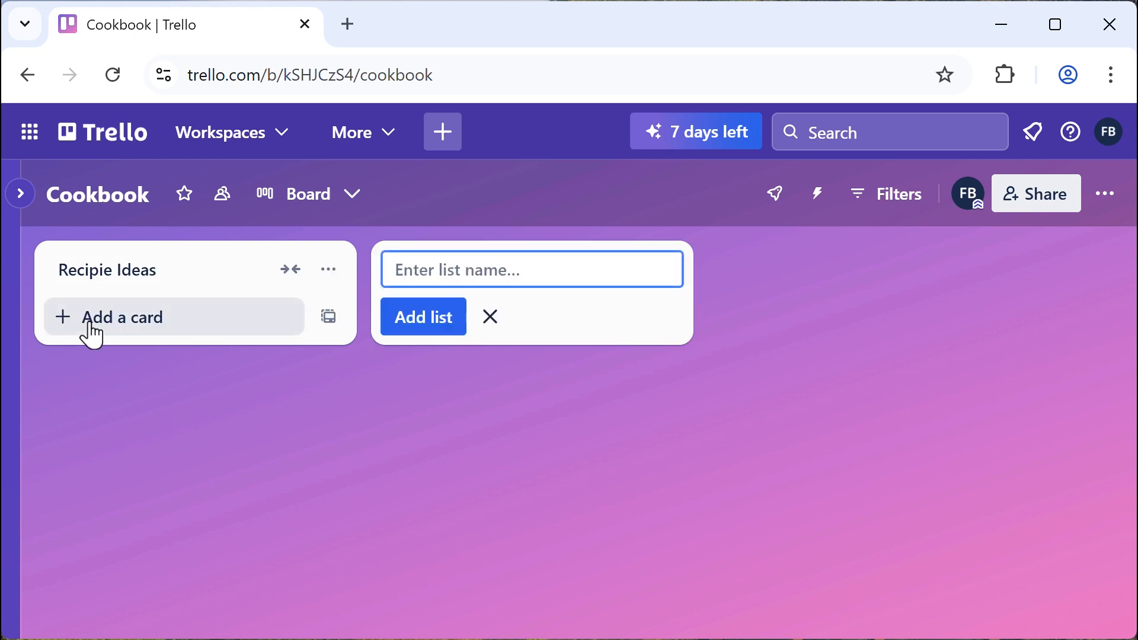
{"action": "type", "text": "Test and refine"}
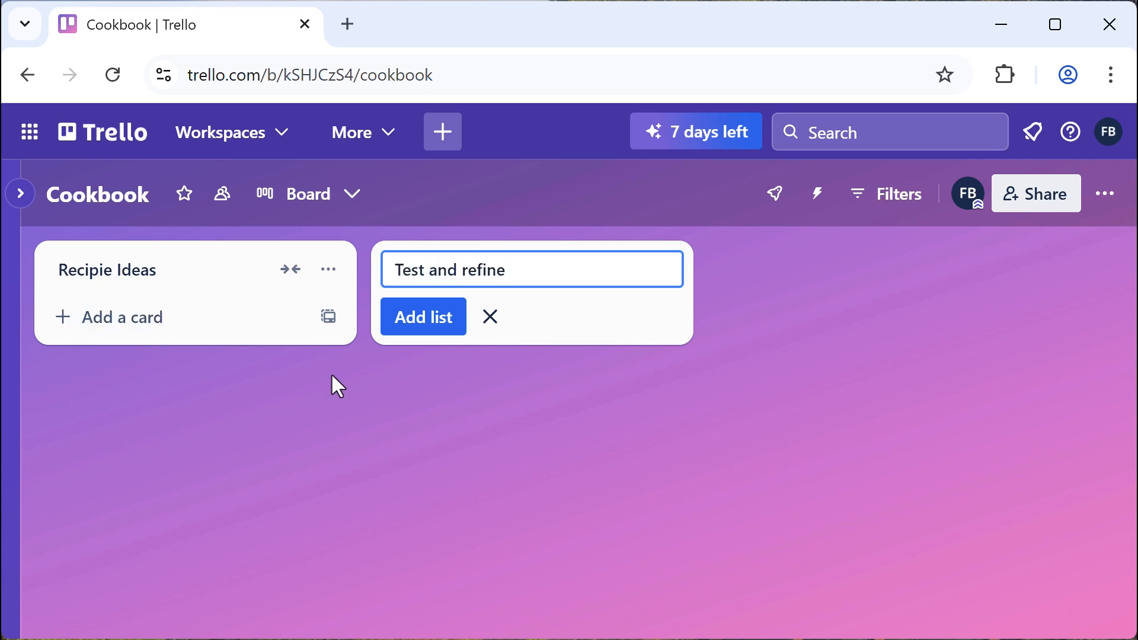
{"action": "left_click", "coordinate": [413, 324]}
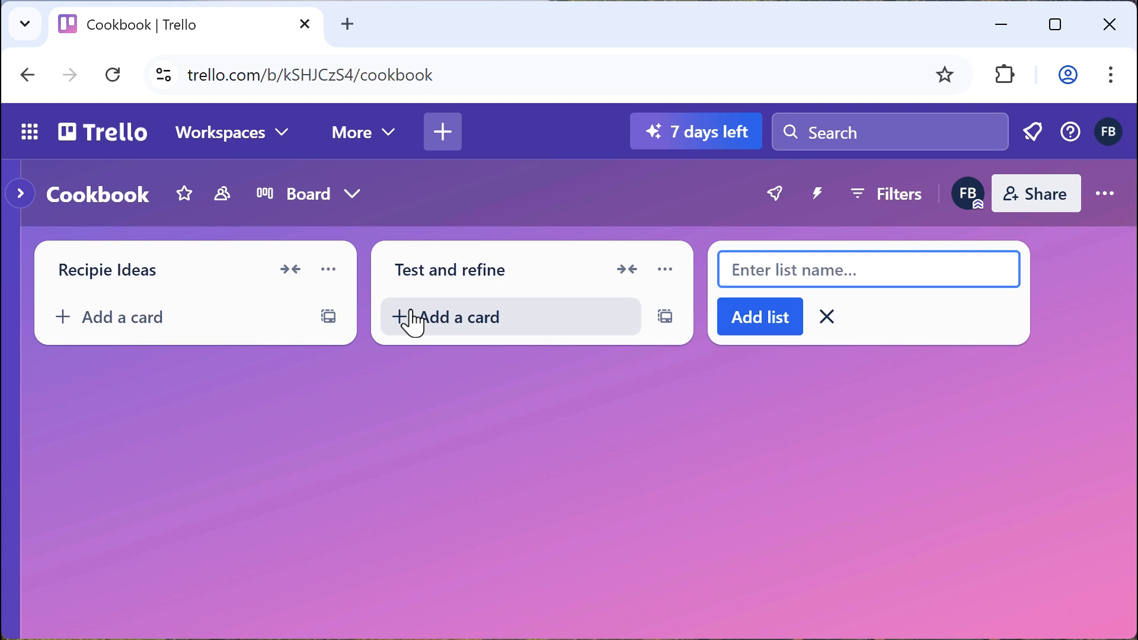
{"action": "type", "text": "Done"}
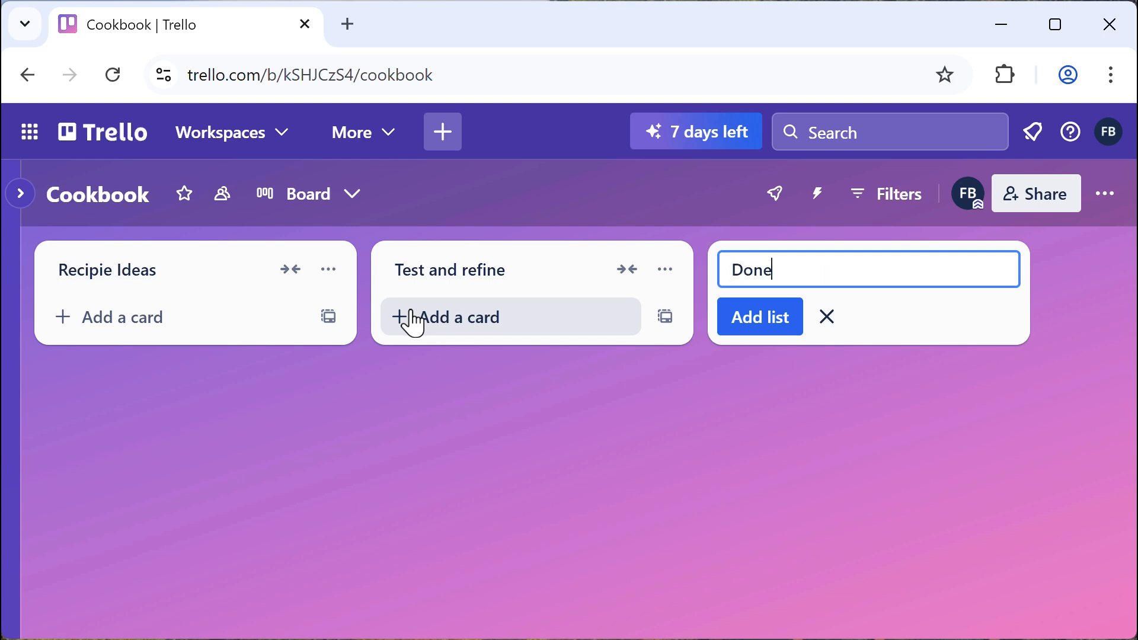
{"action": "left_click", "coordinate": [745, 318]}
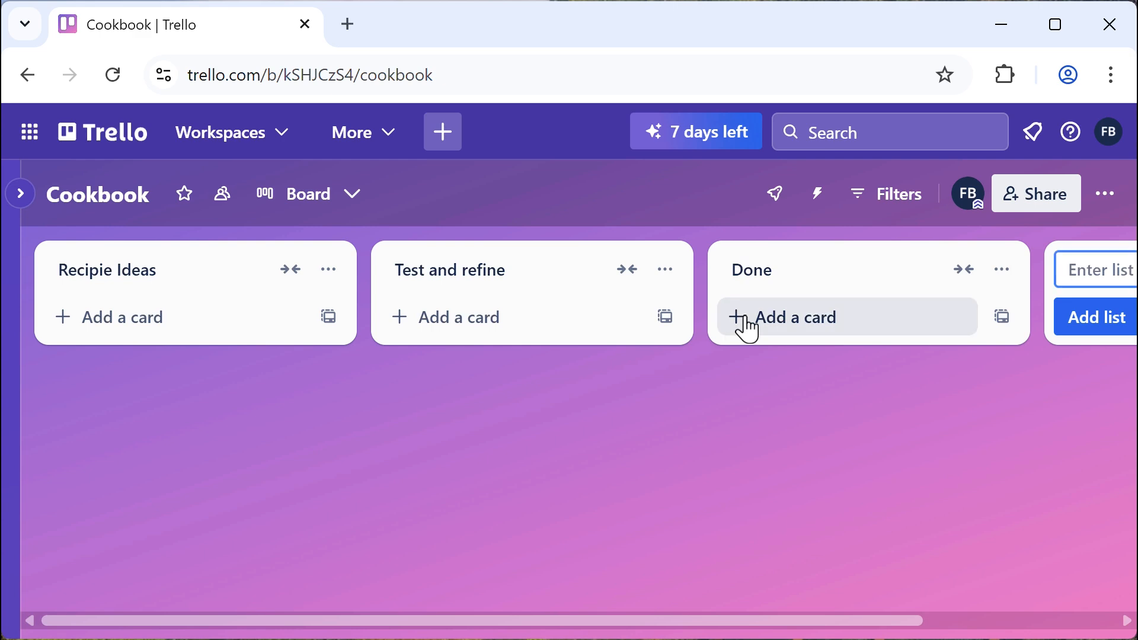
{"action": "left_click_drag", "start_coordinate": [780, 627], "coordinate": [972, 627]}
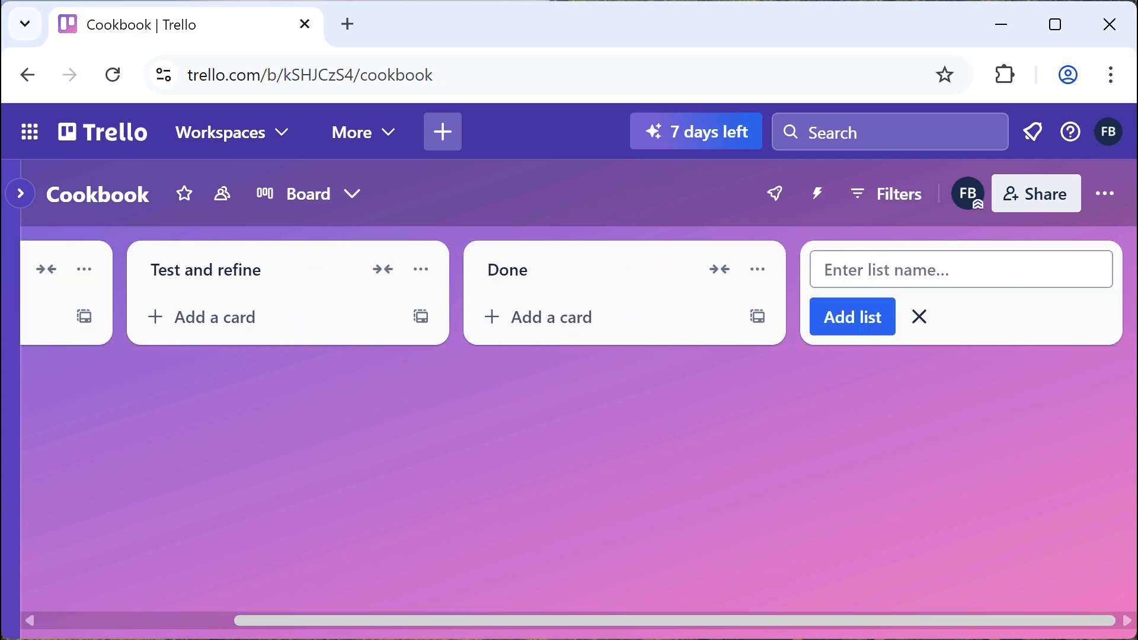
{"action": "left_click", "coordinate": [920, 320]}
{"action": "left_click_drag", "start_coordinate": [685, 632], "coordinate": [474, 631]}
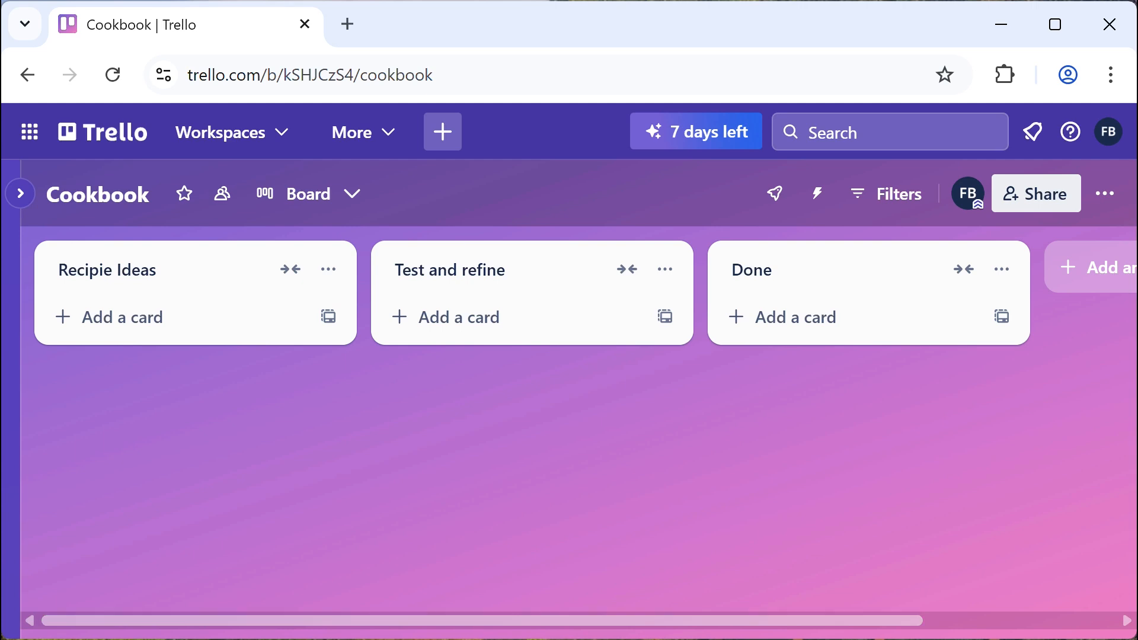
{"action": "left_click_drag", "start_coordinate": [733, 635], "coordinate": [883, 617]}
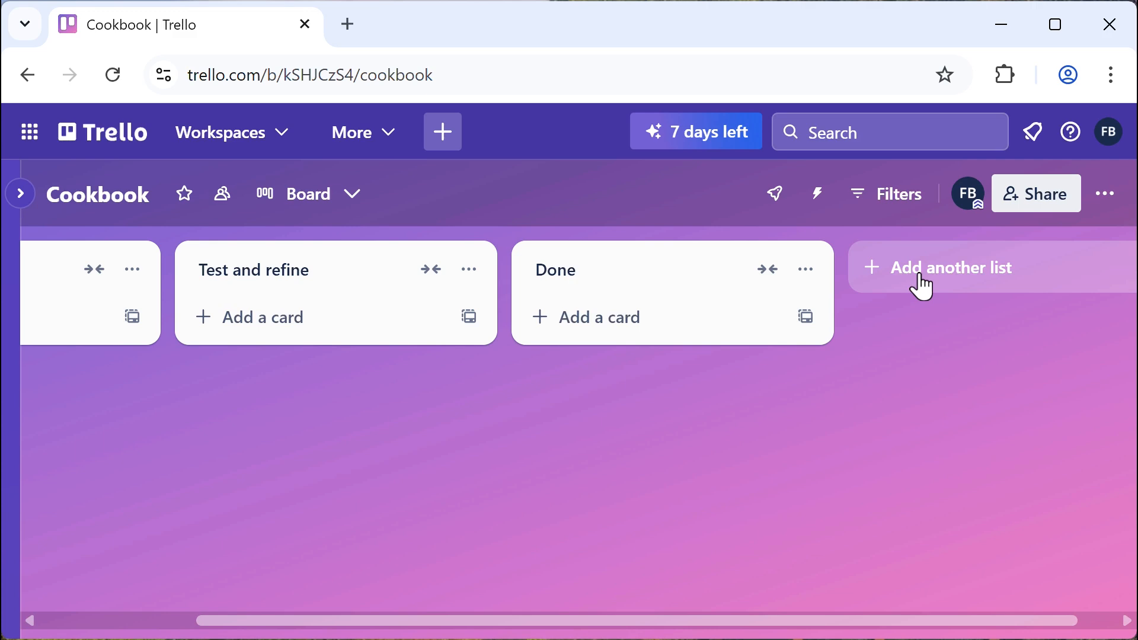
Add a photos list and drag it to sit just before Done
{"action": "left_click", "coordinate": [923, 288]}
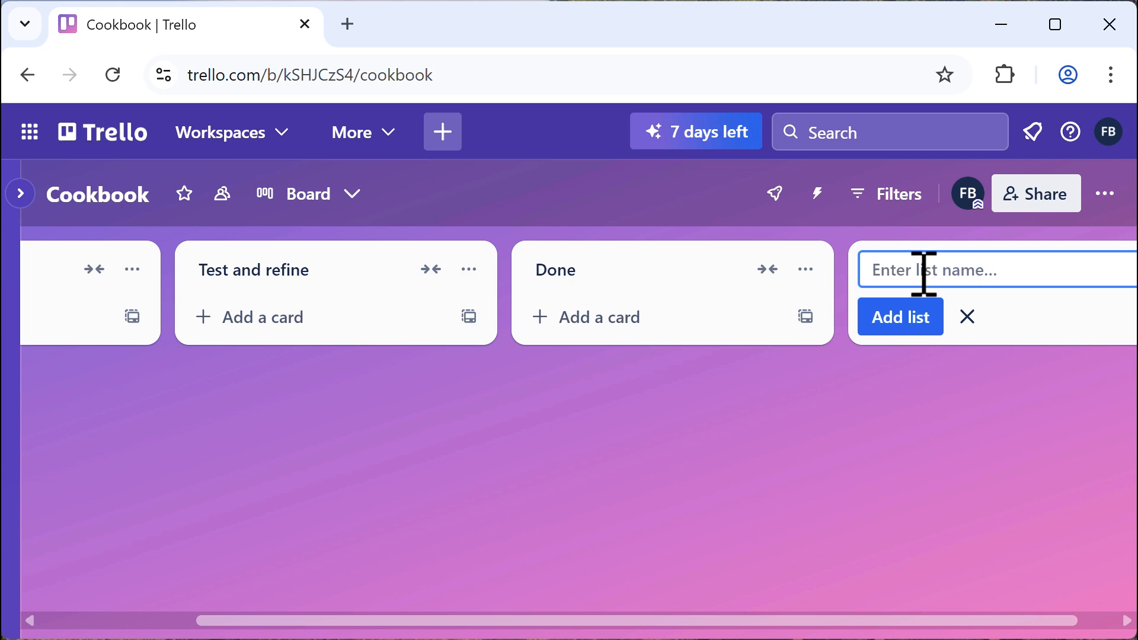
{"action": "type", "text": "pho"}
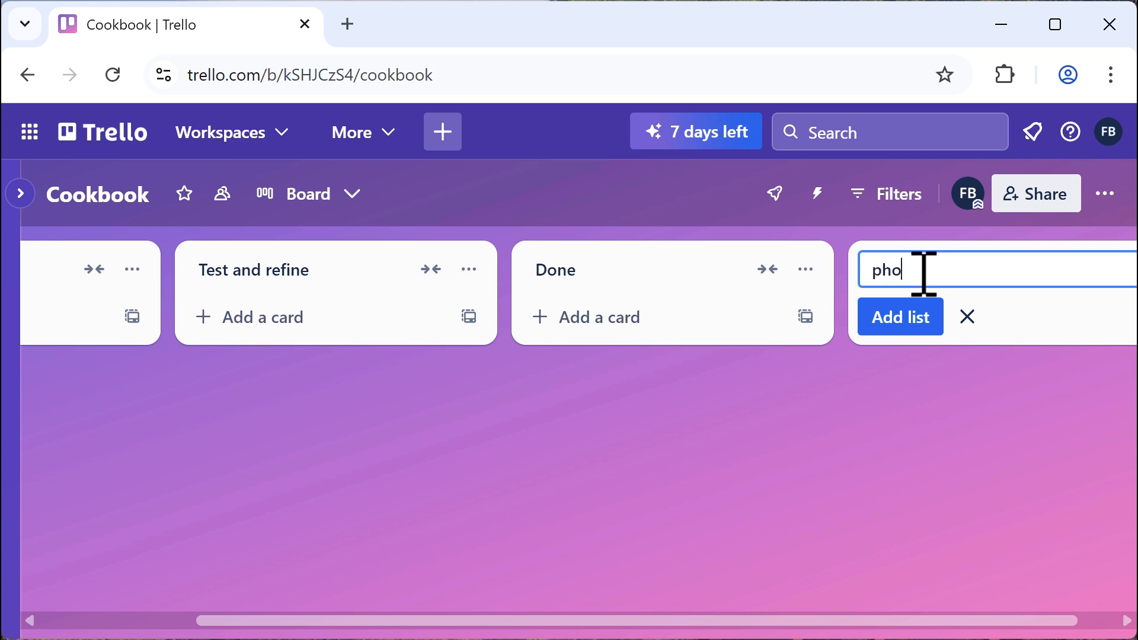
{"action": "type", "text": "tos"}
{"action": "left_click", "coordinate": [911, 332]}
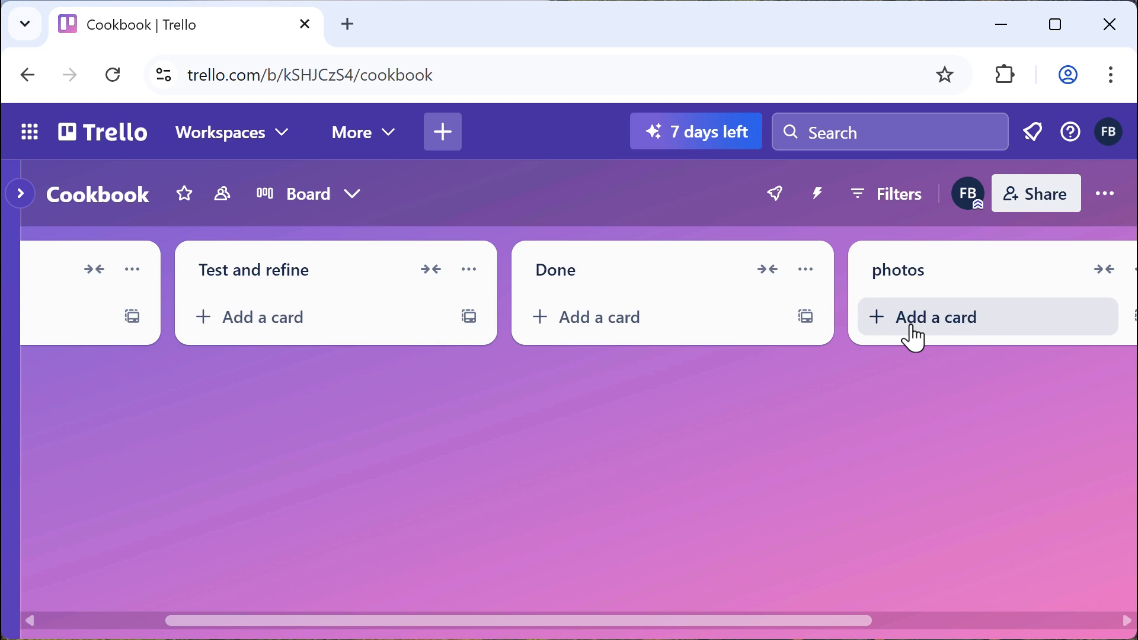
{"action": "left_click_drag", "start_coordinate": [950, 275], "coordinate": [729, 269]}
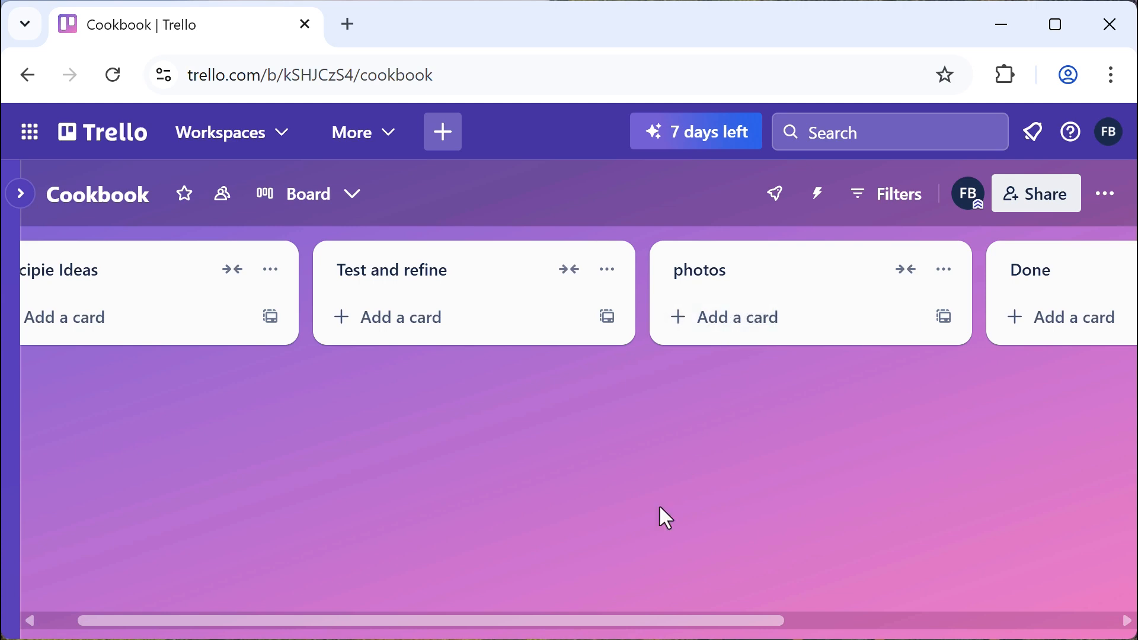
{"action": "left_click_drag", "start_coordinate": [628, 629], "coordinate": [454, 629]}
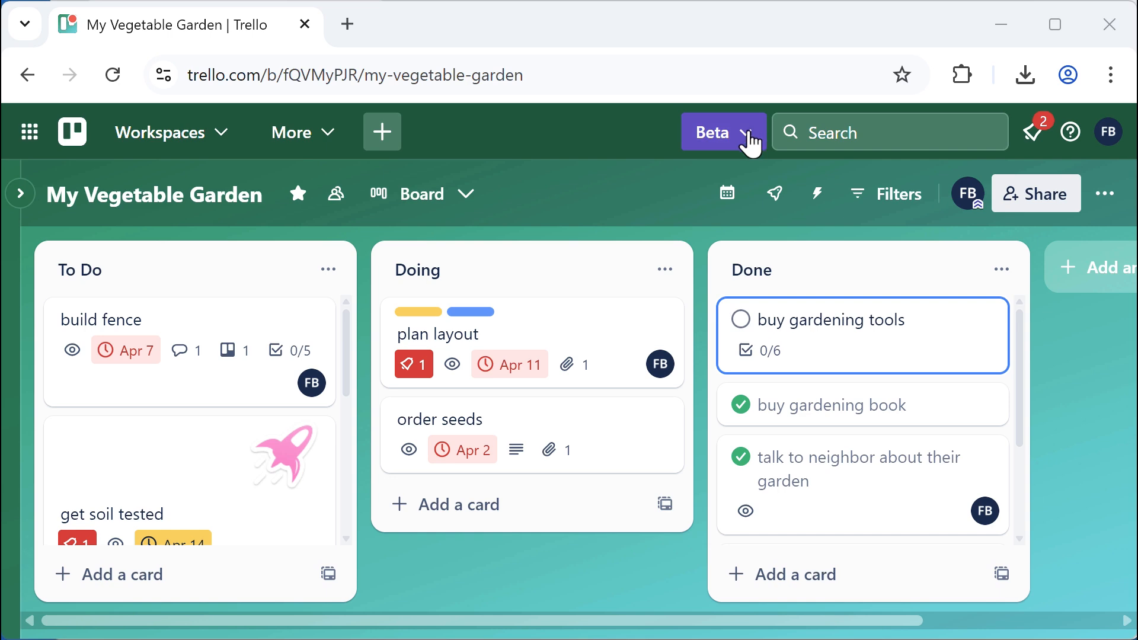
Switch to the Trello Beta experience with the Inbox panel shown beside the board
{"action": "left_click", "coordinate": [752, 142]}
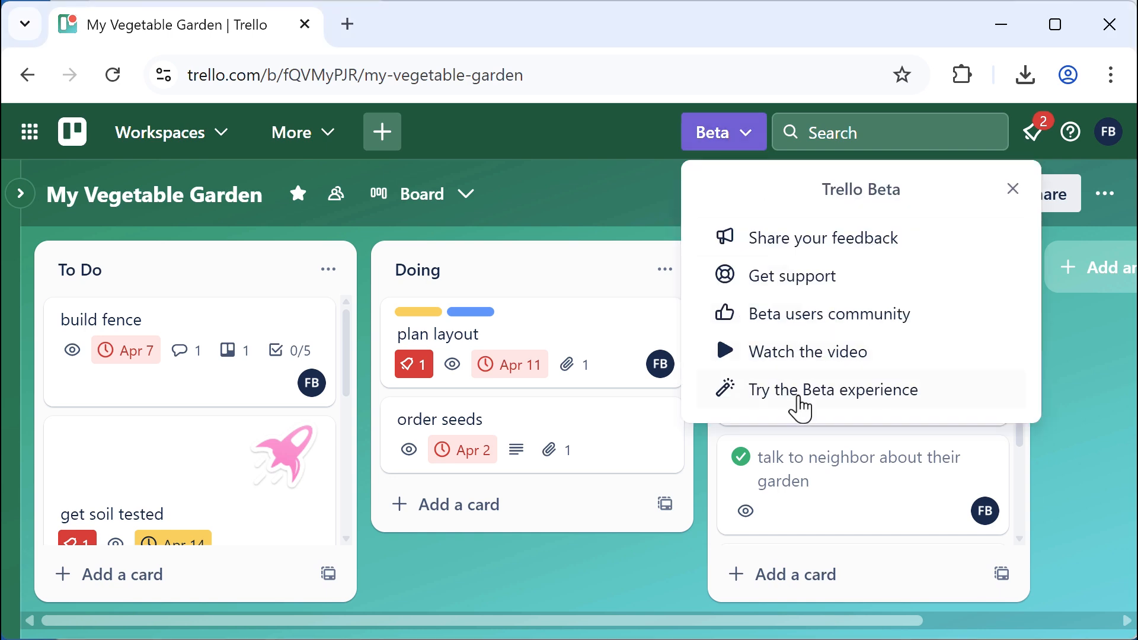
{"action": "left_click", "coordinate": [800, 396]}
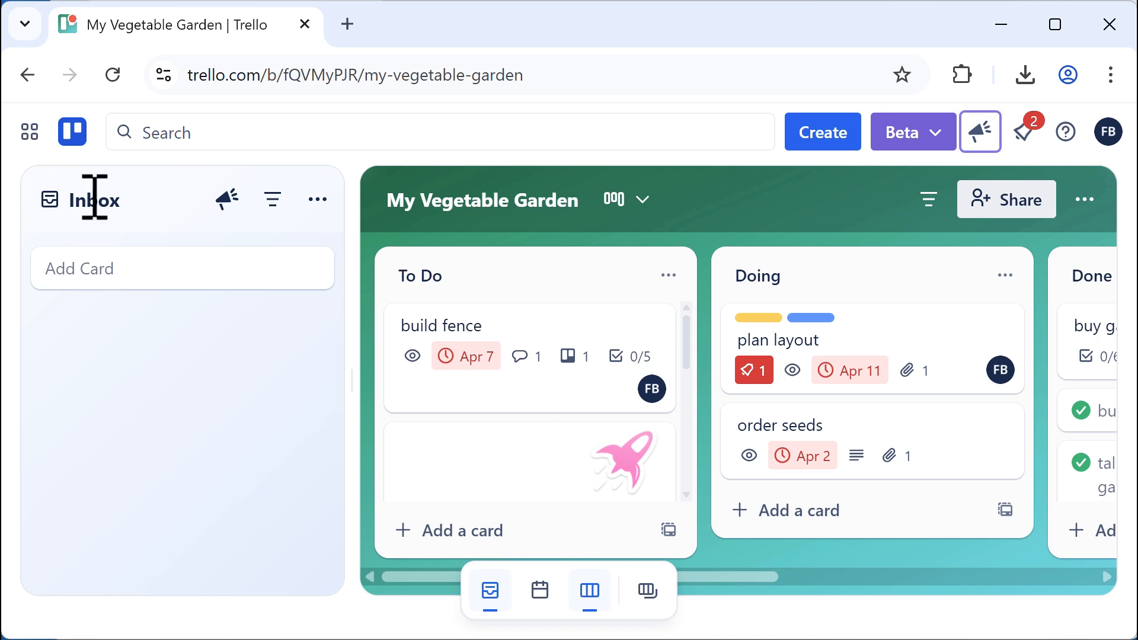
{"action": "left_click", "coordinate": [491, 607]}
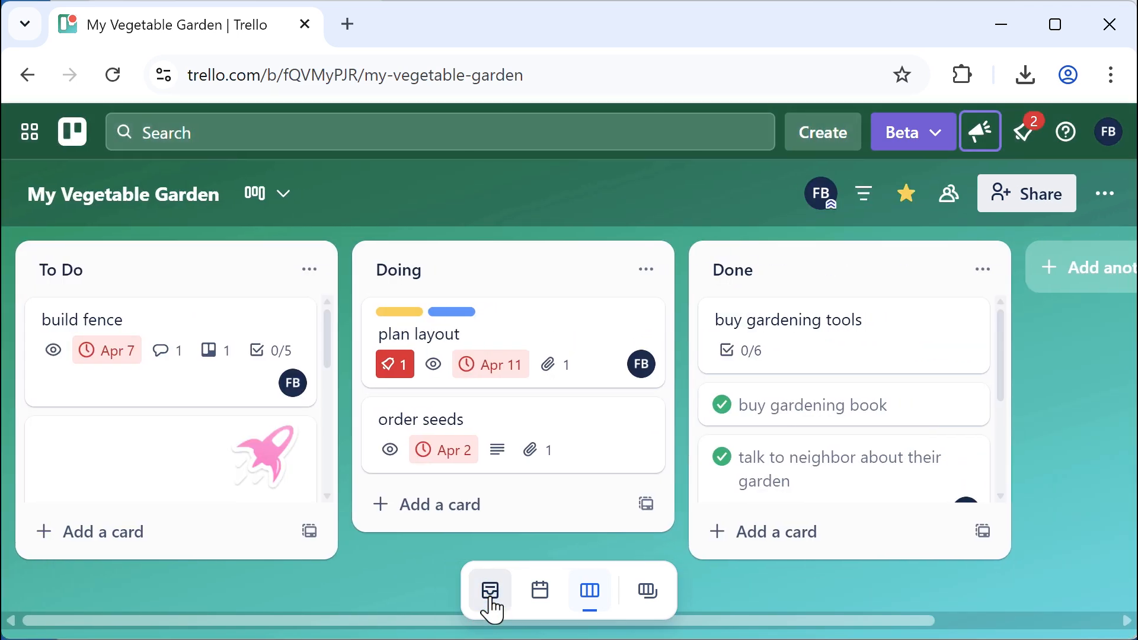
{"action": "left_click", "coordinate": [490, 606]}
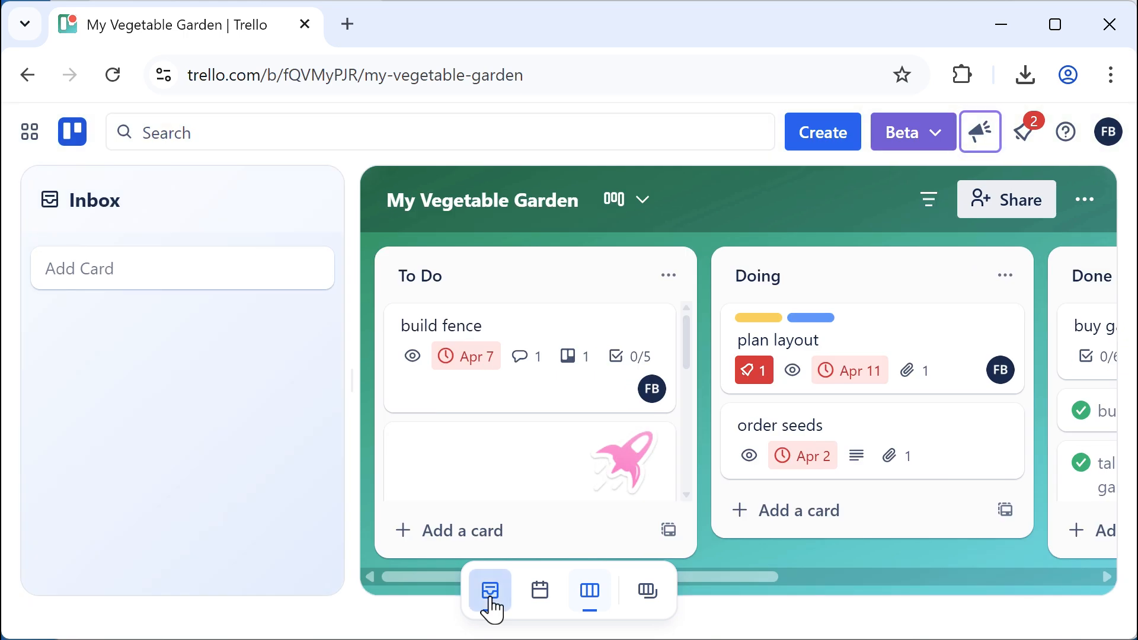
{"action": "left_click", "coordinate": [490, 607]}
{"action": "left_click", "coordinate": [491, 607]}
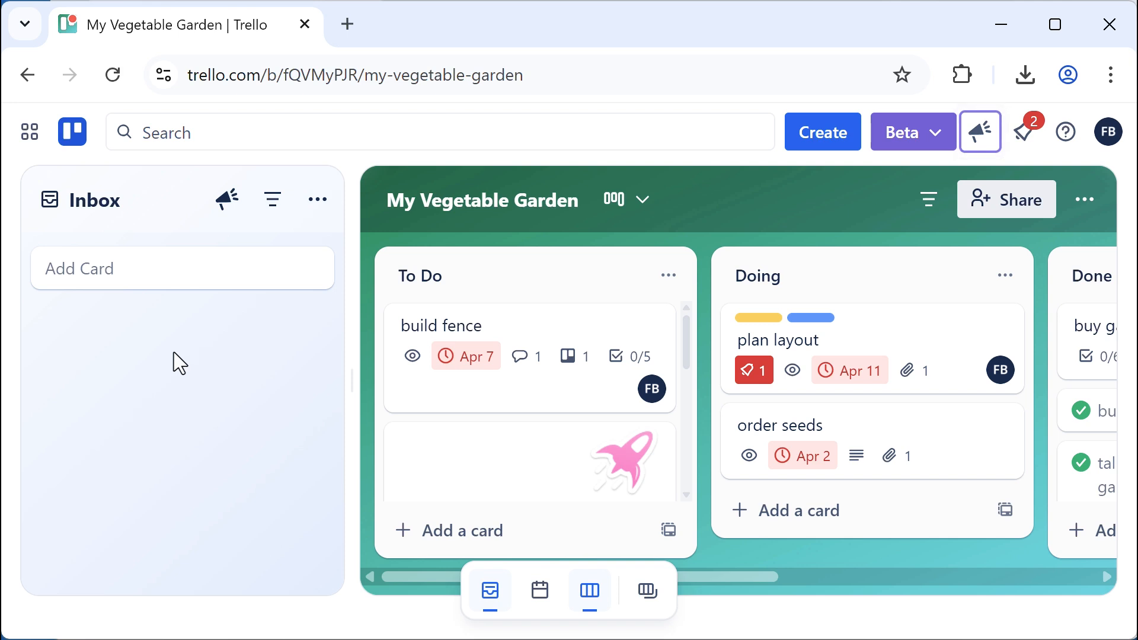
Add a card titled 'test card' to the Inbox
{"action": "left_click", "coordinate": [134, 276]}
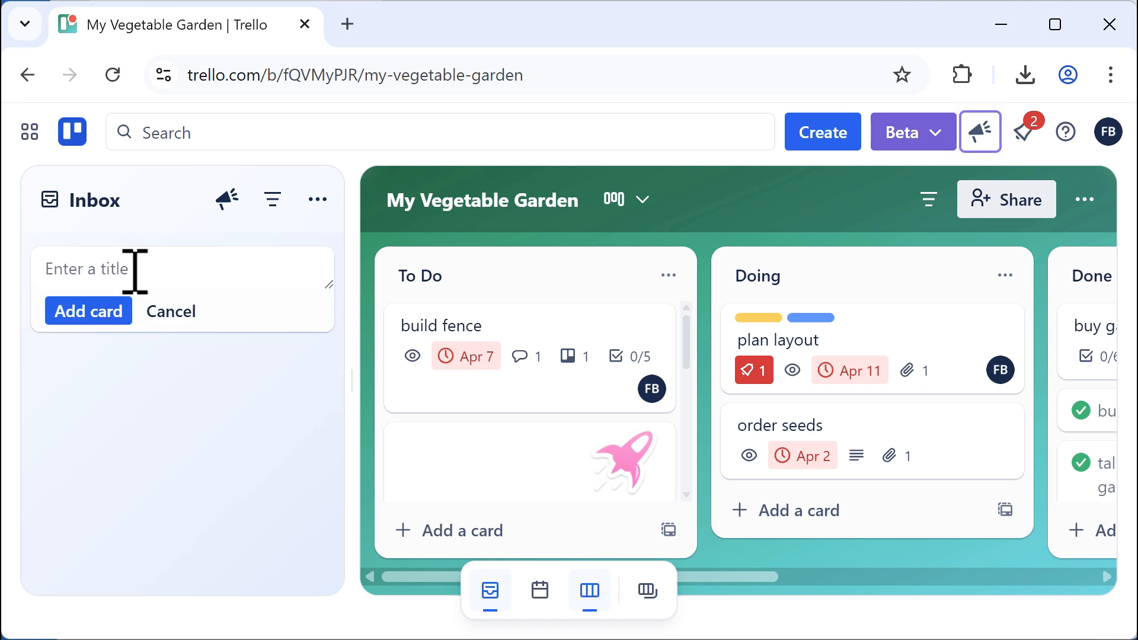
{"action": "type", "text": "test card"}
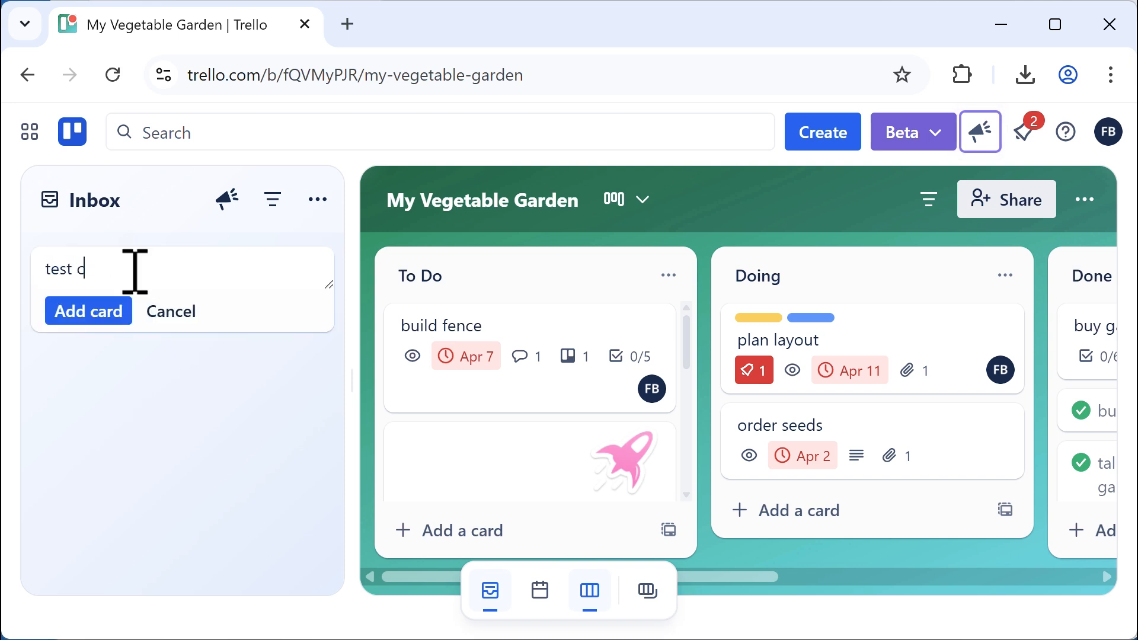
{"action": "left_click", "coordinate": [112, 328]}
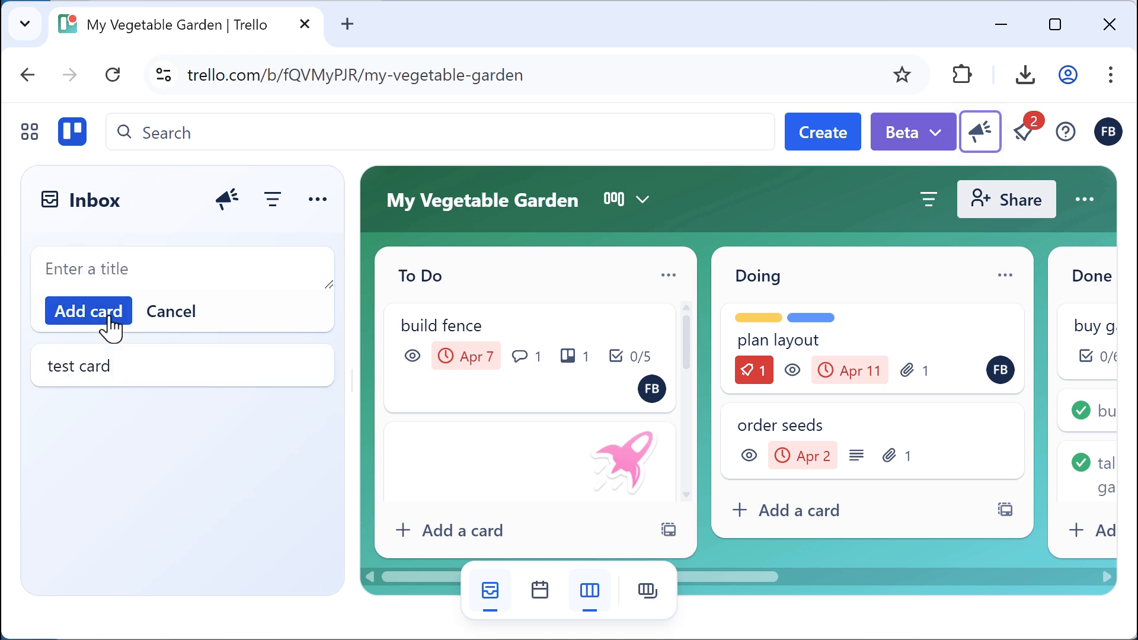
{"action": "left_click", "coordinate": [161, 479]}
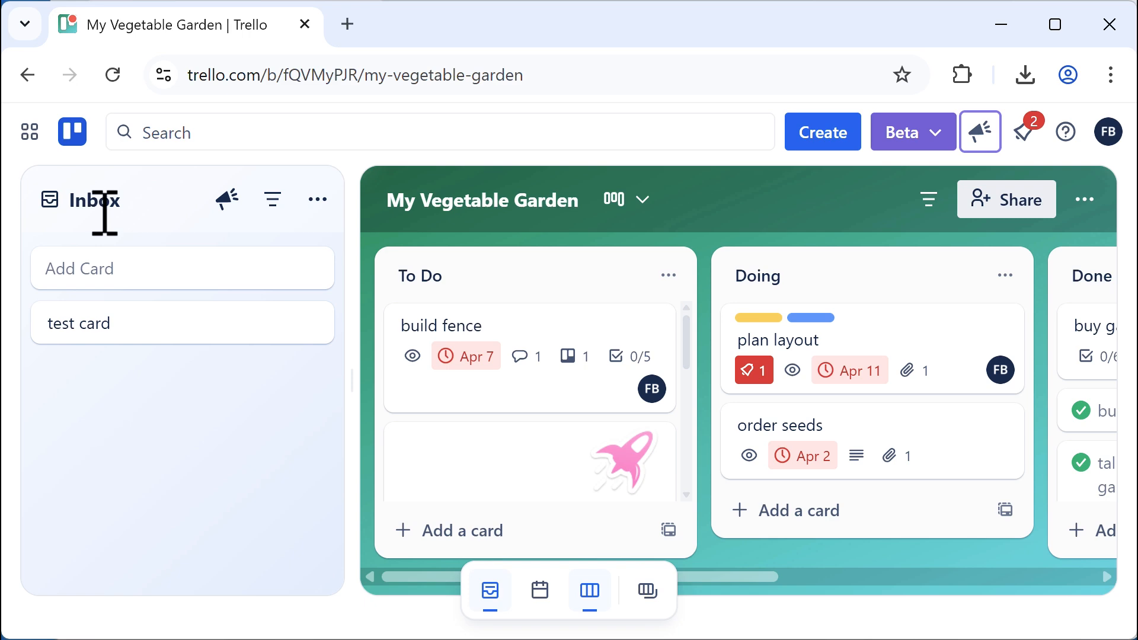
Switch to the Project Management Sample board
{"action": "left_click", "coordinate": [652, 590]}
{"action": "scroll", "coordinate": [551, 429], "scroll_direction": "down", "scroll_amount": 2}
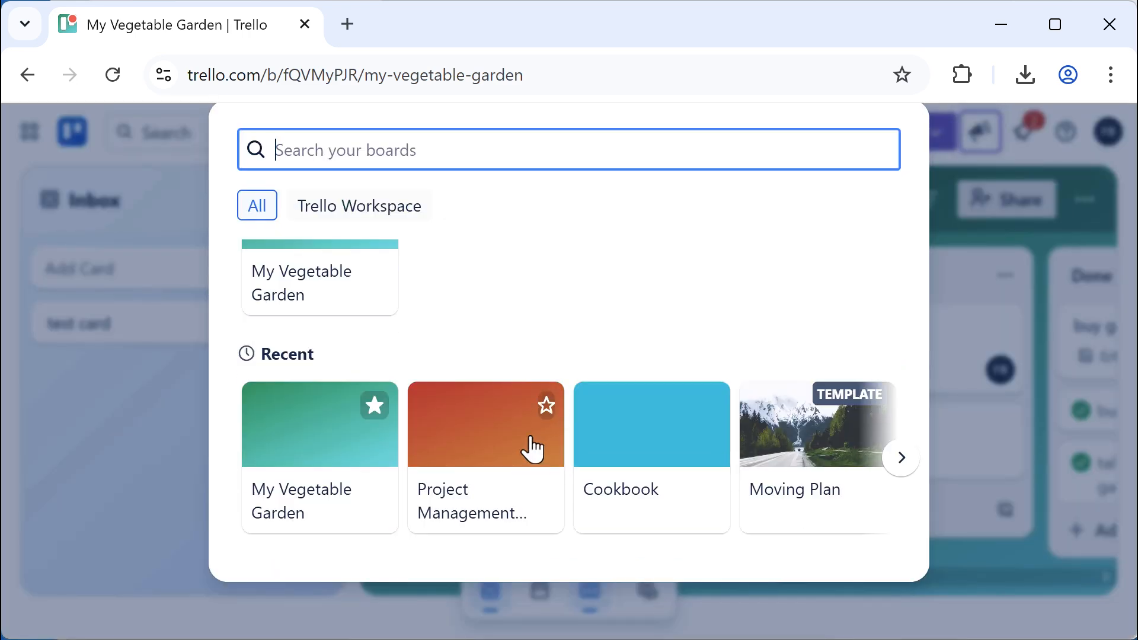
{"action": "left_click", "coordinate": [507, 443]}
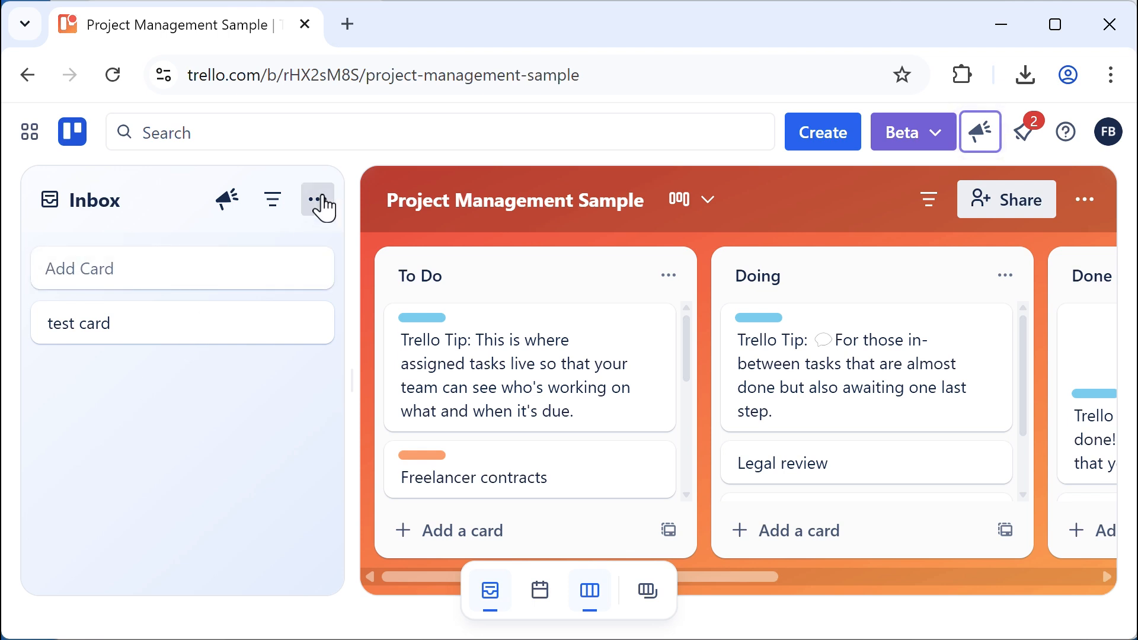
Open the Inbox's Add from email settings and reveal its forwarding address under More options
{"action": "left_click", "coordinate": [318, 200]}
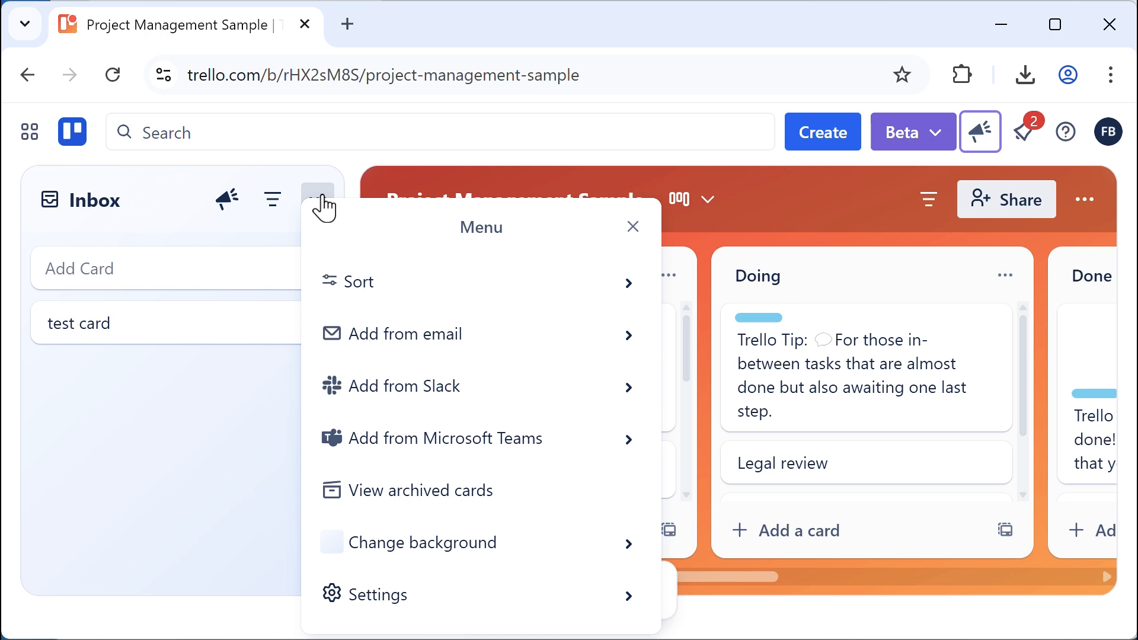
{"action": "left_click", "coordinate": [399, 333]}
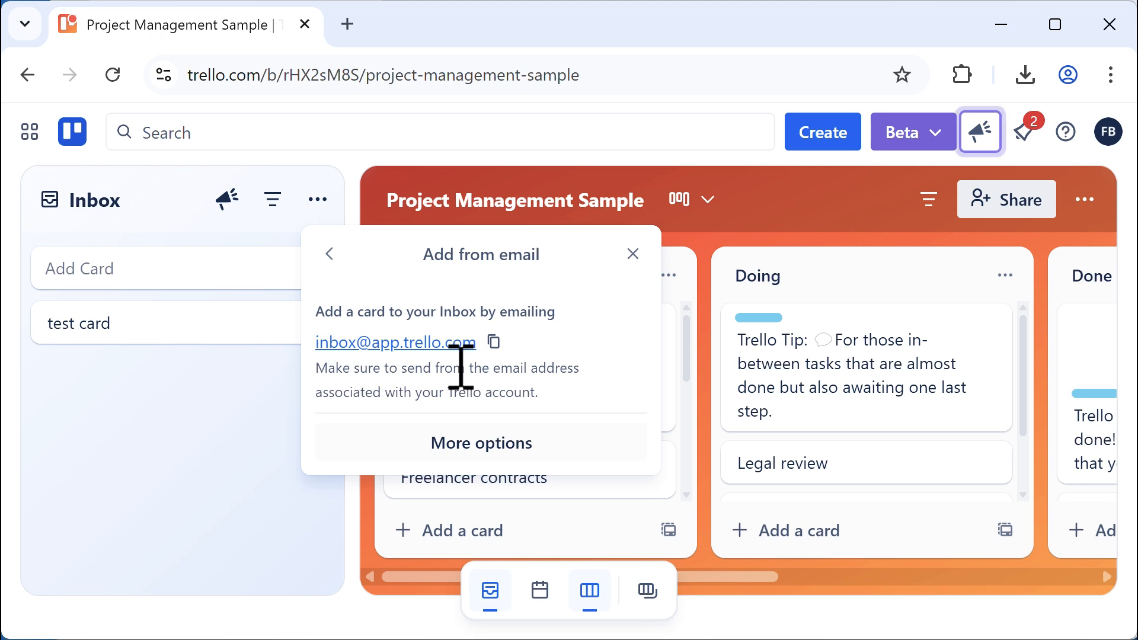
{"action": "left_click", "coordinate": [468, 454]}
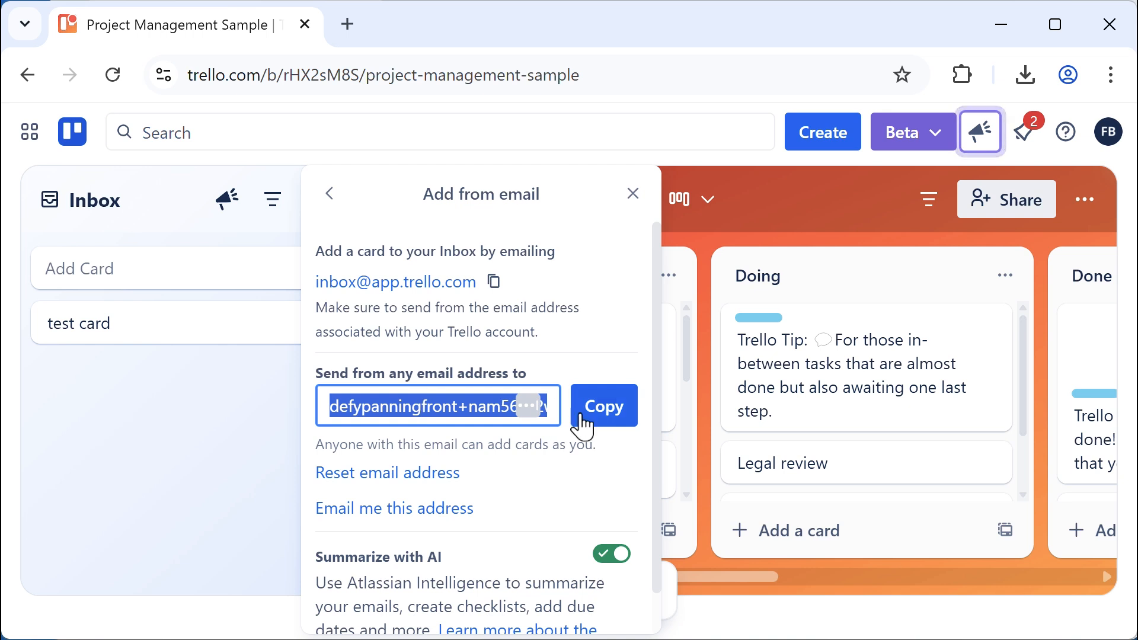
Copy the address in the 'Send from any email address' field
{"action": "left_click", "coordinate": [604, 415]}
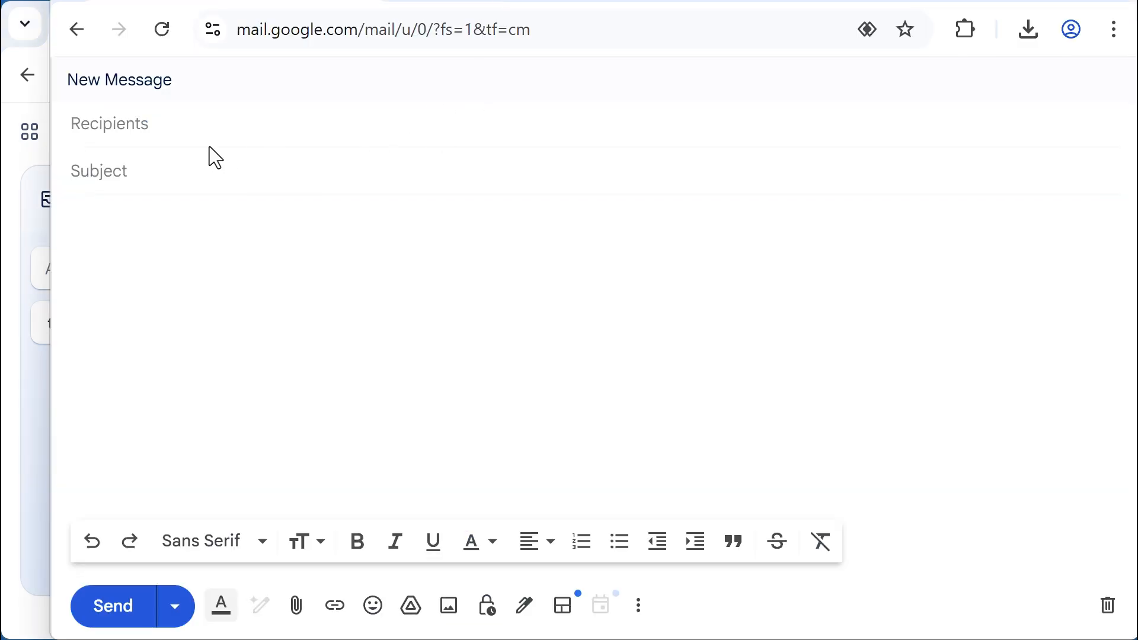
Email the pasted Trello inbox address with subject 'bean poles' and body 'install 8 bean poles'
{"action": "left_click", "coordinate": [193, 122]}
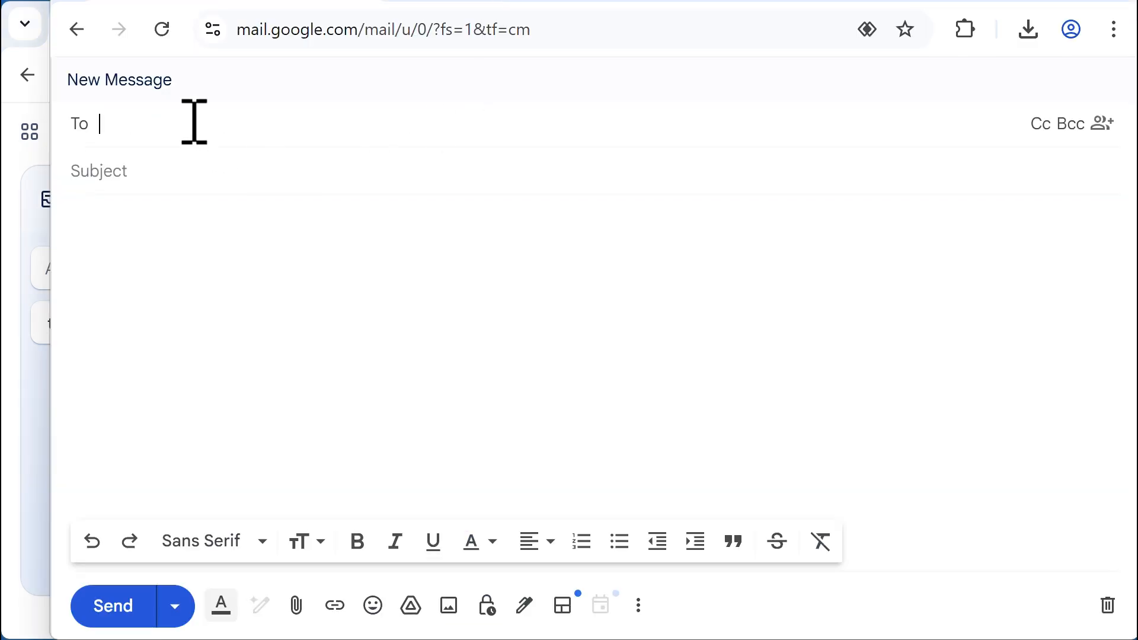
{"action": "key", "text": "ctrl+v"}
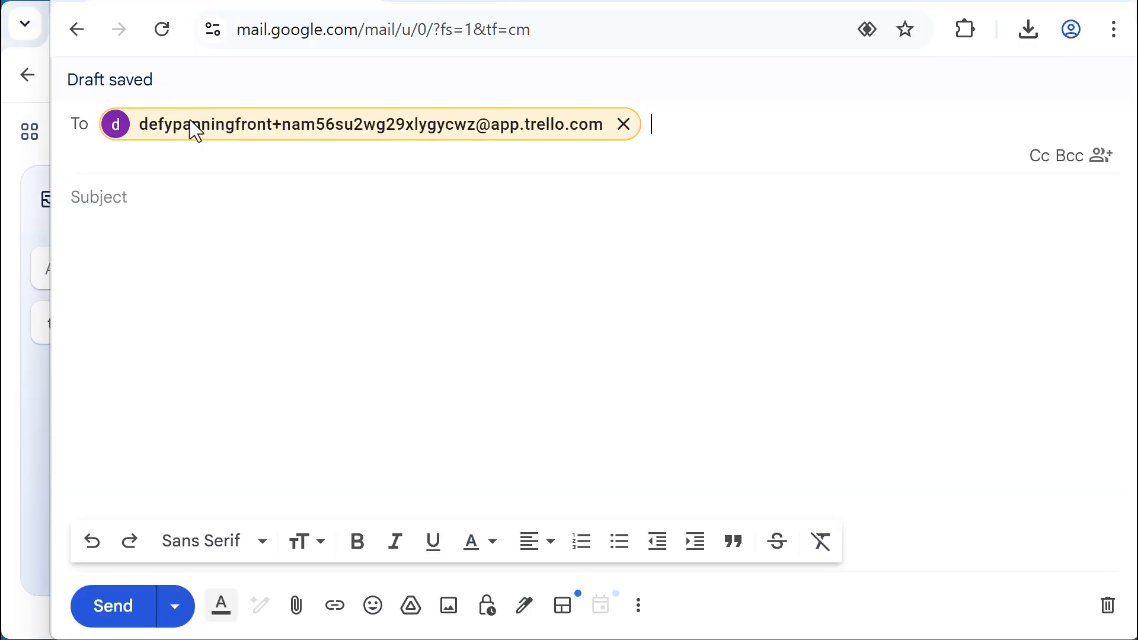
{"action": "left_click", "coordinate": [130, 198]}
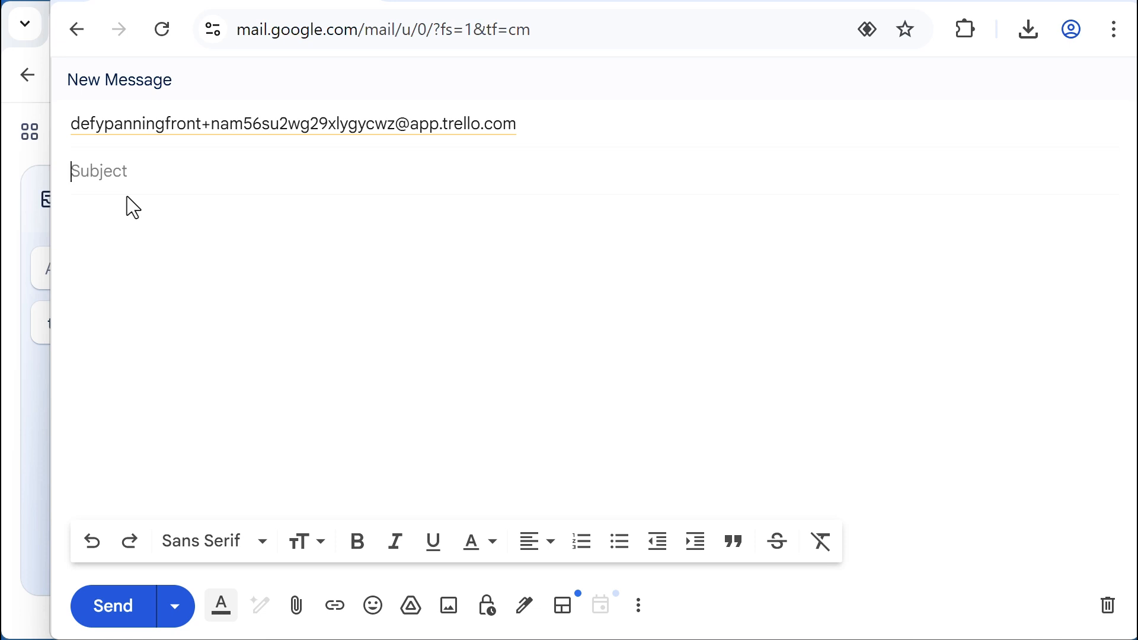
{"action": "type", "text": "bean poles"}
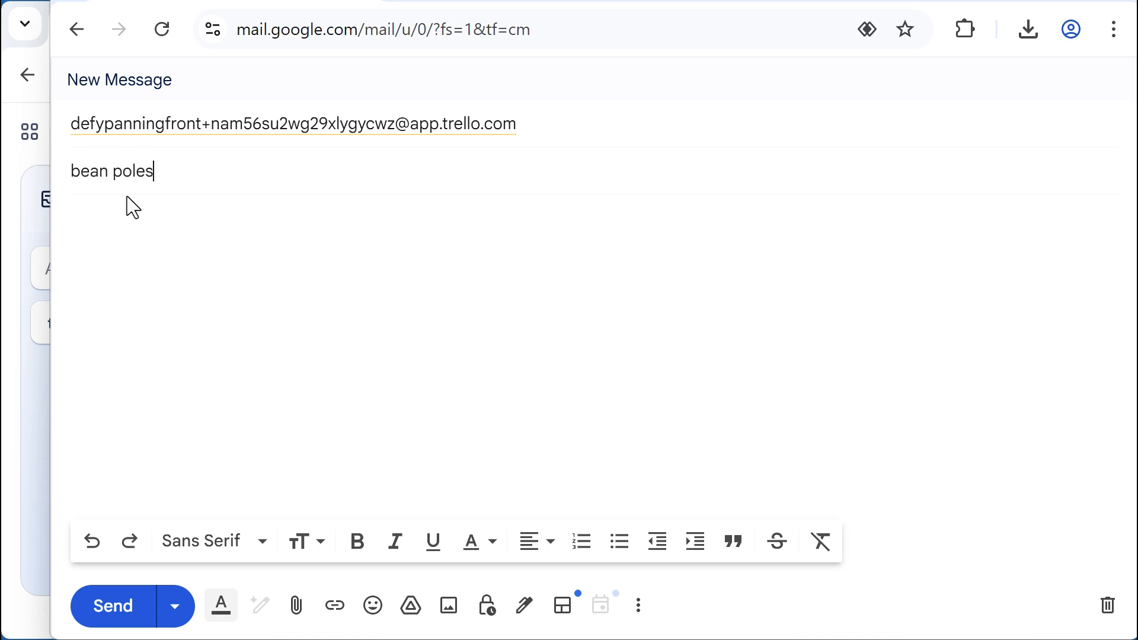
{"action": "left_click", "coordinate": [176, 239]}
{"action": "type", "text": "in"}
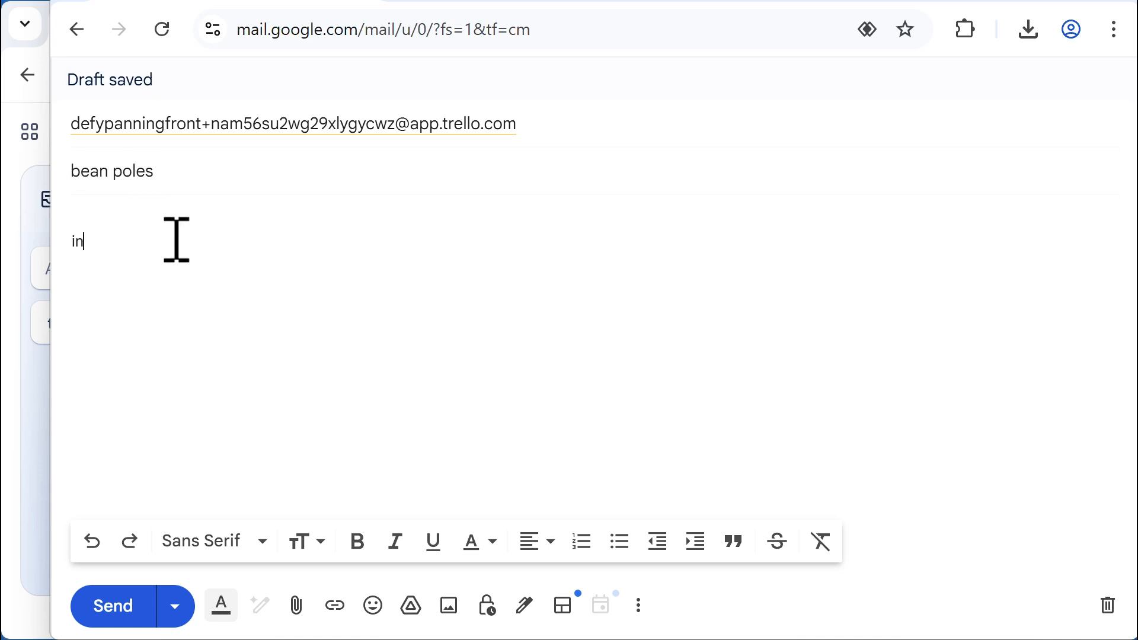
{"action": "type", "text": "stall 8 bean poles"}
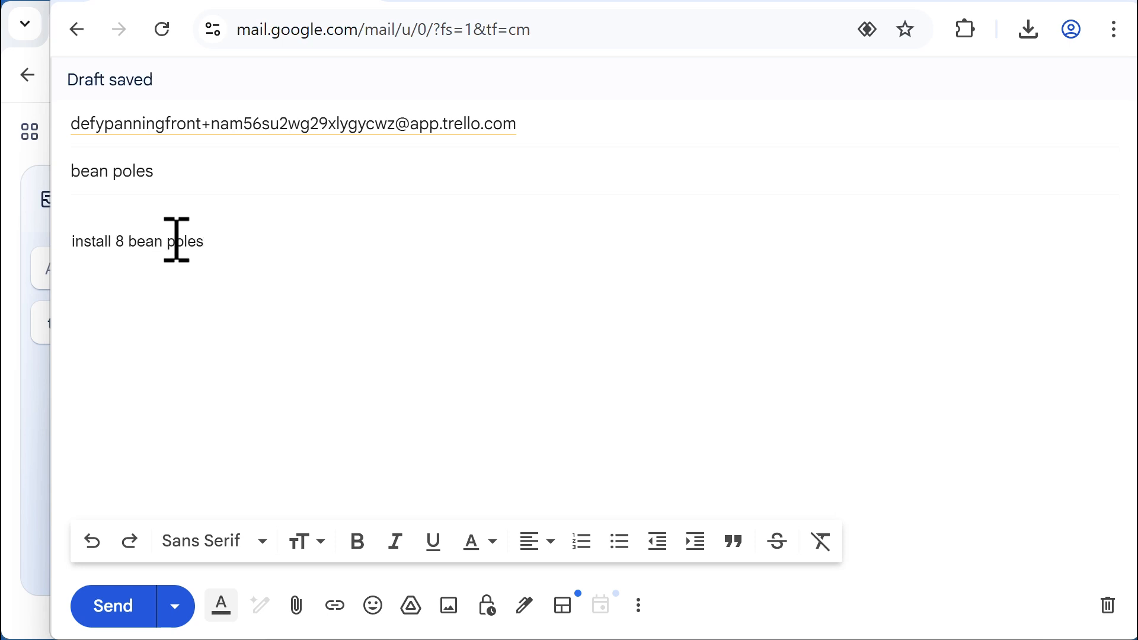
{"action": "left_click", "coordinate": [110, 606]}
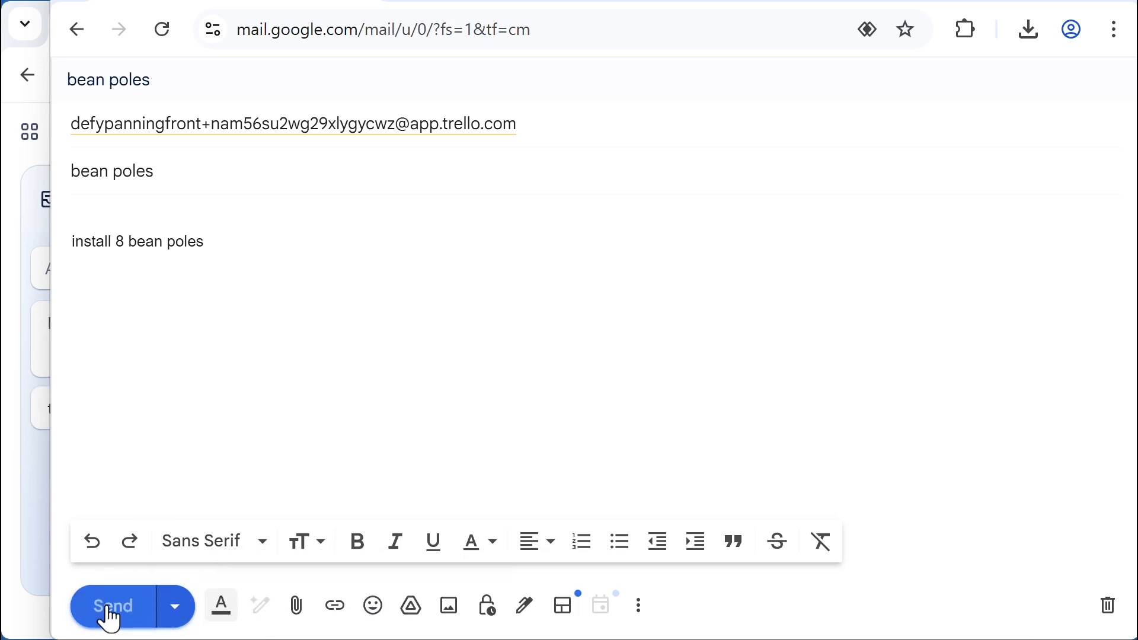
{"action": "left_click", "coordinate": [109, 610]}
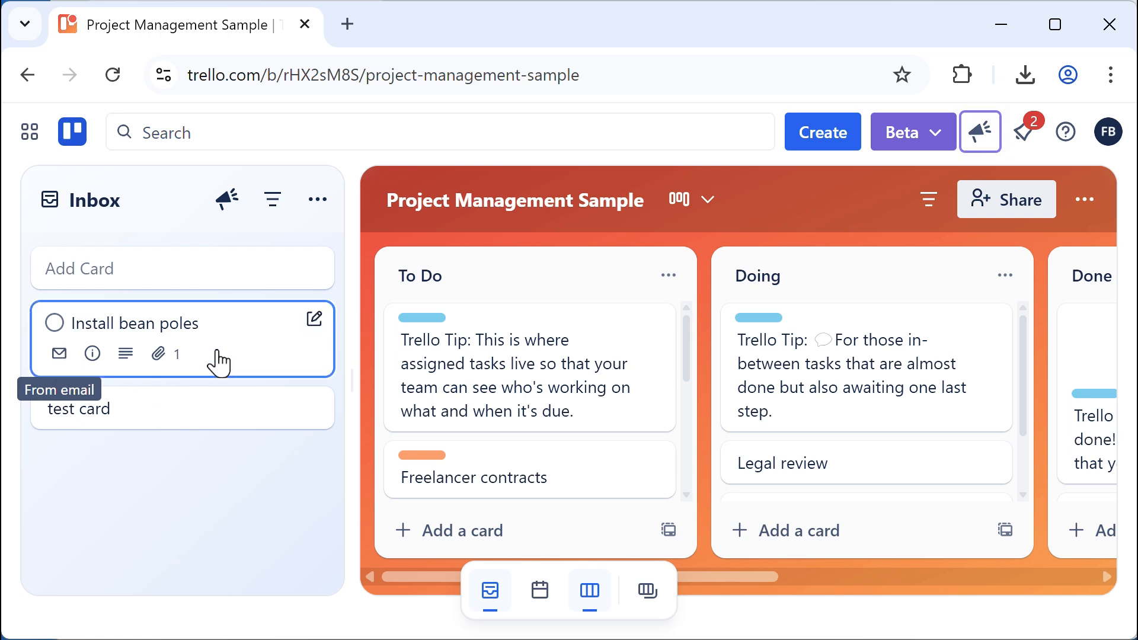
Check the Install bean poles card, switch to My Vegetable Garden, and drag it into To Do
{"action": "left_click", "coordinate": [218, 358]}
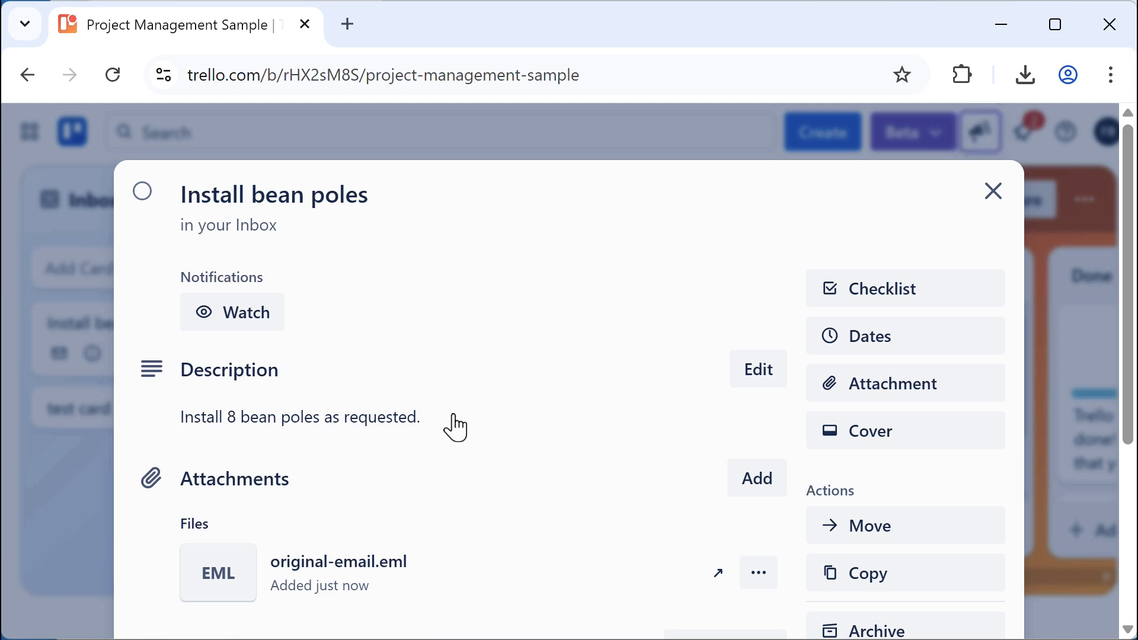
{"action": "left_click", "coordinate": [993, 193]}
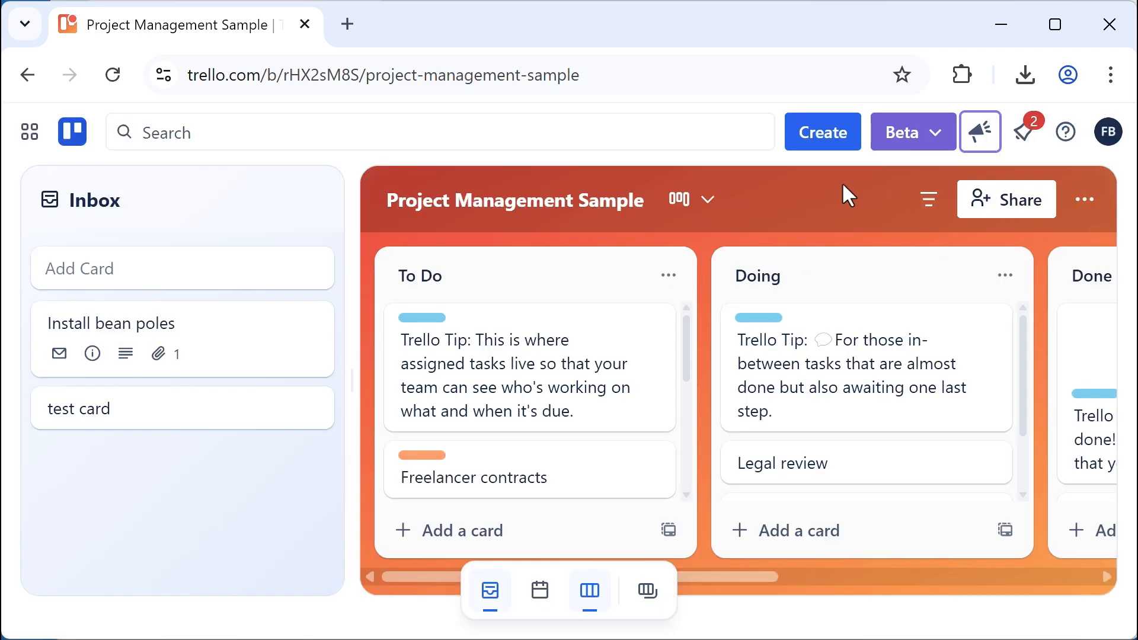
{"action": "left_click", "coordinate": [648, 590]}
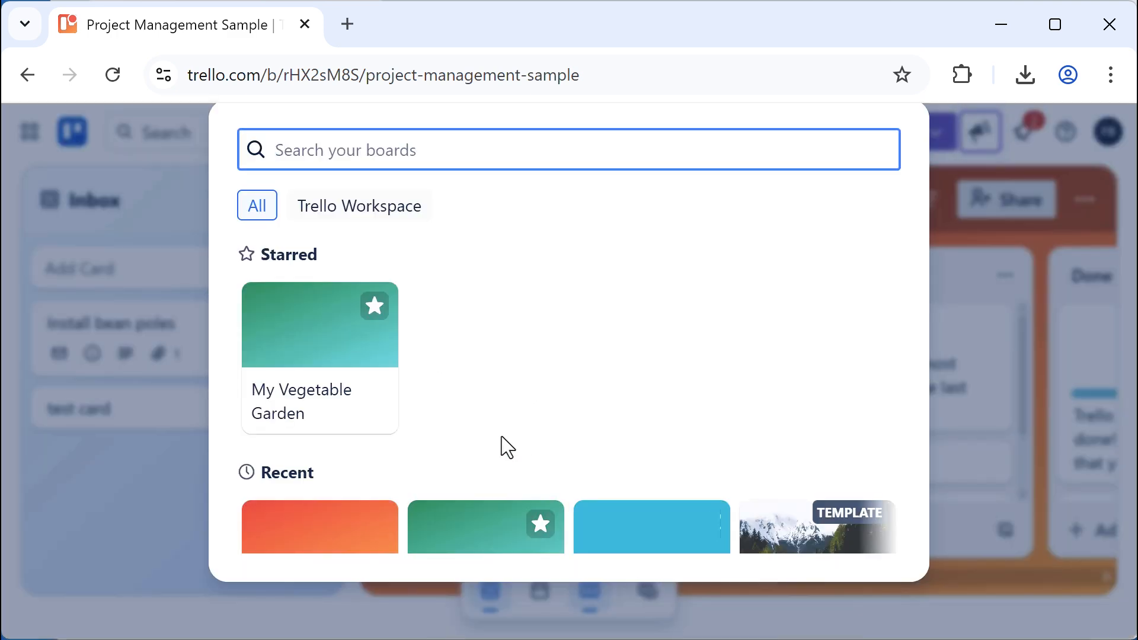
{"action": "scroll", "coordinate": [502, 436], "scroll_direction": "down", "scroll_amount": 3}
{"action": "left_click", "coordinate": [477, 401]}
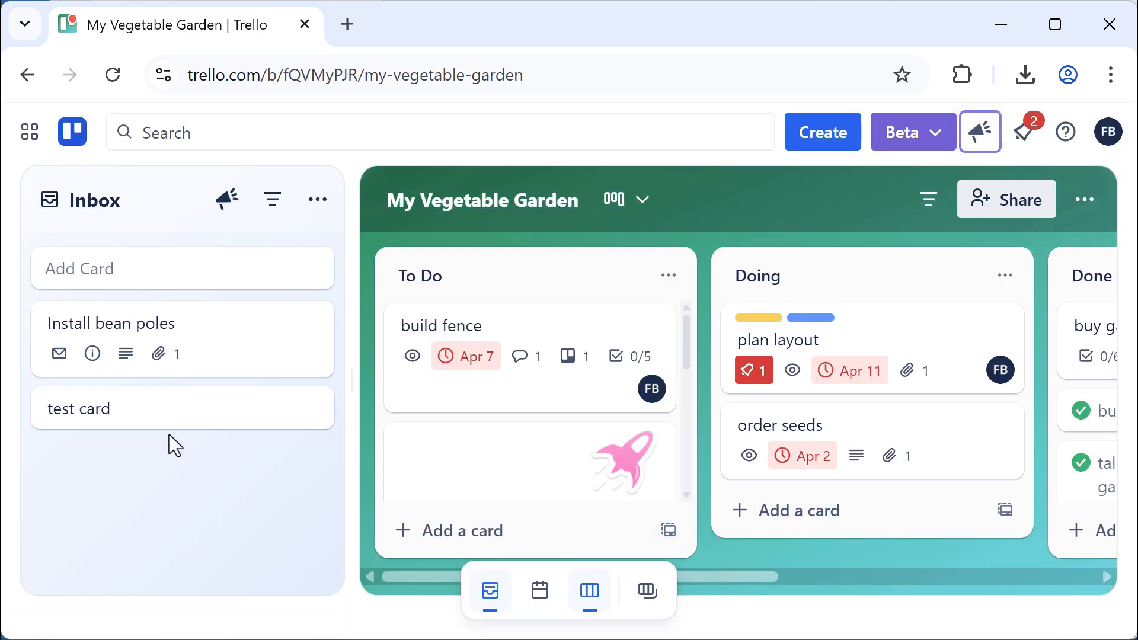
{"action": "left_click_drag", "start_coordinate": [132, 332], "coordinate": [498, 314]}
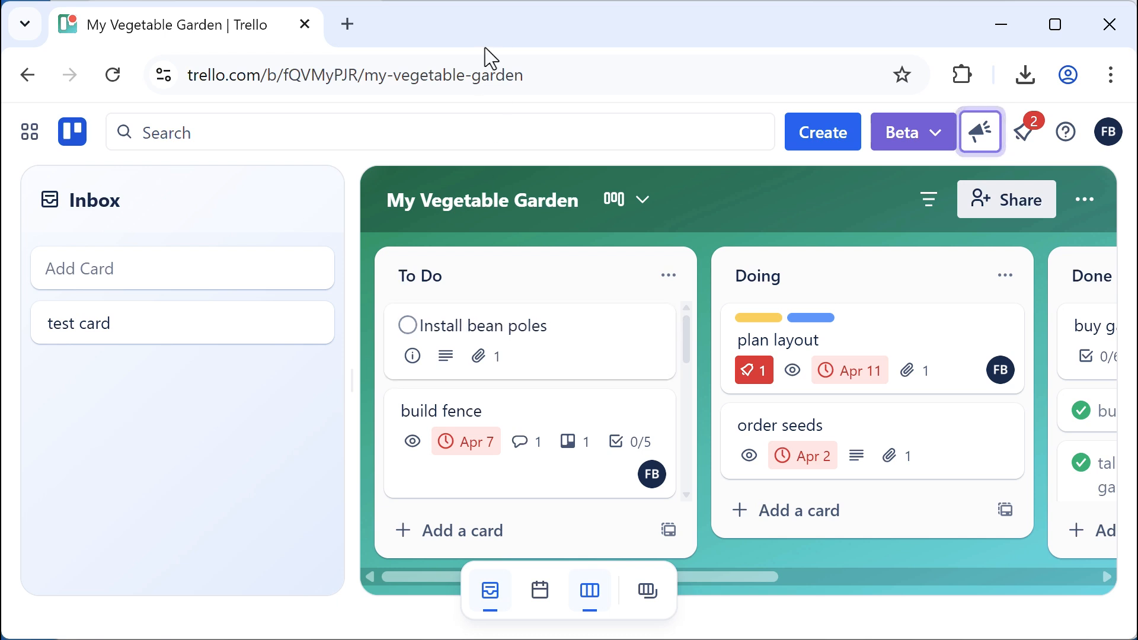
Address an email to the Trello inbox, subject 'tomato cages', body 'install 6 tomato cages by April 20'
{"action": "left_click", "coordinate": [454, 0]}
{"action": "left_click", "coordinate": [227, 118]}
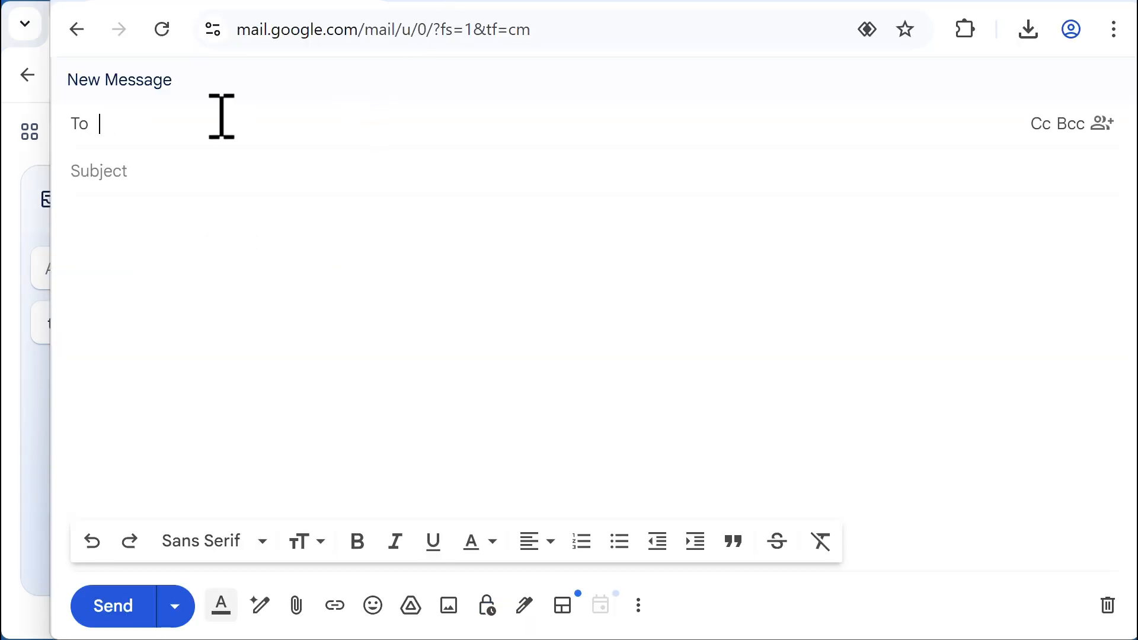
{"action": "key", "text": "ctrl+v"}
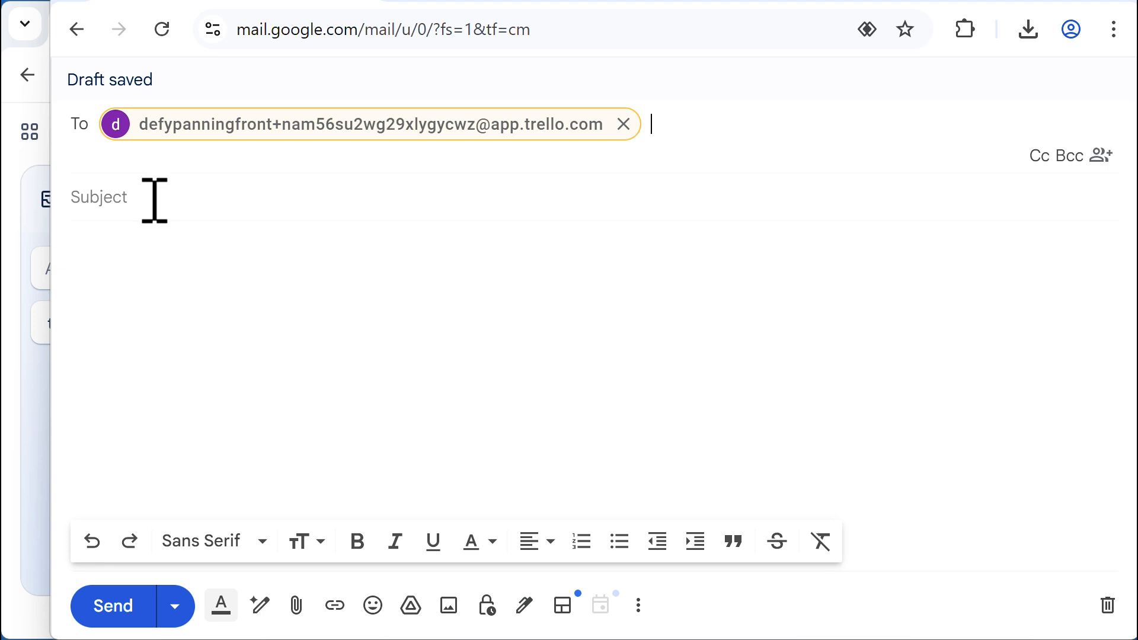
{"action": "left_click", "coordinate": [152, 198]}
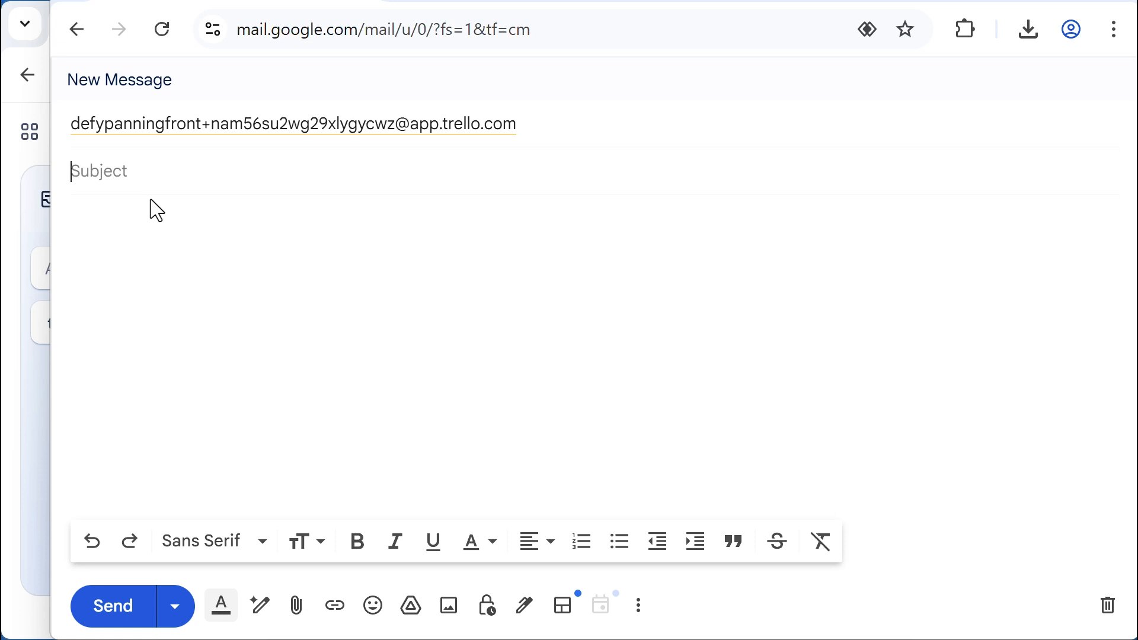
{"action": "type", "text": "tomato cages"}
{"action": "left_click", "coordinate": [165, 261]}
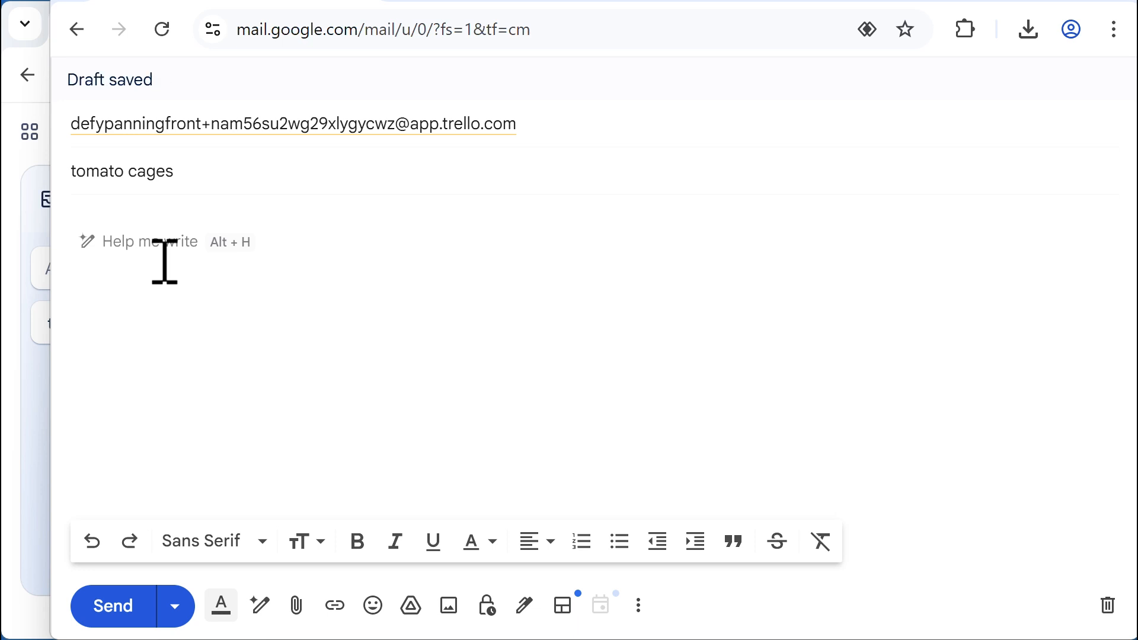
{"action": "type", "text": "install 6 "}
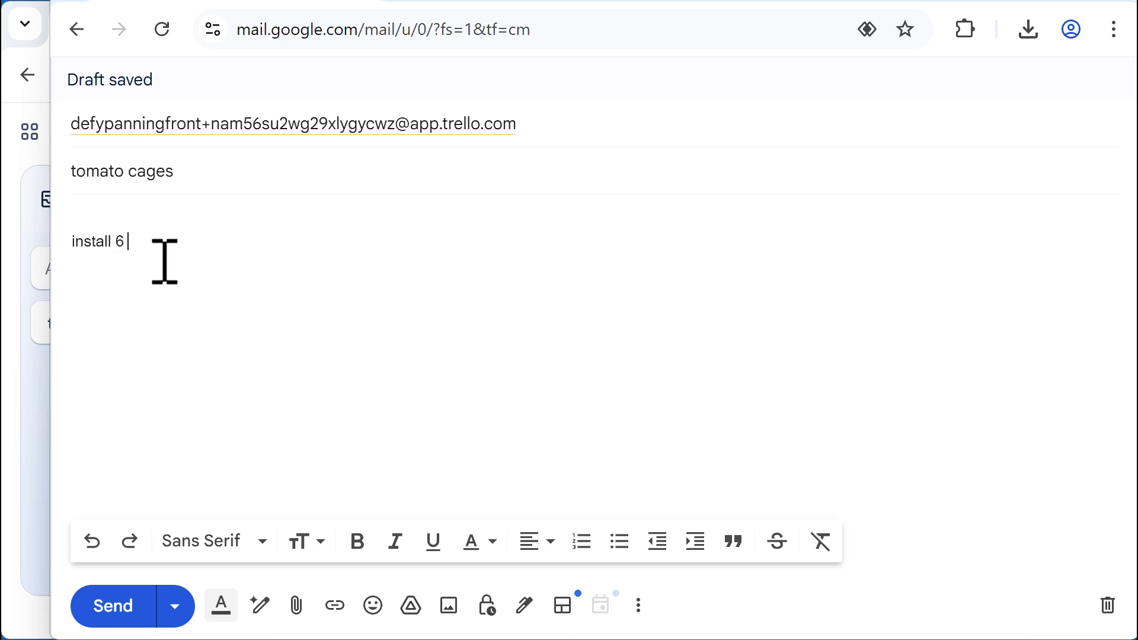
{"action": "type", "text": "toma"}
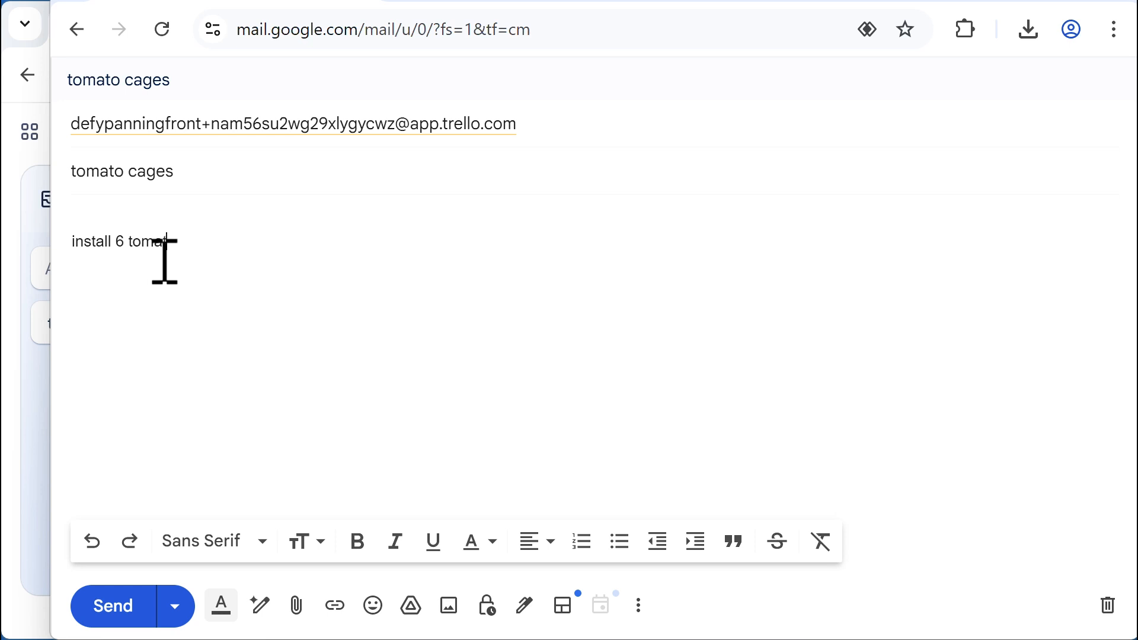
{"action": "type", "text": "to cages by April 20"}
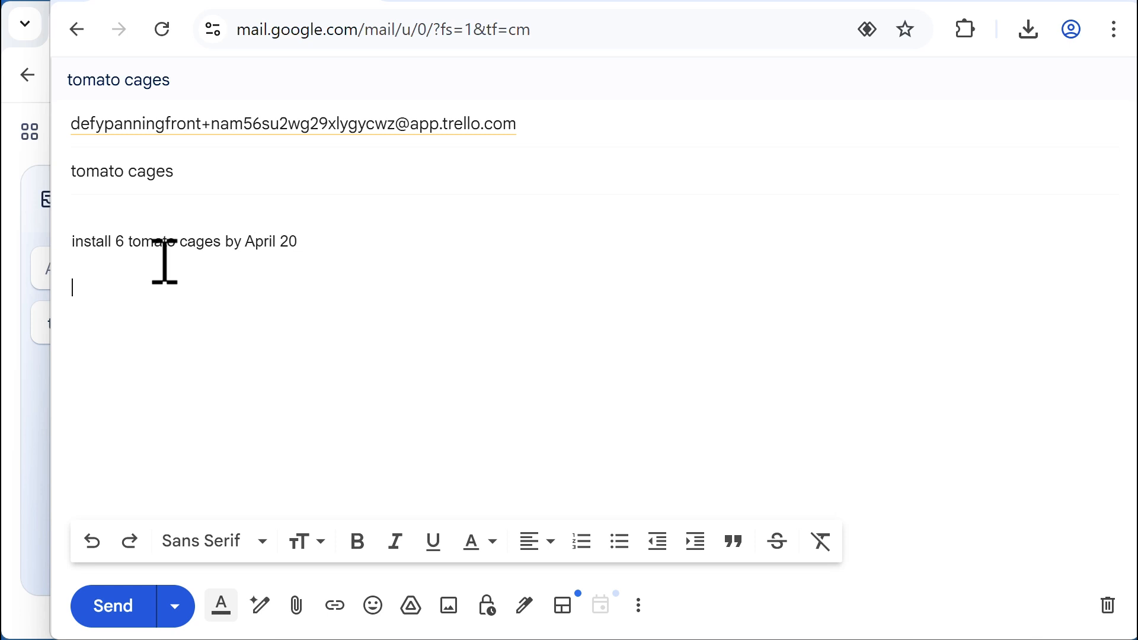
Add 'Several steps' with bullets buy cages, choose location, install, secure plants to cages, and send
{"action": "key", "text": "Return"}
{"action": "key", "text": "Return"}
{"action": "type", "text": "Several steps"}
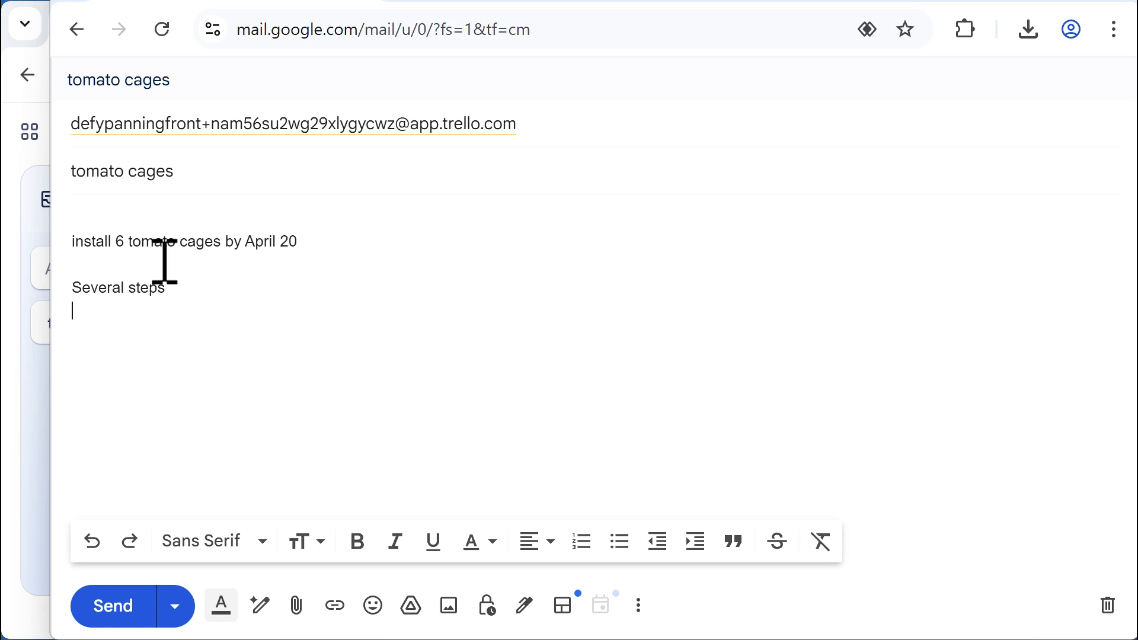
{"action": "left_click", "coordinate": [620, 543]}
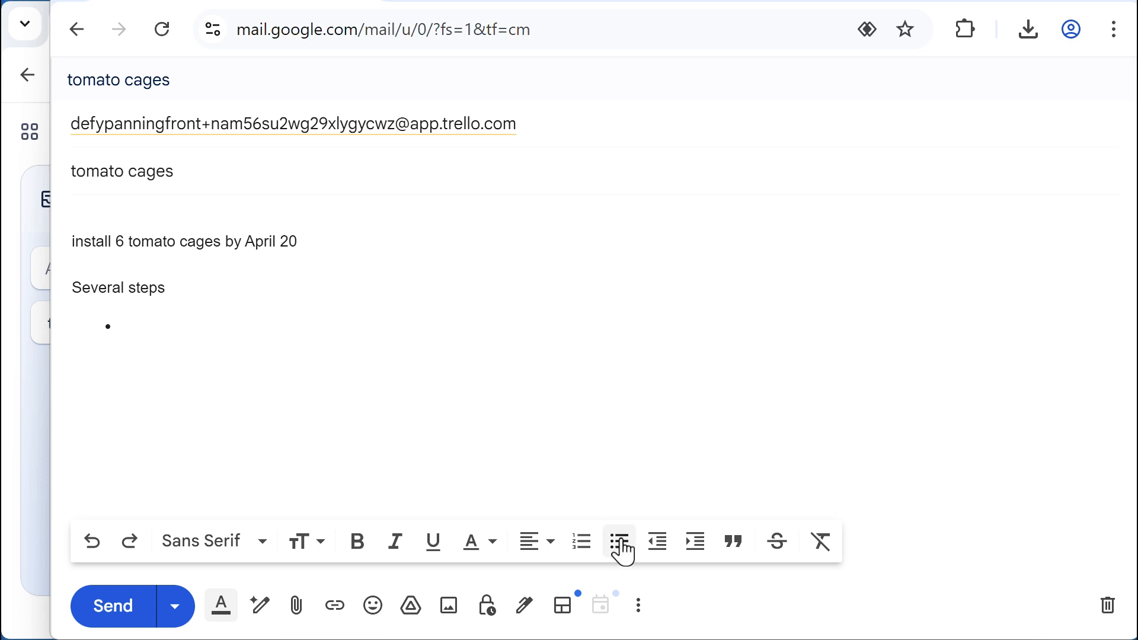
{"action": "type", "text": "bu"}
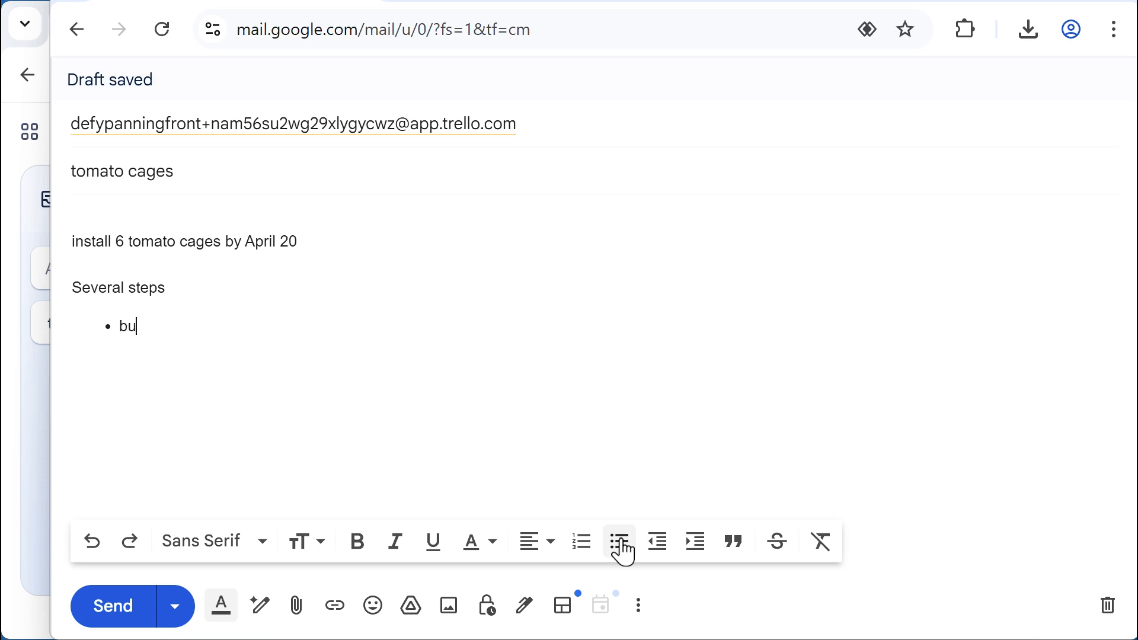
{"action": "type", "text": "y cages "}
{"action": "type", "text": "choose loc"}
{"action": "type", "text": "ation "}
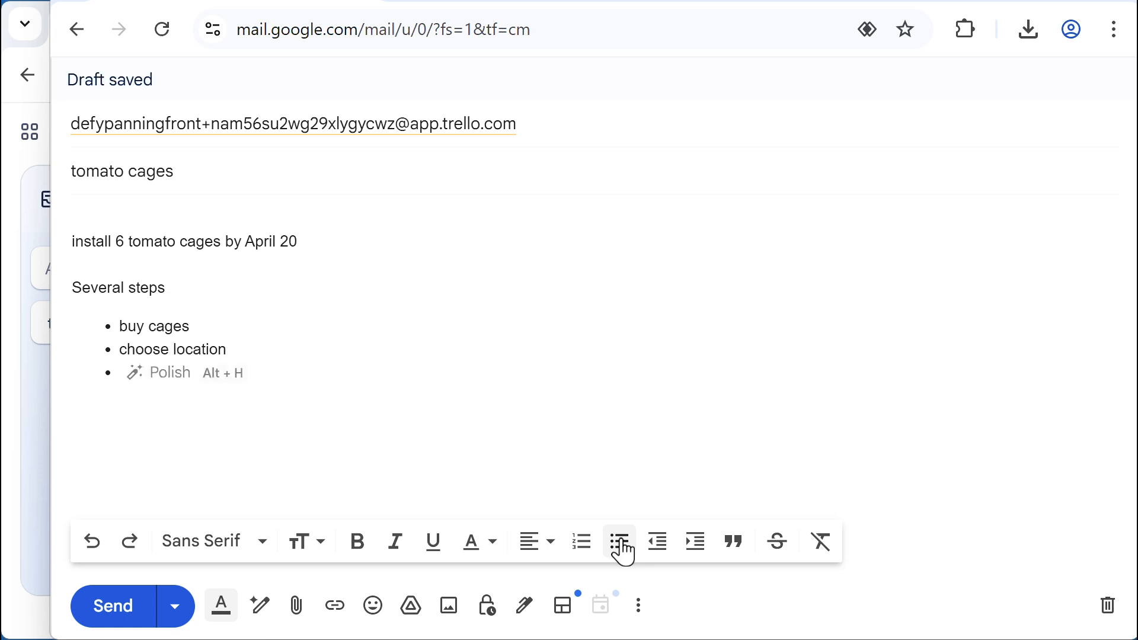
{"action": "type", "text": "install"}
{"action": "key", "text": "Return"}
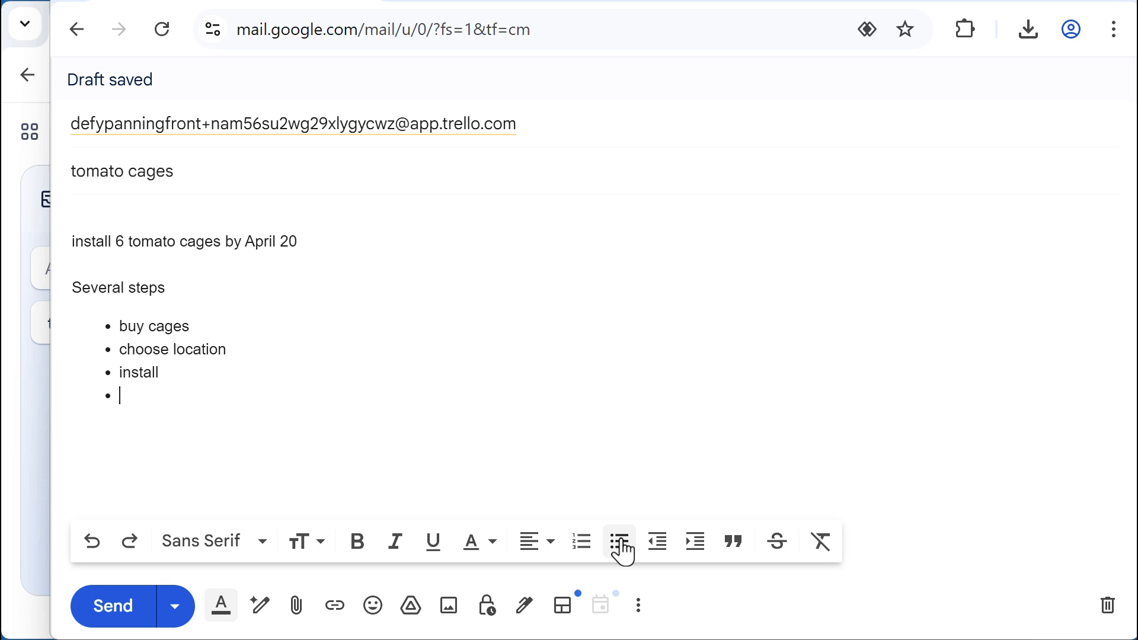
{"action": "type", "text": "secure pla"}
{"action": "type", "text": "nts "}
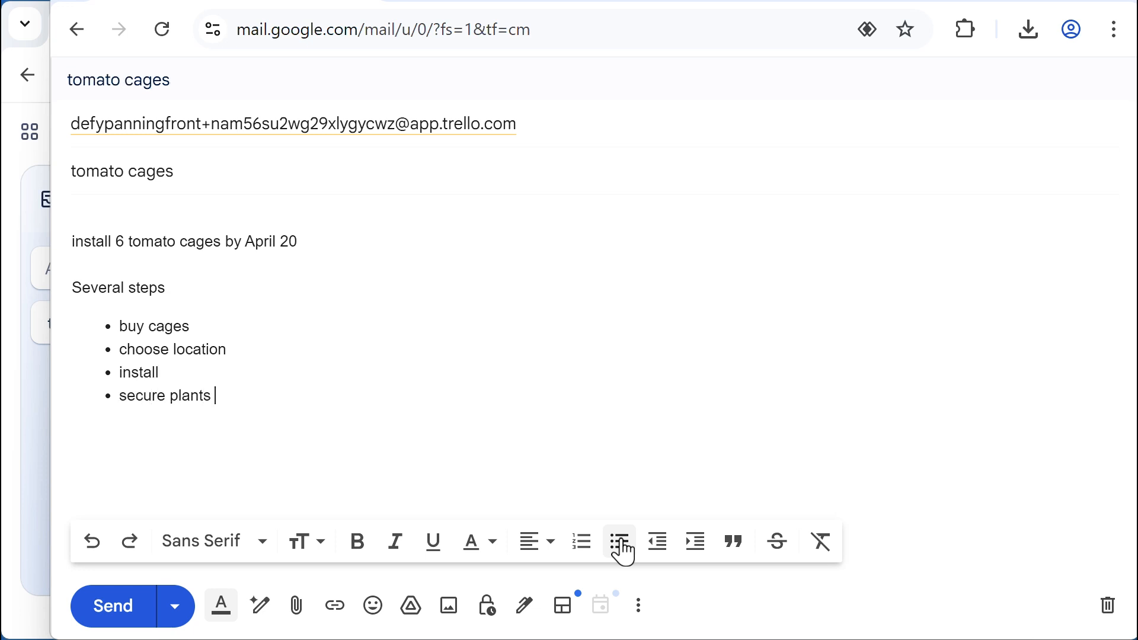
{"action": "type", "text": "to cages"}
{"action": "left_click", "coordinate": [122, 617]}
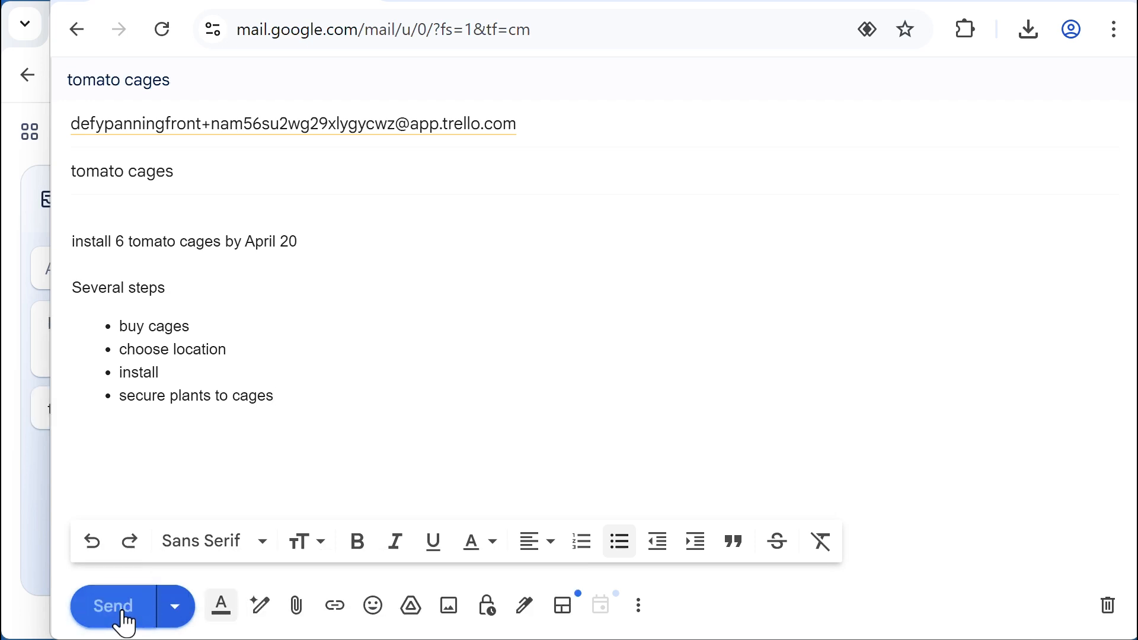
{"action": "left_click", "coordinate": [31, 517]}
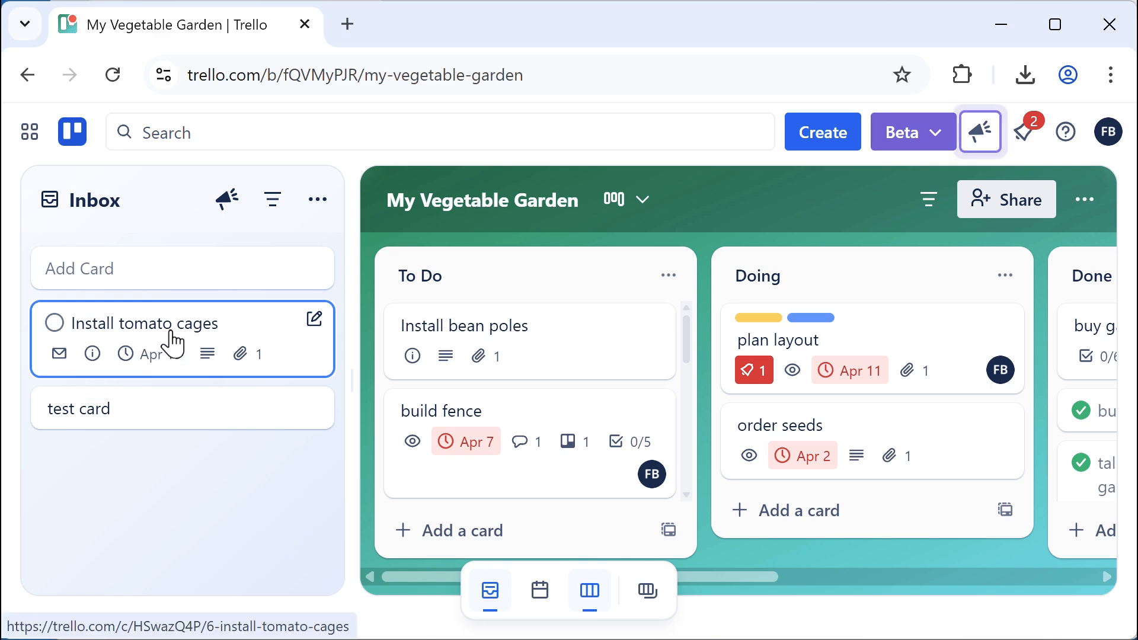
Open the Install tomato cages card and scroll through its due date, description and checklist
{"action": "left_click", "coordinate": [170, 335]}
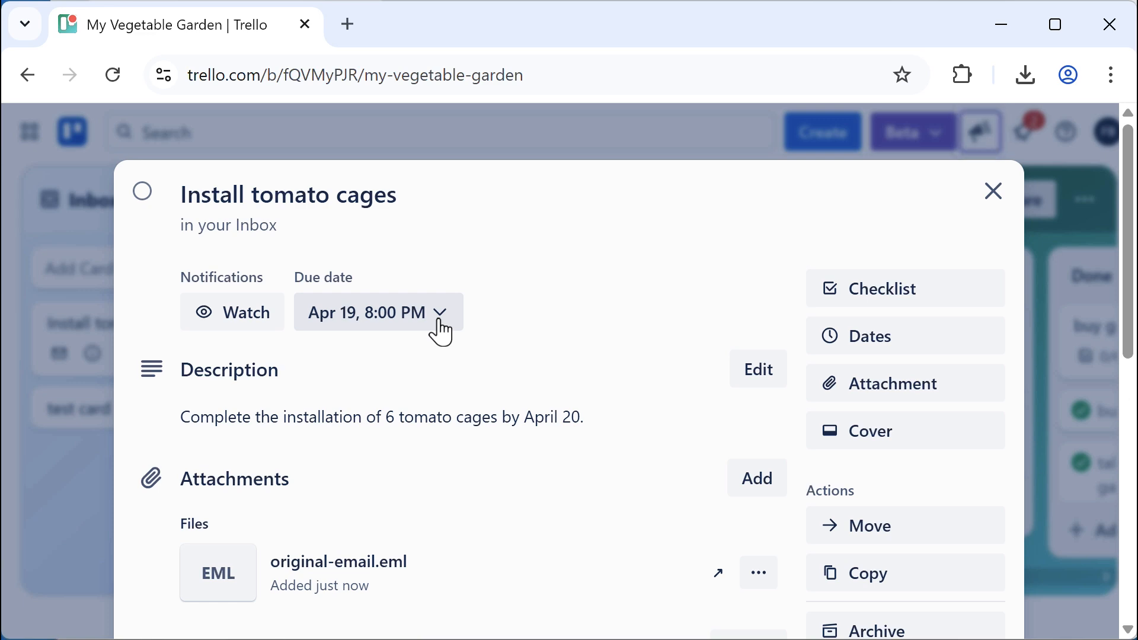
{"action": "scroll", "coordinate": [448, 446], "scroll_direction": "down", "scroll_amount": 5}
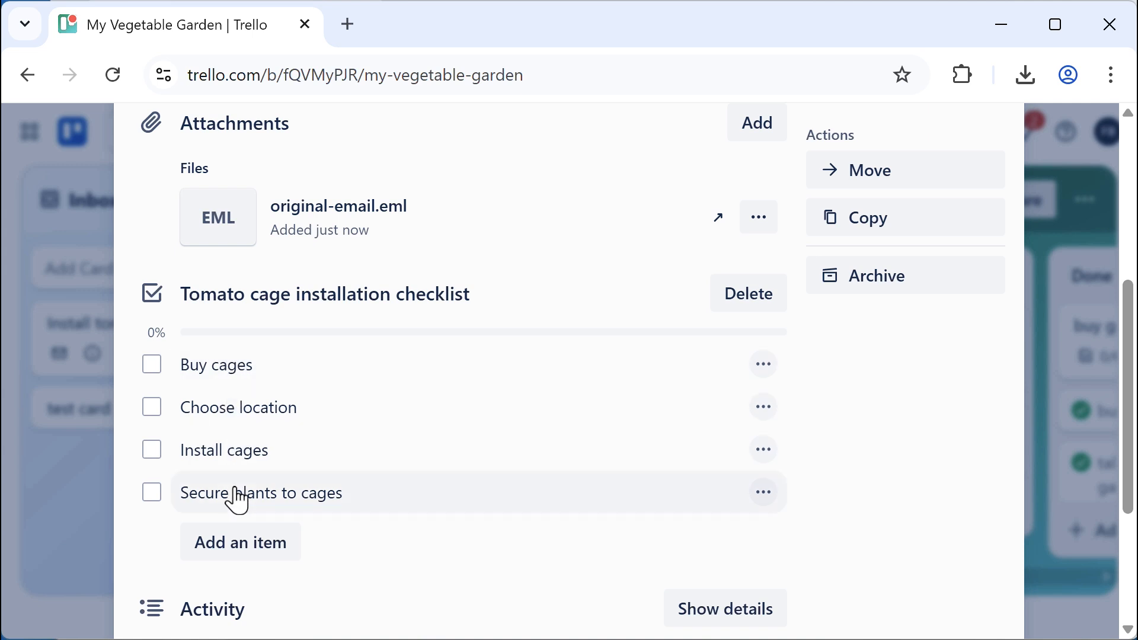
{"action": "scroll", "coordinate": [589, 527], "scroll_direction": "up", "scroll_amount": 5}
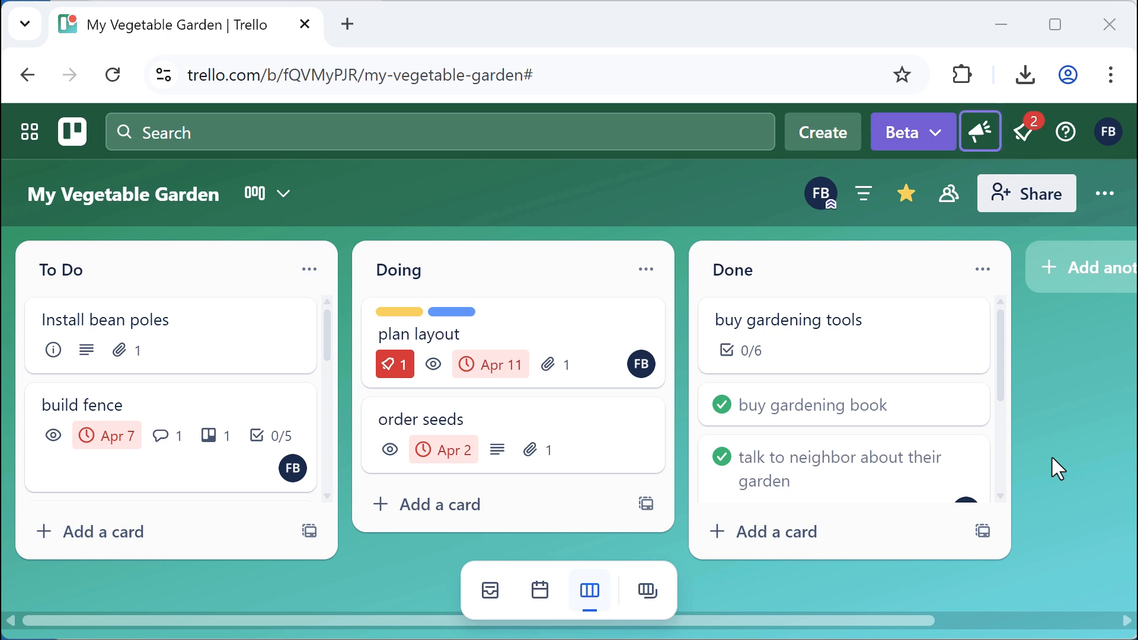
Copy the board's email address, sending emailed cards to the bottom of To Do, then return to Gmail
{"action": "left_click", "coordinate": [1106, 195]}
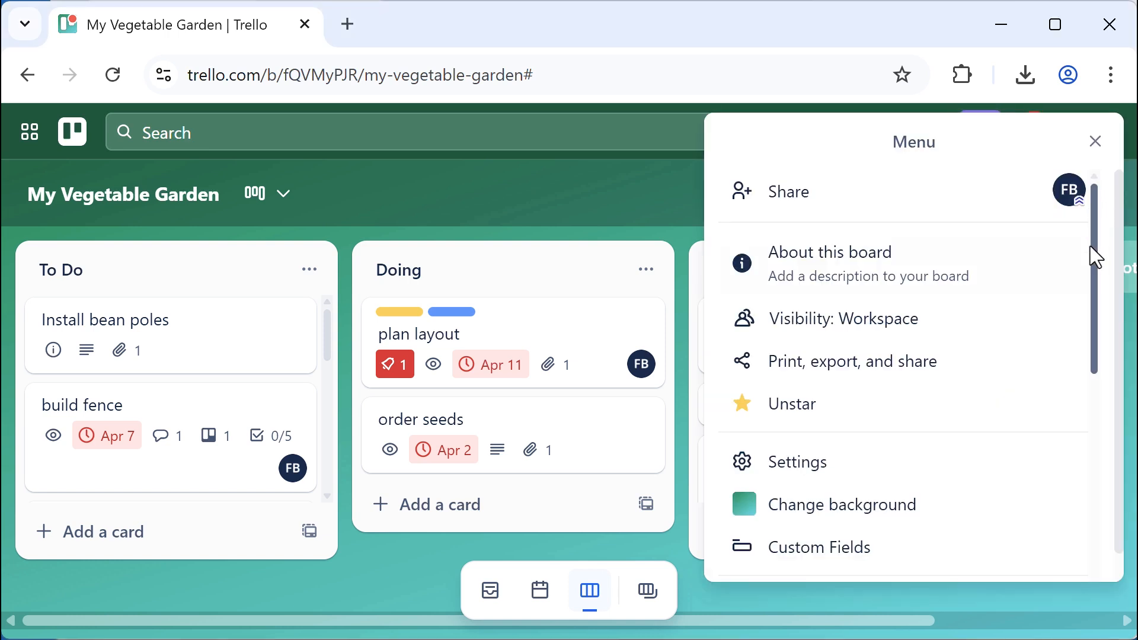
{"action": "left_click_drag", "start_coordinate": [1091, 247], "coordinate": [1097, 464]}
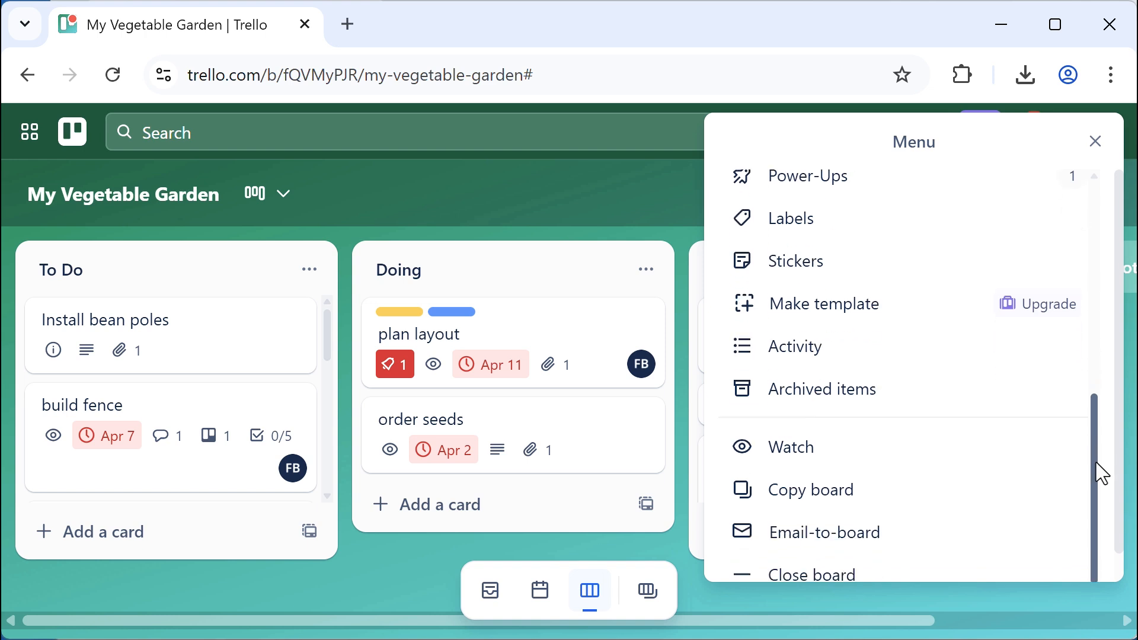
{"action": "left_click", "coordinate": [855, 548]}
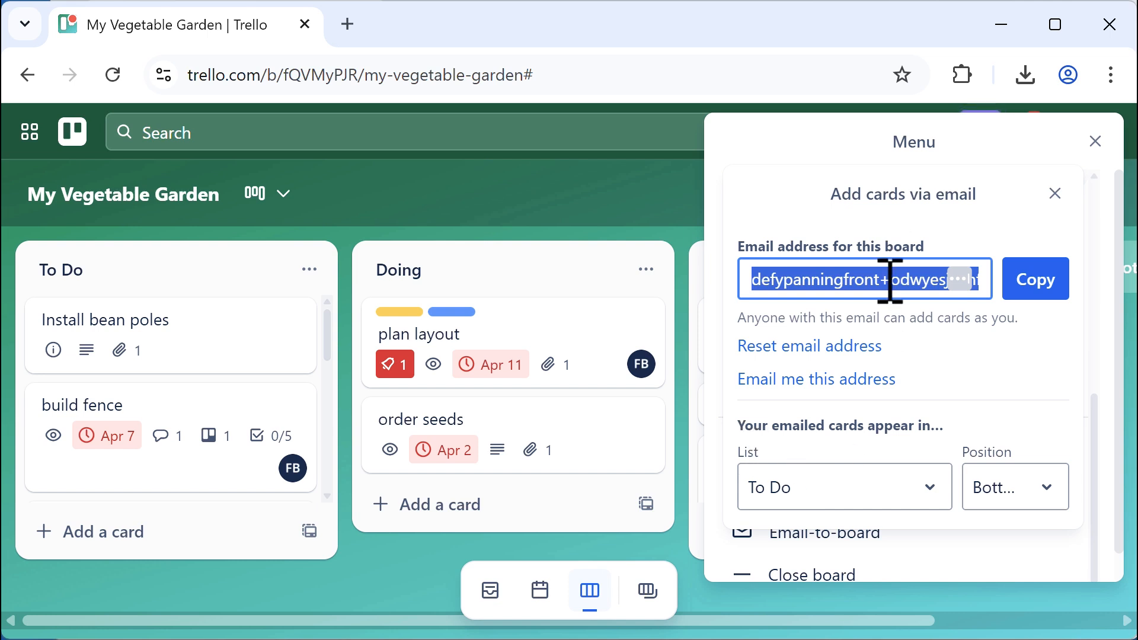
{"action": "left_click", "coordinate": [930, 495]}
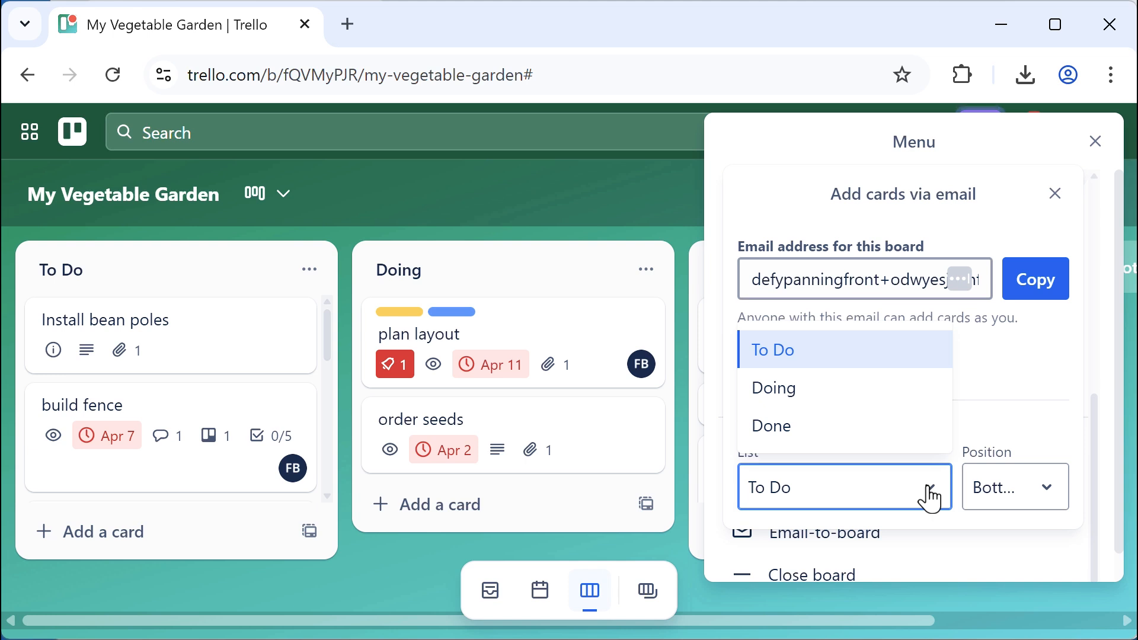
{"action": "left_click", "coordinate": [787, 362]}
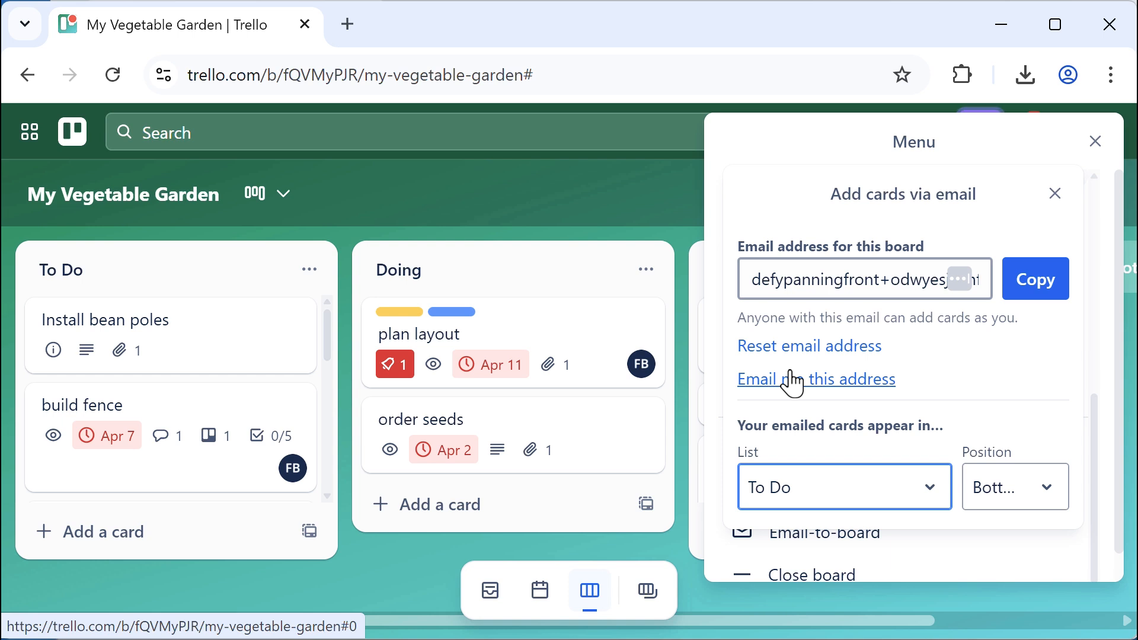
{"action": "left_click", "coordinate": [1037, 498]}
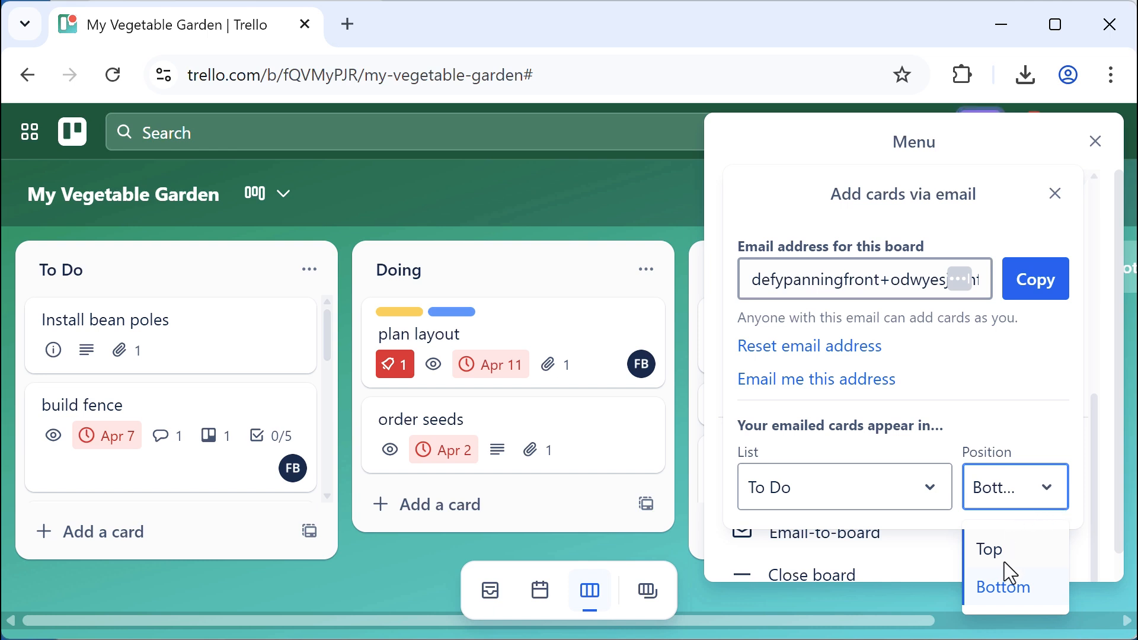
{"action": "left_click", "coordinate": [1014, 593]}
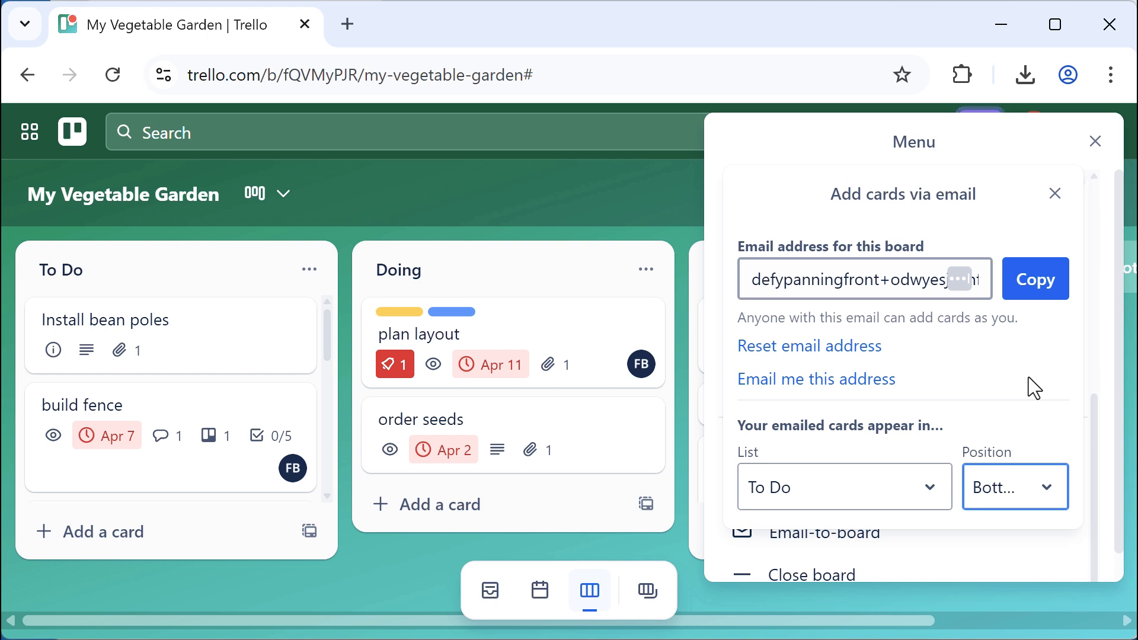
{"action": "left_click", "coordinate": [1046, 293]}
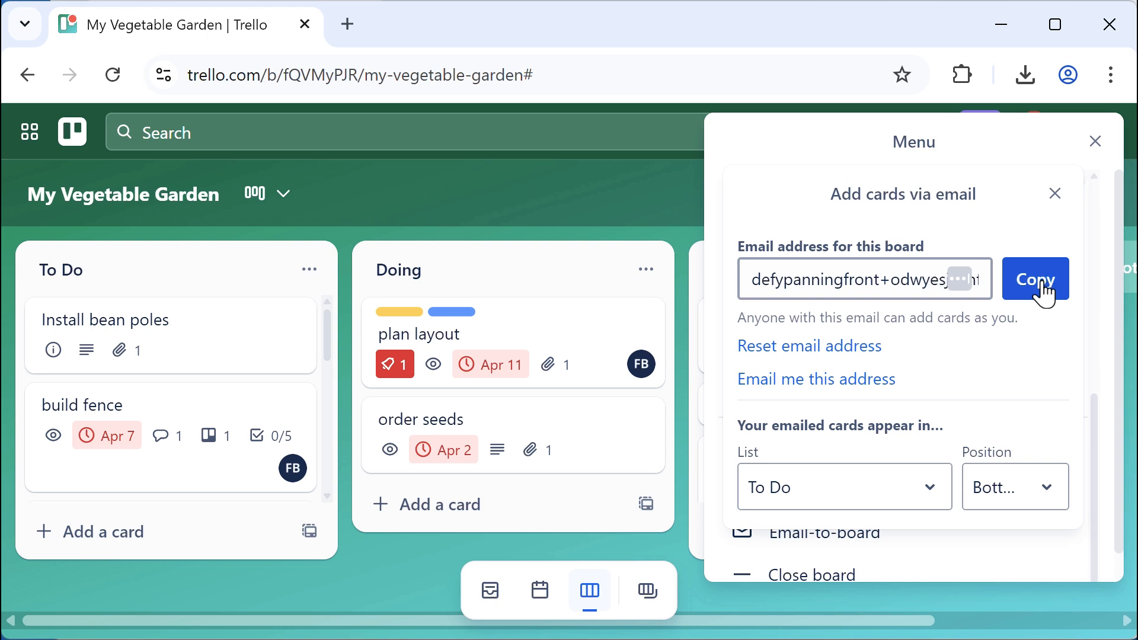
{"action": "left_click", "coordinate": [246, 0]}
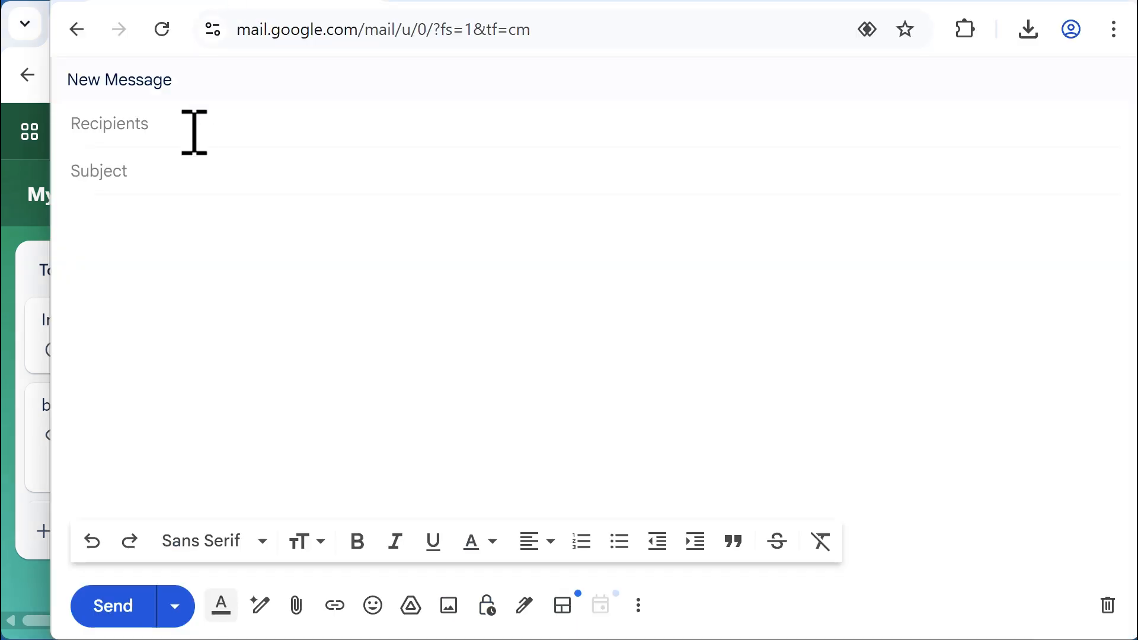
Email the board's address with subject 'sunflowers' and body 'grow some sunflowers', and send it
{"action": "left_click", "coordinate": [194, 130]}
{"action": "key", "text": "ctrl+v"}
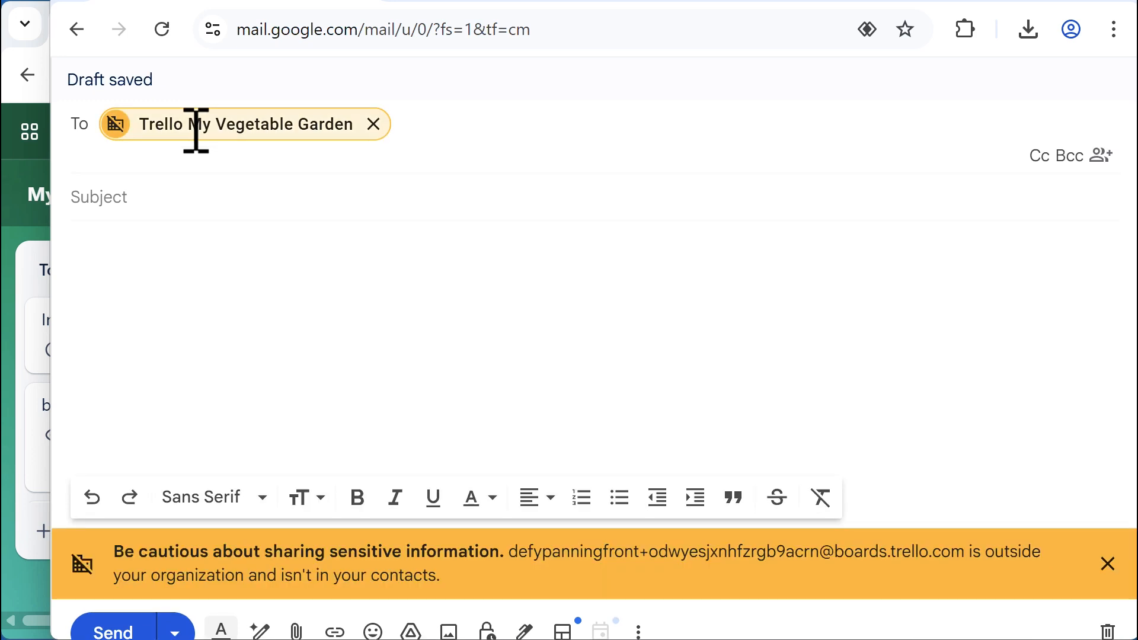
{"action": "left_click", "coordinate": [156, 197]}
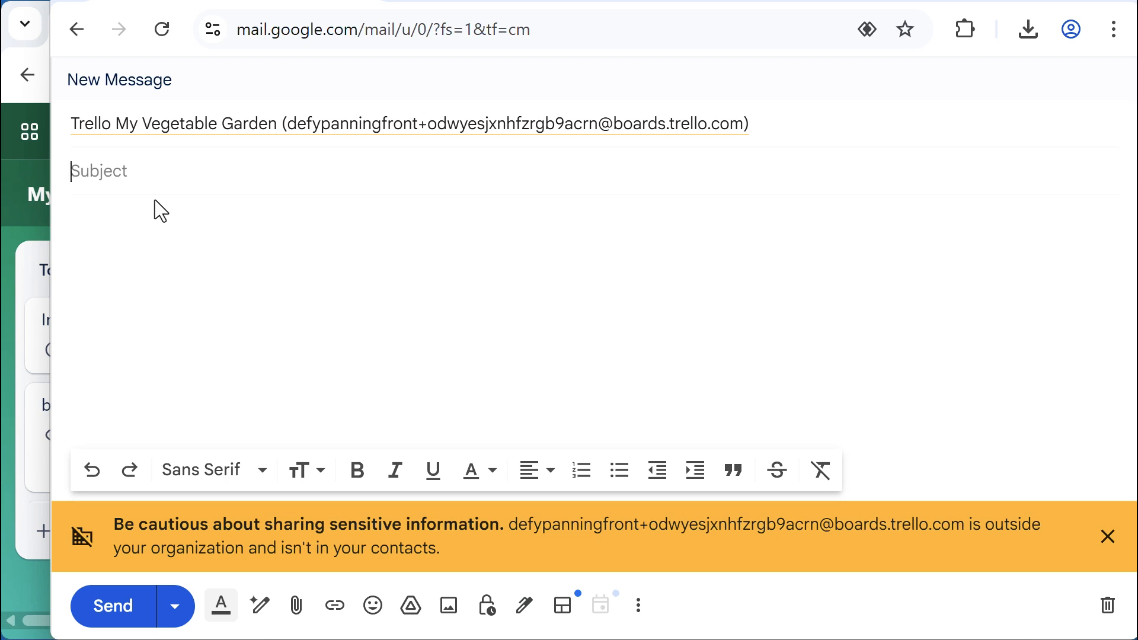
{"action": "type", "text": "sunflowers"}
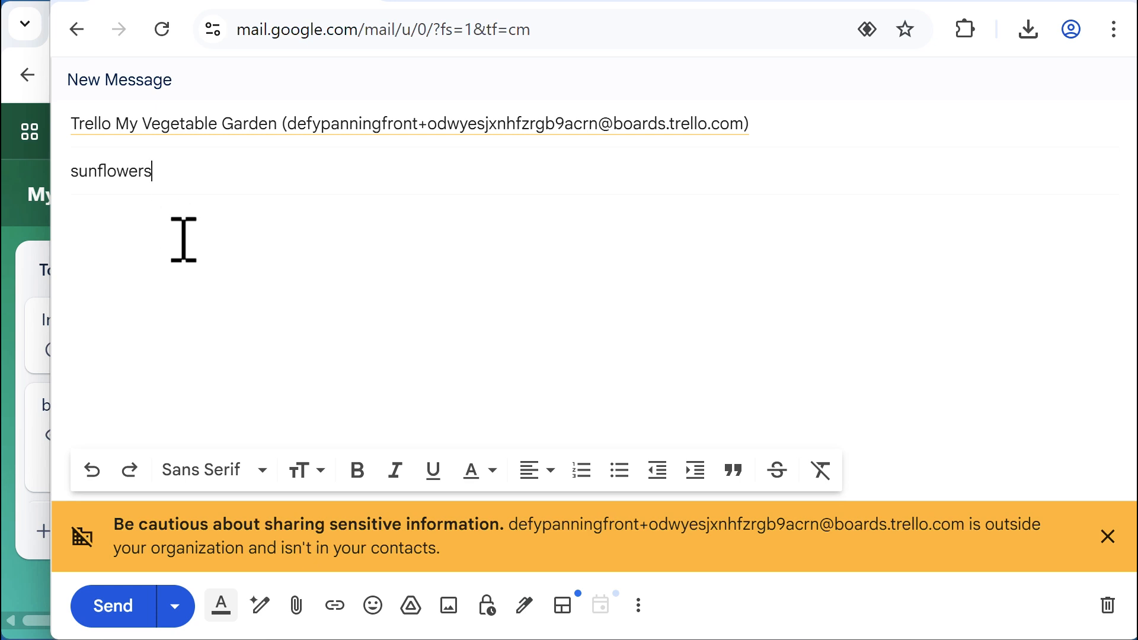
{"action": "left_click", "coordinate": [187, 238]}
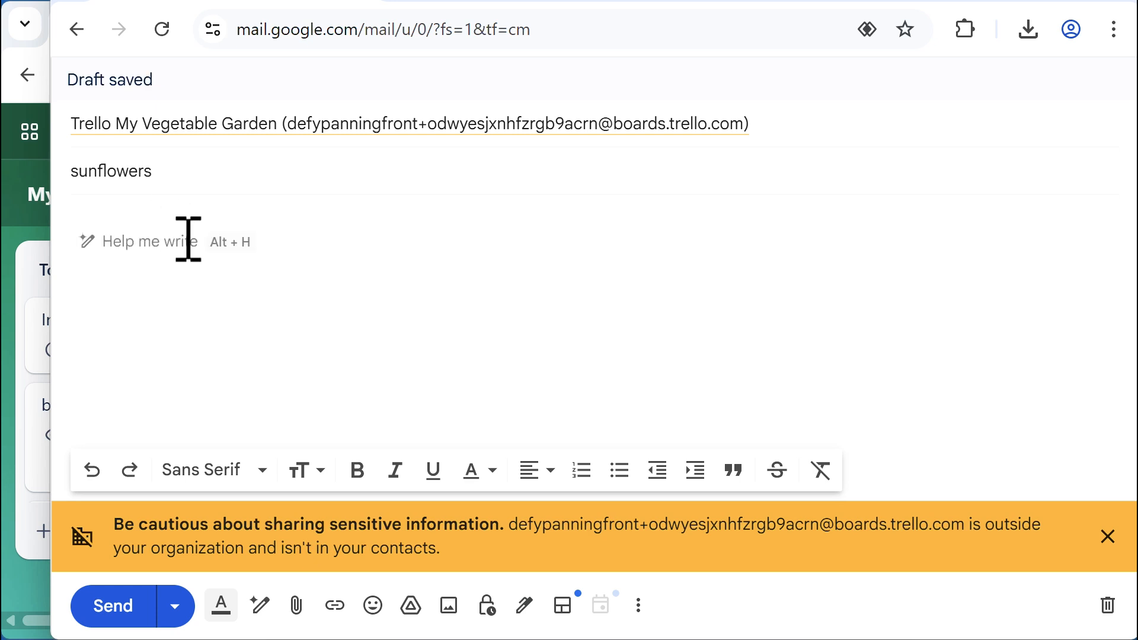
{"action": "type", "text": "grow s"}
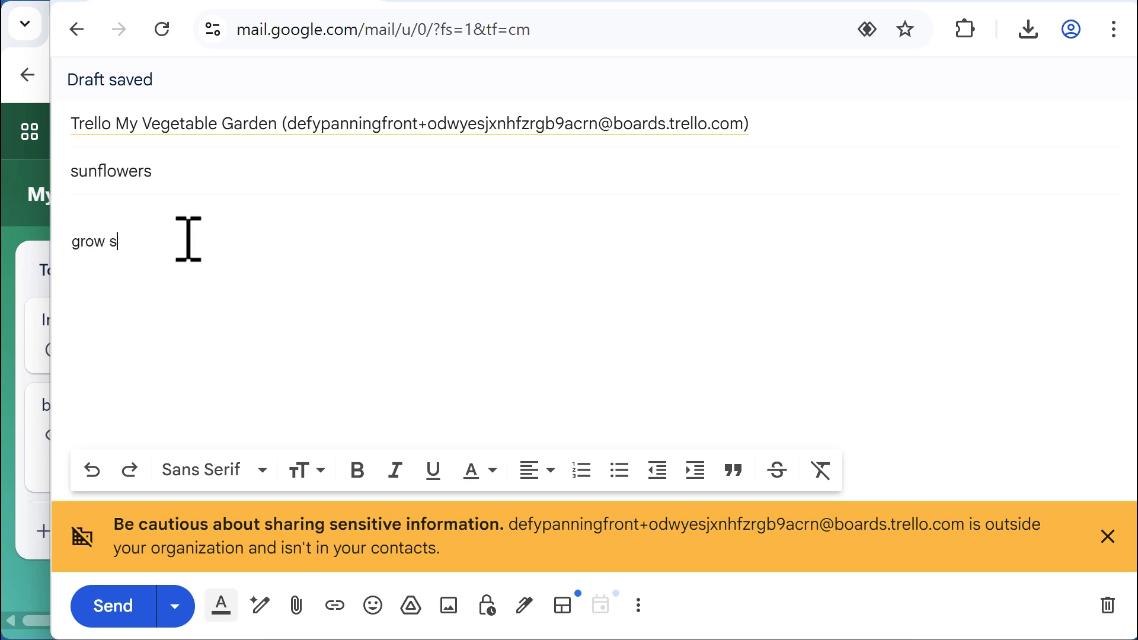
{"action": "type", "text": "ome sunflowers"}
{"action": "left_click", "coordinate": [113, 610]}
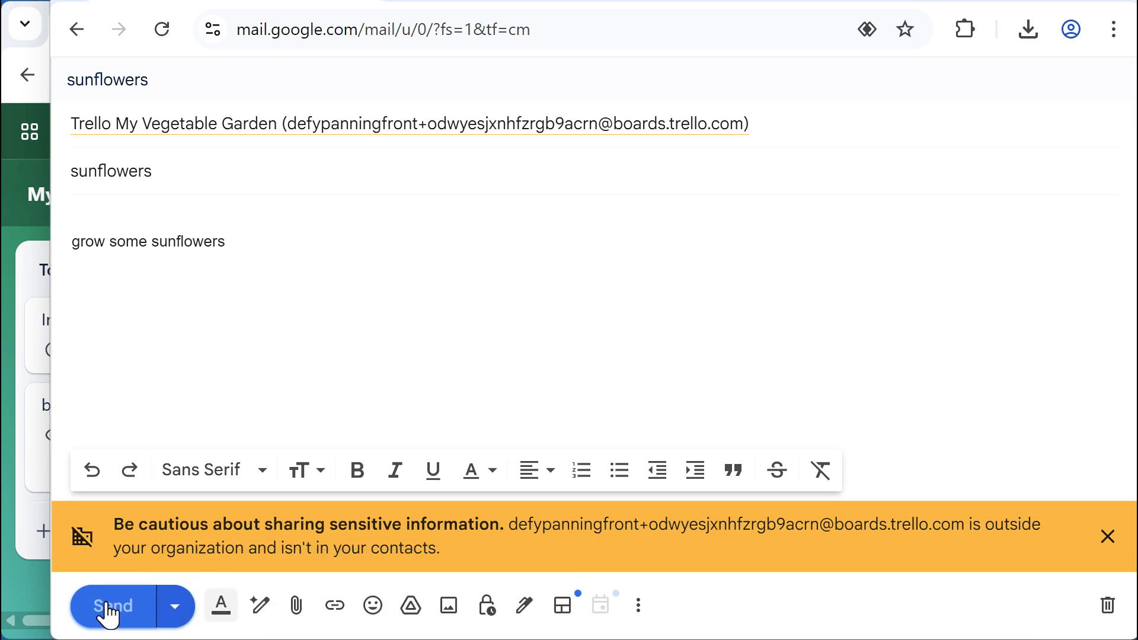
{"action": "left_click", "coordinate": [108, 608]}
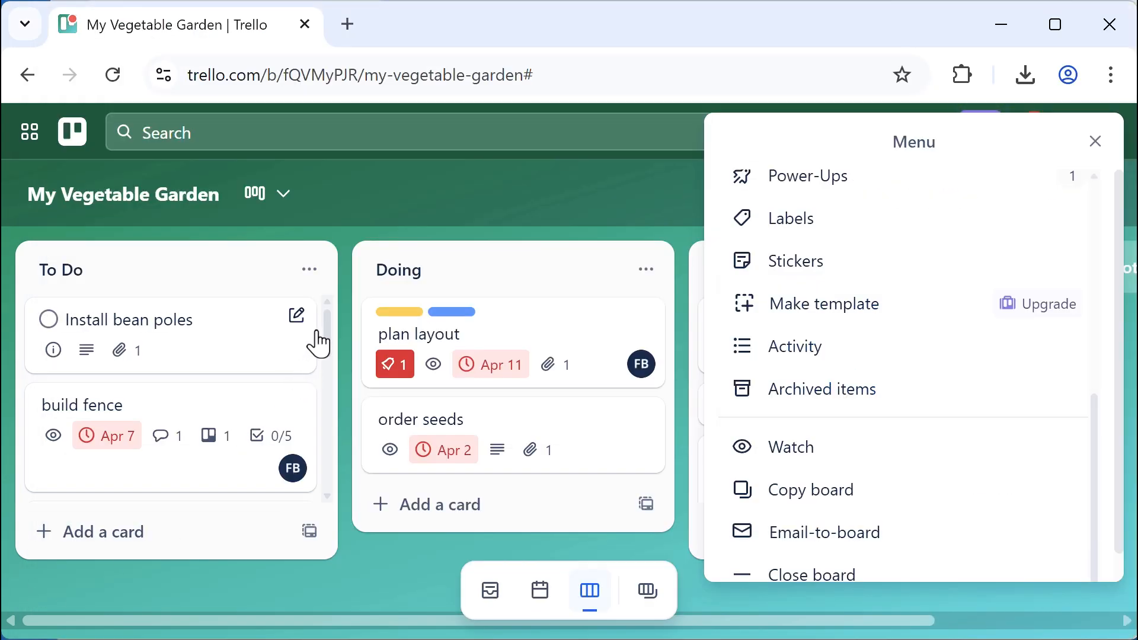
Open the new sunflowers card at the end of To Do, review its description and email attachment, then close it
{"action": "scroll", "coordinate": [327, 329], "scroll_direction": "down", "scroll_amount": 1}
{"action": "left_click_drag", "start_coordinate": [328, 330], "coordinate": [318, 553]}
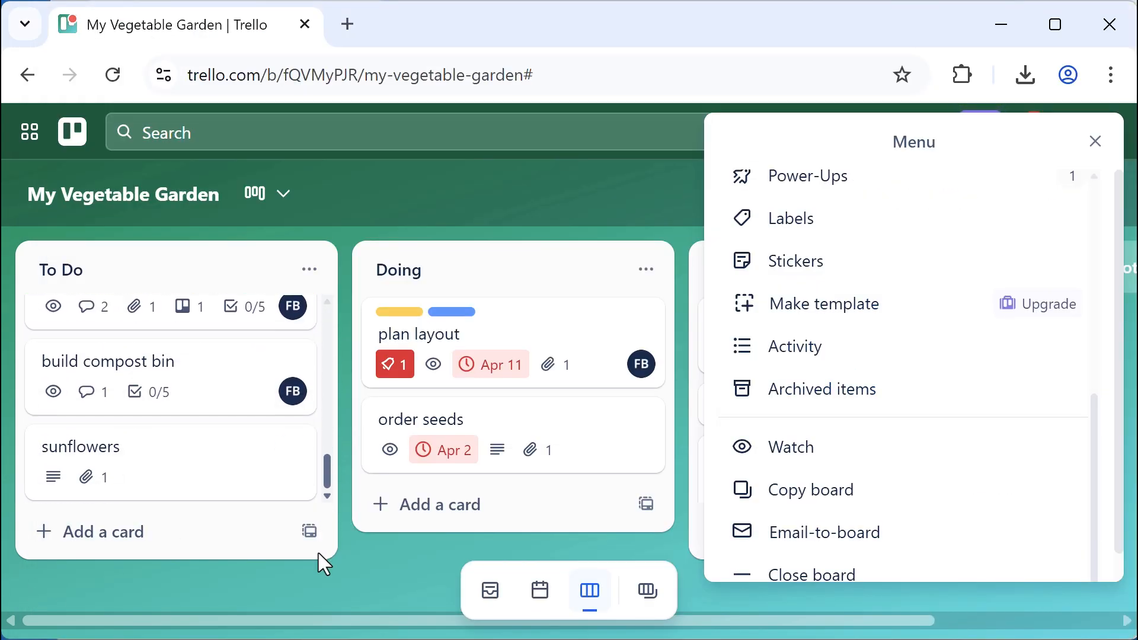
{"action": "left_click", "coordinate": [148, 456]}
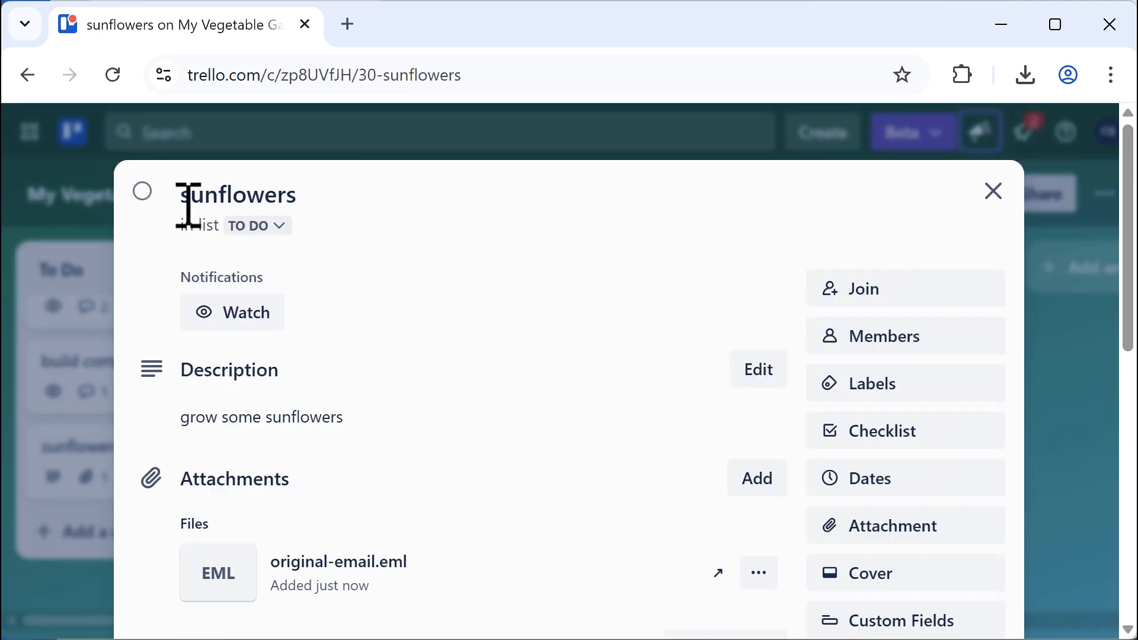
{"action": "left_click_drag", "start_coordinate": [183, 203], "coordinate": [314, 202]}
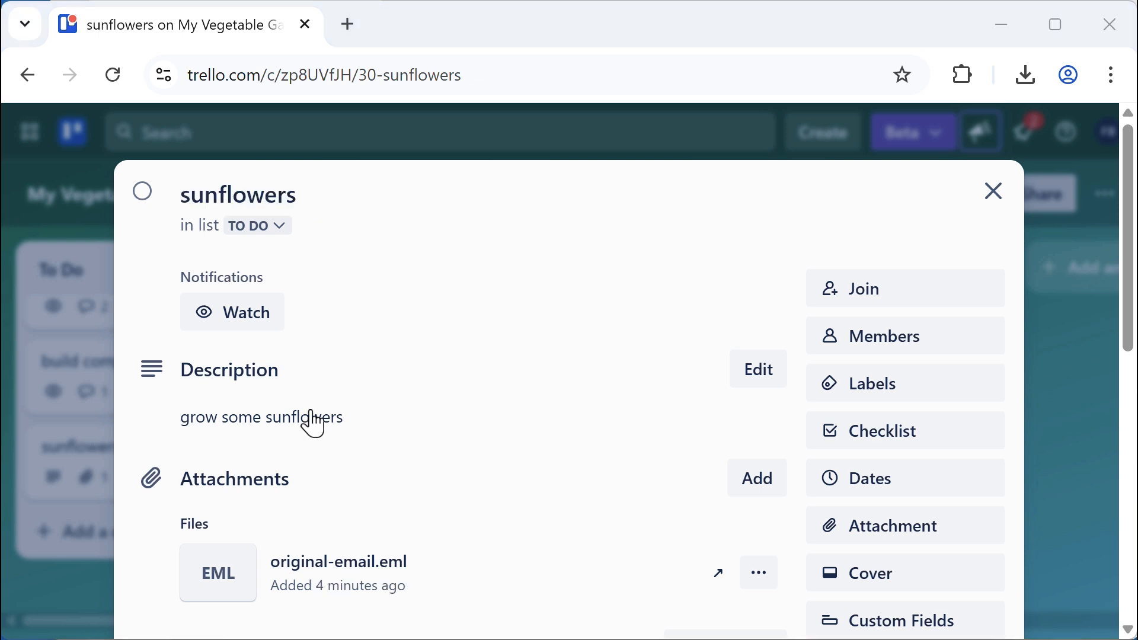
{"action": "left_click", "coordinate": [994, 196]}
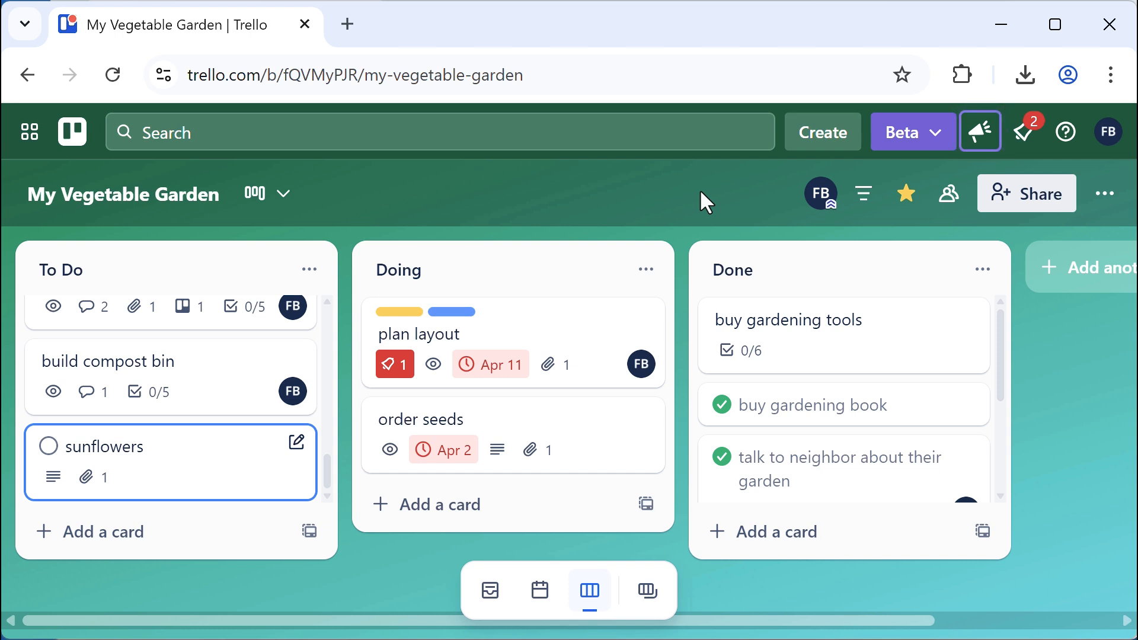
Address a new Gmail message to the board's email with subject 'irrigation'
{"action": "left_click", "coordinate": [485, 0]}
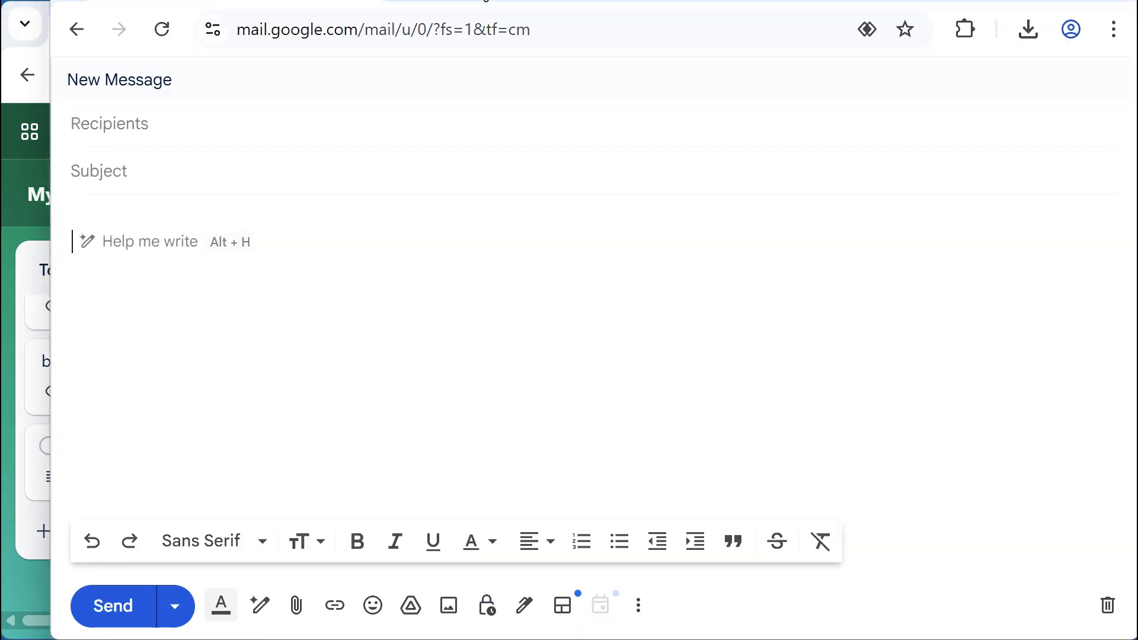
{"action": "left_click", "coordinate": [287, 134]}
{"action": "key", "text": "ctrl+v"}
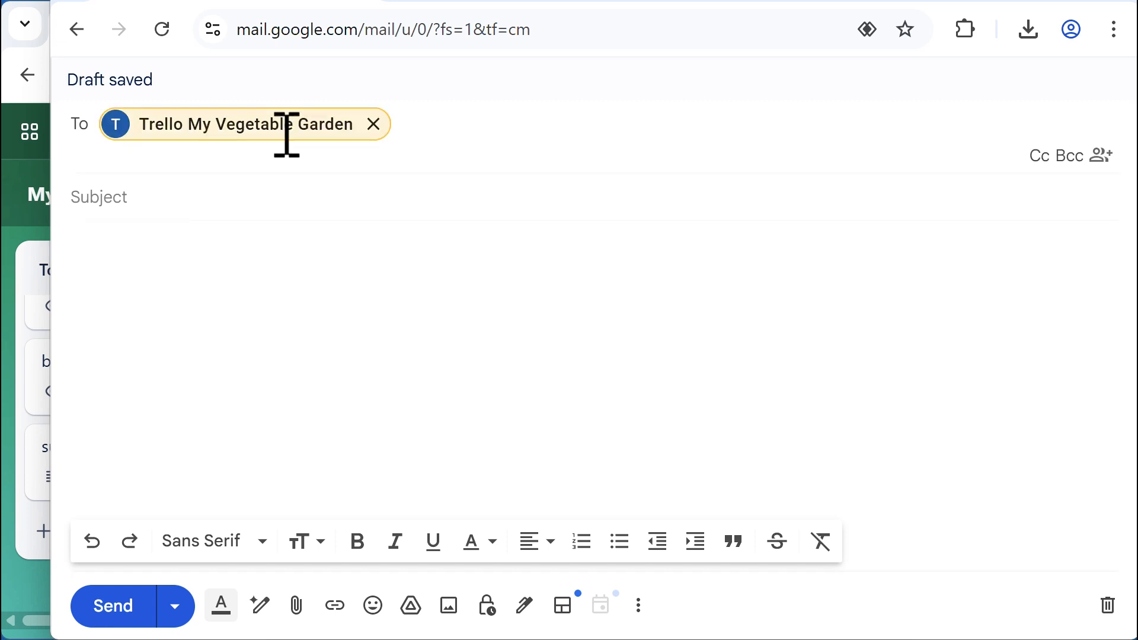
{"action": "left_click", "coordinate": [235, 196]}
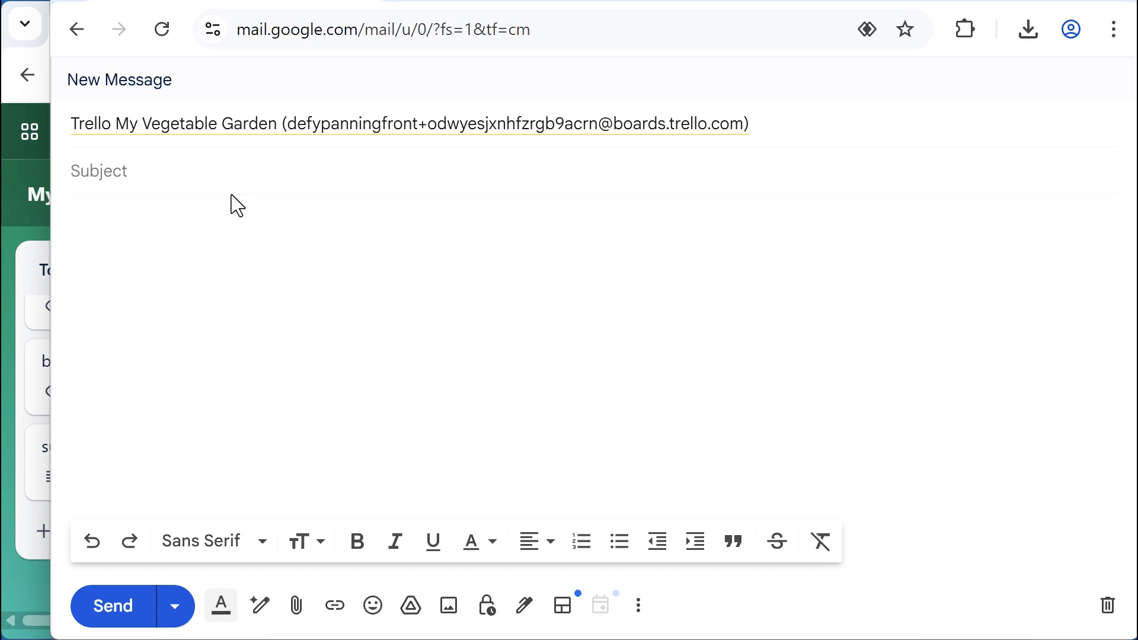
{"action": "type", "text": "irrigation"}
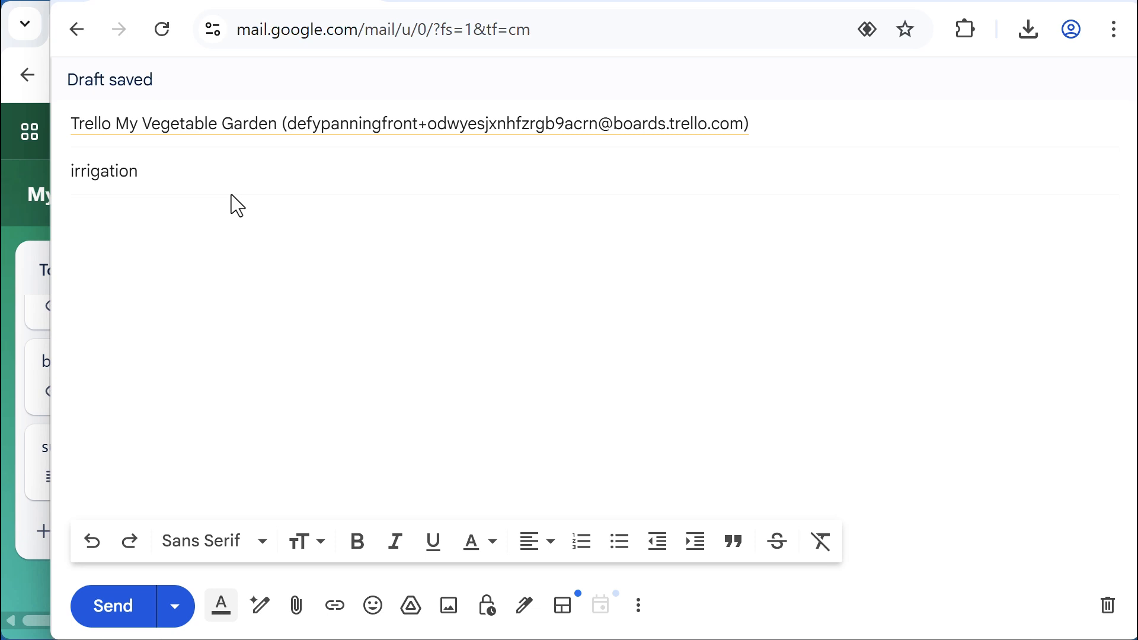
{"action": "left_click", "coordinate": [301, 262]}
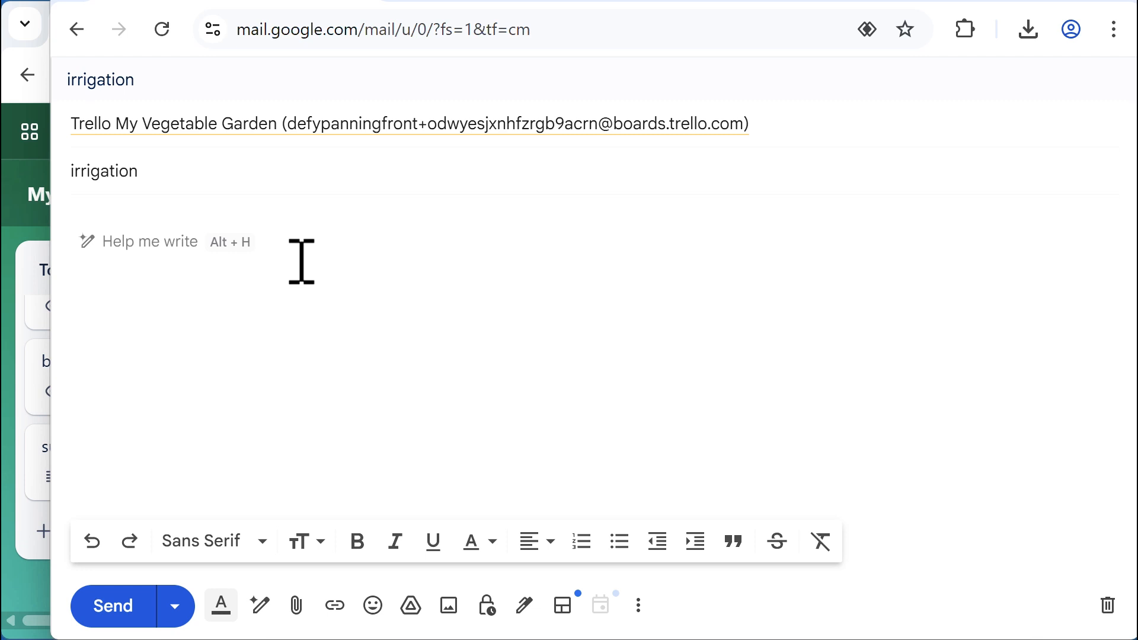
Write 'figure out irrigation by May 1 next steps:' with bullets buy hose, buy nozzle, buy moisture reader
{"action": "type", "text": "fig"}
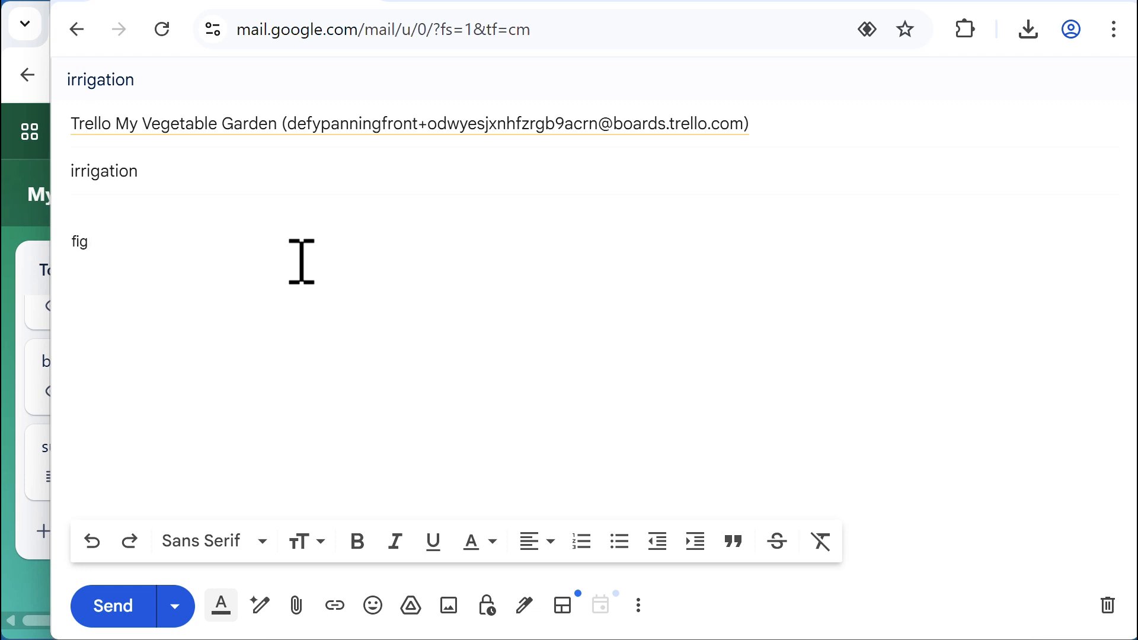
{"action": "type", "text": "ure out irrigatio"}
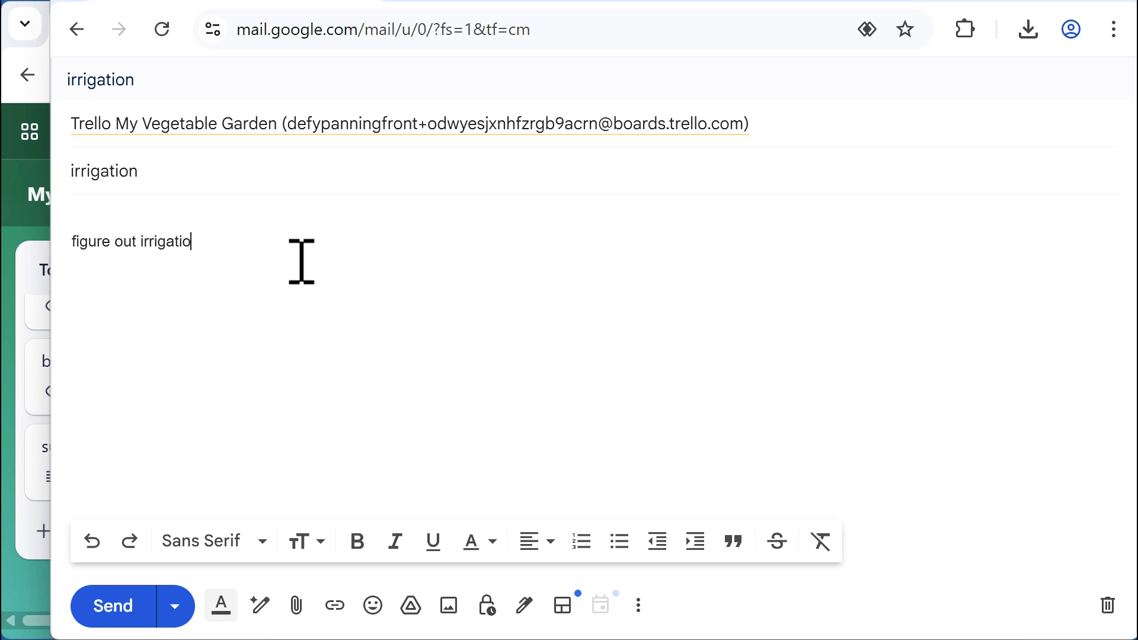
{"action": "type", "text": "n by May 1  "}
{"action": "type", "text": "next ste"}
{"action": "type", "text": "ps:"}
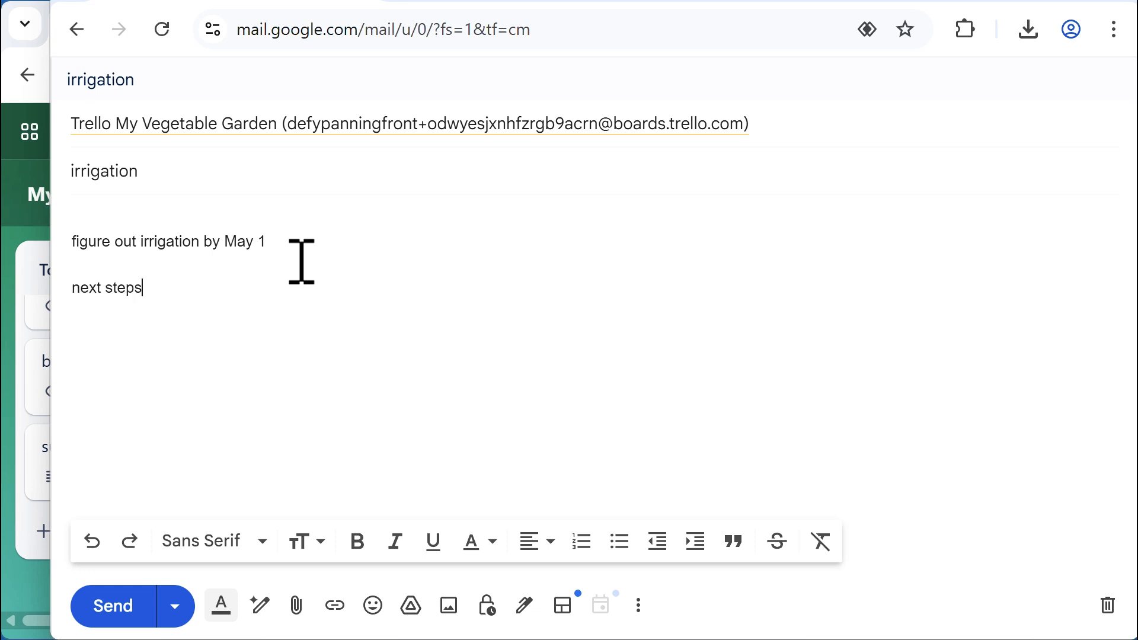
{"action": "key", "text": "Return"}
{"action": "left_click", "coordinate": [619, 541]}
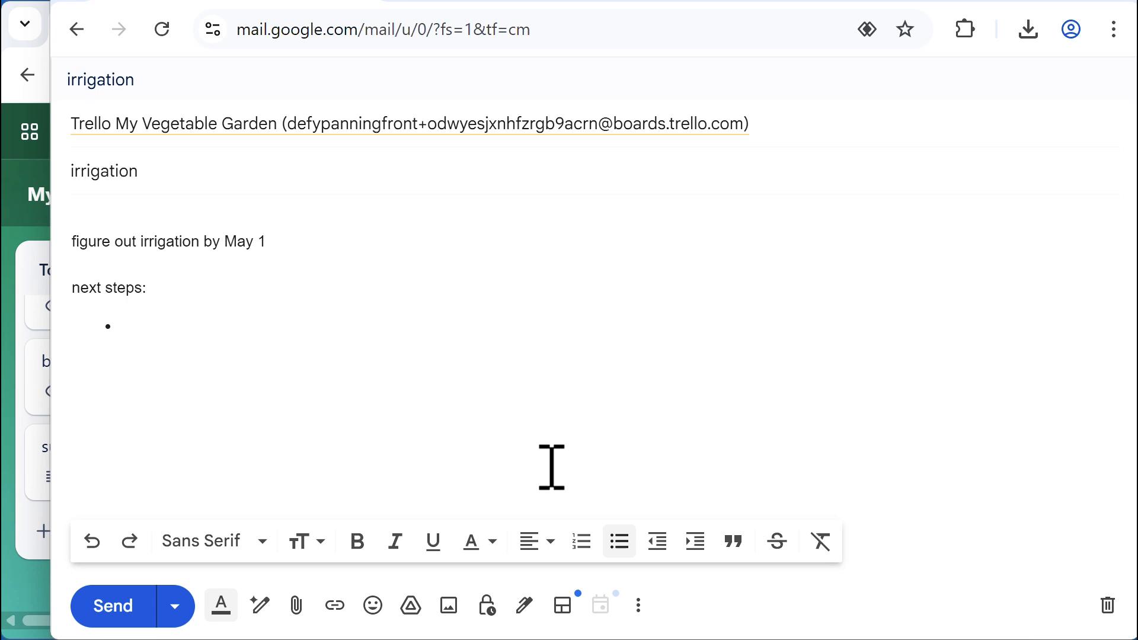
{"action": "type", "text": "buy "}
{"action": "type", "text": "hose "}
{"action": "type", "text": "buy "}
{"action": "type", "text": "noss"}
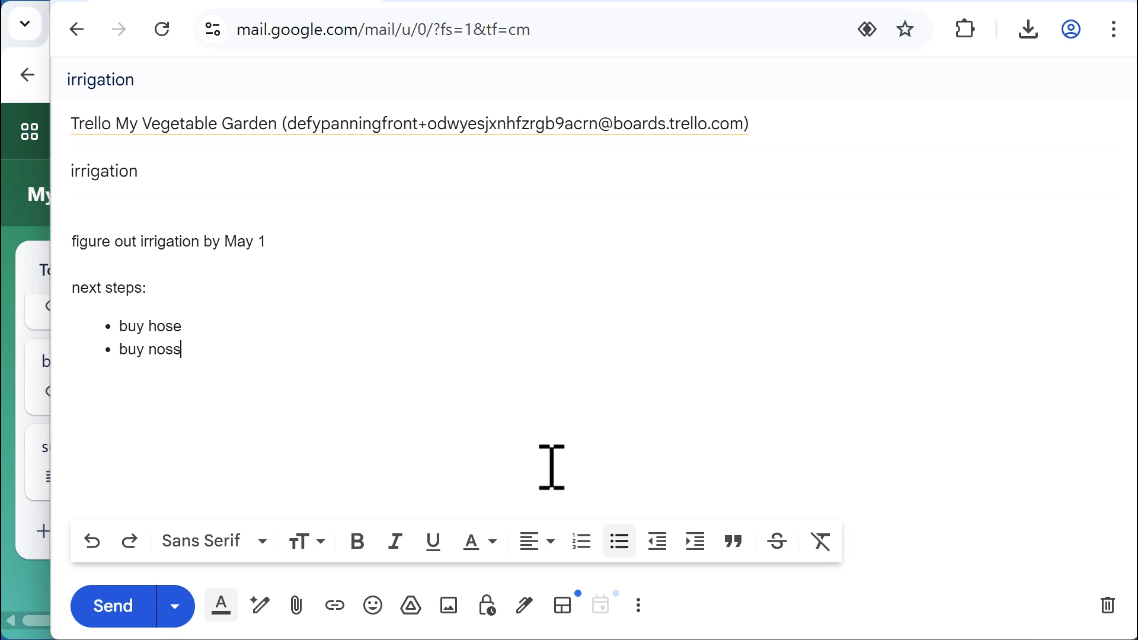
{"action": "key", "text": "BackSpace"}
{"action": "key", "text": "BackSpace"}
{"action": "type", "text": "zz"}
{"action": "type", "text": "le "}
{"action": "type", "text": "buy moist"}
{"action": "type", "text": "ure reader"}
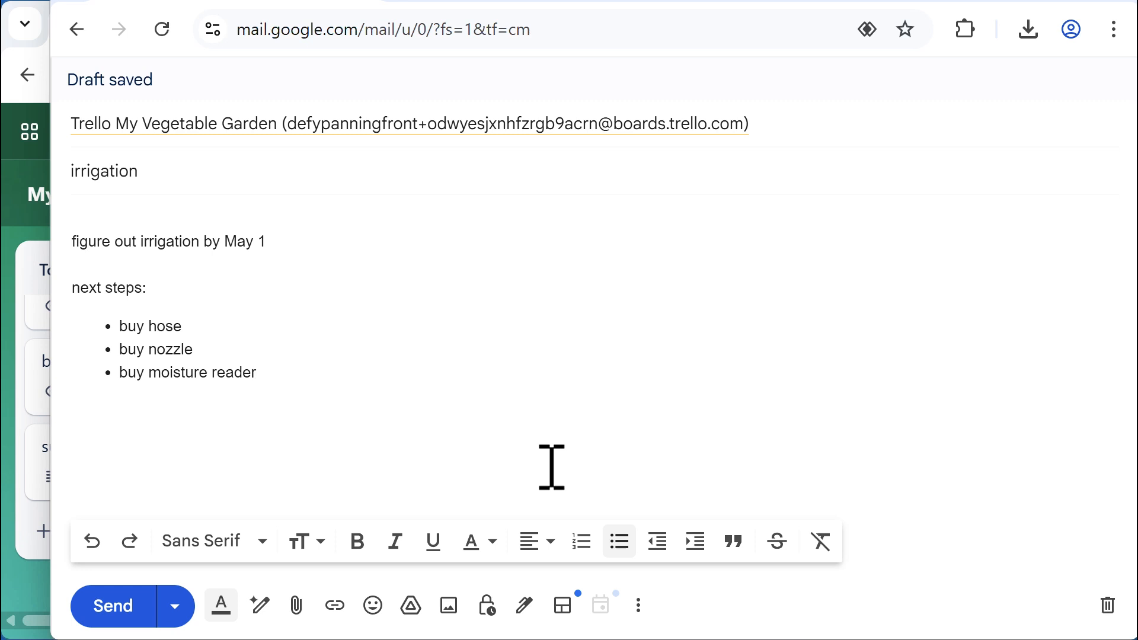
Append '#high' to the subject and send the email
{"action": "left_click", "coordinate": [247, 175]}
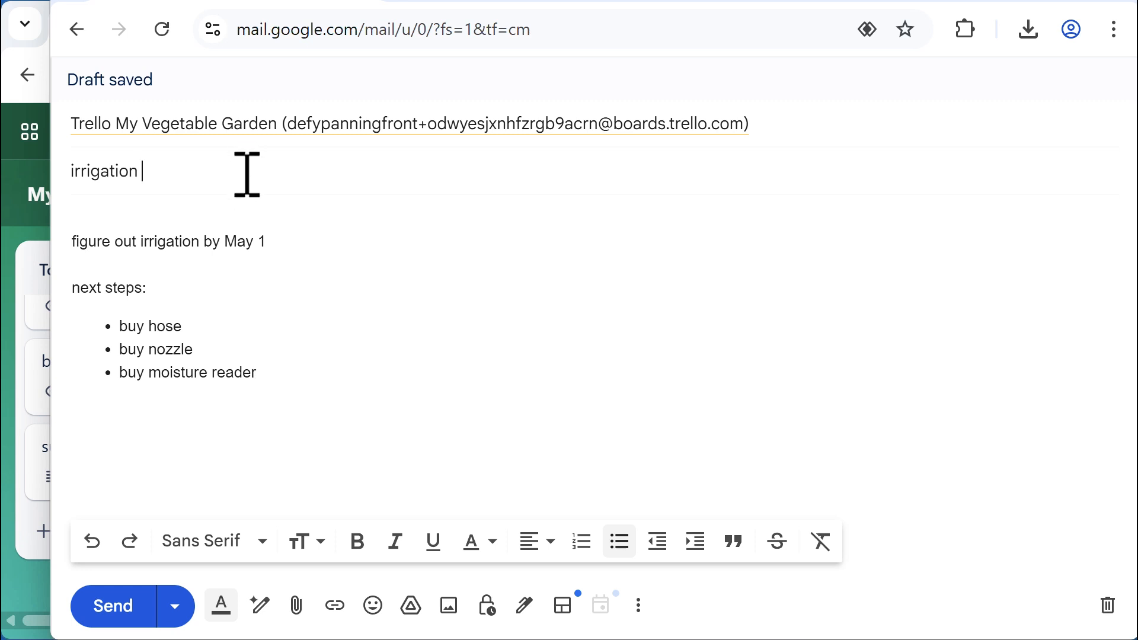
{"action": "type", "text": "#"}
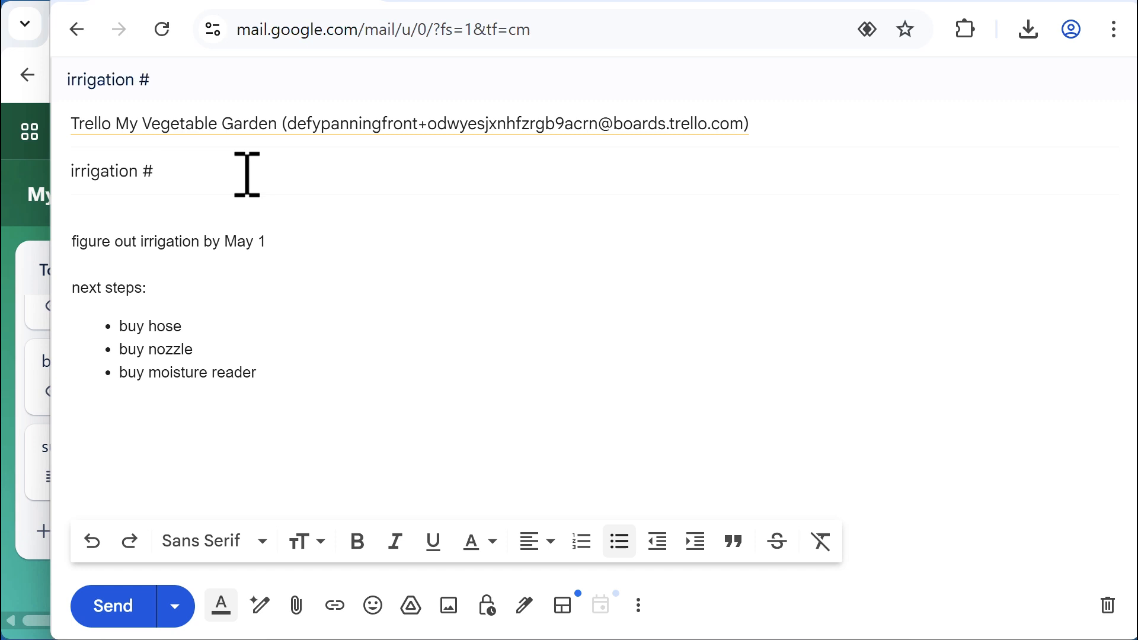
{"action": "type", "text": "high"}
{"action": "left_click", "coordinate": [126, 627]}
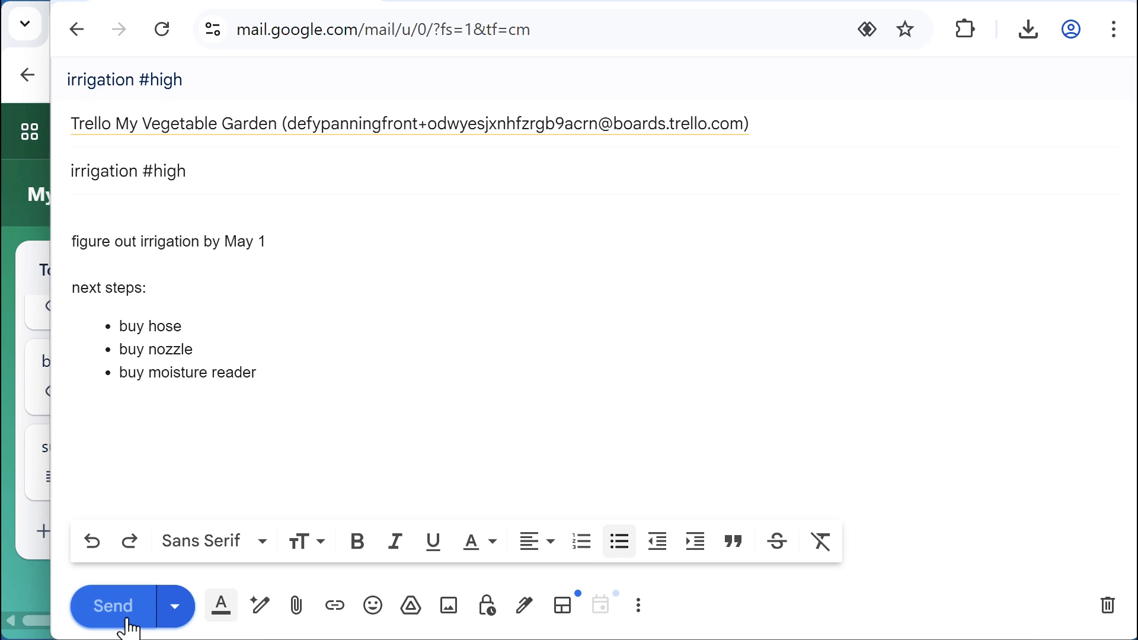
Back in Trello, open the new irrigation card and review its high label, description and email file
{"action": "left_click", "coordinate": [30, 578]}
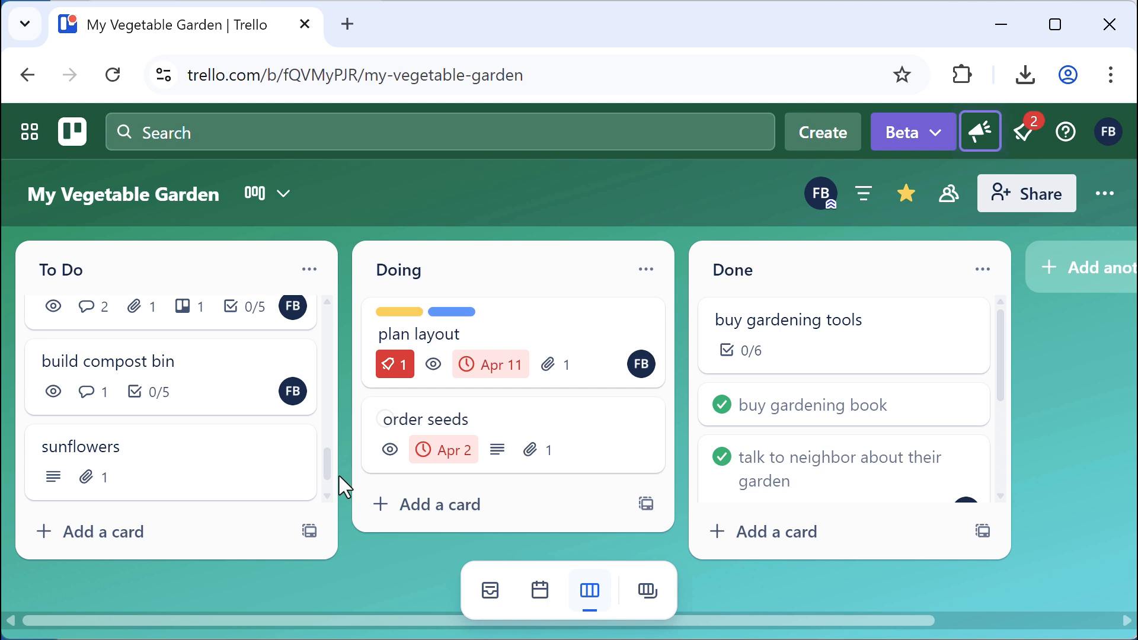
{"action": "scroll", "coordinate": [327, 461], "scroll_direction": "down", "scroll_amount": 3}
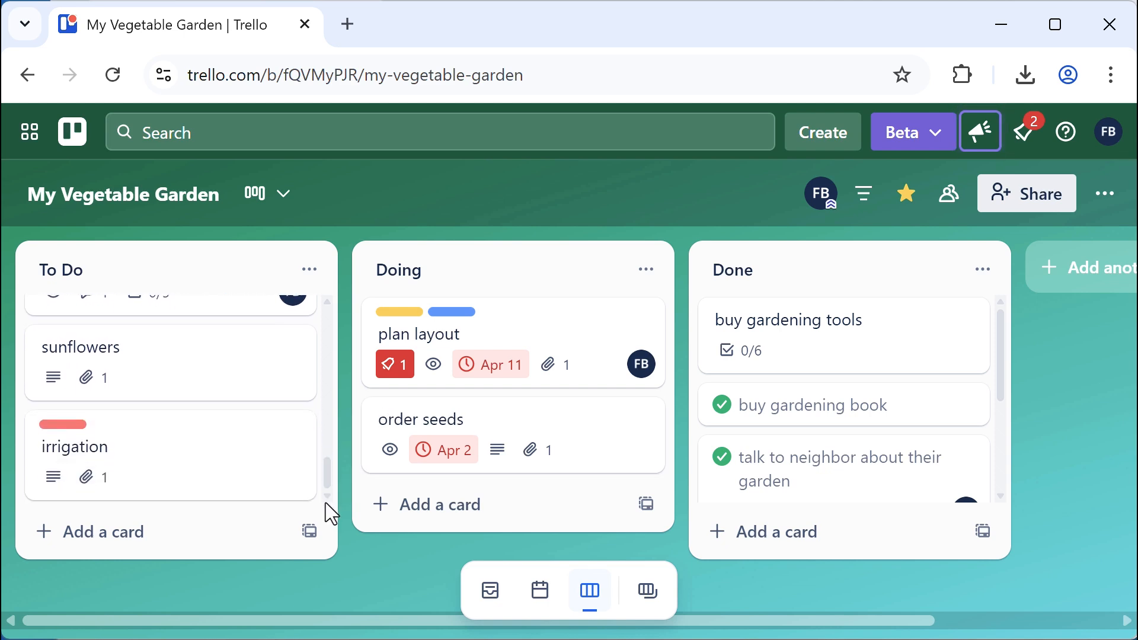
{"action": "left_click", "coordinate": [176, 465]}
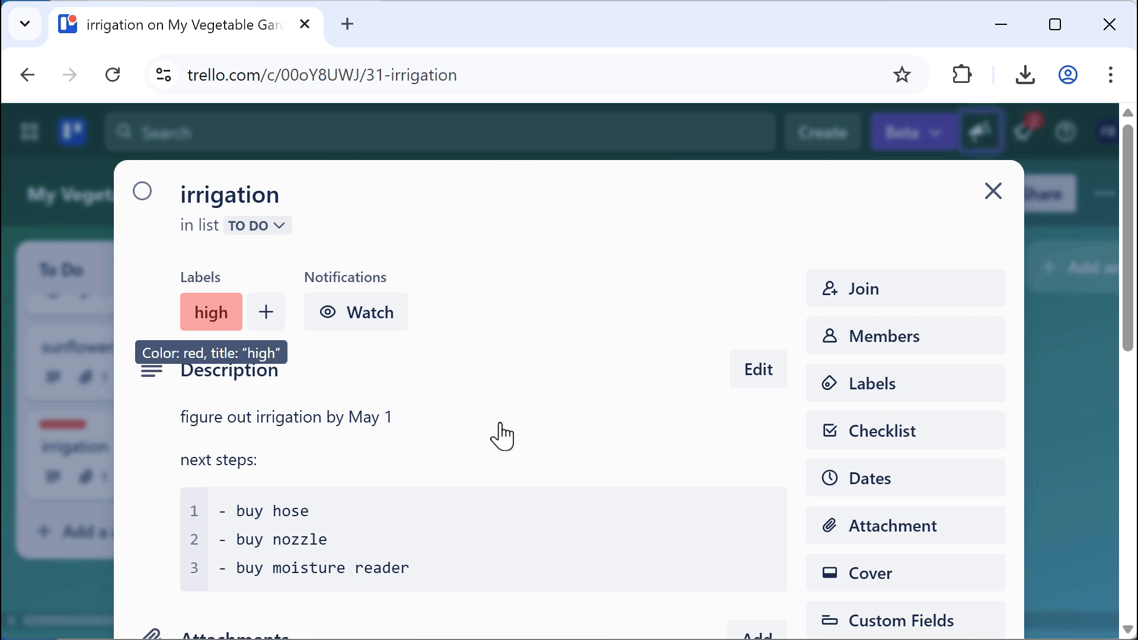
{"action": "scroll", "coordinate": [528, 427], "scroll_direction": "down", "scroll_amount": 2}
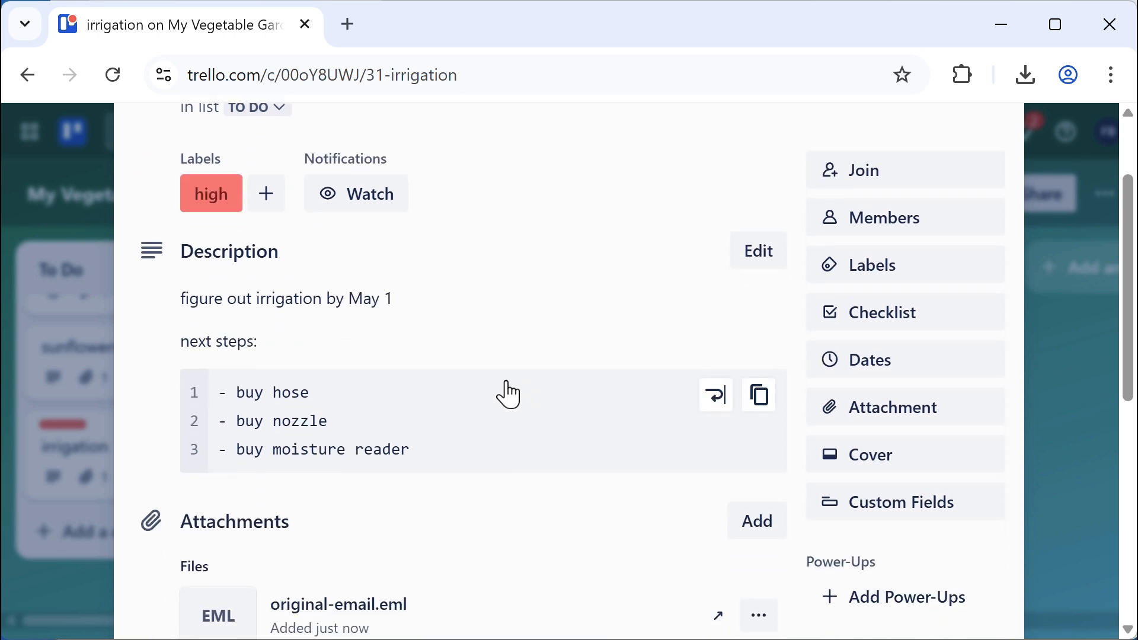
{"action": "scroll", "coordinate": [504, 393], "scroll_direction": "up", "scroll_amount": 2}
{"action": "scroll", "coordinate": [506, 385], "scroll_direction": "down", "scroll_amount": 8}
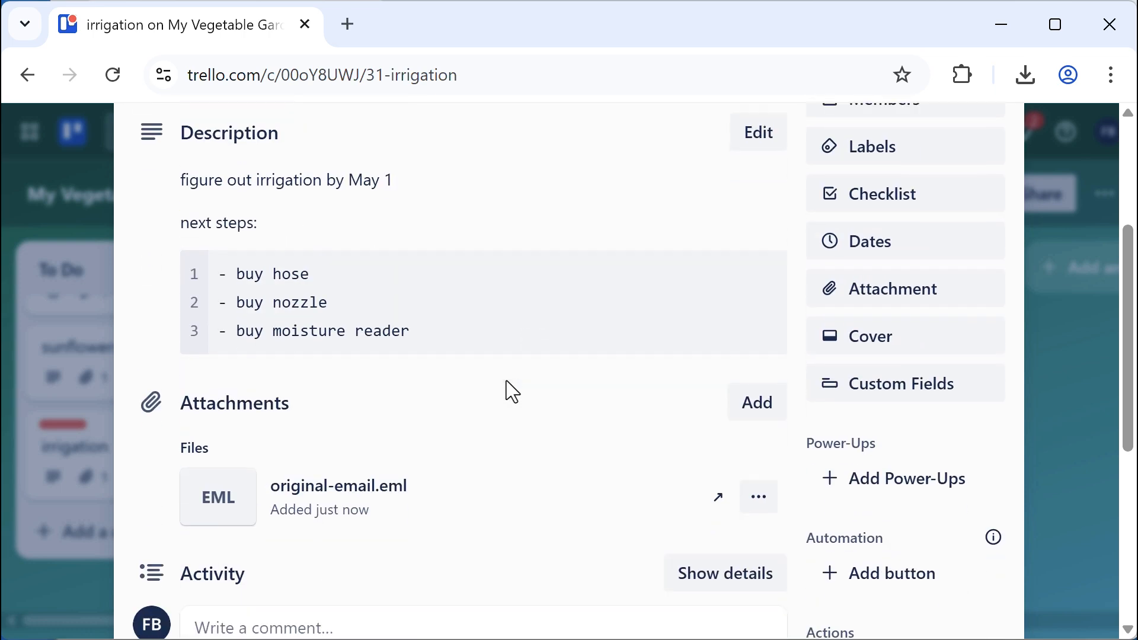
{"action": "scroll", "coordinate": [506, 389], "scroll_direction": "up", "scroll_amount": 8}
{"action": "scroll", "coordinate": [506, 389], "scroll_direction": "down", "scroll_amount": 3}
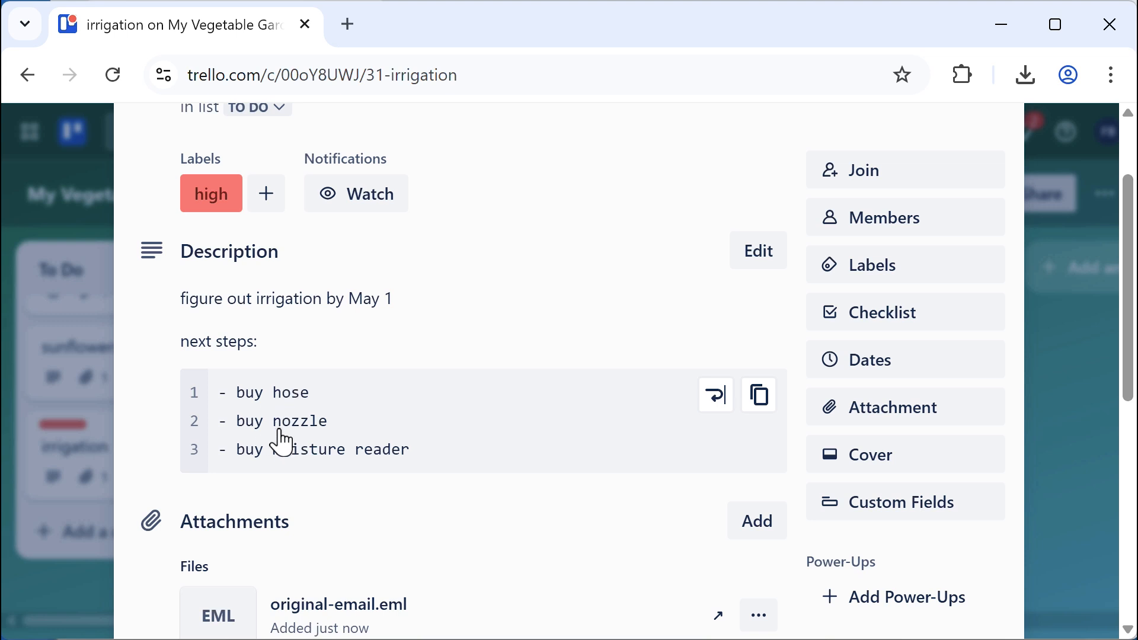
{"action": "scroll", "coordinate": [474, 510], "scroll_direction": "up", "scroll_amount": 2}
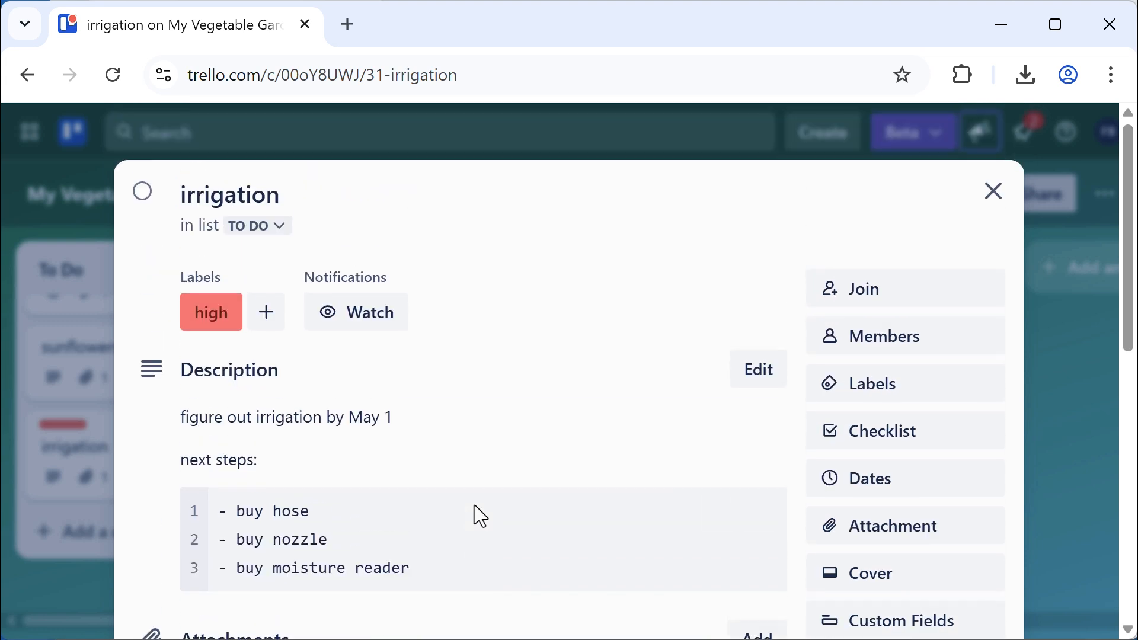
{"action": "mouse_move", "coordinate": [474, 506]}
Close the irrigation card and copy the build fence card's web address
{"action": "left_click", "coordinate": [988, 193]}
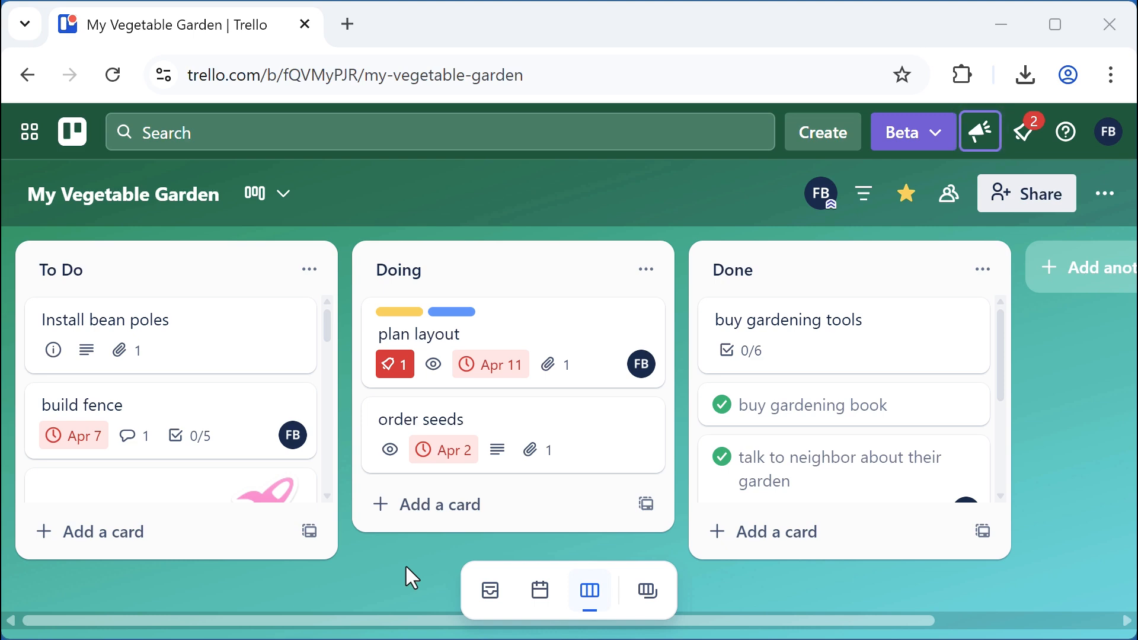
{"action": "mouse_move", "coordinate": [327, 320]}
{"action": "left_mouse_down"}
{"action": "mouse_move", "coordinate": [323, 474]}
{"action": "mouse_move", "coordinate": [329, 311]}
{"action": "left_mouse_up"}
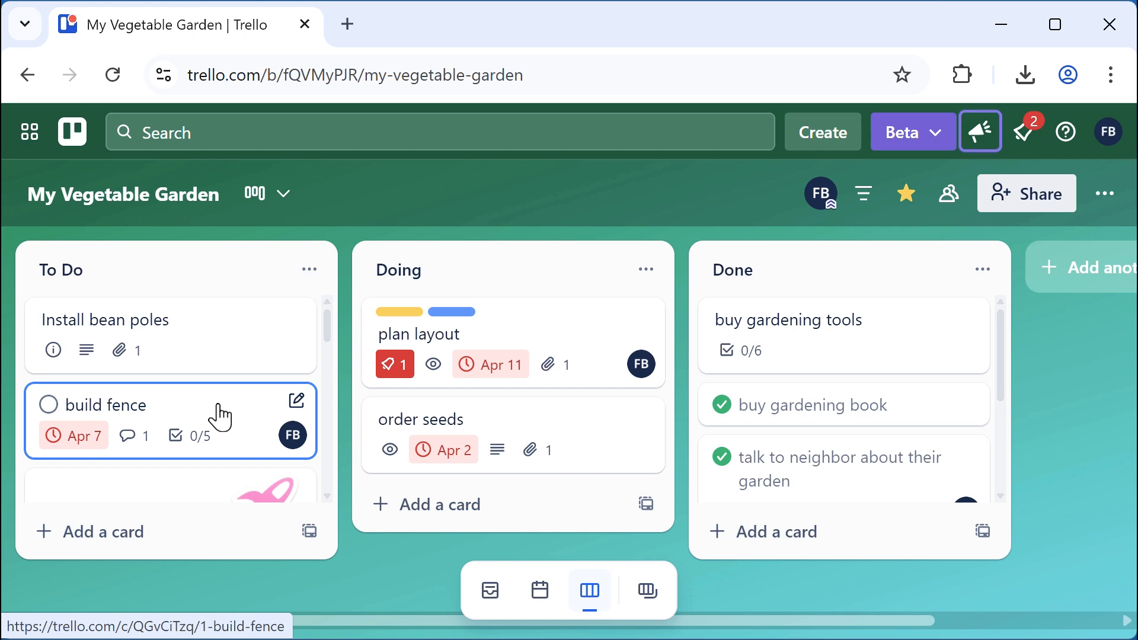
{"action": "left_click", "coordinate": [218, 410]}
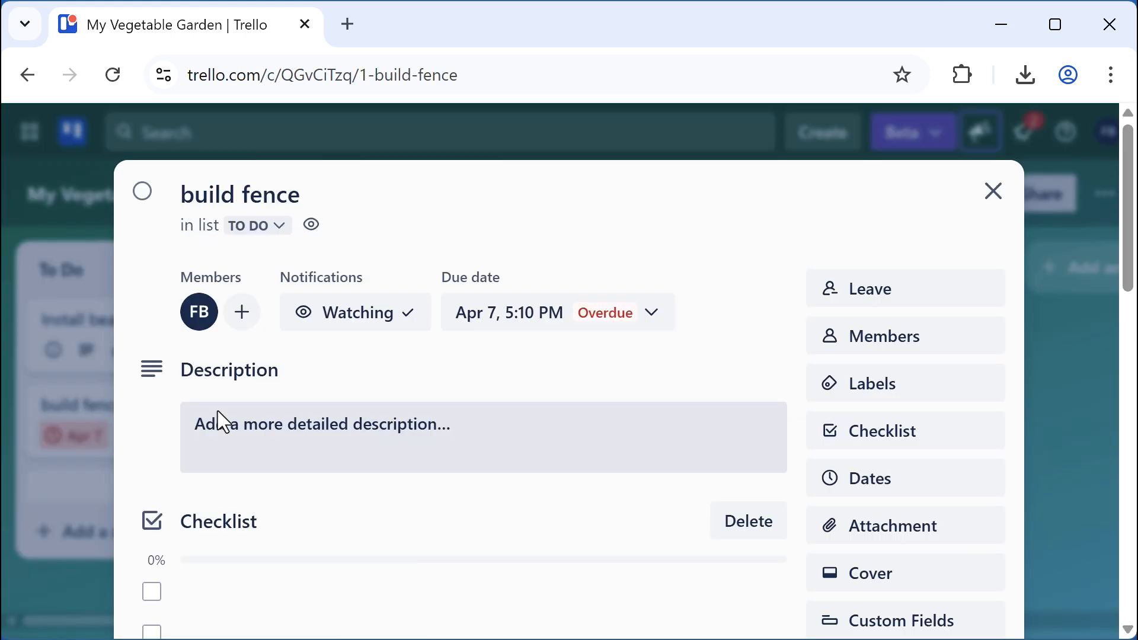
{"action": "left_click", "coordinate": [466, 77]}
{"action": "key", "text": "ctrl+c"}
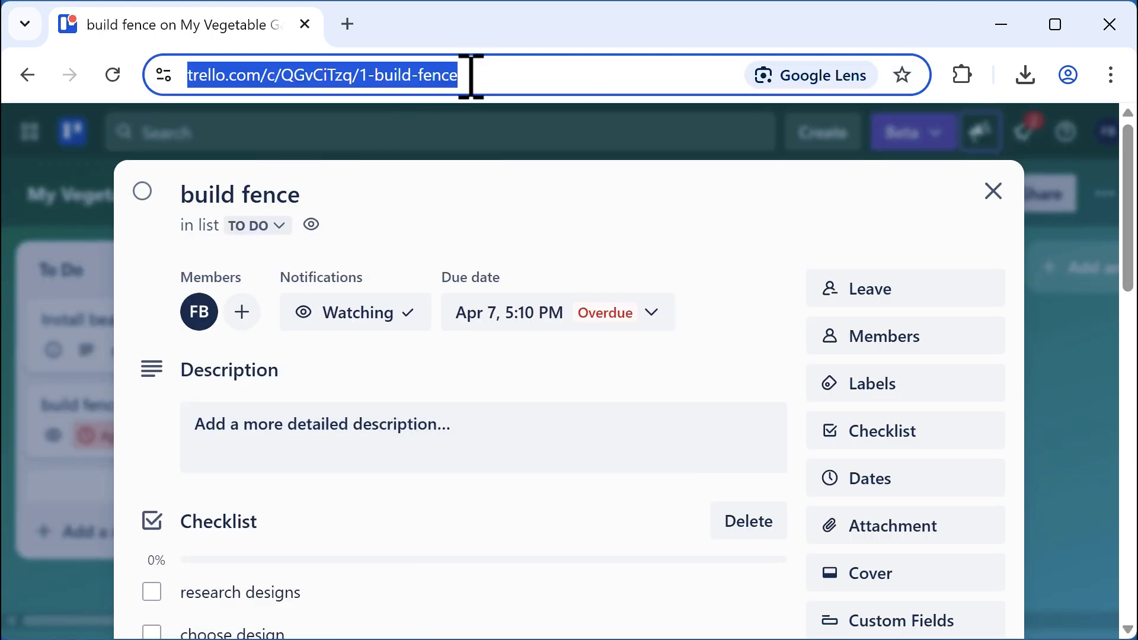
{"action": "left_click", "coordinate": [991, 196]}
Paste the build fence URL into a new link attachment on the build garden door card
{"action": "scroll", "coordinate": [209, 413], "scroll_direction": "down", "scroll_amount": 3}
{"action": "scroll", "coordinate": [204, 409], "scroll_direction": "down", "scroll_amount": 5}
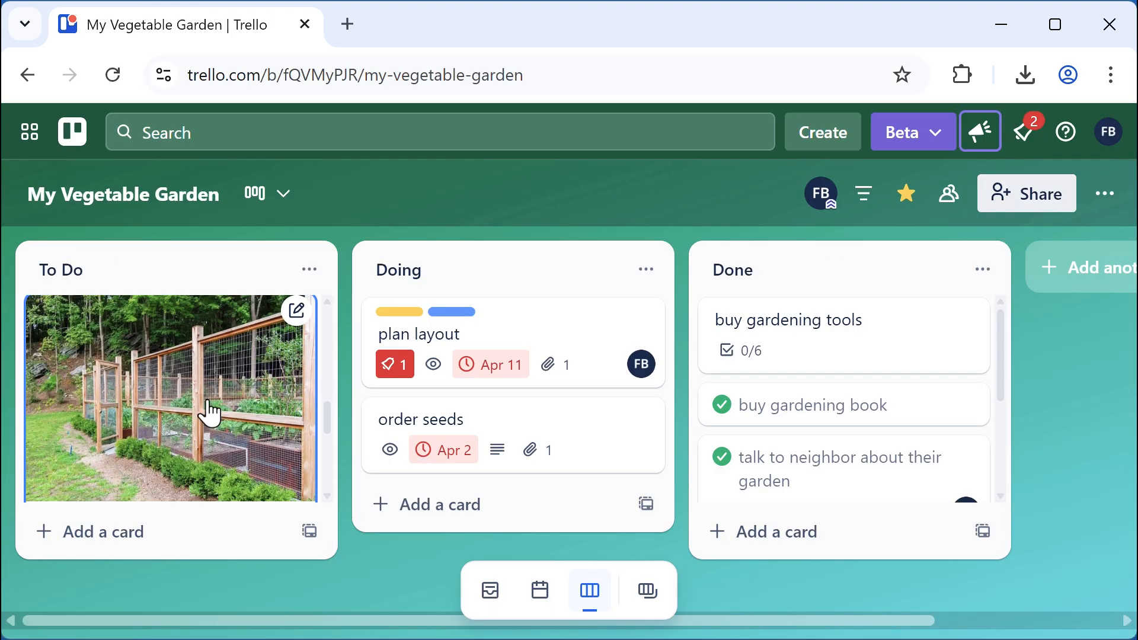
{"action": "left_click", "coordinate": [198, 351]}
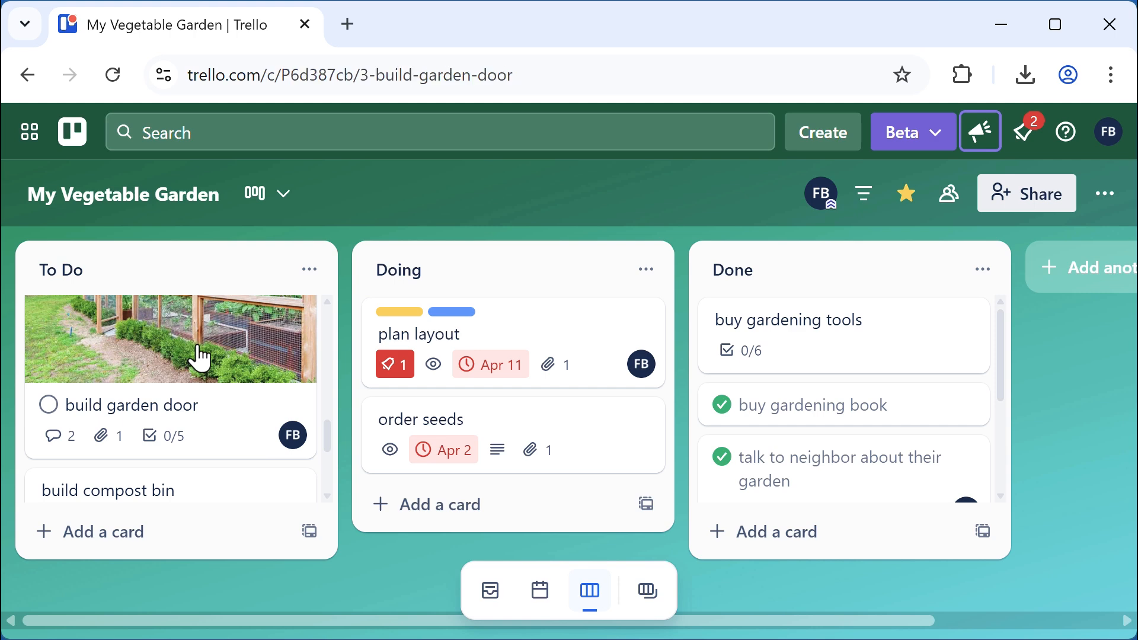
{"action": "scroll", "coordinate": [633, 518], "scroll_direction": "down", "scroll_amount": 5}
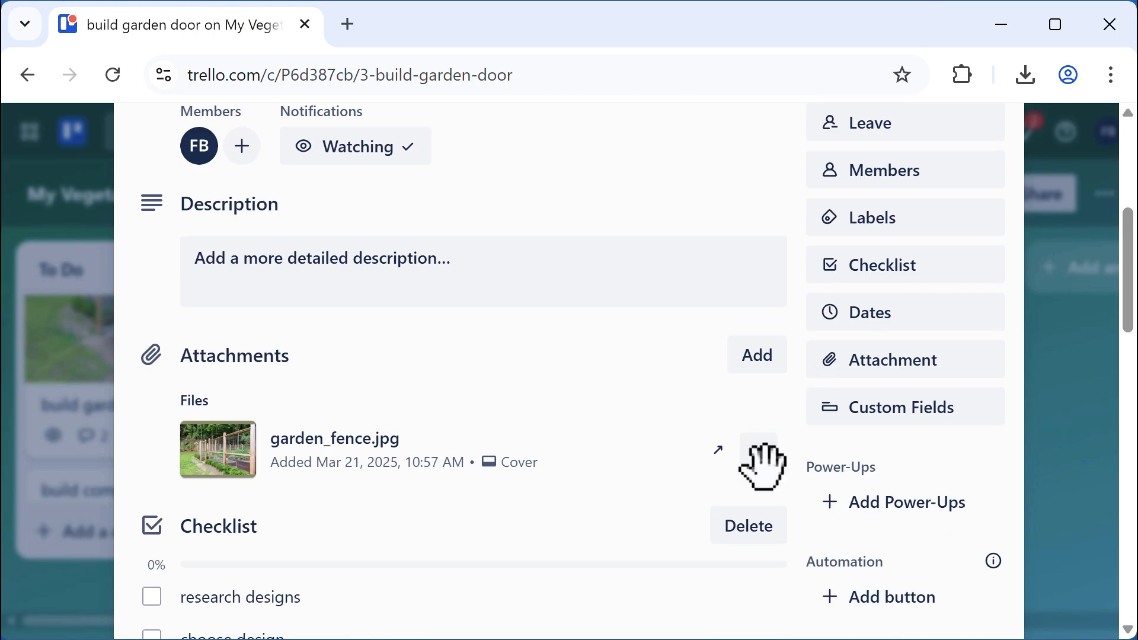
{"action": "left_click", "coordinate": [878, 372]}
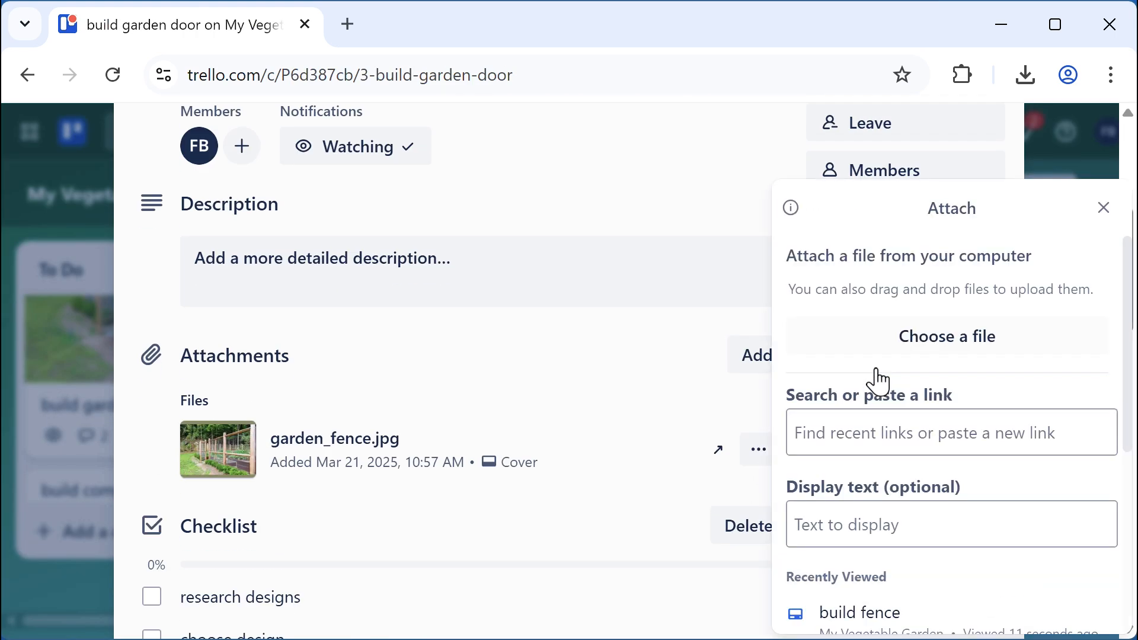
{"action": "left_click", "coordinate": [871, 427]}
{"action": "key", "text": "ctrl+v"}
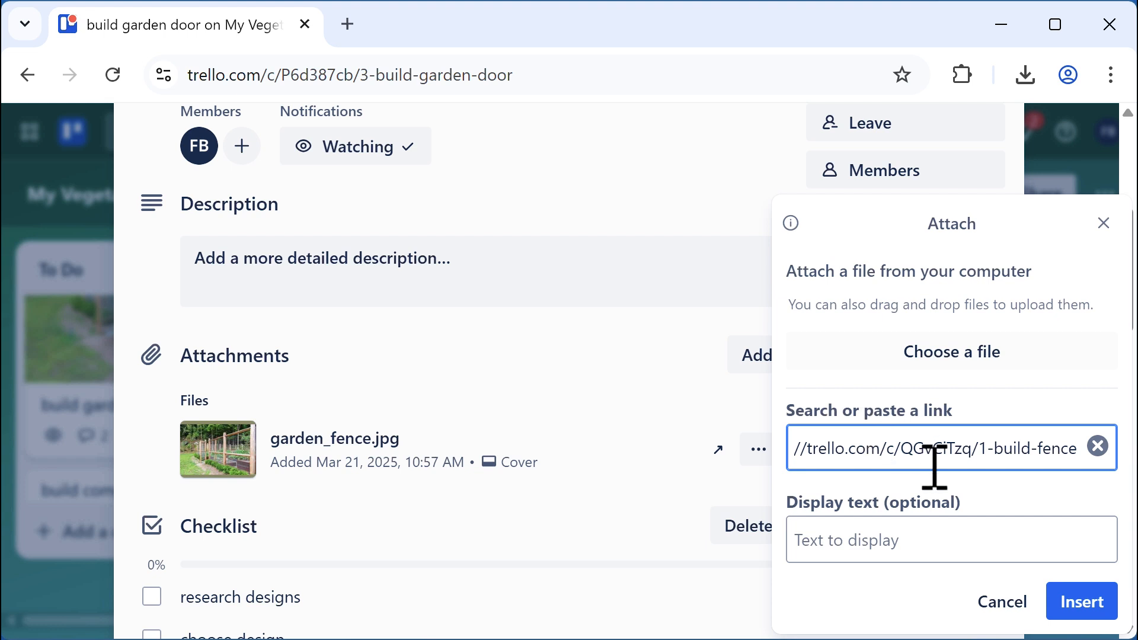
Insert the build fence link as an attachment and open the linked card to check it
{"action": "left_click", "coordinate": [1086, 610]}
{"action": "scroll", "coordinate": [617, 507], "scroll_direction": "down", "scroll_amount": 2}
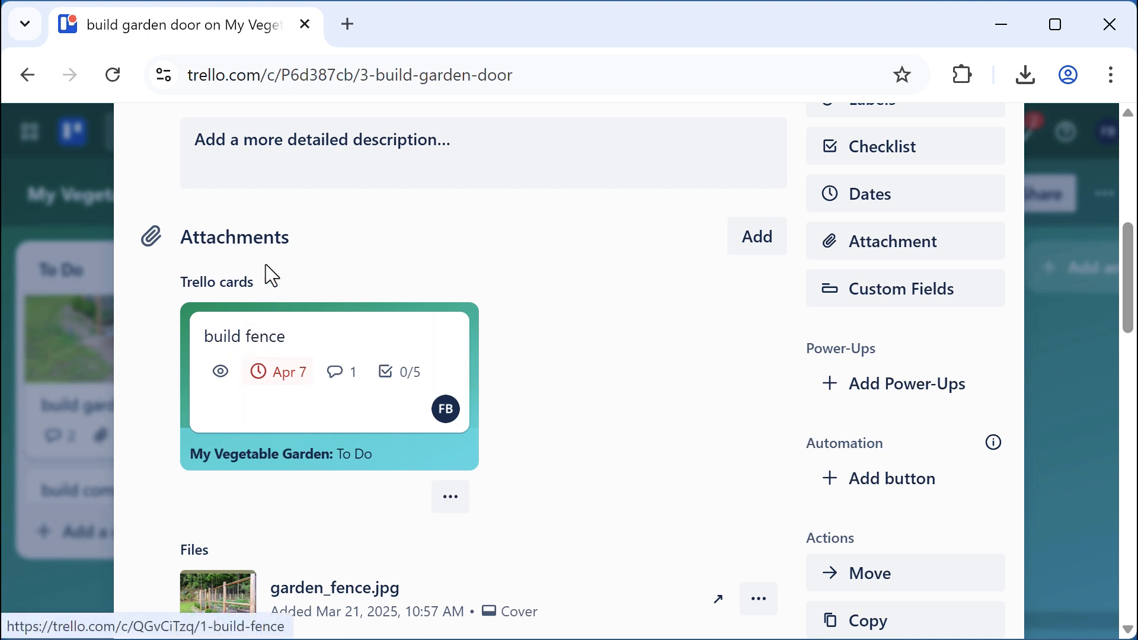
{"action": "left_click", "coordinate": [257, 337]}
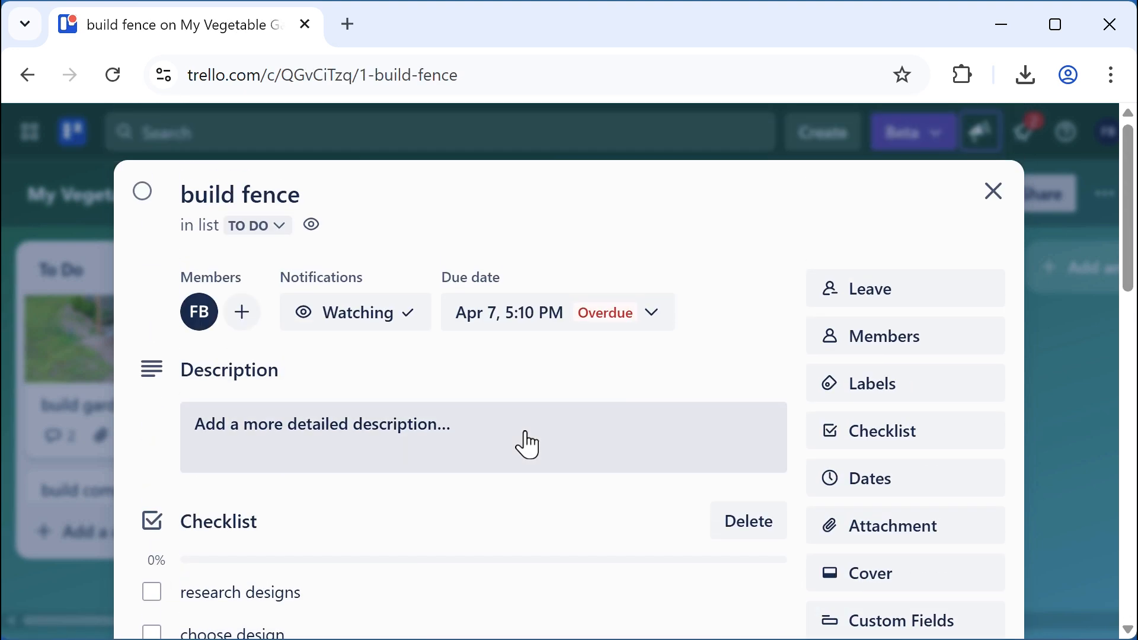
{"action": "scroll", "coordinate": [528, 444], "scroll_direction": "down", "scroll_amount": 8}
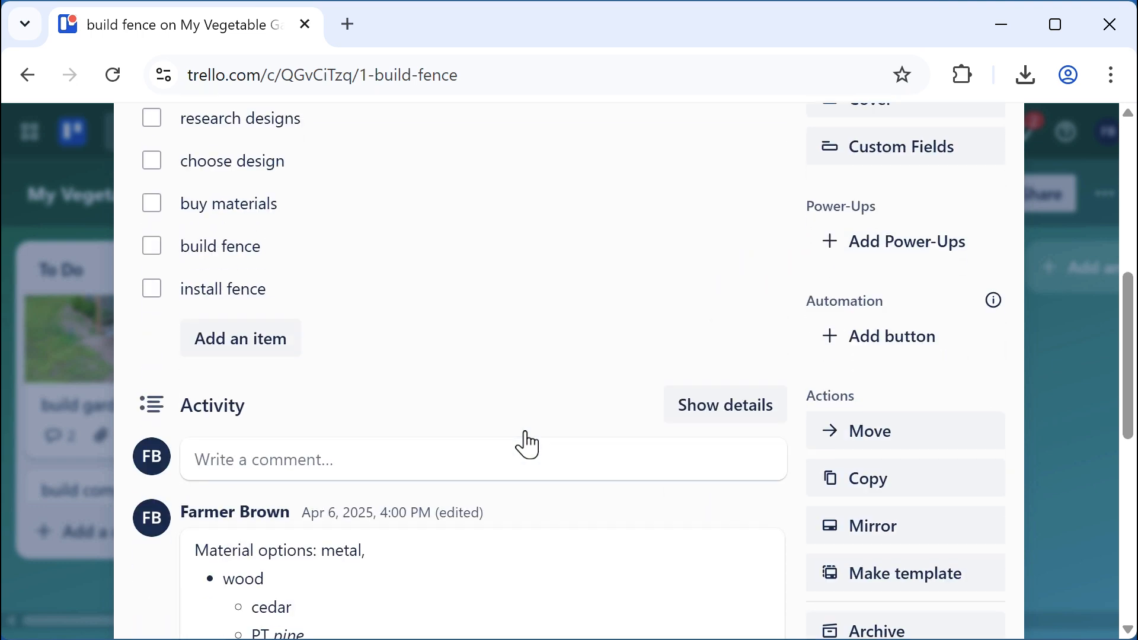
{"action": "scroll", "coordinate": [526, 444], "scroll_direction": "up", "scroll_amount": 5}
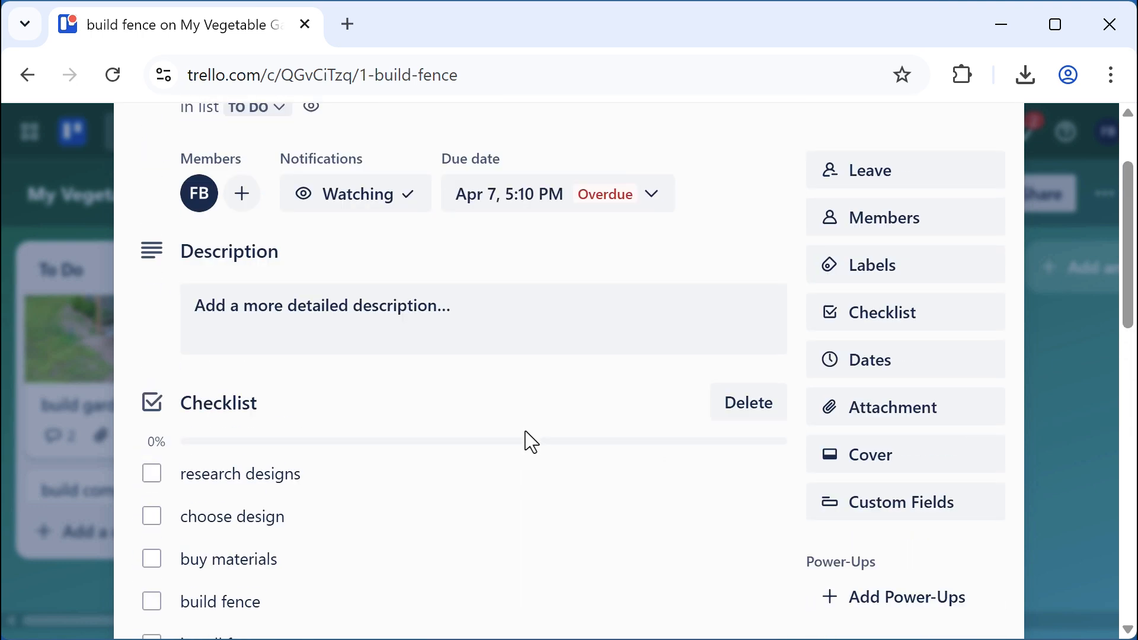
{"action": "scroll", "coordinate": [524, 433], "scroll_direction": "up", "scroll_amount": 2}
{"action": "scroll", "coordinate": [524, 432], "scroll_direction": "down", "scroll_amount": 5}
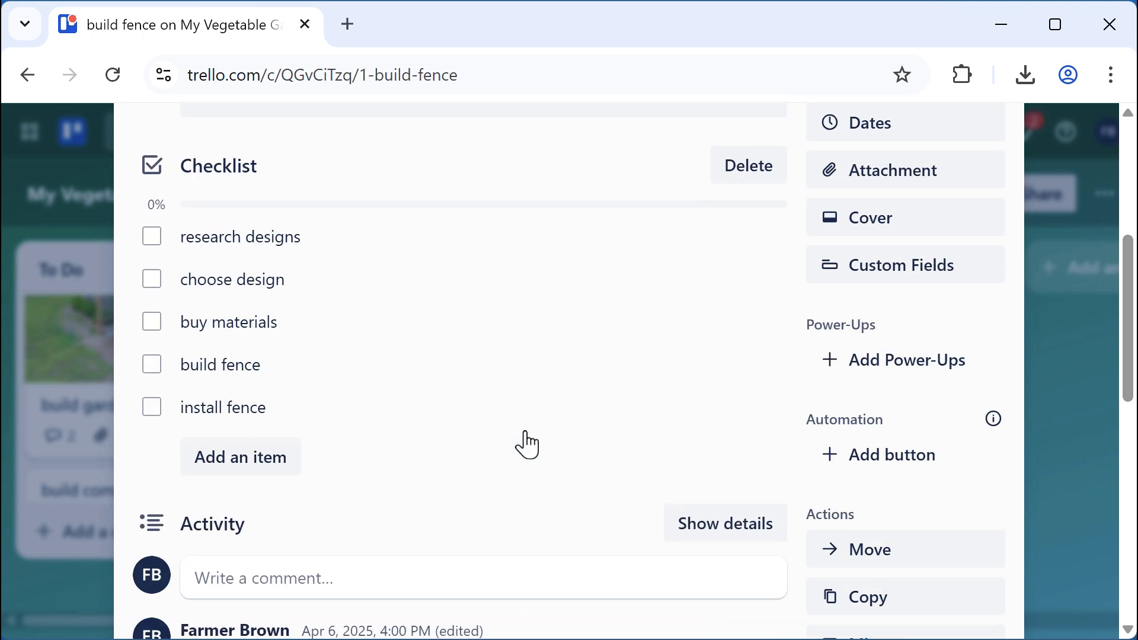
Close build fence and reopen the build garden door card
{"action": "key", "text": "Escape"}
{"action": "scroll", "coordinate": [302, 386], "scroll_direction": "down", "scroll_amount": 2}
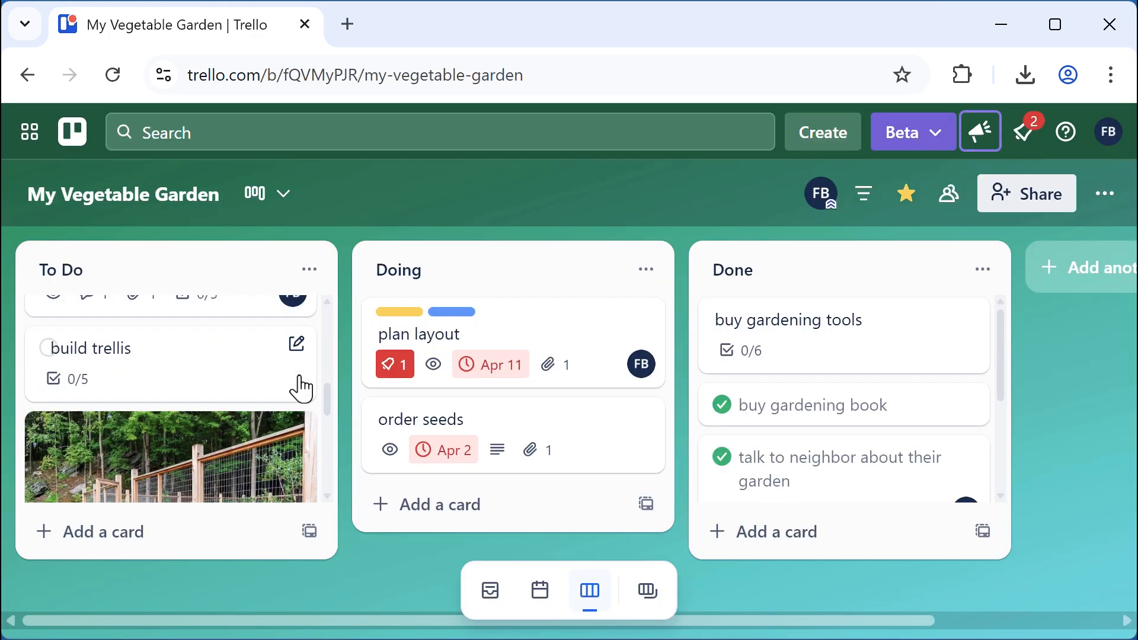
{"action": "scroll", "coordinate": [301, 388], "scroll_direction": "down", "scroll_amount": 2}
{"action": "left_click", "coordinate": [245, 332]}
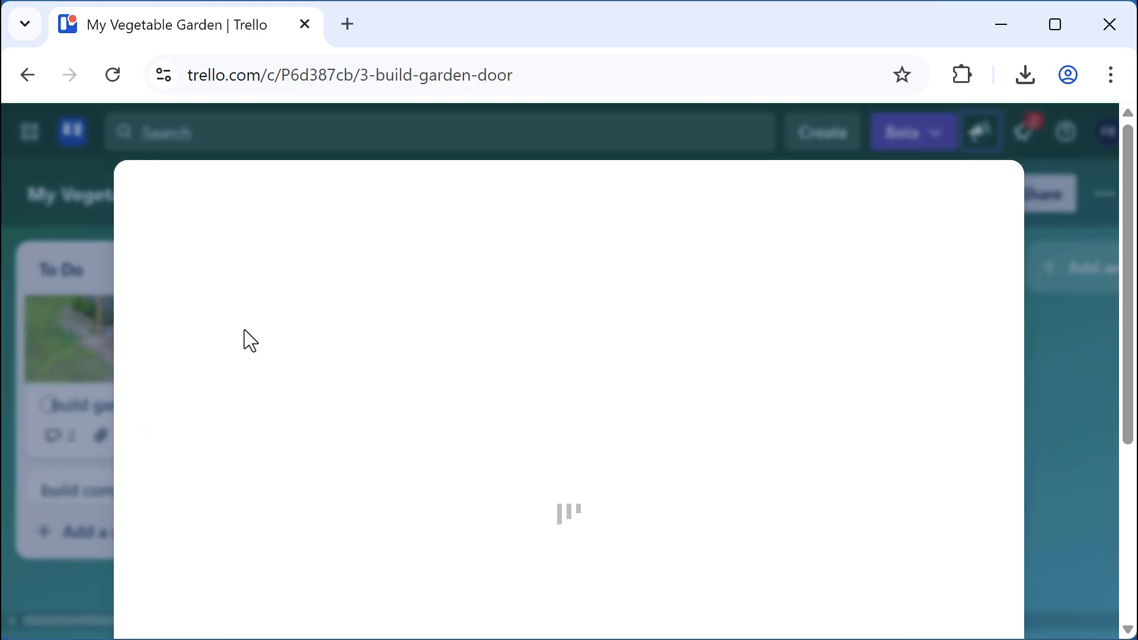
{"action": "scroll", "coordinate": [602, 409], "scroll_direction": "down", "scroll_amount": 5}
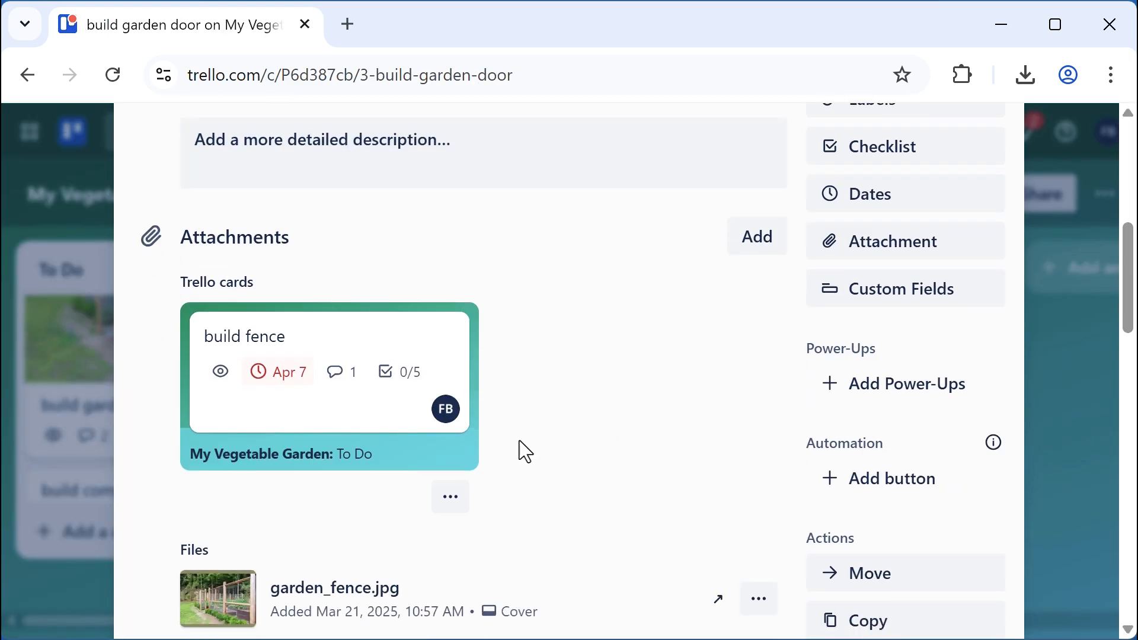
Connect build garden door and build fence as related cards in both directions
{"action": "left_click", "coordinate": [451, 508]}
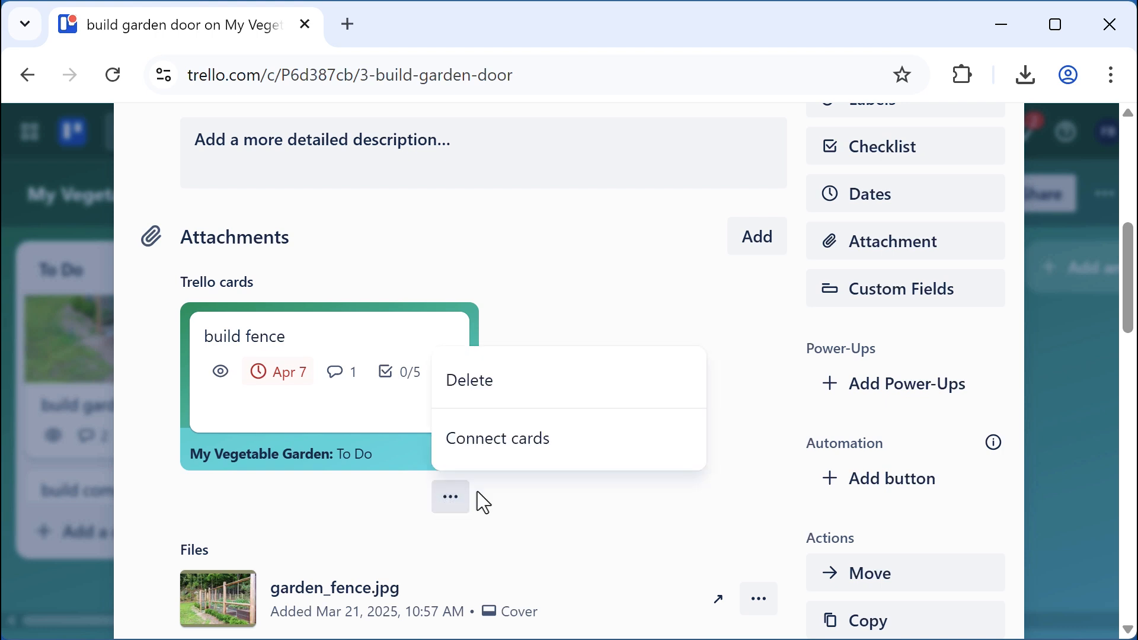
{"action": "left_click", "coordinate": [517, 458]}
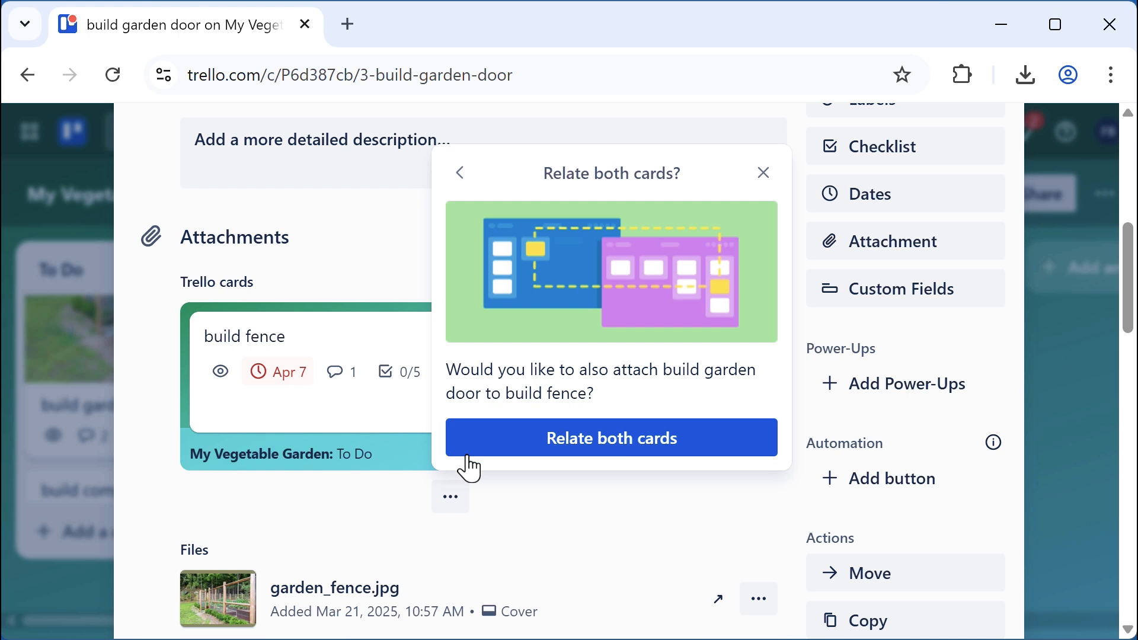
{"action": "left_click", "coordinate": [529, 453]}
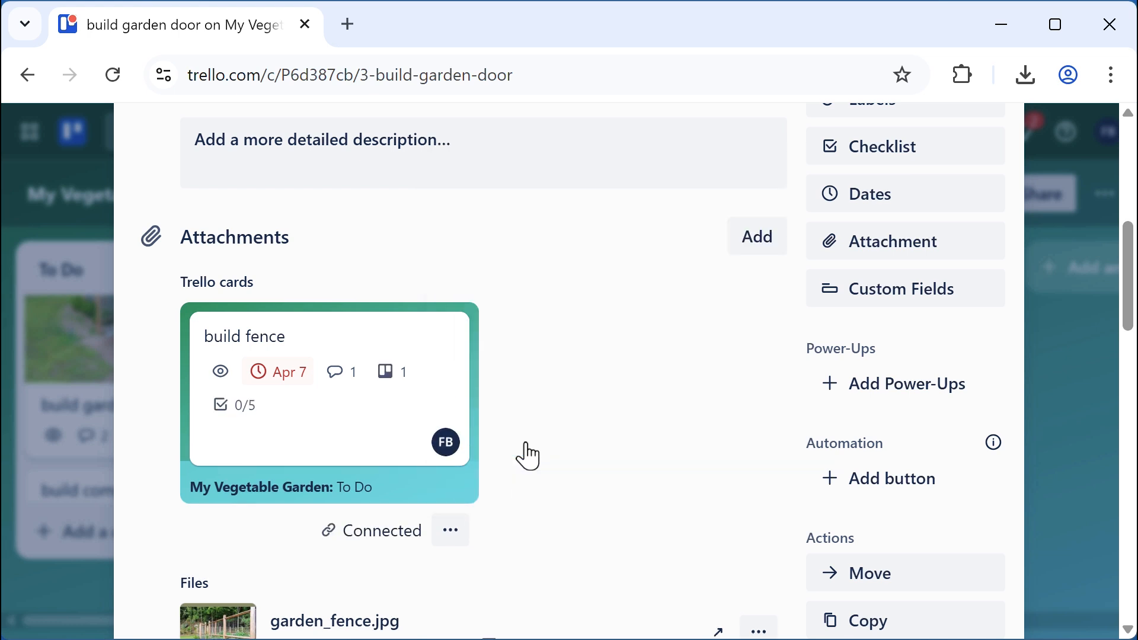
Verify the connection from build fence and build garden door, then close the card
{"action": "left_click", "coordinate": [312, 360]}
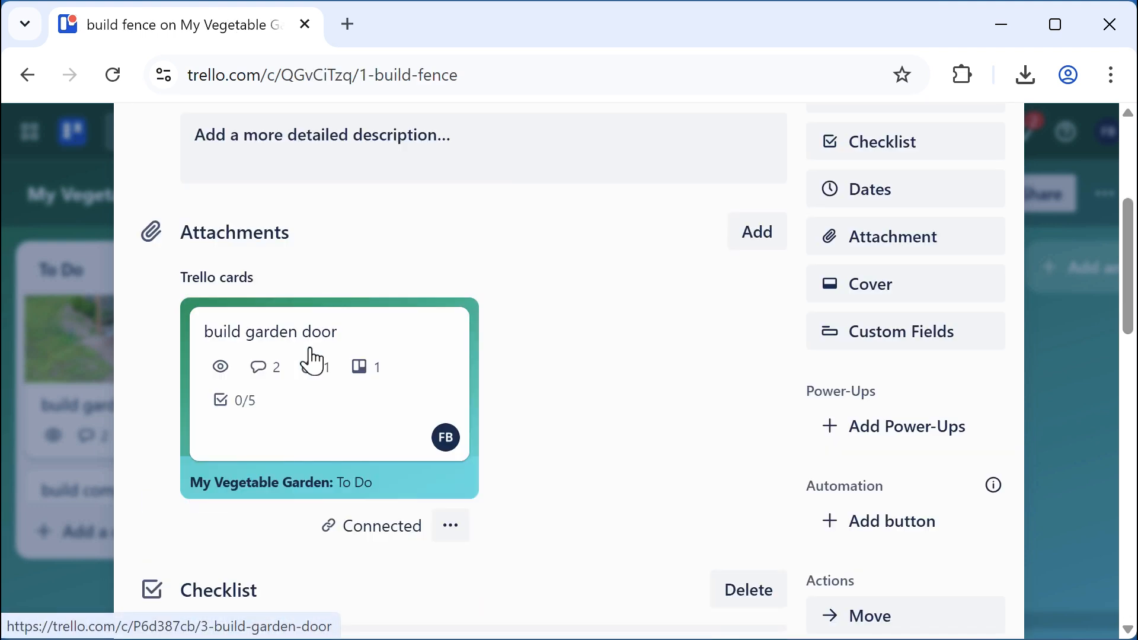
{"action": "left_click", "coordinate": [366, 355]}
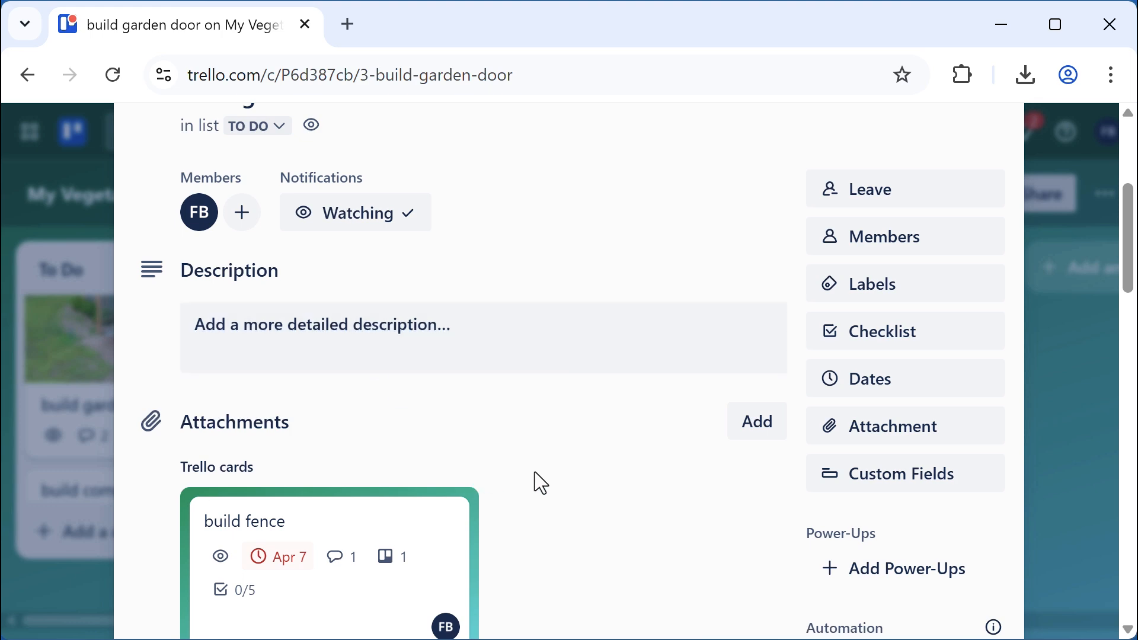
{"action": "scroll", "coordinate": [534, 480], "scroll_direction": "down", "scroll_amount": 5}
{"action": "scroll", "coordinate": [525, 471], "scroll_direction": "up", "scroll_amount": 5}
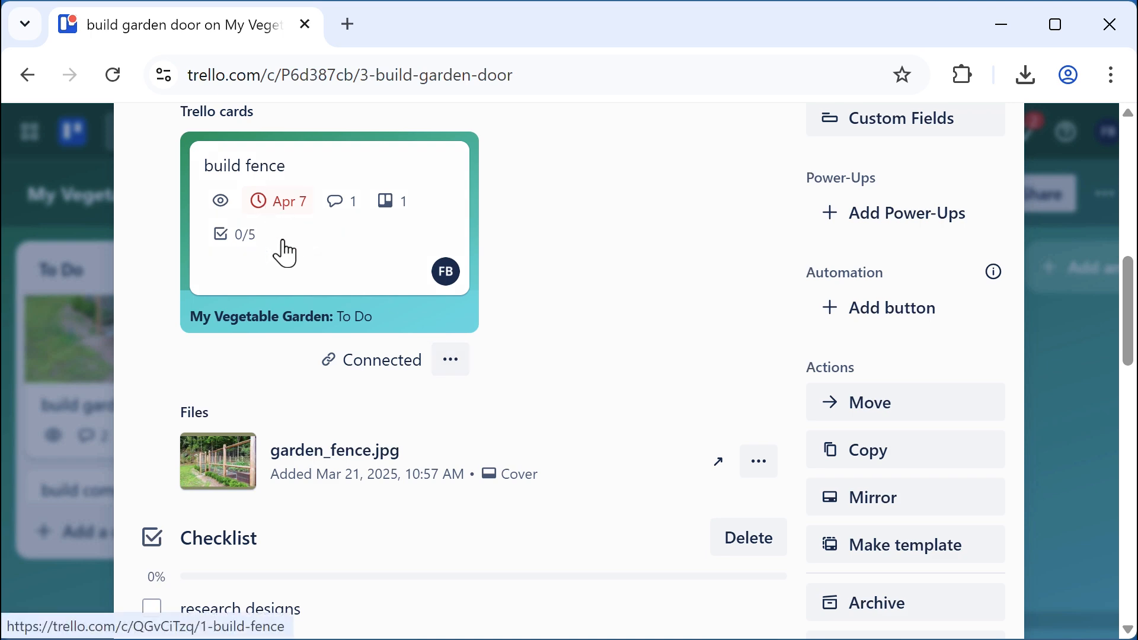
{"action": "scroll", "coordinate": [627, 300], "scroll_direction": "up", "scroll_amount": 10}
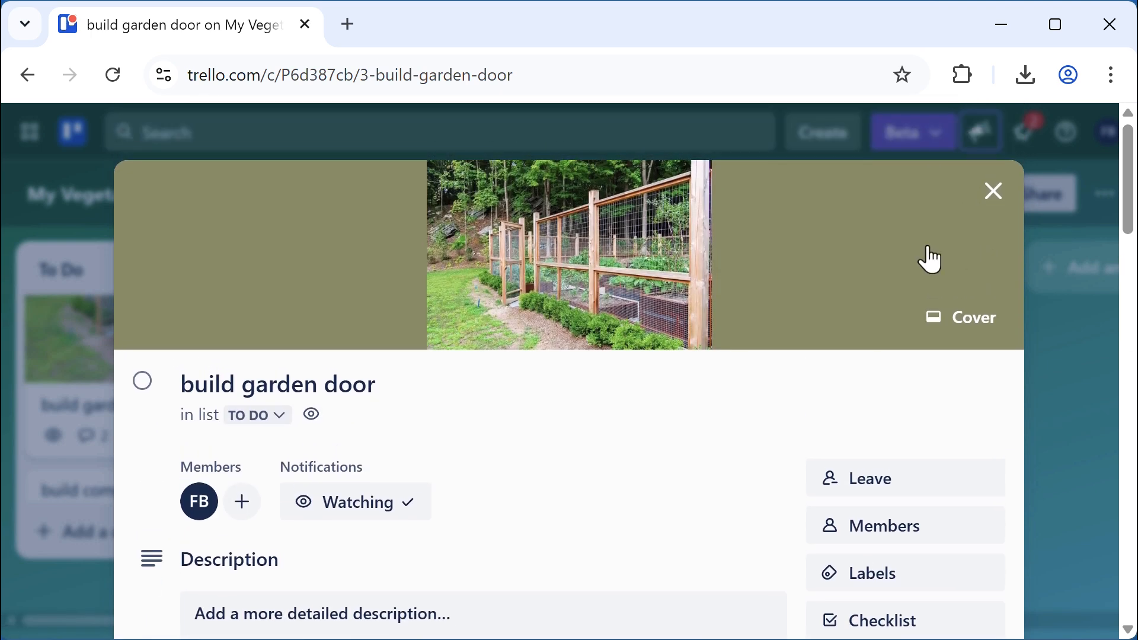
{"action": "left_click", "coordinate": [993, 193]}
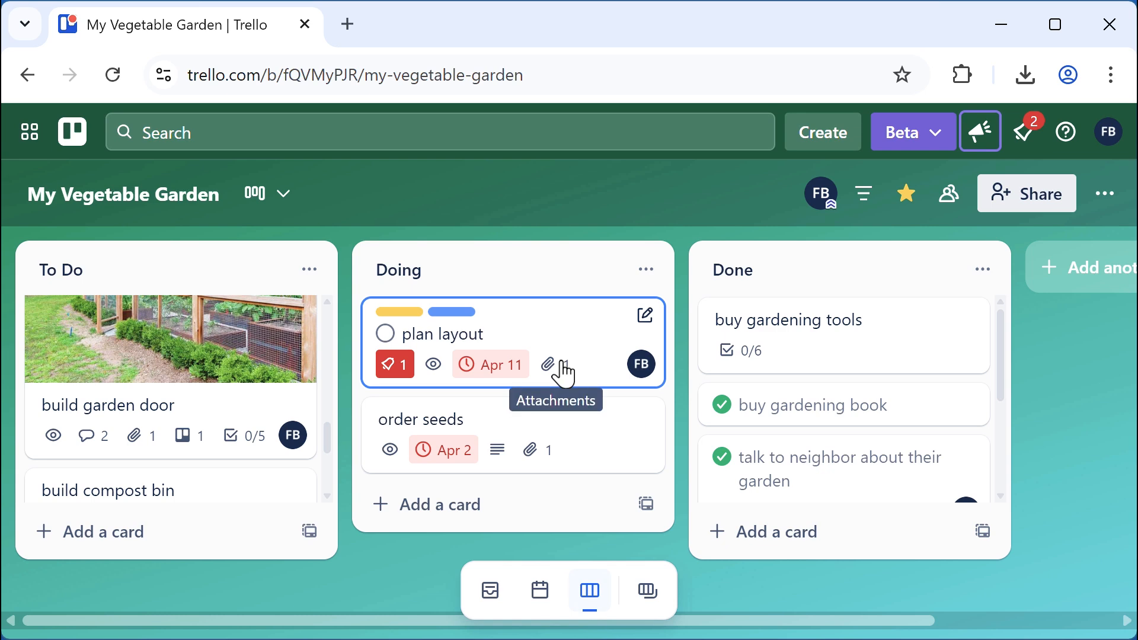
Switch to the Cookbook board and copy its web address
{"action": "left_click", "coordinate": [655, 599]}
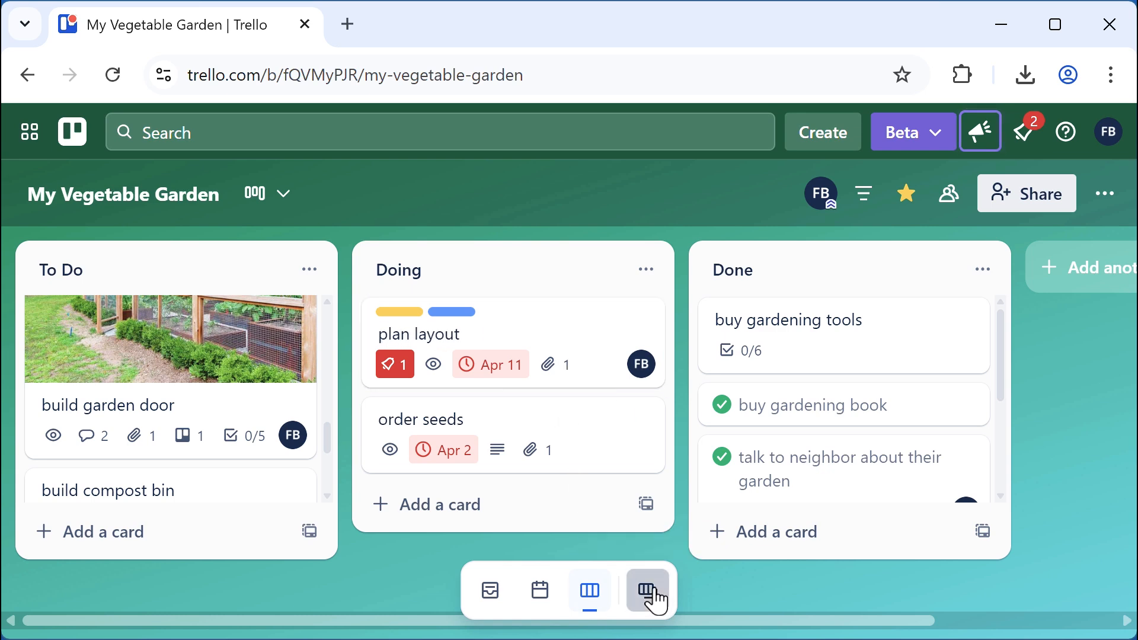
{"action": "scroll", "coordinate": [567, 329], "scroll_direction": "down", "scroll_amount": 3}
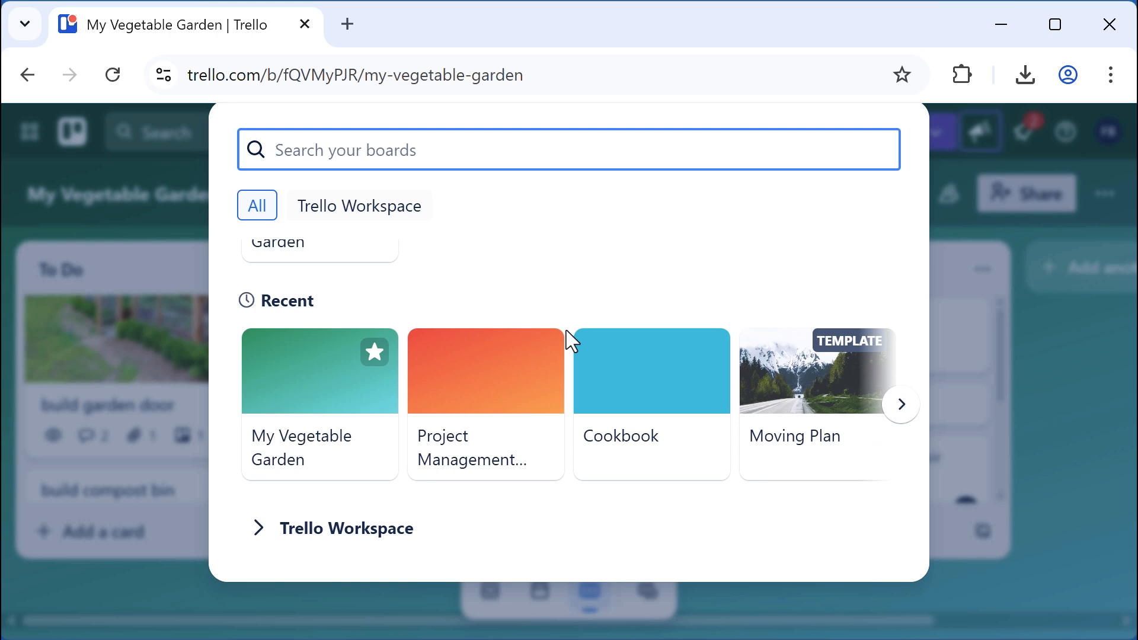
{"action": "left_click", "coordinate": [649, 360]}
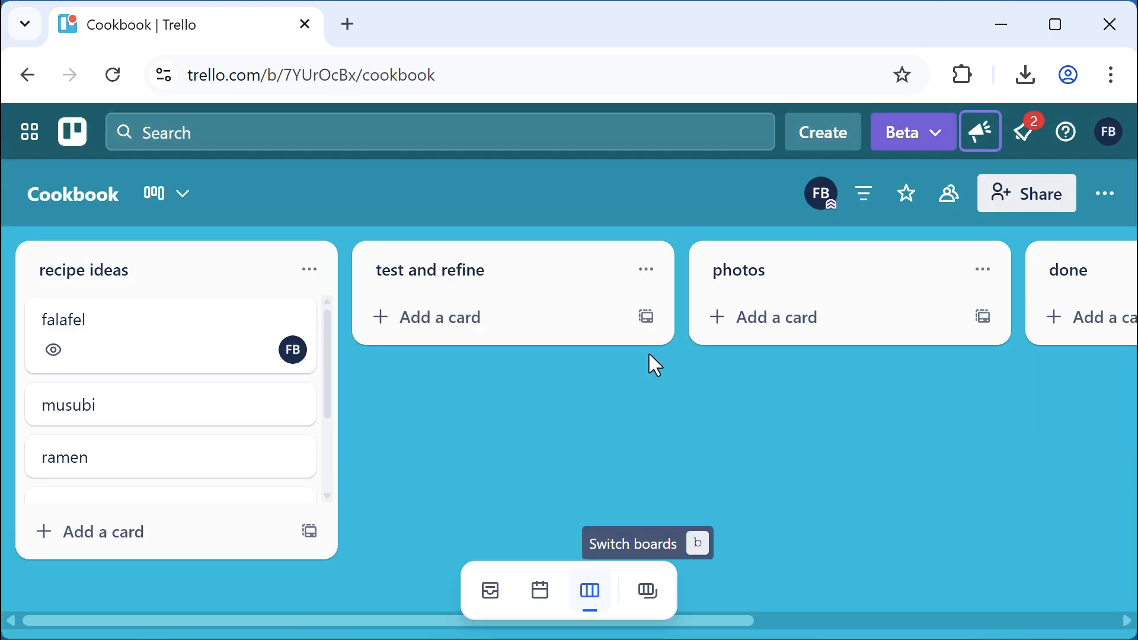
{"action": "left_click", "coordinate": [472, 78]}
{"action": "key", "text": "ctrl+c"}
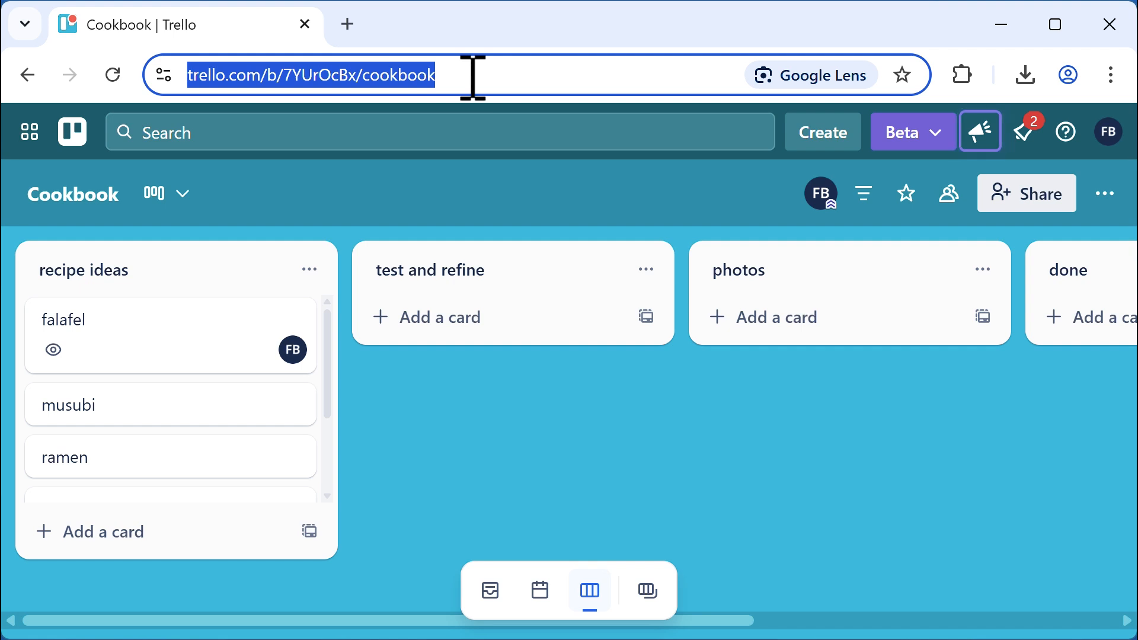
Return to the My Vegetable Garden board and scroll down the To Do list
{"action": "left_click", "coordinate": [649, 590]}
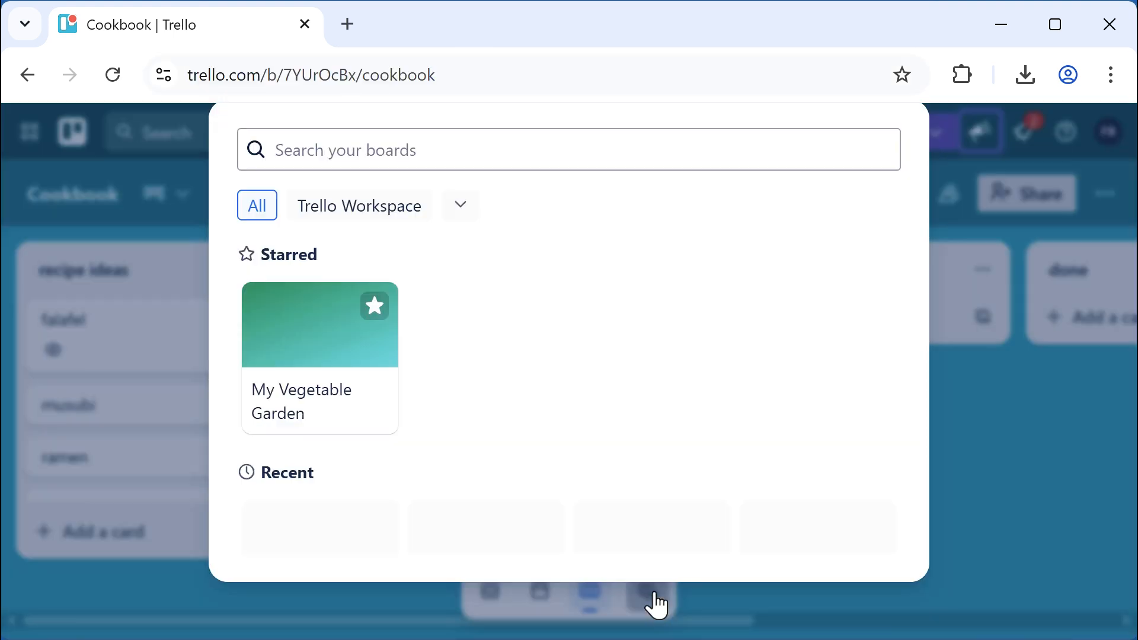
{"action": "left_click", "coordinate": [325, 356]}
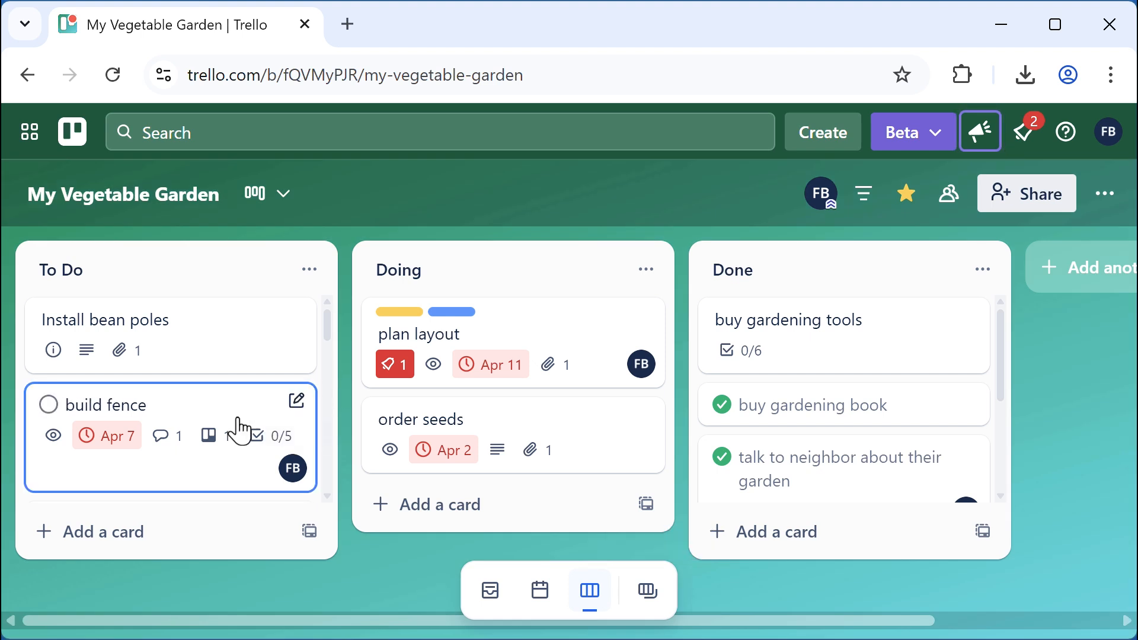
{"action": "left_click_drag", "start_coordinate": [330, 338], "coordinate": [301, 482]}
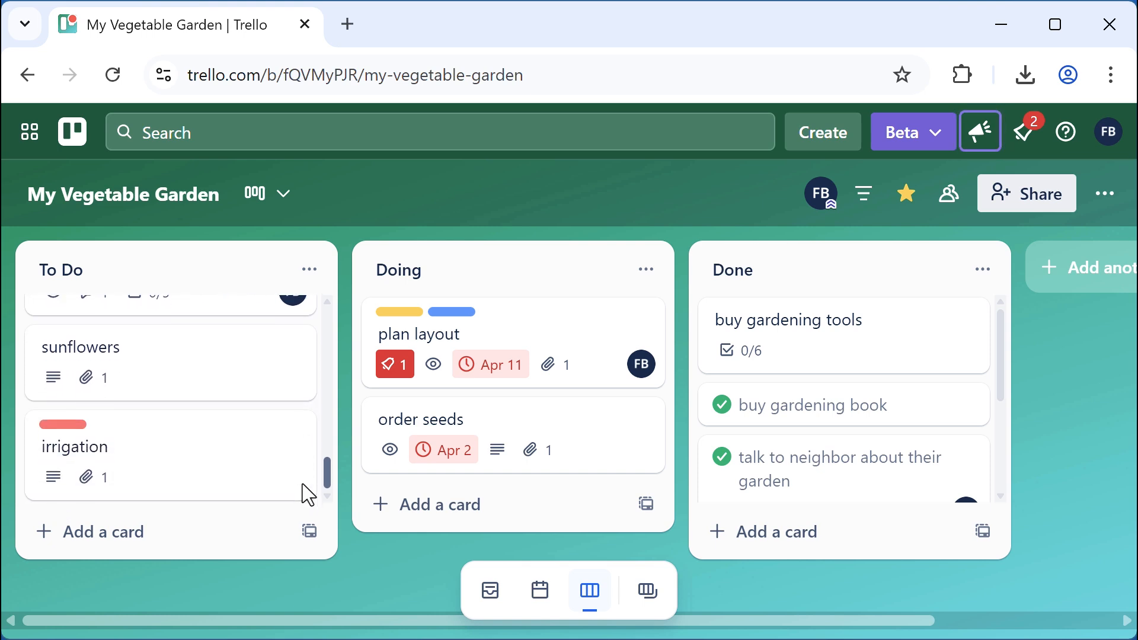
Open the sunflowers card and insert the copied Cookbook board URL as a link attachment
{"action": "left_click", "coordinate": [237, 365]}
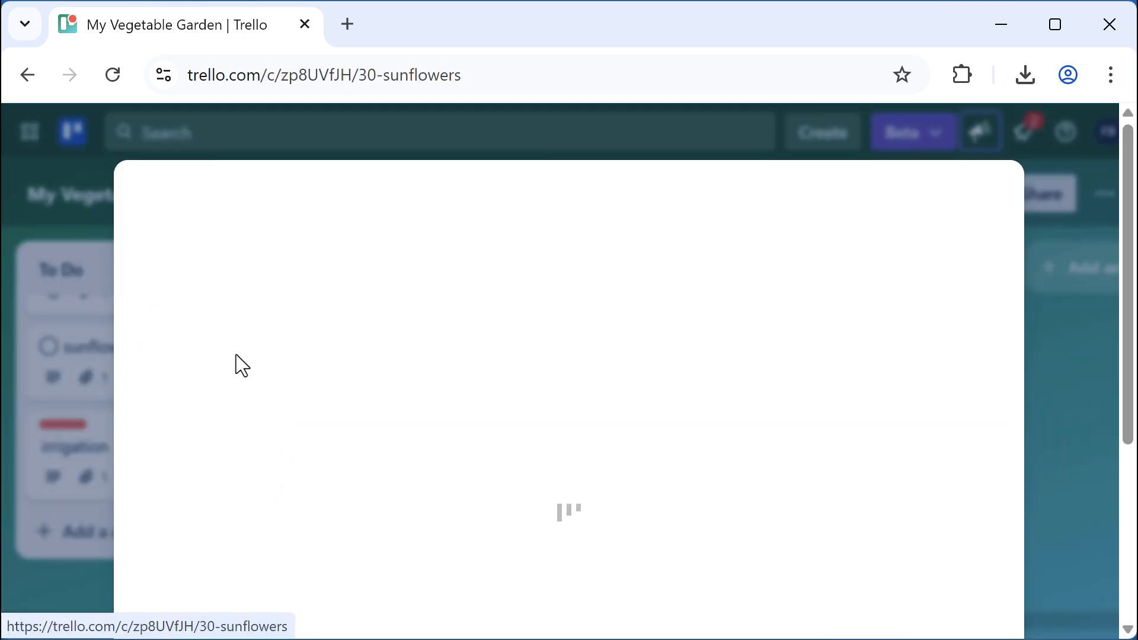
{"action": "scroll", "coordinate": [442, 389], "scroll_direction": "down", "scroll_amount": 2}
{"action": "scroll", "coordinate": [463, 389], "scroll_direction": "down", "scroll_amount": 2}
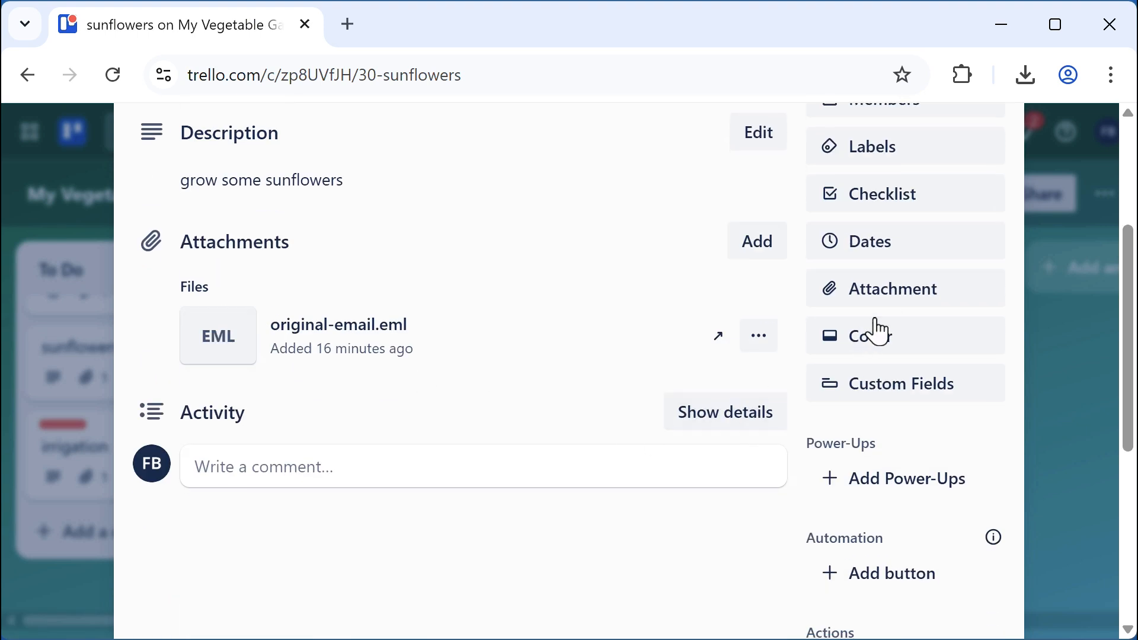
{"action": "left_click", "coordinate": [898, 305]}
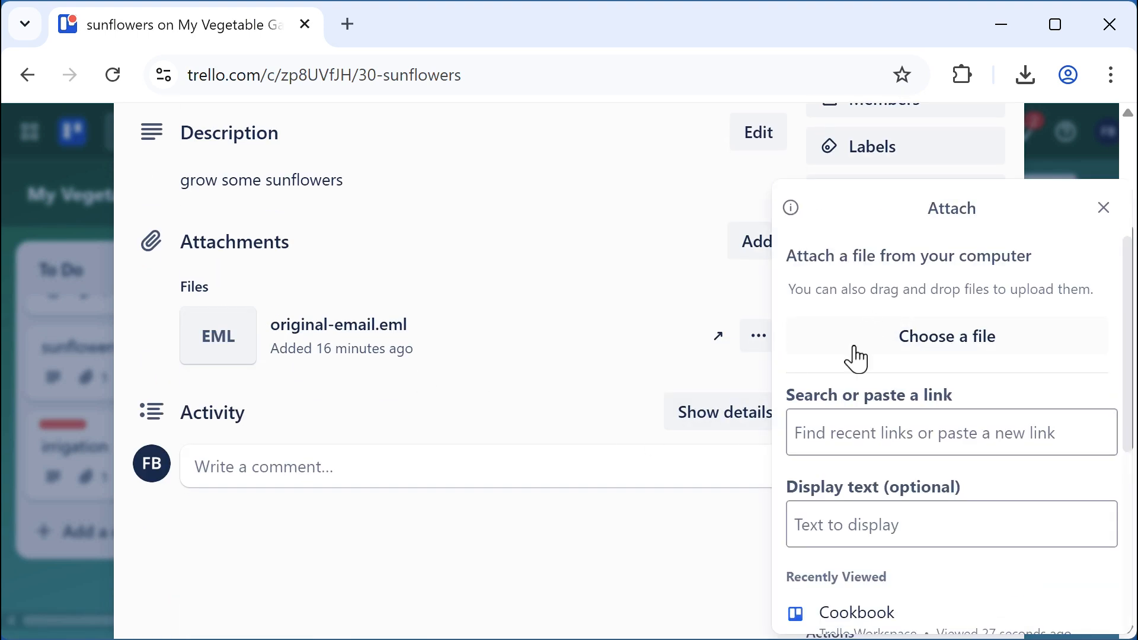
{"action": "left_click", "coordinate": [823, 422]}
{"action": "key", "text": "ctrl+v"}
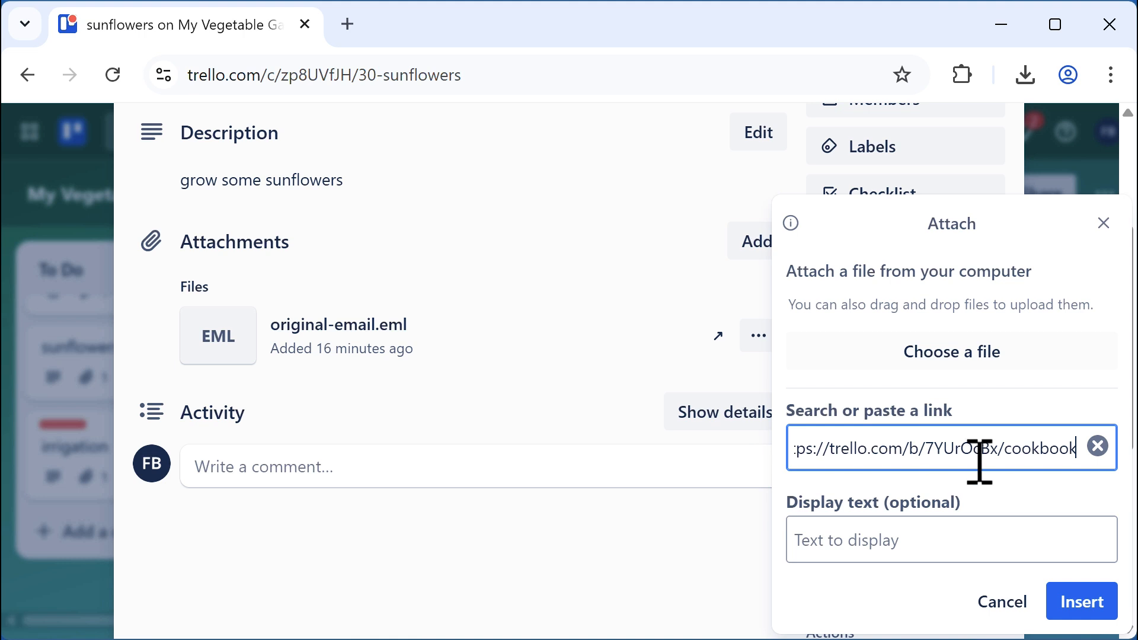
{"action": "left_click", "coordinate": [1082, 604]}
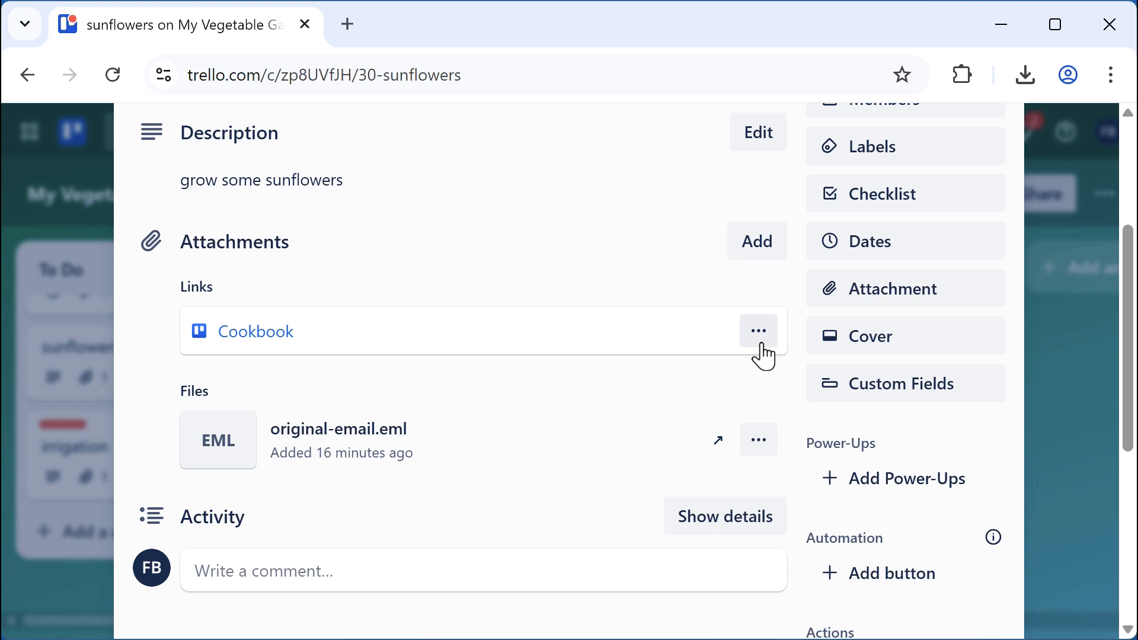
{"action": "scroll", "coordinate": [765, 357], "scroll_direction": "up", "scroll_amount": 2}
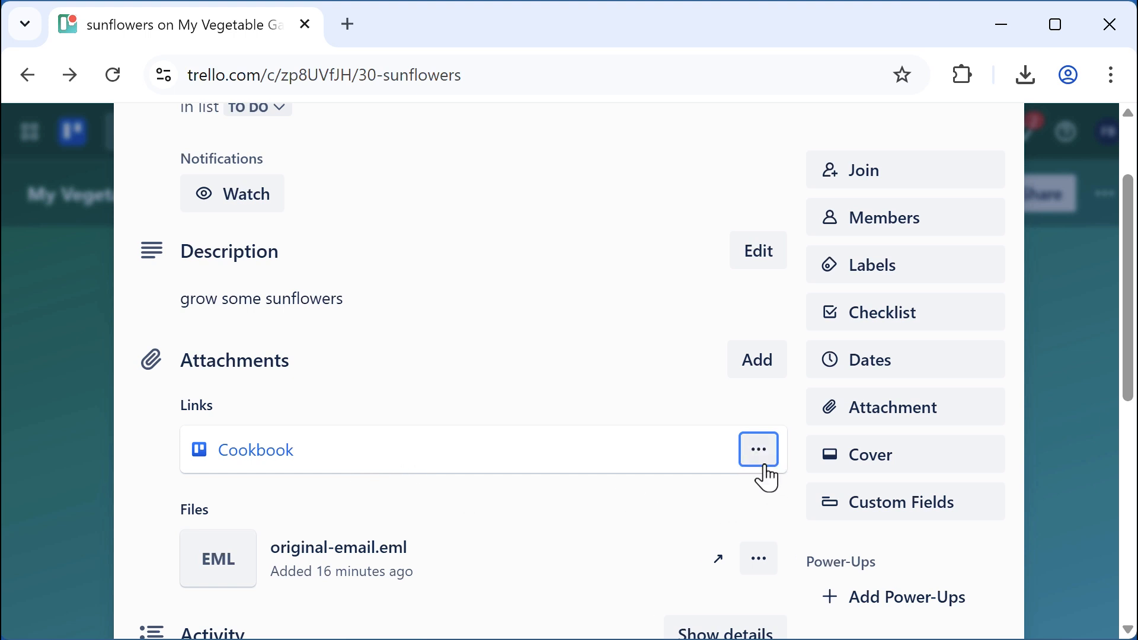
{"action": "left_click", "coordinate": [737, 487]}
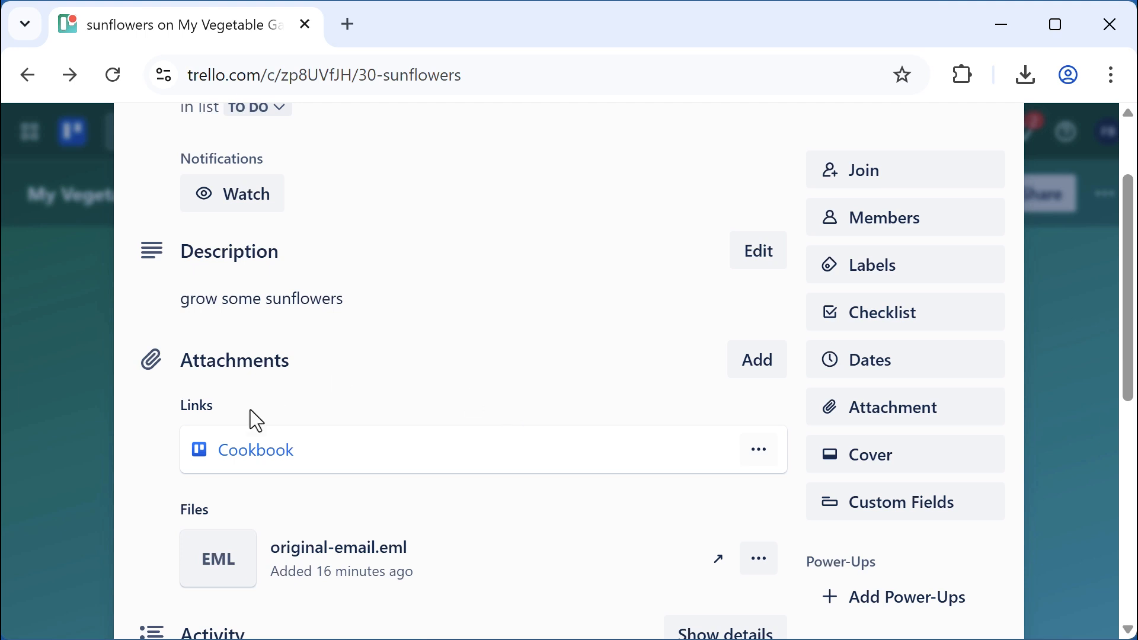
{"action": "mouse_move", "coordinate": [234, 458]}
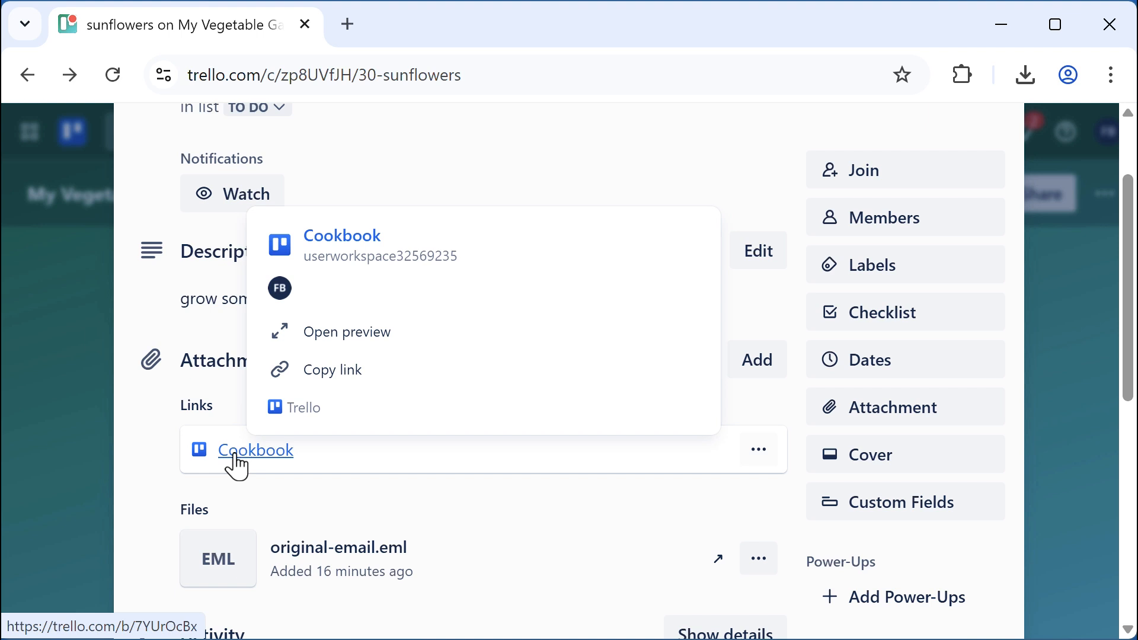
{"action": "left_click", "coordinate": [347, 333]}
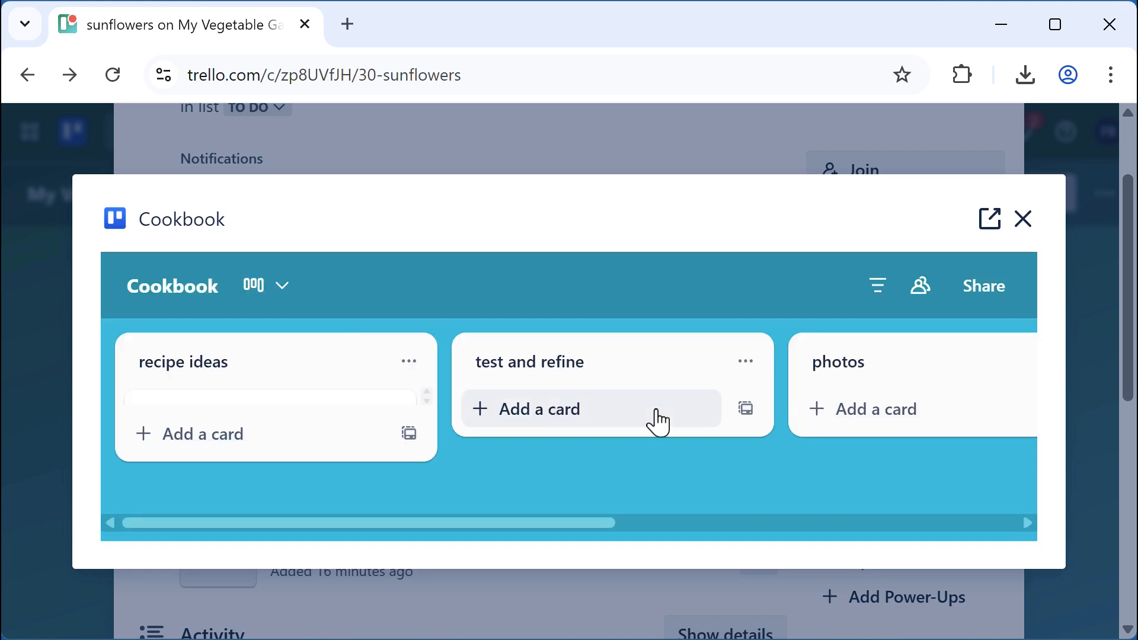
{"action": "left_click_drag", "start_coordinate": [553, 523], "coordinate": [1120, 548]}
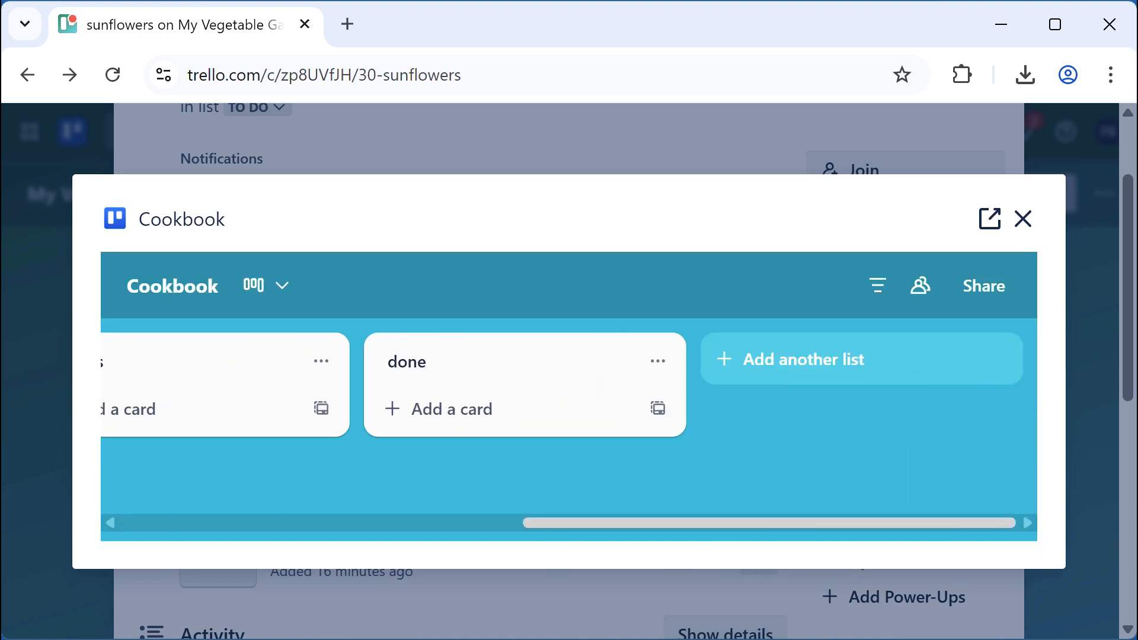
{"action": "left_click", "coordinate": [1024, 224]}
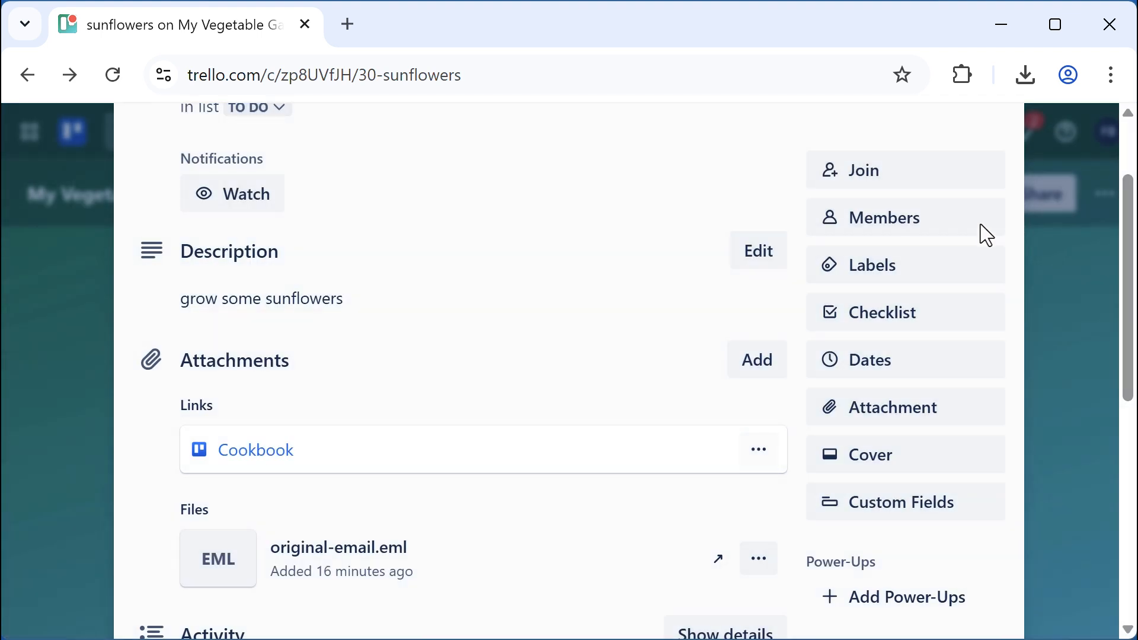
{"action": "scroll", "coordinate": [572, 382], "scroll_direction": "up", "scroll_amount": 2}
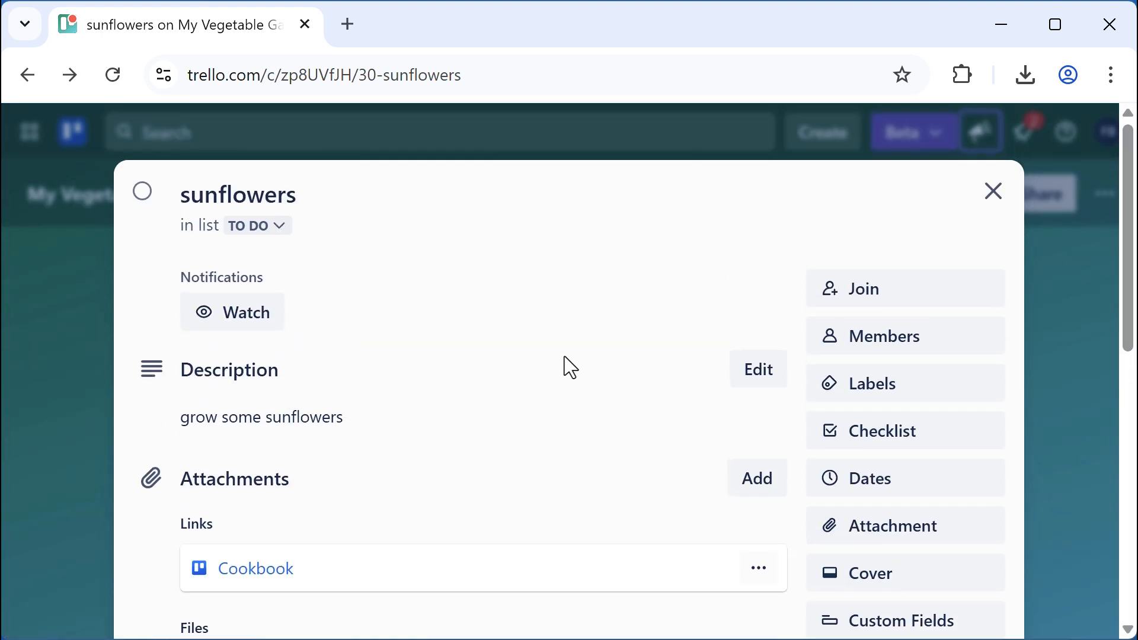
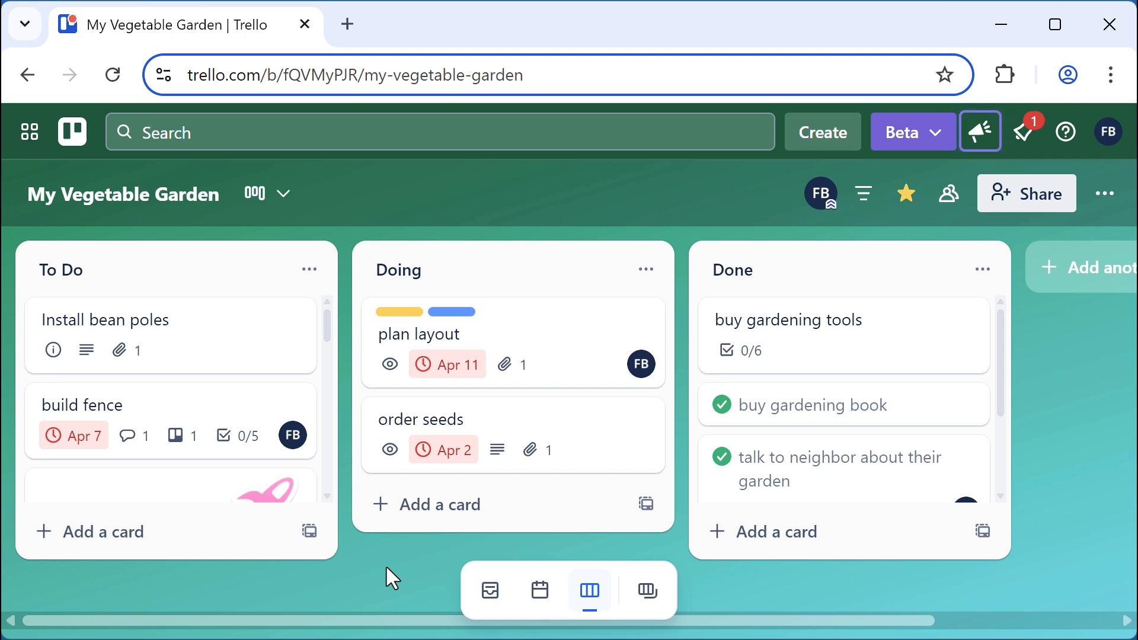
Switch to the Project Management Sample board with keyboard shortcuts, then return to My Vegetable Garden
{"action": "key", "text": "b"}
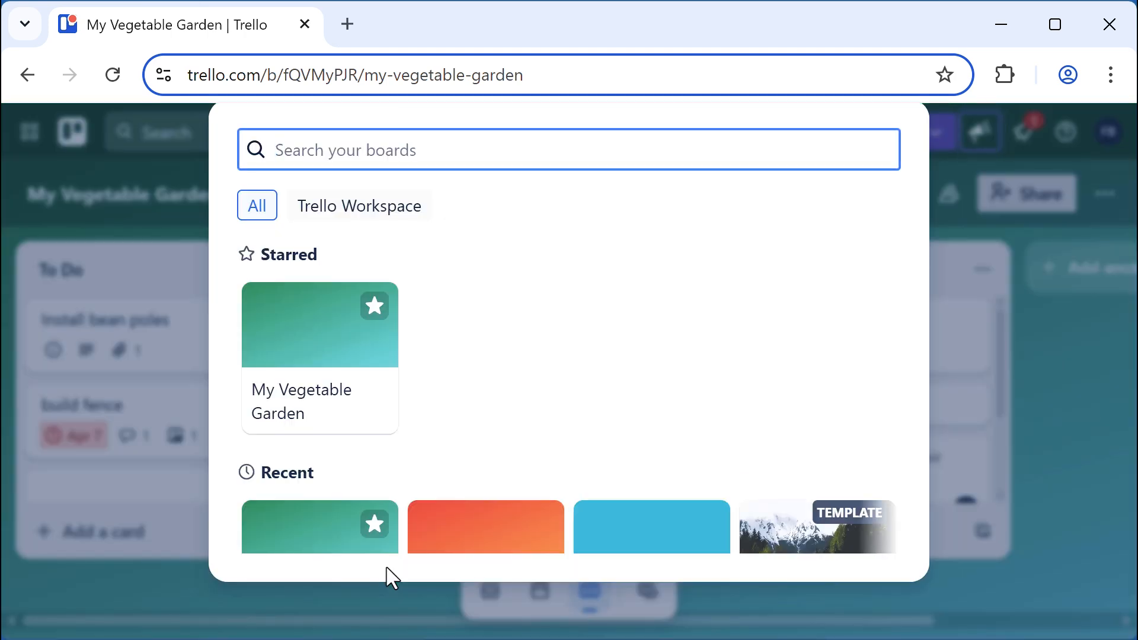
{"action": "key", "text": "Down"}
{"action": "key", "text": "Down"}
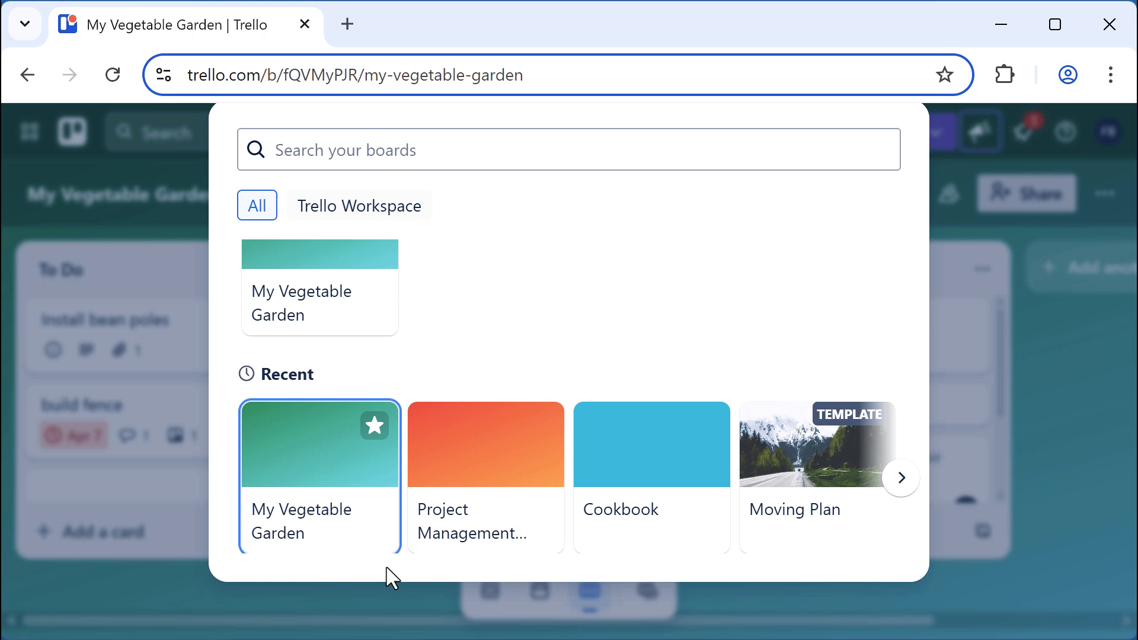
{"action": "key", "text": "Right"}
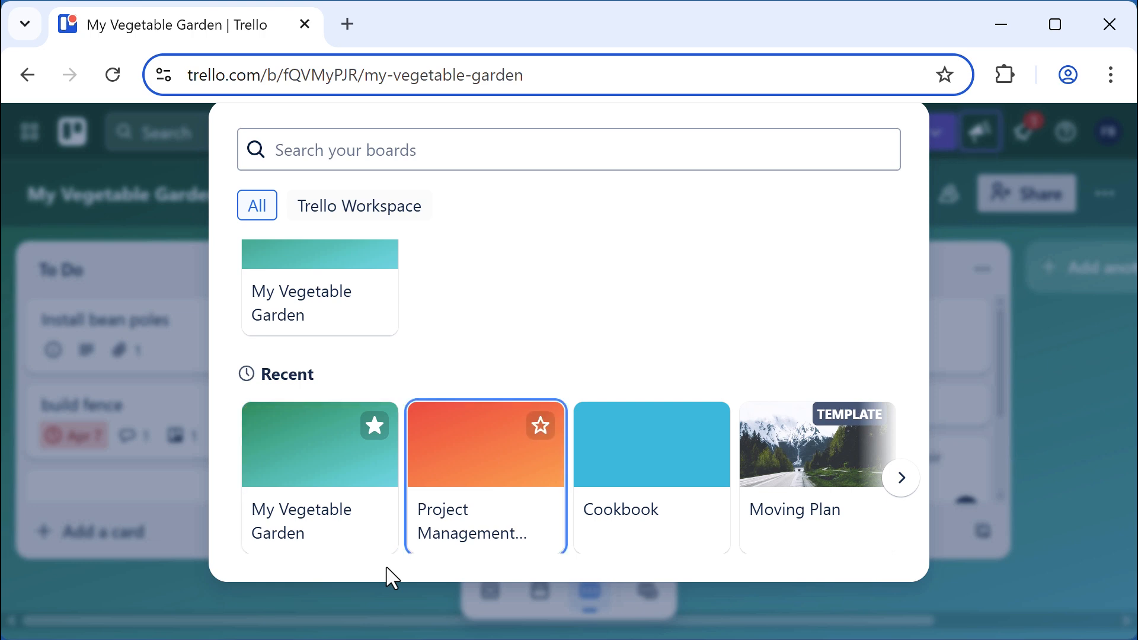
{"action": "key", "text": "Return"}
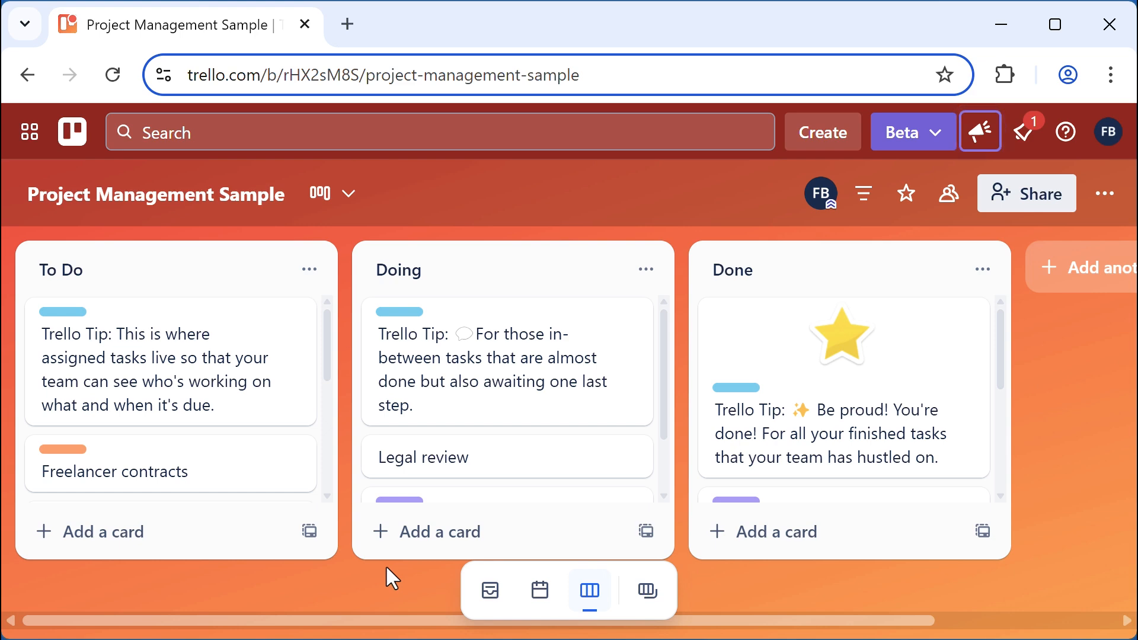
{"action": "key", "text": "ctrl+b"}
{"action": "key", "text": "Down"}
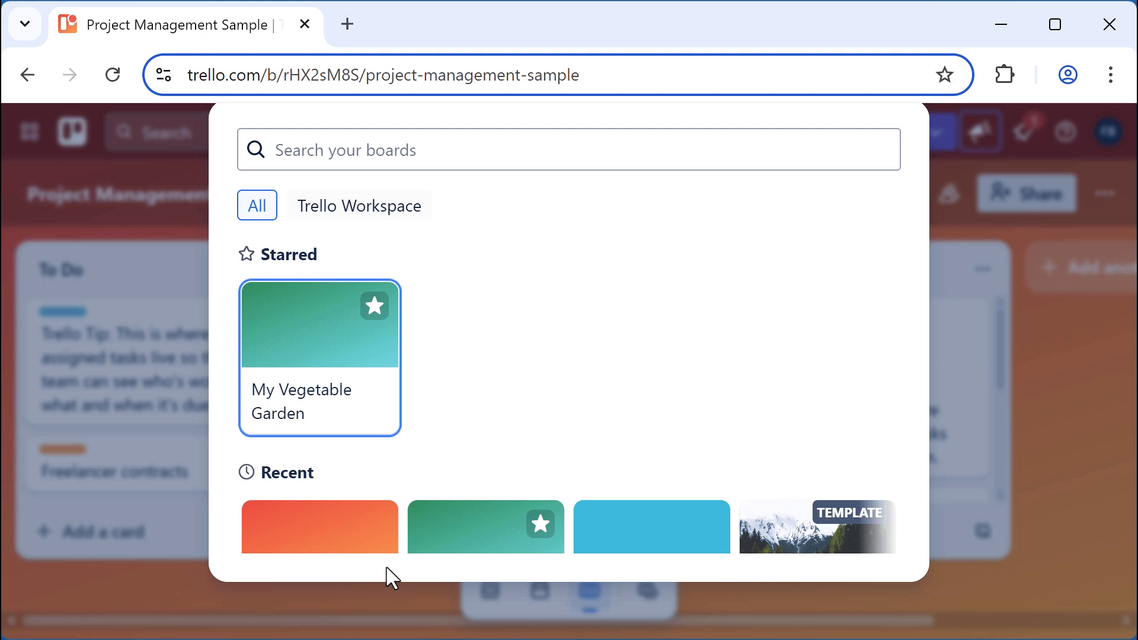
{"action": "key", "text": "Return"}
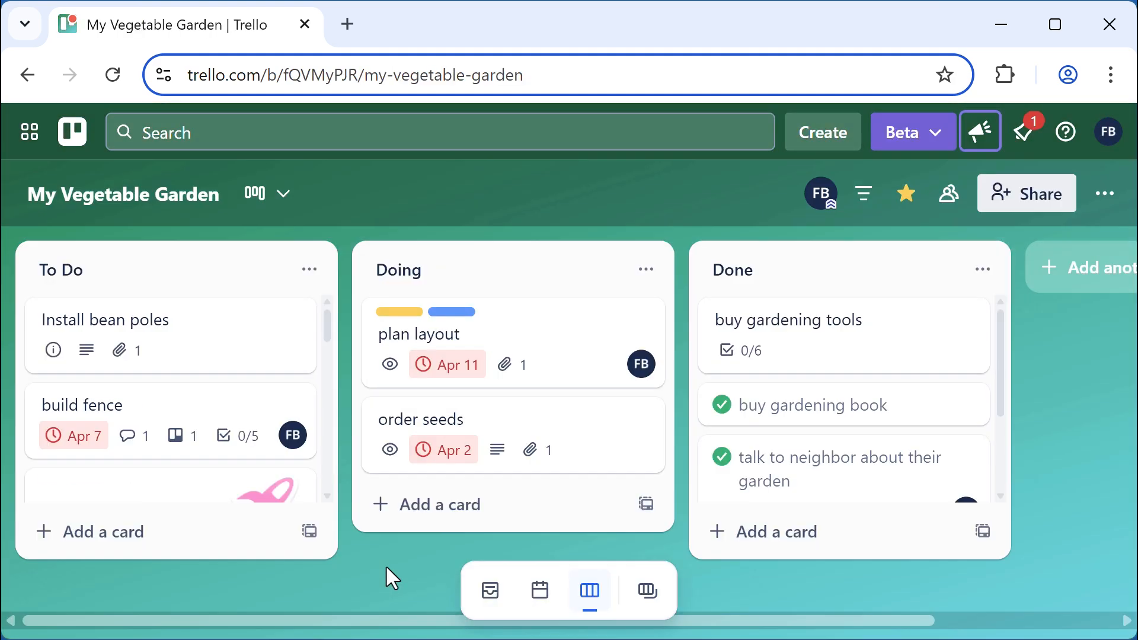
Move keyboard focus across the board's cards with arrow keys, ending on Install bean poles
{"action": "key", "text": "Down"}
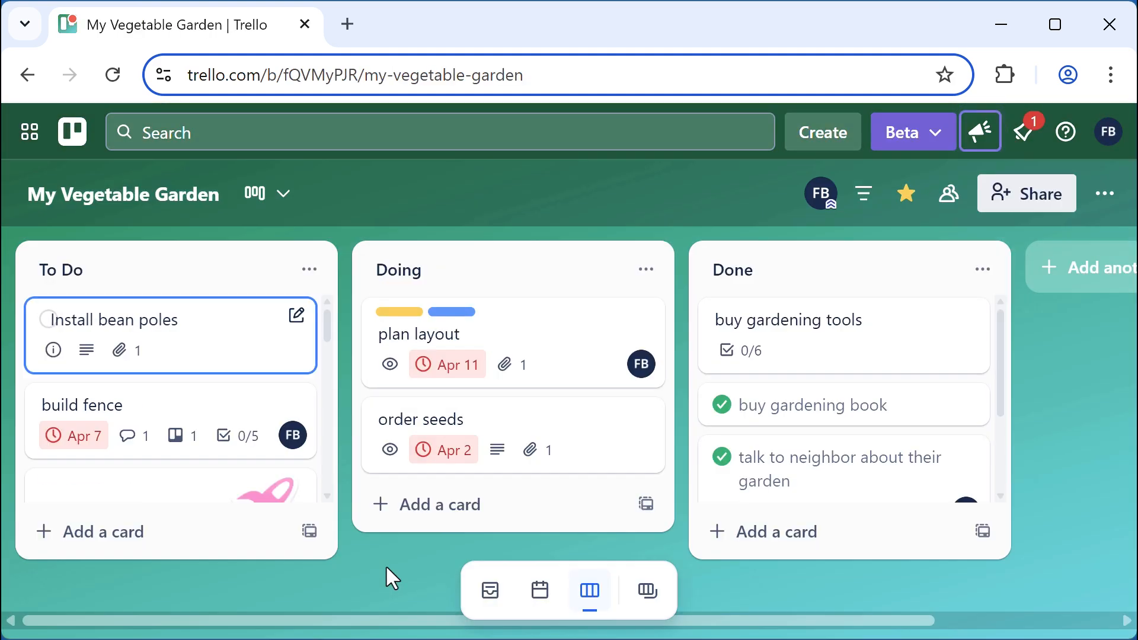
{"action": "key", "text": "Down"}
{"action": "key", "text": "Right"}
{"action": "key", "text": "Up"}
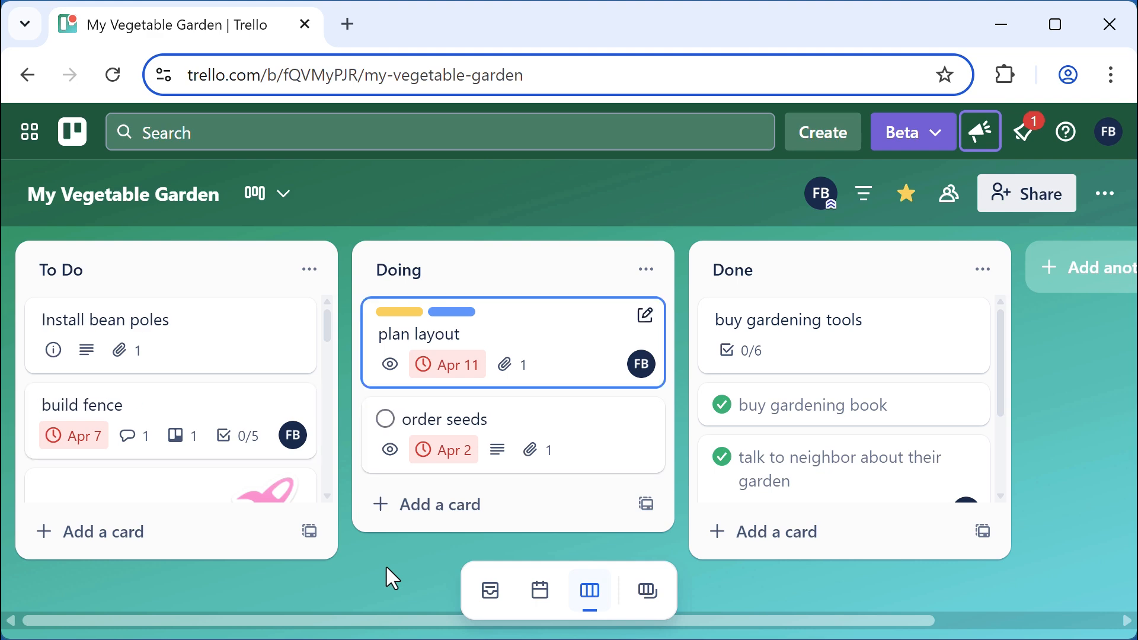
{"action": "key", "text": "Right"}
{"action": "key", "text": "Down"}
{"action": "key", "text": "Left"}
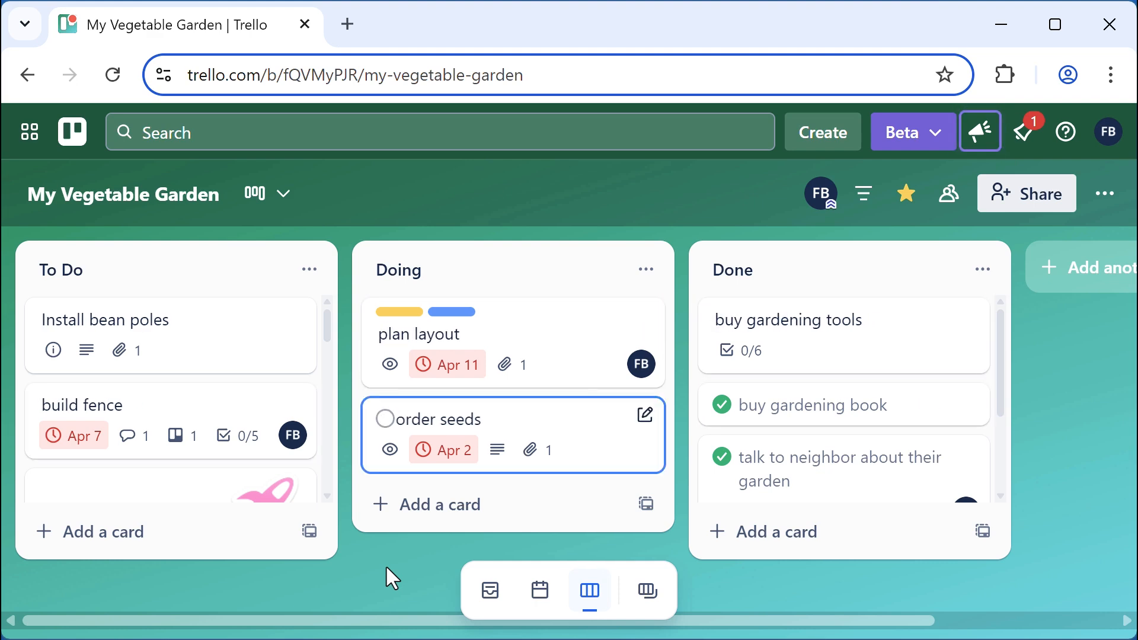
{"action": "key", "text": "Up"}
{"action": "key", "text": "Left"}
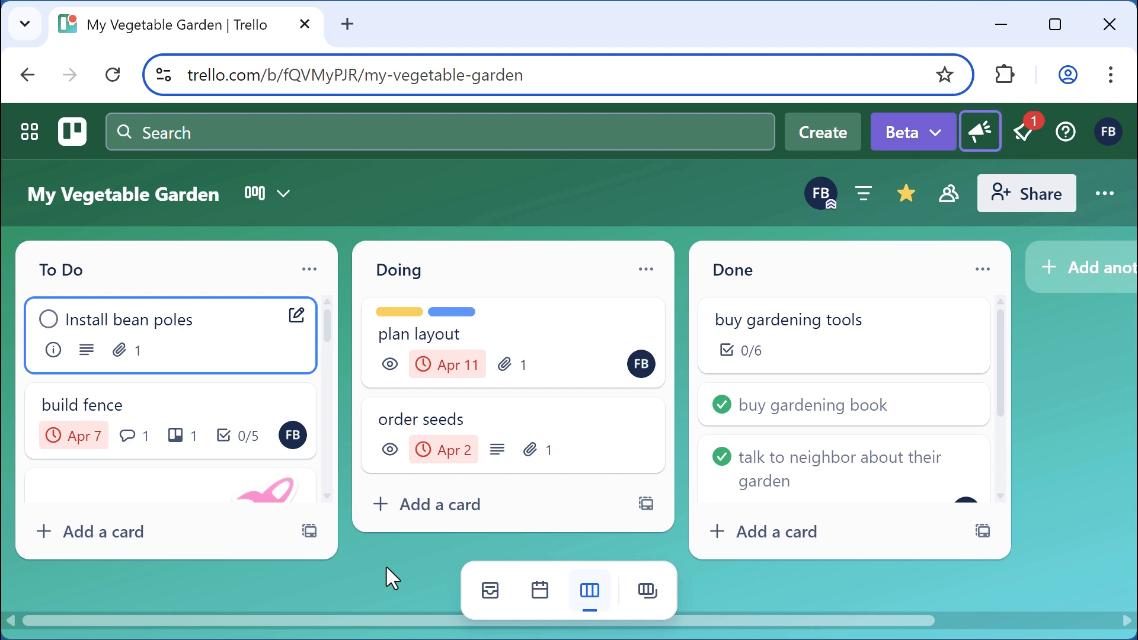
Review the Install bean poles card's details, then copy the card with Ctrl+C
{"action": "key", "text": "Return"}
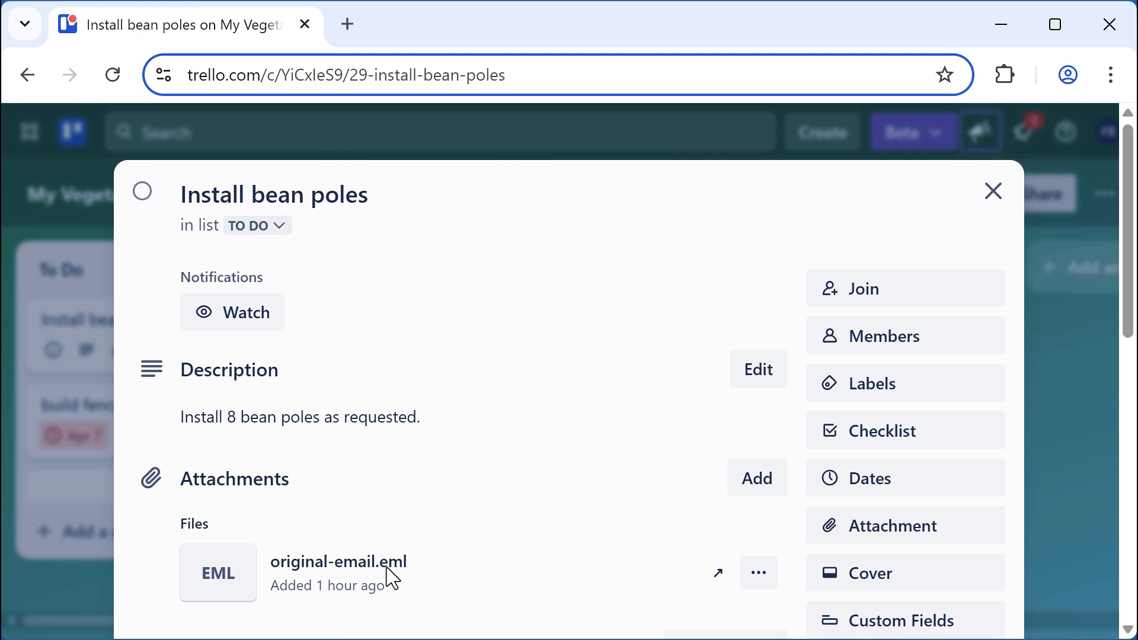
{"action": "key", "text": "Escape"}
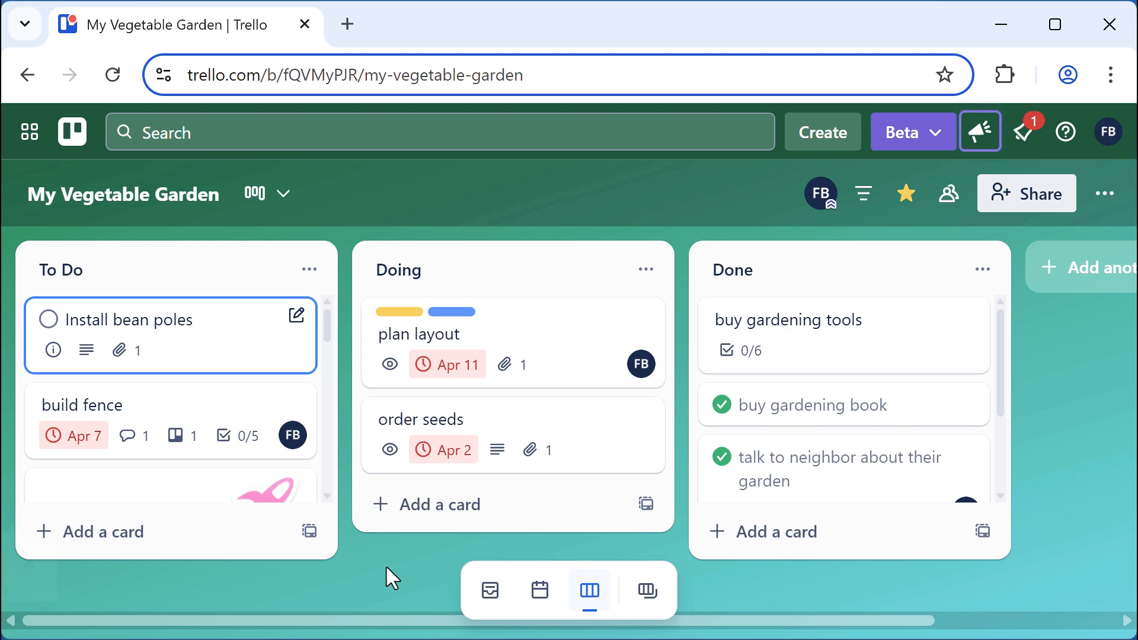
{"action": "key", "text": "ctrl+c"}
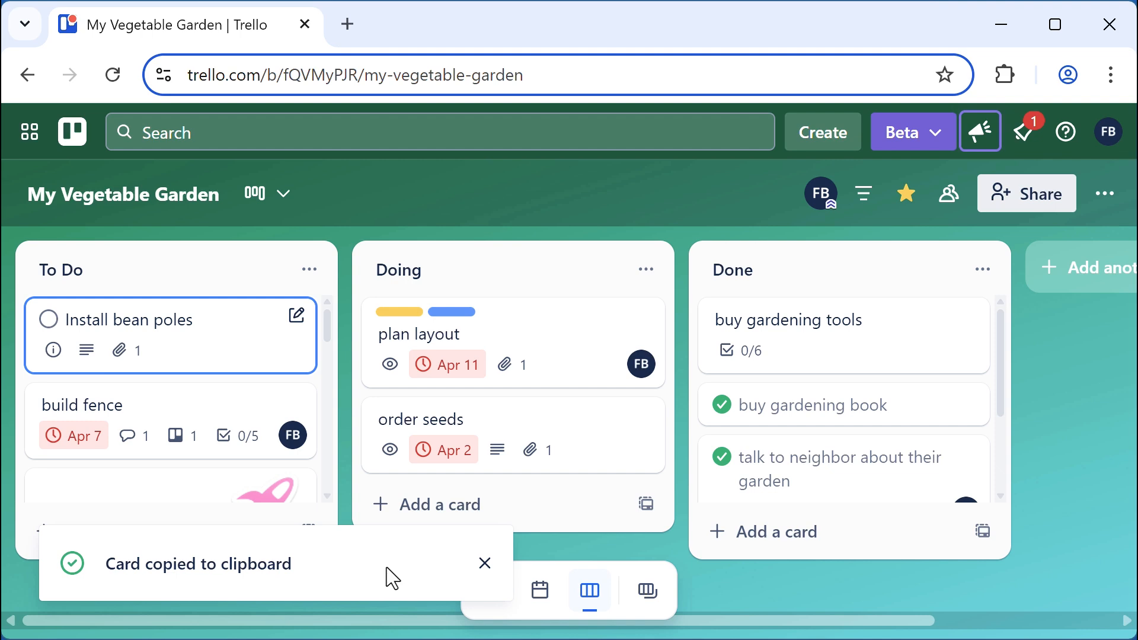
Paste a duplicate Install bean poles card at the bottom of To Do, then copy the original again
{"action": "scroll", "coordinate": [230, 408], "scroll_direction": "down", "scroll_amount": 3}
{"action": "scroll", "coordinate": [231, 424], "scroll_direction": "down", "scroll_amount": 2}
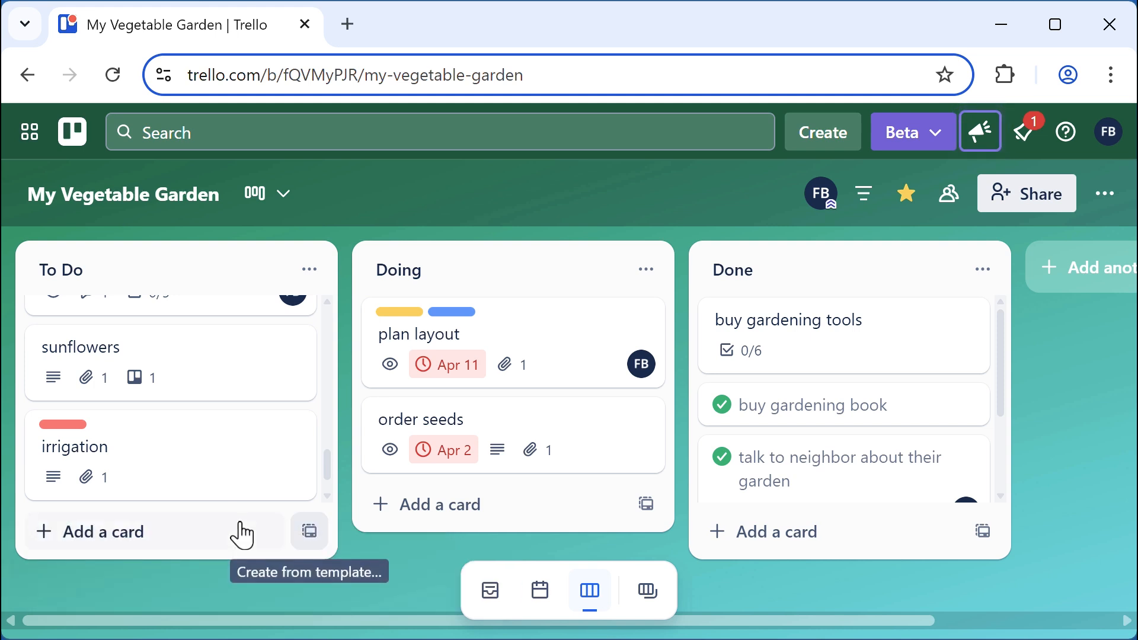
{"action": "key", "text": "ctrl+v"}
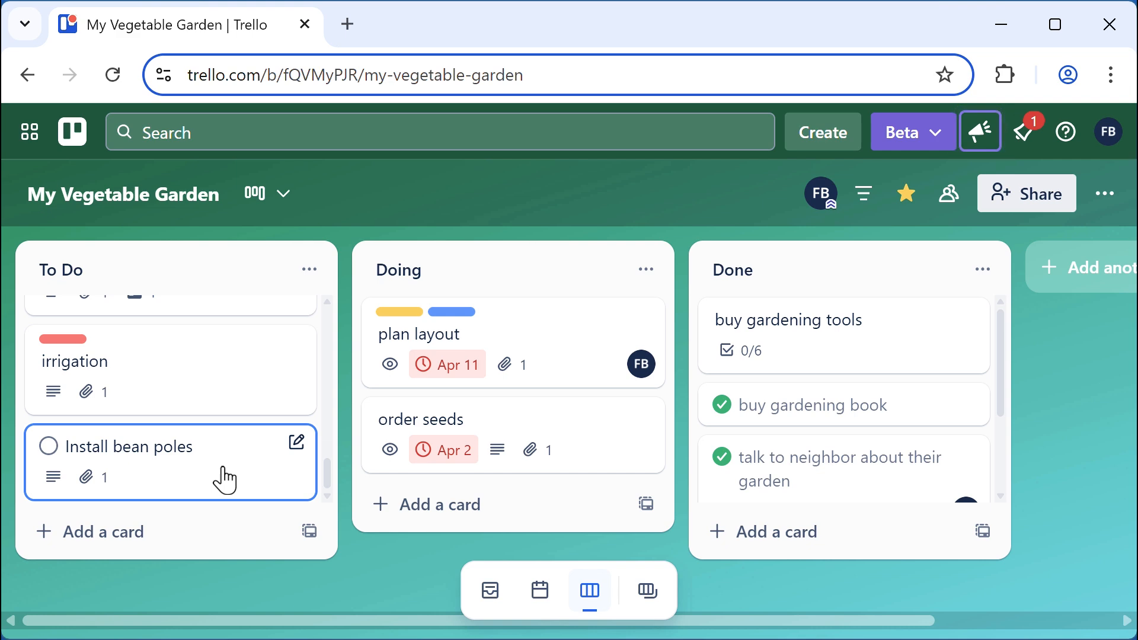
{"action": "scroll", "coordinate": [226, 479], "scroll_direction": "up", "scroll_amount": 10}
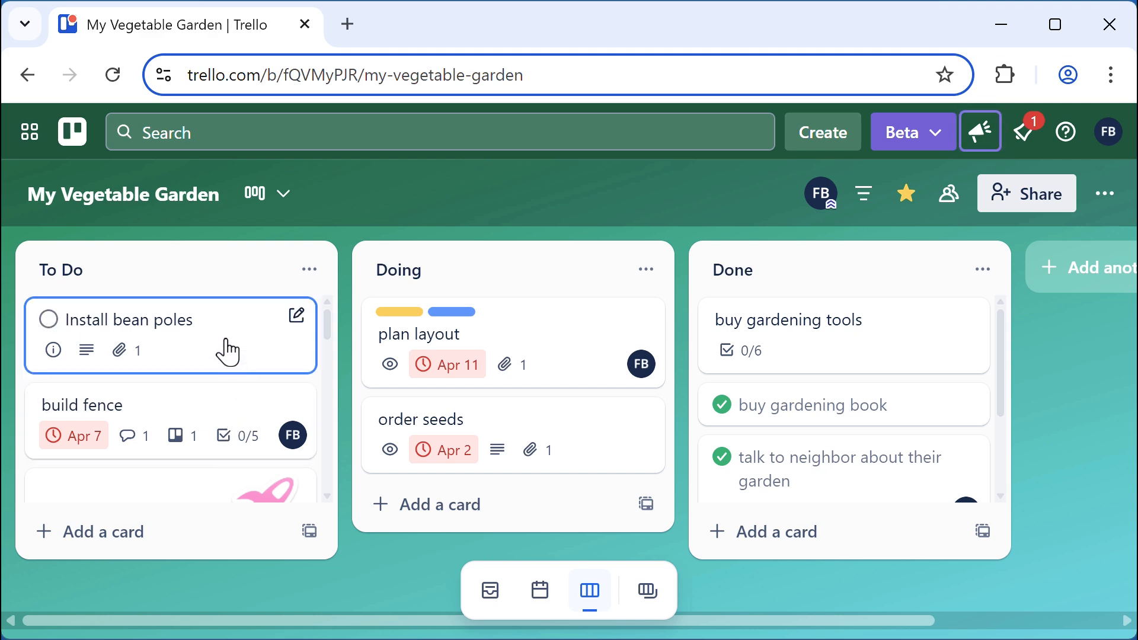
{"action": "key", "text": "ctrl+c"}
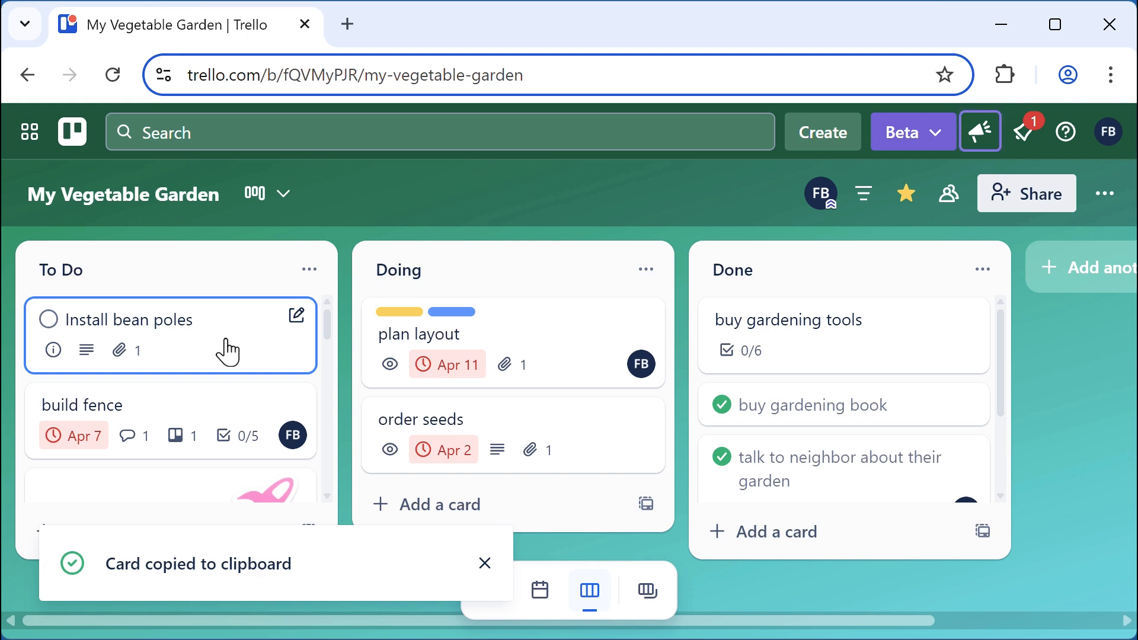
{"action": "scroll", "coordinate": [227, 352], "scroll_direction": "down", "scroll_amount": 2}
{"action": "scroll", "coordinate": [186, 409], "scroll_direction": "down", "scroll_amount": 3}
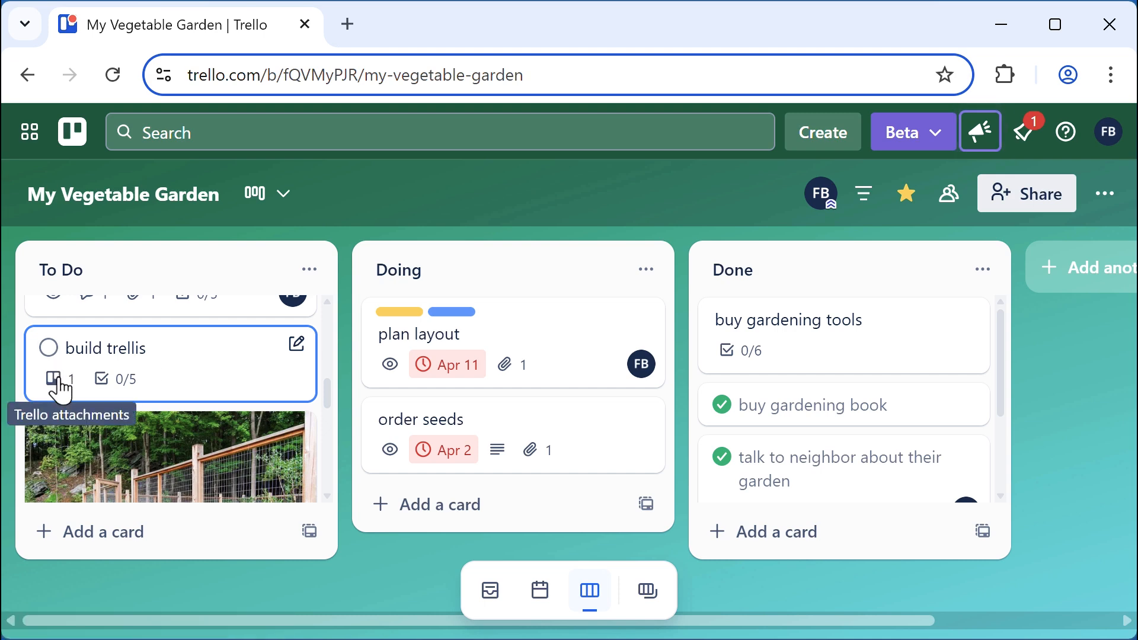
{"action": "left_click", "coordinate": [211, 368]}
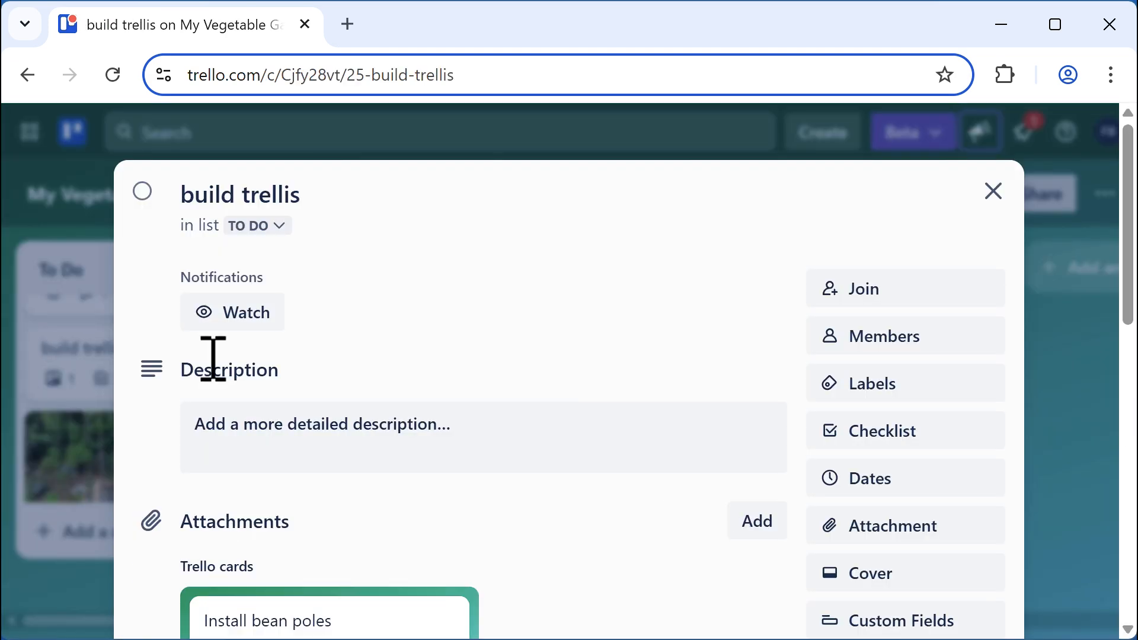
{"action": "scroll", "coordinate": [628, 430], "scroll_direction": "down", "scroll_amount": 4}
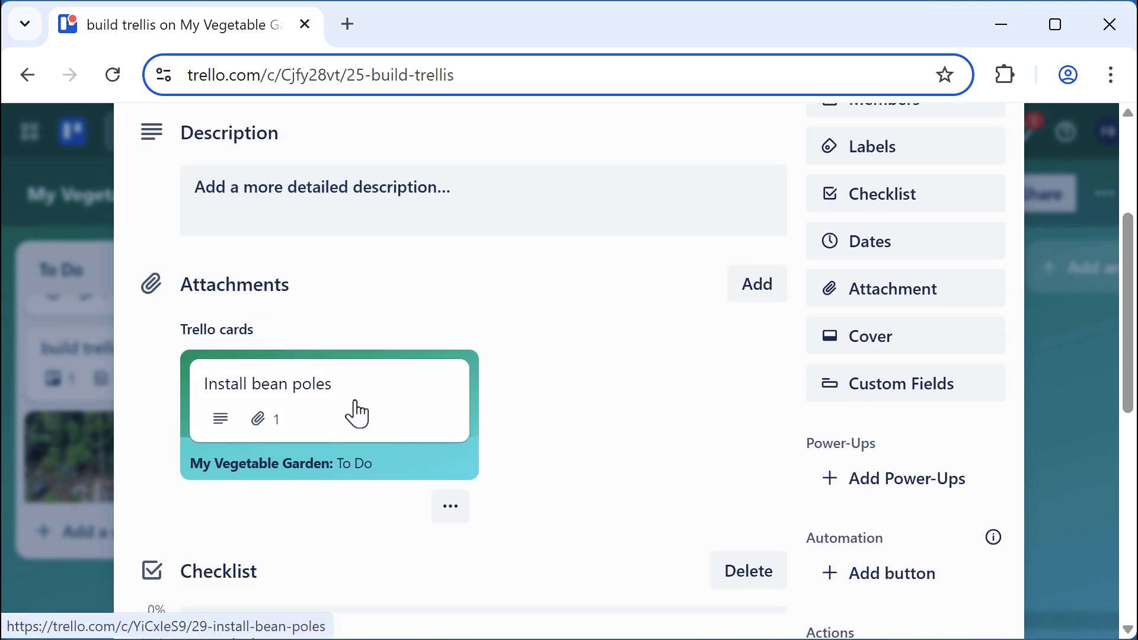
{"action": "key", "text": "Escape"}
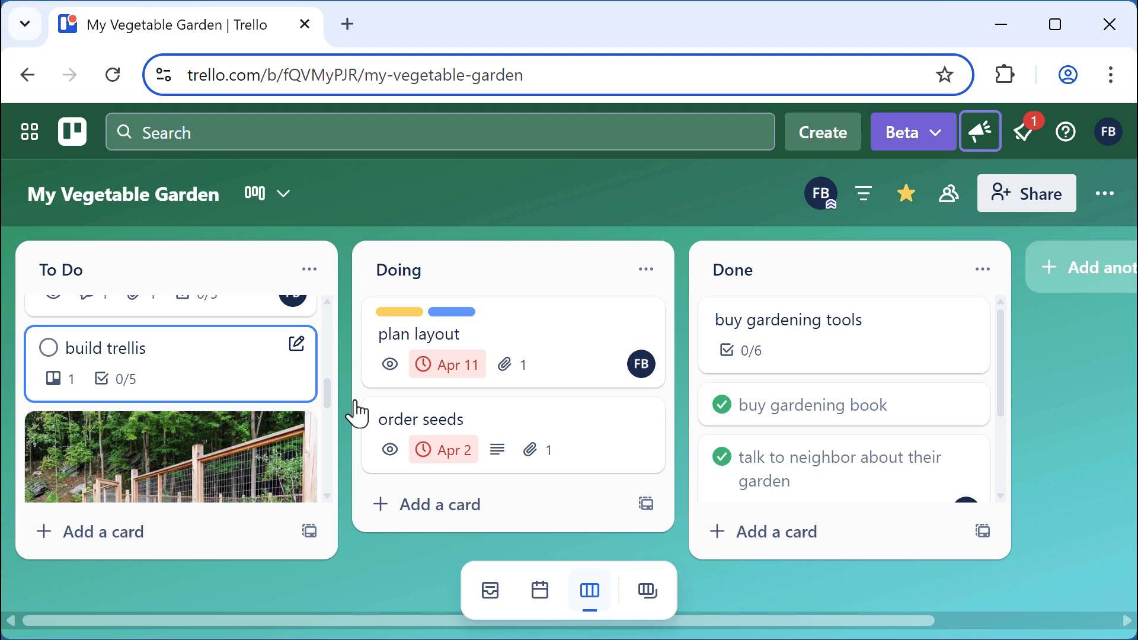
{"action": "key", "text": "f"}
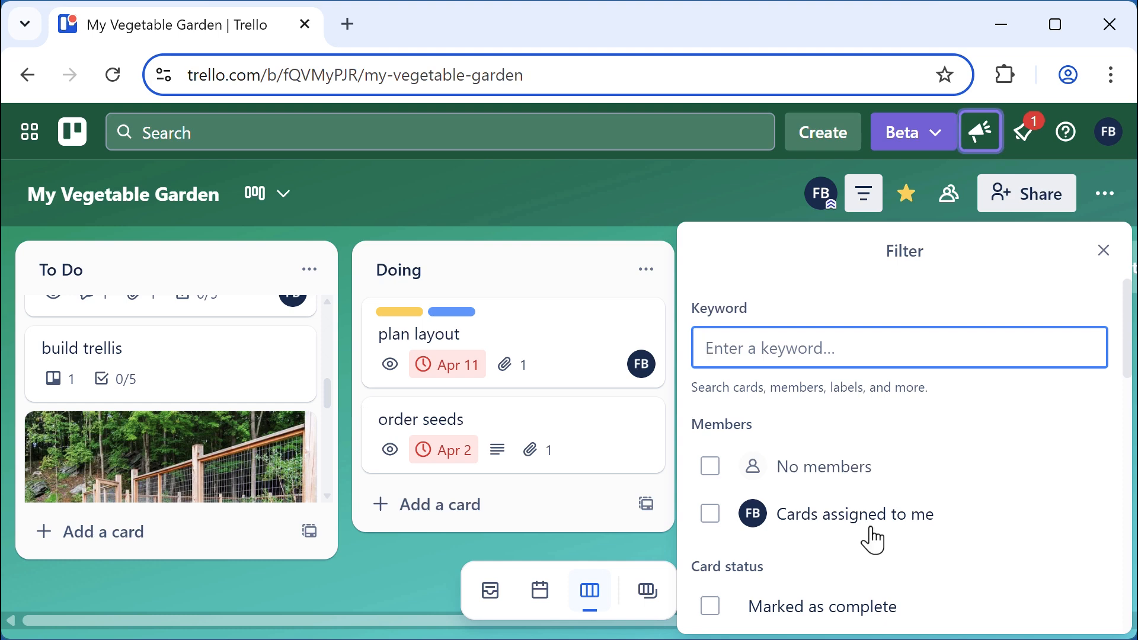
{"action": "scroll", "coordinate": [871, 533], "scroll_direction": "down", "scroll_amount": 6}
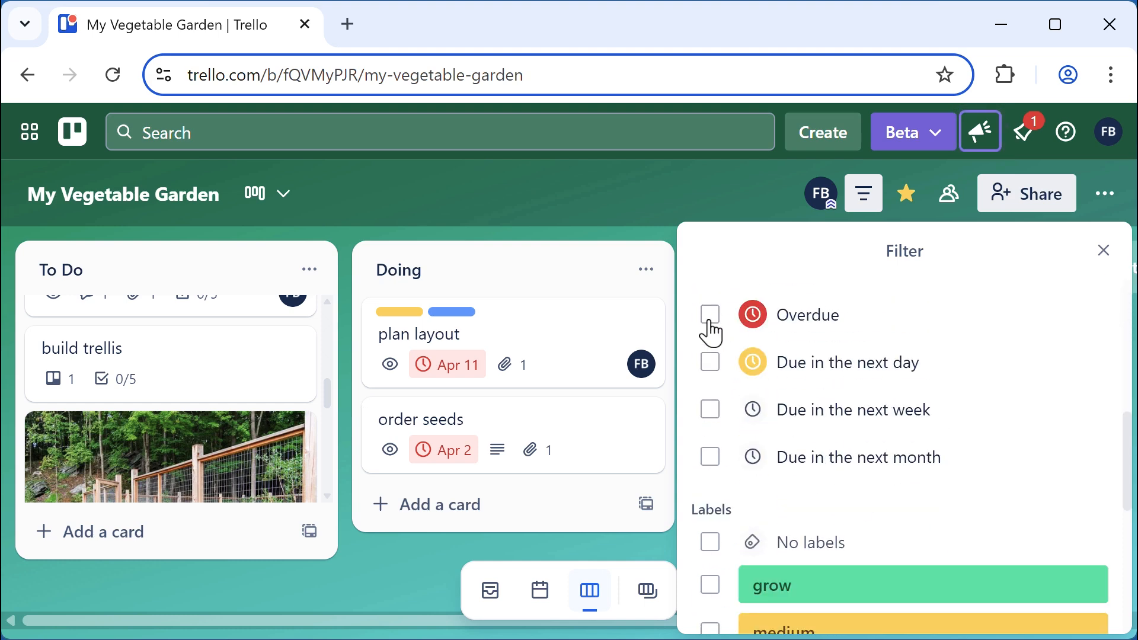
{"action": "left_click", "coordinate": [710, 322]}
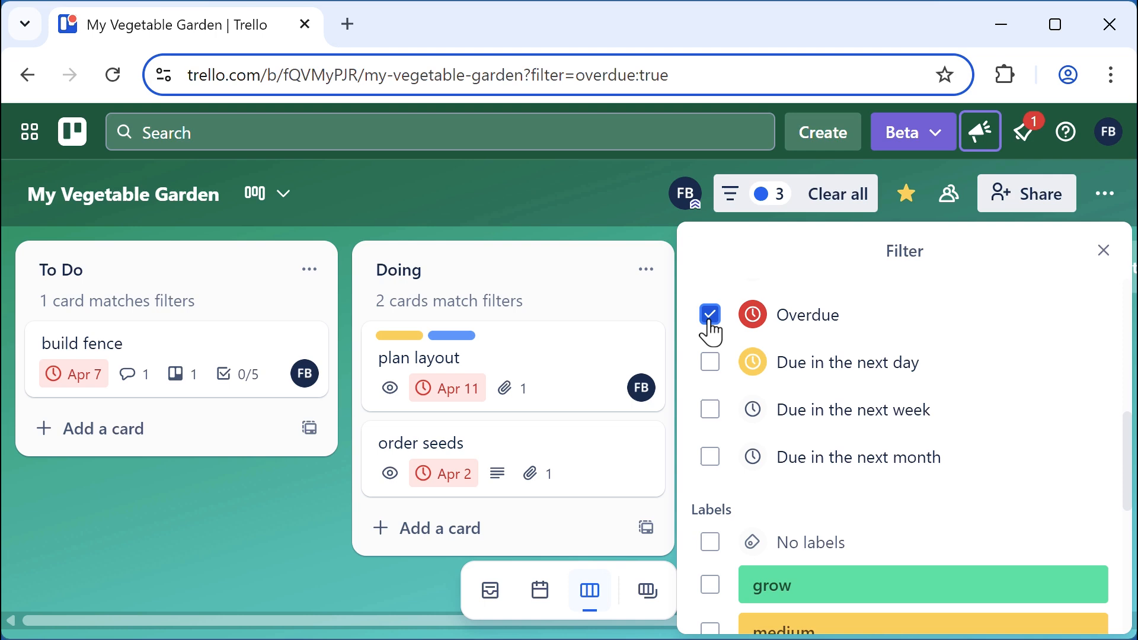
{"action": "left_click", "coordinate": [1104, 251]}
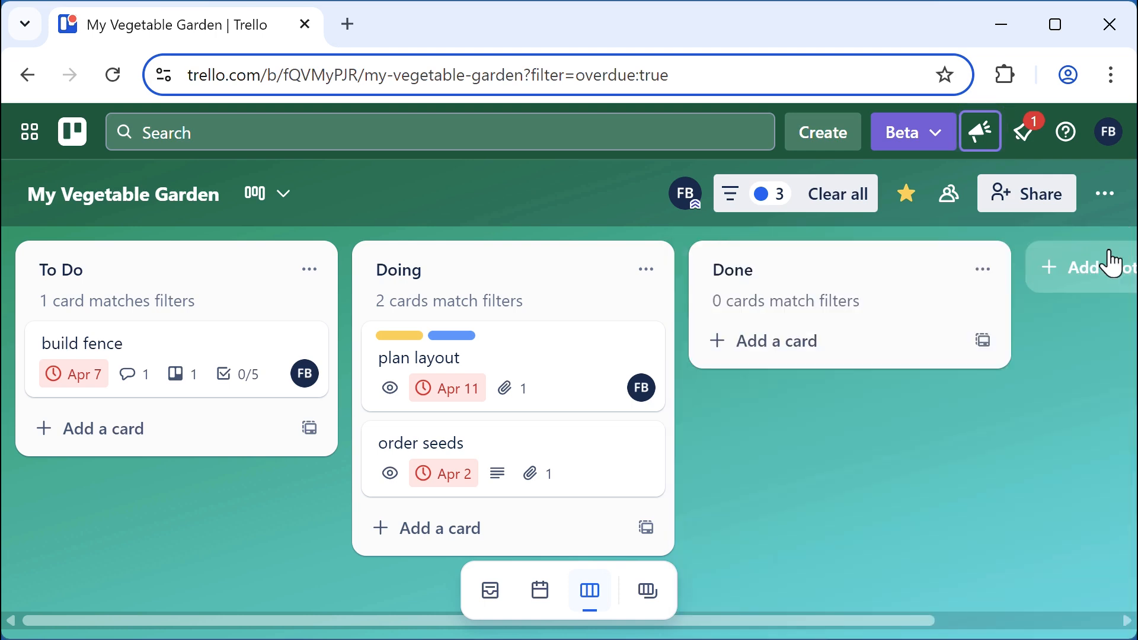
{"action": "key", "text": "x"}
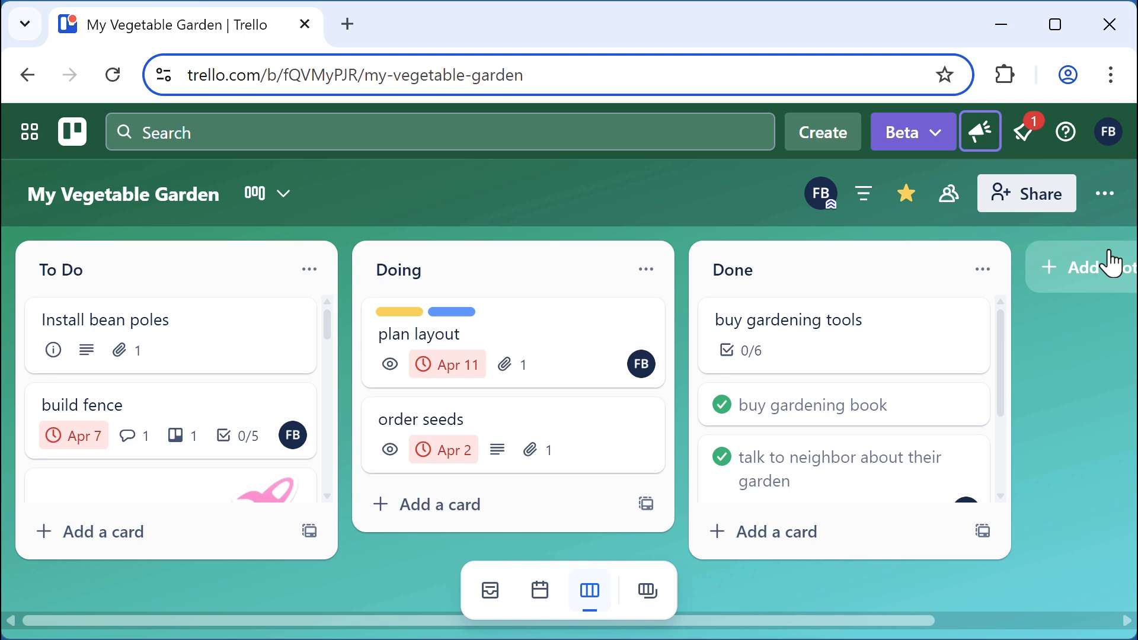
{"action": "key", "text": "q"}
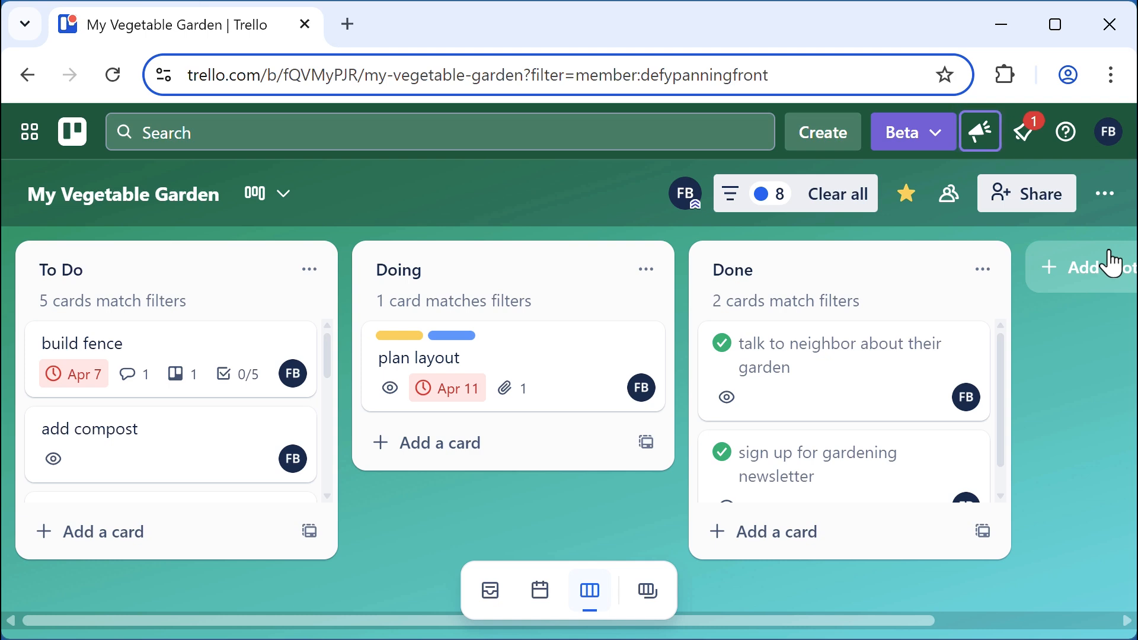
{"action": "key", "text": "x"}
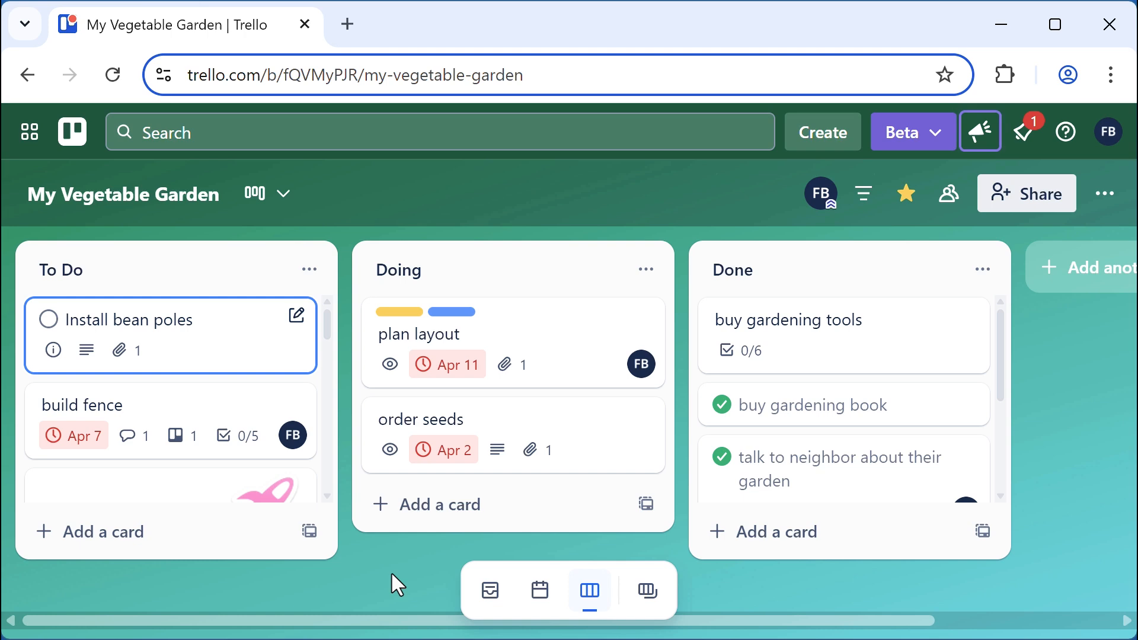
Join the Install bean poles card as a member and give it an Apr 15, 1:03 PM due date
{"action": "key", "text": "Return"}
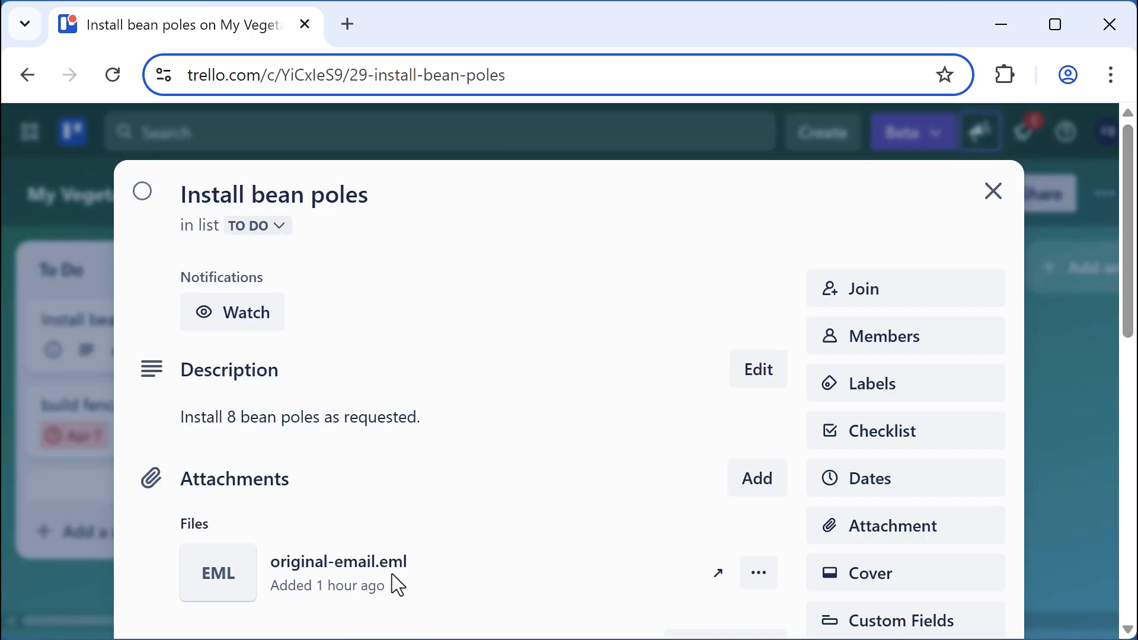
{"action": "key", "text": "space"}
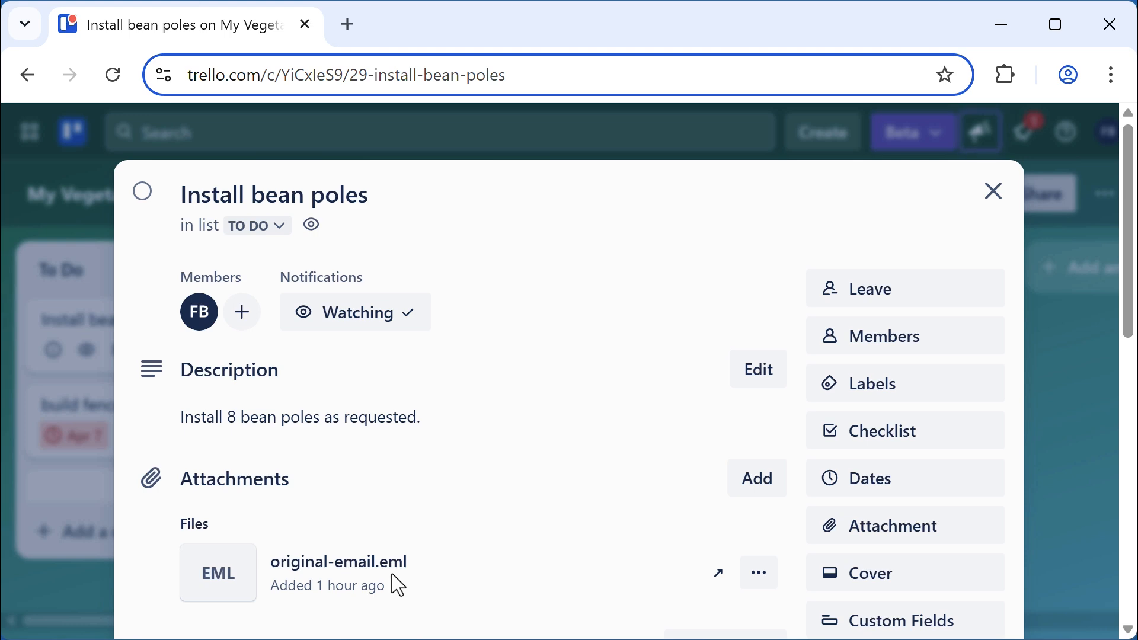
{"action": "key", "text": "d"}
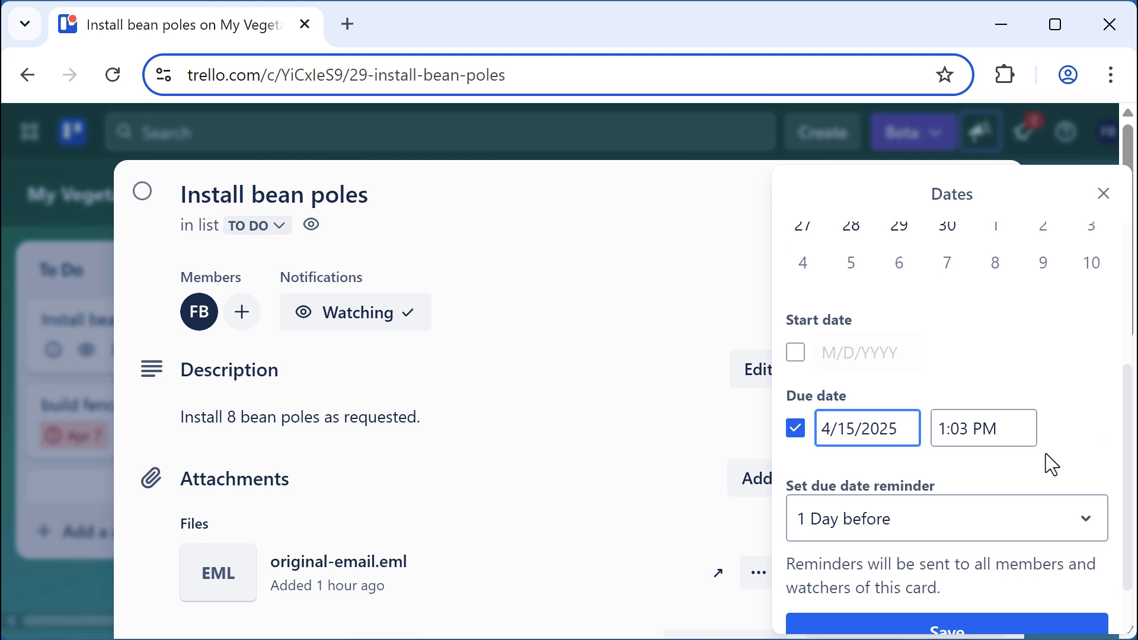
{"action": "scroll", "coordinate": [1045, 456], "scroll_direction": "down", "scroll_amount": 2}
{"action": "left_click", "coordinate": [940, 557]}
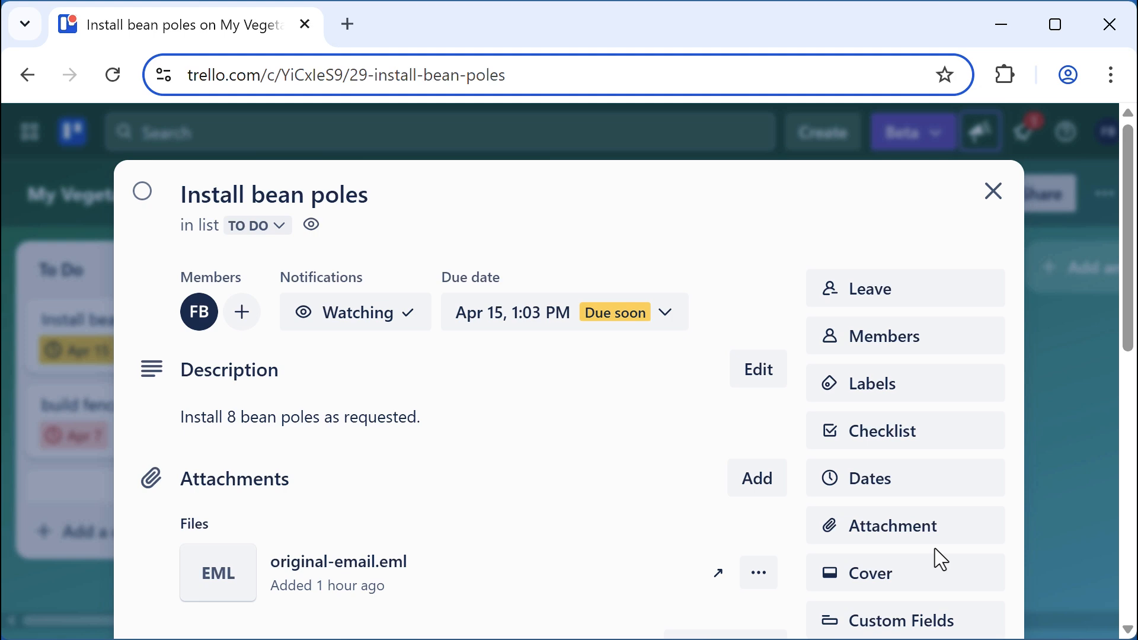
Add the green grow and yellow medium labels to the card with shortcuts 1 and 2
{"action": "key", "text": "l"}
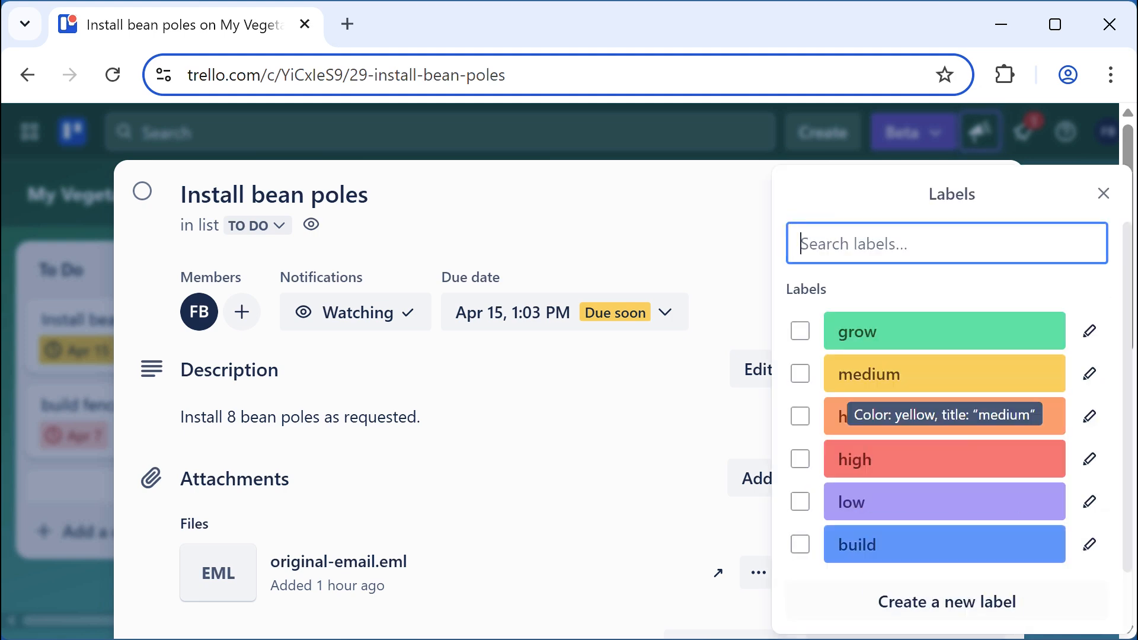
{"action": "left_click", "coordinate": [1103, 193]}
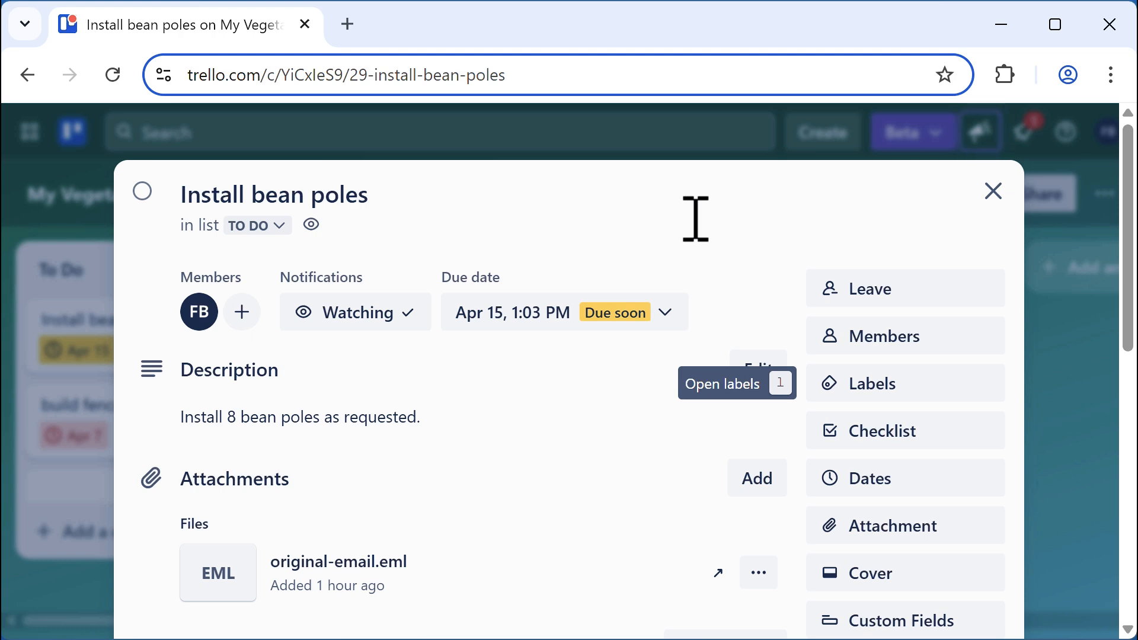
{"action": "key", "text": "1"}
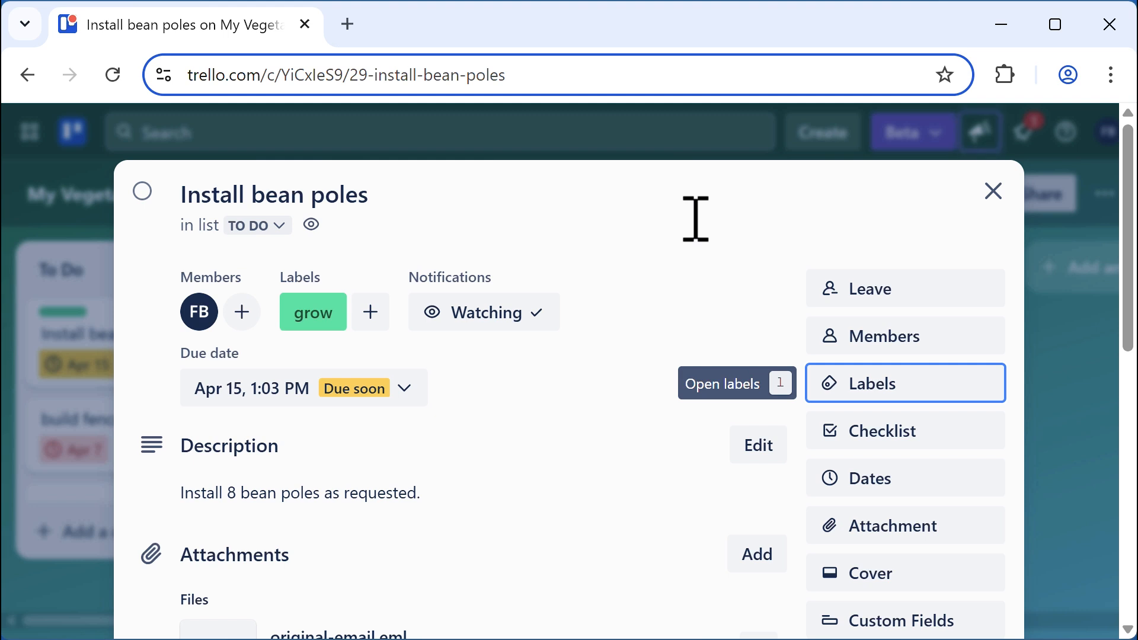
{"action": "key", "text": "2"}
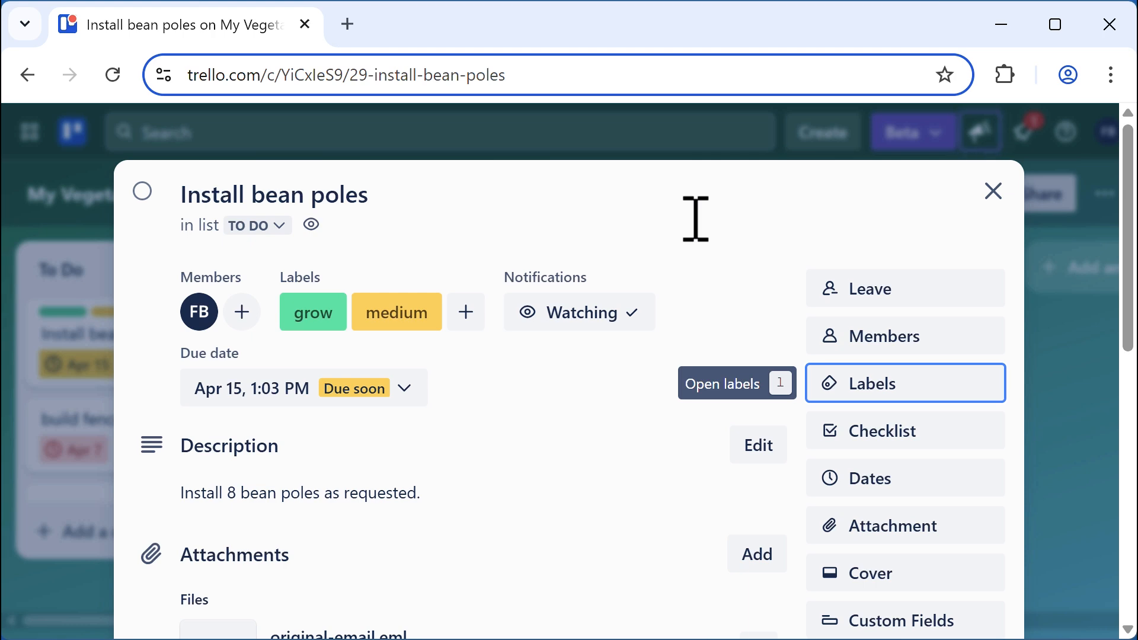
Remove the grow and medium labels from the card in the label picker
{"action": "key", "text": "l"}
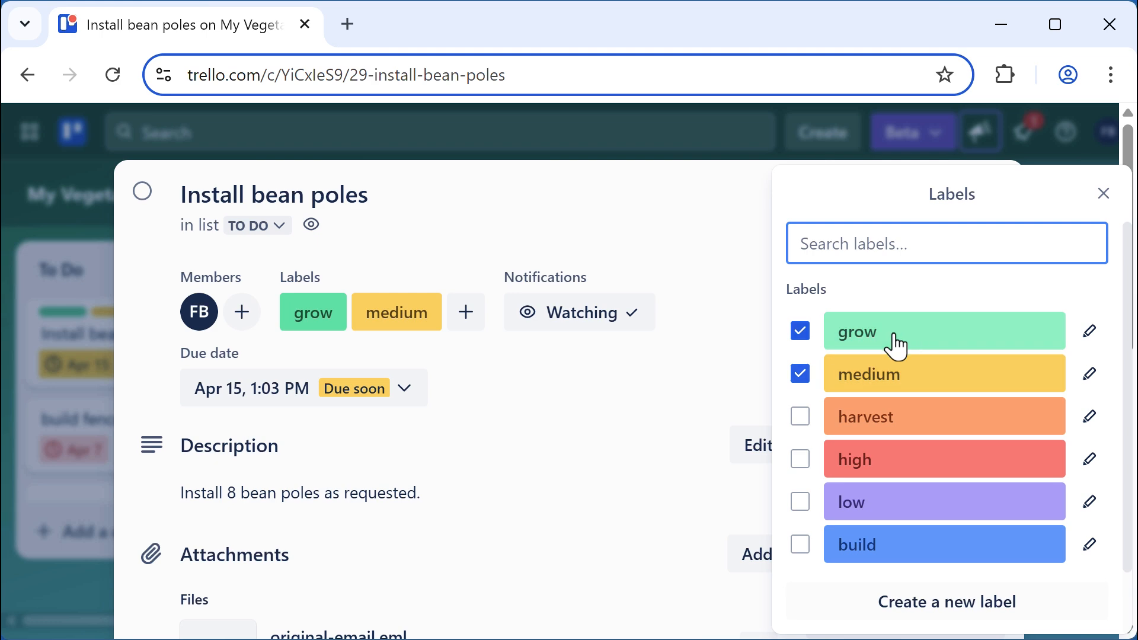
{"action": "left_click", "coordinate": [801, 333]}
{"action": "left_click", "coordinate": [801, 375]}
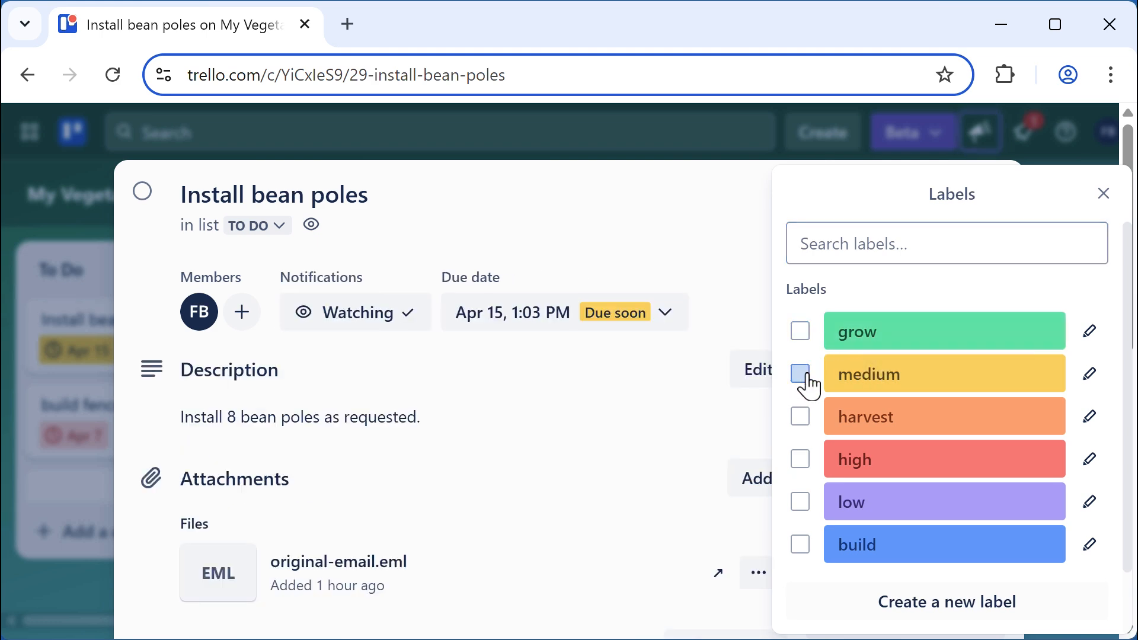
{"action": "left_click", "coordinate": [1103, 194]}
{"action": "scroll", "coordinate": [481, 442], "scroll_direction": "down", "scroll_amount": 5}
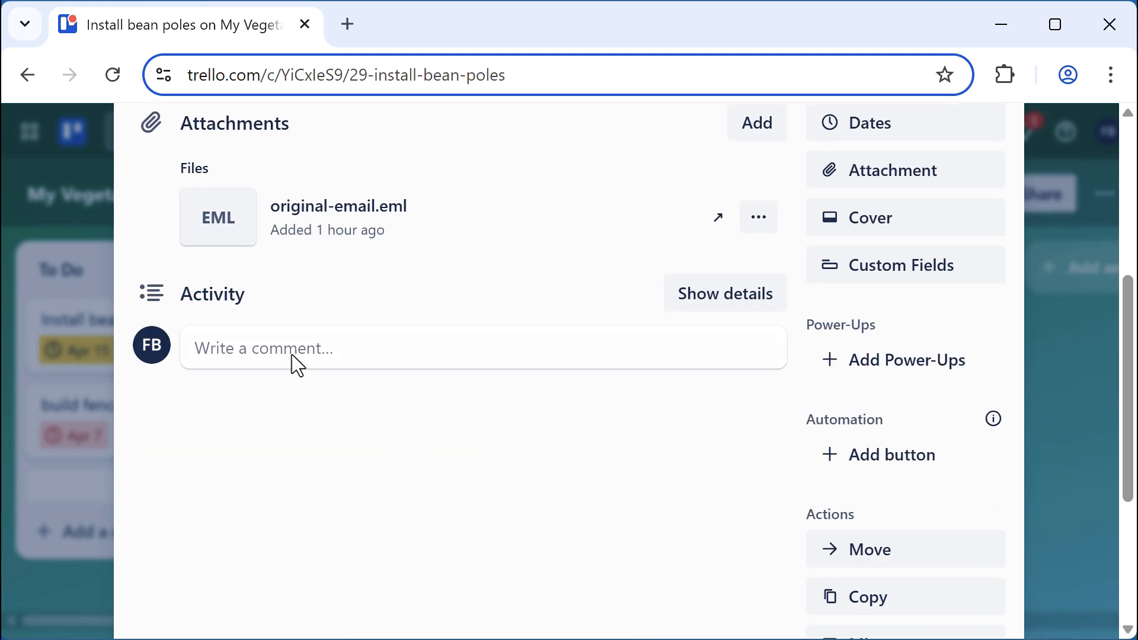
{"action": "left_click", "coordinate": [292, 355]}
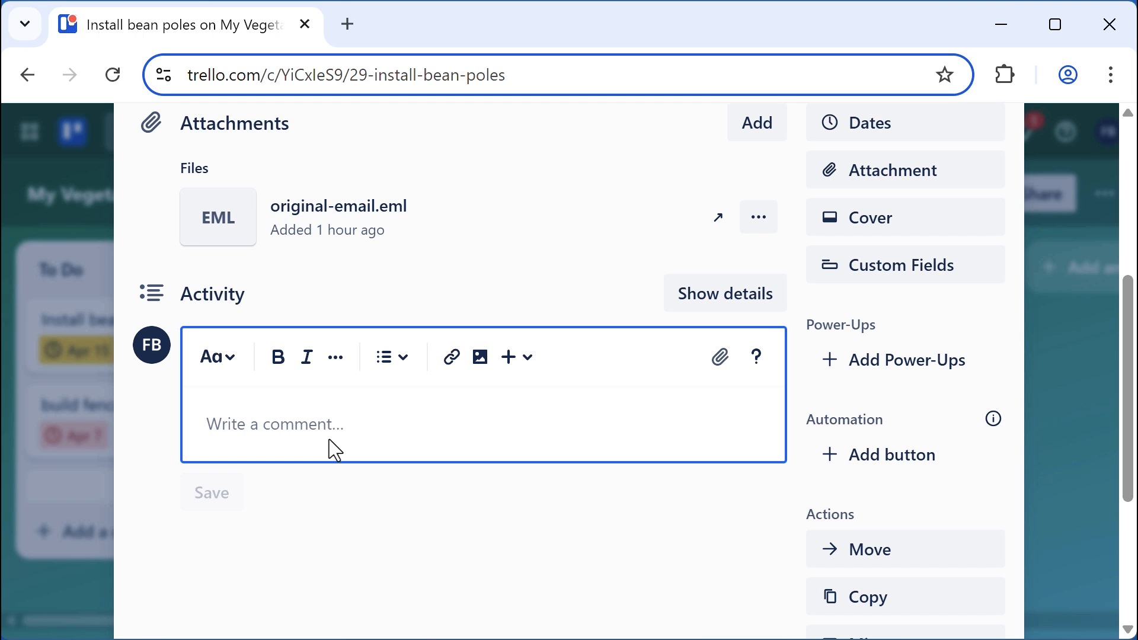
Post the comment "this is my text" on Install bean poles, correcting a typo first
{"action": "type", "text": "this is my tet"}
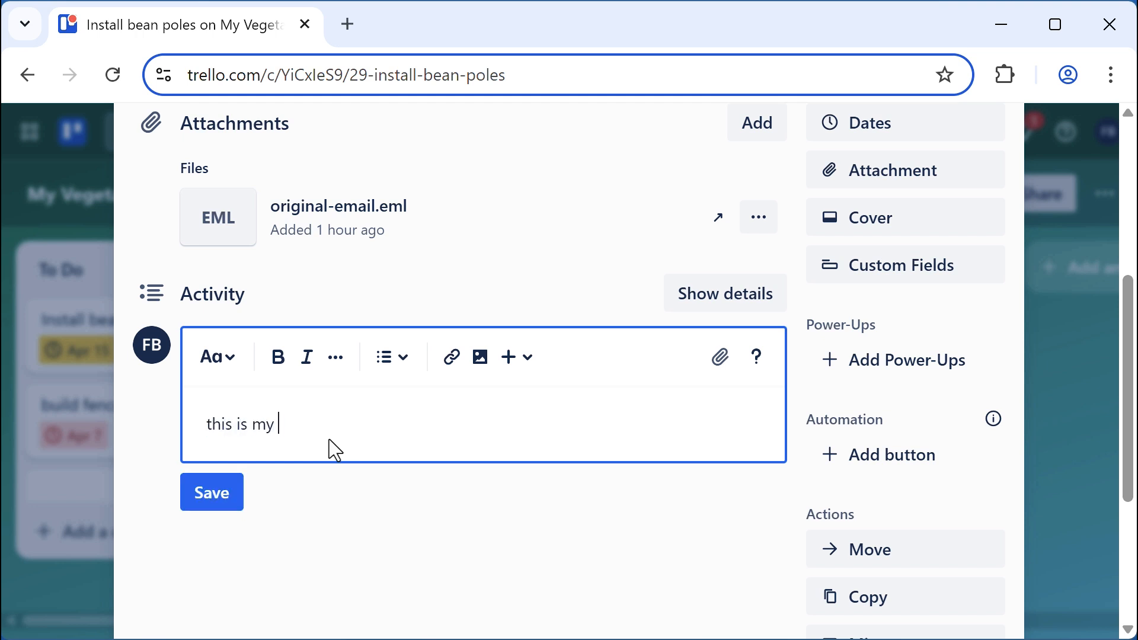
{"action": "key", "text": "BackSpace"}
{"action": "type", "text": "xt"}
{"action": "key", "text": "Return"}
{"action": "key", "text": "Return"}
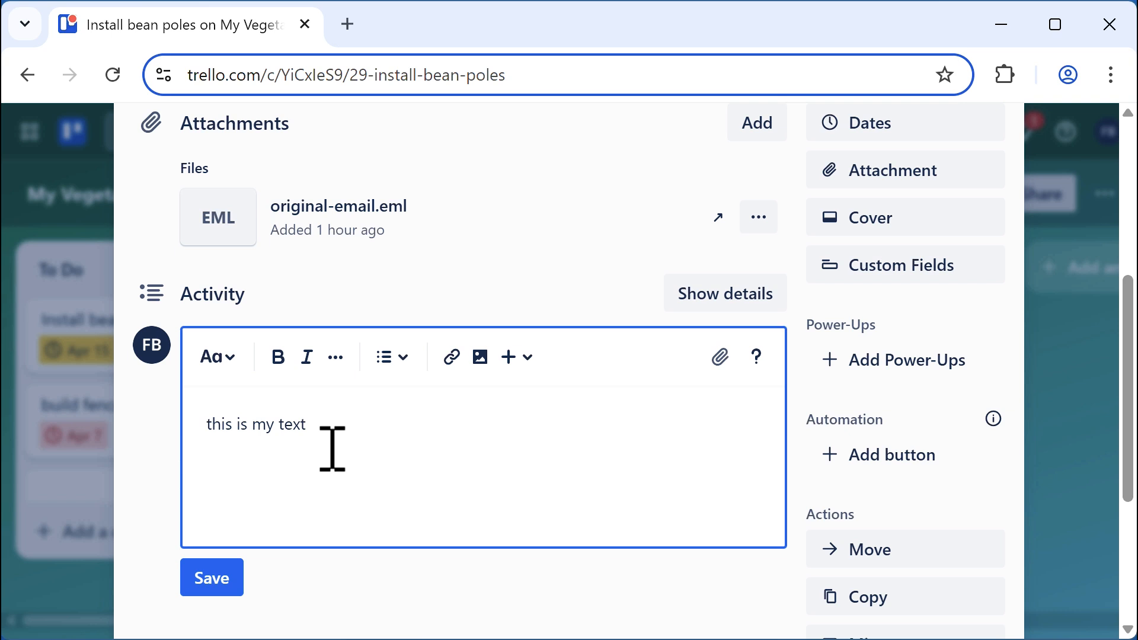
{"action": "key", "text": "ctrl+Return"}
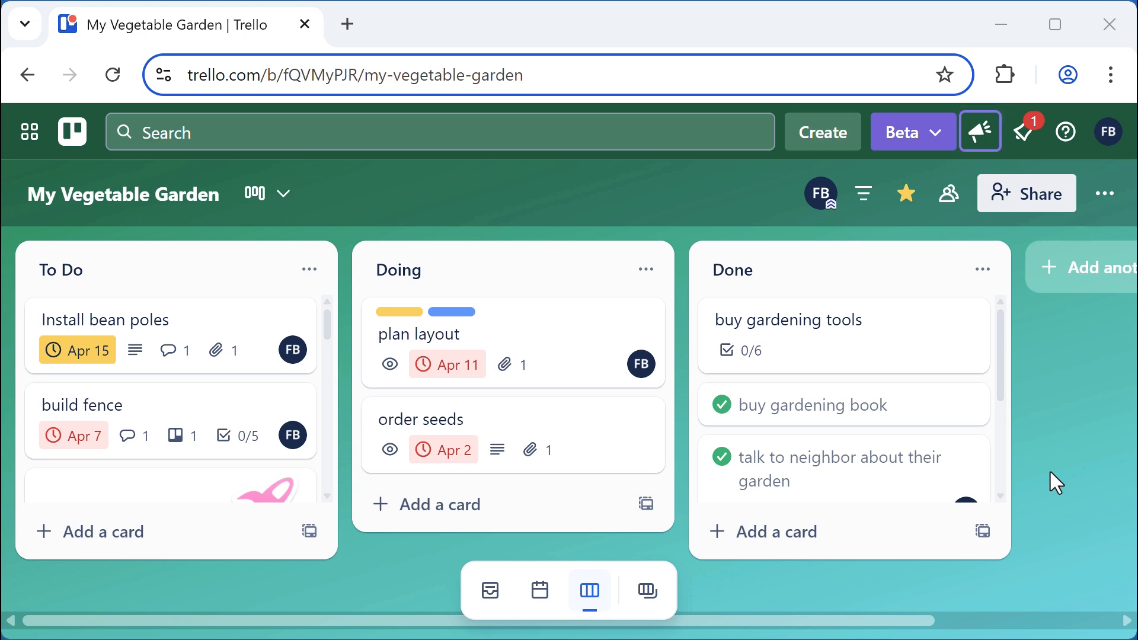
Open the My Vegetable Garden board's Power-Ups directory from the board menu
{"action": "left_click", "coordinate": [1105, 202]}
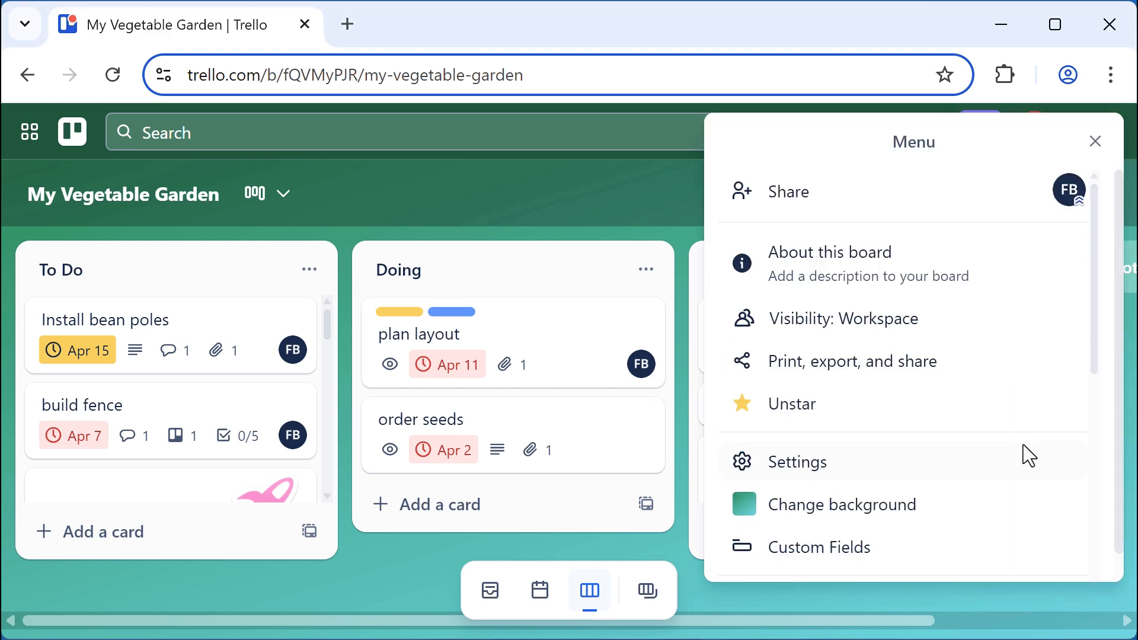
{"action": "scroll", "coordinate": [1022, 455], "scroll_direction": "down", "scroll_amount": 5}
{"action": "left_click", "coordinate": [821, 310]}
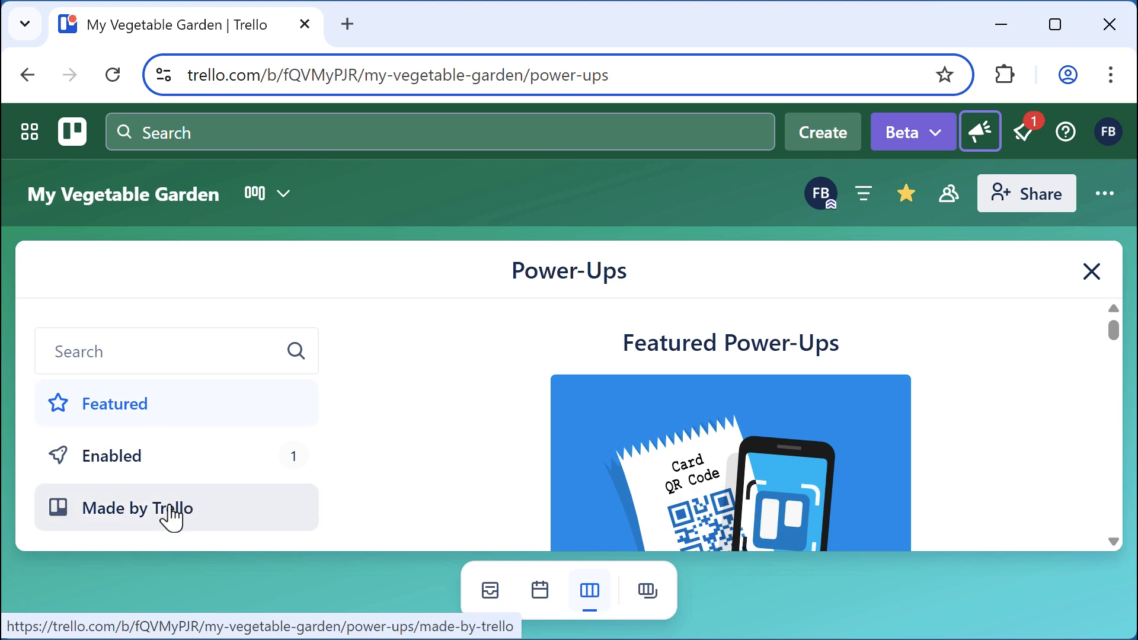
Browse the Made by Trello Power-Ups, then search for "pin card"
{"action": "left_click", "coordinate": [170, 517]}
{"action": "scroll", "coordinate": [173, 451], "scroll_direction": "down", "scroll_amount": 6}
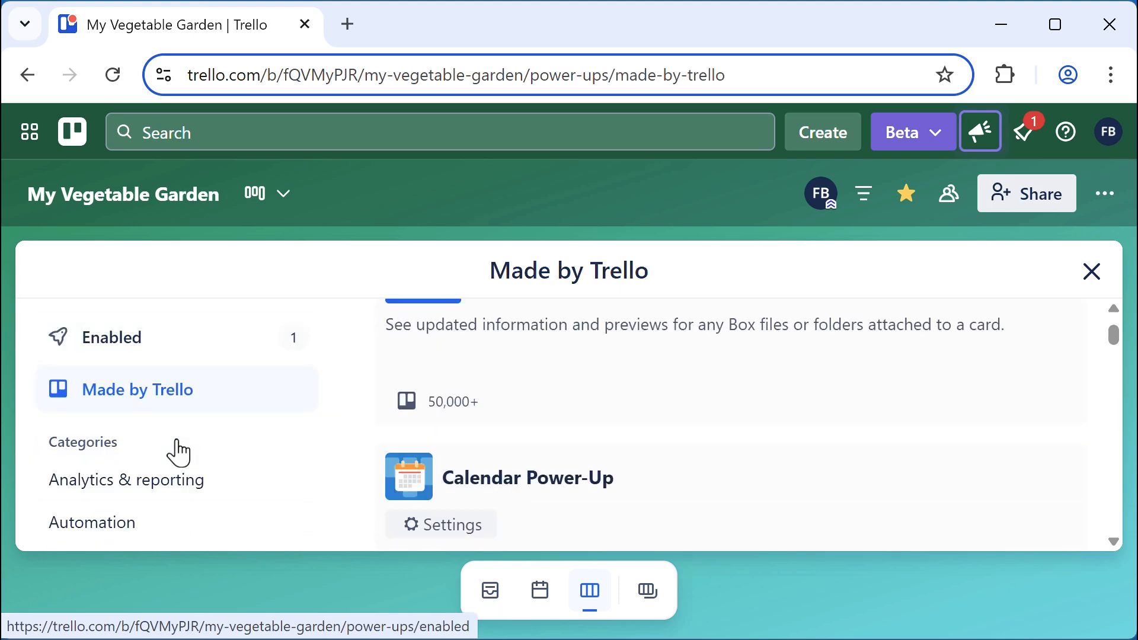
{"action": "scroll", "coordinate": [153, 377], "scroll_direction": "down", "scroll_amount": 6}
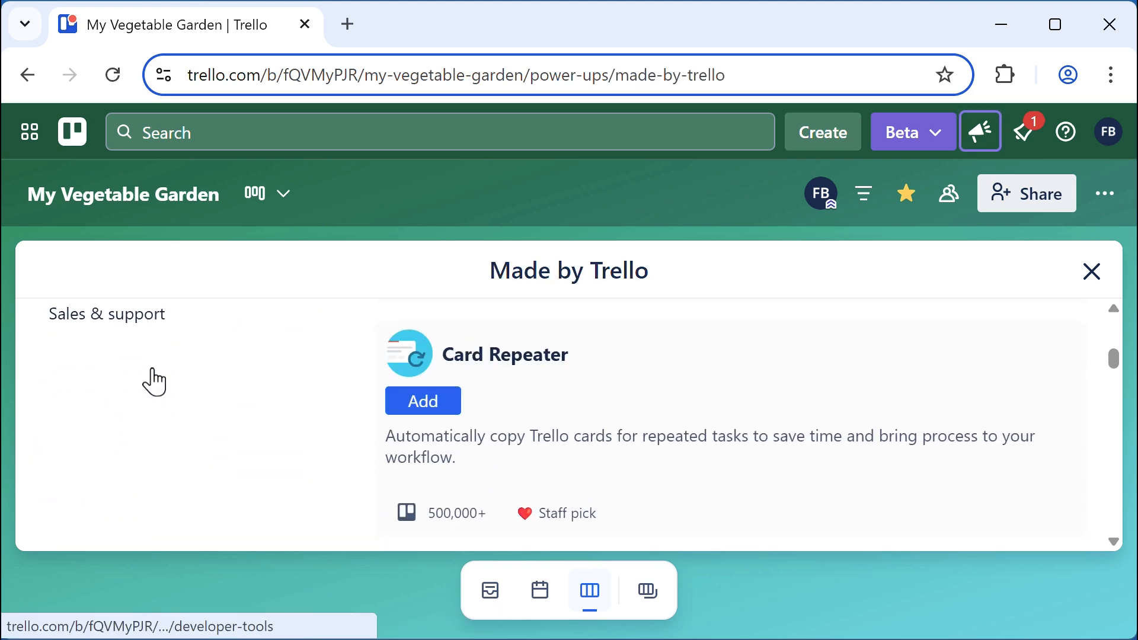
{"action": "scroll", "coordinate": [153, 380], "scroll_direction": "up", "scroll_amount": 4}
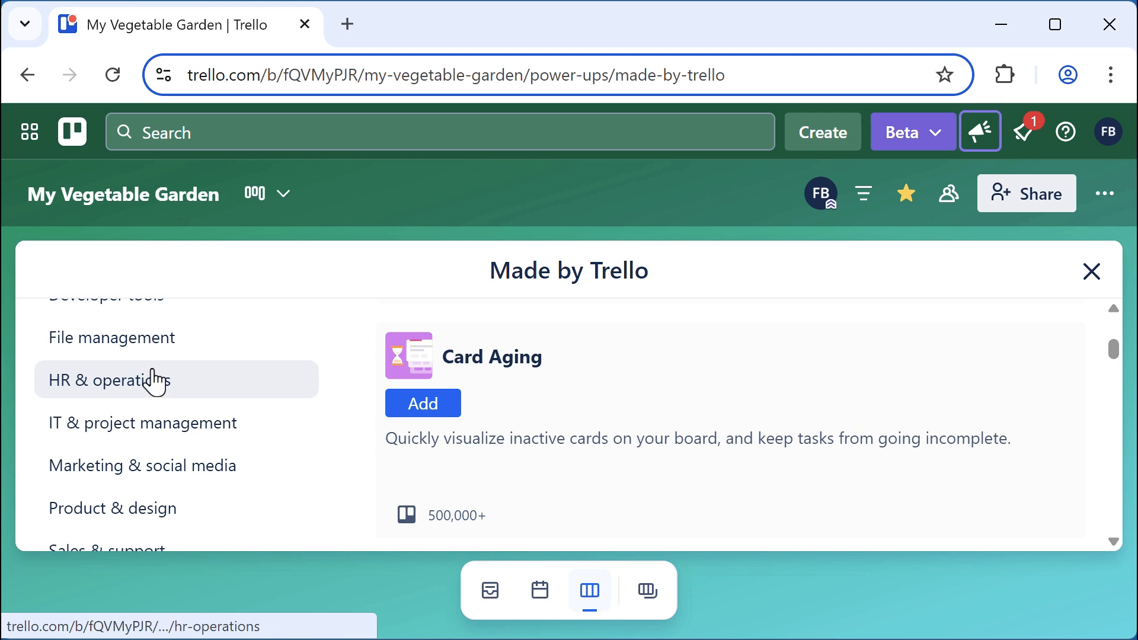
{"action": "scroll", "coordinate": [236, 479], "scroll_direction": "up", "scroll_amount": 5}
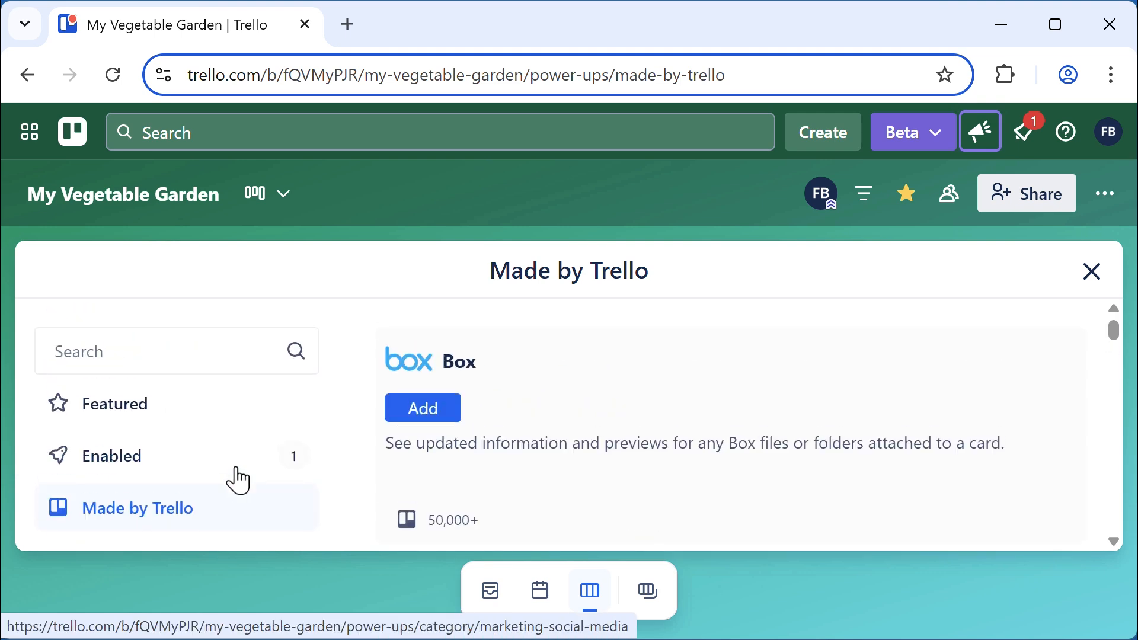
{"action": "left_click", "coordinate": [128, 353]}
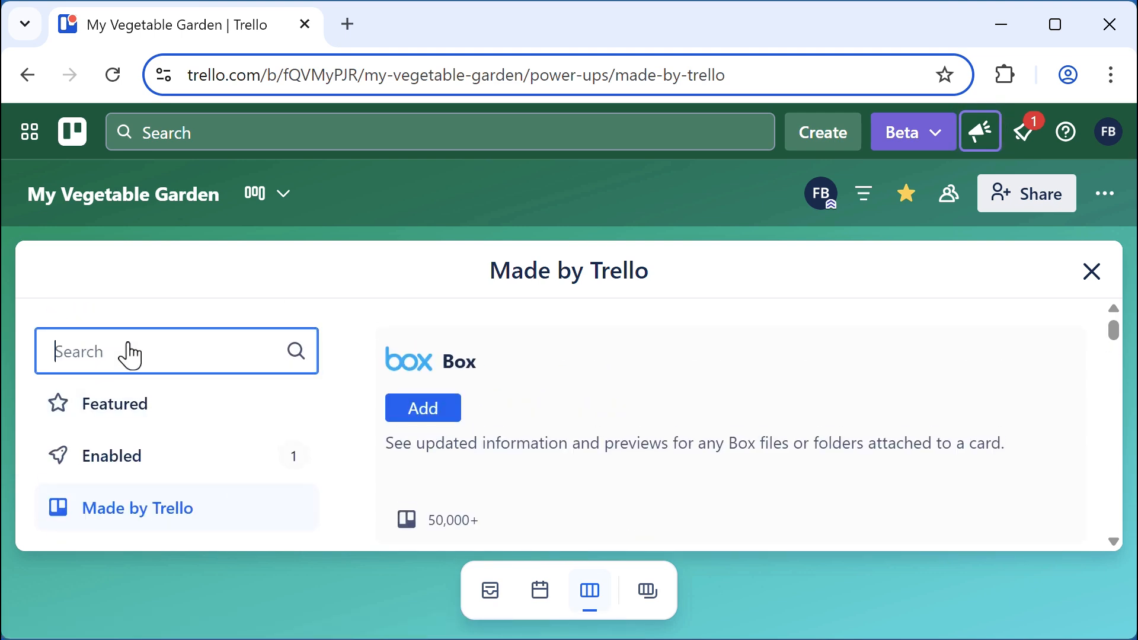
{"action": "type", "text": "pin c"}
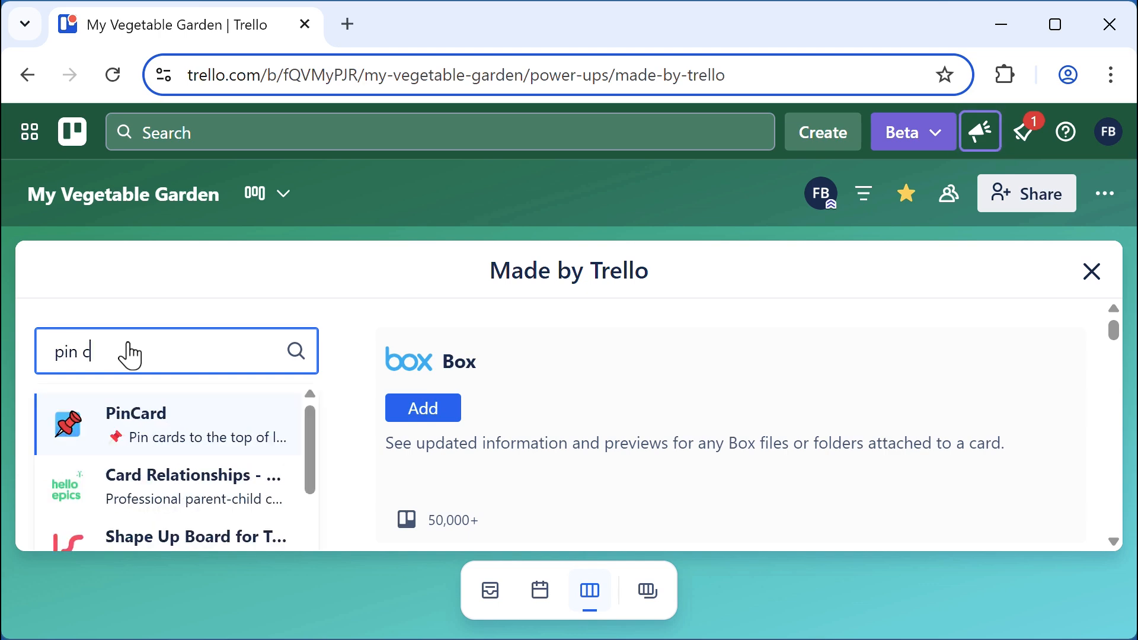
{"action": "type", "text": "ard"}
Add PinCard to the My Vegetable Garden board, dismiss its welcome notes, and close Power-Ups
{"action": "left_click", "coordinate": [172, 429]}
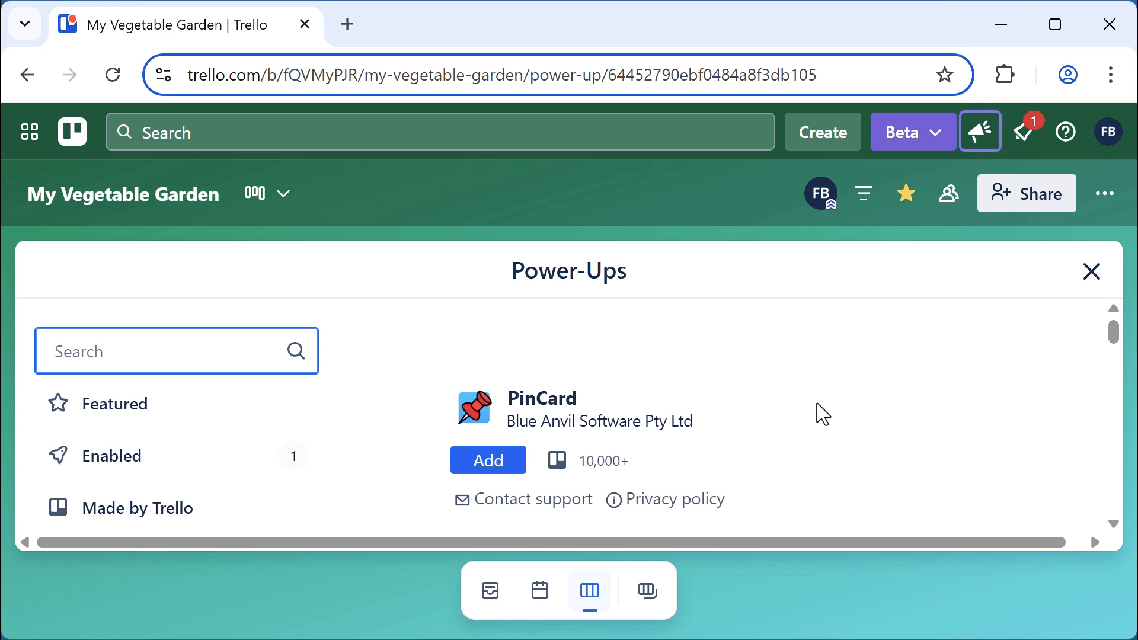
{"action": "left_click", "coordinate": [501, 464]}
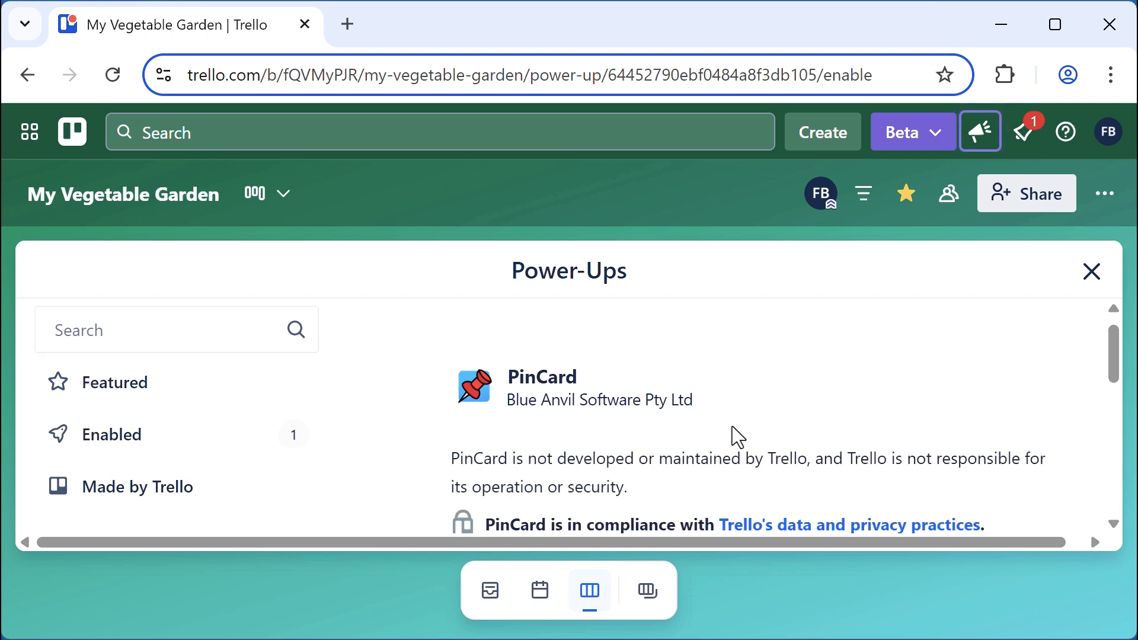
{"action": "scroll", "coordinate": [738, 438], "scroll_direction": "down", "scroll_amount": 5}
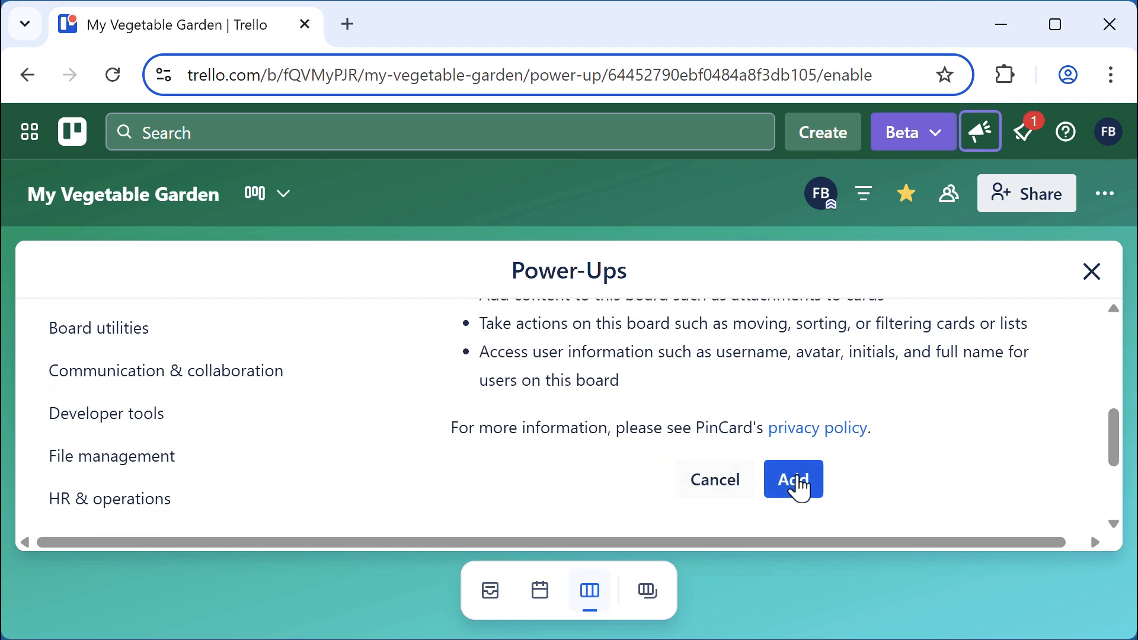
{"action": "left_click", "coordinate": [803, 484]}
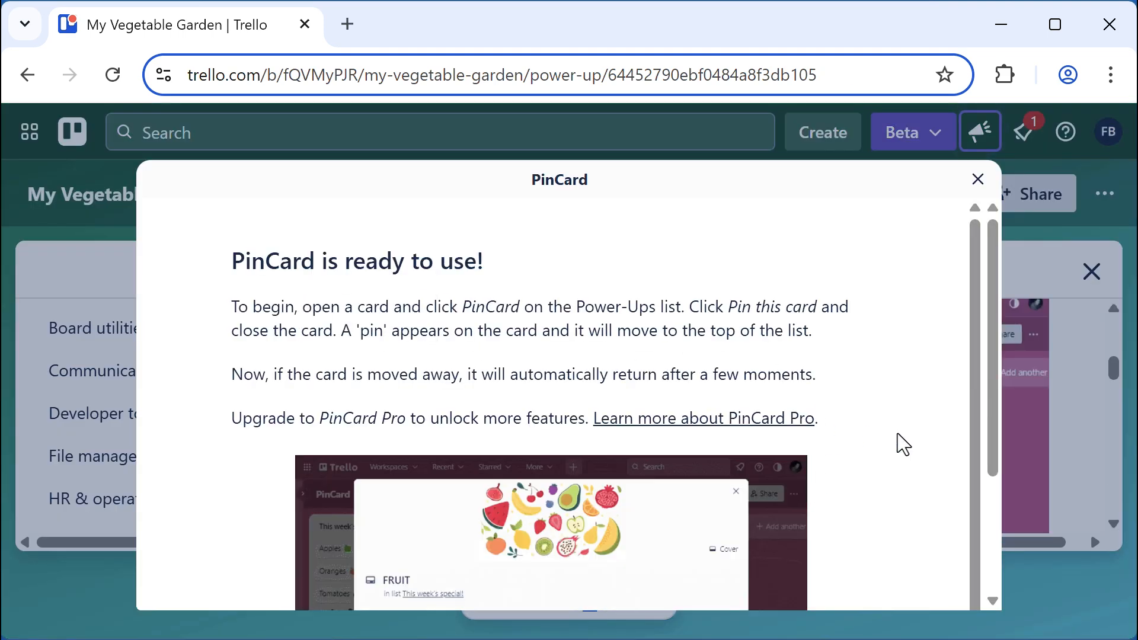
{"action": "scroll", "coordinate": [897, 433], "scroll_direction": "down", "scroll_amount": 3}
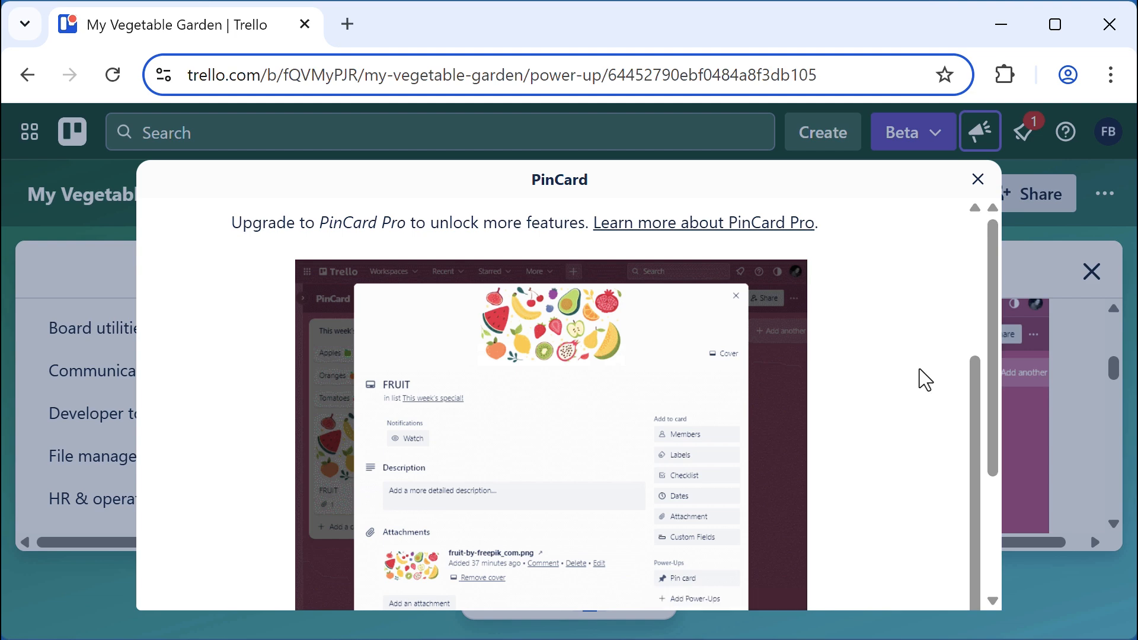
{"action": "left_click", "coordinate": [977, 179]}
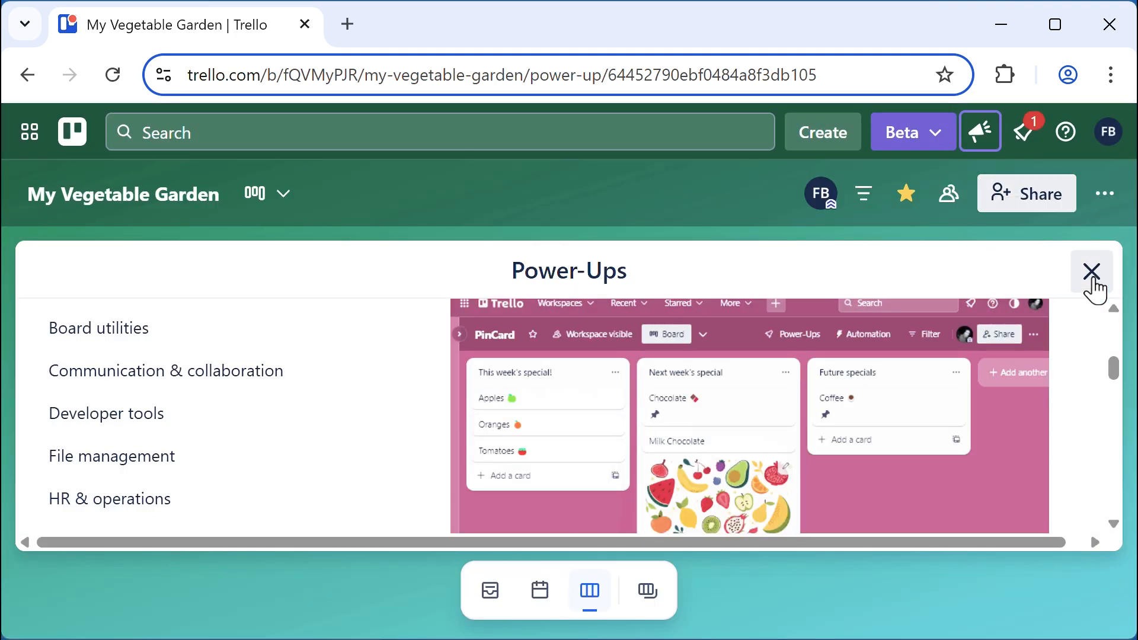
{"action": "left_click", "coordinate": [1091, 271]}
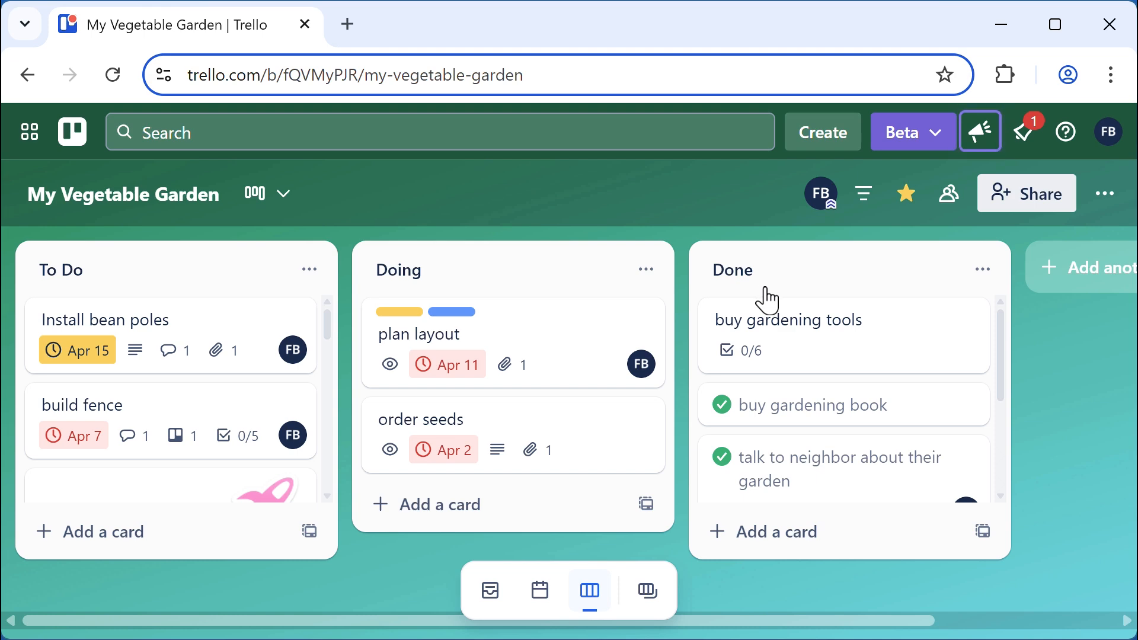
Add a "definition of done" card to the Done list, fixing the mistyped title
{"action": "left_click", "coordinate": [764, 534]}
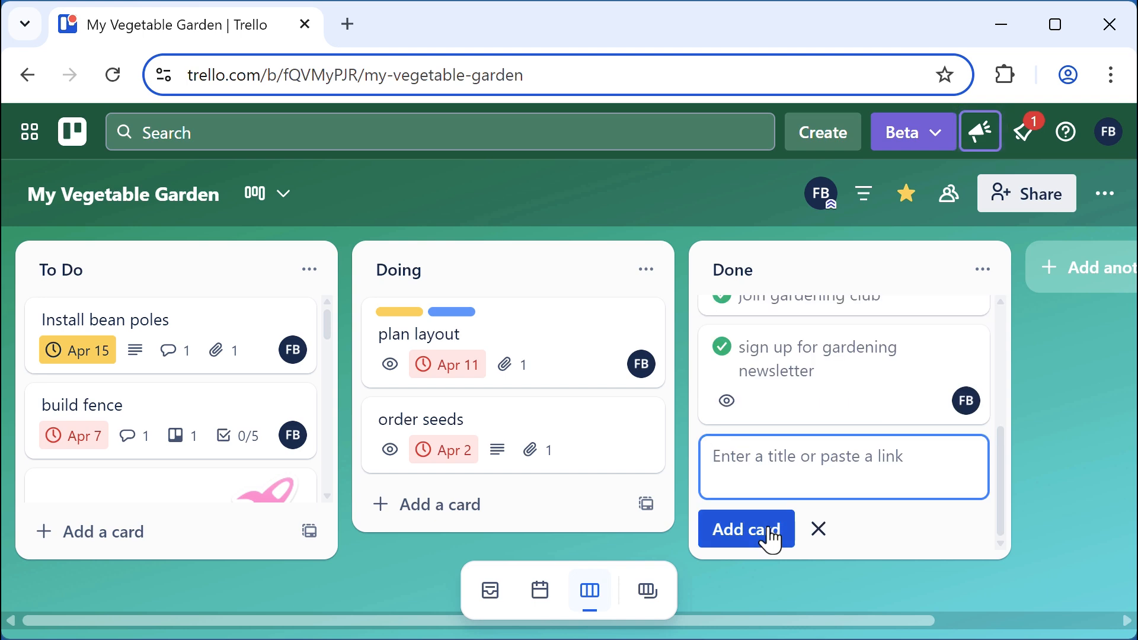
{"action": "type", "text": "def"}
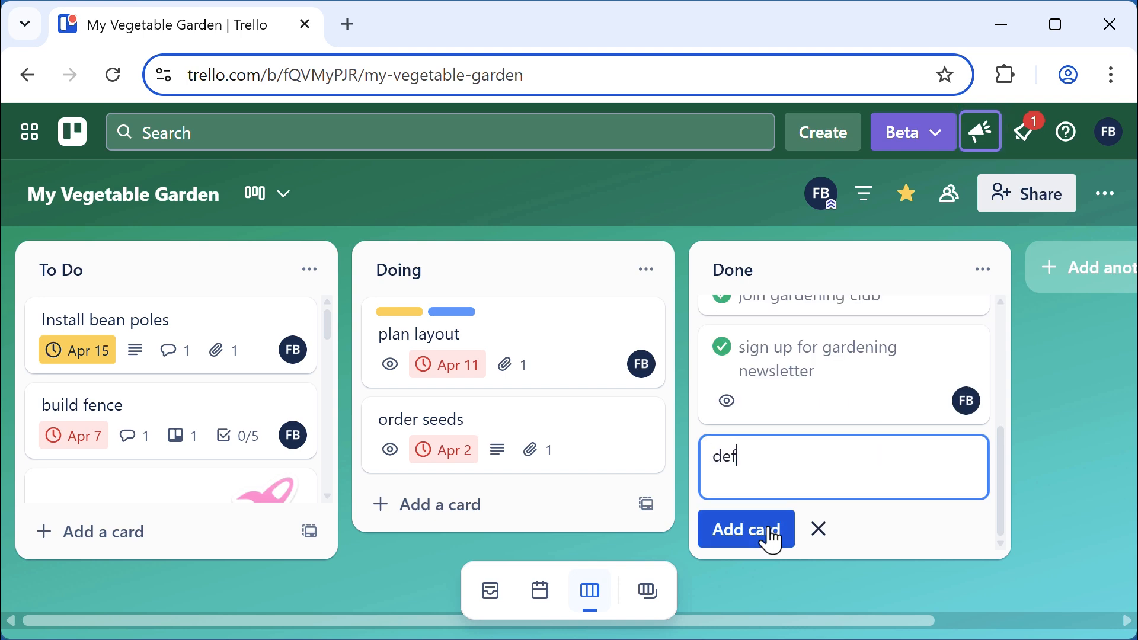
{"action": "type", "text": "inition of one"}
{"action": "key", "text": "BackSpace"}
{"action": "key", "text": "BackSpace"}
{"action": "key", "text": "BackSpace"}
{"action": "type", "text": "done"}
{"action": "left_click", "coordinate": [772, 536]}
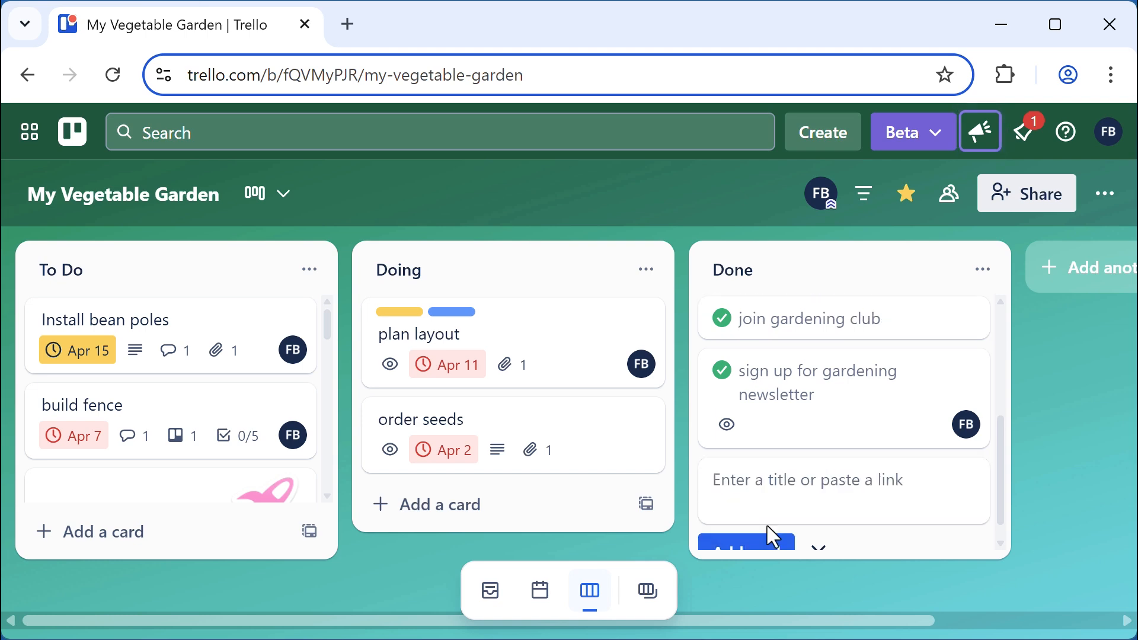
{"action": "left_click", "coordinate": [791, 409]}
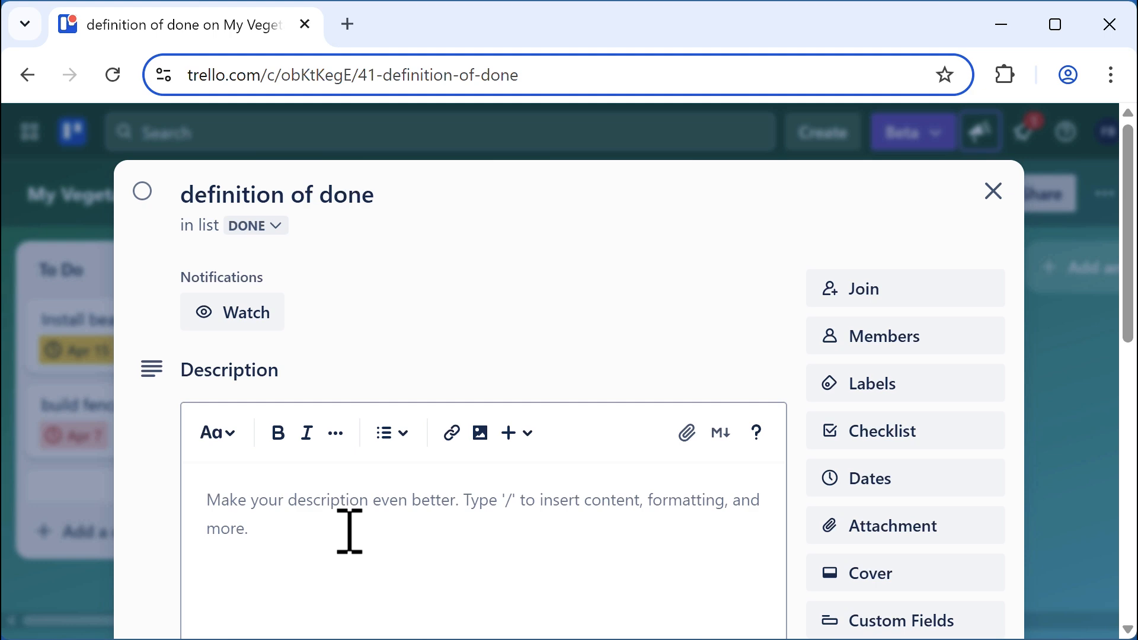
Pin the definition of done card to the top of the Done list with PinCard
{"action": "scroll", "coordinate": [534, 480], "scroll_direction": "down", "scroll_amount": 5}
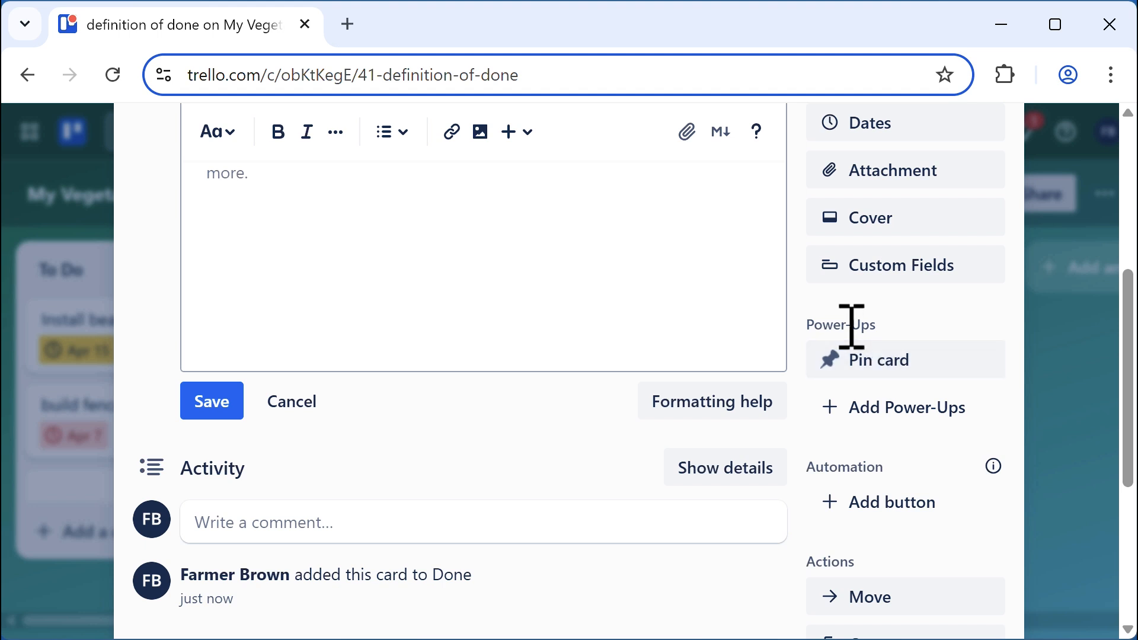
{"action": "left_click", "coordinate": [888, 375]}
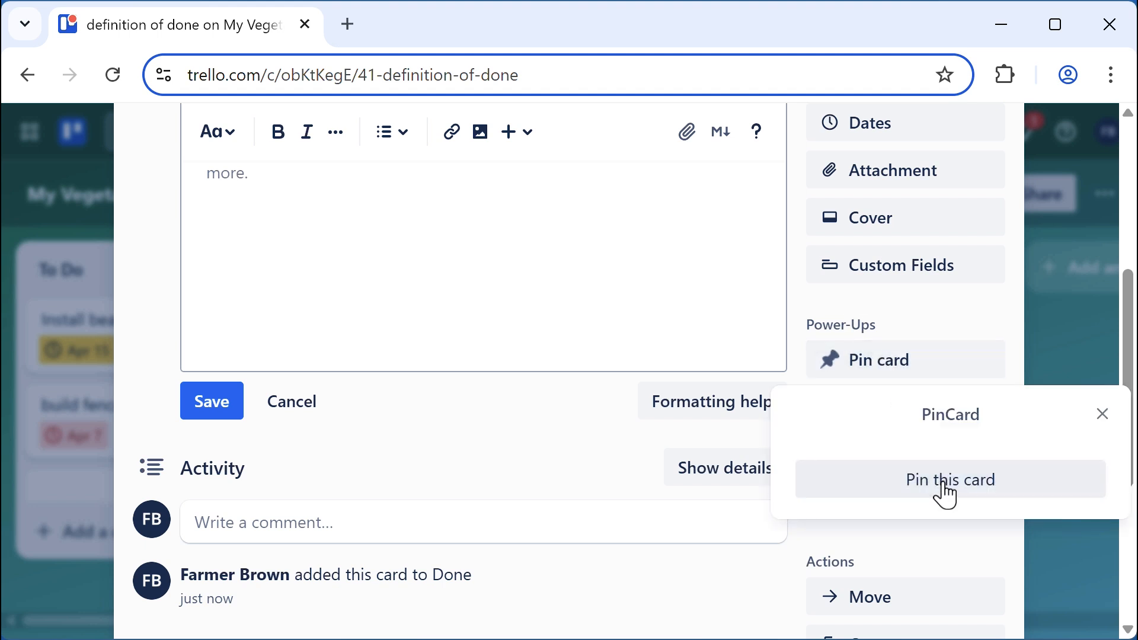
{"action": "left_click", "coordinate": [943, 485]}
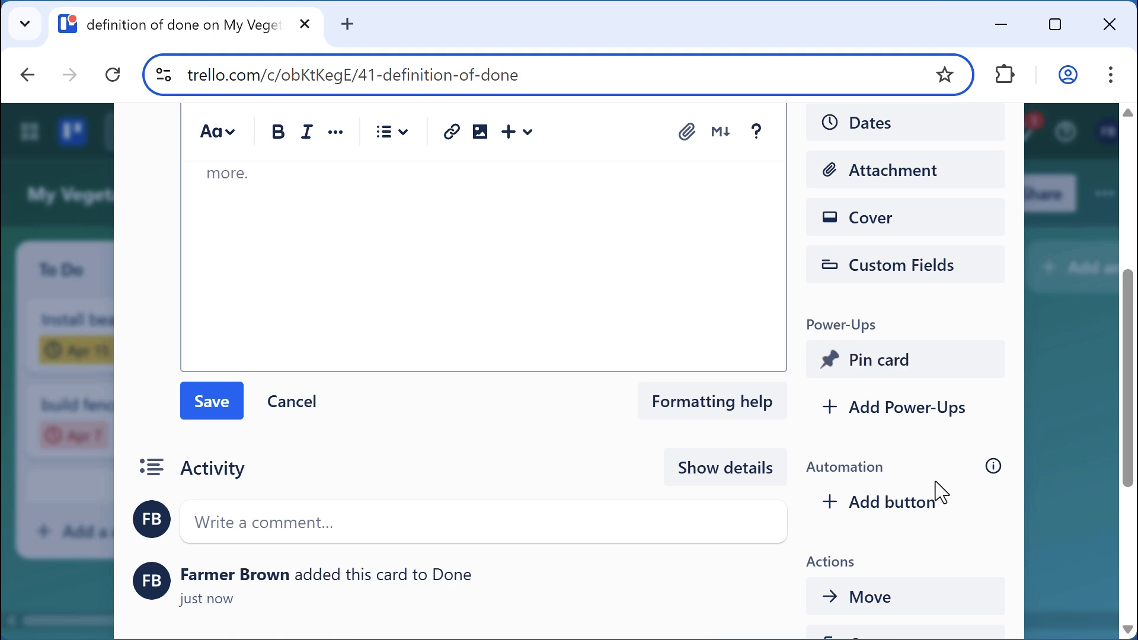
{"action": "scroll", "coordinate": [934, 482], "scroll_direction": "up", "scroll_amount": 5}
{"action": "left_click", "coordinate": [990, 196]}
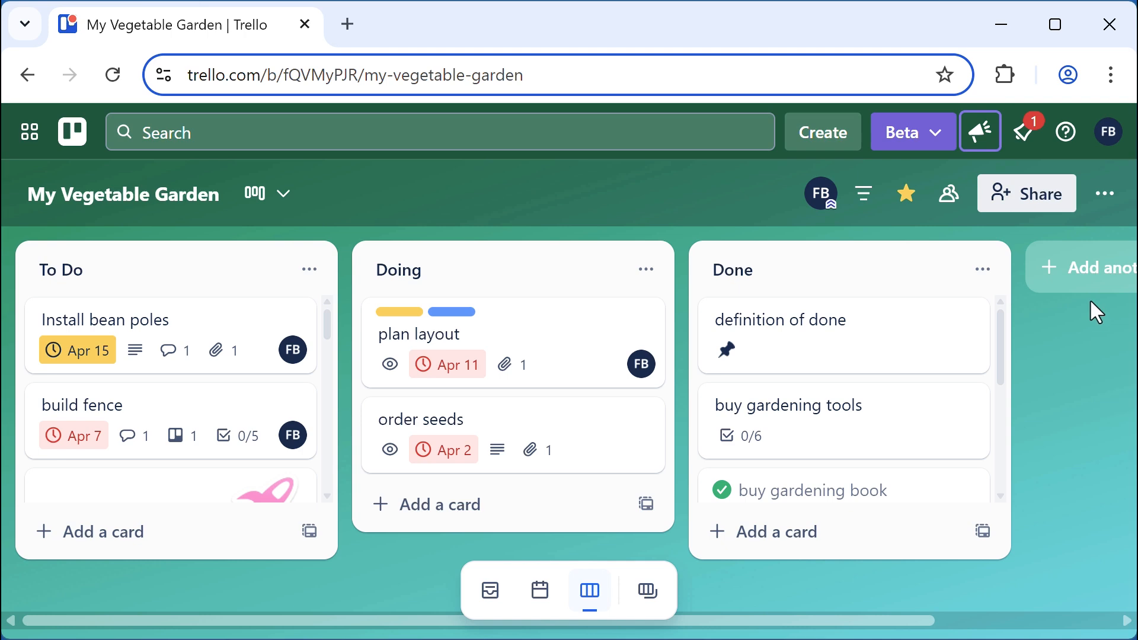
Search the board's Power-Ups for "card aging" and add Card Aging
{"action": "left_click", "coordinate": [1103, 195]}
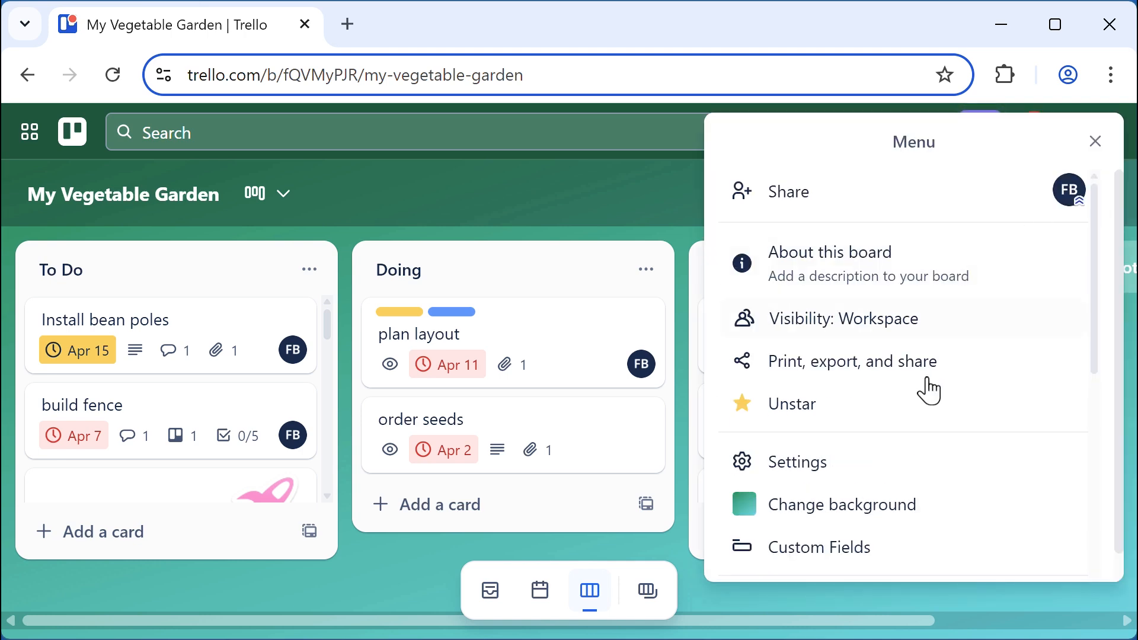
{"action": "scroll", "coordinate": [927, 389], "scroll_direction": "down", "scroll_amount": 4}
{"action": "left_click", "coordinate": [833, 428]}
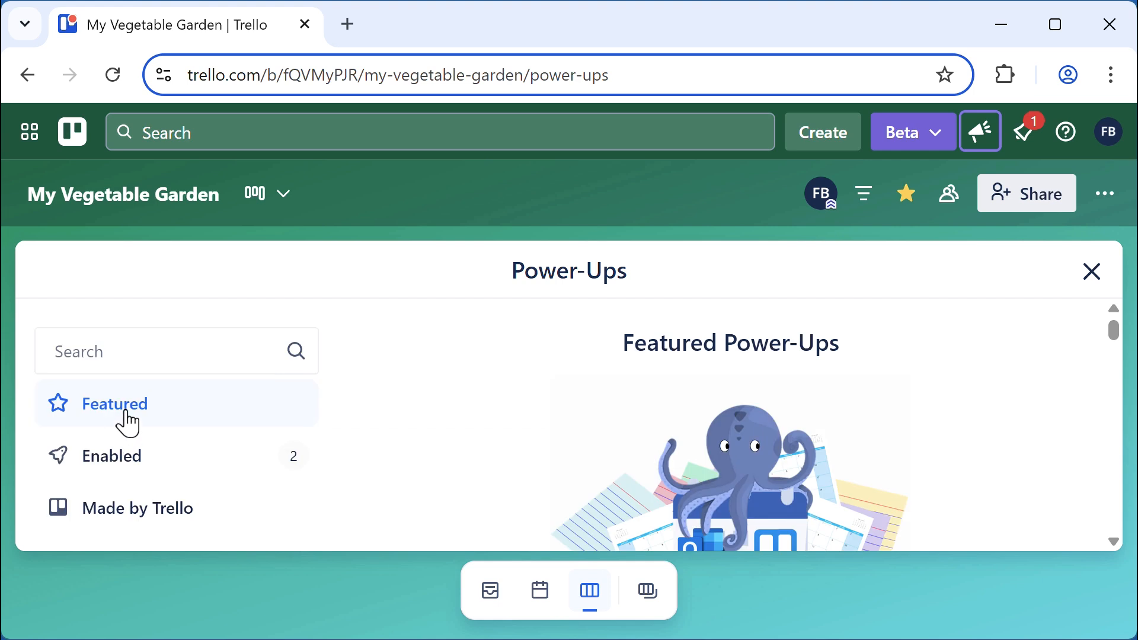
{"action": "left_click", "coordinate": [133, 366]}
{"action": "type", "text": "card "}
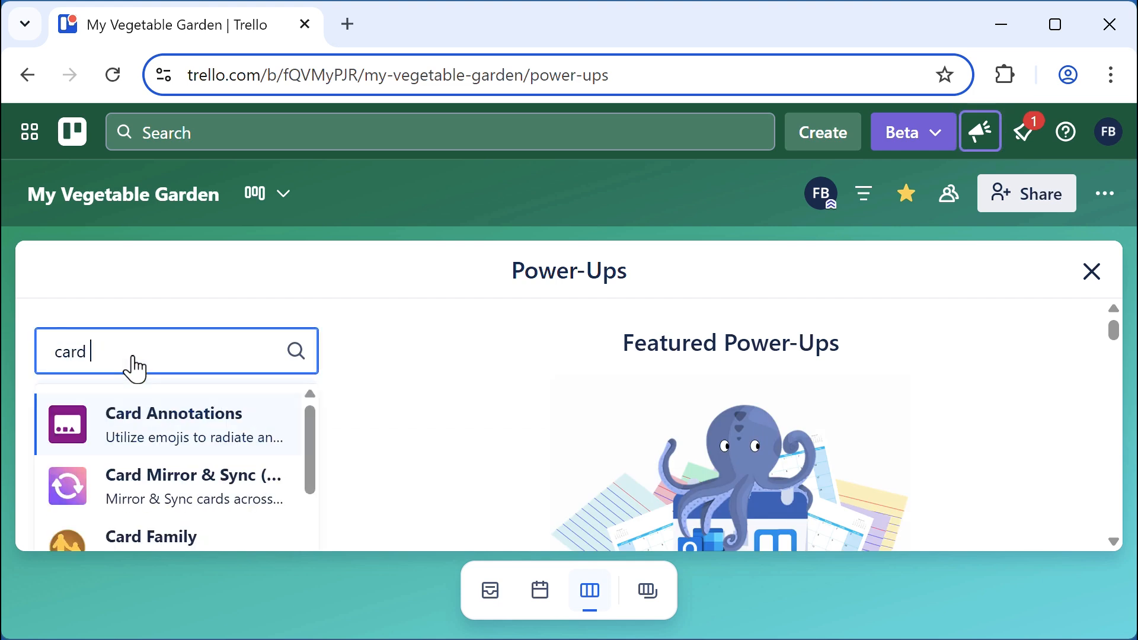
{"action": "type", "text": "aging"}
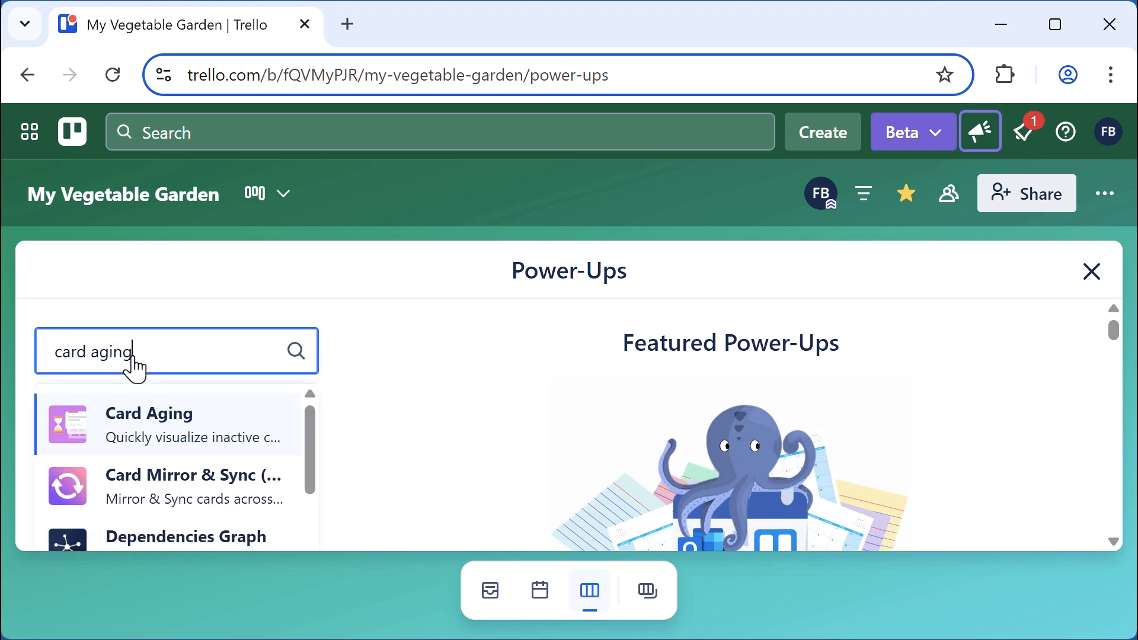
{"action": "left_click", "coordinate": [150, 420]}
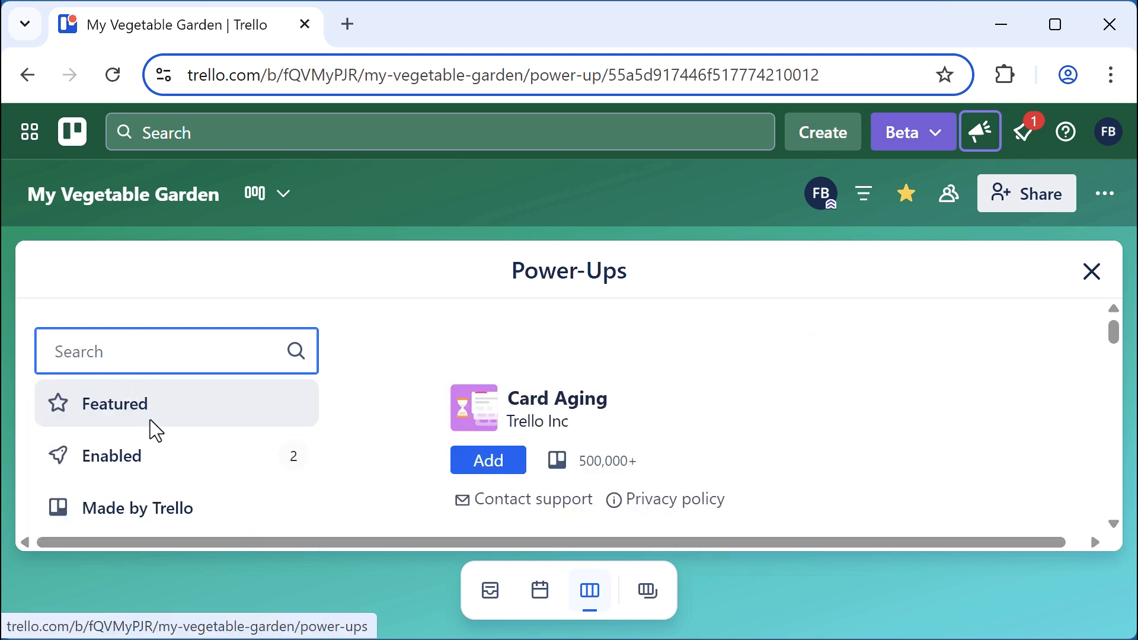
{"action": "left_click", "coordinate": [496, 462]}
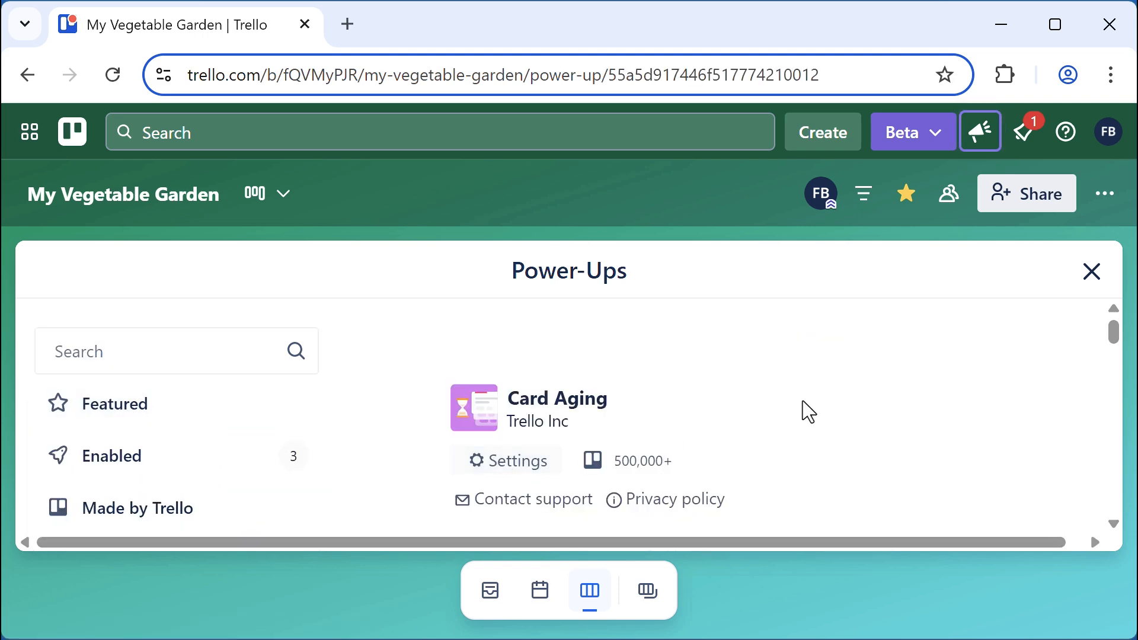
Look over the Card Aging settings, then close the Power-Ups directory
{"action": "scroll", "coordinate": [804, 403], "scroll_direction": "down", "scroll_amount": 15}
{"action": "scroll", "coordinate": [802, 400], "scroll_direction": "down", "scroll_amount": 8}
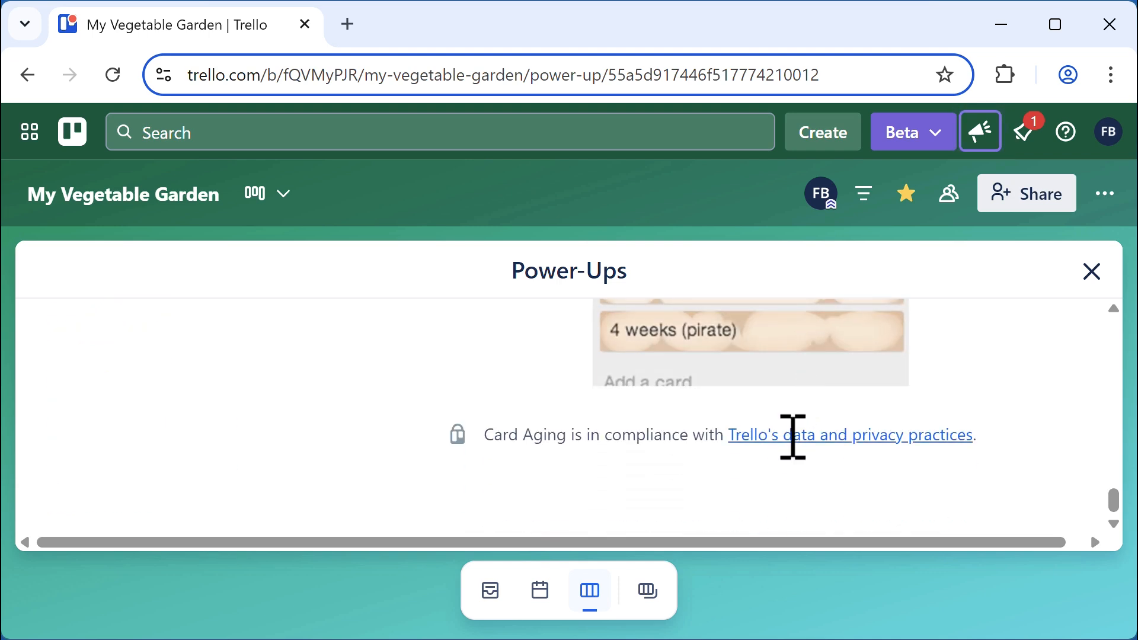
{"action": "scroll", "coordinate": [656, 464], "scroll_direction": "up", "scroll_amount": 20}
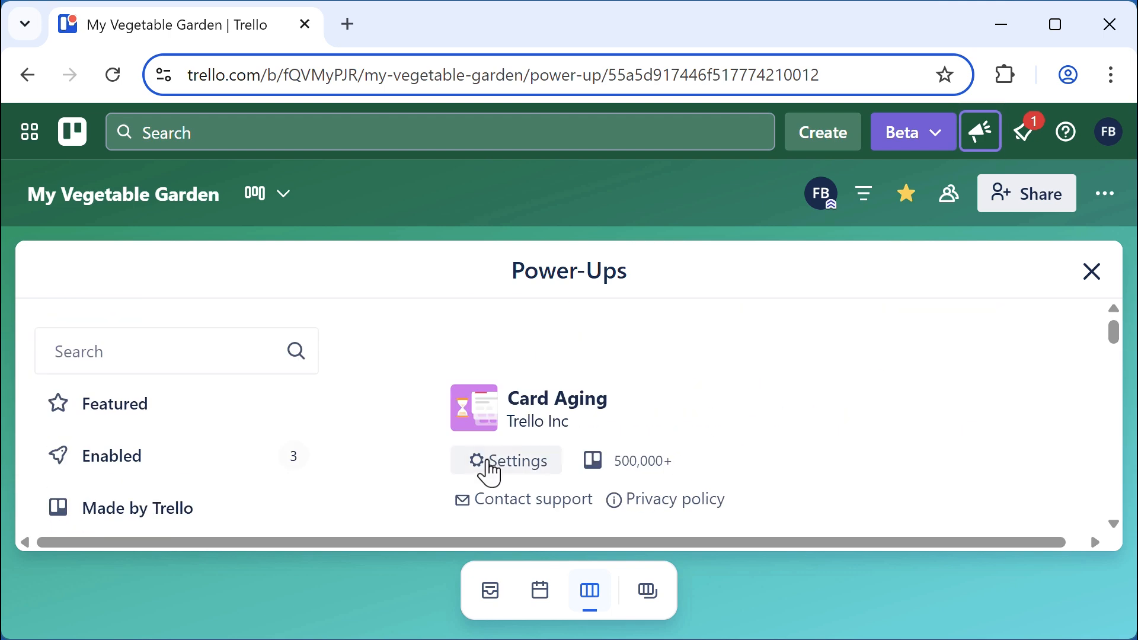
{"action": "left_click", "coordinate": [506, 473]}
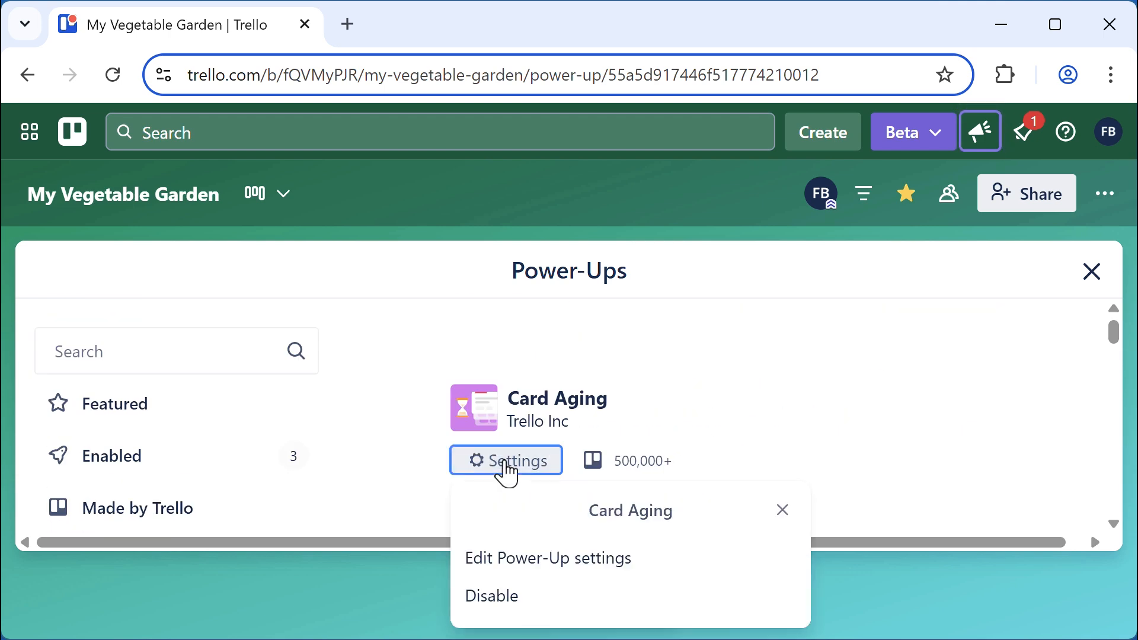
{"action": "left_click", "coordinate": [840, 417]}
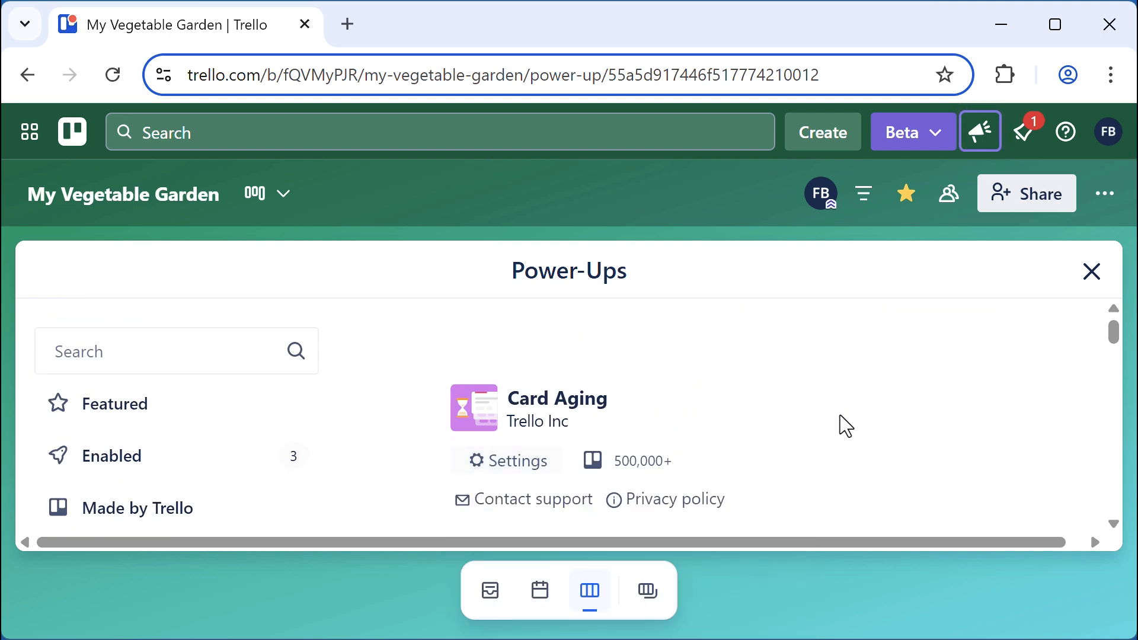
{"action": "left_click", "coordinate": [1092, 279]}
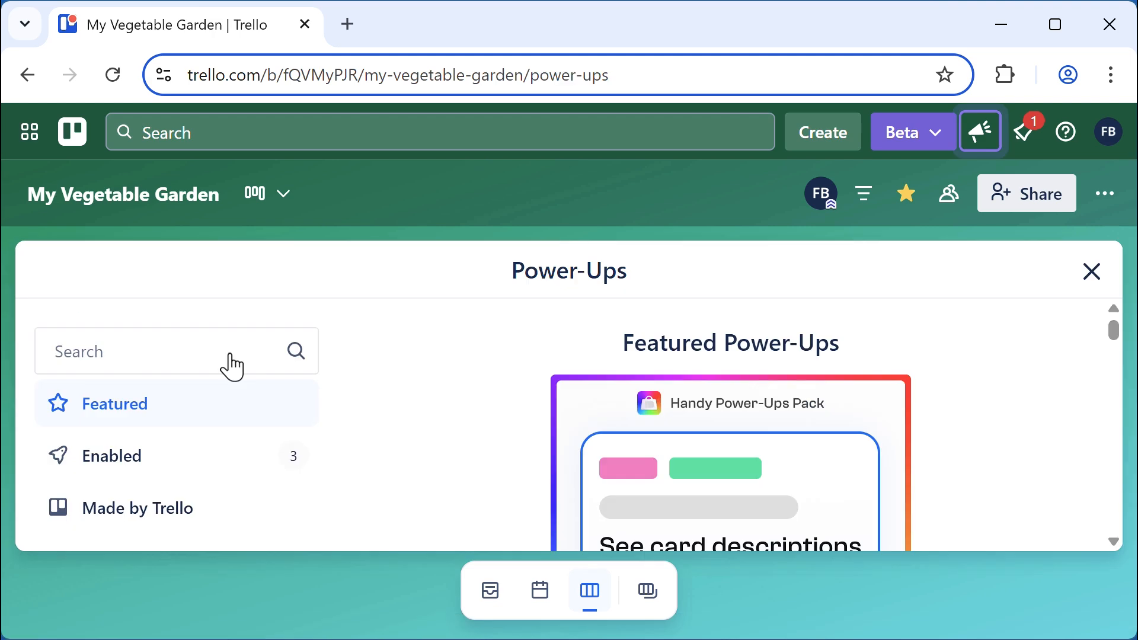
Search Power-Ups for "voting", add the Voting Power-Up, and close the directory
{"action": "left_click", "coordinate": [216, 358]}
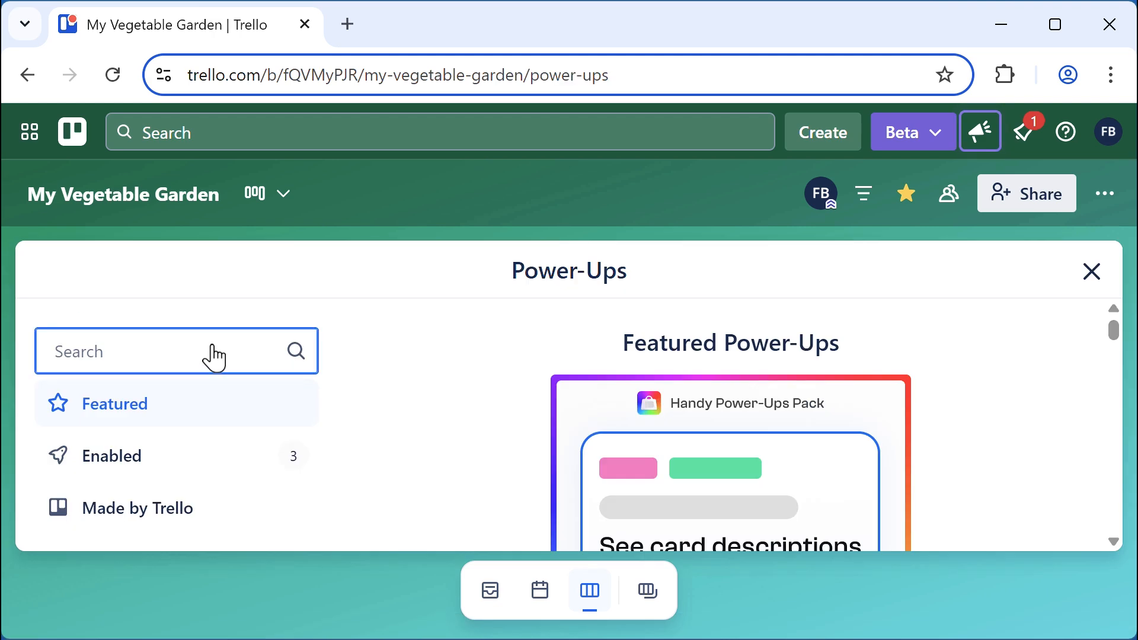
{"action": "type", "text": "voting"}
{"action": "left_click", "coordinate": [172, 421]}
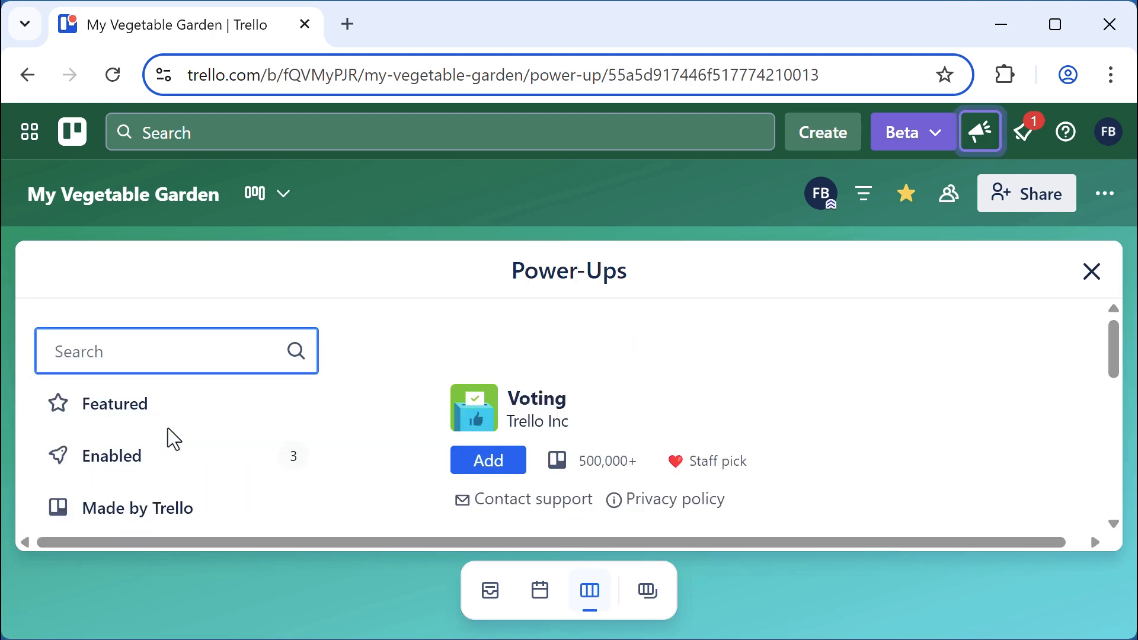
{"action": "left_click", "coordinate": [495, 471]}
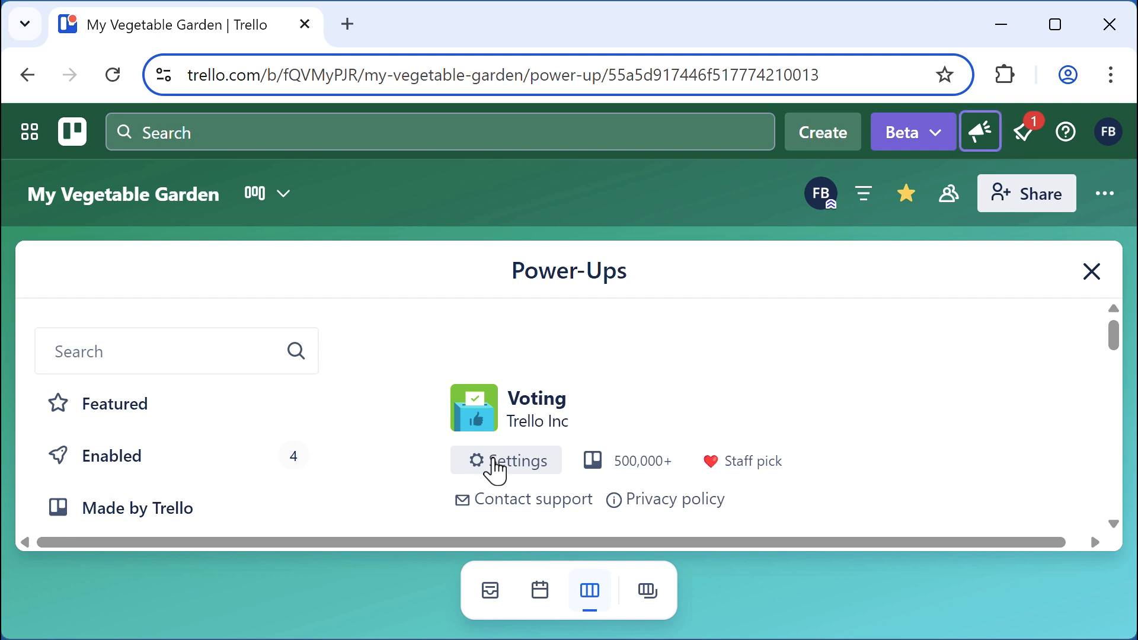
{"action": "scroll", "coordinate": [976, 410], "scroll_direction": "down", "scroll_amount": 1}
{"action": "scroll", "coordinate": [970, 403], "scroll_direction": "down", "scroll_amount": 10}
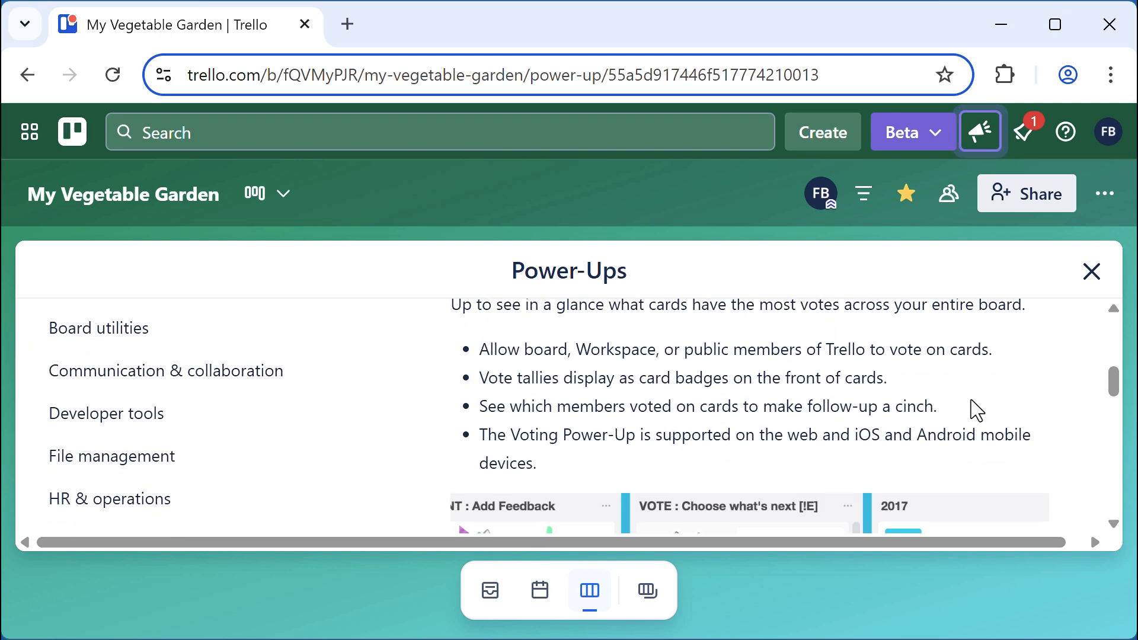
{"action": "left_click", "coordinate": [1092, 283]}
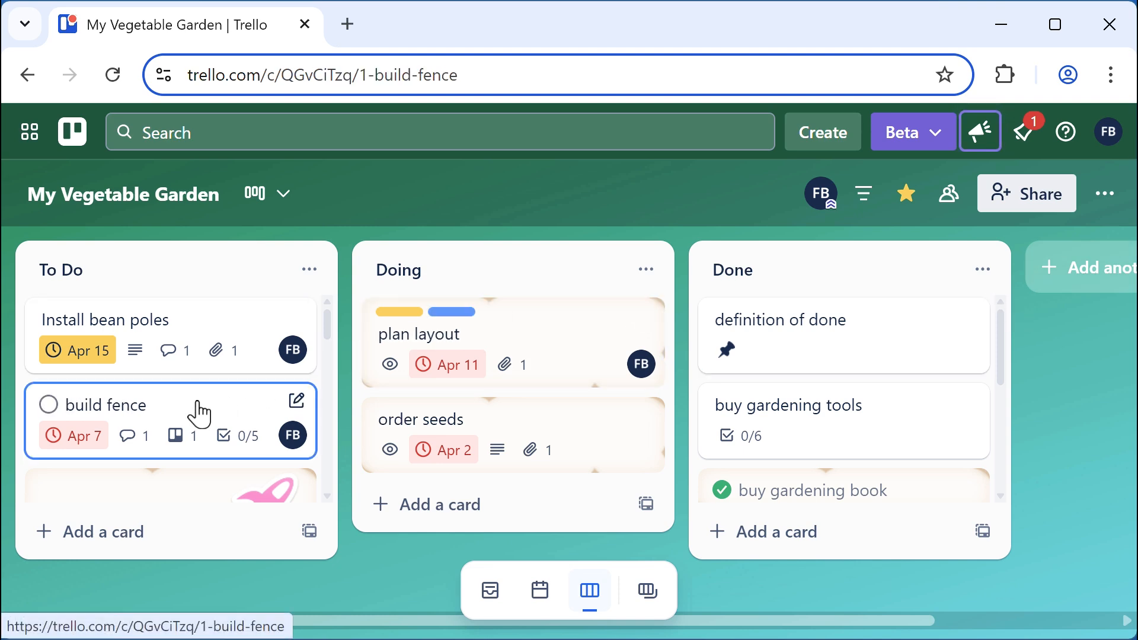
Give the build fence card one vote from its Actions section
{"action": "left_click", "coordinate": [198, 409]}
{"action": "scroll", "coordinate": [735, 428], "scroll_direction": "down", "scroll_amount": 5}
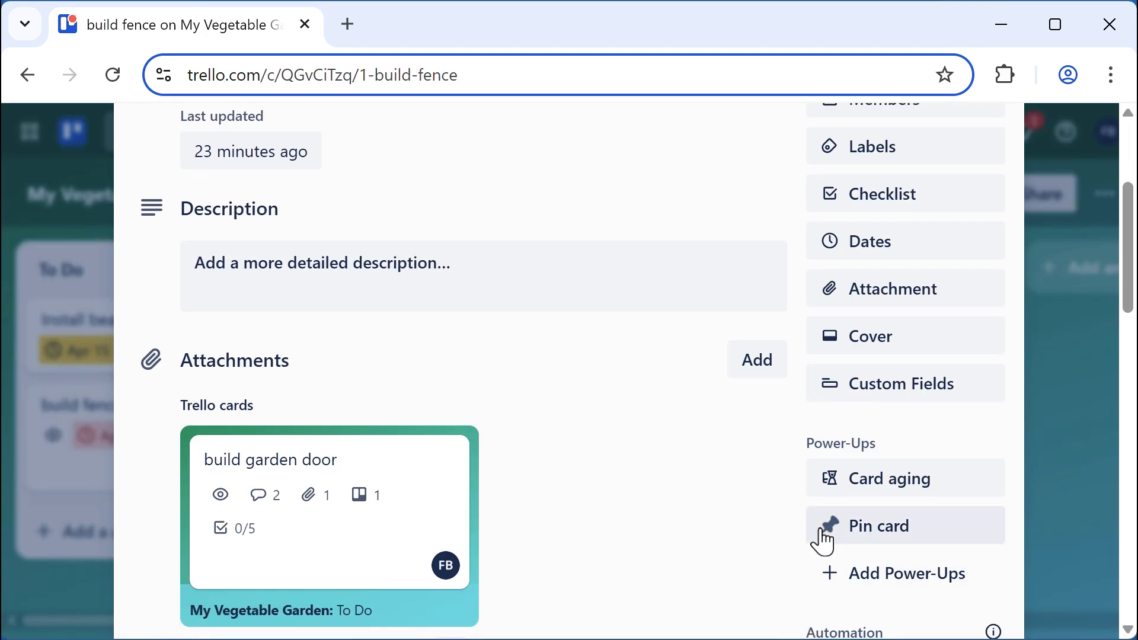
{"action": "scroll", "coordinate": [794, 533], "scroll_direction": "down", "scroll_amount": 5}
{"action": "scroll", "coordinate": [787, 540], "scroll_direction": "down", "scroll_amount": 2}
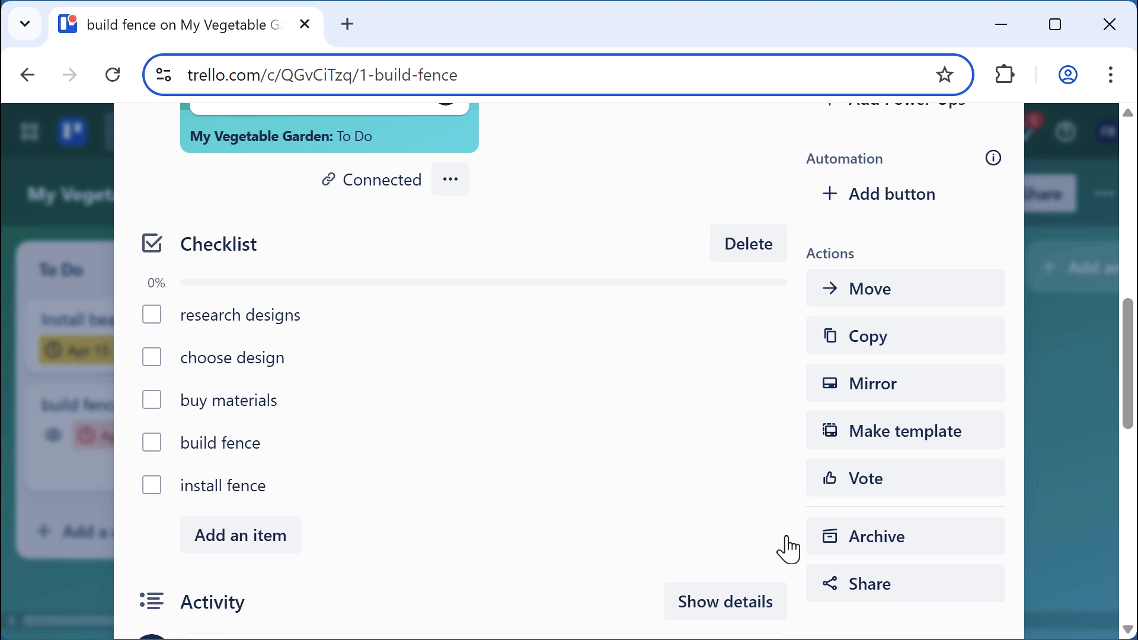
{"action": "left_click", "coordinate": [877, 481]}
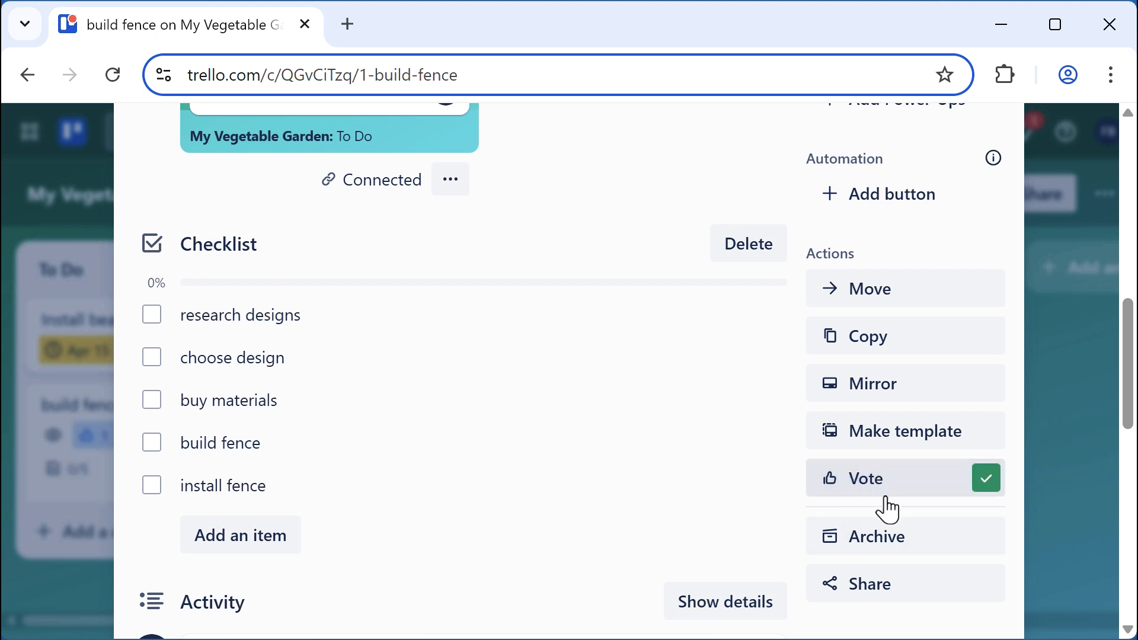
{"action": "mouse_move", "coordinate": [708, 460]}
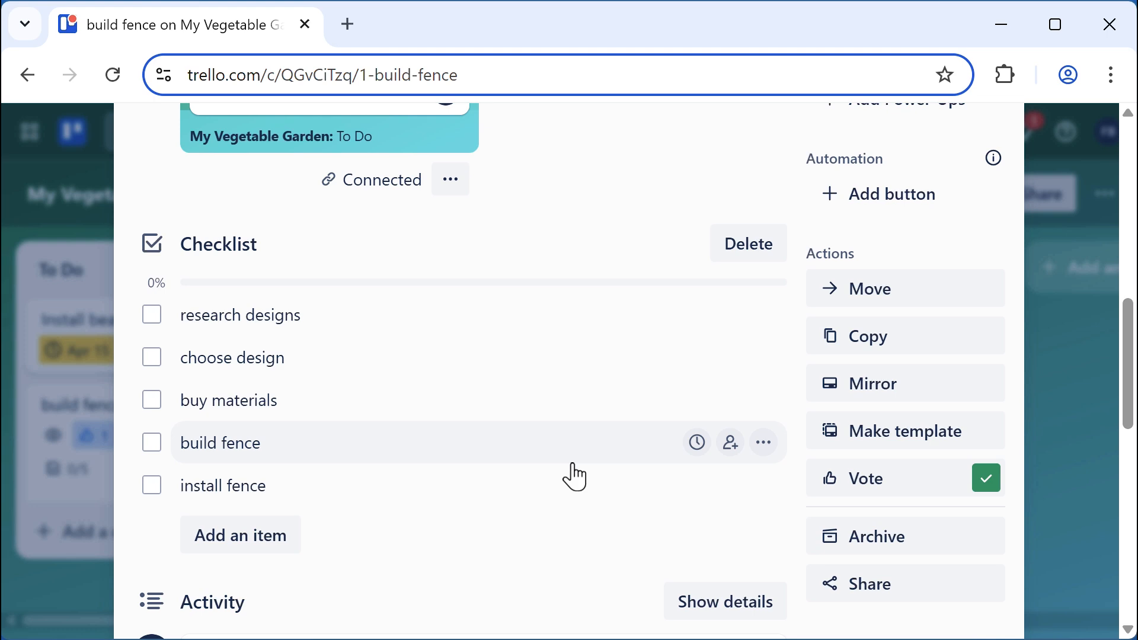
{"action": "scroll", "coordinate": [572, 474], "scroll_direction": "up", "scroll_amount": 6}
Close the build fence card and briefly check the board settings
{"action": "key", "text": "Escape"}
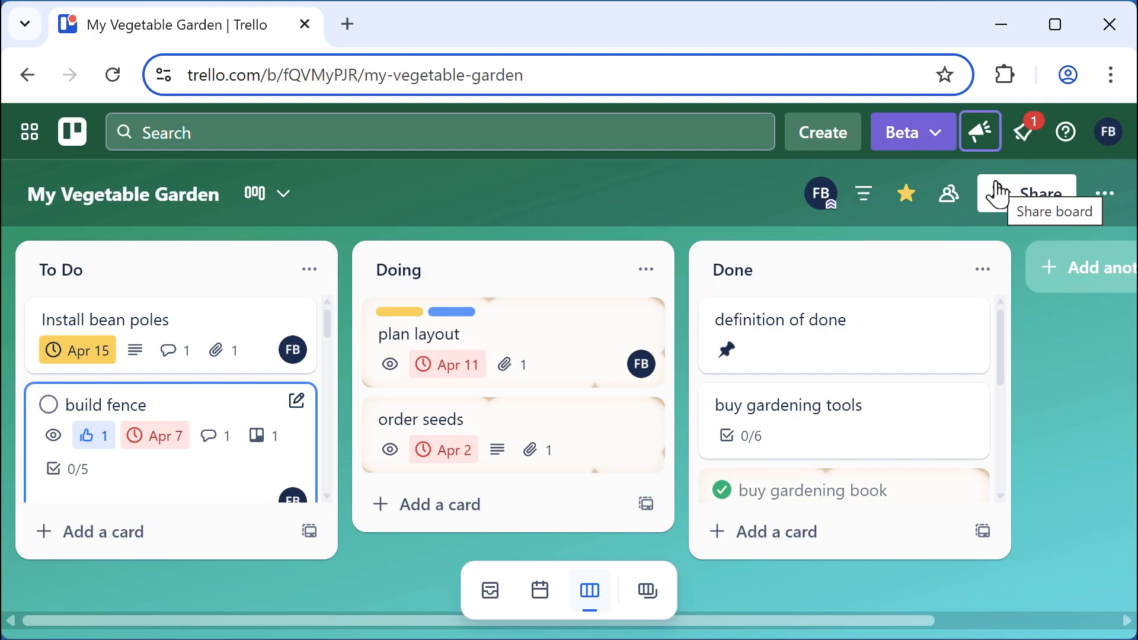
{"action": "left_click", "coordinate": [1106, 192]}
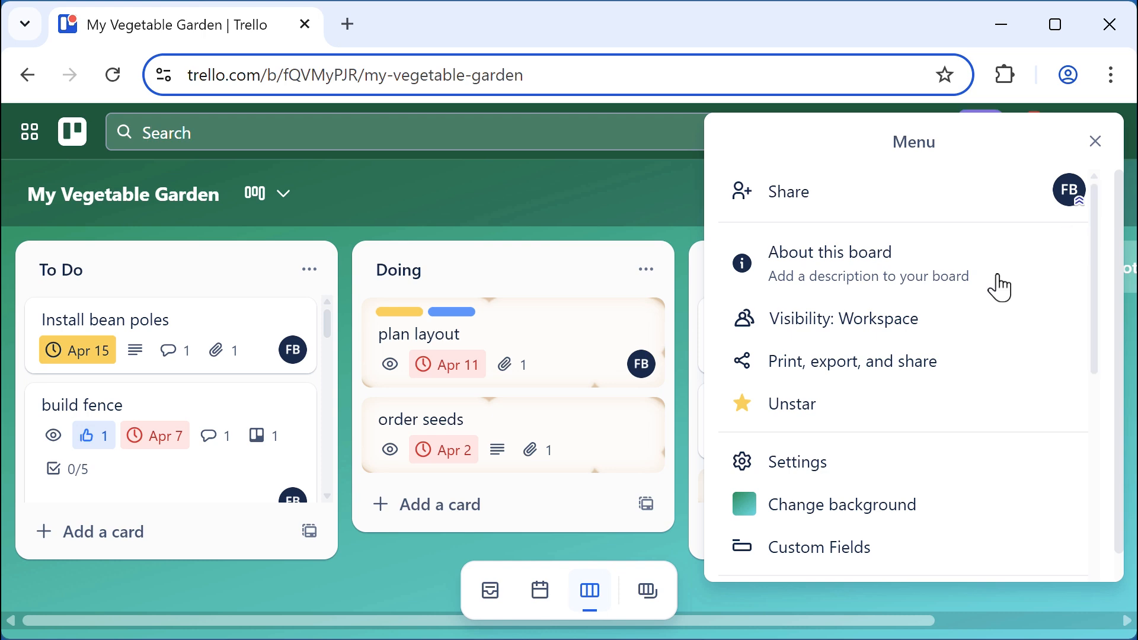
{"action": "left_click", "coordinate": [799, 462]}
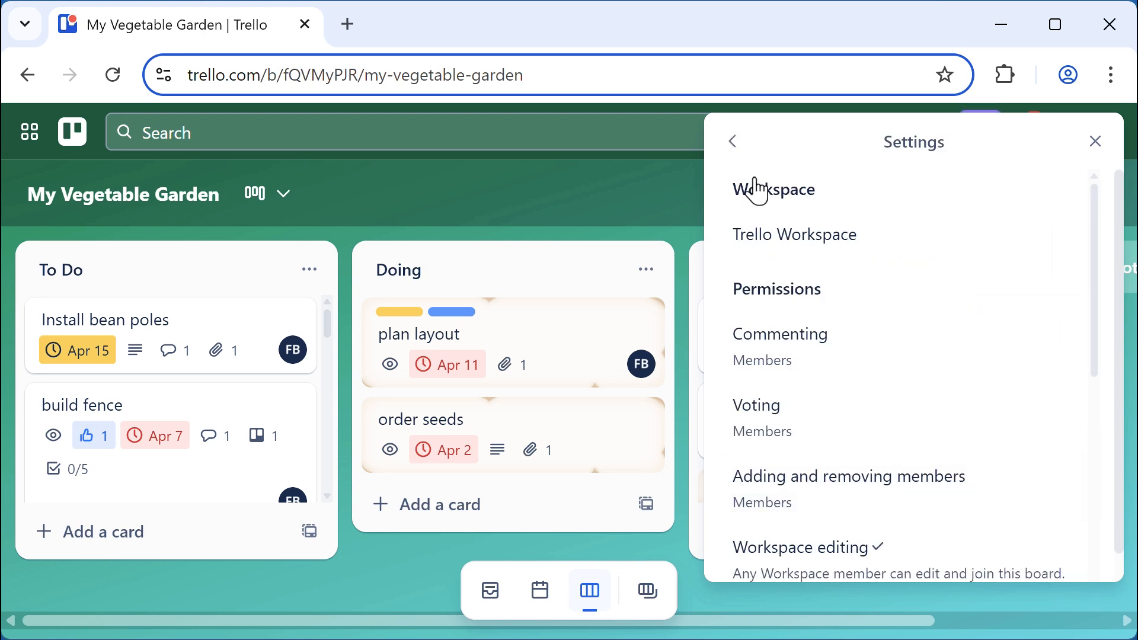
{"action": "left_click", "coordinate": [1093, 142]}
Find the Google Drive Power-Up and add it to the My Vegetable Garden board
{"action": "left_click", "coordinate": [1102, 195]}
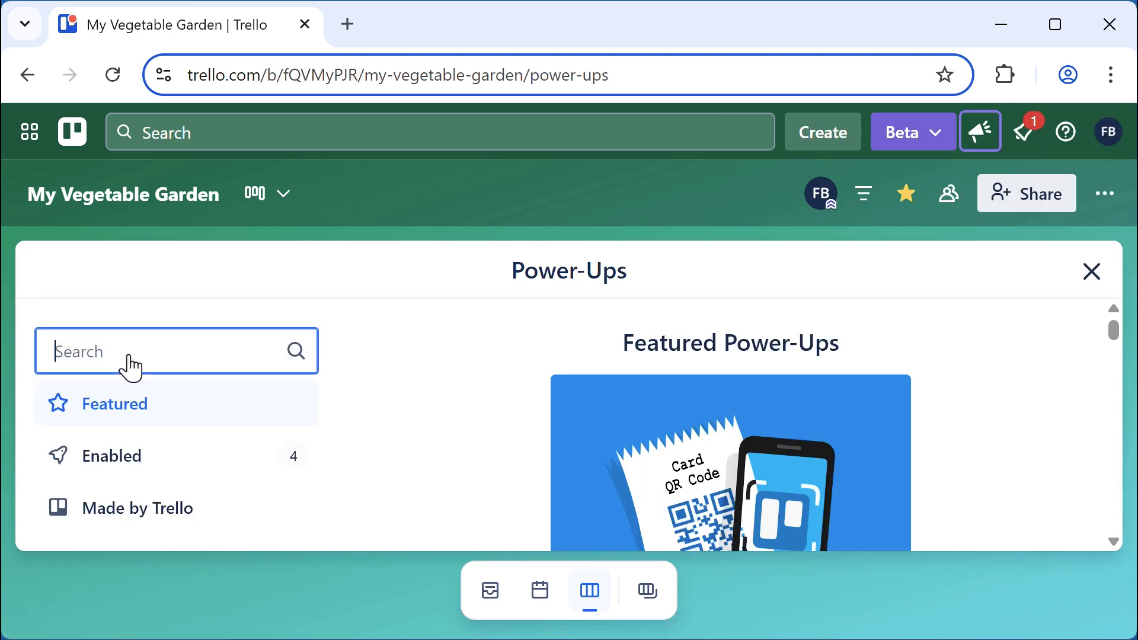
{"action": "type", "text": "Google Drive"}
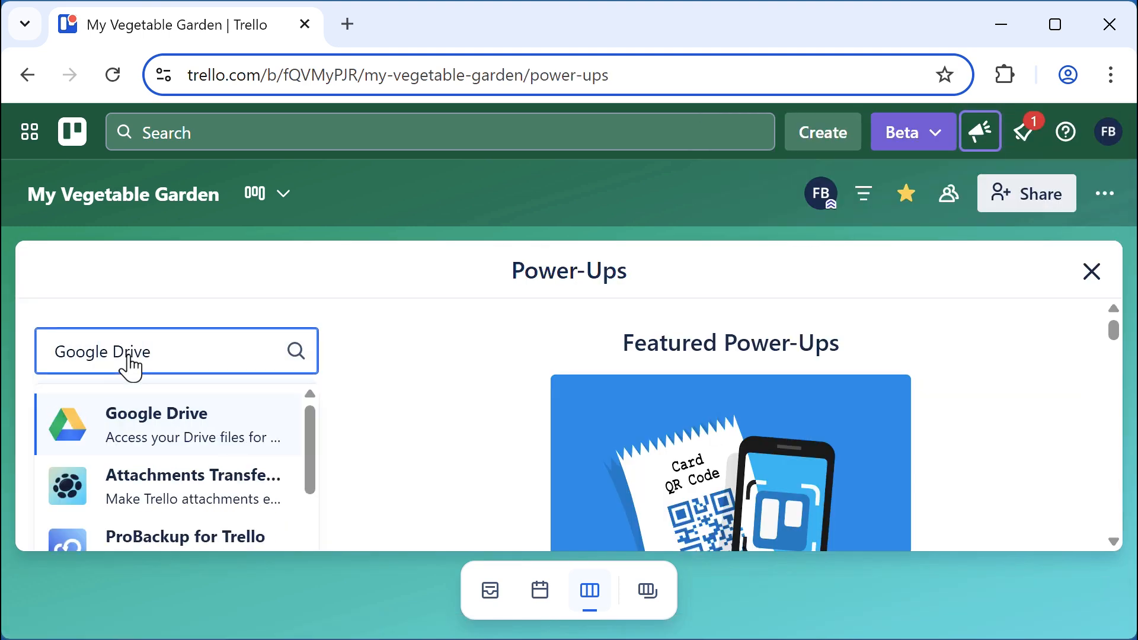
{"action": "left_click", "coordinate": [124, 439]}
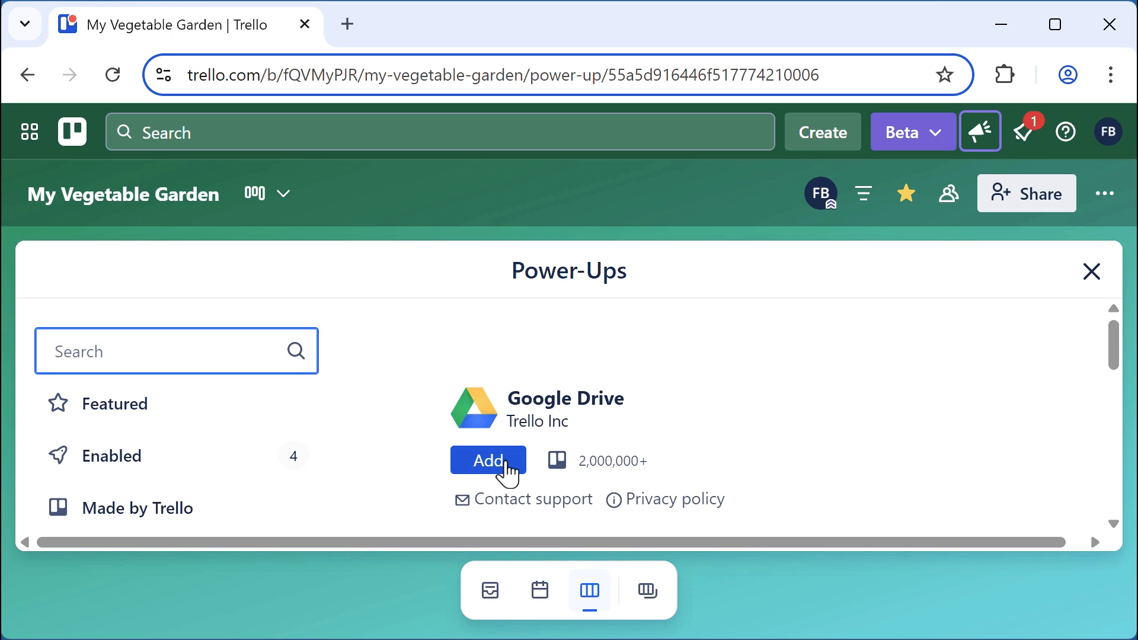
{"action": "left_click", "coordinate": [488, 461]}
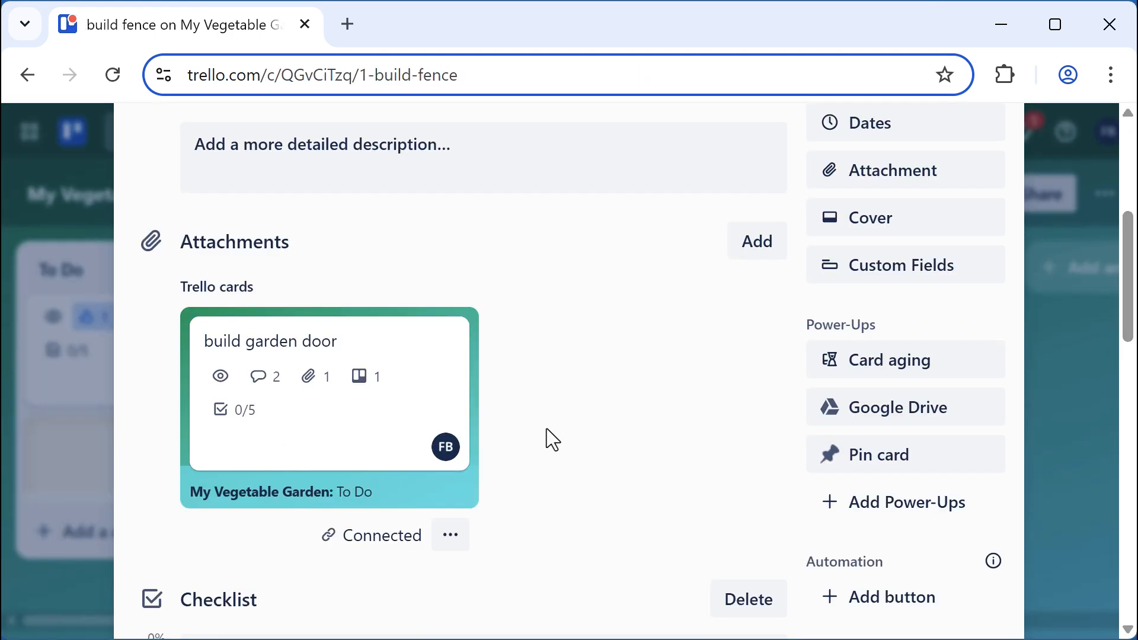
Attach the existing Drive document 'Garden Fence: how to' to the build fence card
{"action": "left_click", "coordinate": [901, 409]}
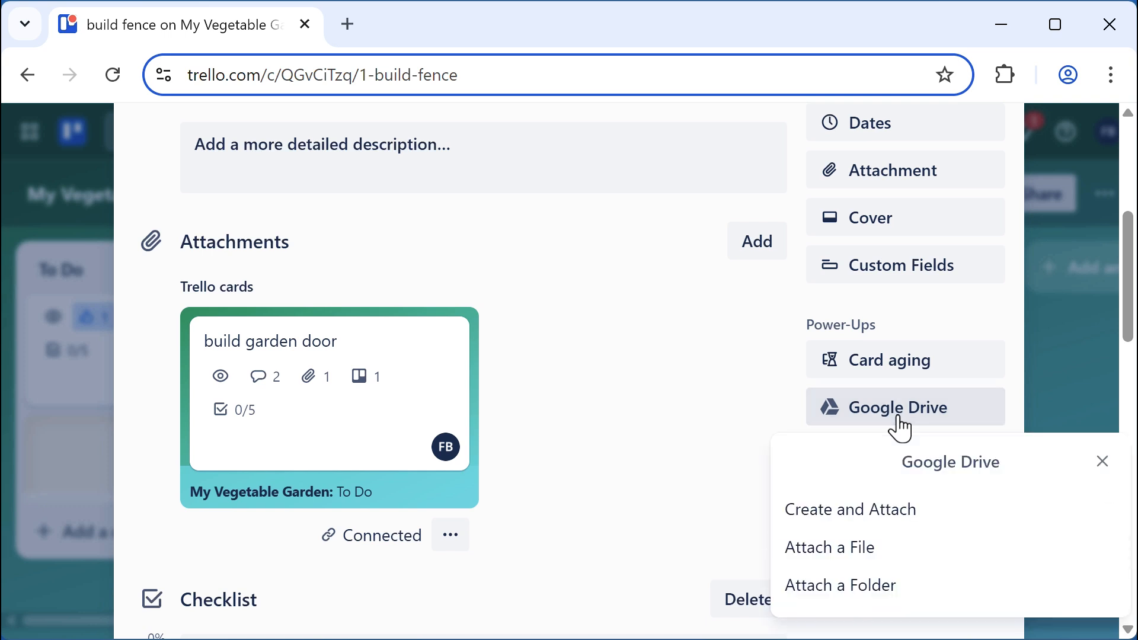
{"action": "left_click", "coordinate": [853, 557]}
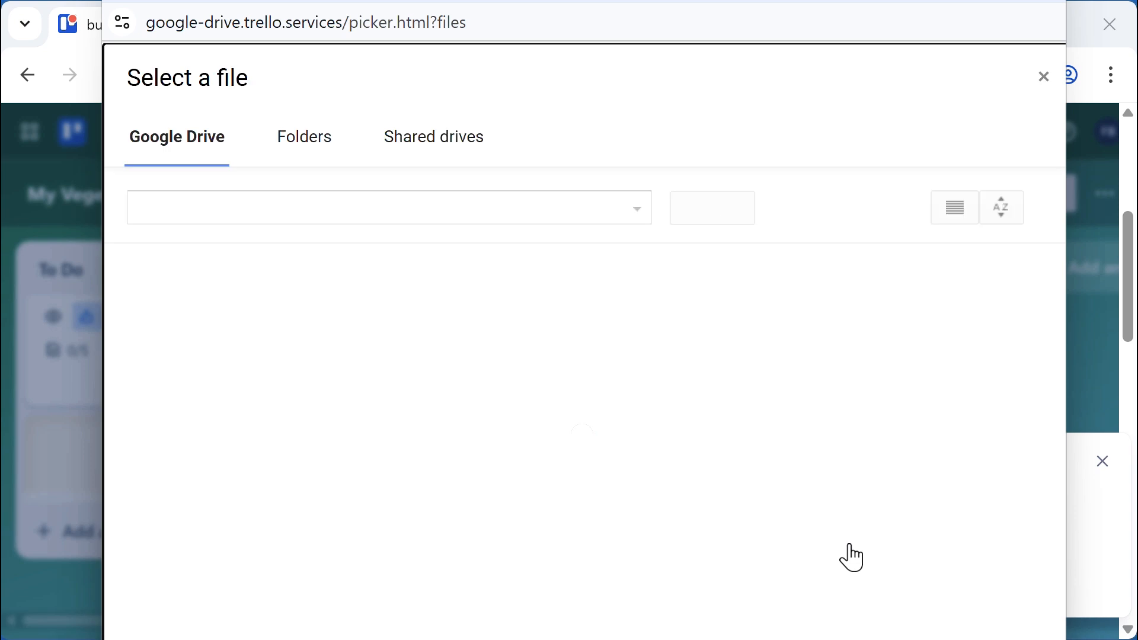
{"action": "left_click", "coordinate": [287, 356]}
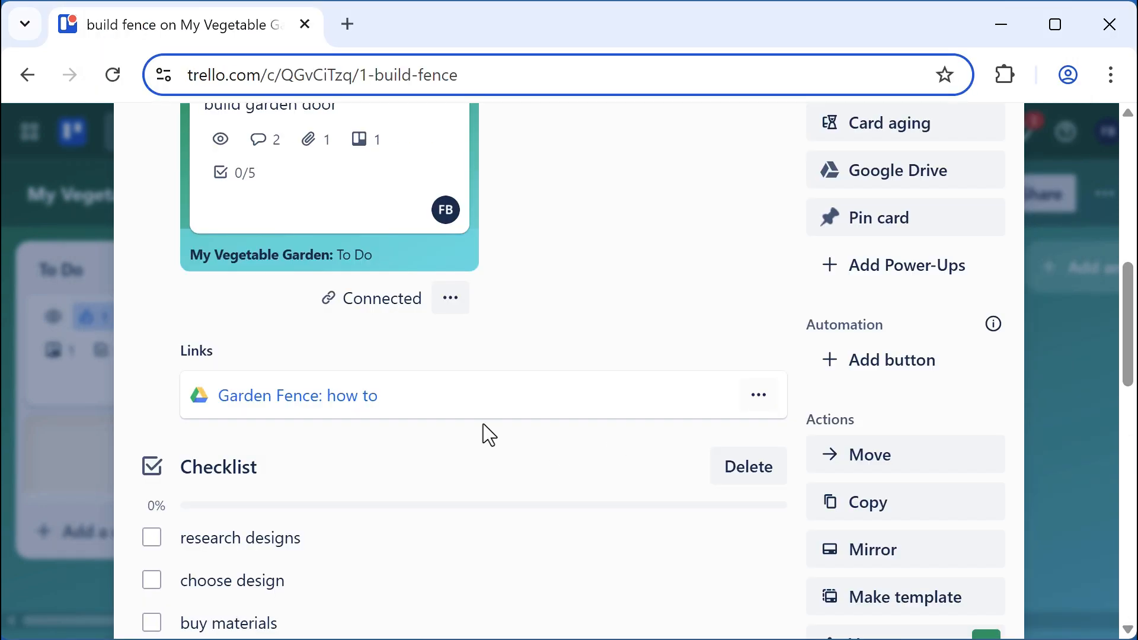
View the attached 'Garden Fence: how to' document in Google Docs, then close its tab
{"action": "left_click", "coordinate": [261, 402]}
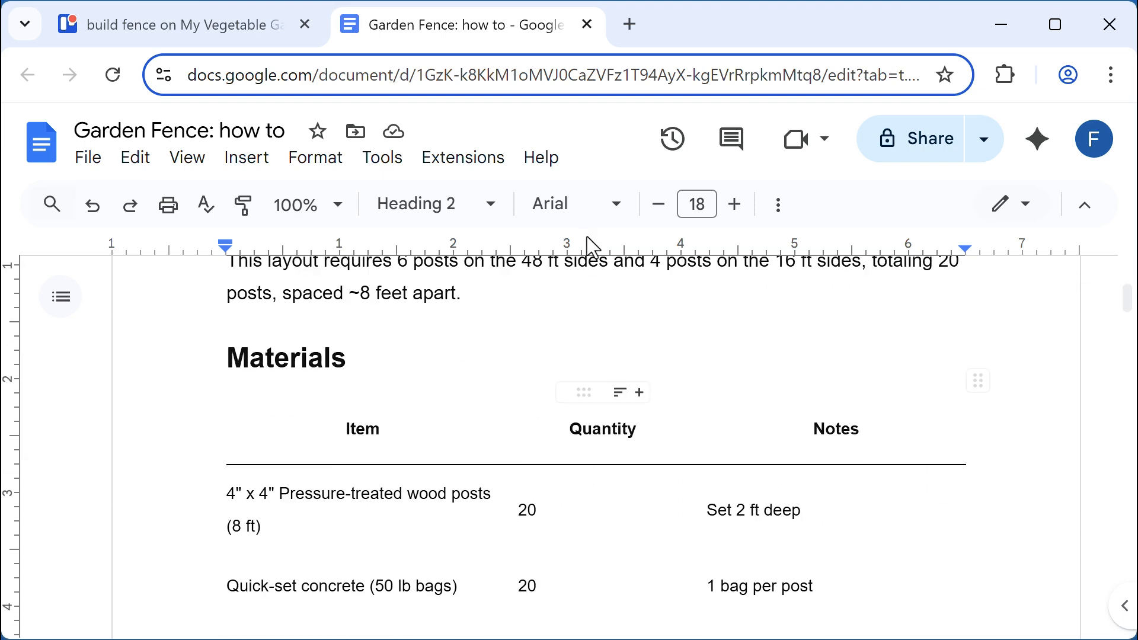
{"action": "left_click", "coordinate": [587, 26]}
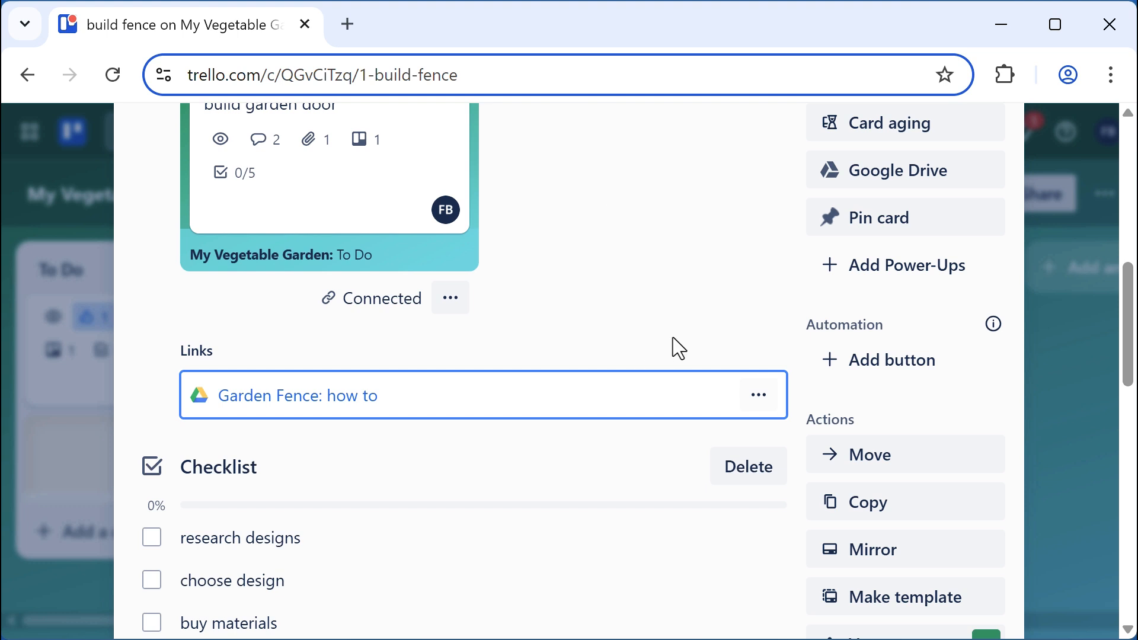
Create a new Google Sheets file, build fence, attached to the card and open it
{"action": "left_click", "coordinate": [874, 185]}
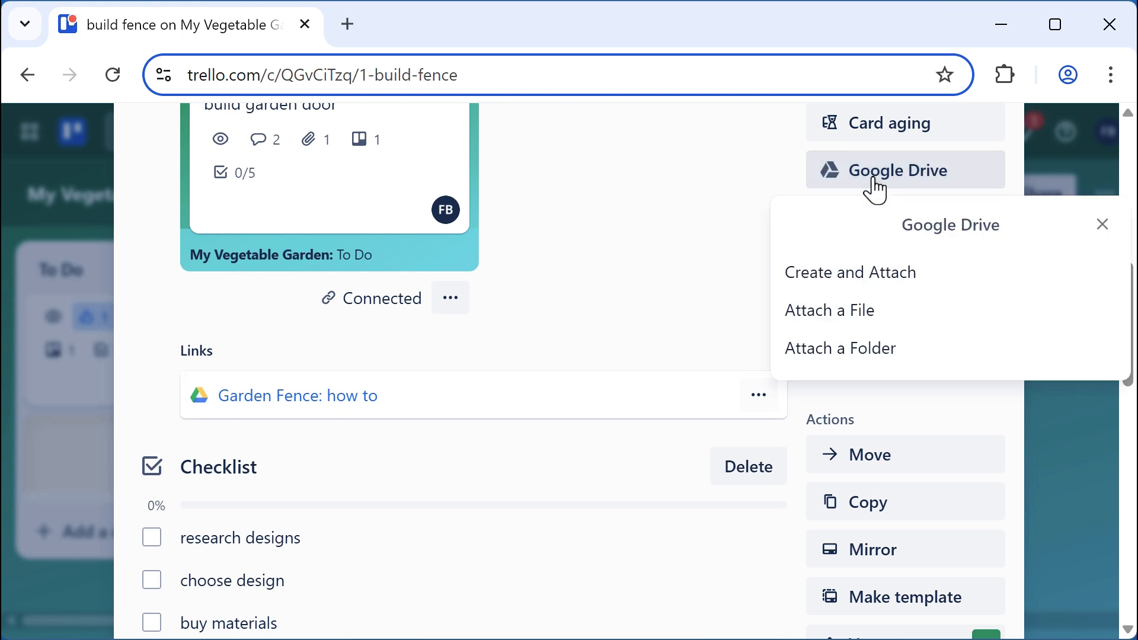
{"action": "left_click", "coordinate": [846, 275]}
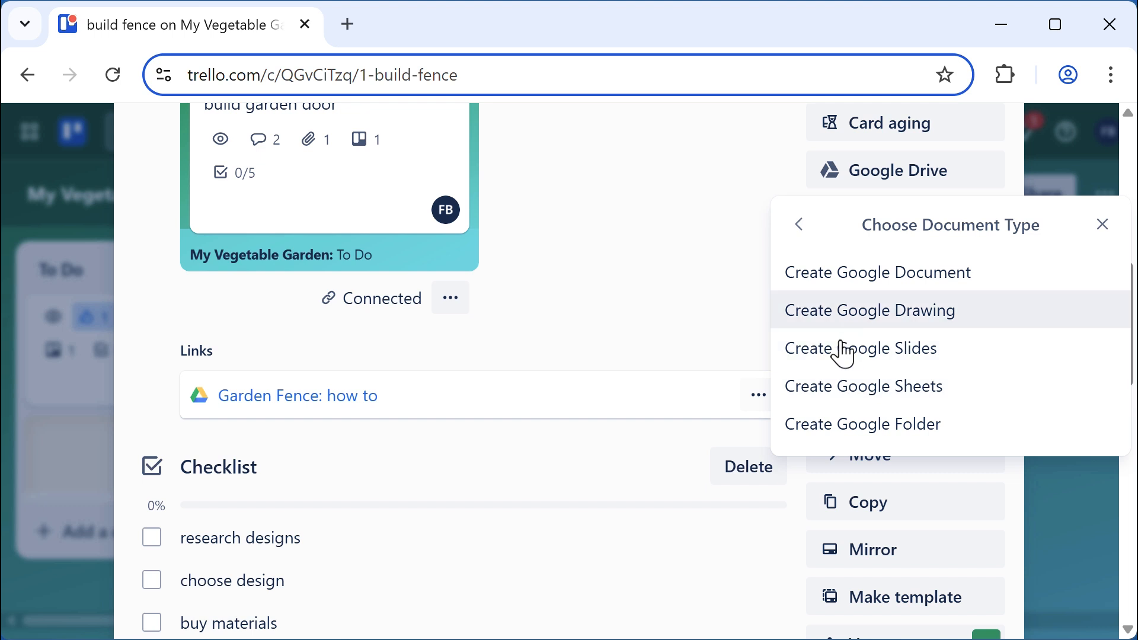
{"action": "left_click", "coordinate": [841, 388]}
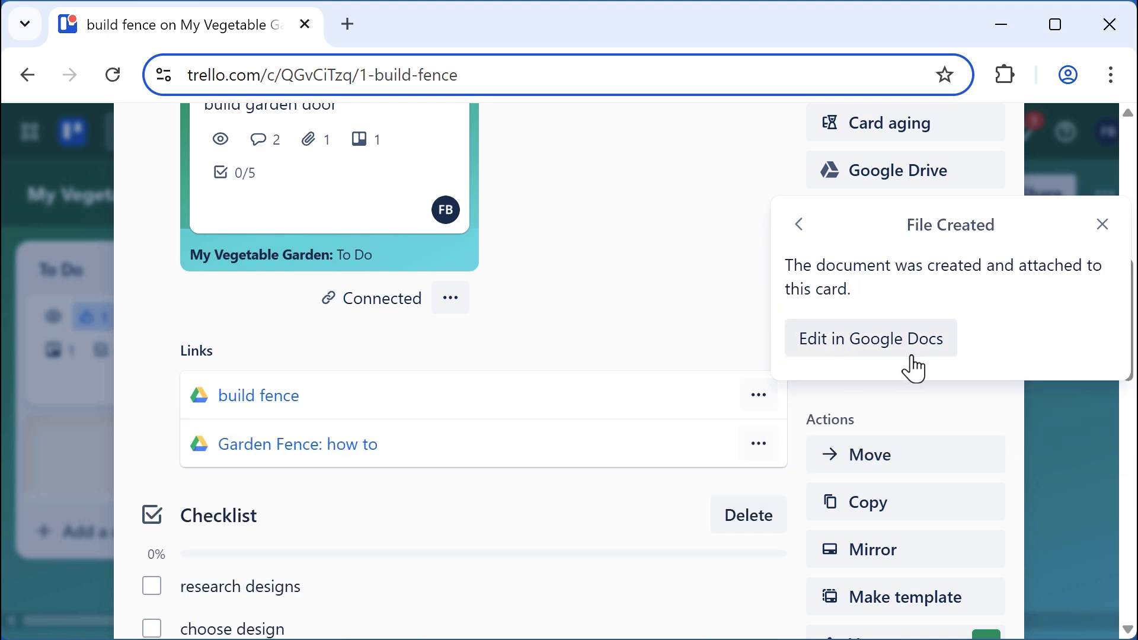
{"action": "left_click", "coordinate": [909, 355]}
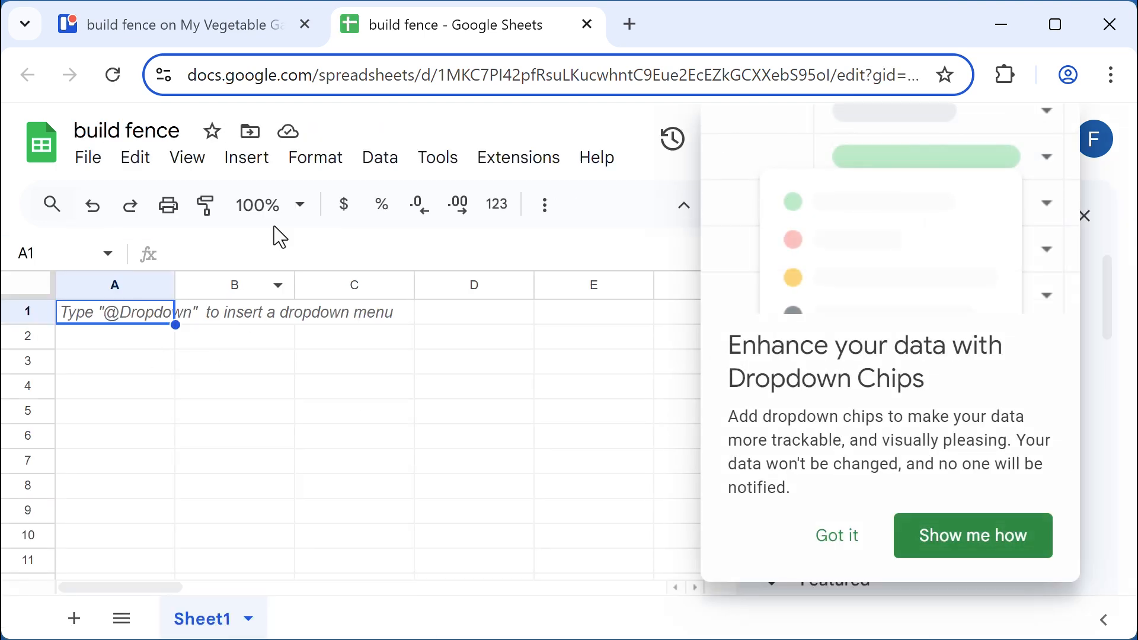
Switch back to the Trello tab with the build fence card
{"action": "left_click", "coordinate": [222, 33]}
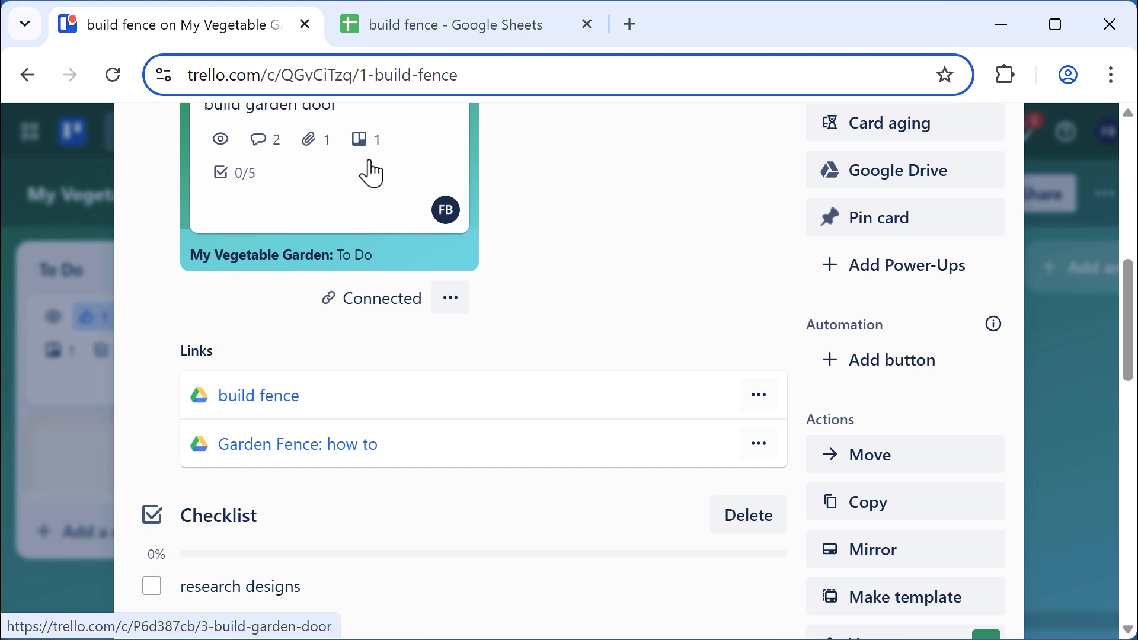
Close the build fence card, which now shows two attachments
{"action": "scroll", "coordinate": [606, 262], "scroll_direction": "up", "scroll_amount": 10}
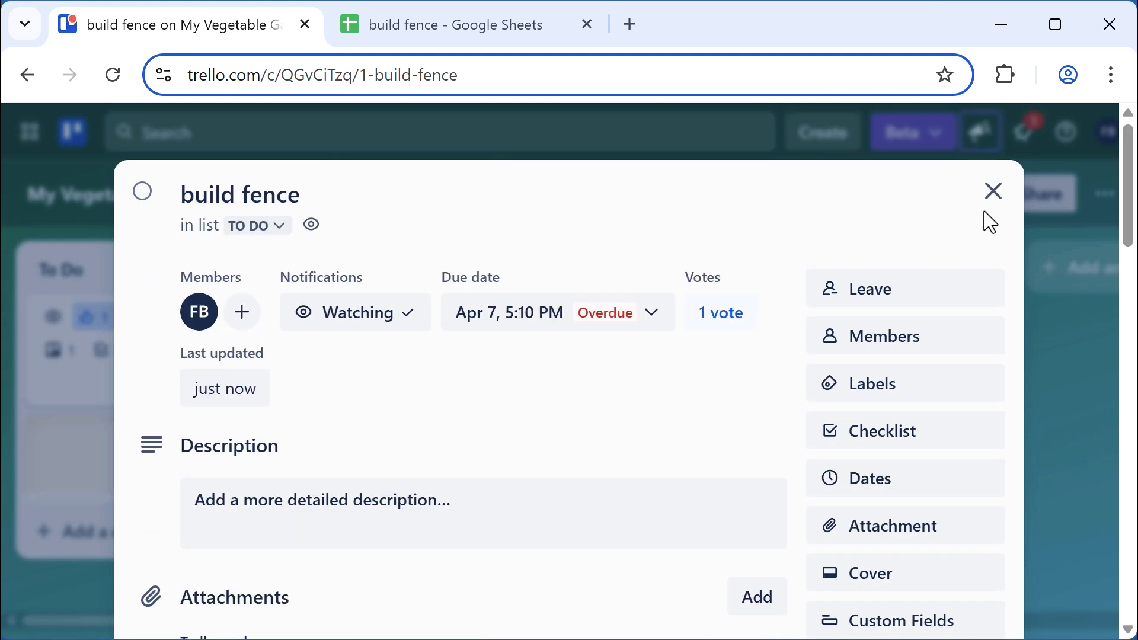
{"action": "left_click", "coordinate": [992, 191]}
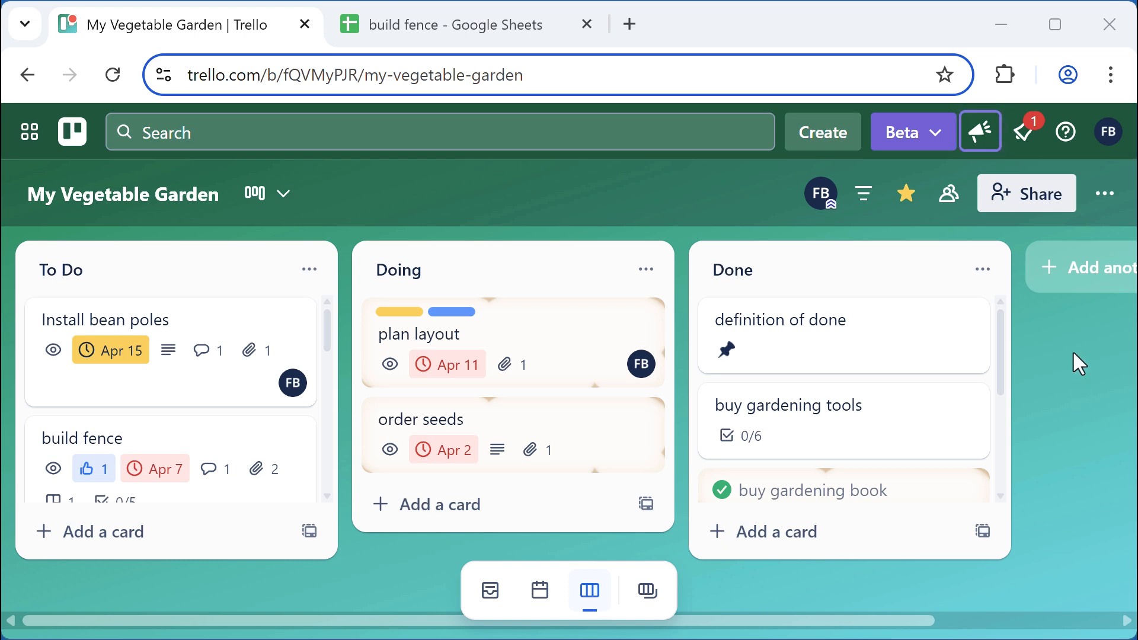
Change the enabled Card Aging Power-Up from Pirate mode to Regular mode
{"action": "left_click", "coordinate": [1106, 196]}
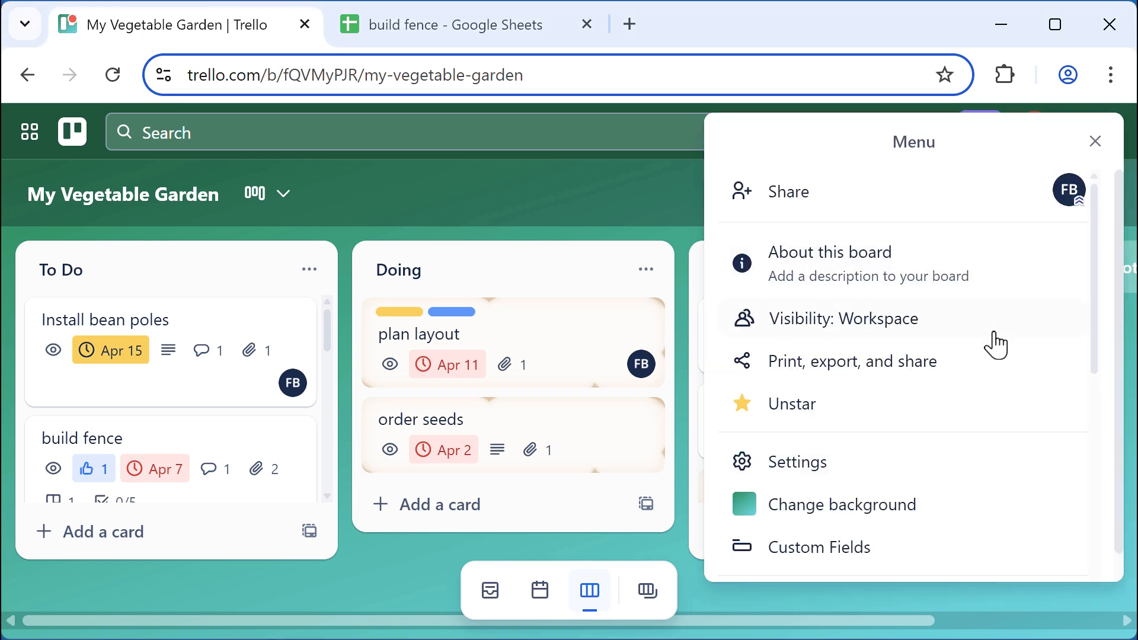
{"action": "scroll", "coordinate": [952, 405], "scroll_direction": "down", "scroll_amount": 5}
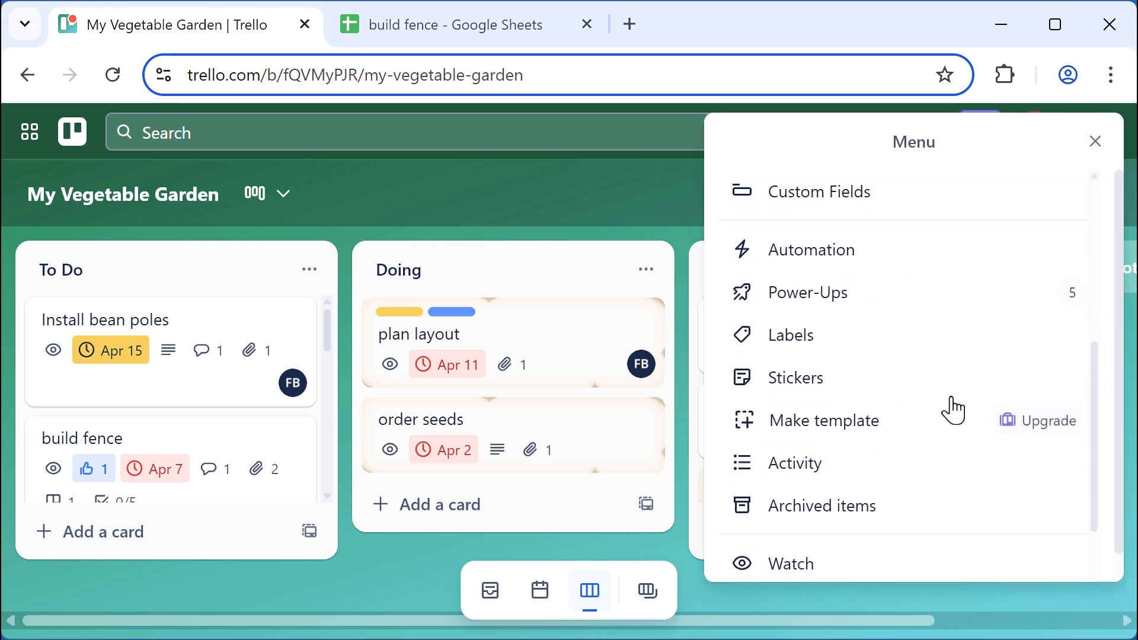
{"action": "left_click", "coordinate": [807, 296]}
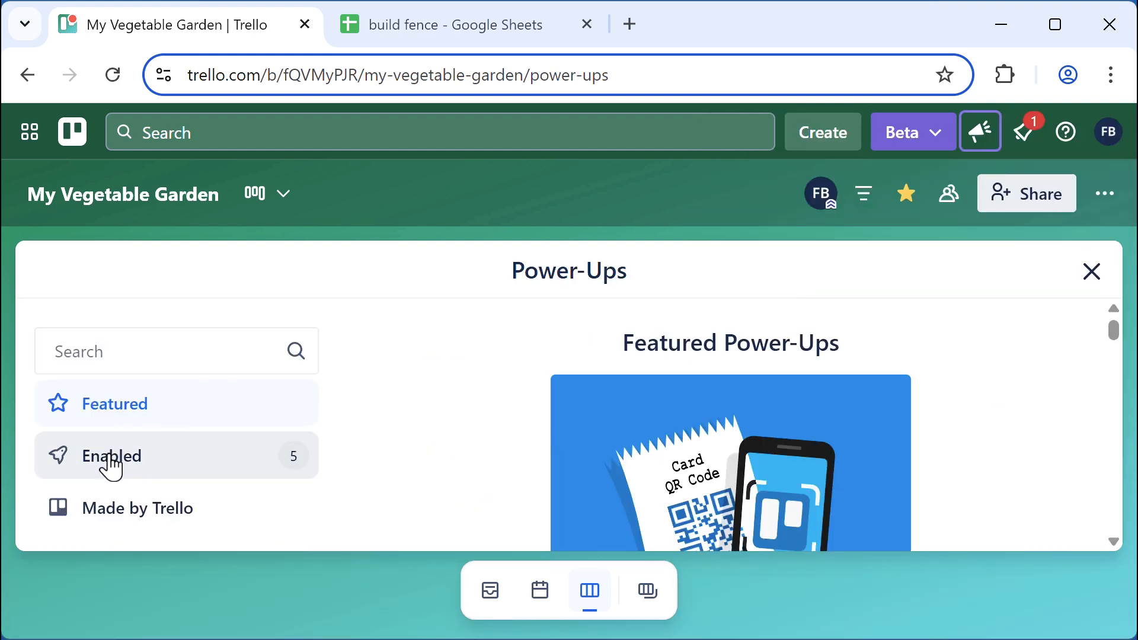
{"action": "left_click", "coordinate": [112, 468]}
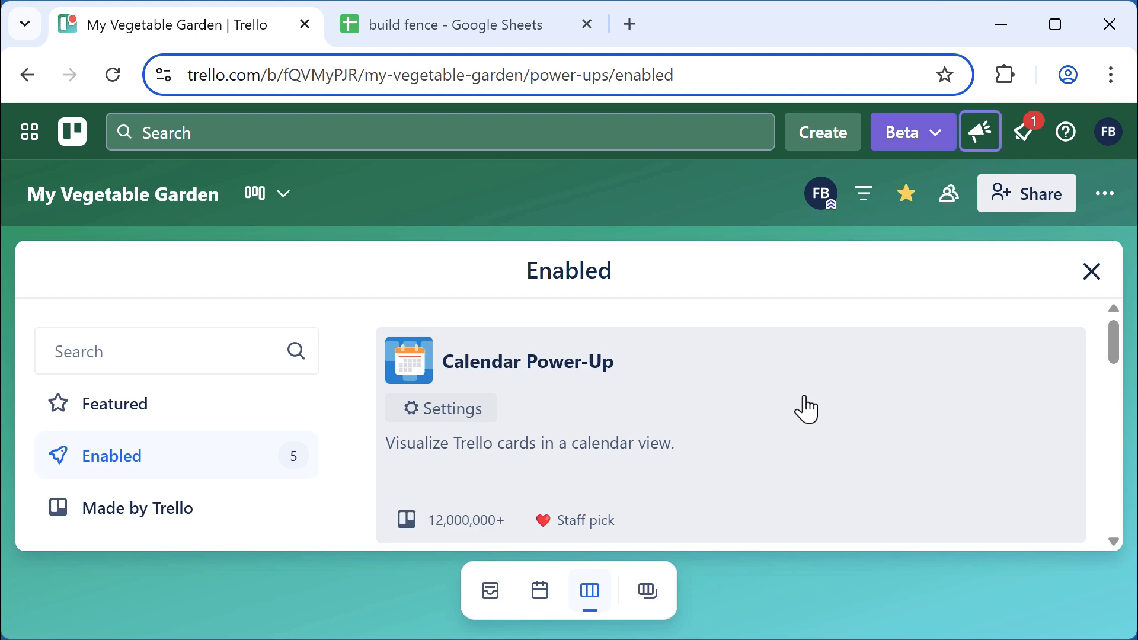
{"action": "scroll", "coordinate": [804, 408], "scroll_direction": "down", "scroll_amount": 6}
{"action": "scroll", "coordinate": [804, 408], "scroll_direction": "up", "scroll_amount": 2}
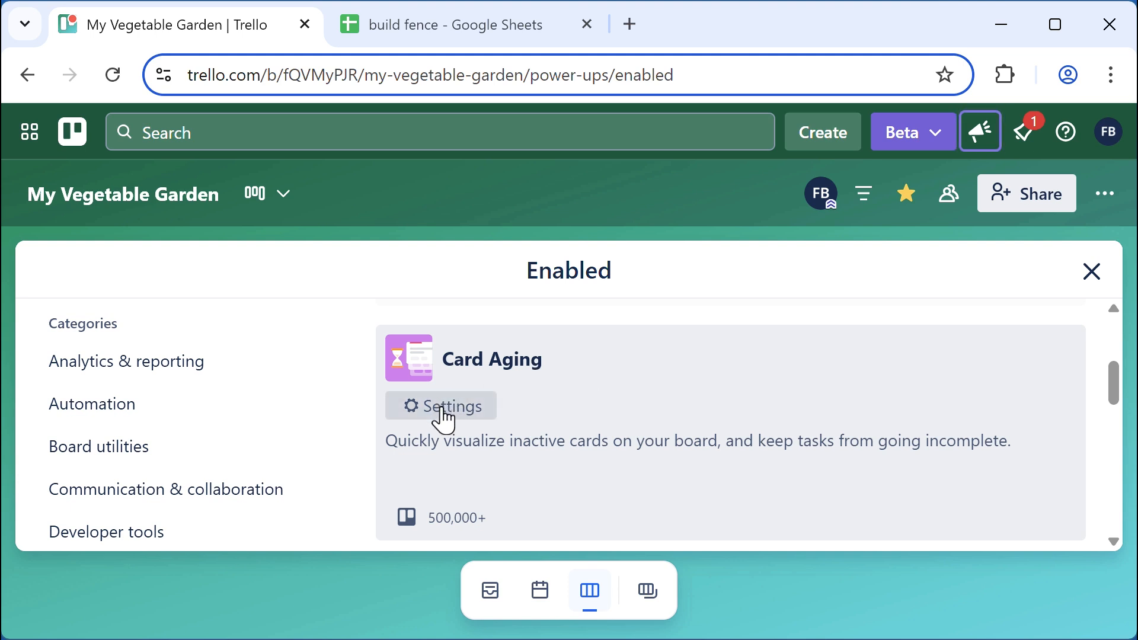
{"action": "left_click", "coordinate": [443, 418]}
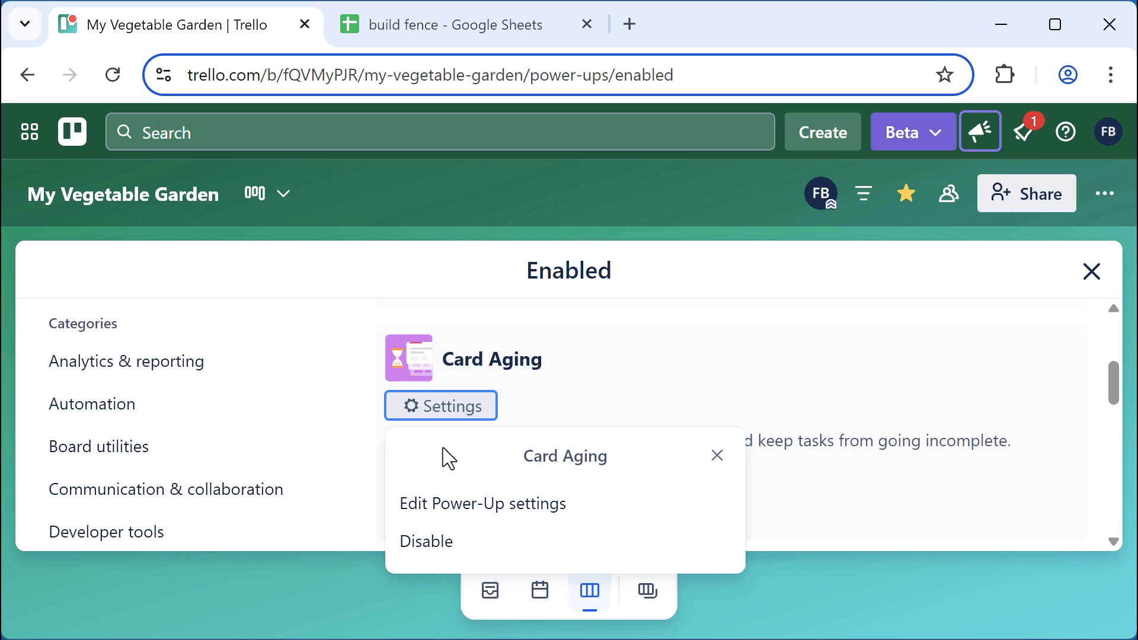
{"action": "left_click", "coordinate": [479, 519]}
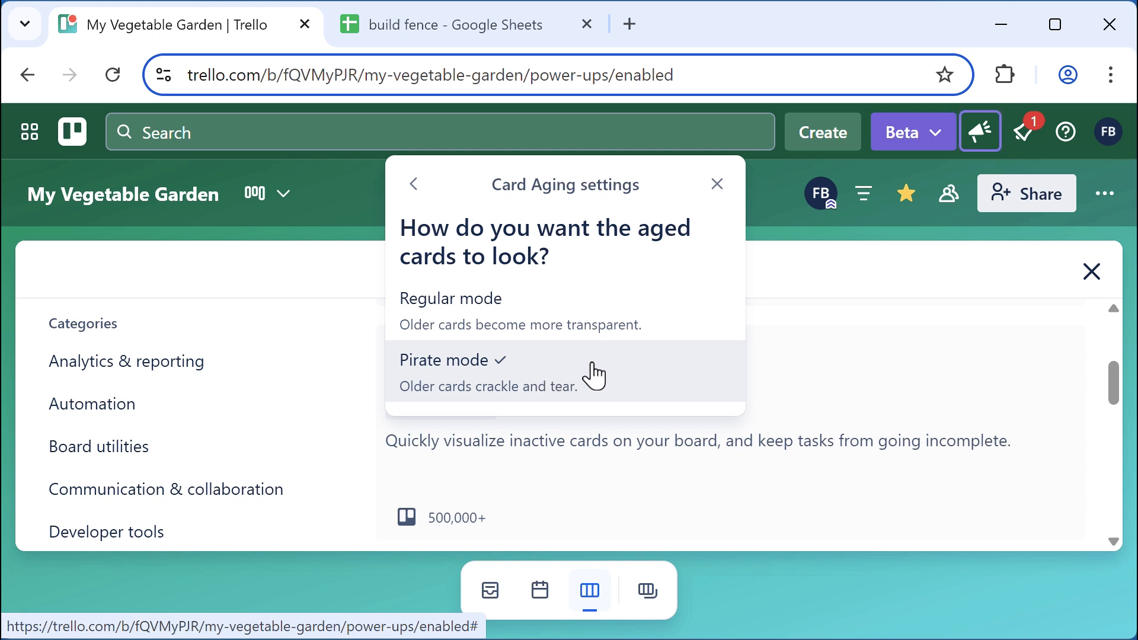
{"action": "left_click", "coordinate": [500, 323]}
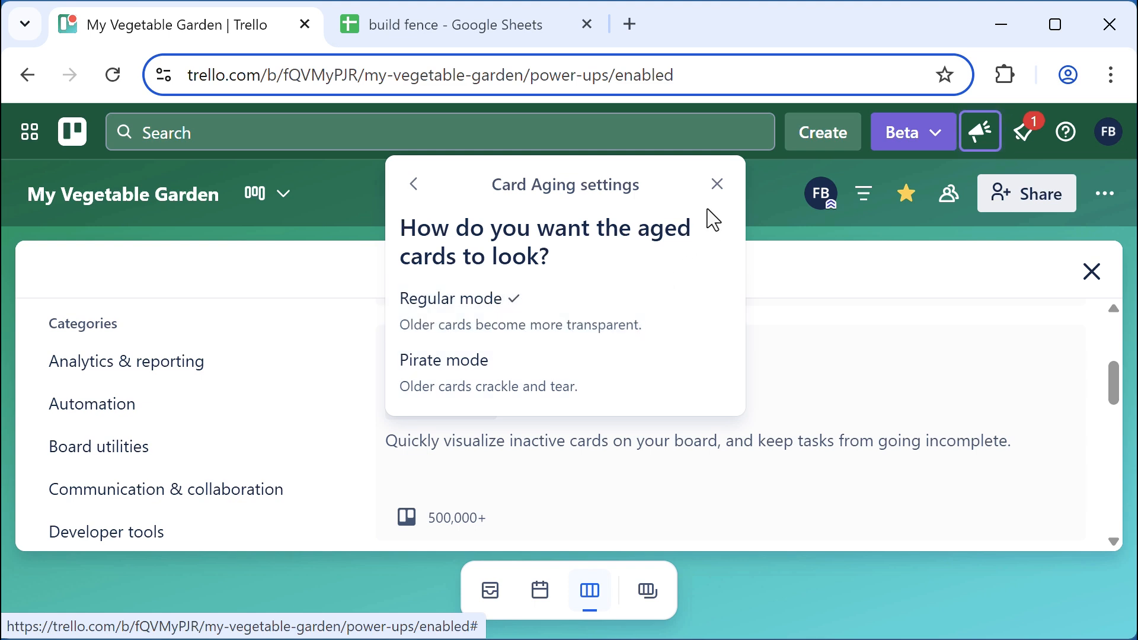
{"action": "left_click", "coordinate": [717, 185]}
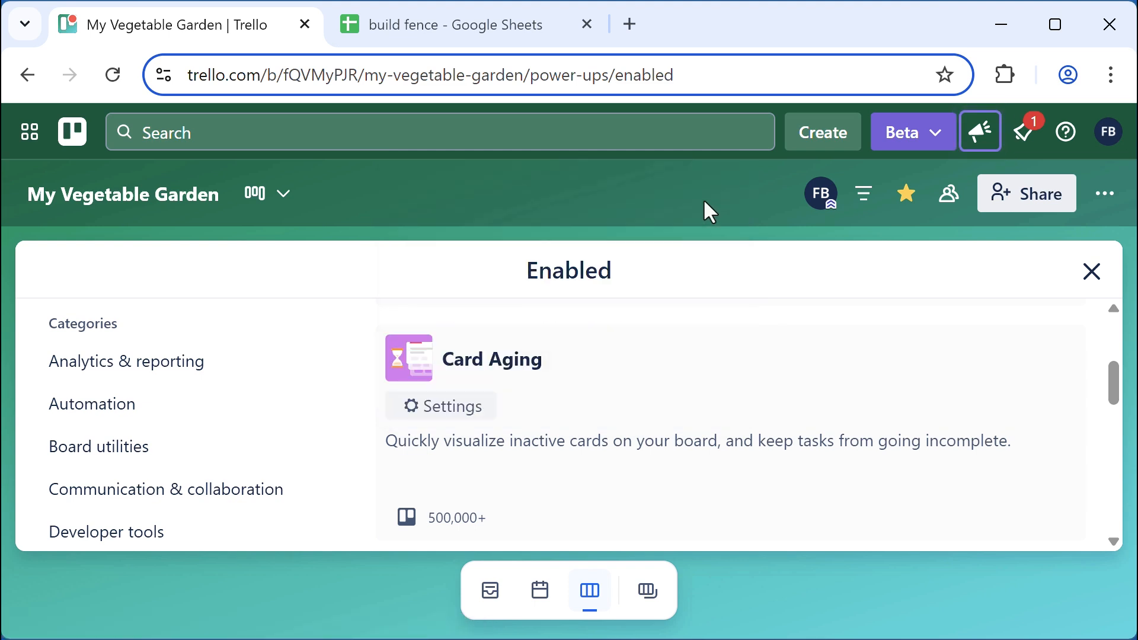
{"action": "left_click", "coordinate": [1094, 275]}
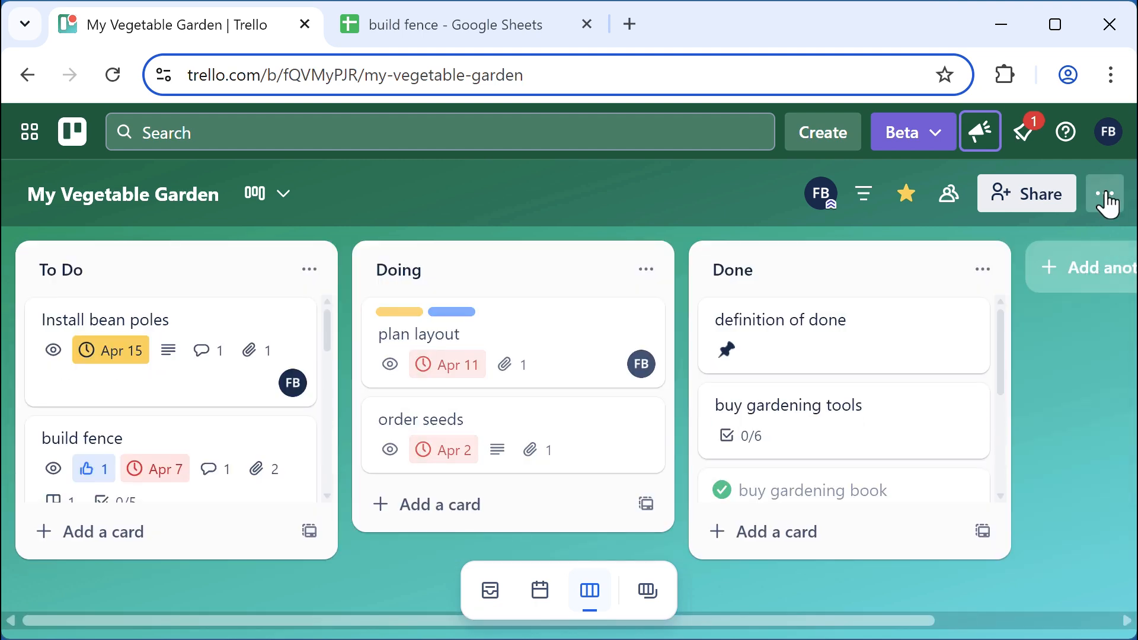
Disable the Card Aging Power-Up, confirm its removal, and close the Power-Ups panel
{"action": "left_click", "coordinate": [1104, 196]}
{"action": "left_click_drag", "start_coordinate": [1094, 245], "coordinate": [1096, 381]}
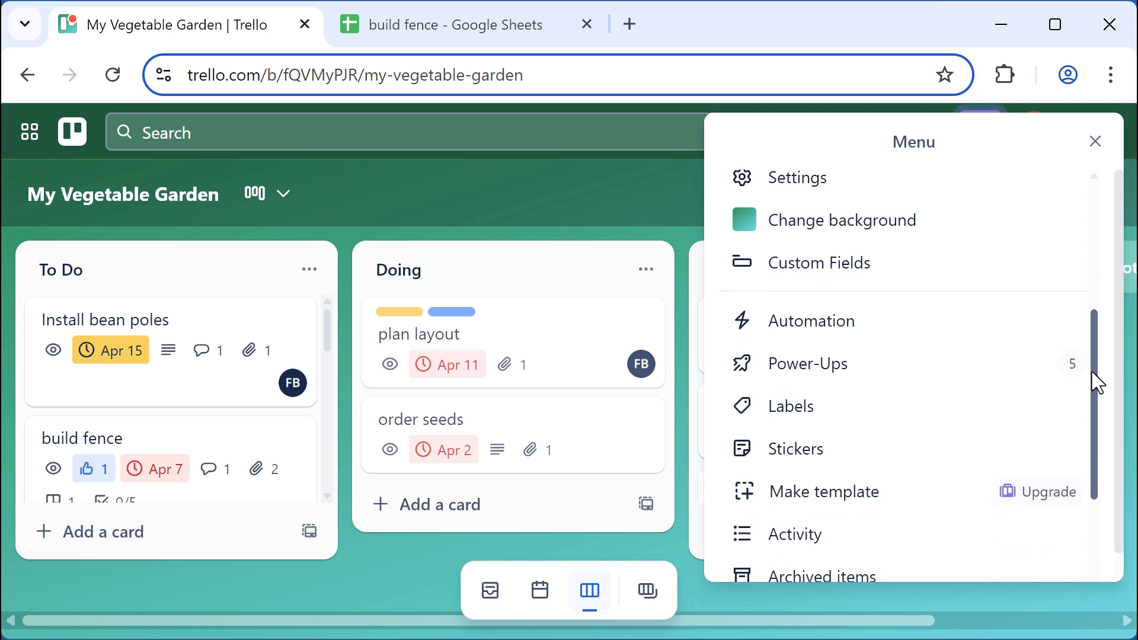
{"action": "left_click", "coordinate": [852, 381]}
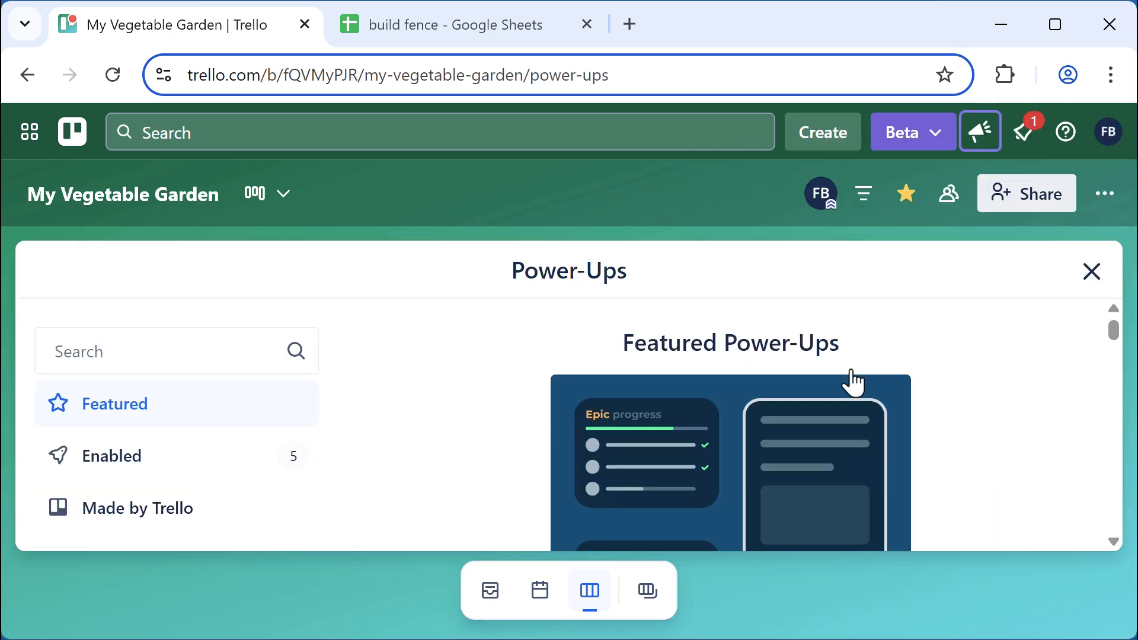
{"action": "left_click", "coordinate": [108, 468]}
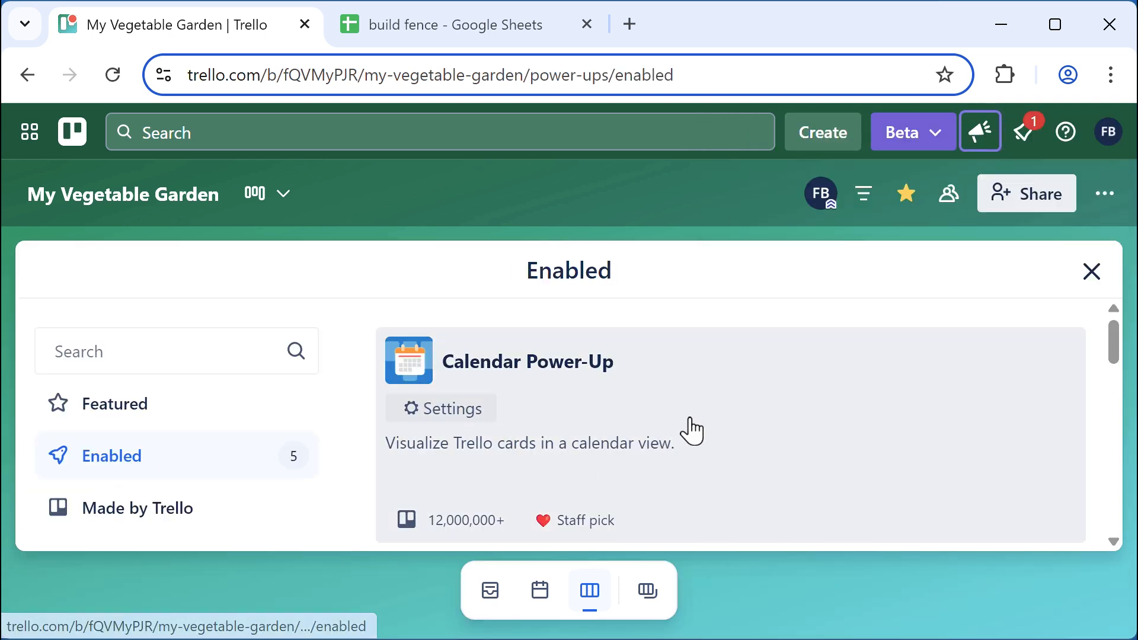
{"action": "scroll", "coordinate": [687, 429], "scroll_direction": "down", "scroll_amount": 8}
{"action": "scroll", "coordinate": [482, 401], "scroll_direction": "up", "scroll_amount": 4}
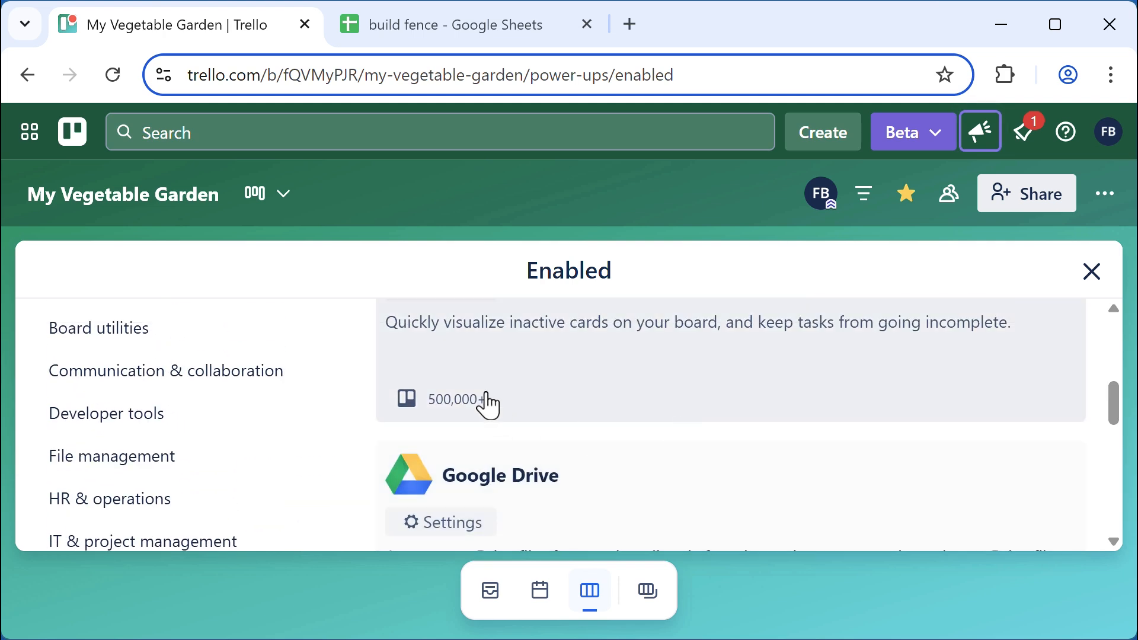
{"action": "left_click", "coordinate": [455, 407]}
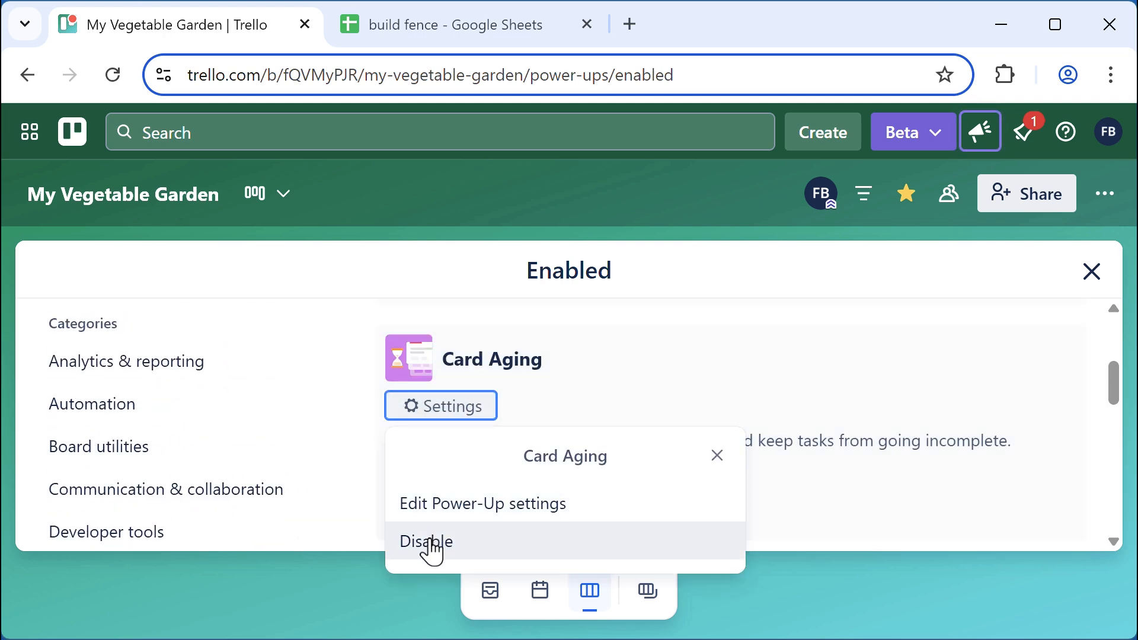
{"action": "left_click", "coordinate": [428, 543]}
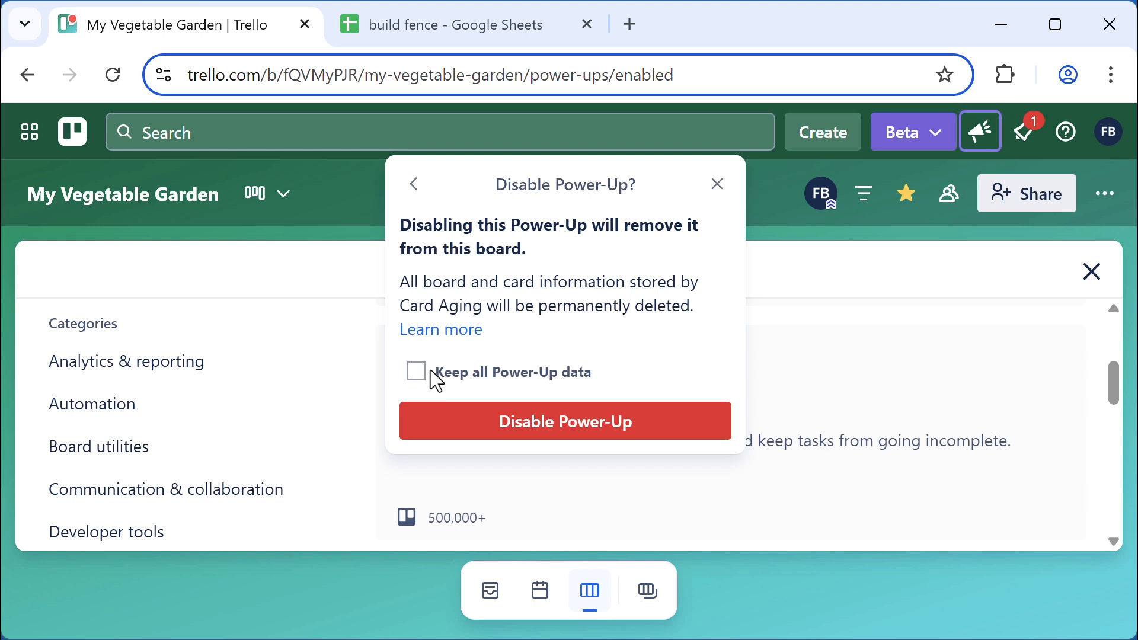
{"action": "left_click", "coordinate": [580, 436]}
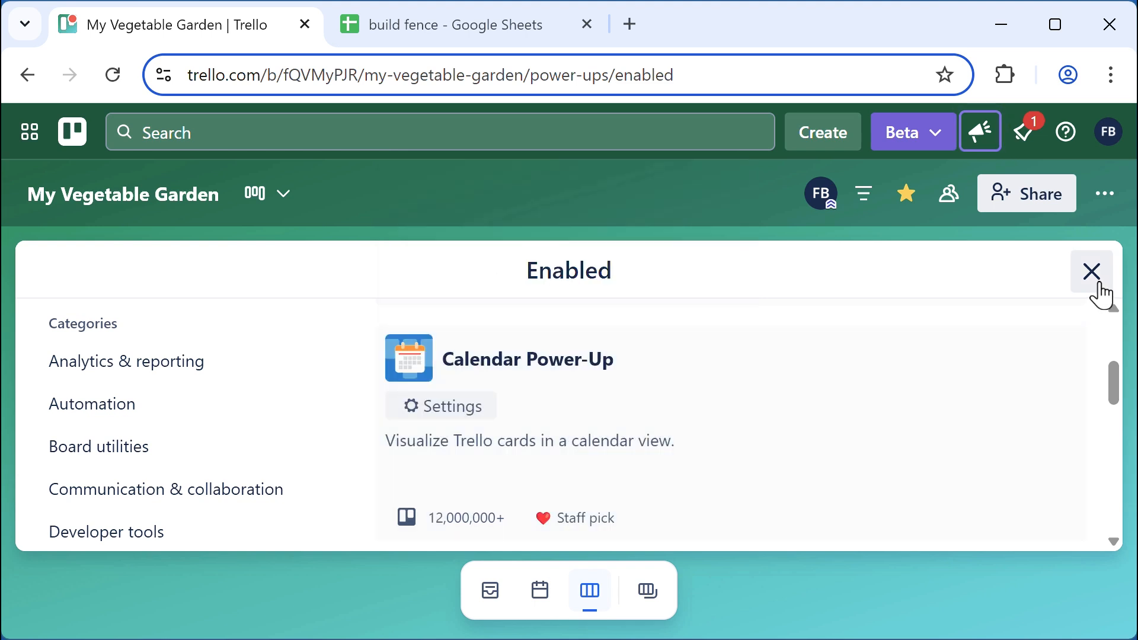
{"action": "left_click", "coordinate": [1093, 288]}
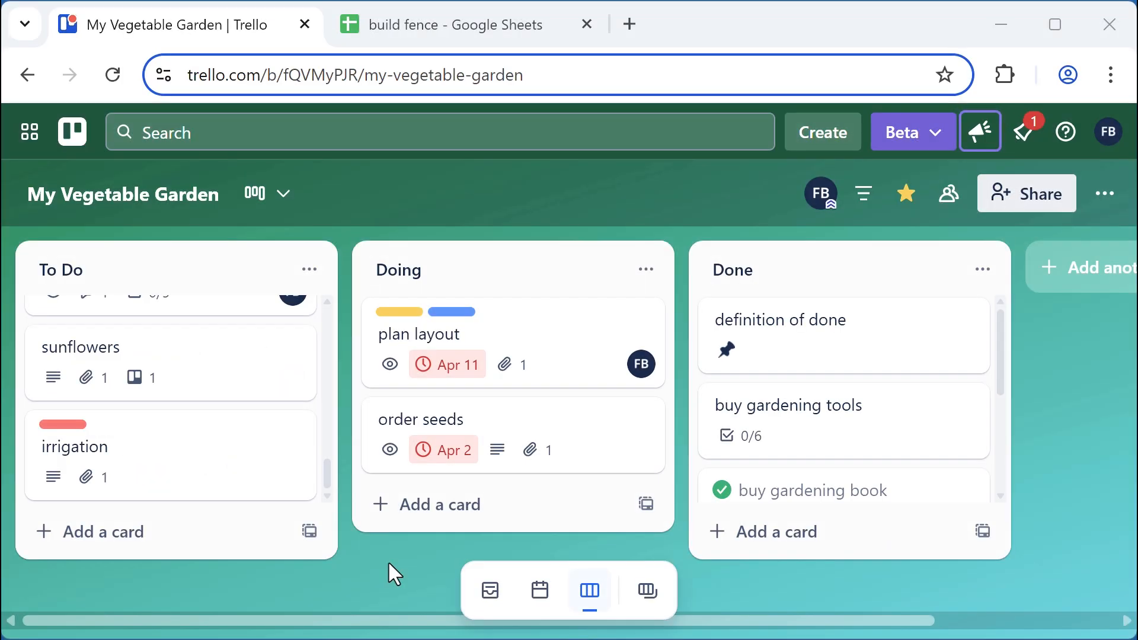
Append '. steps are: buy seeds, start seeds indoors, transplant outside' to the sunflowers description
{"action": "left_click", "coordinate": [154, 346]}
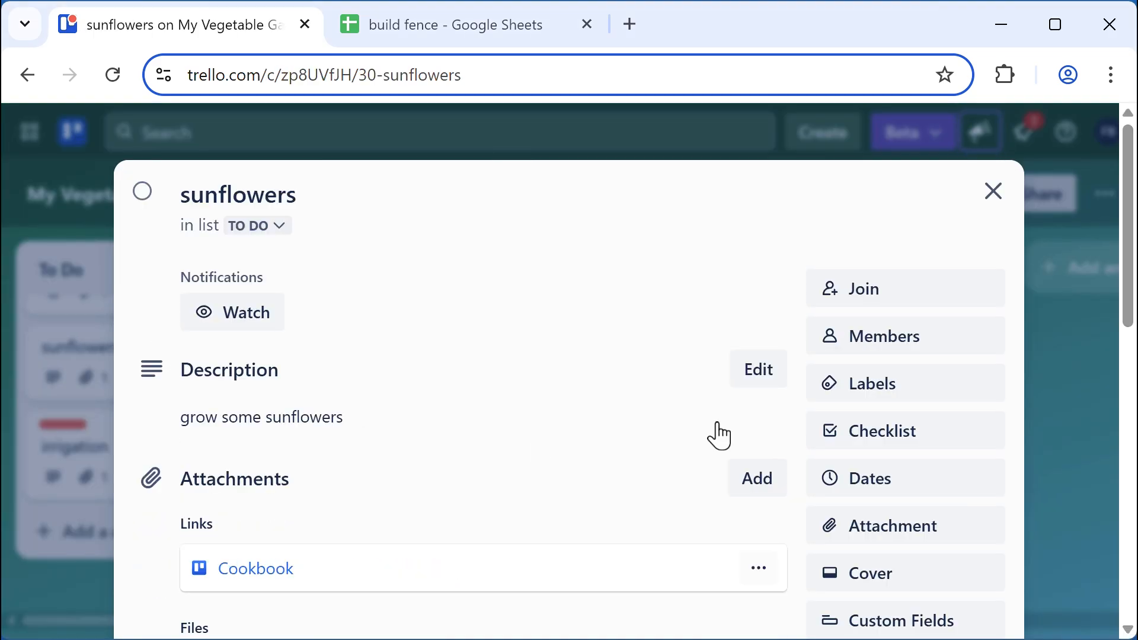
{"action": "left_click", "coordinate": [766, 378]}
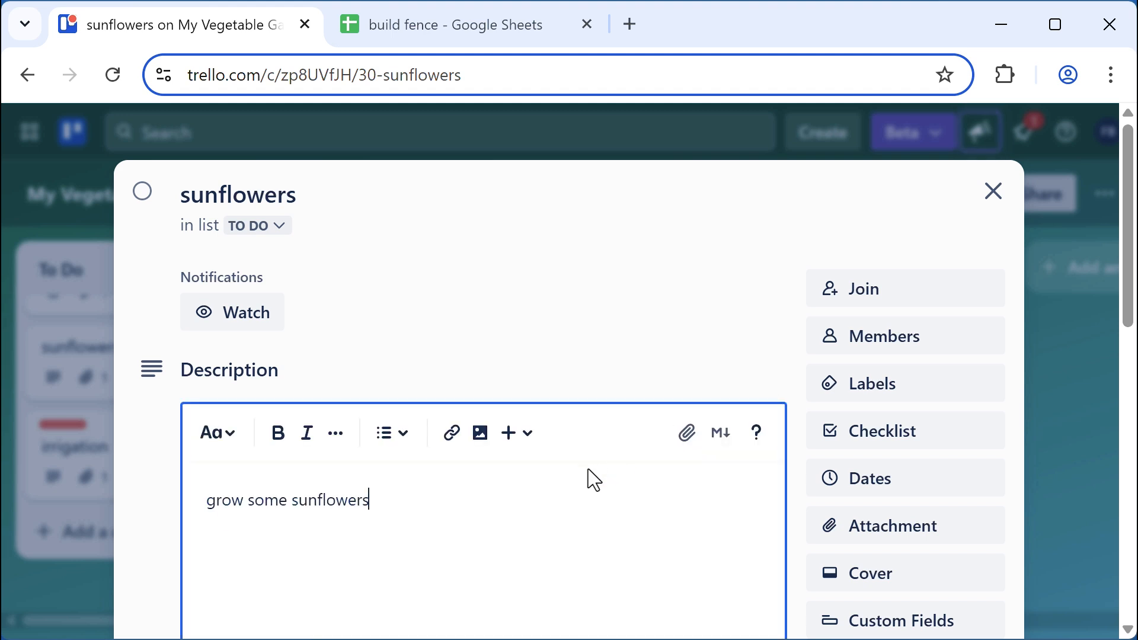
{"action": "scroll", "coordinate": [593, 479], "scroll_direction": "down", "scroll_amount": 2}
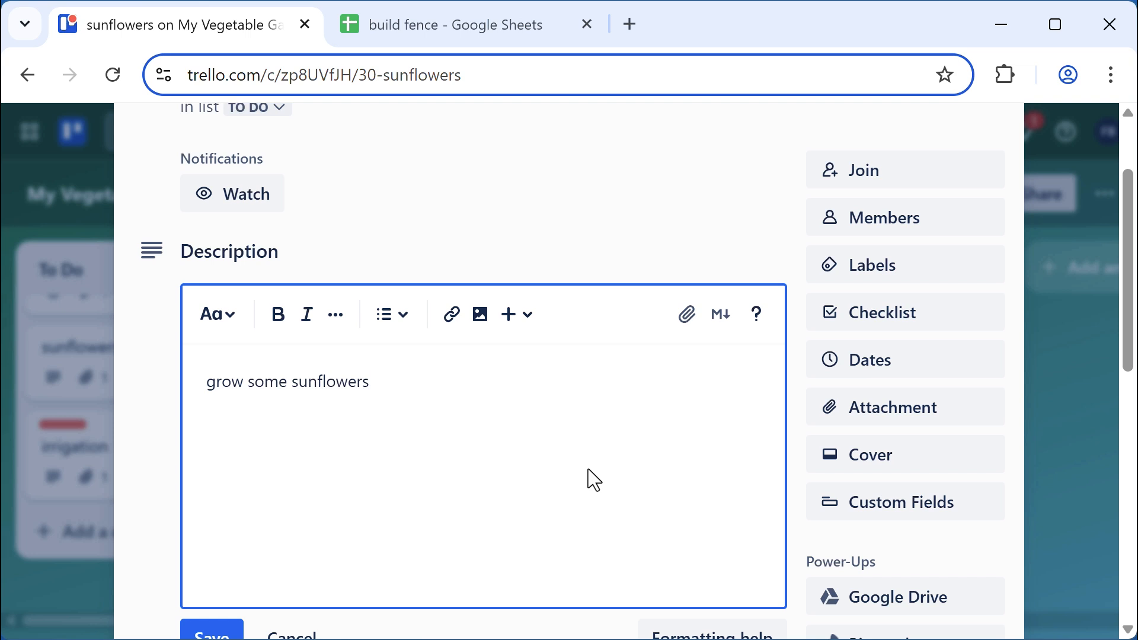
{"action": "type", "text": ". steps are: buy see"}
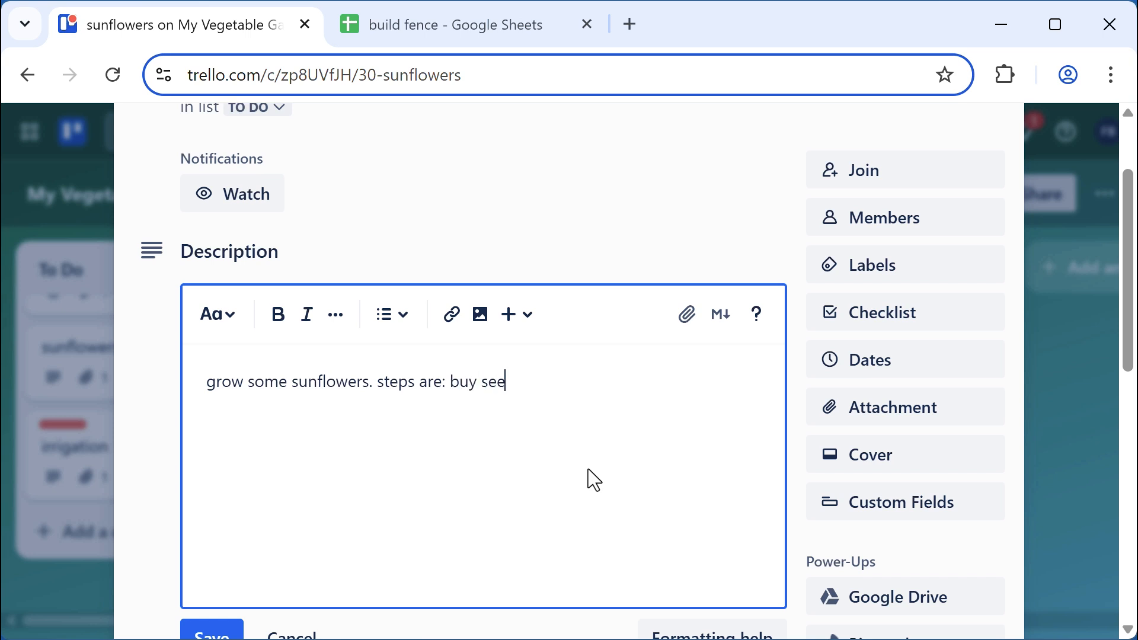
{"action": "type", "text": "ds, start seeds indo"}
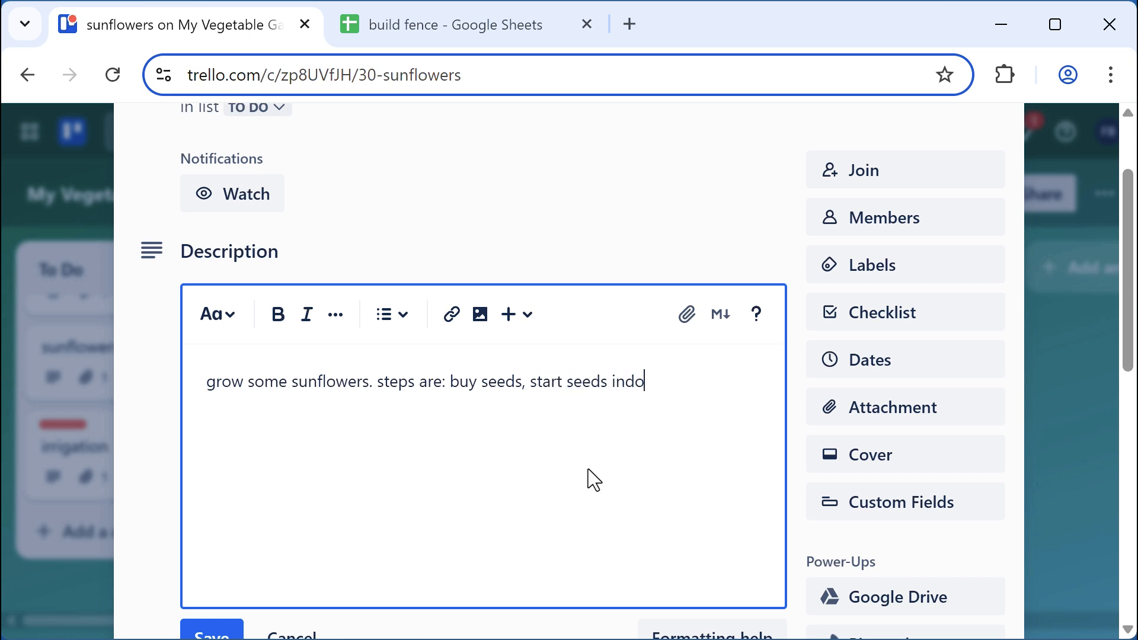
{"action": "type", "text": "ors, transplant ou"}
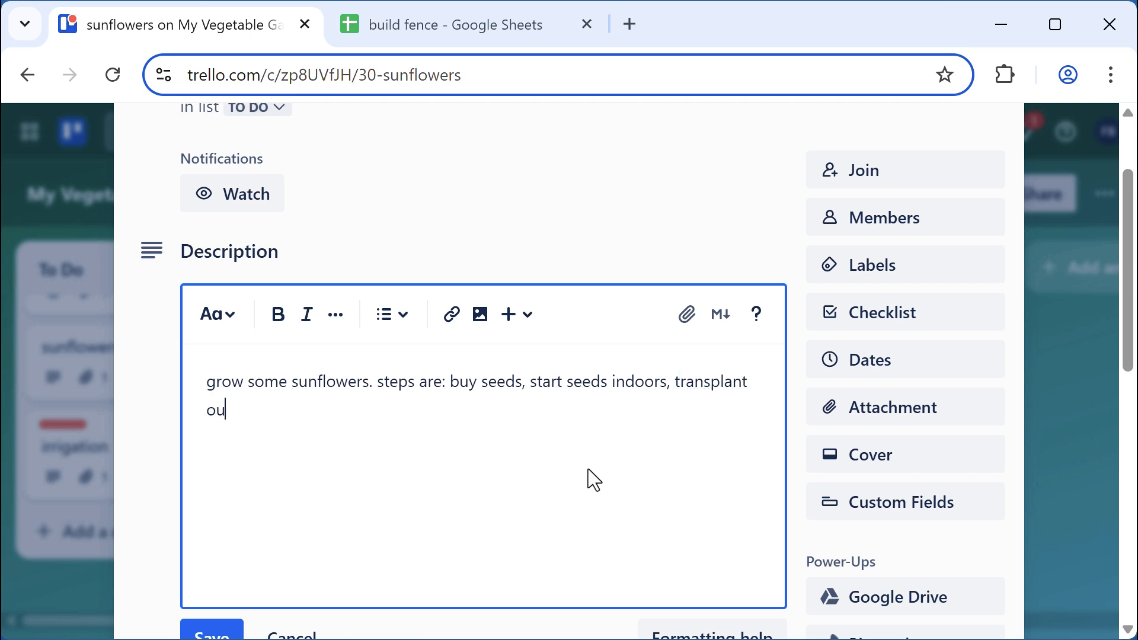
{"action": "type", "text": "tside"}
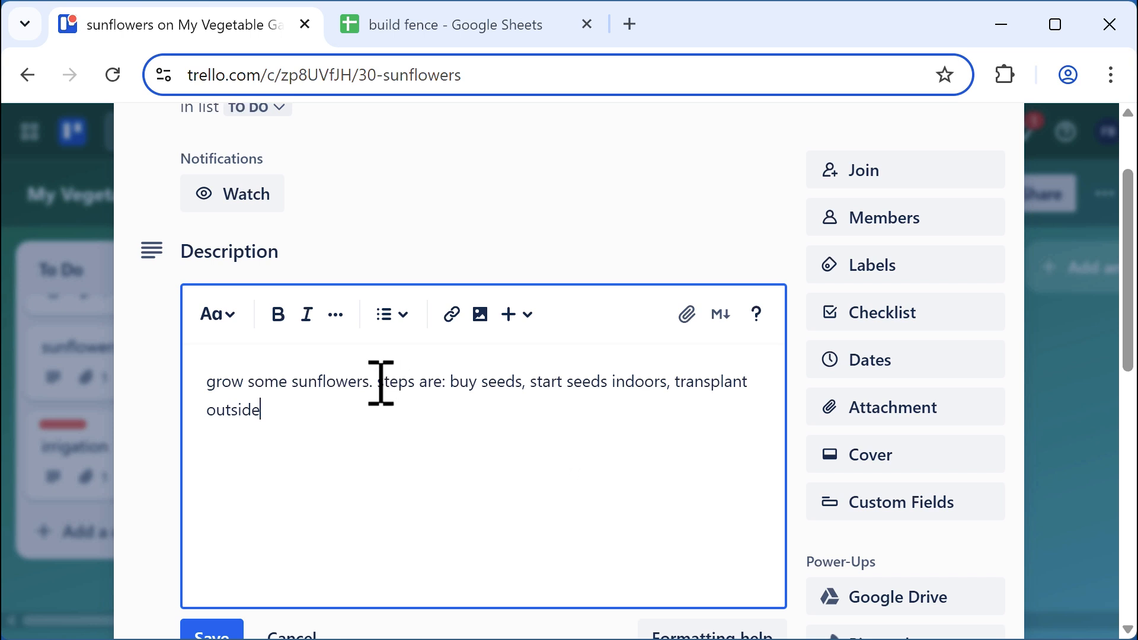
Move the steps text onto its own paragraph below 'grow some sunflowers.'
{"action": "left_click", "coordinate": [380, 383]}
{"action": "key", "text": "Return"}
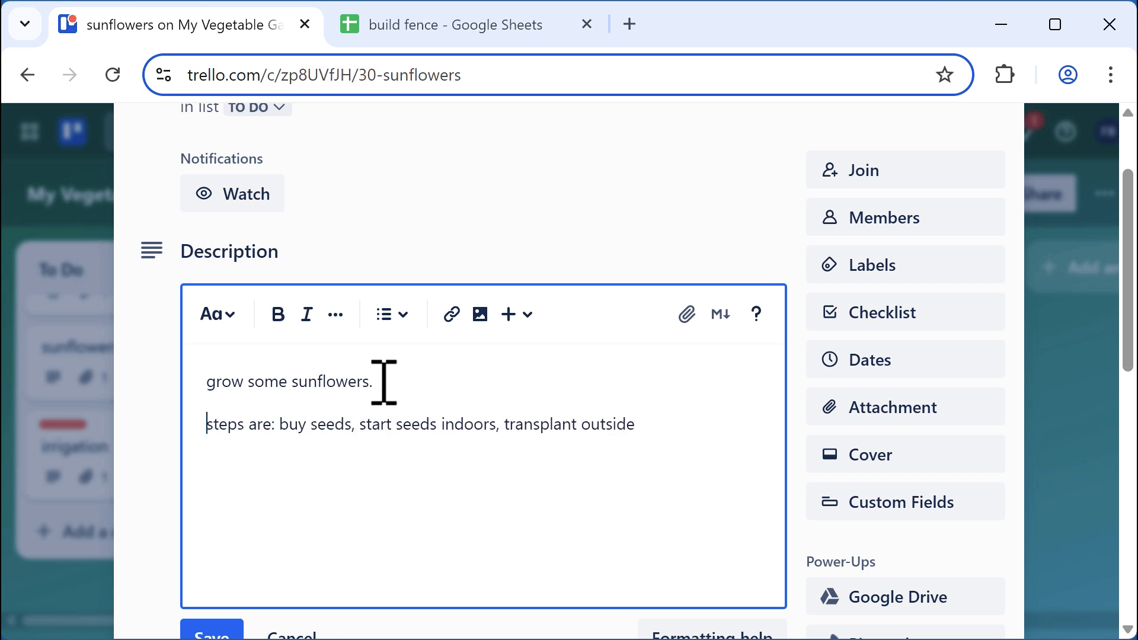
{"action": "left_click_drag", "start_coordinate": [384, 382], "coordinate": [173, 385]}
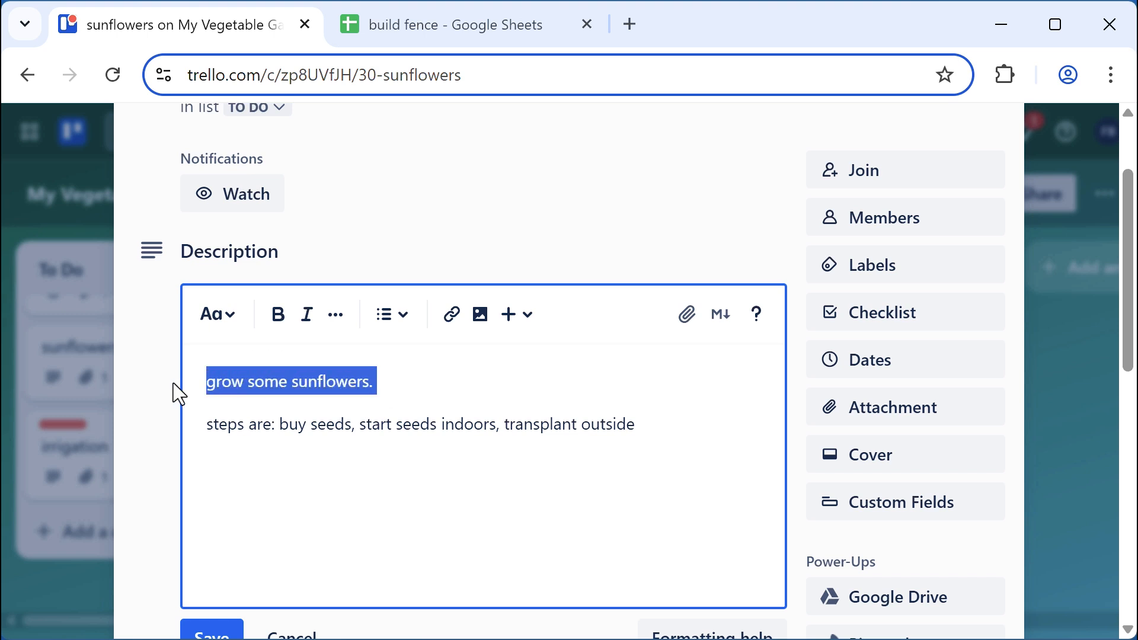
Make 'grow some sunflowers.' a Heading 1 and move 'buy seeds' onto its own line
{"action": "left_click", "coordinate": [235, 319]}
{"action": "left_click", "coordinate": [294, 434]}
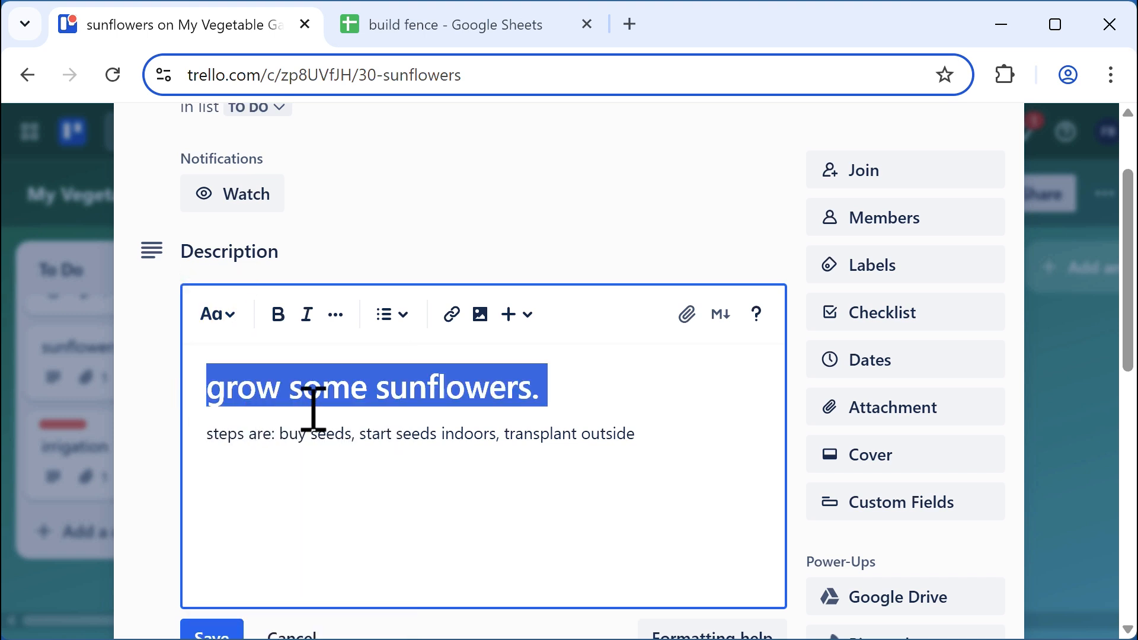
{"action": "left_click", "coordinate": [310, 433]}
{"action": "left_click", "coordinate": [279, 436]}
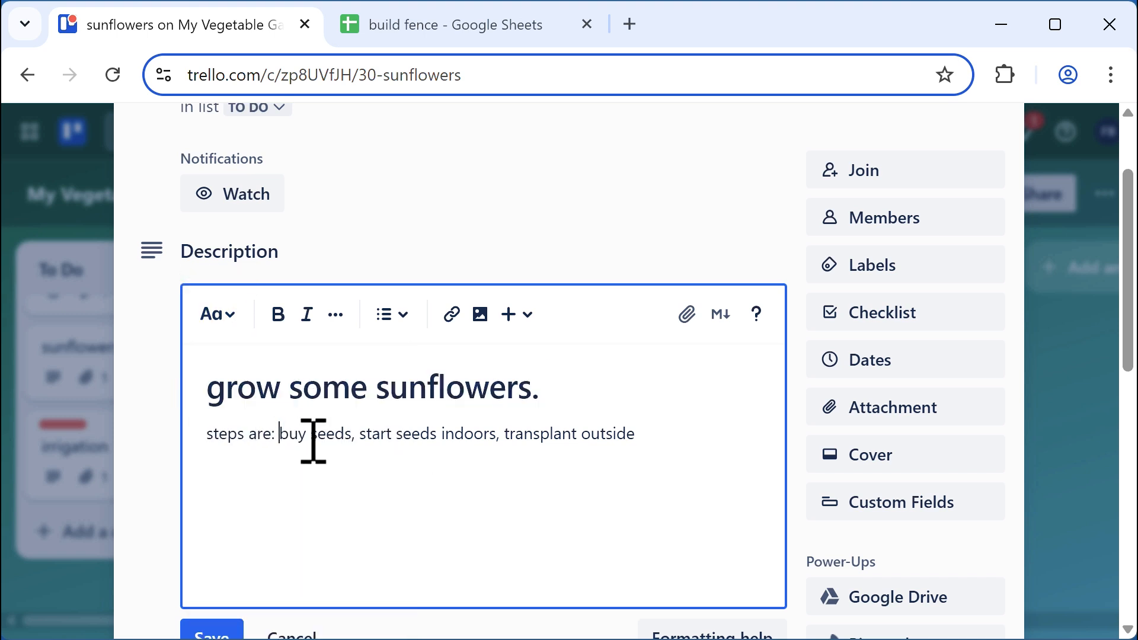
{"action": "key", "text": "Return"}
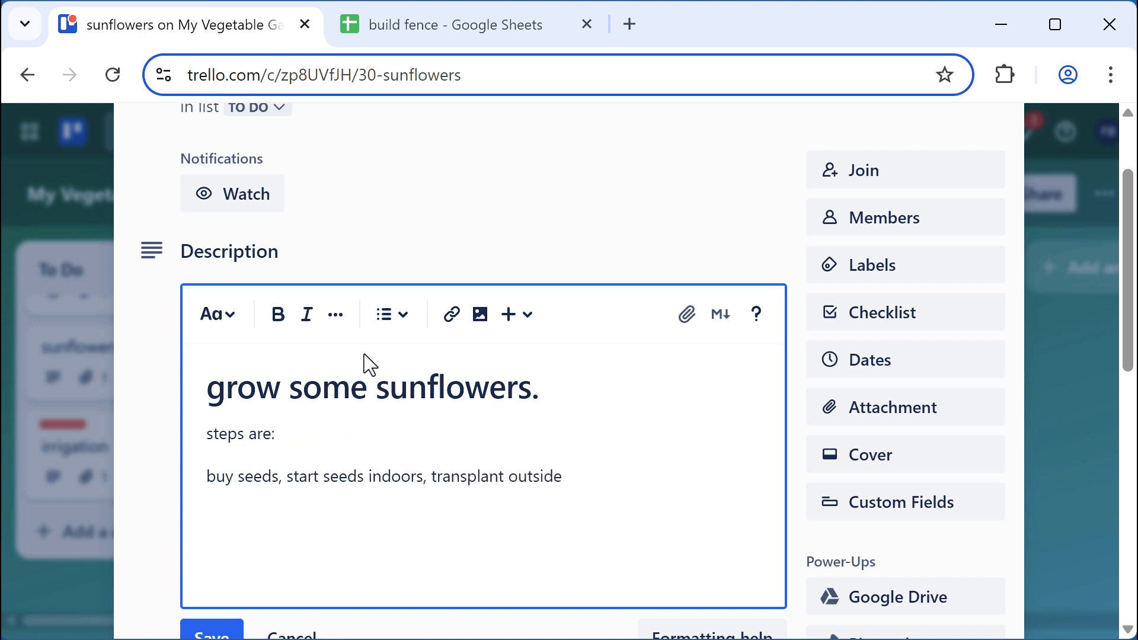
Turn the steps into a three-item bullet list: buy seeds, start seeds indoors, transplant outside
{"action": "left_click", "coordinate": [404, 319]}
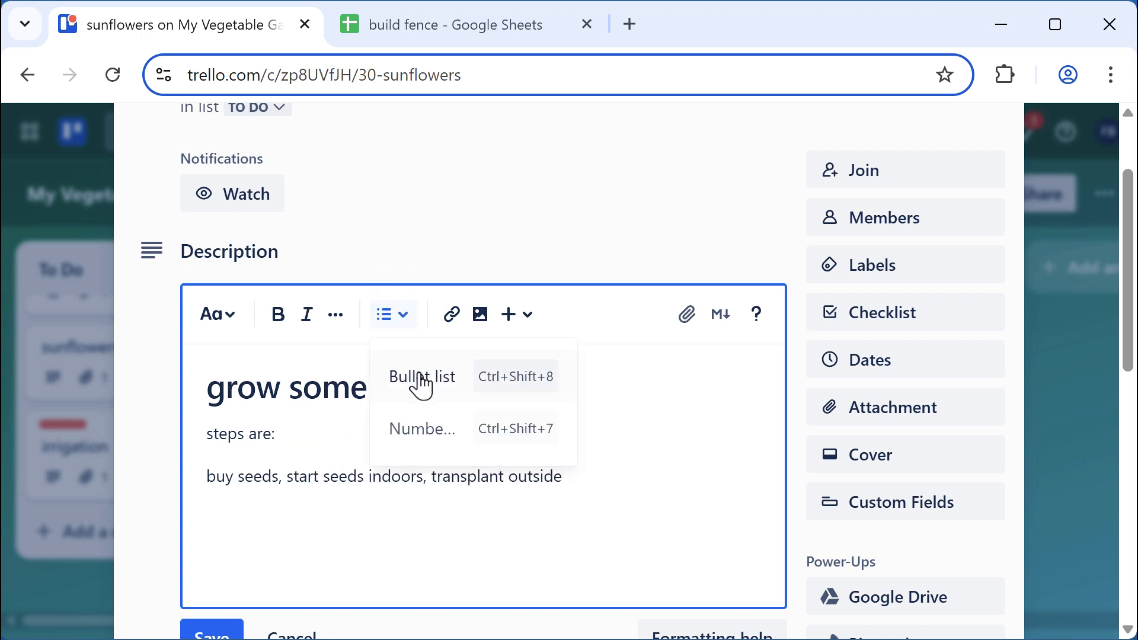
{"action": "left_click", "coordinate": [421, 384]}
{"action": "left_click", "coordinate": [316, 463]}
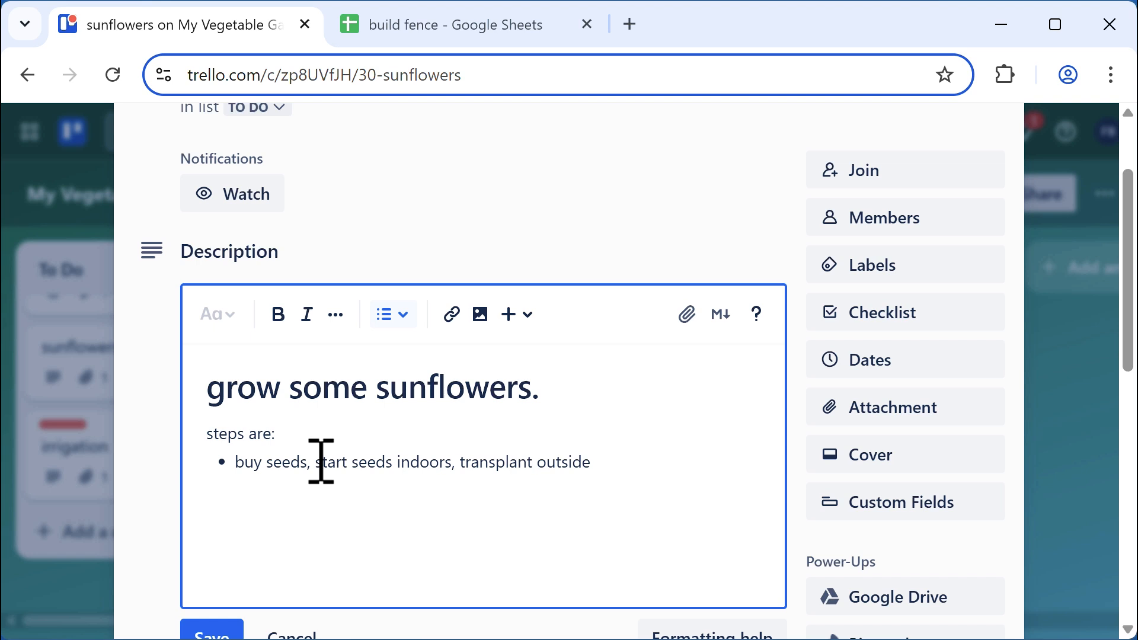
{"action": "key", "text": "Return"}
{"action": "left_click", "coordinate": [377, 491]}
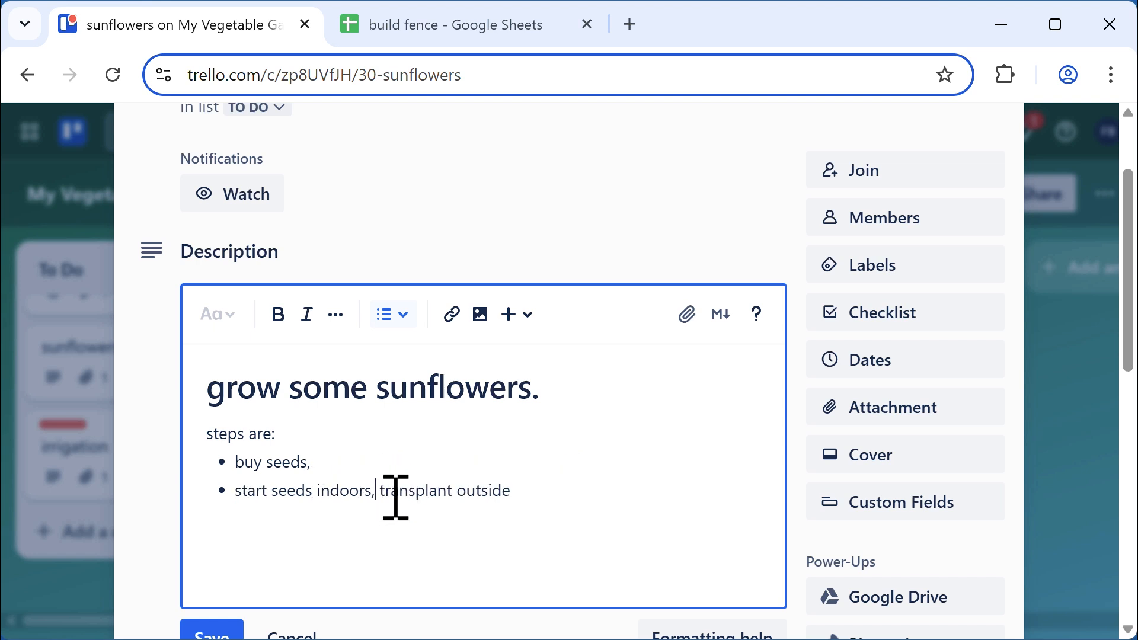
{"action": "key", "text": "Return"}
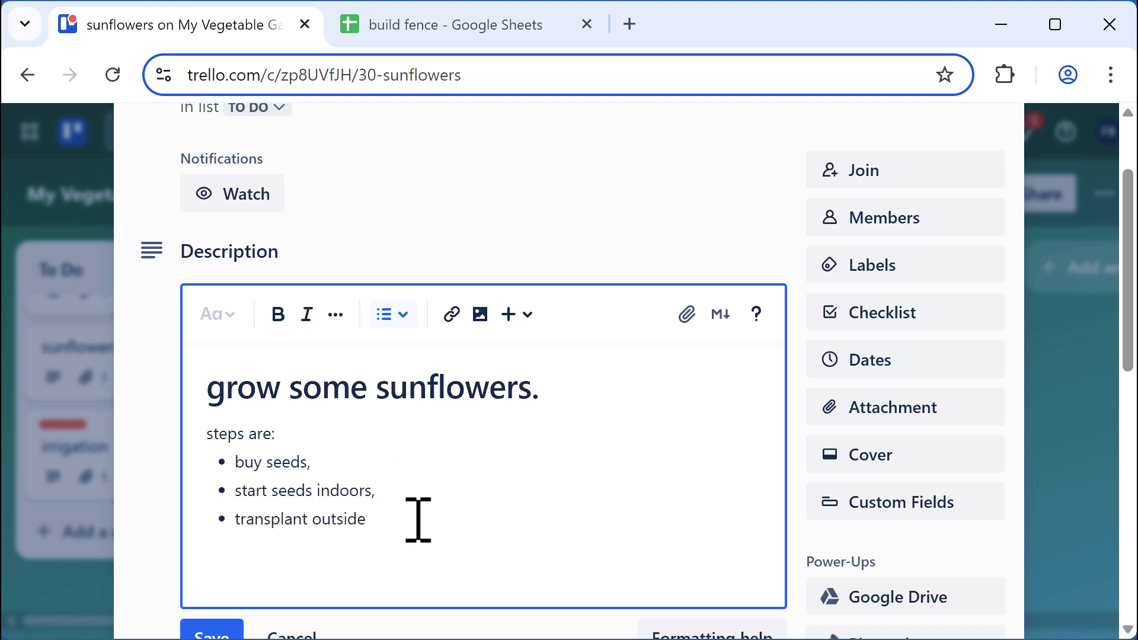
{"action": "left_click", "coordinate": [417, 519]}
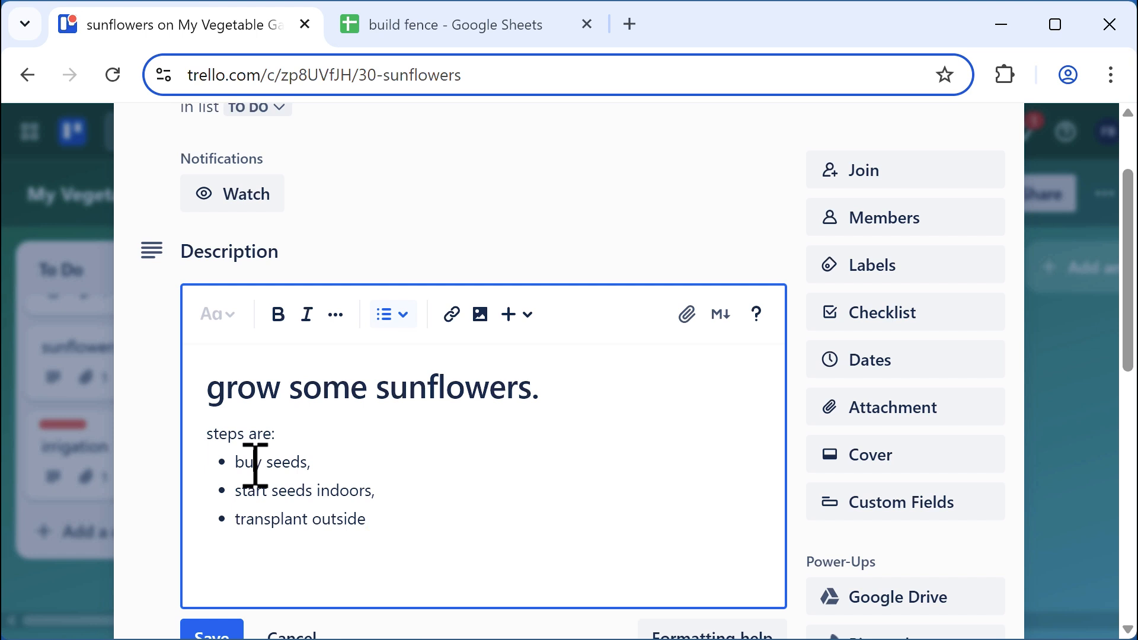
Bold 'buy', italicize 'start', and add a plain paragraph below the list
{"action": "double_click", "coordinate": [253, 463]}
{"action": "left_click", "coordinate": [279, 317]}
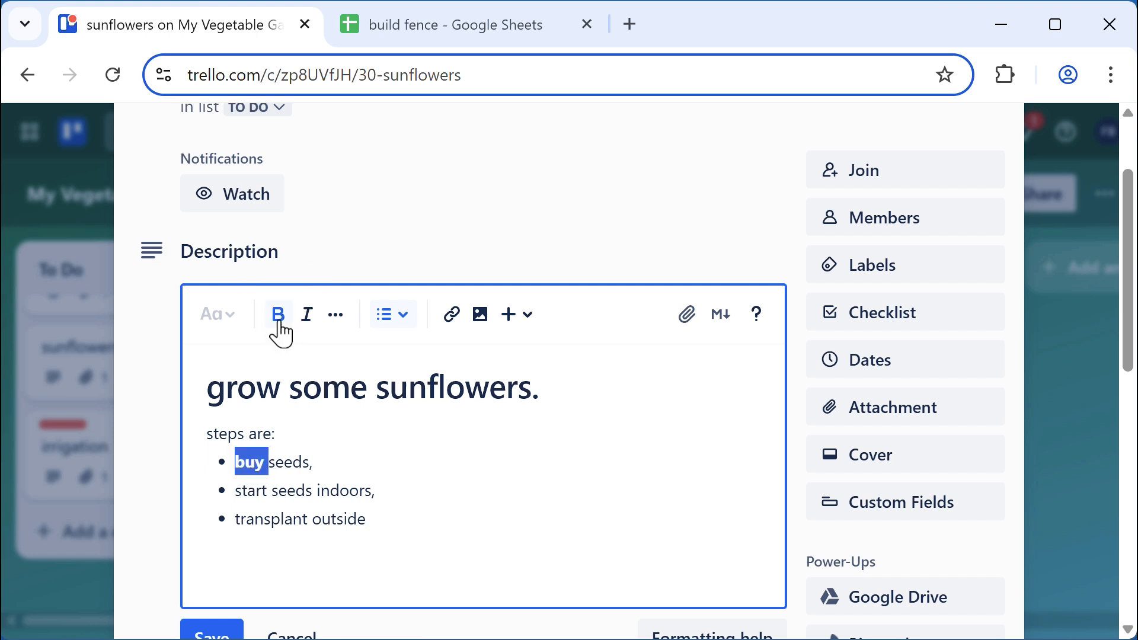
{"action": "double_click", "coordinate": [253, 491]}
{"action": "left_click", "coordinate": [307, 326]}
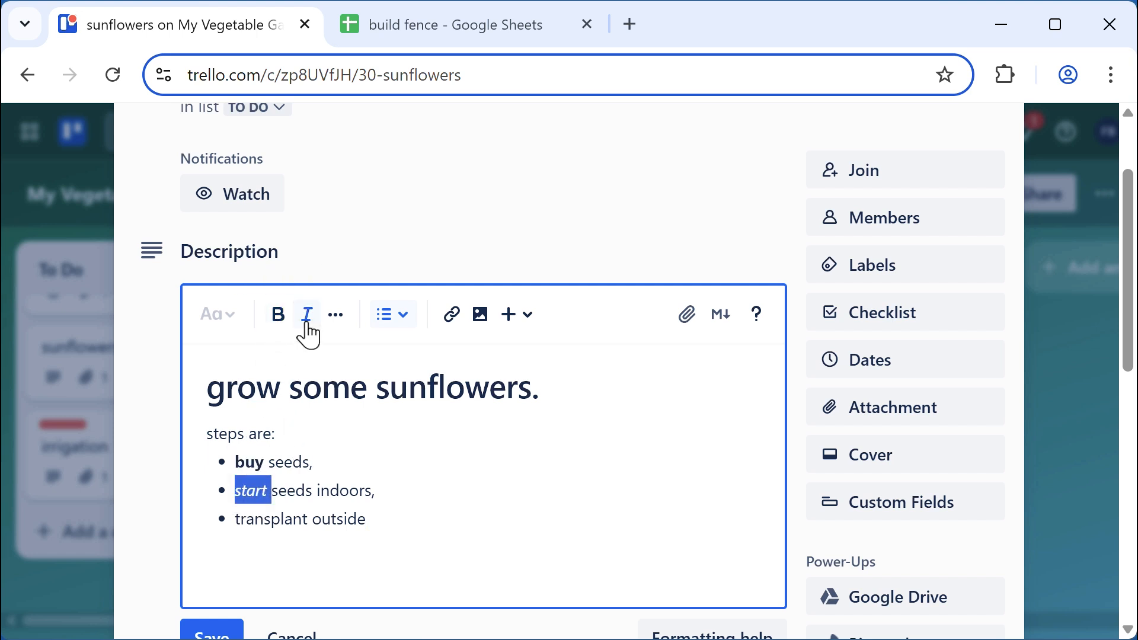
{"action": "left_click", "coordinate": [403, 520]}
{"action": "key", "text": "Return"}
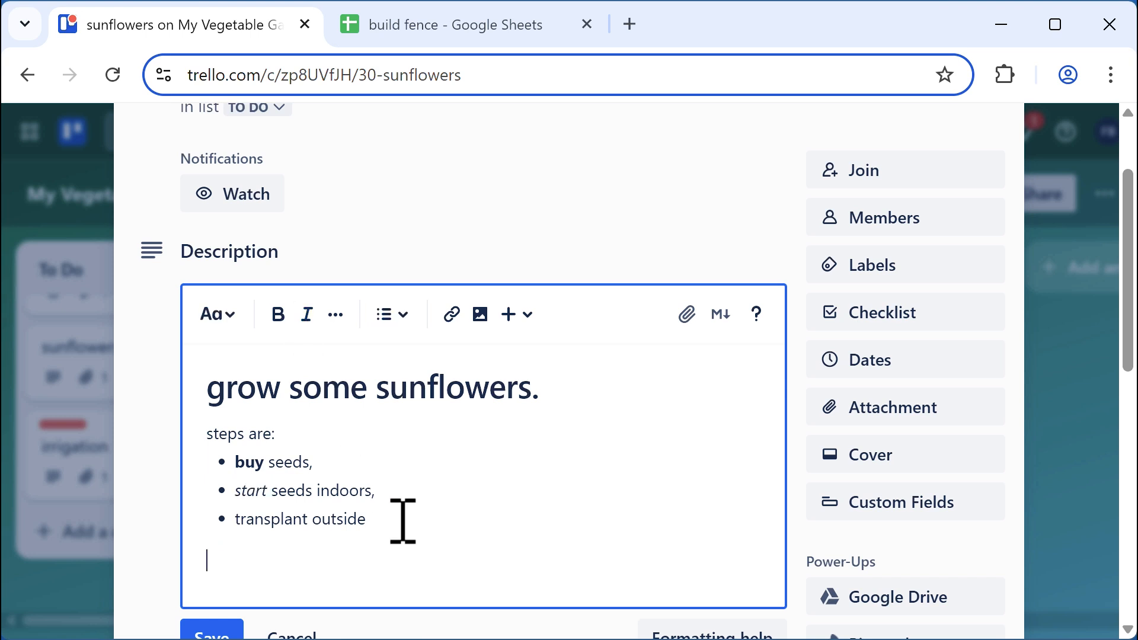
{"action": "left_click", "coordinate": [527, 323]}
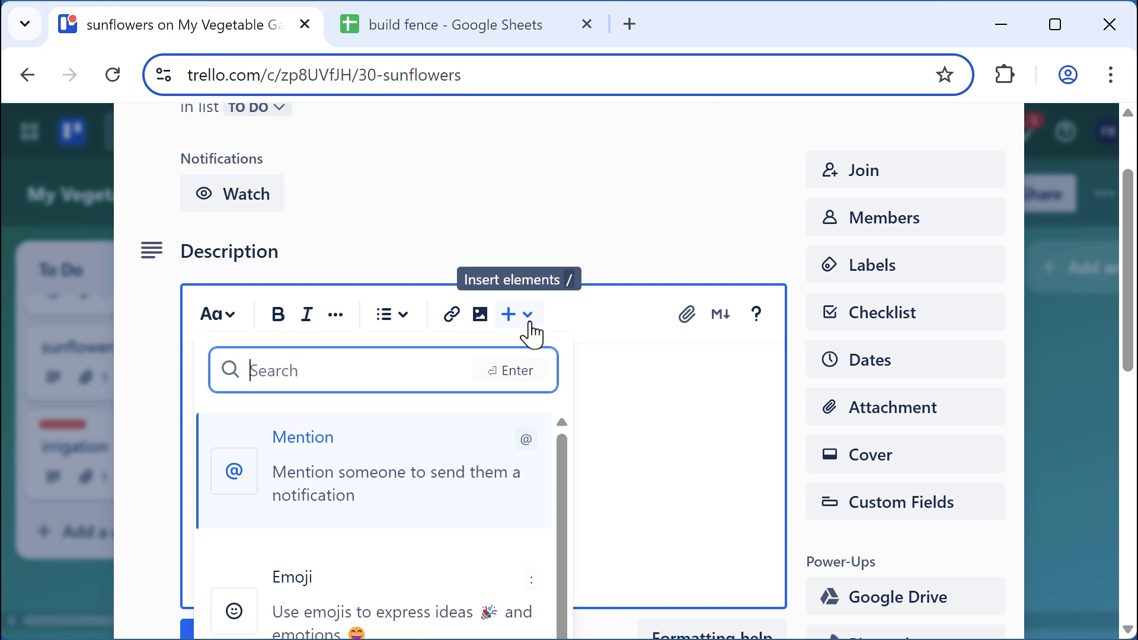
{"action": "left_click", "coordinate": [289, 470]}
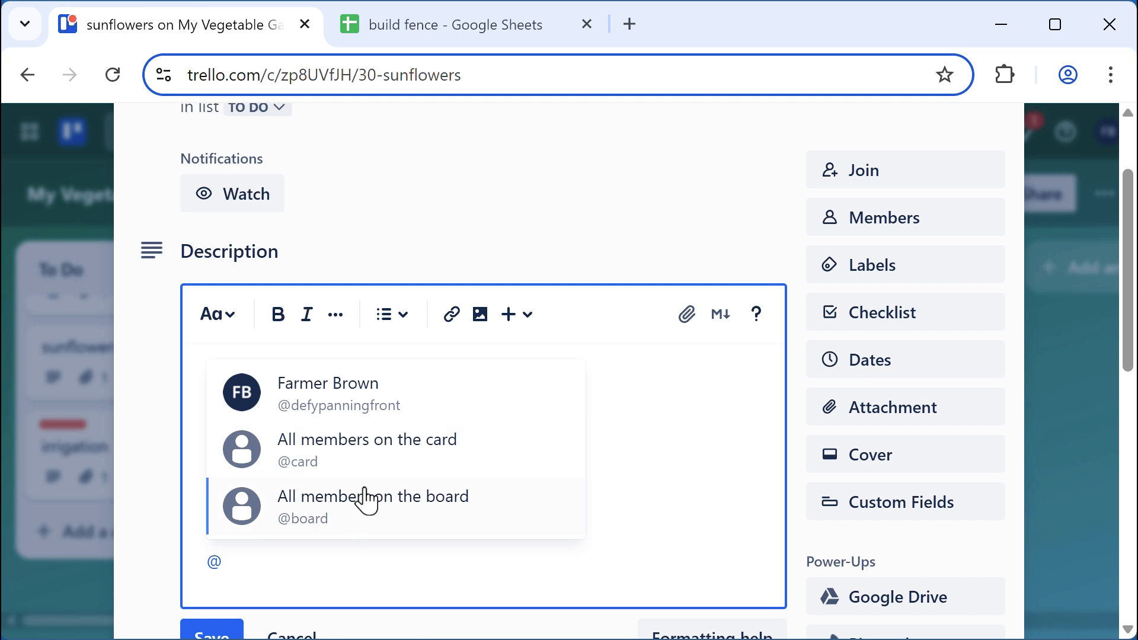
{"action": "left_click", "coordinate": [351, 460]}
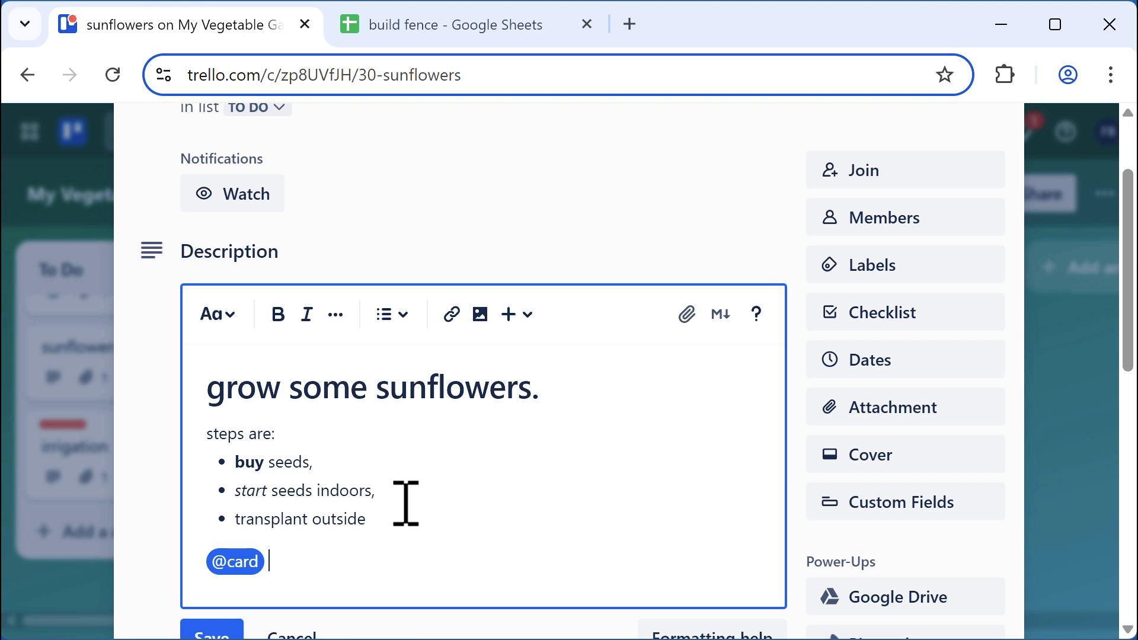
{"action": "type", "text": "please take a l"}
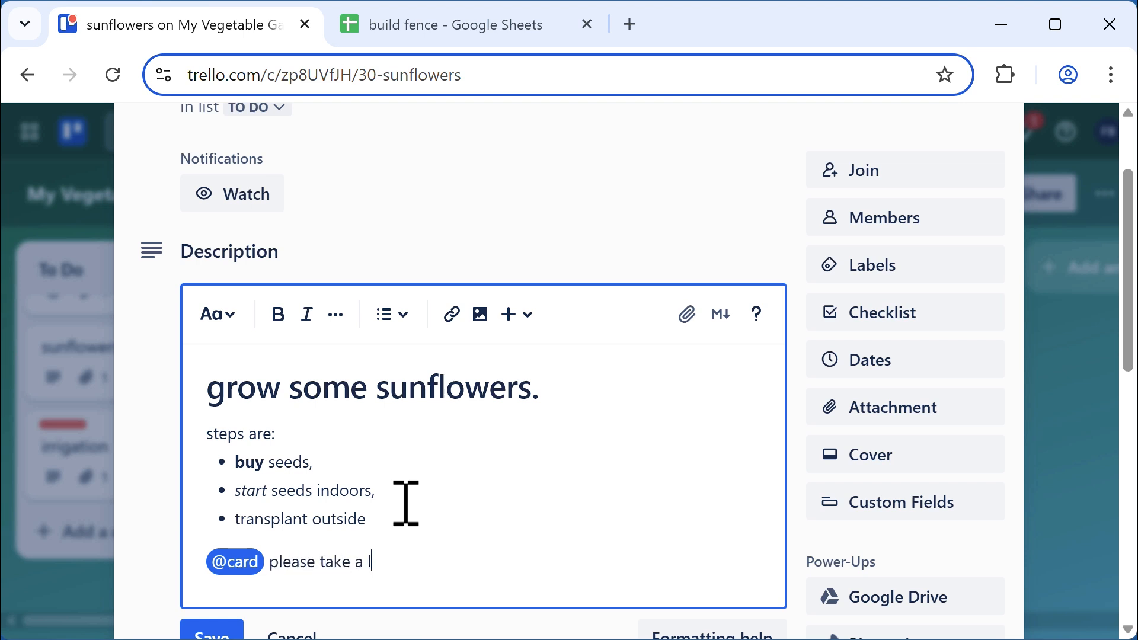
{"action": "type", "text": "ook at the newly d"}
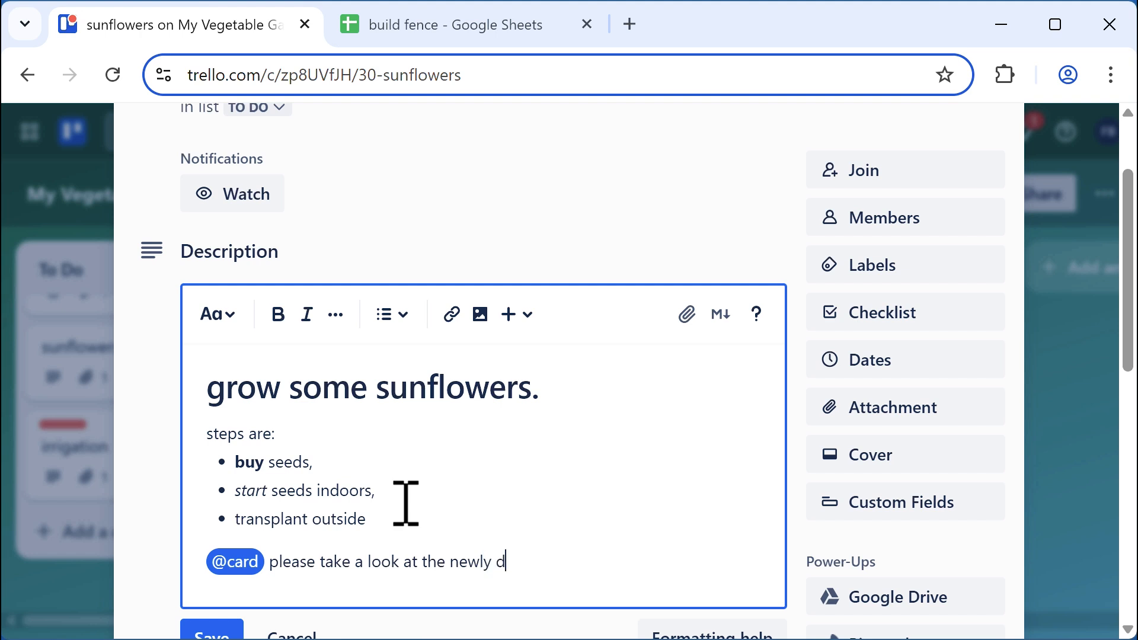
{"action": "type", "text": "efined steps"}
{"action": "key", "text": "Return"}
{"action": "key", "text": "Return"}
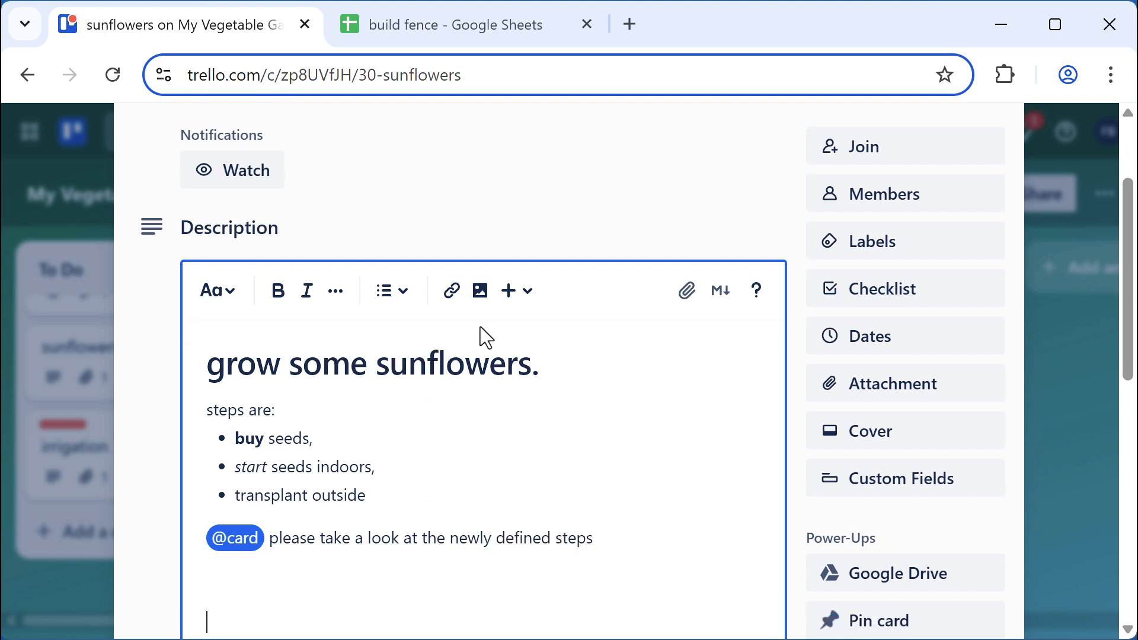
Add a code snippet containing function growSunflowers(soil,water,sunlight){ } with an empty body line
{"action": "left_click", "coordinate": [523, 301]}
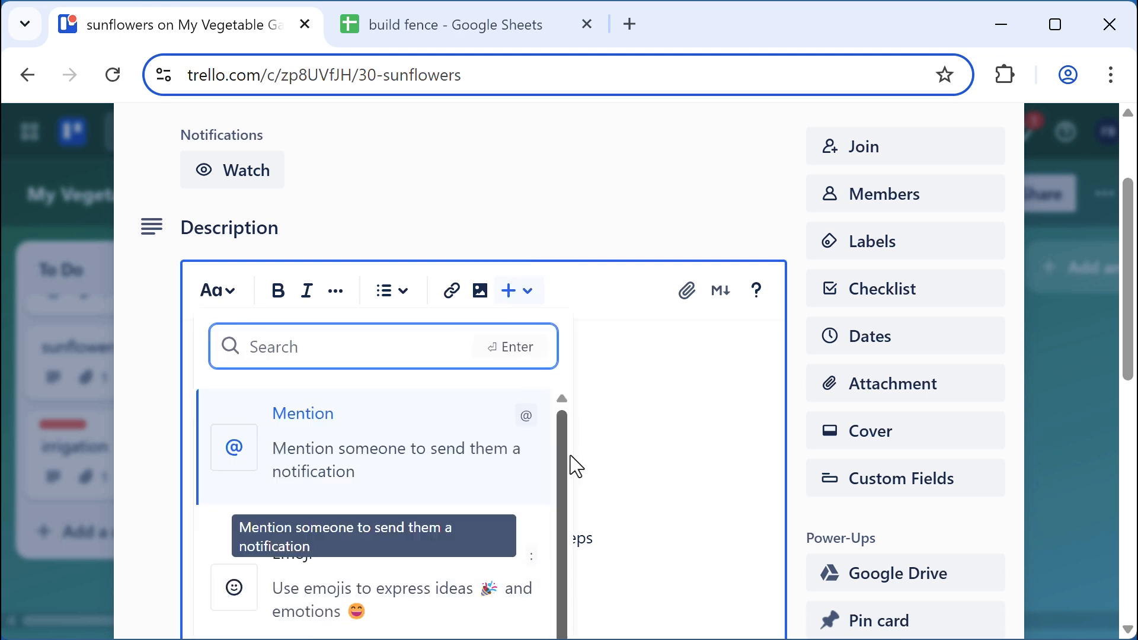
{"action": "left_click_drag", "start_coordinate": [564, 447], "coordinate": [566, 589]}
{"action": "left_click", "coordinate": [341, 616]}
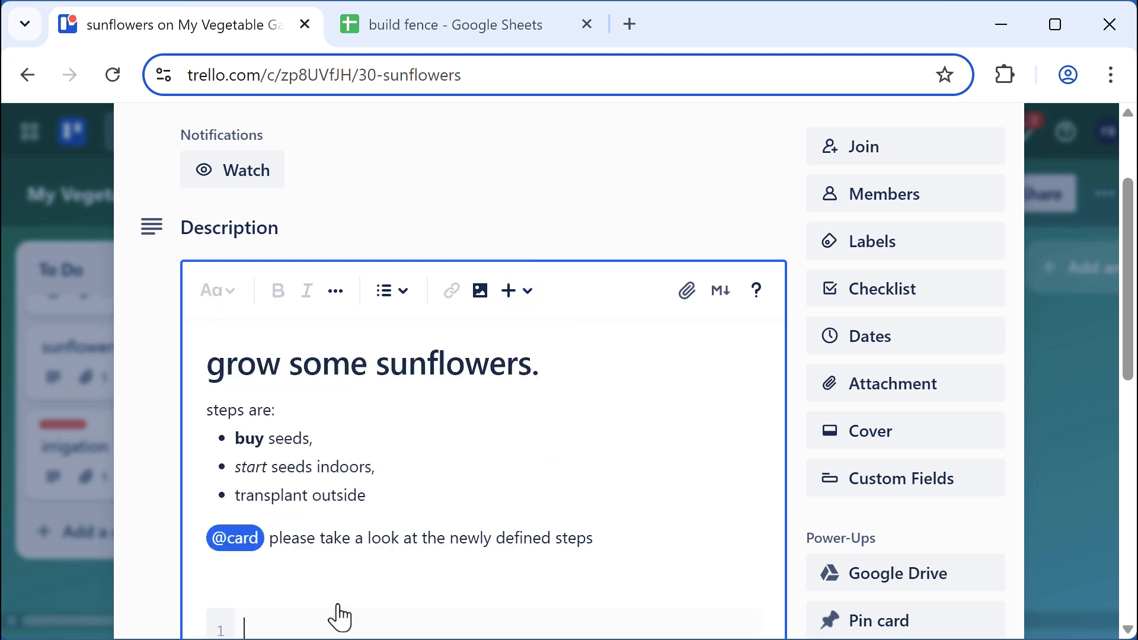
{"action": "scroll", "coordinate": [536, 402], "scroll_direction": "down", "scroll_amount": 4}
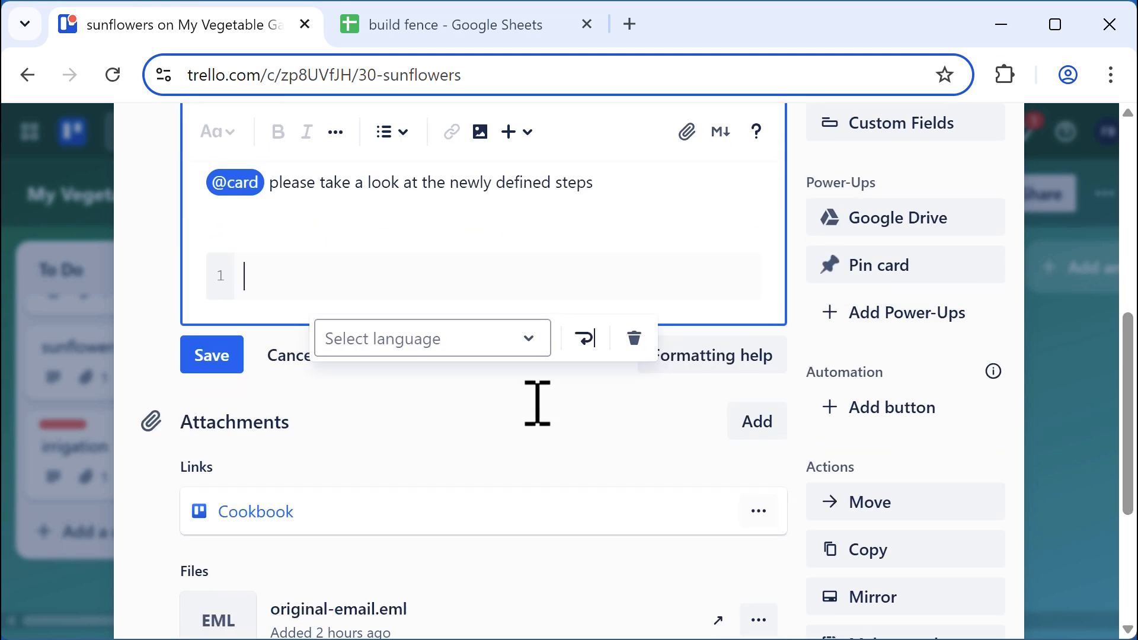
{"action": "scroll", "coordinate": [536, 409], "scroll_direction": "up", "scroll_amount": 2}
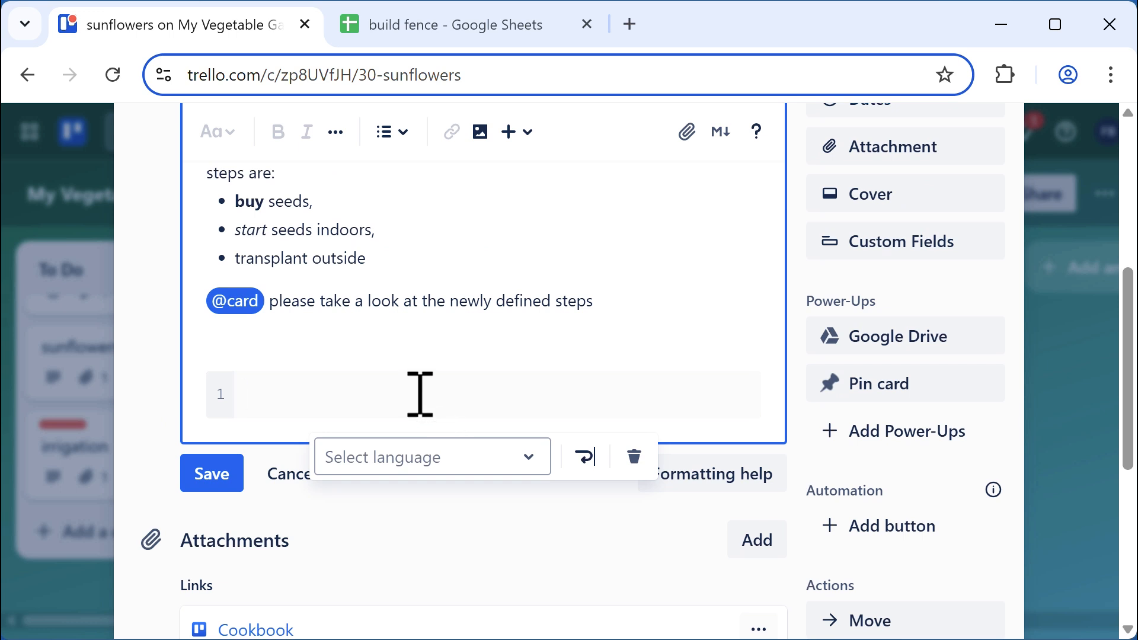
{"action": "type", "text": "function growSunflo"}
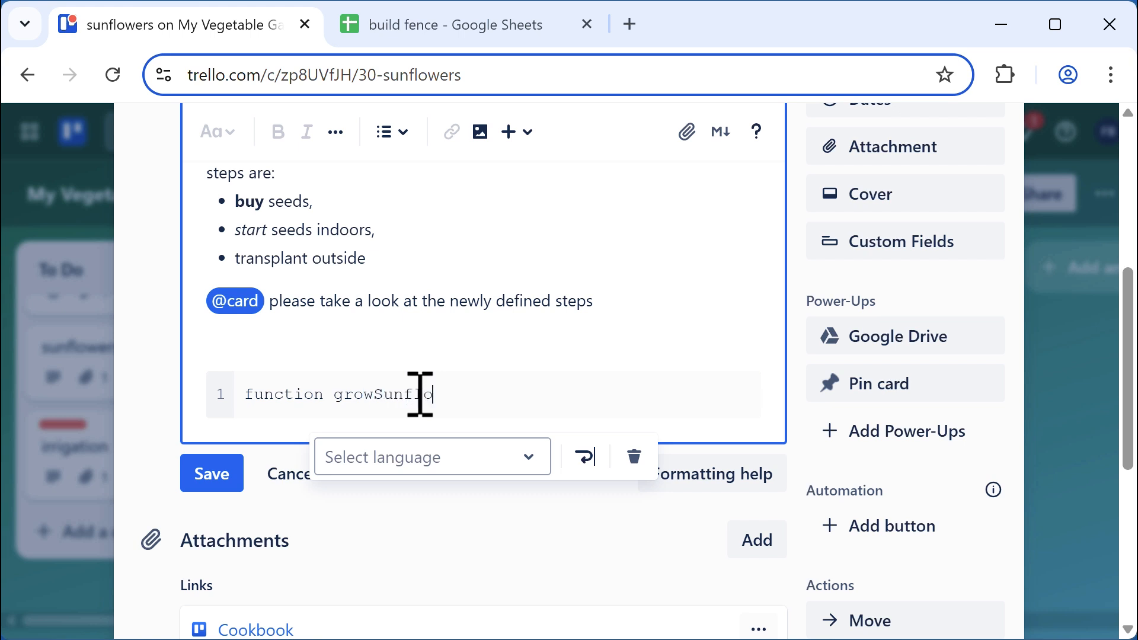
{"action": "type", "text": "wers(soil,water,"}
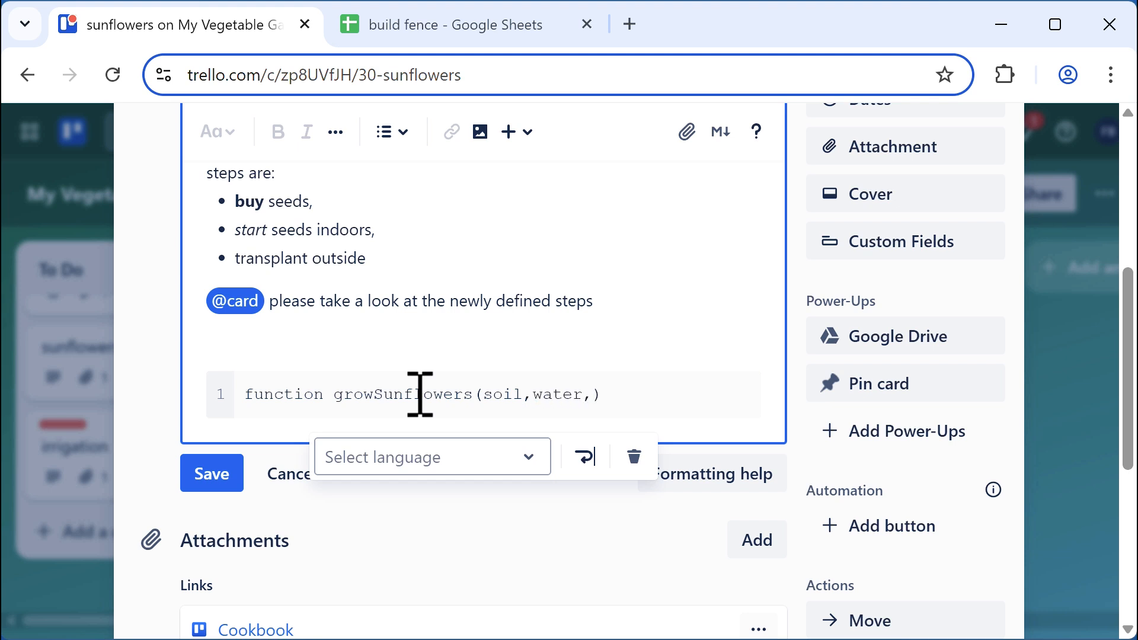
{"action": "type", "text": "sunlight"}
{"action": "key", "text": "Right"}
{"action": "type", "text": "{"}
{"action": "key", "text": "Return"}
{"action": "key", "text": "Return"}
{"action": "left_click", "coordinate": [374, 423]}
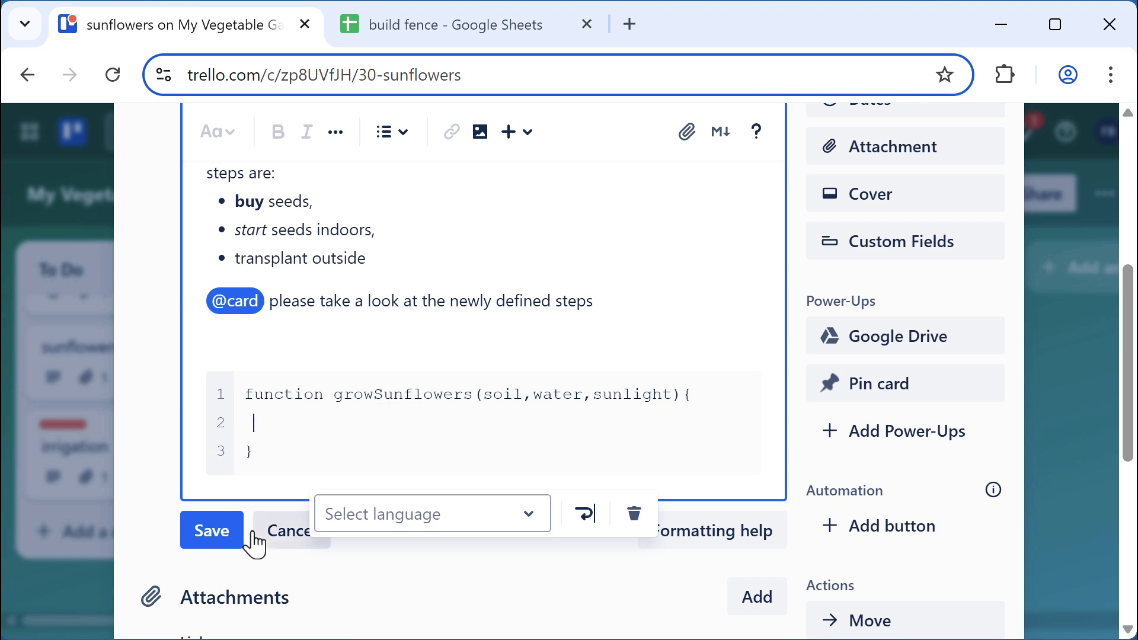
Save the sunflowers description, then reopen it for editing
{"action": "left_click", "coordinate": [210, 539]}
{"action": "mouse_move", "coordinate": [203, 530]}
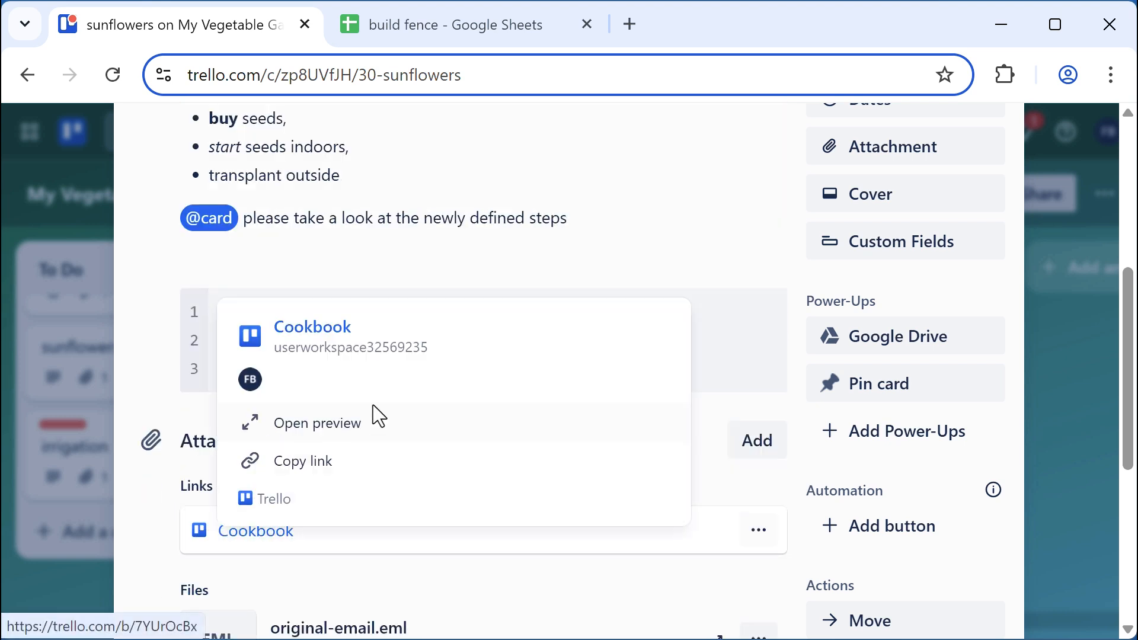
{"action": "scroll", "coordinate": [546, 249], "scroll_direction": "up", "scroll_amount": 4}
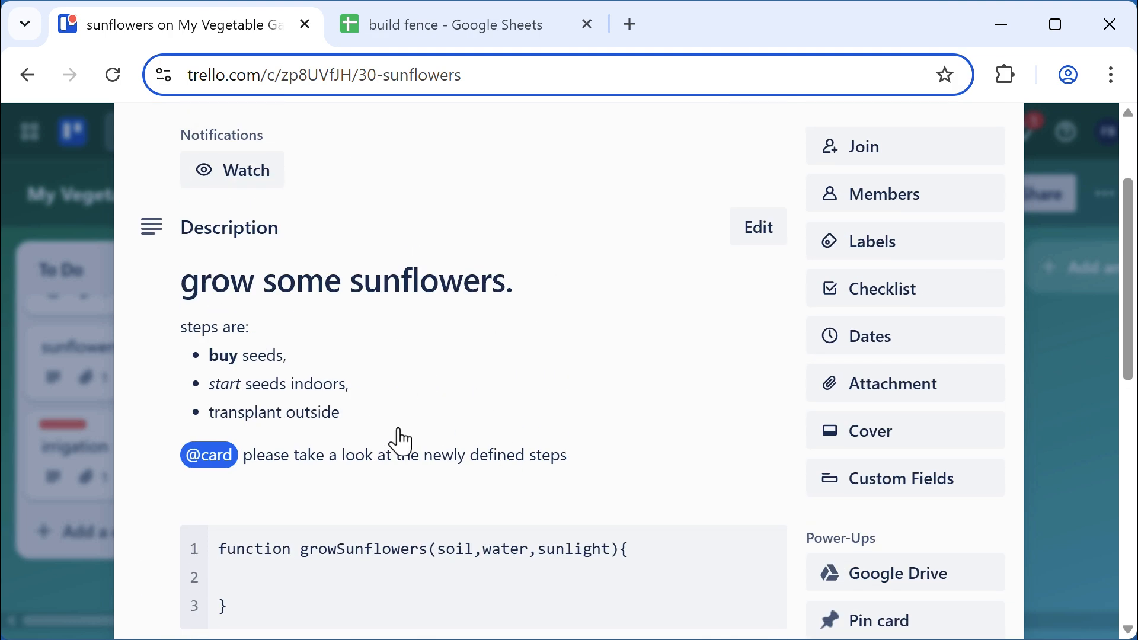
{"action": "left_click", "coordinate": [427, 424]}
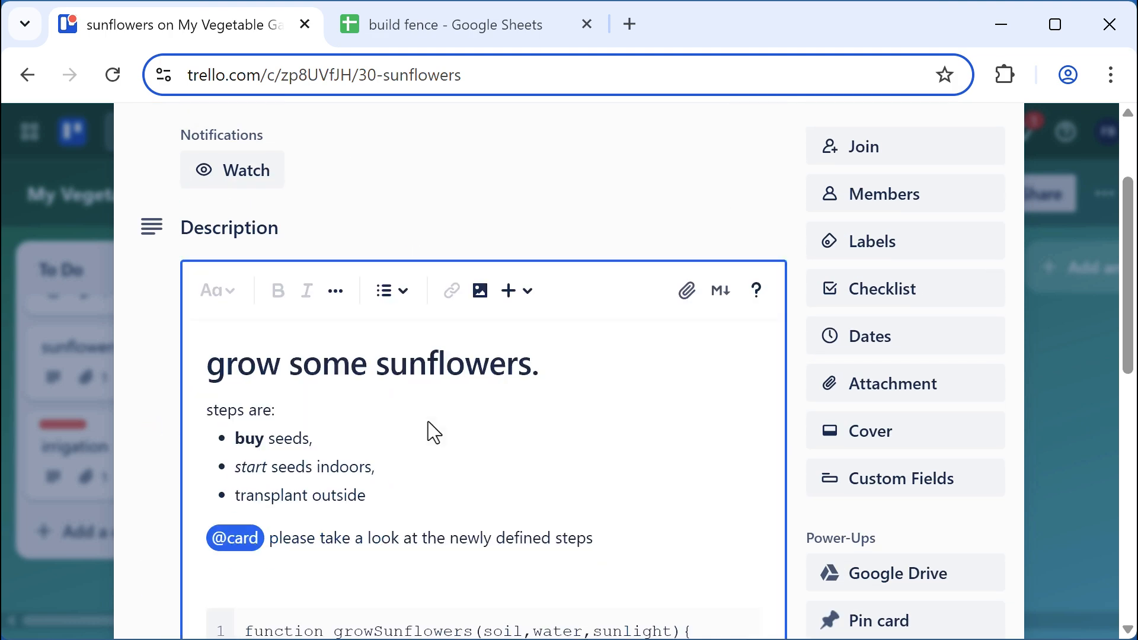
{"action": "scroll", "coordinate": [428, 421], "scroll_direction": "down", "scroll_amount": 2}
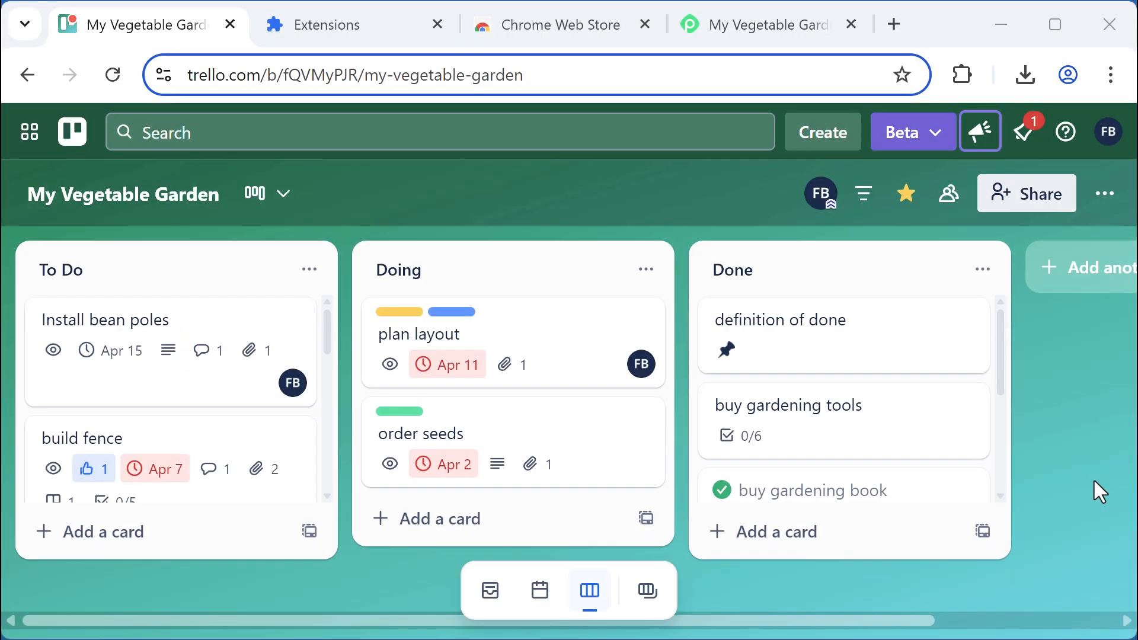
Search the Chrome Web Store for 'trello' and review the matching extensions
{"action": "left_click", "coordinate": [553, 31]}
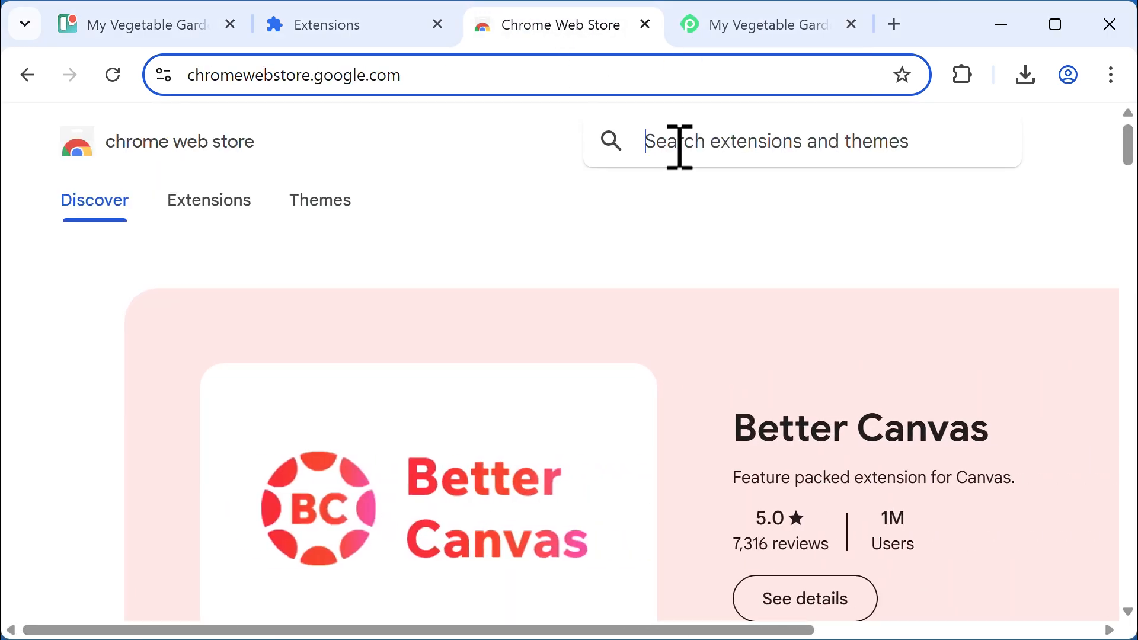
{"action": "type", "text": "trel"}
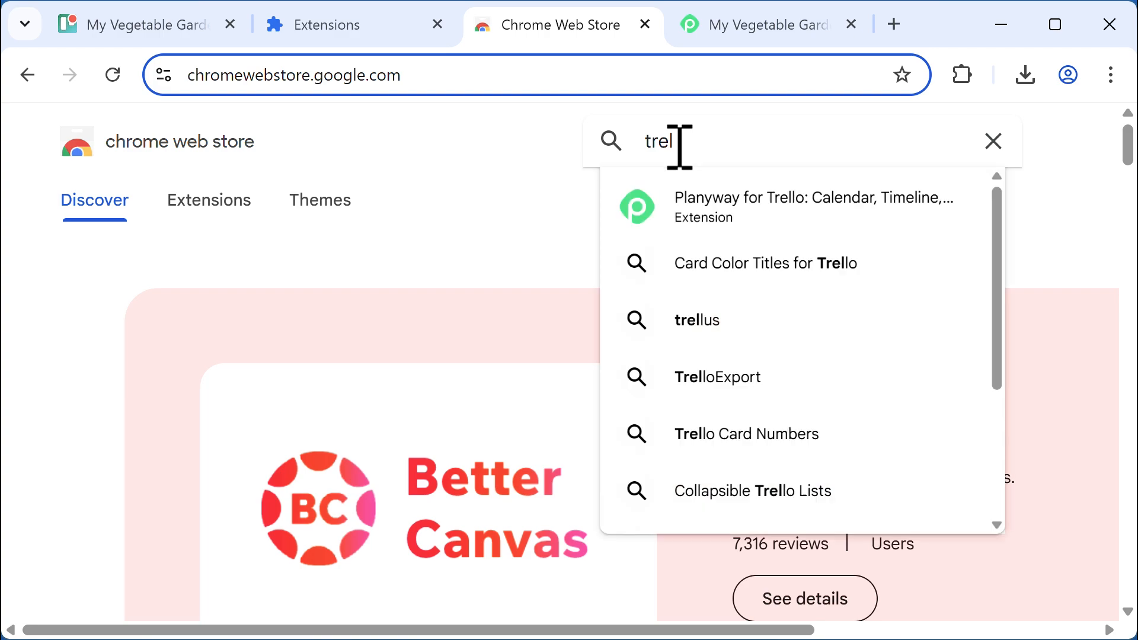
{"action": "type", "text": "lo"}
{"action": "key", "text": "Return"}
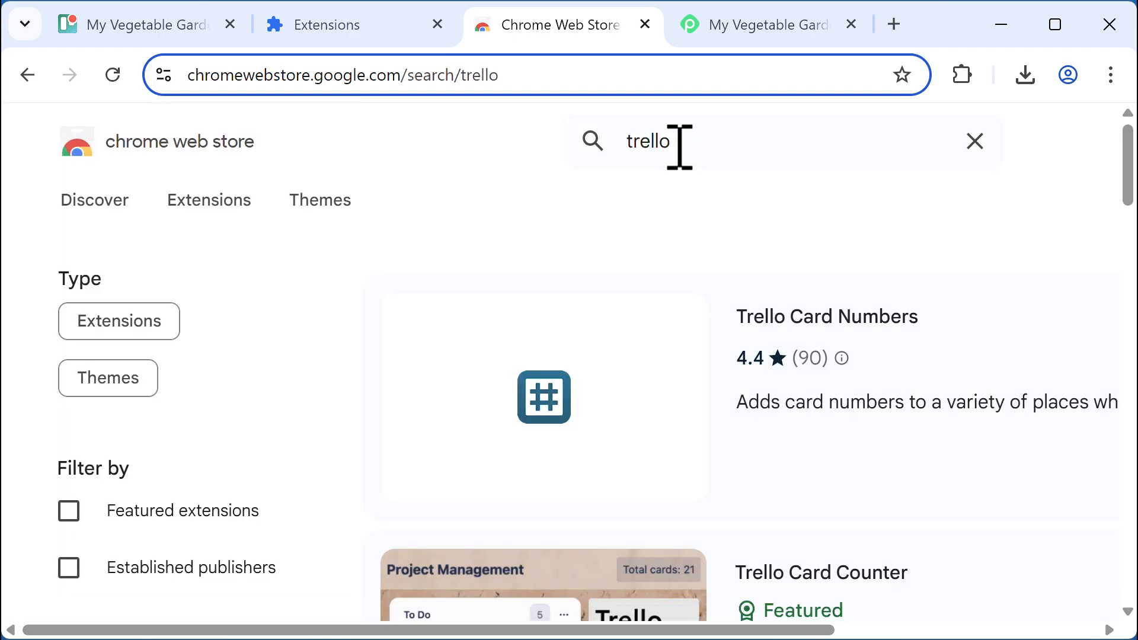
{"action": "left_click_drag", "start_coordinate": [1128, 189], "coordinate": [1104, 141]}
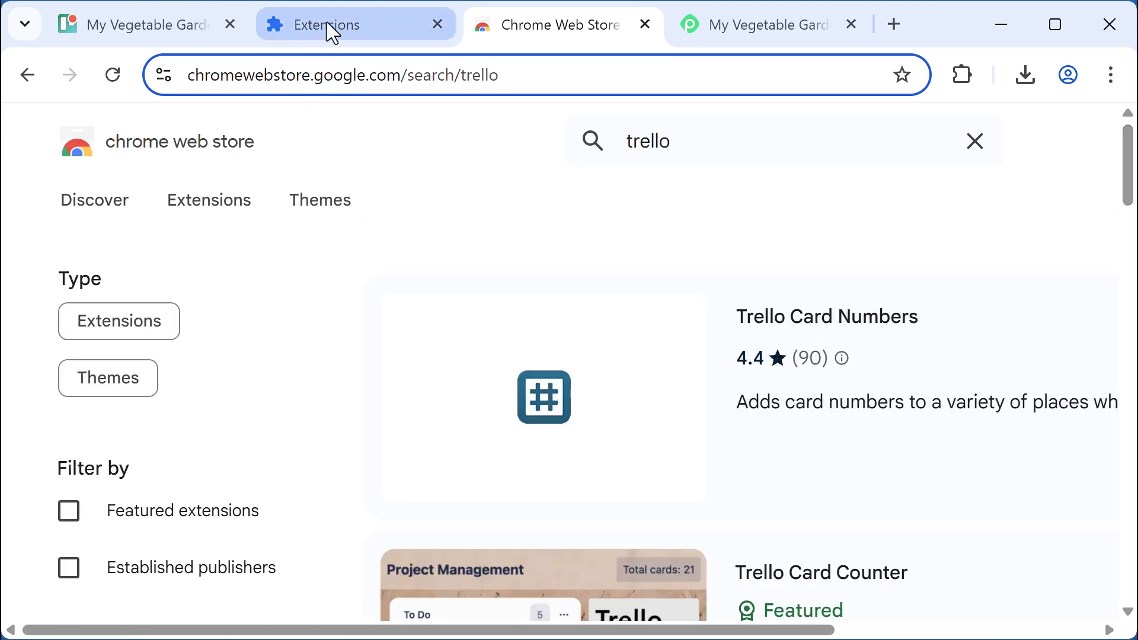
{"action": "left_click", "coordinate": [332, 31]}
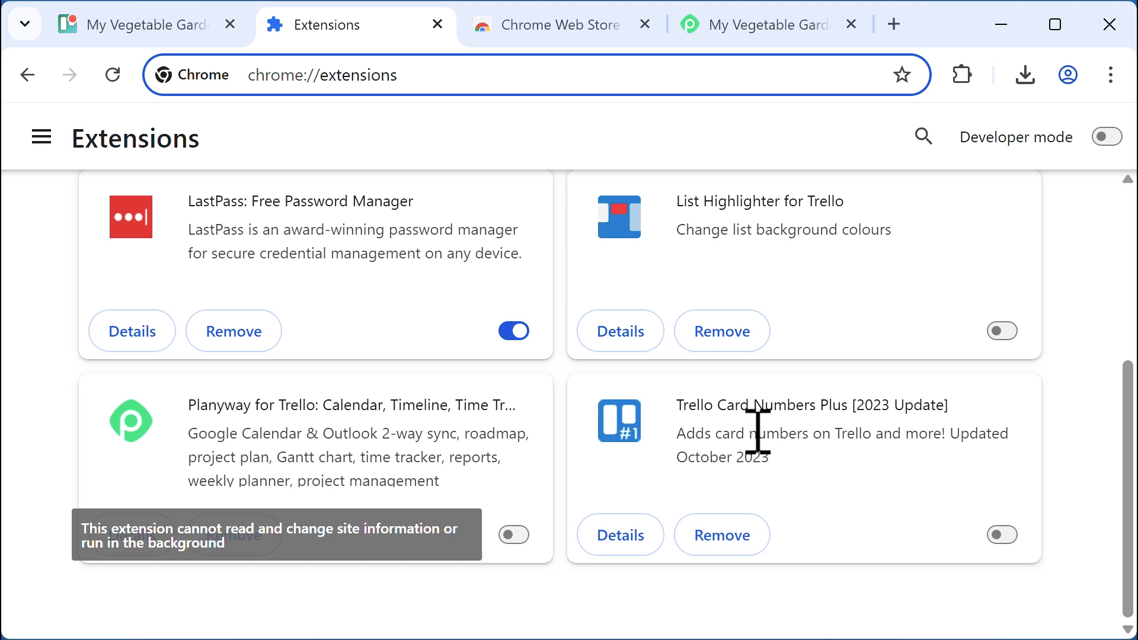
Enable Trello Card Numbers Plus and return to the My Vegetable Garden tab
{"action": "left_click", "coordinate": [1007, 536]}
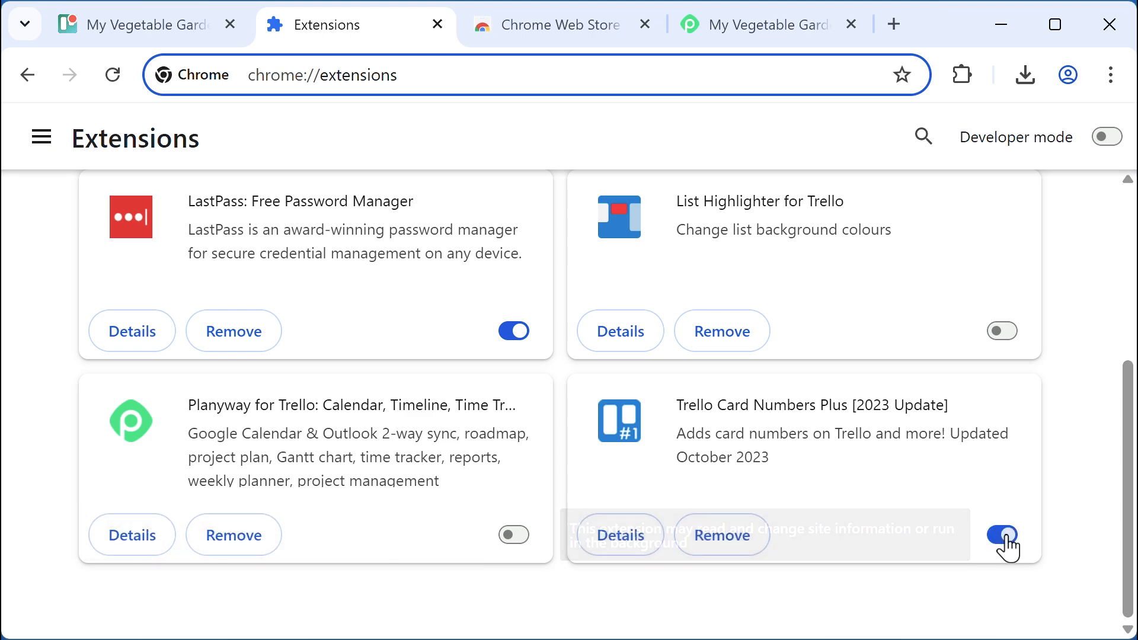
{"action": "left_click", "coordinate": [142, 28]}
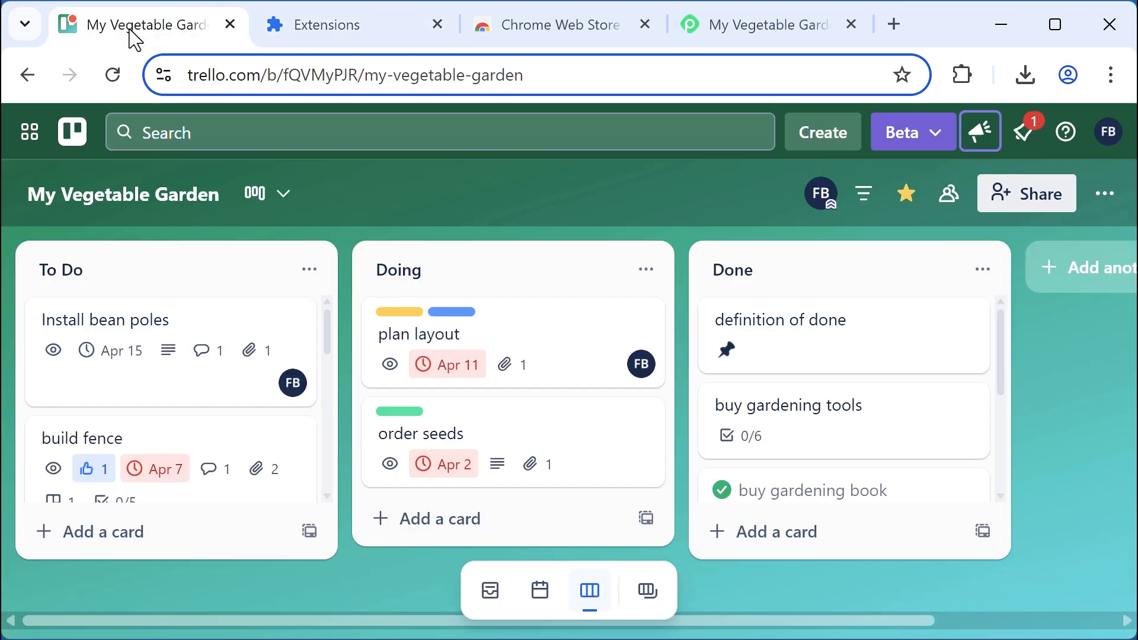
Reload the board to see card numbers like #29 and #1, then return to Extensions
{"action": "left_click", "coordinate": [113, 74]}
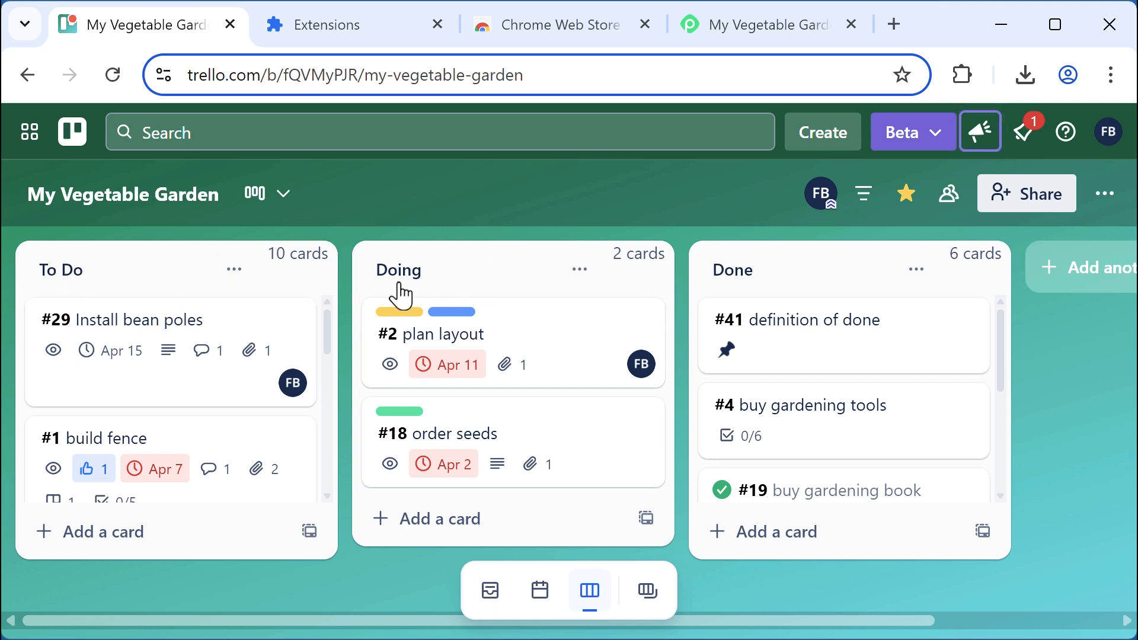
{"action": "left_click", "coordinate": [325, 25]}
Swap Card Numbers Plus for List Highlighter and reload the board so Doing turns red
{"action": "left_click", "coordinate": [1006, 535]}
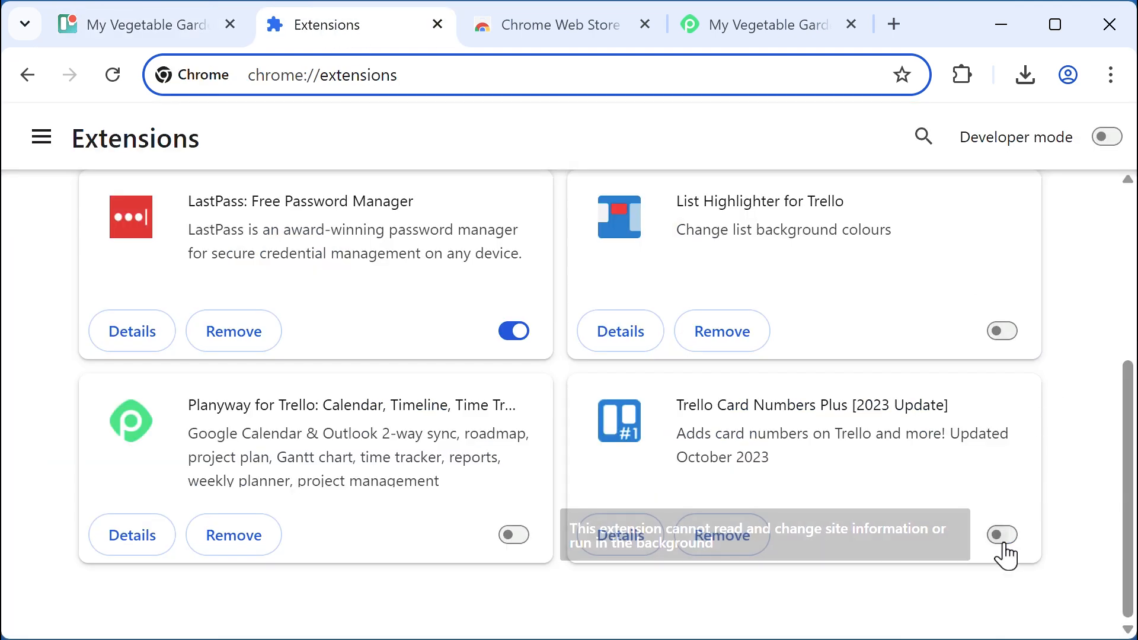
{"action": "left_click", "coordinate": [1008, 340]}
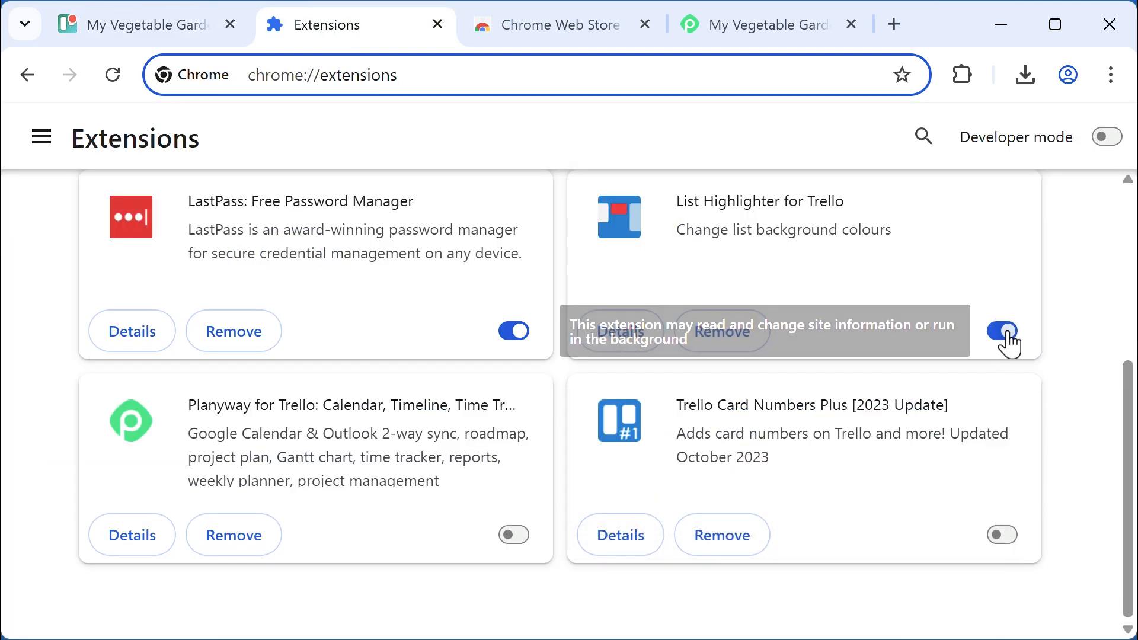
{"action": "left_click", "coordinate": [165, 29]}
{"action": "left_click", "coordinate": [112, 75]}
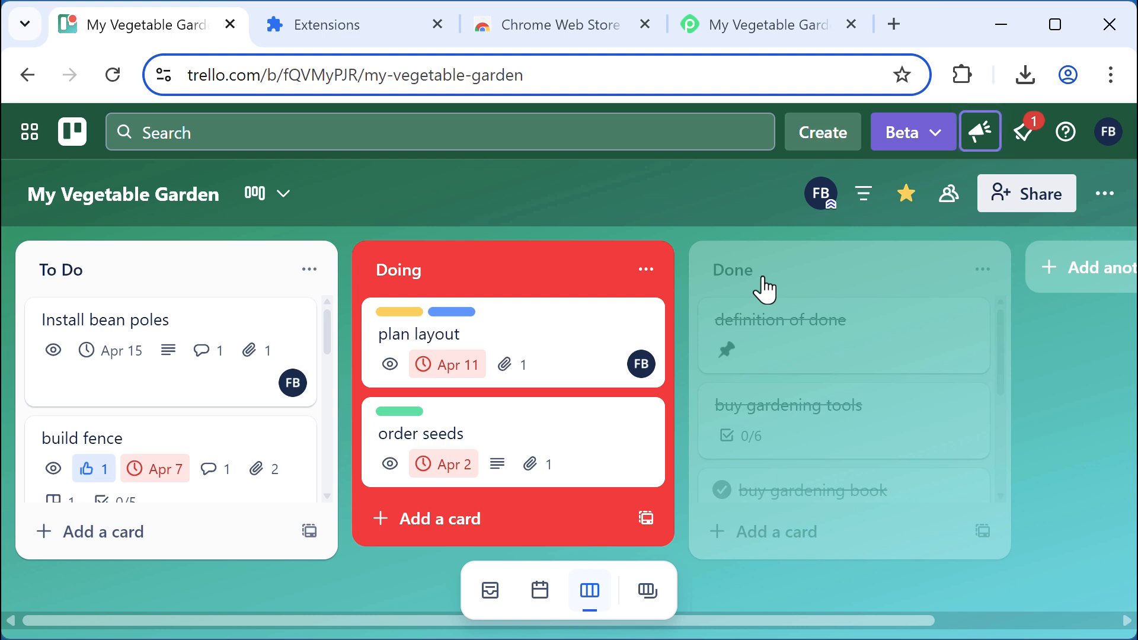
{"action": "left_click", "coordinate": [327, 30]}
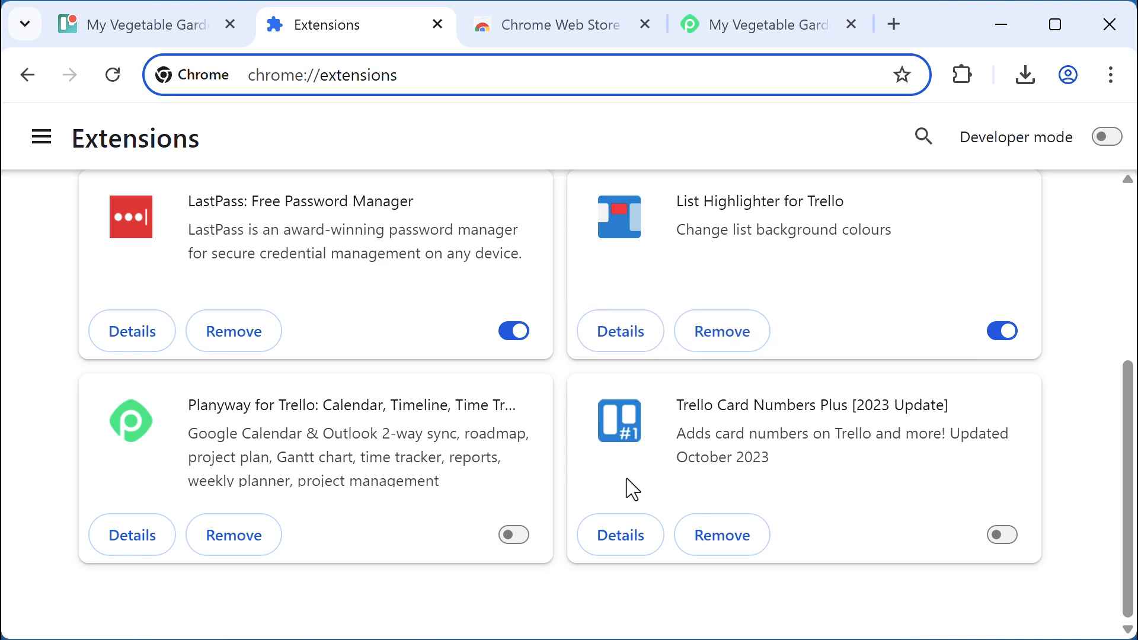
Open List Highlighter for Trello's details and its settings page
{"action": "left_click", "coordinate": [630, 330]}
{"action": "scroll", "coordinate": [599, 352], "scroll_direction": "down", "scroll_amount": 3}
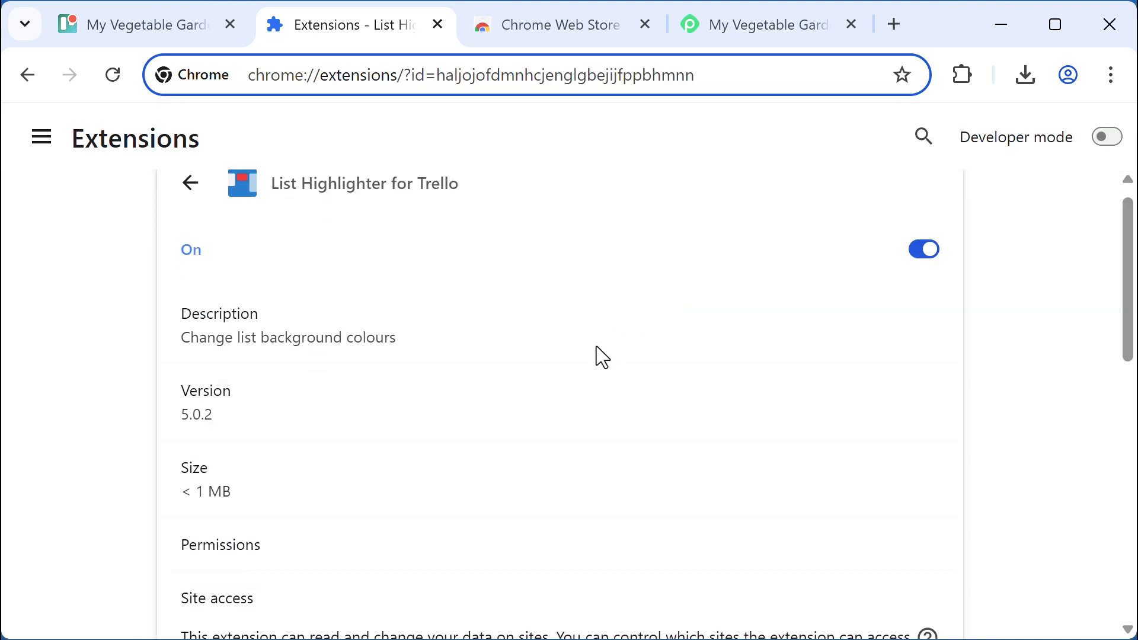
{"action": "scroll", "coordinate": [596, 350], "scroll_direction": "down", "scroll_amount": 8}
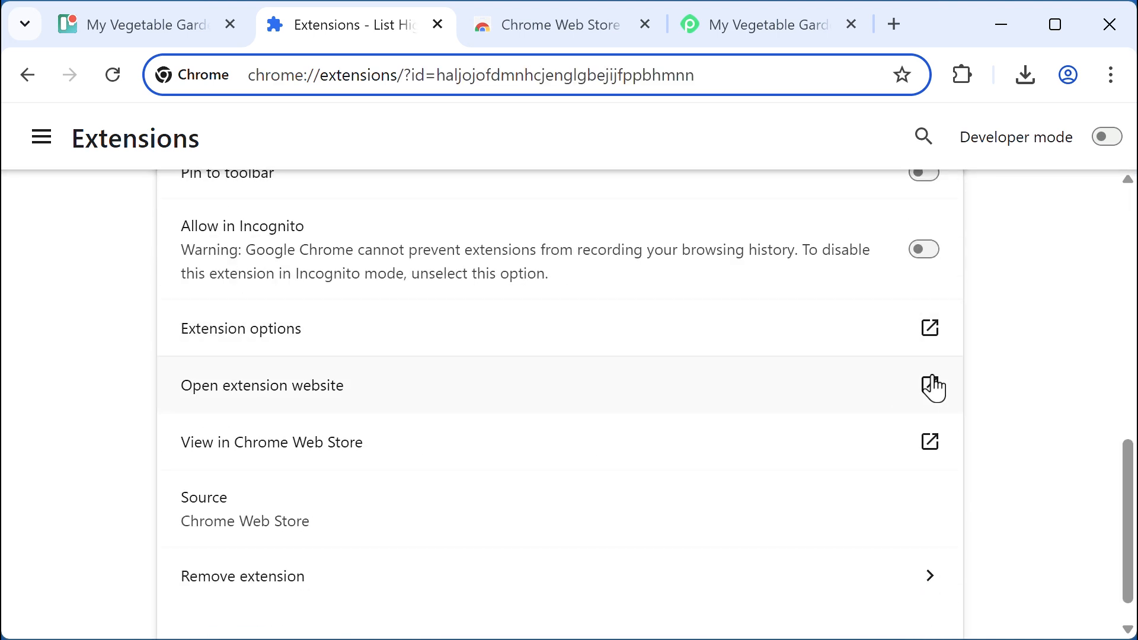
{"action": "left_click", "coordinate": [930, 332]}
{"action": "scroll", "coordinate": [663, 460], "scroll_direction": "down", "scroll_amount": 5}
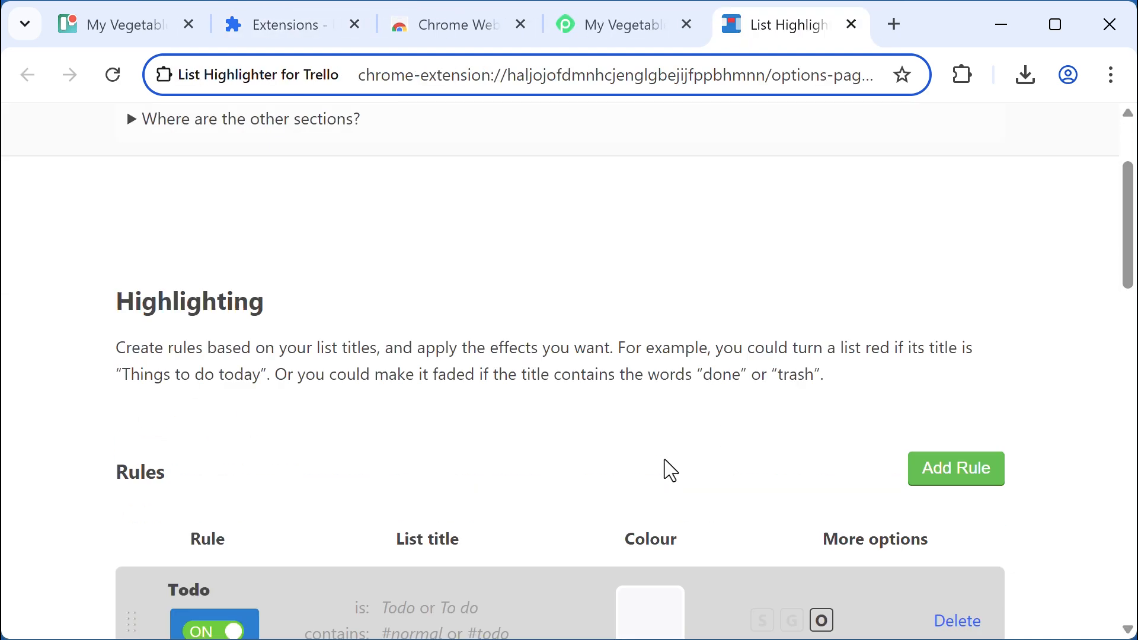
{"action": "scroll", "coordinate": [663, 460], "scroll_direction": "down", "scroll_amount": 4}
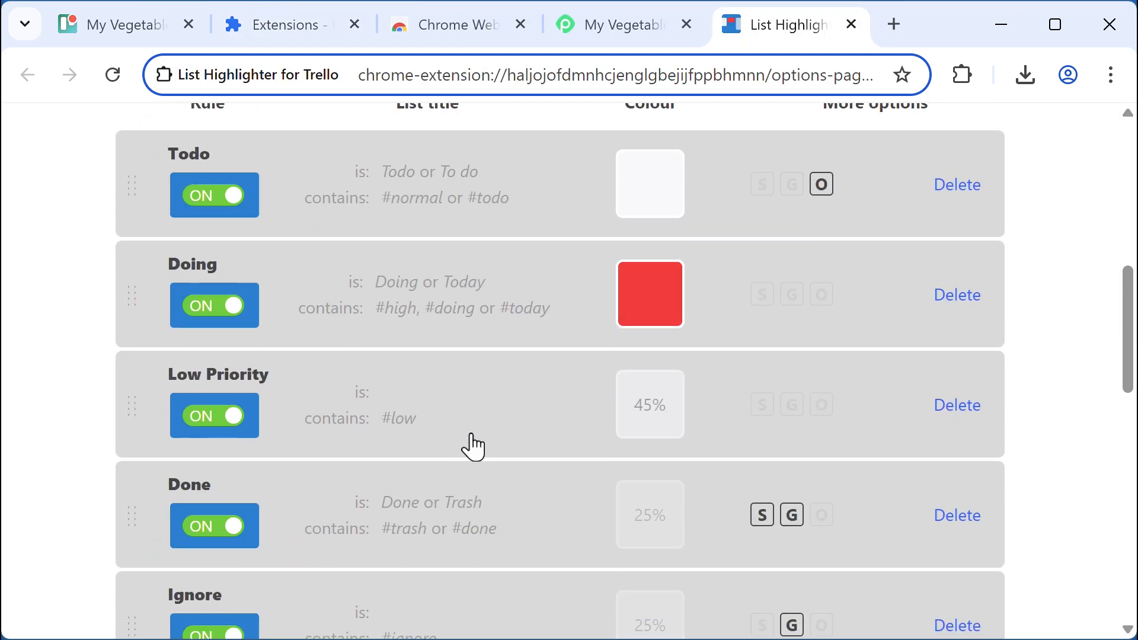
{"action": "scroll", "coordinate": [474, 448], "scroll_direction": "down", "scroll_amount": 2}
{"action": "scroll", "coordinate": [474, 448], "scroll_direction": "up", "scroll_amount": 4}
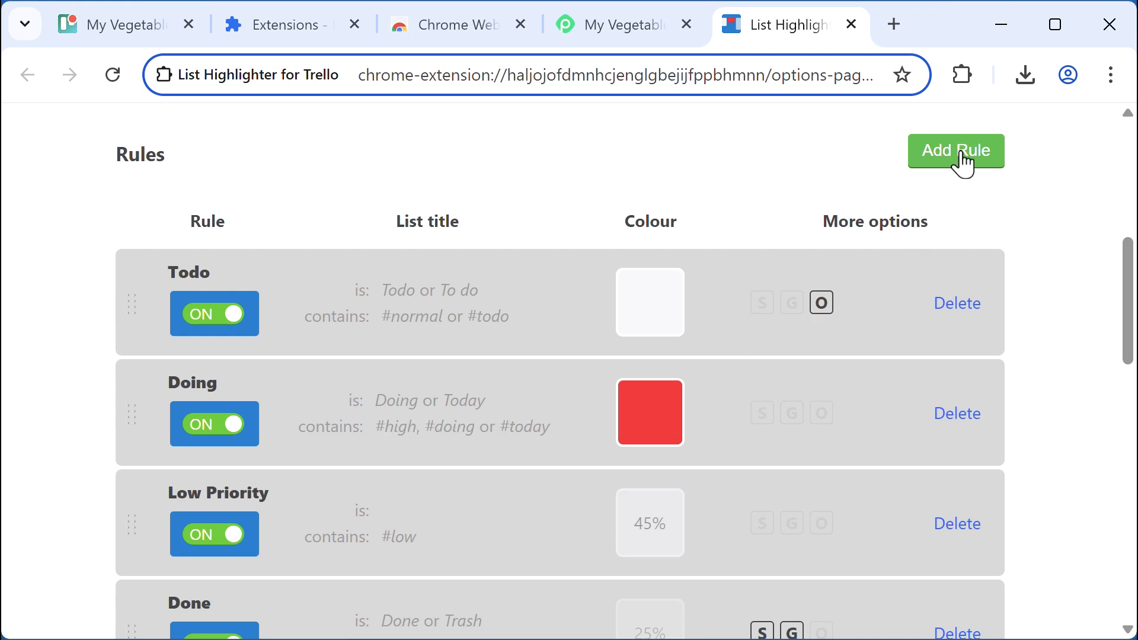
Change the Doing list highlight colour to orange, save, and return to the board
{"action": "left_click", "coordinate": [643, 428]}
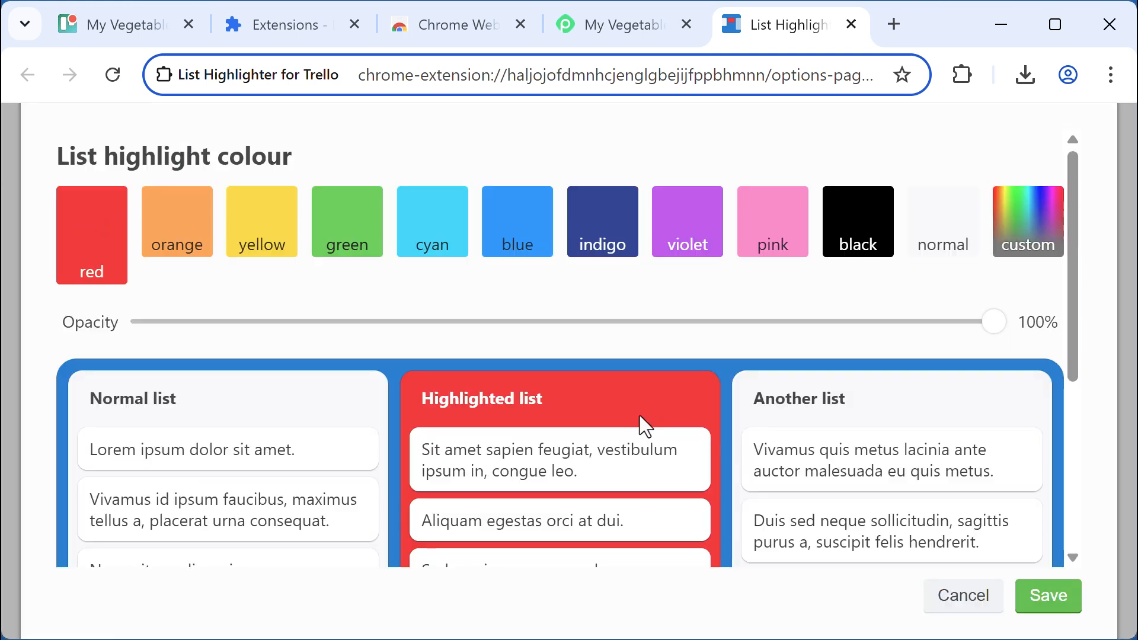
{"action": "left_click", "coordinate": [173, 225]}
{"action": "left_click", "coordinate": [1045, 597]}
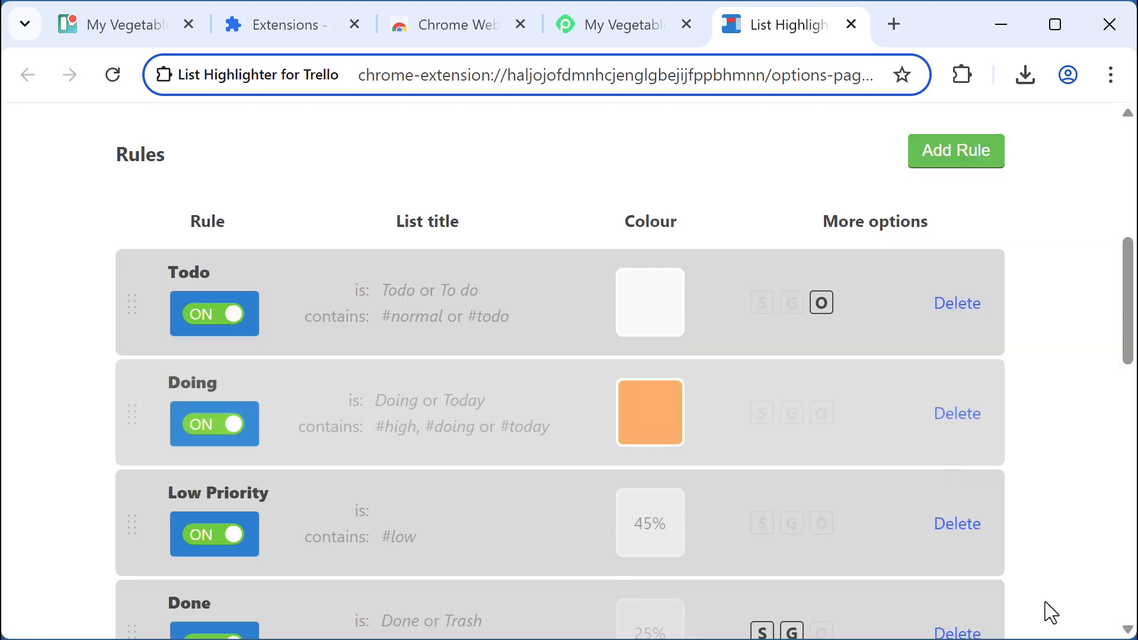
{"action": "scroll", "coordinate": [1060, 326], "scroll_direction": "down", "scroll_amount": 10}
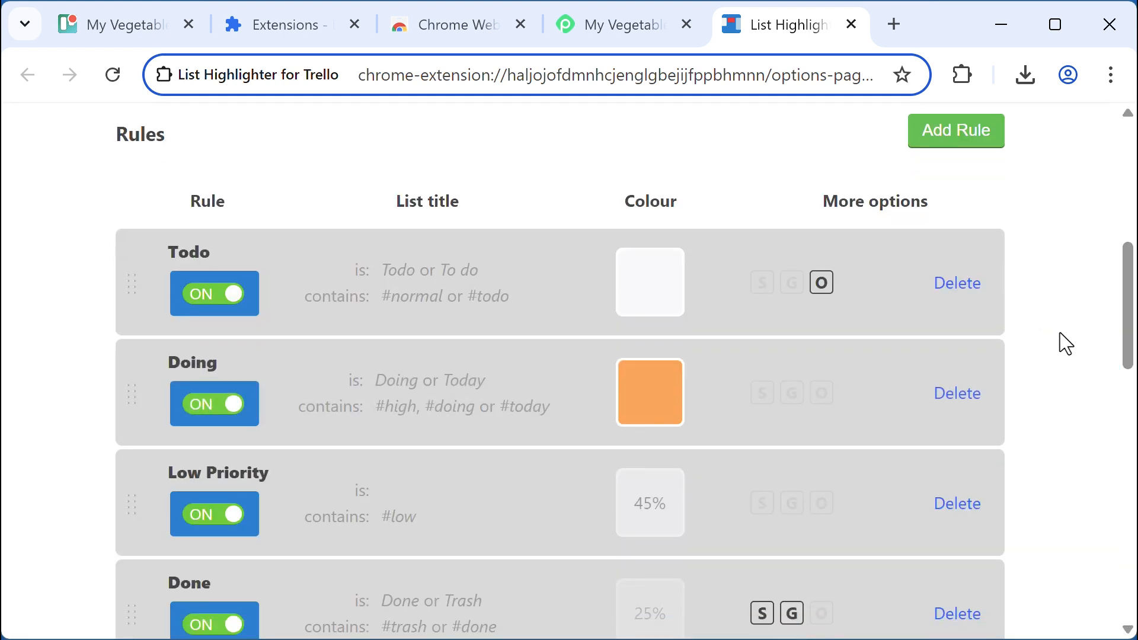
{"action": "left_click", "coordinate": [115, 35]}
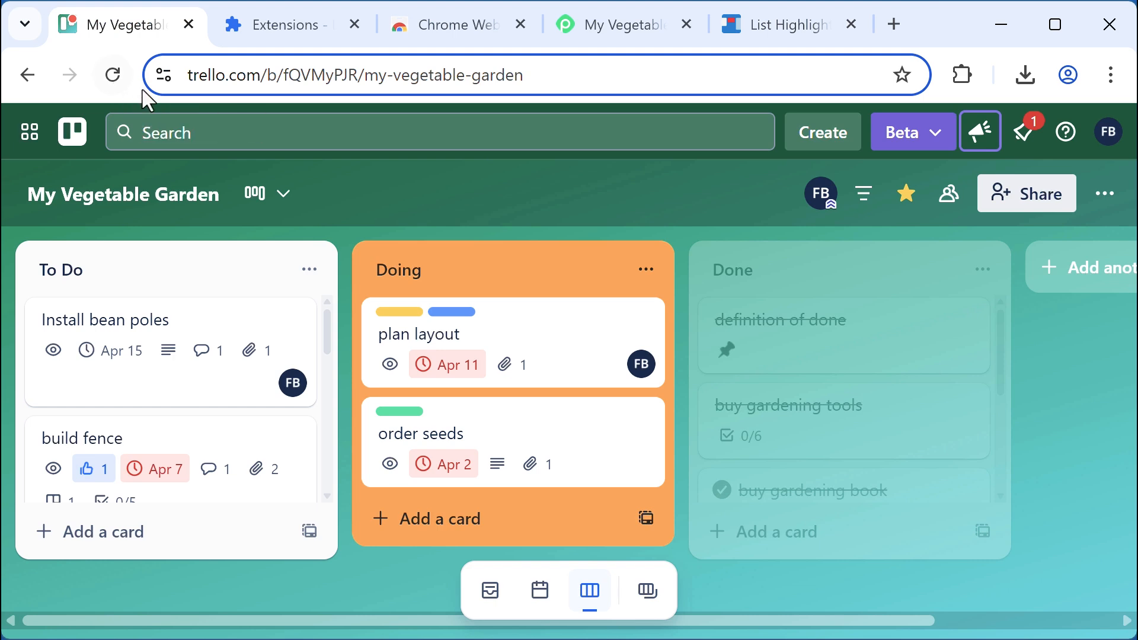
Disable List Highlighter, enable Planyway for Trello, and go back to the garden board
{"action": "left_click", "coordinate": [262, 24]}
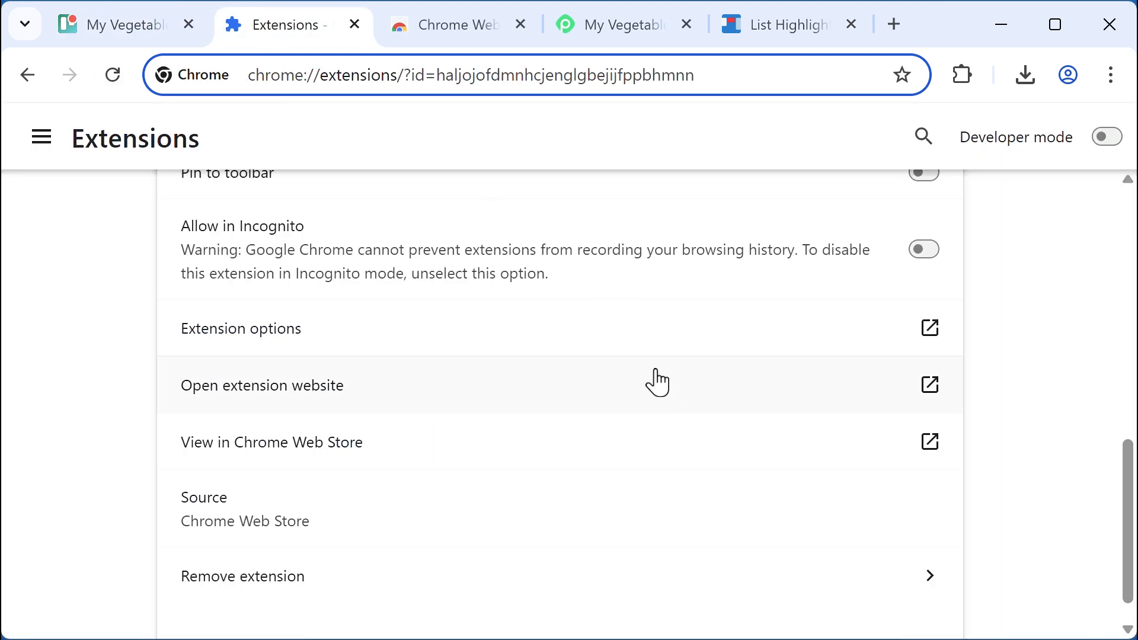
{"action": "left_click", "coordinate": [25, 76]}
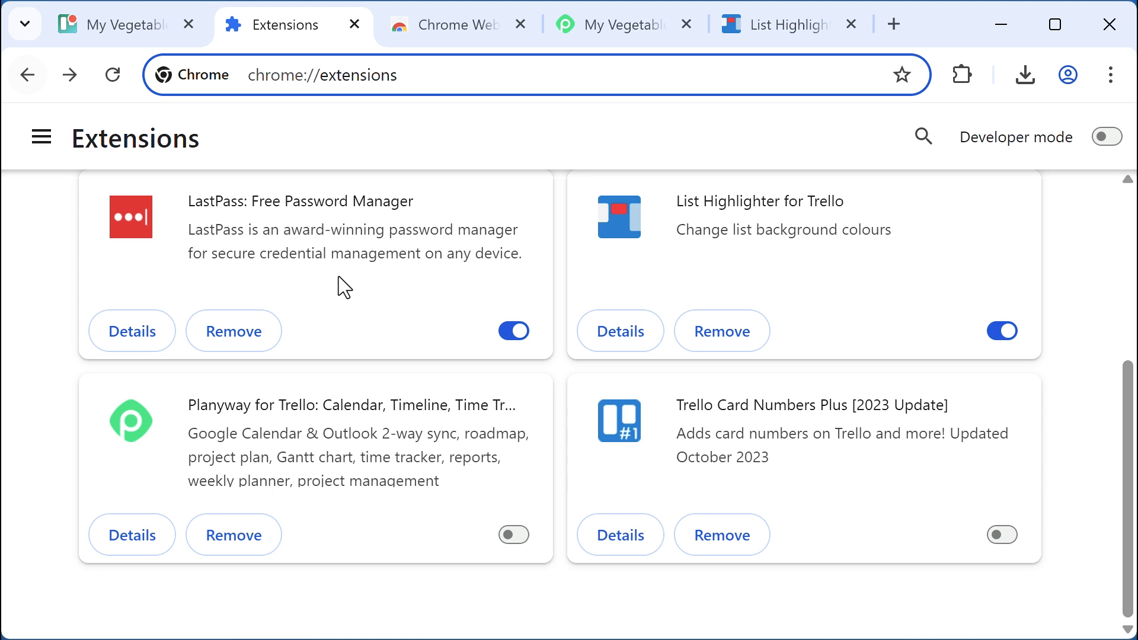
{"action": "left_click", "coordinate": [1003, 333]}
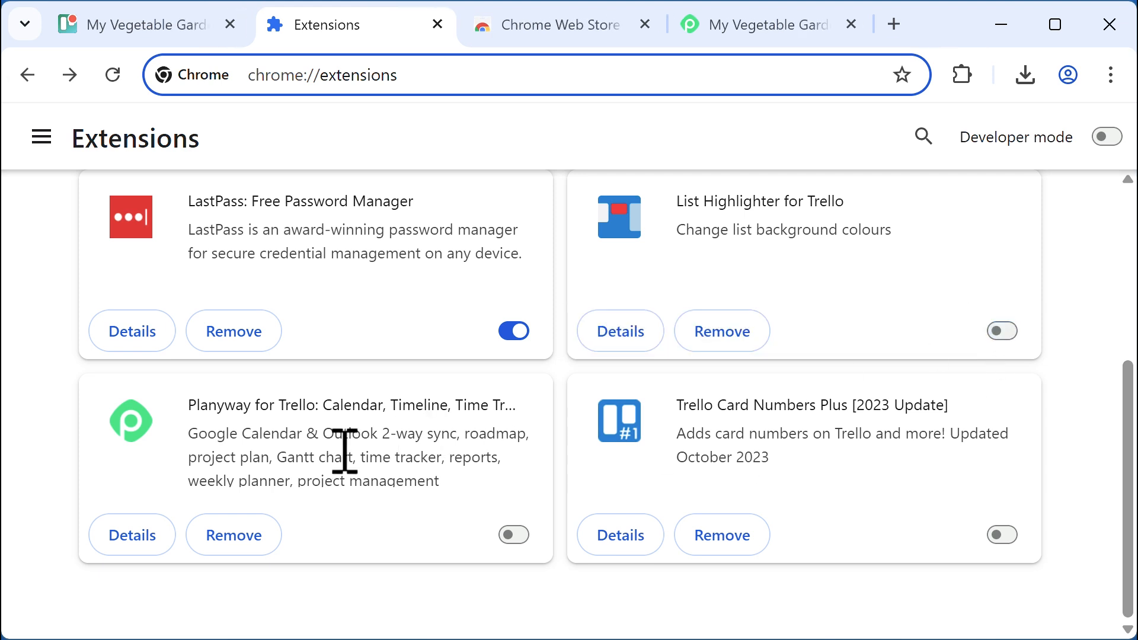
{"action": "left_click", "coordinate": [515, 536]}
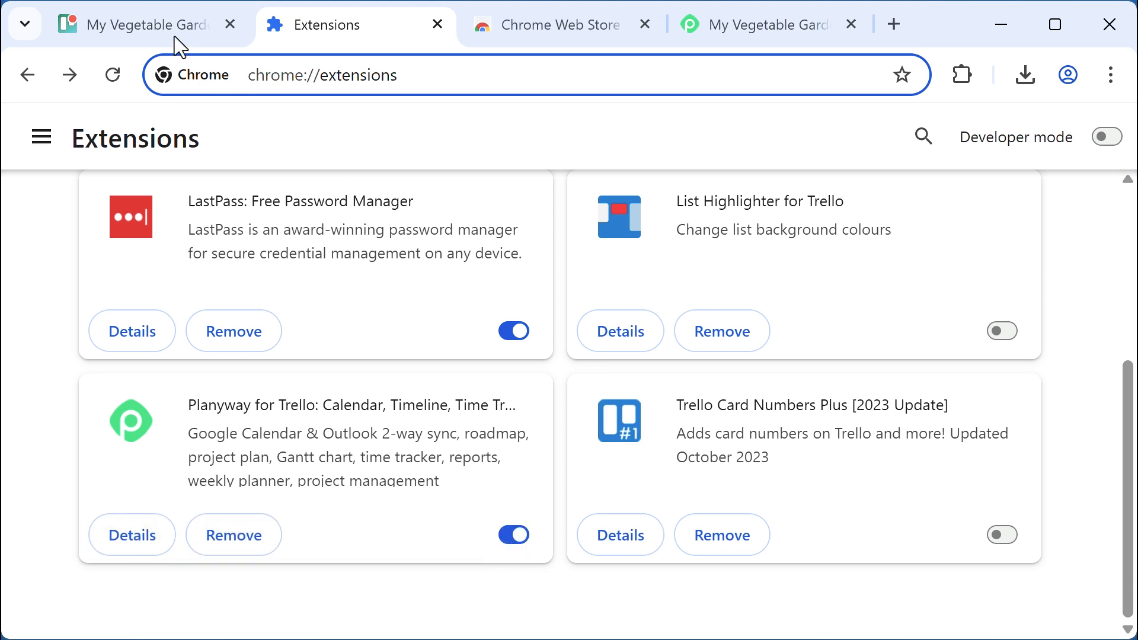
{"action": "left_click", "coordinate": [132, 26]}
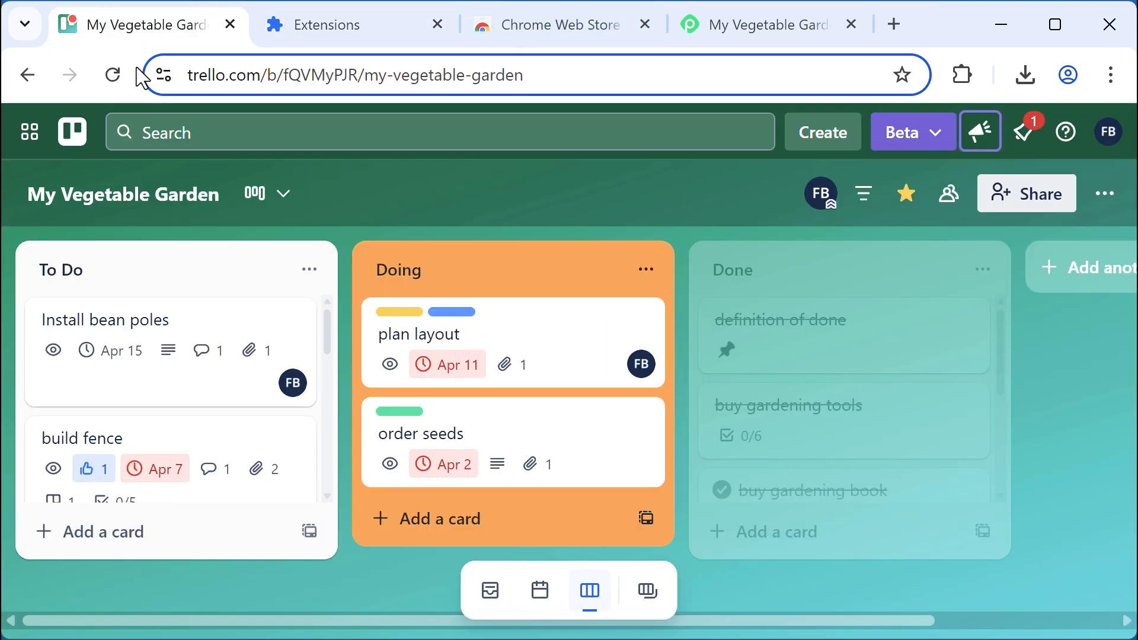
Reload the board and check the plan layout card's Planyway dates (Apr 11, 5:10–6:10 PM)
{"action": "left_click", "coordinate": [113, 74]}
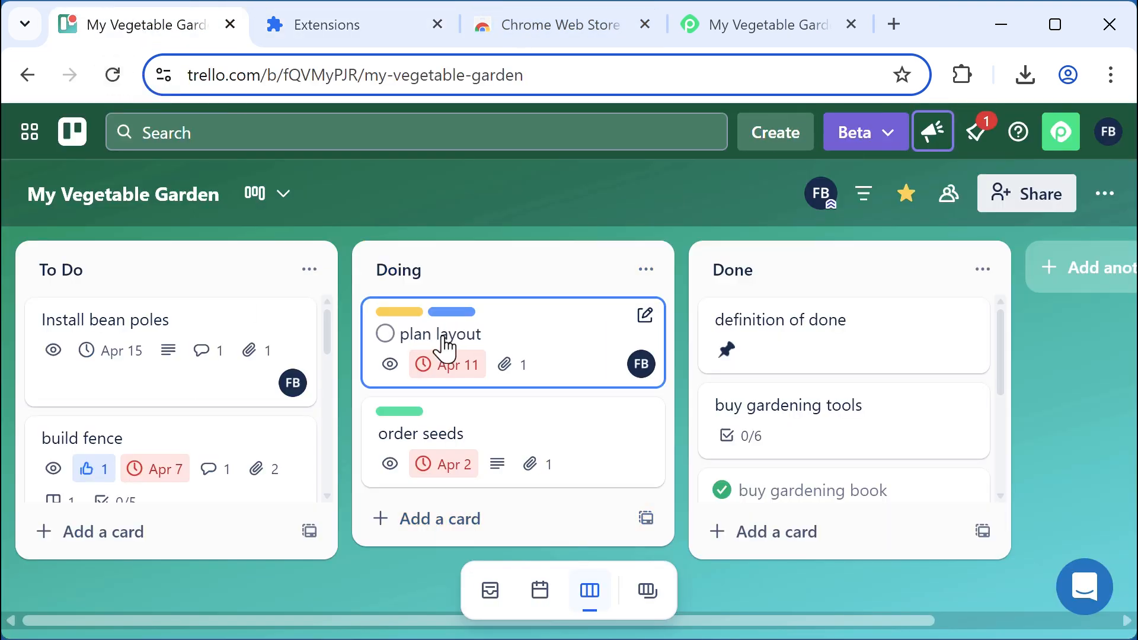
{"action": "left_click", "coordinate": [443, 344]}
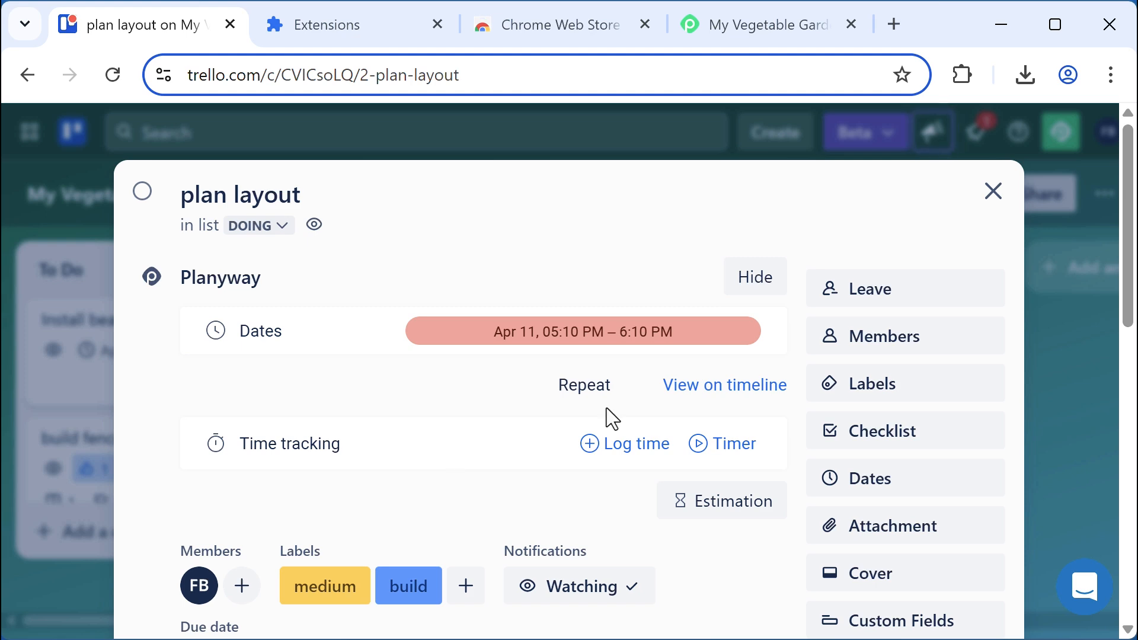
{"action": "left_click", "coordinate": [992, 192]}
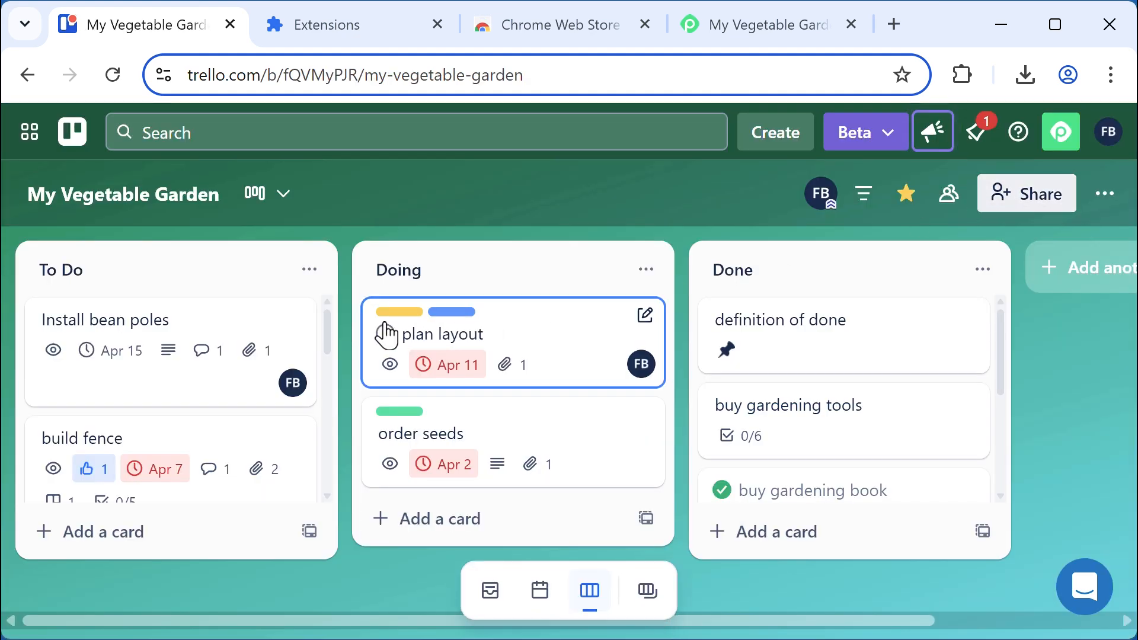
Group the Planyway garden timeline by Labels, scroll the rows, then return to Chrome's Extensions page
{"action": "left_click", "coordinate": [770, 30]}
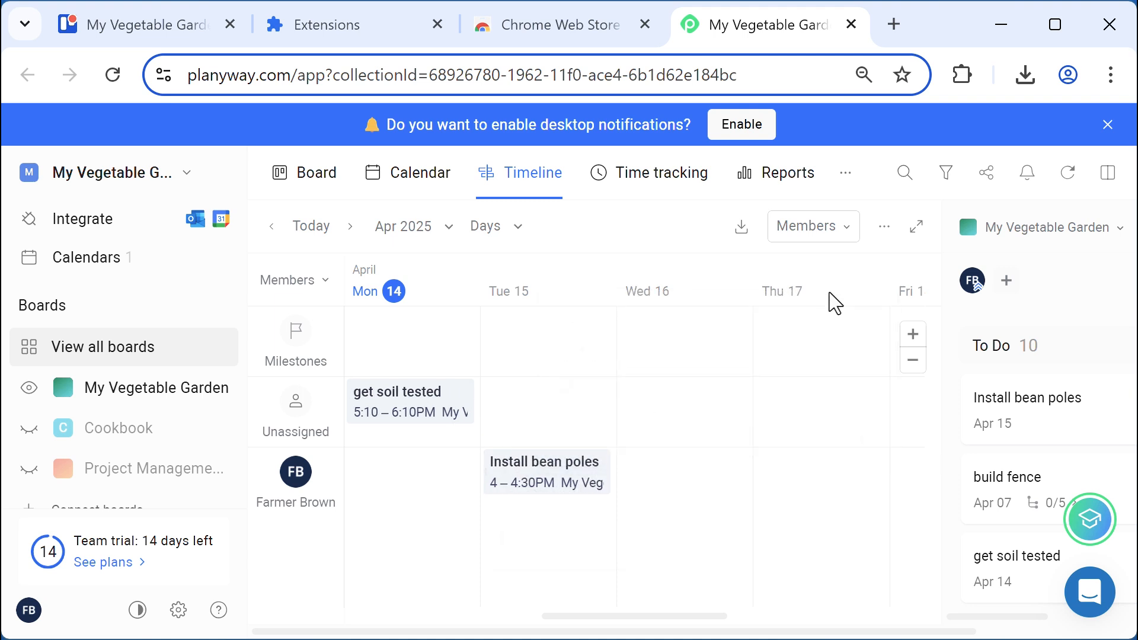
{"action": "left_click", "coordinate": [837, 238]}
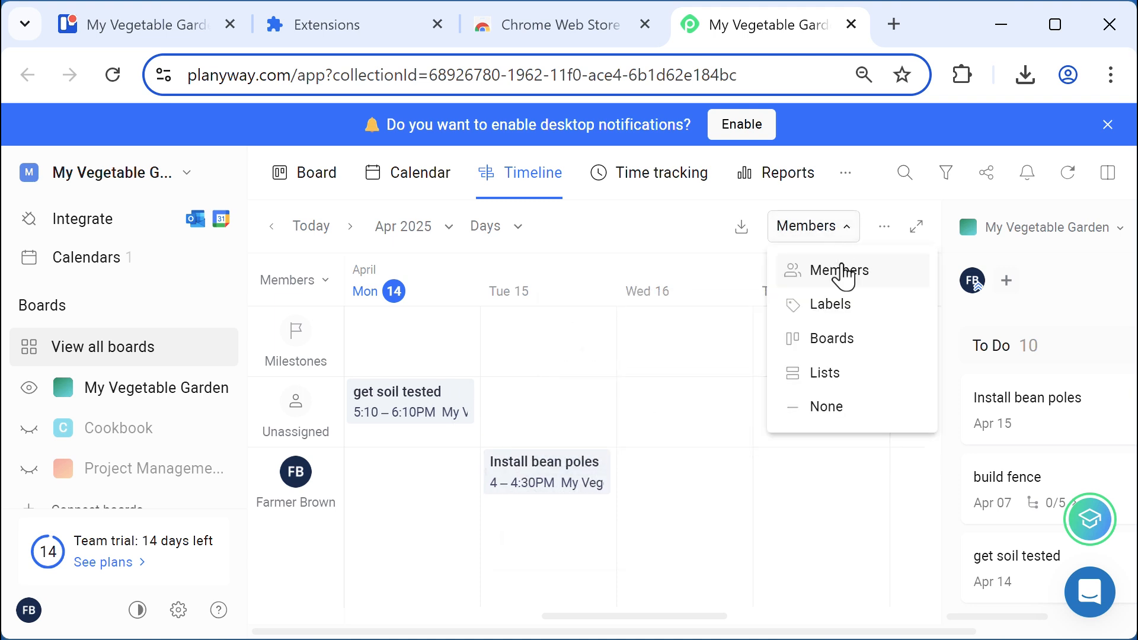
{"action": "left_click", "coordinate": [830, 305]}
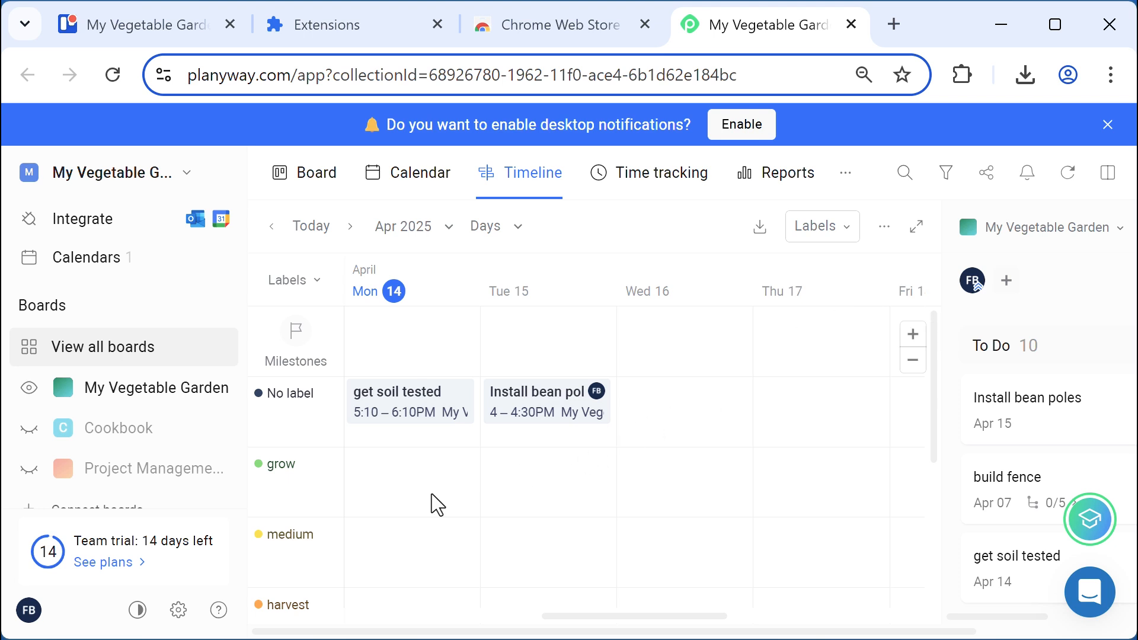
{"action": "scroll", "coordinate": [415, 500], "scroll_direction": "down", "scroll_amount": 2}
{"action": "scroll", "coordinate": [415, 500], "scroll_direction": "down", "scroll_amount": 2}
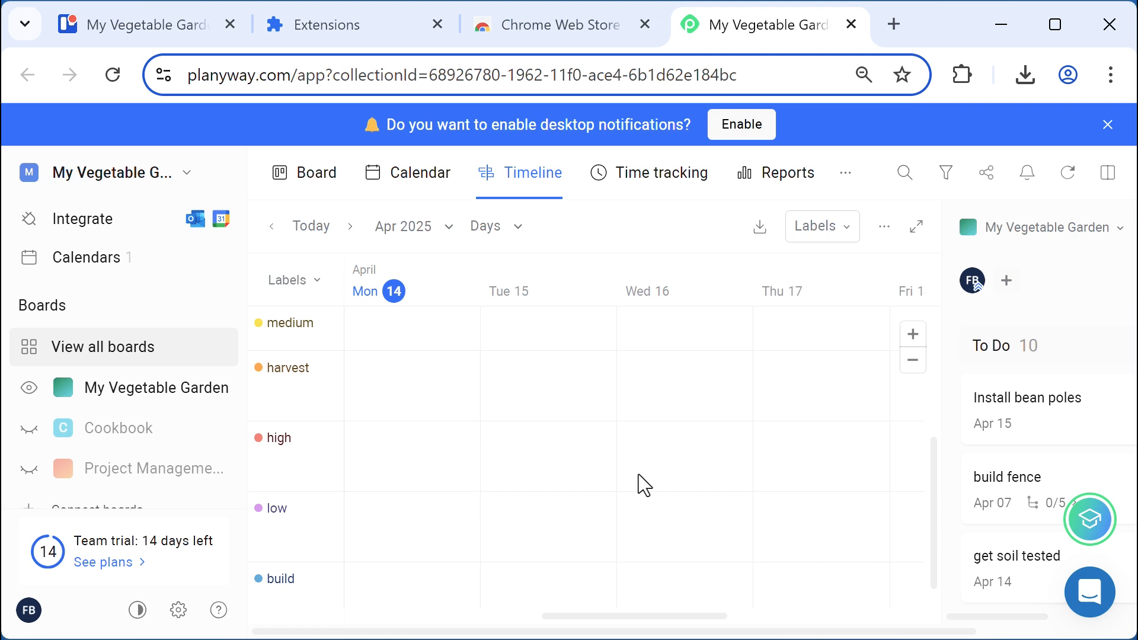
{"action": "scroll", "coordinate": [638, 474], "scroll_direction": "up", "scroll_amount": 4}
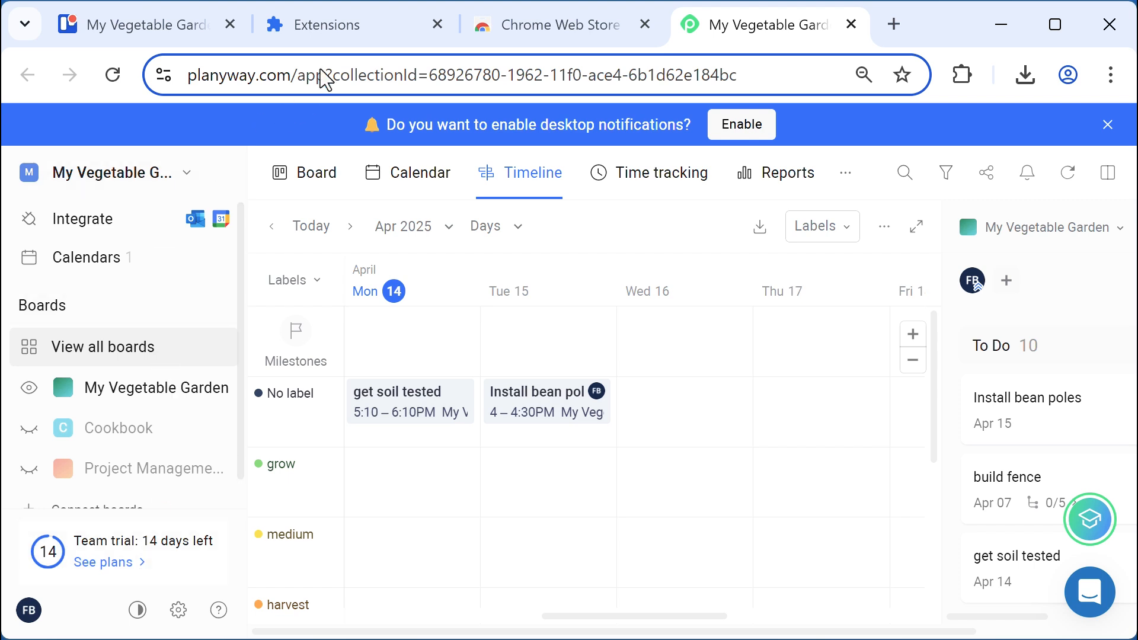
{"action": "left_click", "coordinate": [335, 29]}
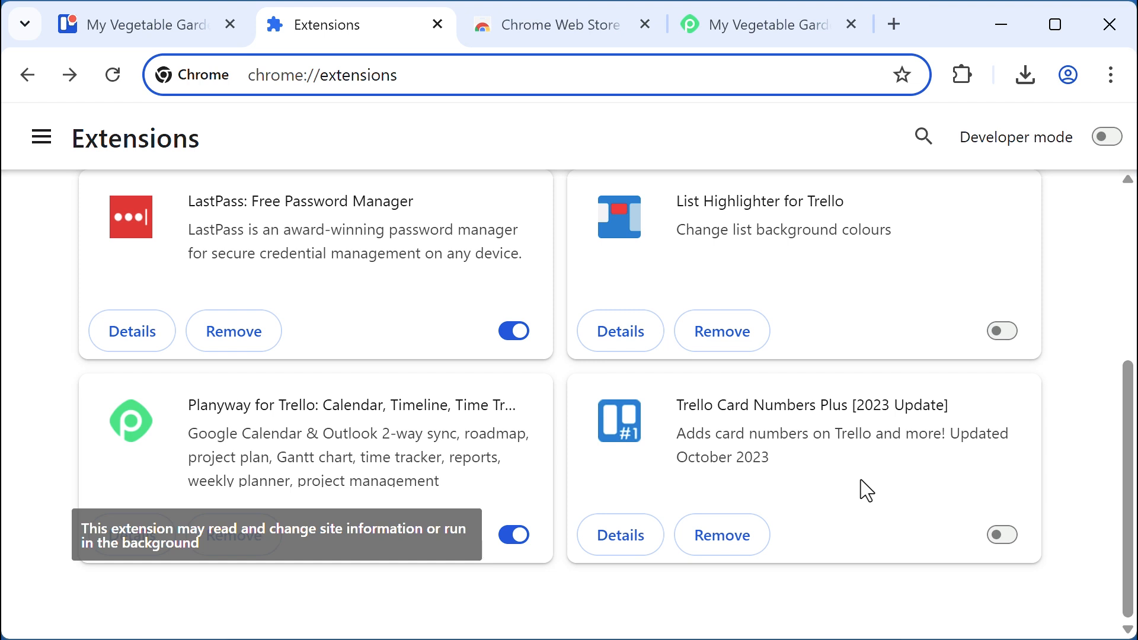
Scroll through the Trello extension search results in the Chrome Web Store
{"action": "left_click", "coordinate": [557, 29]}
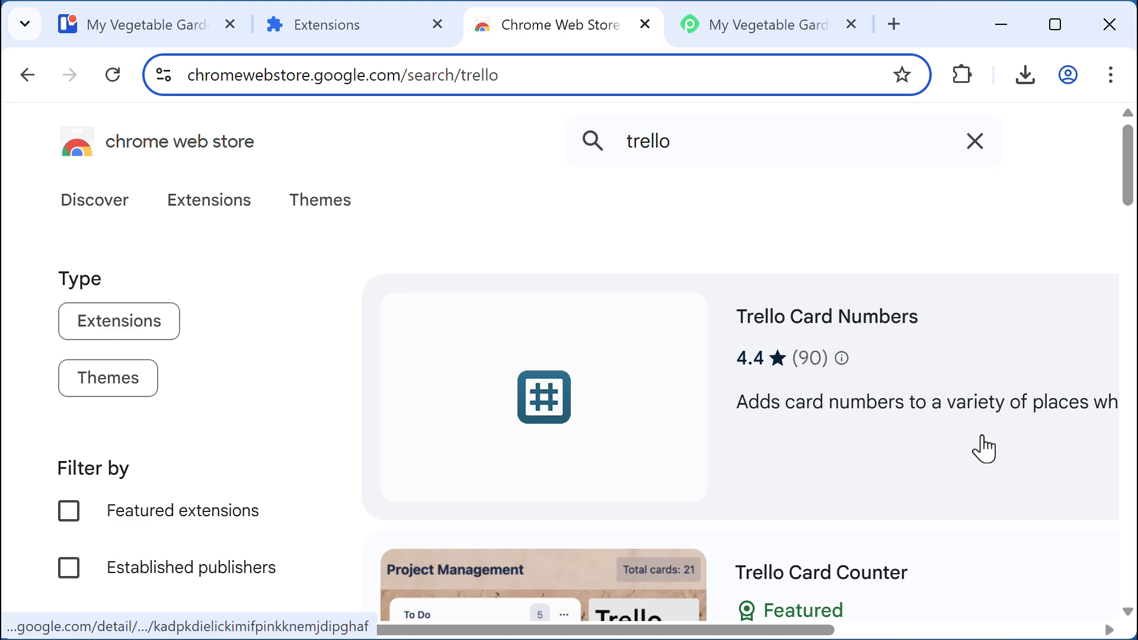
{"action": "scroll", "coordinate": [984, 449], "scroll_direction": "down", "scroll_amount": 15}
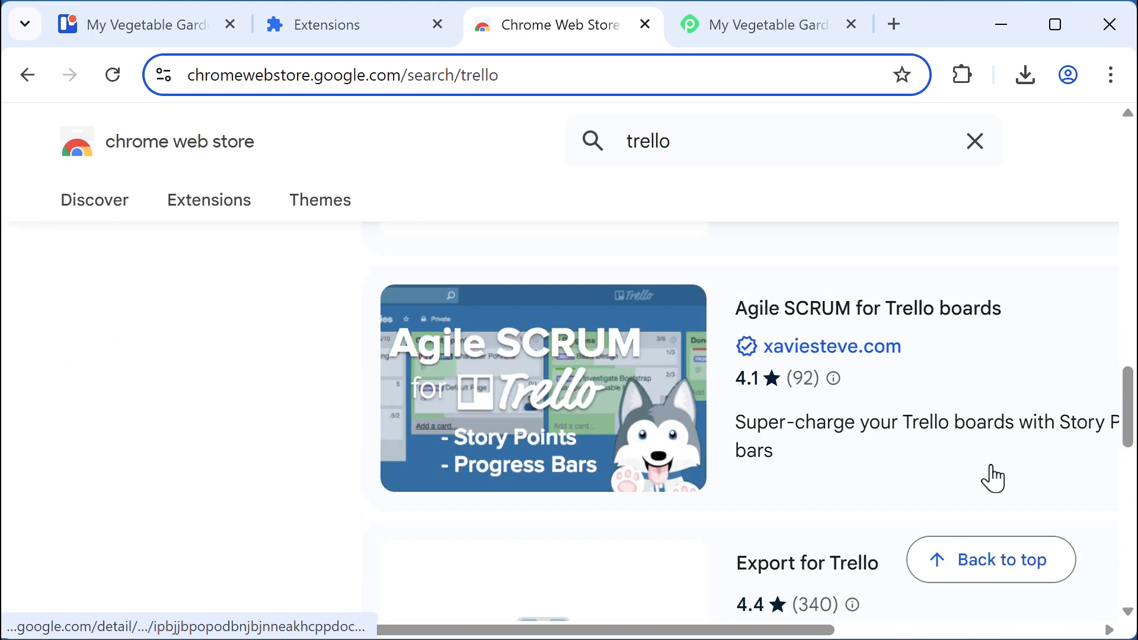
{"action": "scroll", "coordinate": [995, 479], "scroll_direction": "down", "scroll_amount": 10}
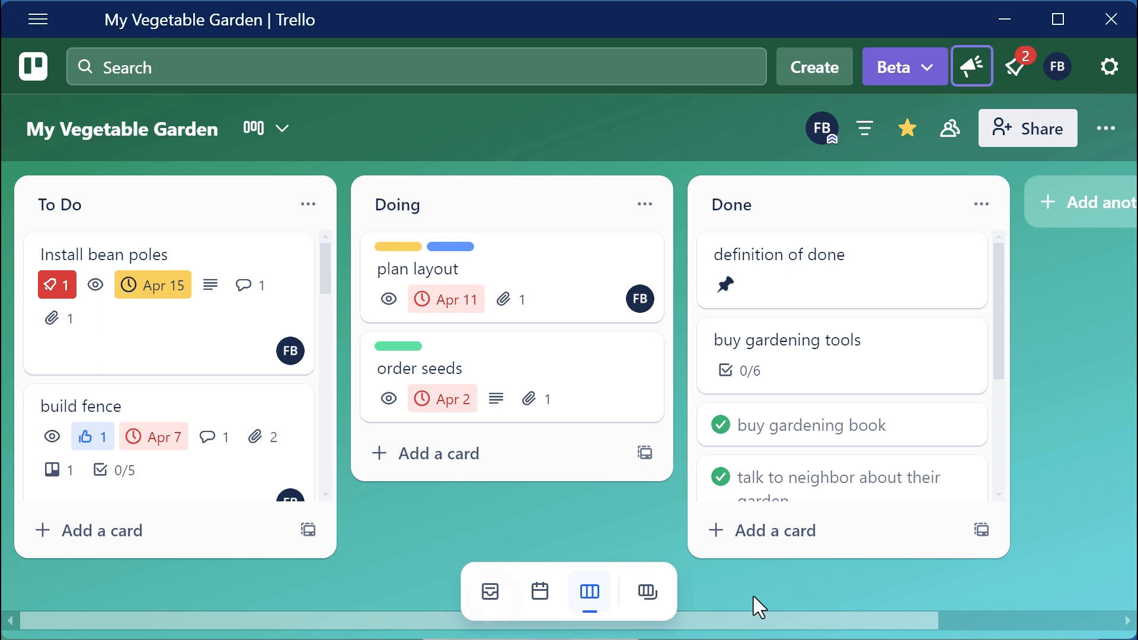
Toggle the Inbox panel, then open the Install bean poles card and read its description
{"action": "key", "text": "i"}
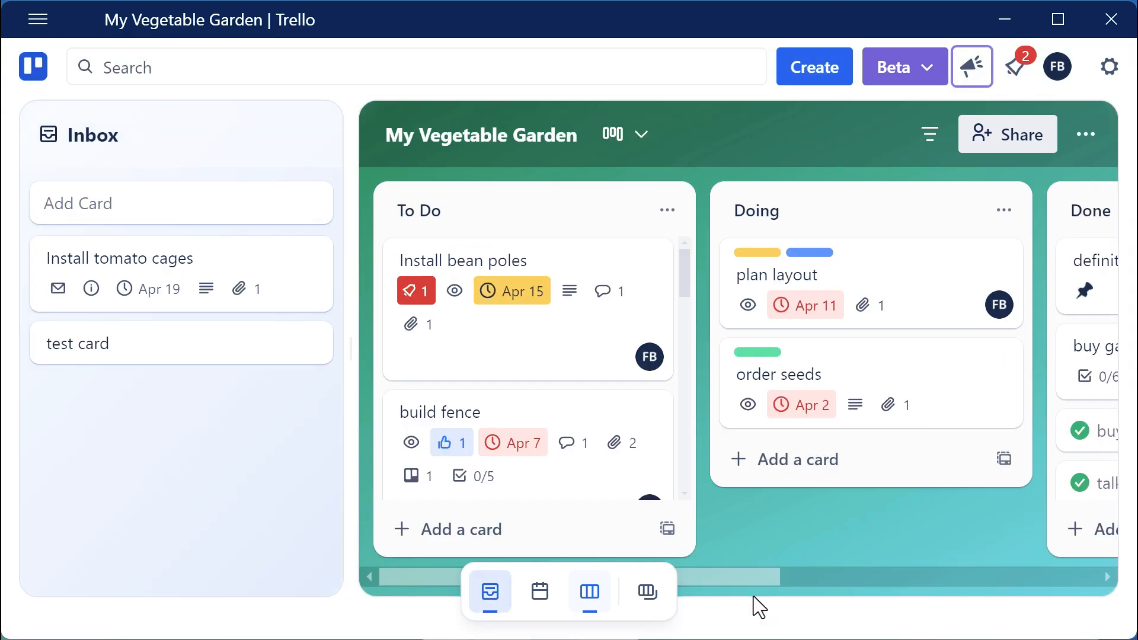
{"action": "key", "text": "i"}
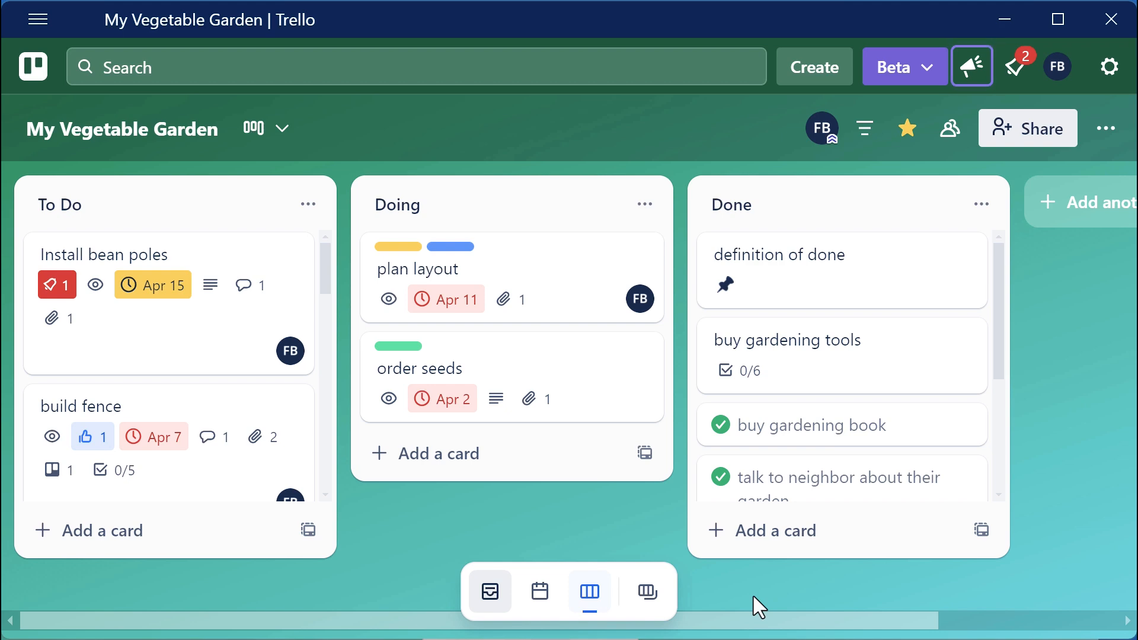
{"action": "key", "text": "?"}
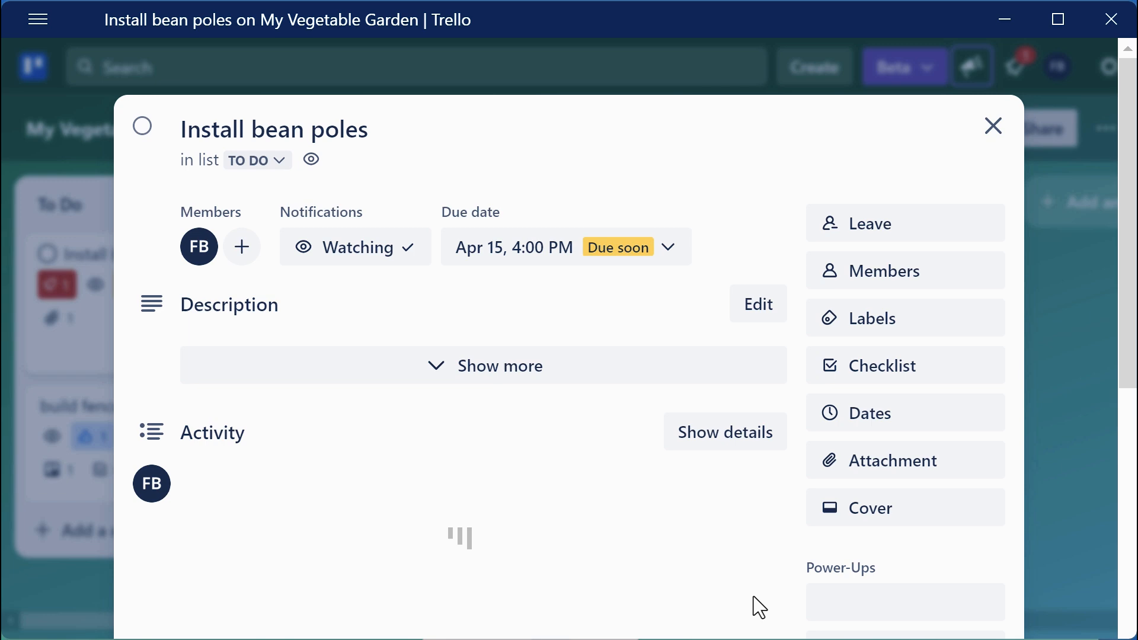
{"action": "scroll", "coordinate": [752, 596], "scroll_direction": "down", "scroll_amount": 3}
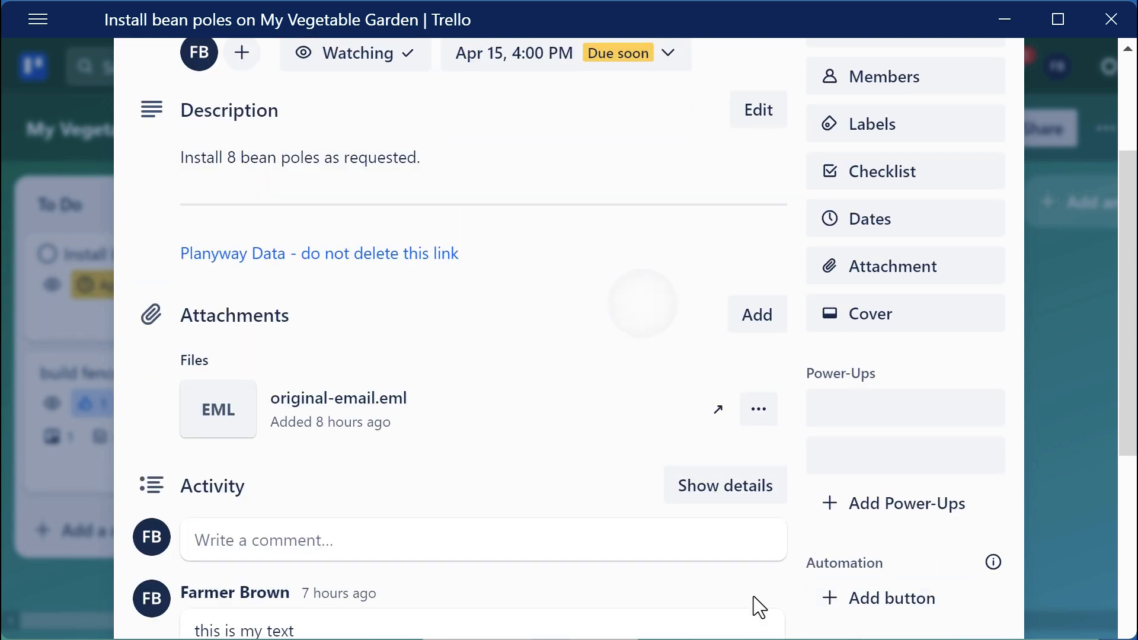
{"action": "scroll", "coordinate": [752, 596], "scroll_direction": "up", "scroll_amount": 3}
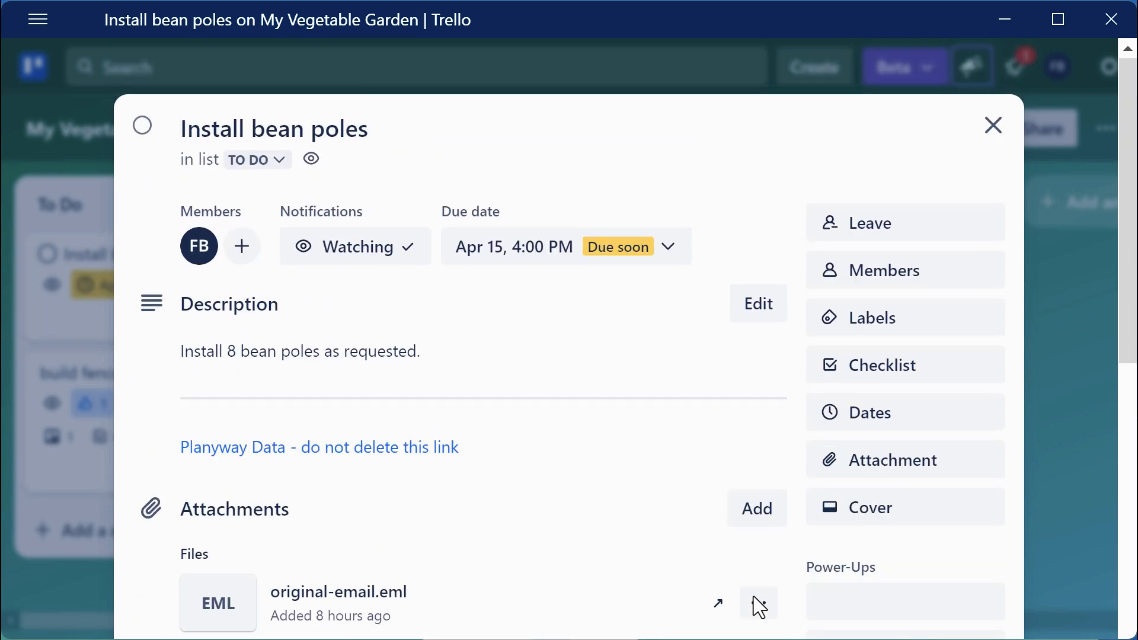
Check the card's Apr 15 due date, then close back to the board
{"action": "key", "text": "d"}
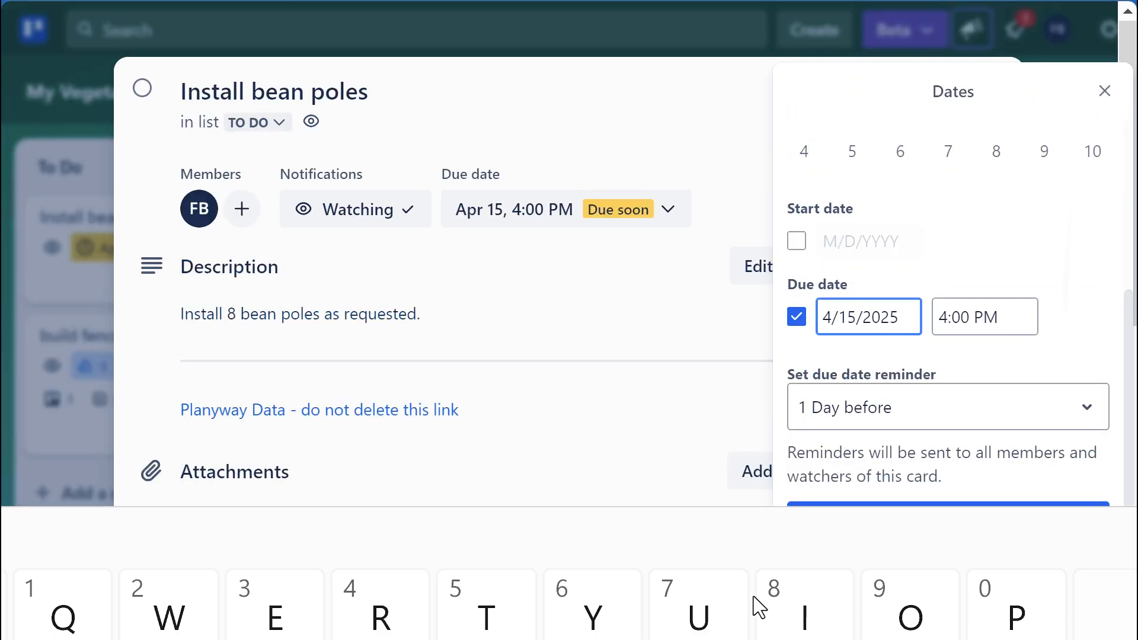
{"action": "key", "text": "Escape"}
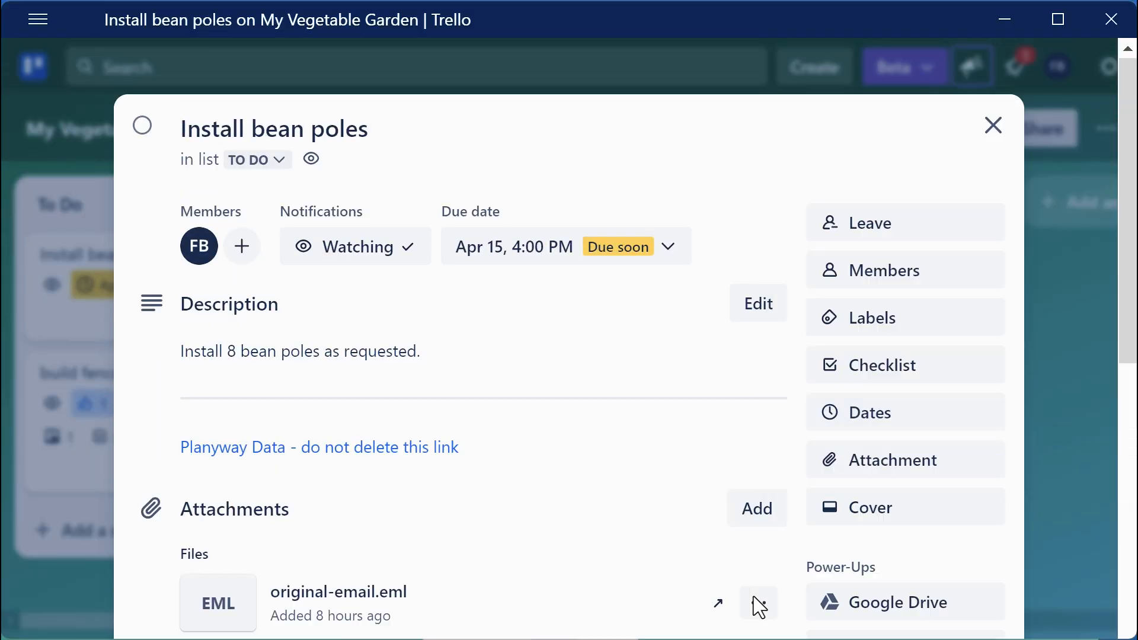
{"action": "key", "text": "Escape"}
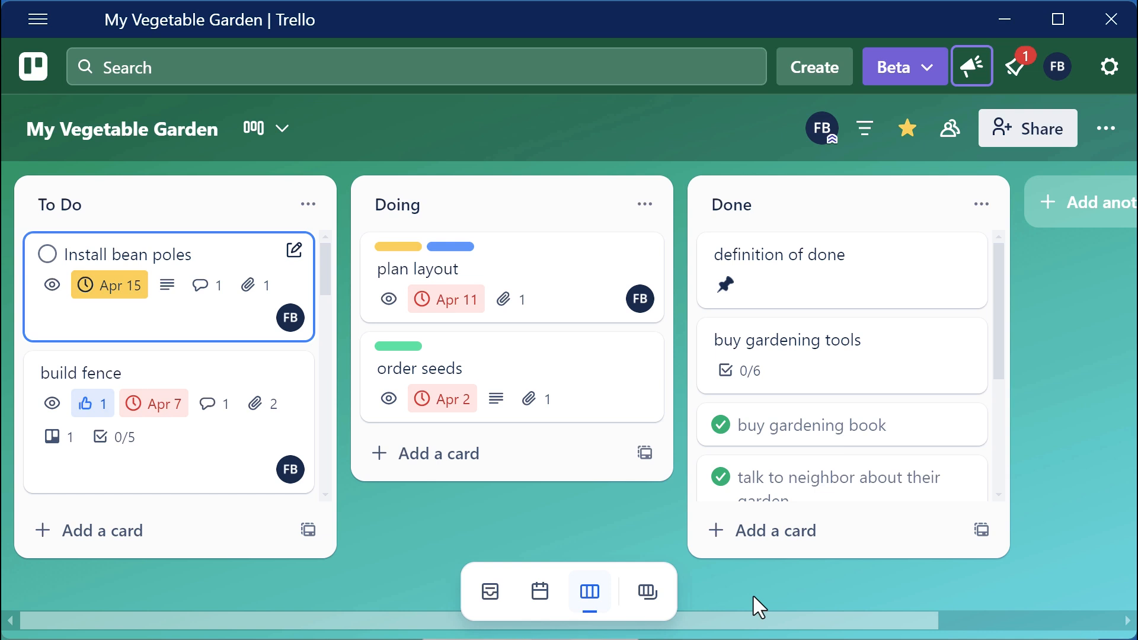